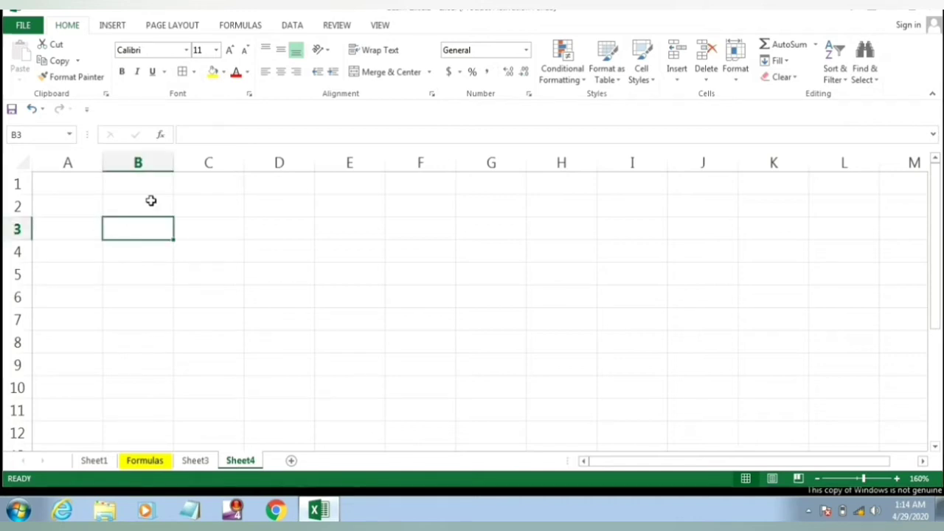
Step: Practise selecting row 2 and column B, ending with B2 as the active cell
left_click(20, 206)
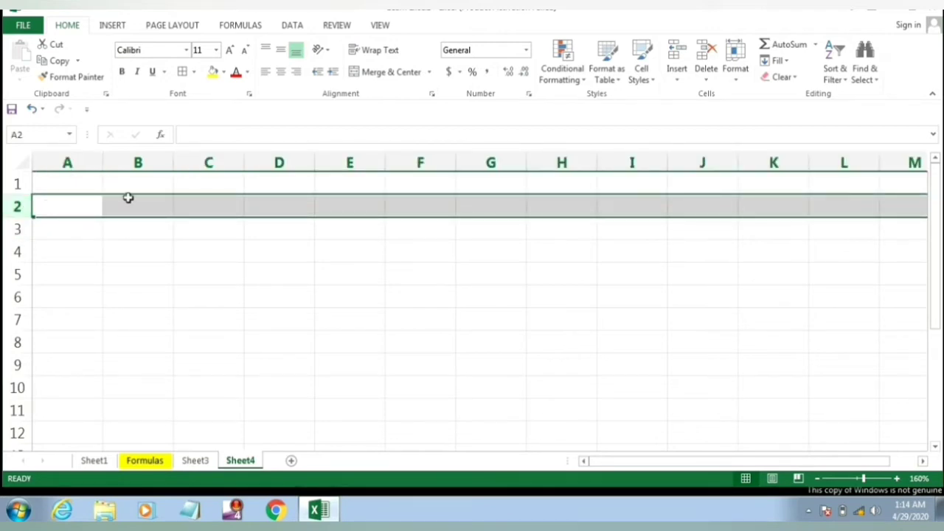
left_click(138, 164)
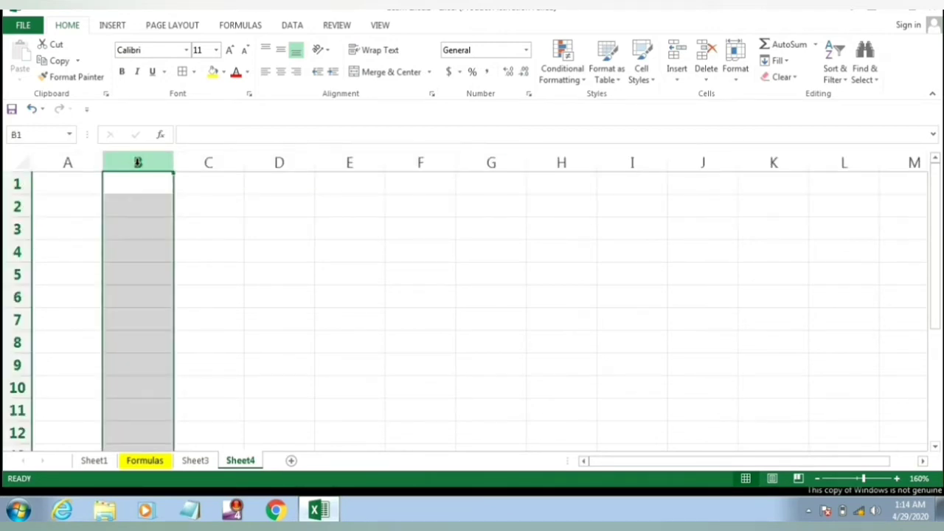
left_click(22, 208, "ctrl")
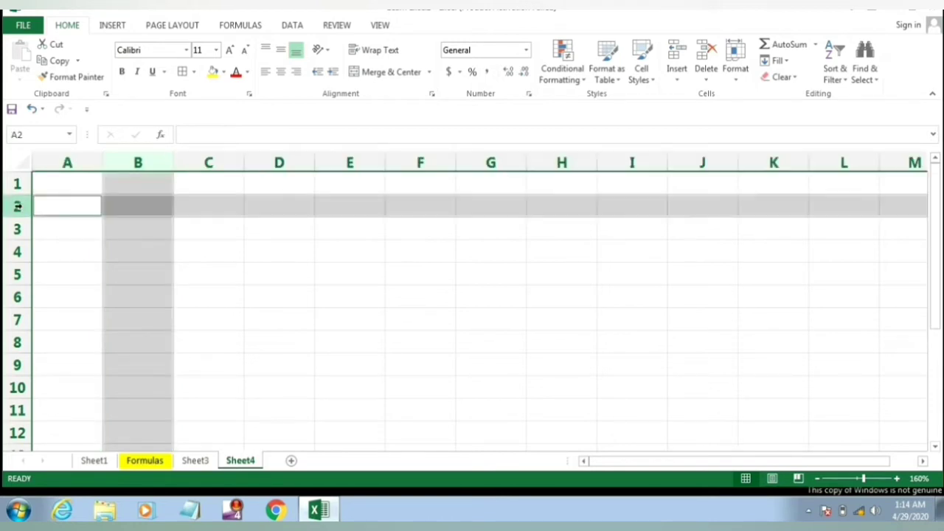
left_click(131, 205)
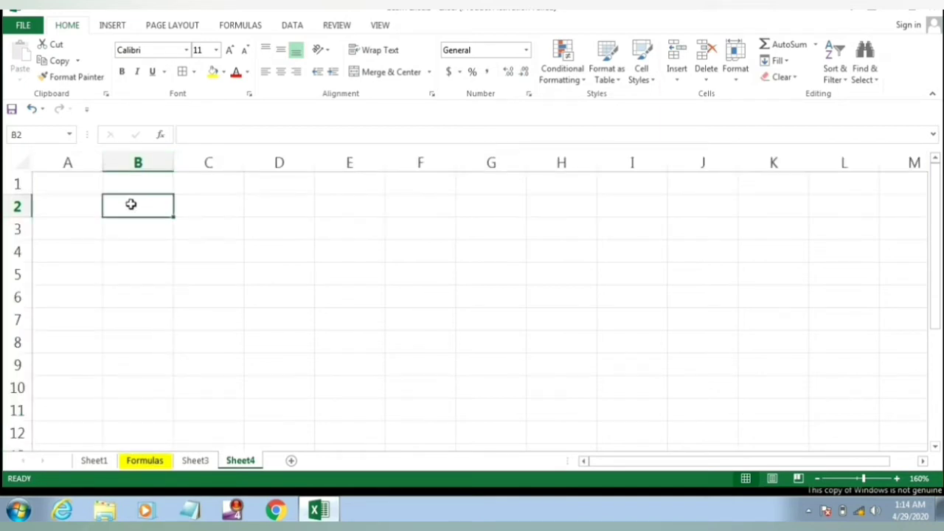
left_click(18, 134)
left_click(147, 209)
Step: Enter practice text in B2, then edit it in place with F2
type("jasjiok")
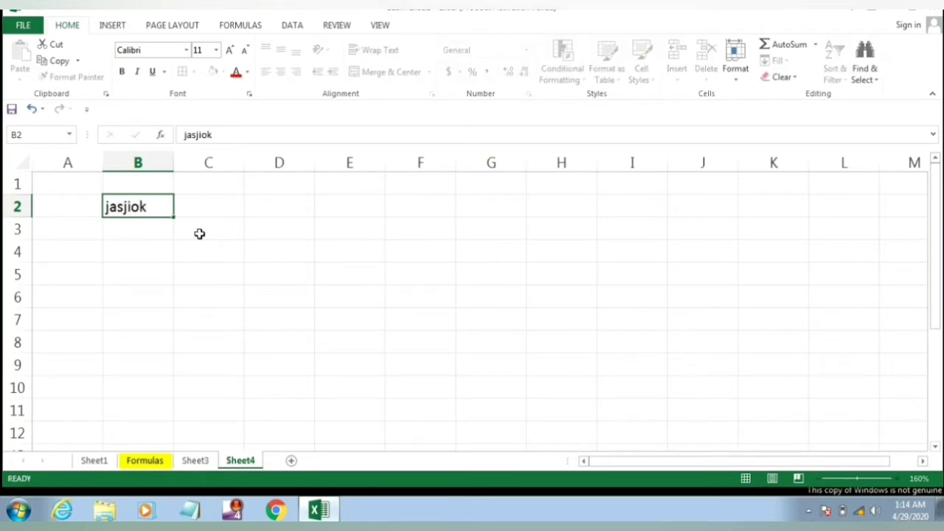
key("Return")
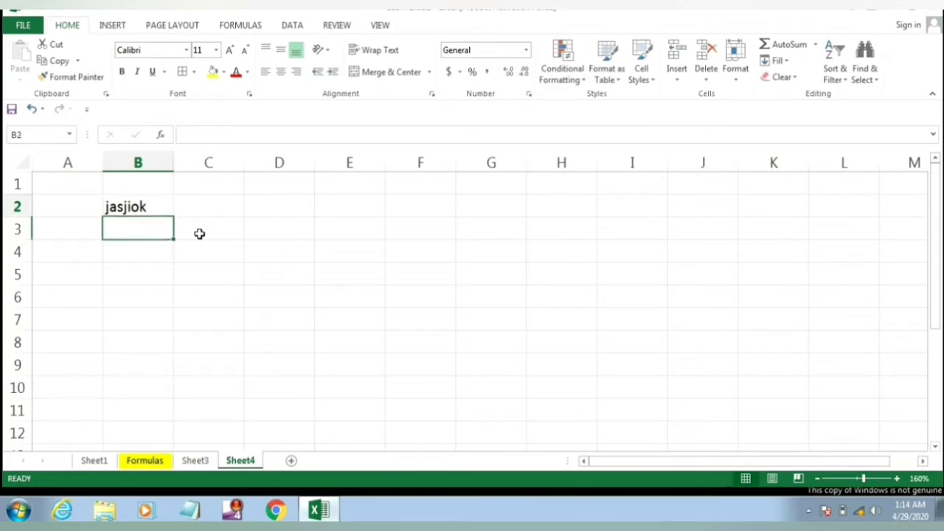
key("Up")
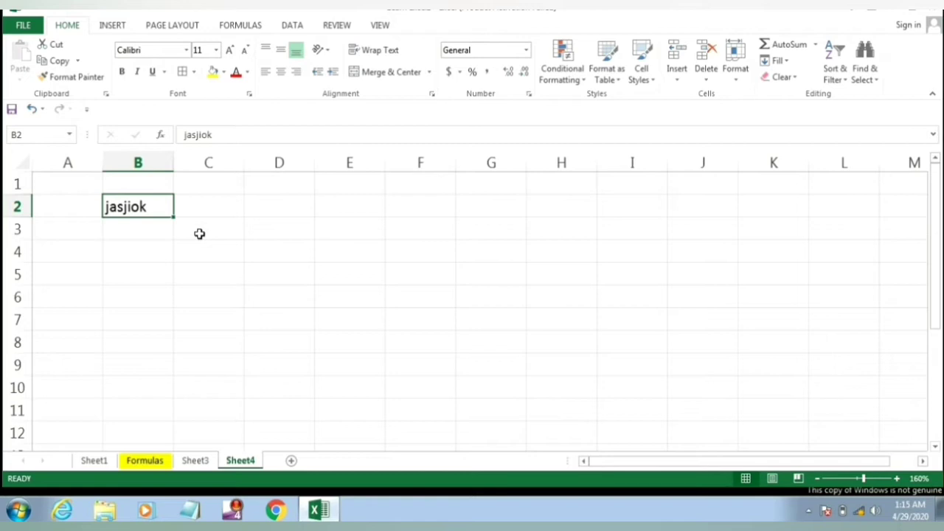
key("F2")
key("BackSpace")
key("BackSpace")
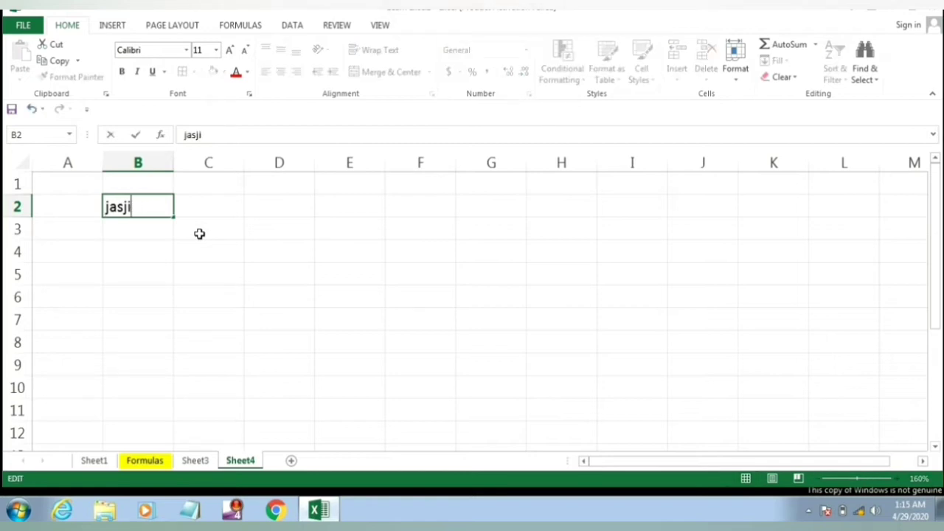
type("sakjklj")
key("Return")
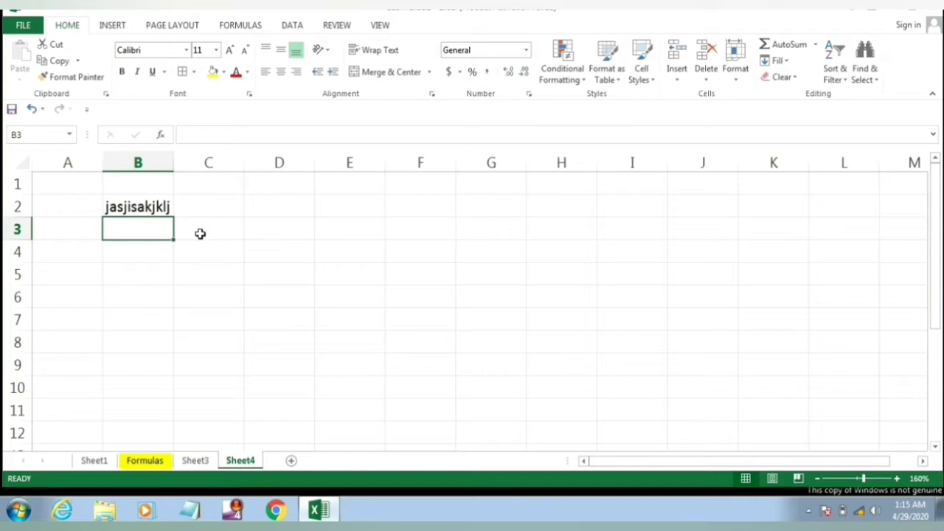
Step: Clear B2 and enter the employee's first name instead
key("Up")
key("Delete")
type("Raavi")
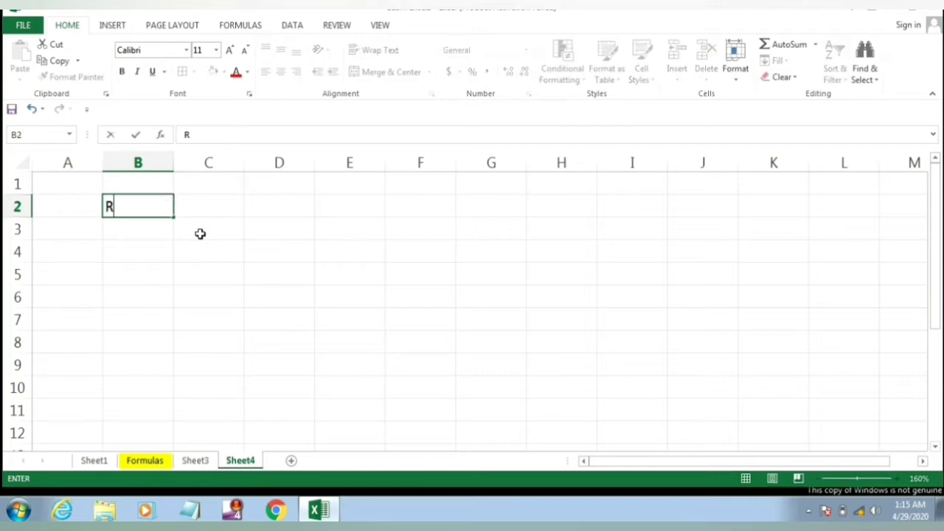
key("BackSpace")
key("BackSpace")
key("BackSpace")
type("vi")
key("Return")
key("Up")
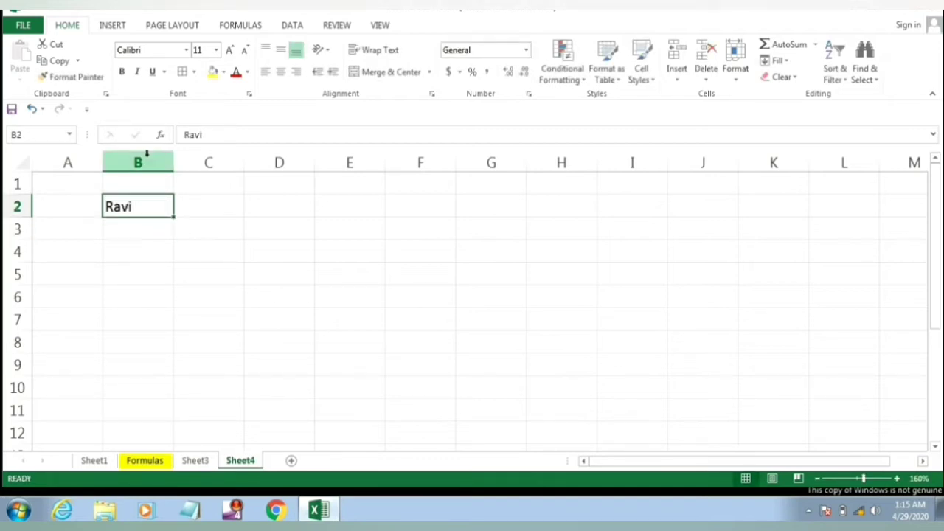
Step: Set the B2 name to 14 pt, then step the size down to settle at 12 pt
left_click(202, 47)
type("1")
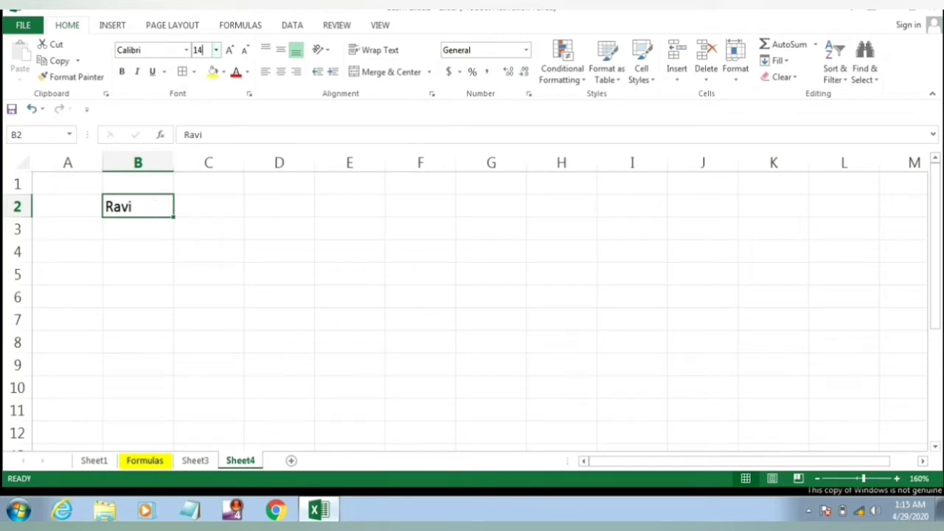
type("4")
key("Return")
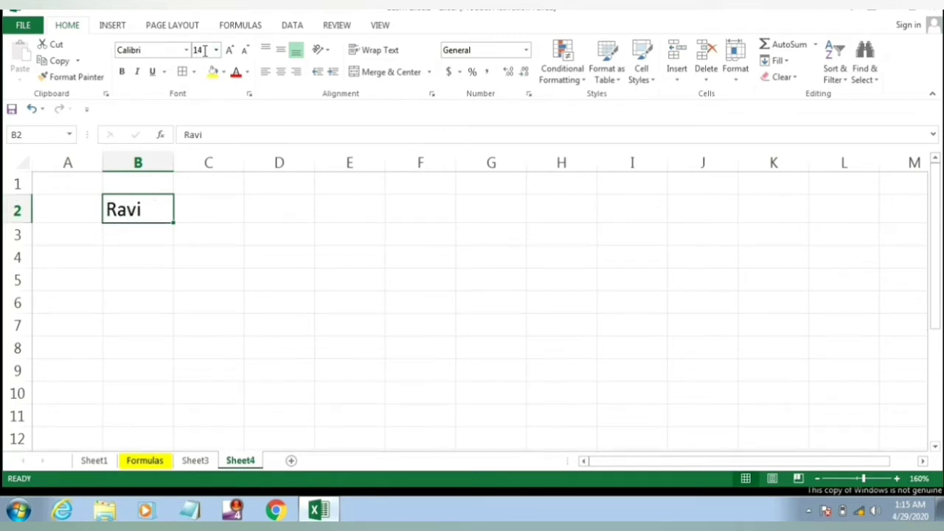
left_click(246, 52)
left_click(229, 50)
left_click(246, 50)
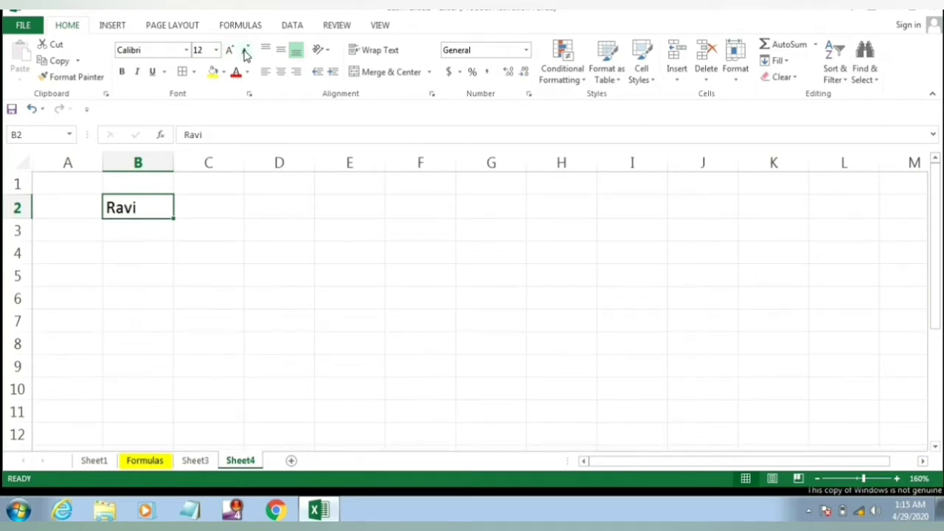
left_click(232, 52)
left_click(246, 51)
left_click(230, 52)
left_click(246, 51)
left_click(230, 50)
left_click(246, 52)
Step: Give B2 a yellow cell fill and red font colour
left_click(223, 73)
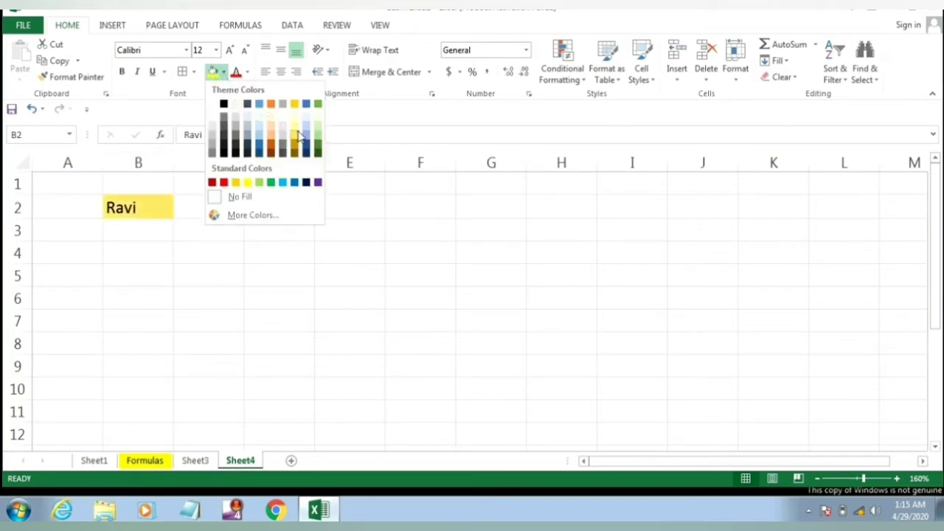
left_click(212, 74)
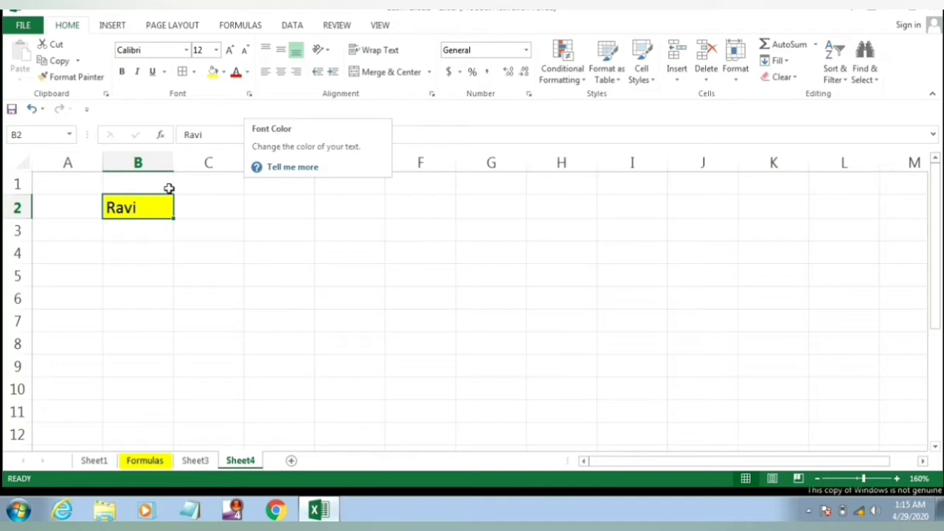
left_click(248, 71)
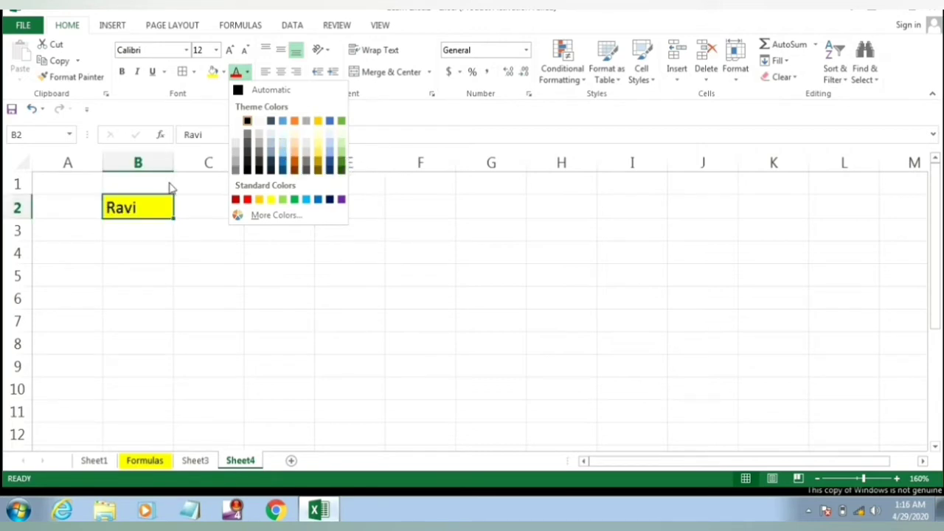
left_click(247, 199)
left_click(145, 227)
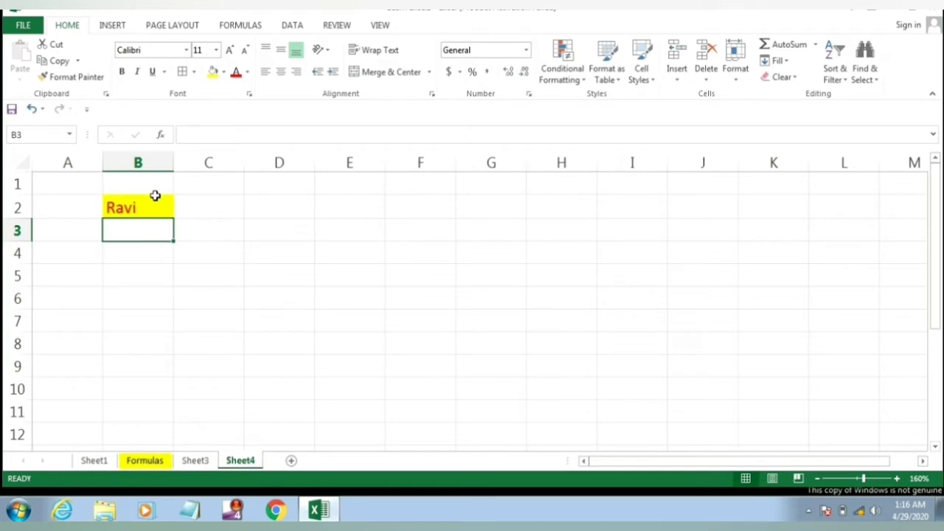
Step: Enter the employee's surname in C2 and the mobile number in D2
left_click(202, 205)
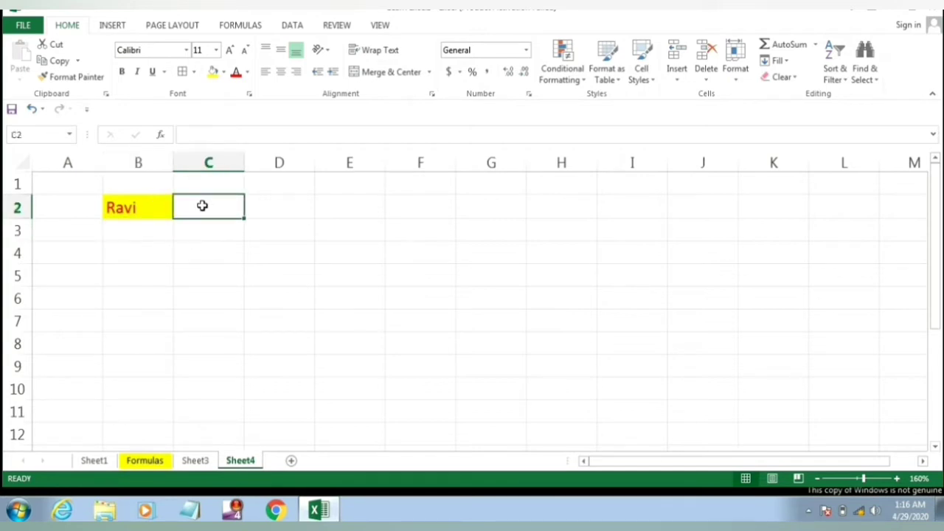
type("kuma")
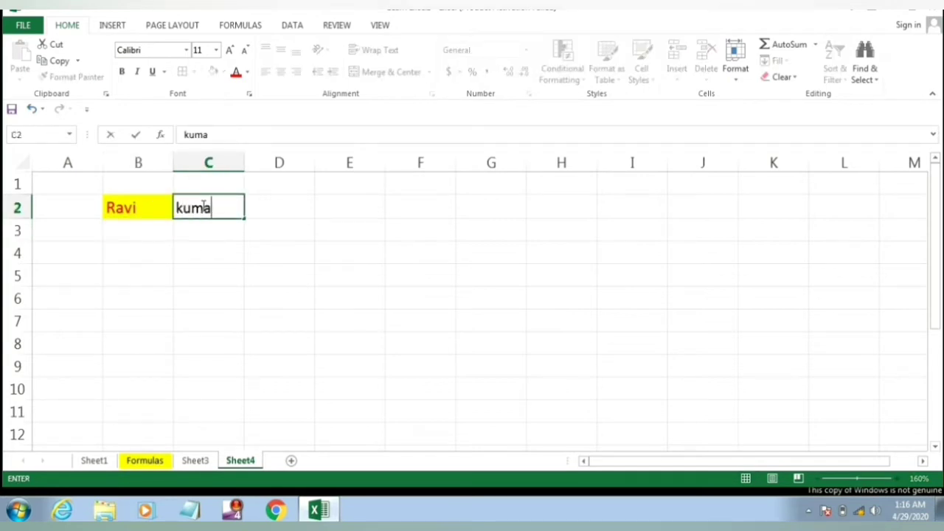
type("r")
key("Return")
left_click(202, 206)
key("Right")
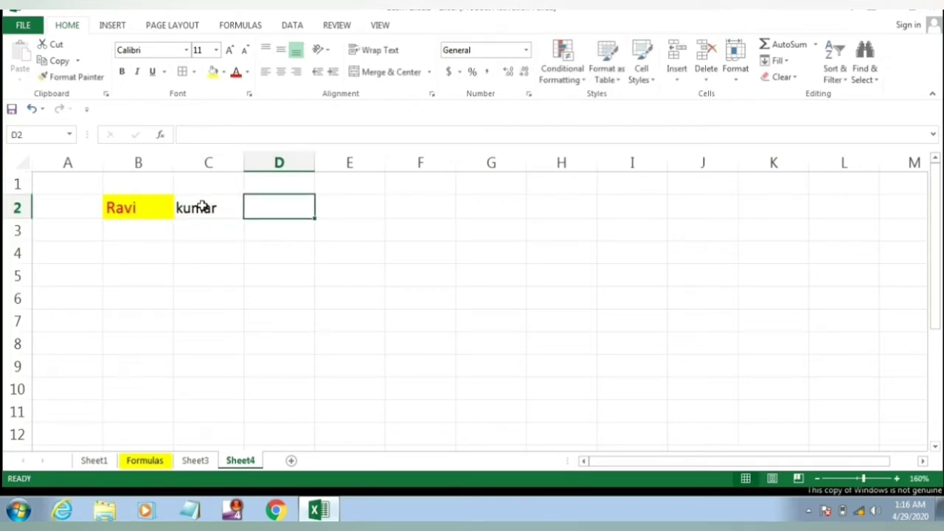
type("9999999")
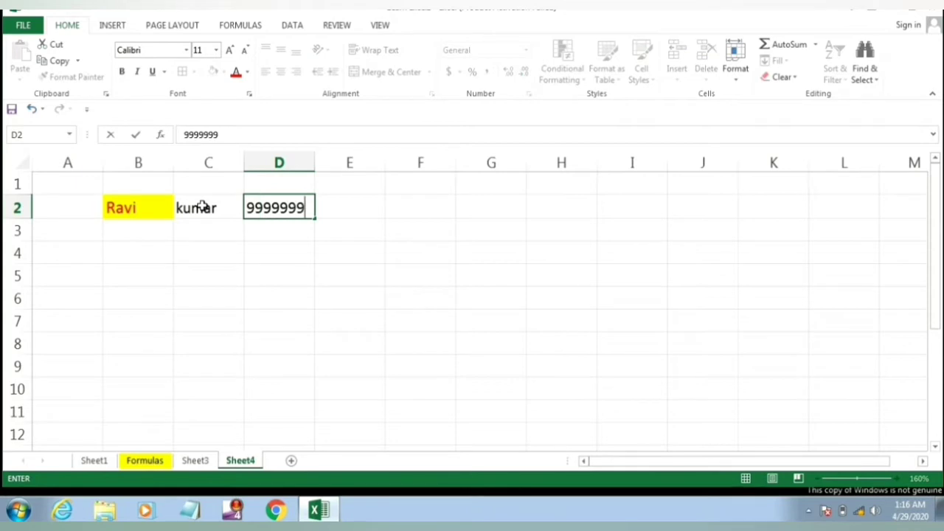
key("Return")
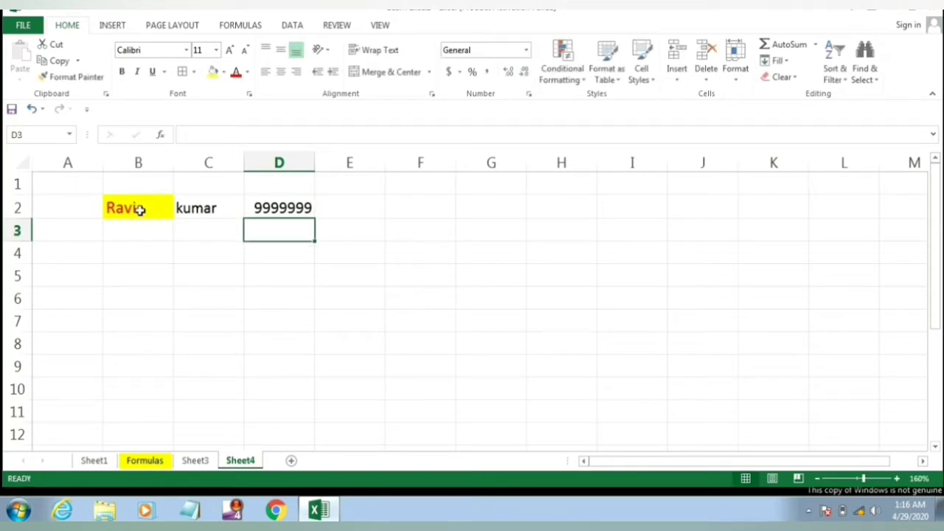
Step: Apply All Borders to B2:D2, leaving those three cells selected
left_click_drag(181, 210, 264, 224)
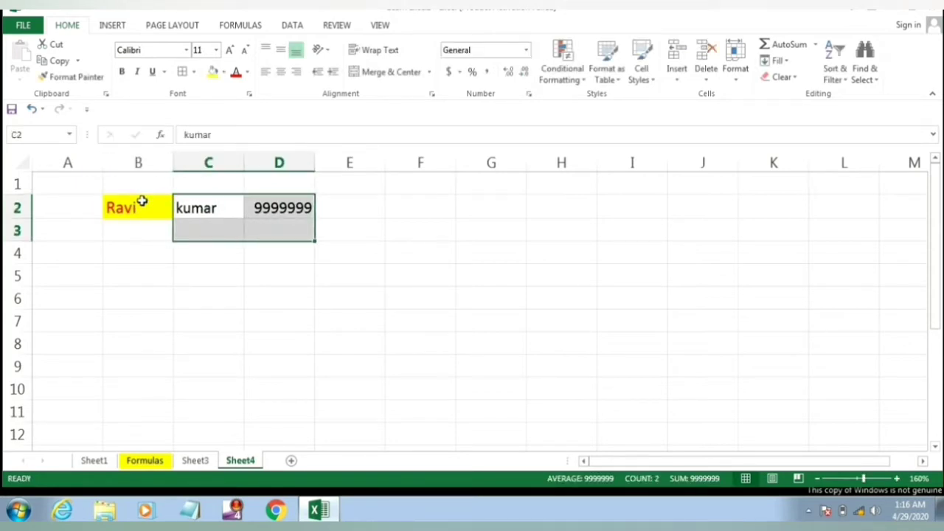
left_click_drag(141, 205, 272, 210)
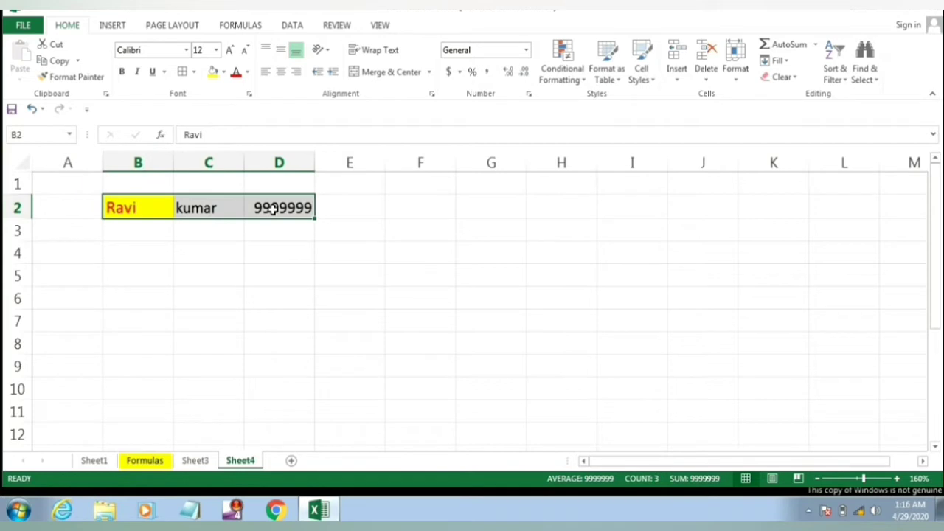
left_click(194, 74)
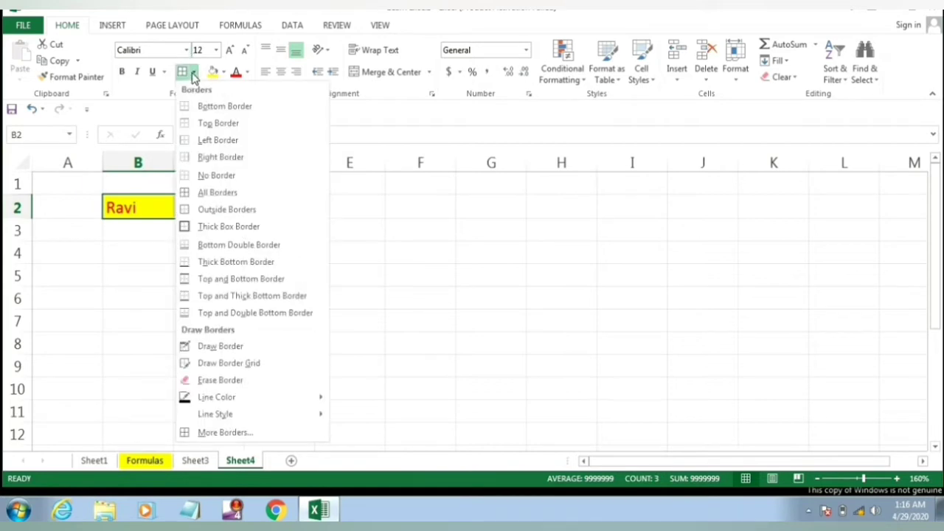
left_click(222, 194)
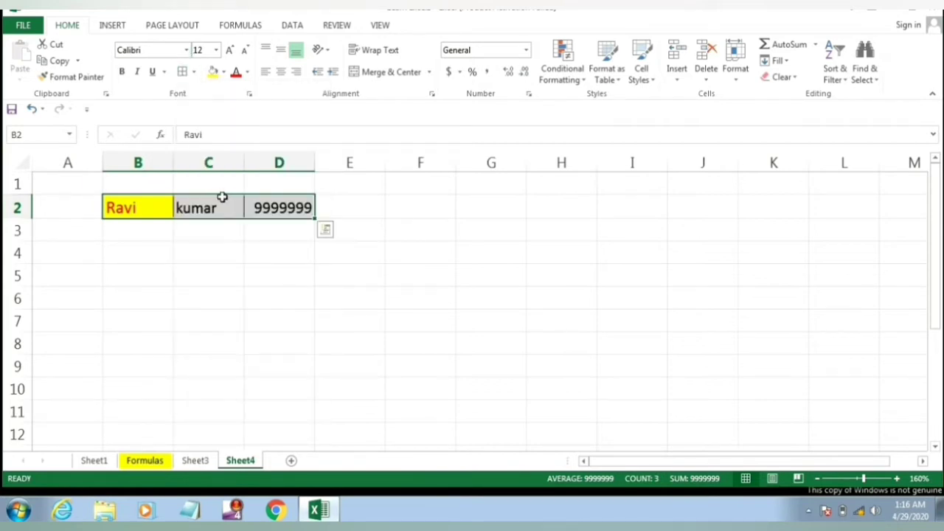
left_click(186, 230)
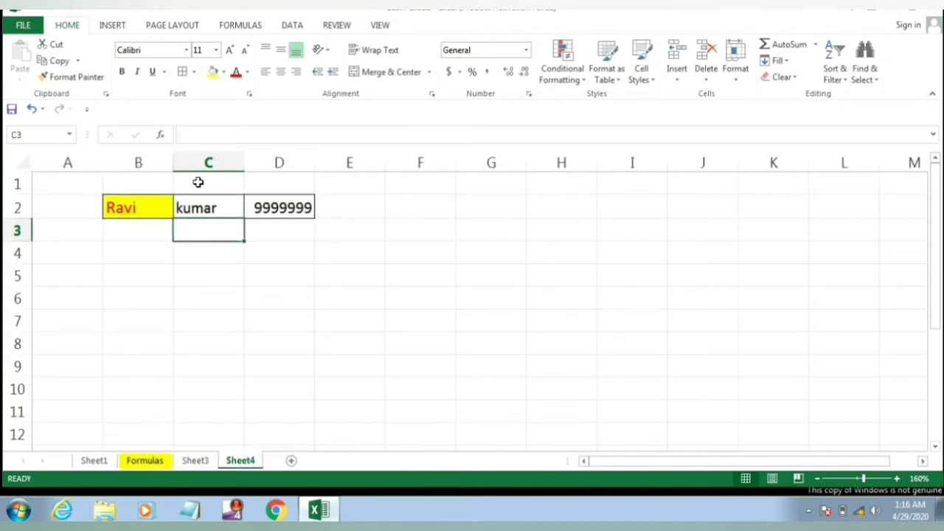
left_click(193, 71)
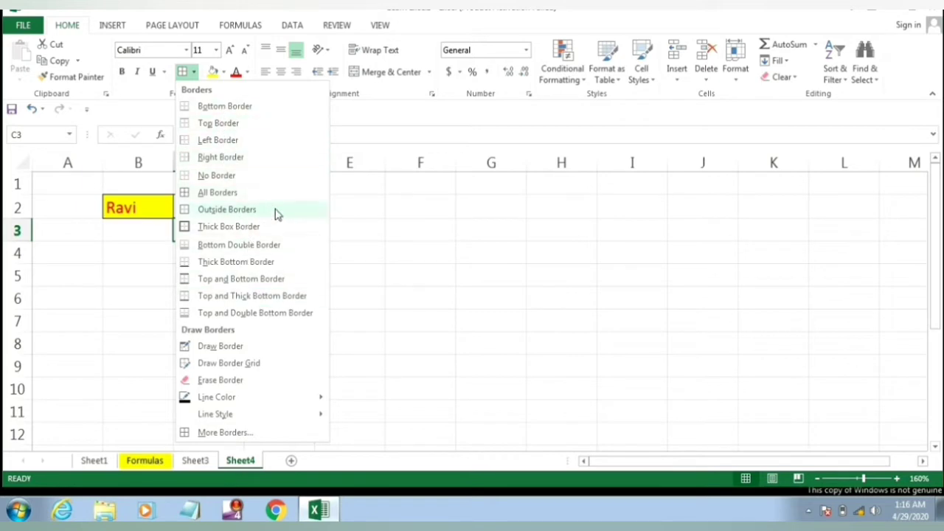
left_click(394, 223)
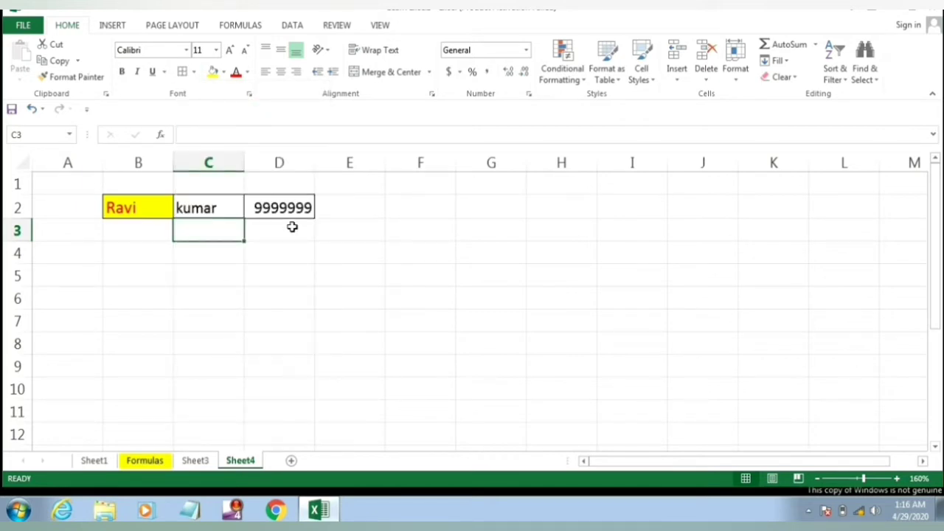
left_click_drag(131, 198, 281, 208)
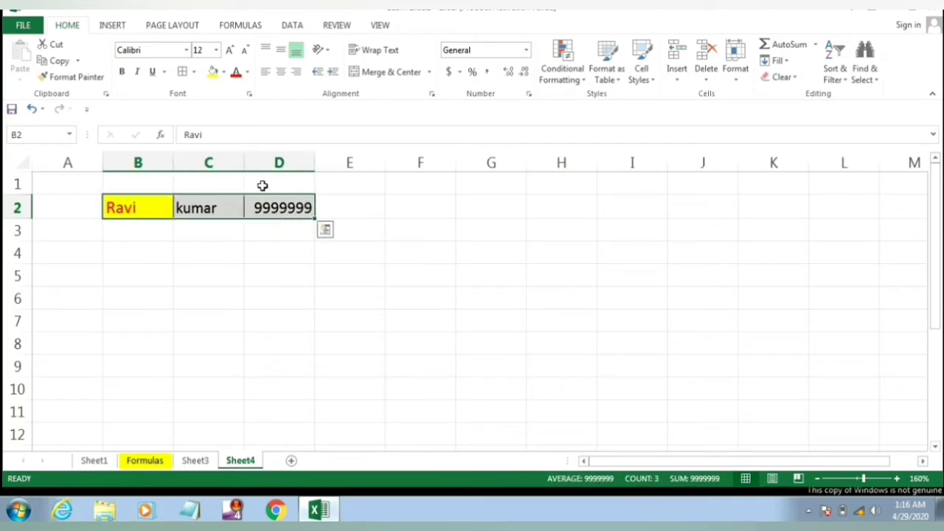
Step: Make the B2:D2 entries bold, underlined and italic
left_click(122, 71)
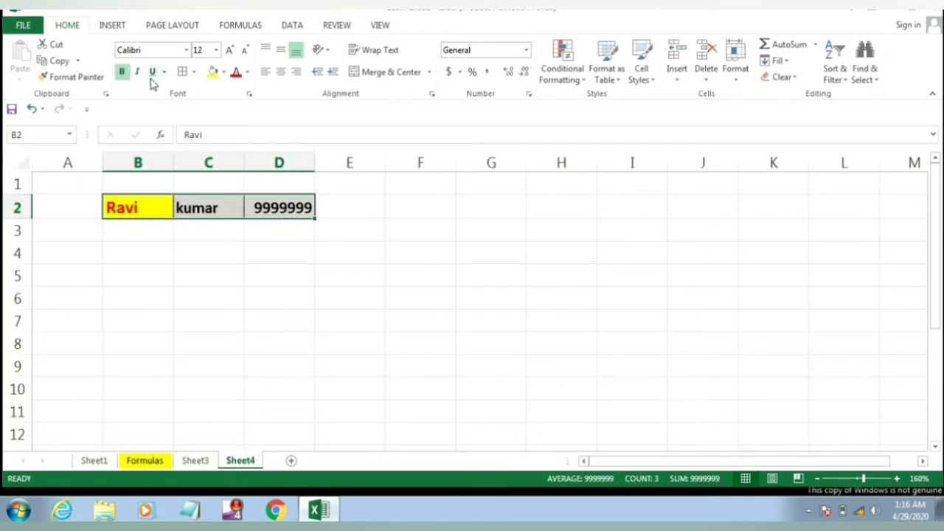
left_click(152, 73)
left_click(138, 73)
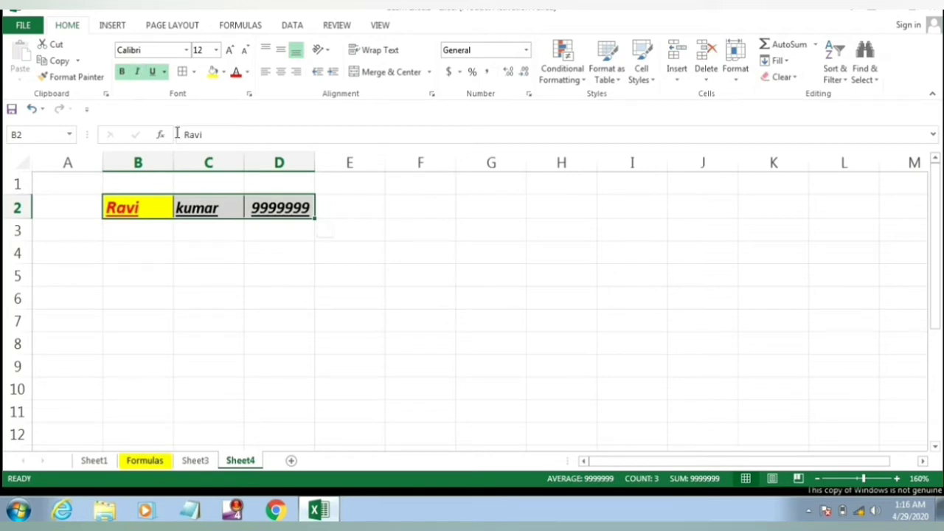
left_click(167, 246)
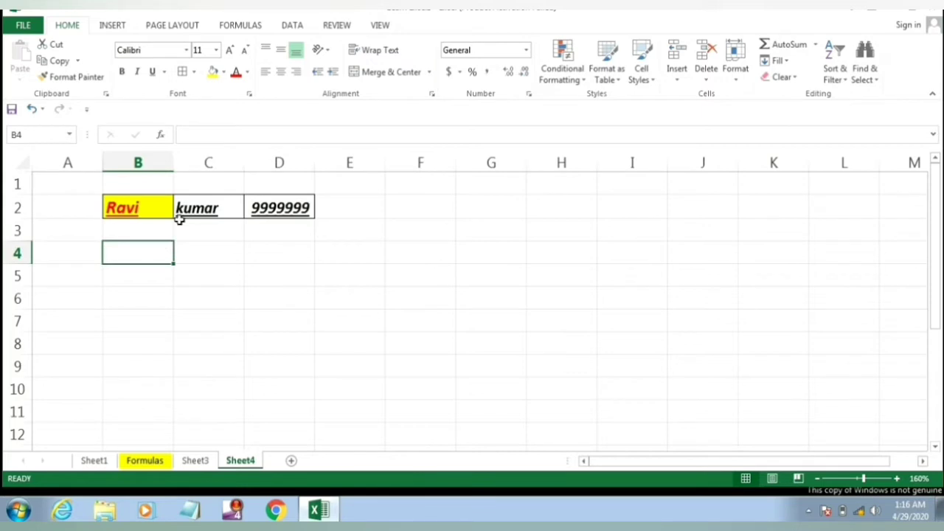
Step: Type the heading 'Detail' in B1 and merge and centre it across B1:D1
left_click(167, 184)
mouse_move(168, 184)
left_mouse_down()
mouse_move(262, 185)
mouse_move(155, 183)
left_mouse_up()
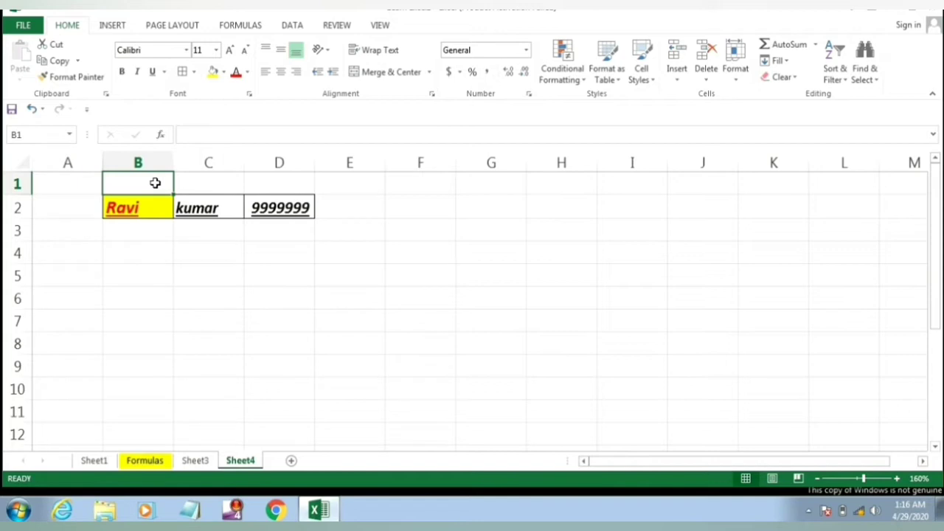
type("Detail")
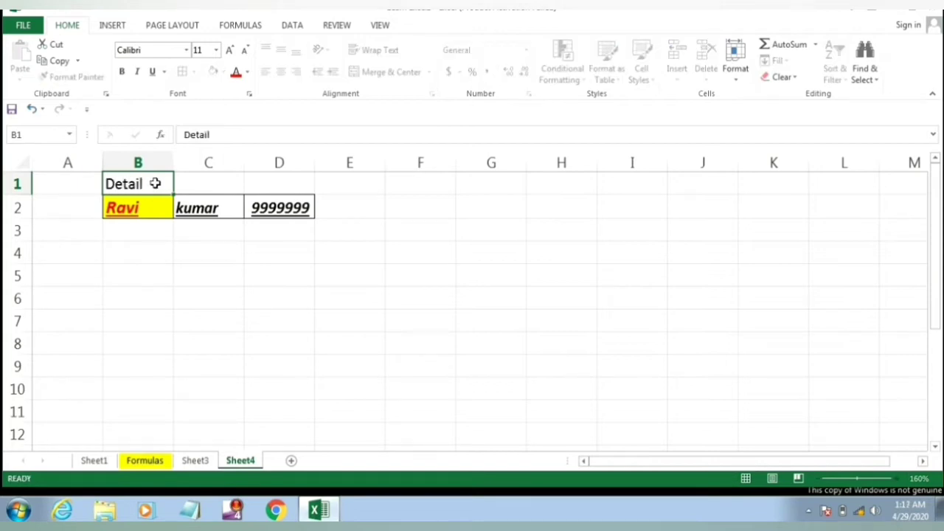
key("Return")
left_click_drag(155, 183, 268, 190)
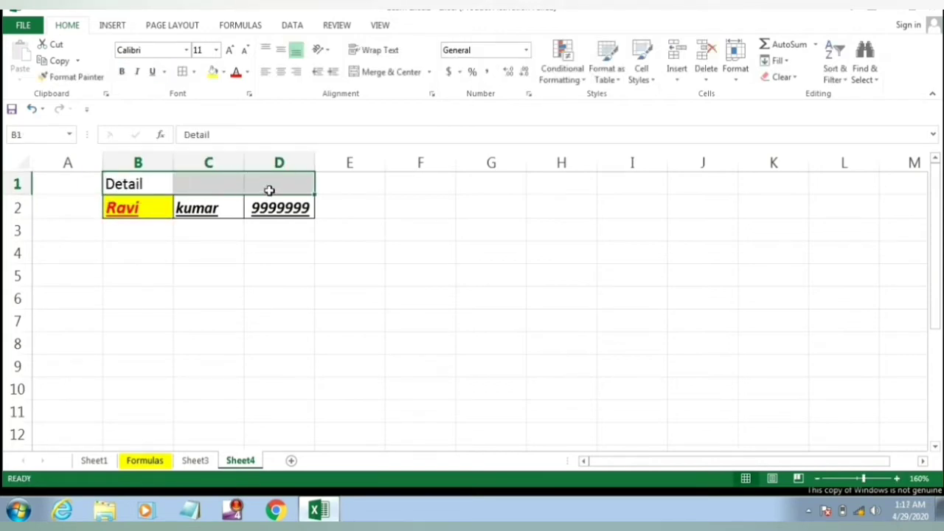
left_click(390, 74)
Step: Unmerge the Detail heading, then merge and centre it across B1:D1 again
left_click(211, 273)
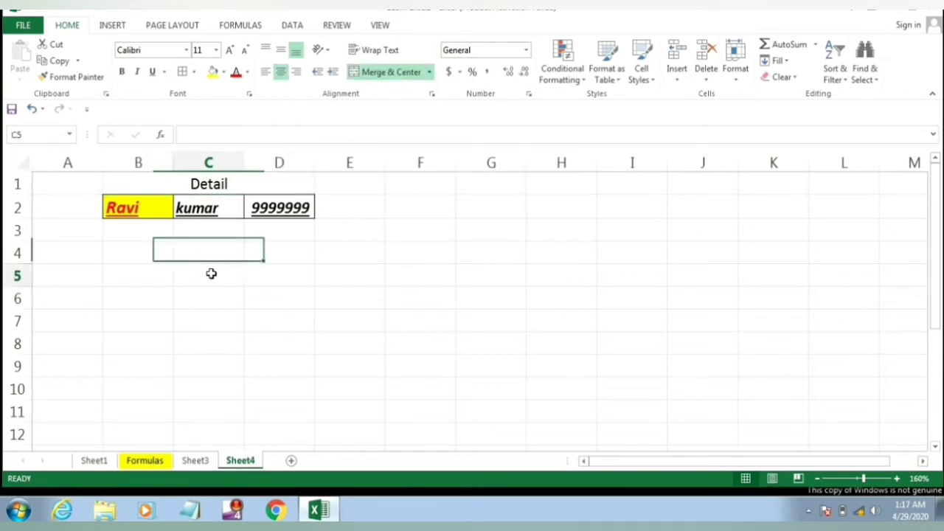
left_click(174, 177)
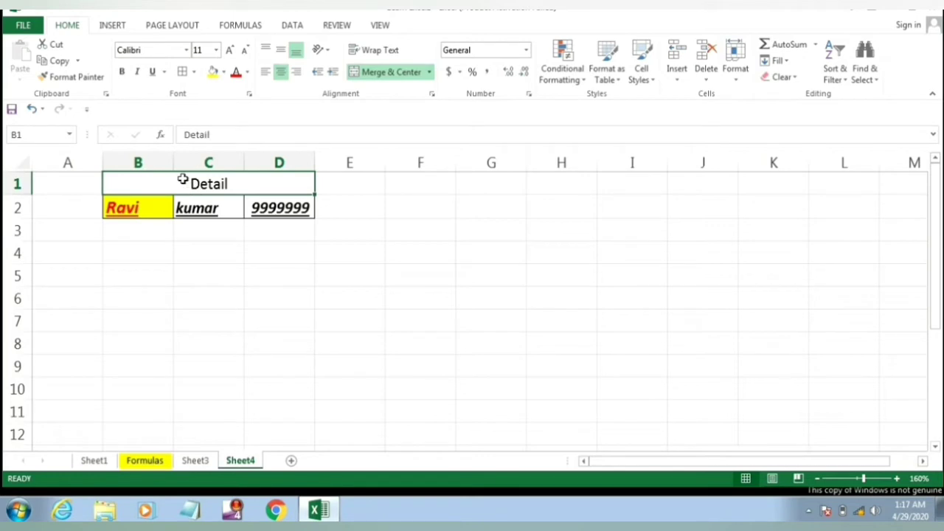
left_click(273, 293)
left_click(145, 189)
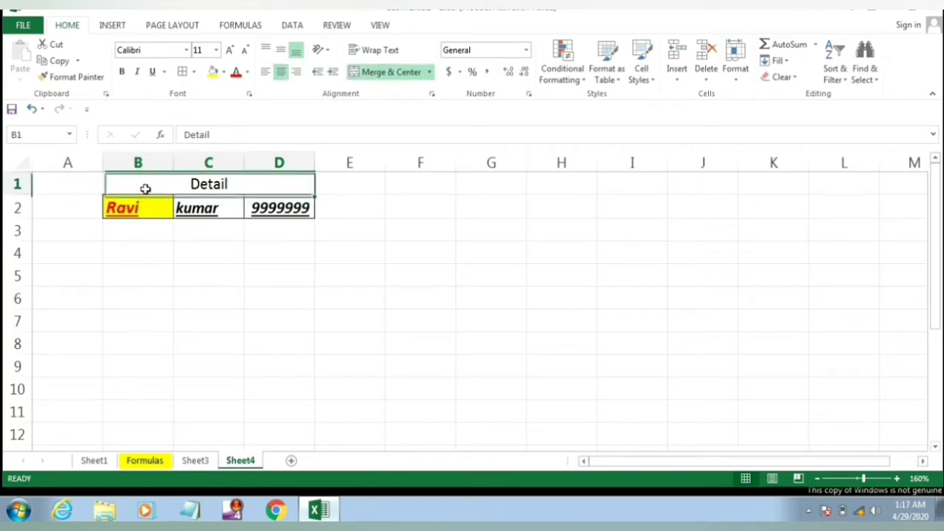
left_click(391, 73)
left_click(159, 252)
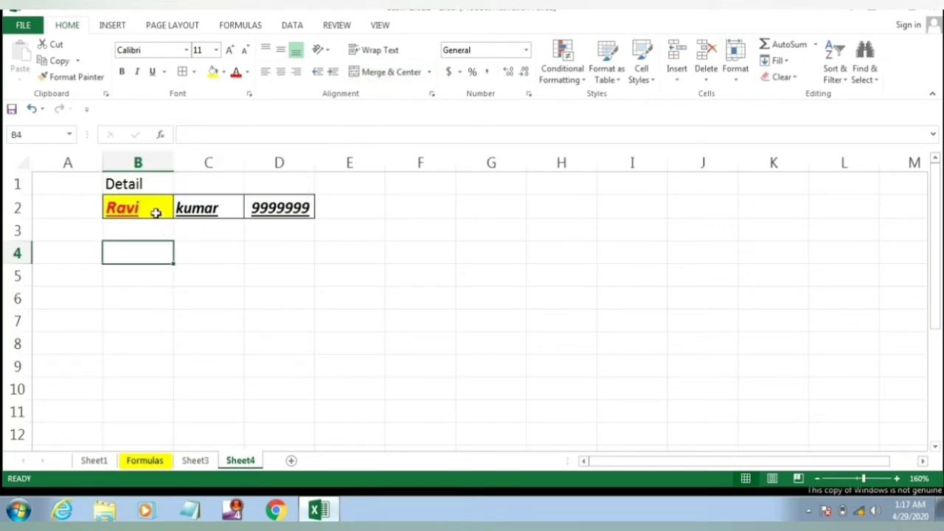
mouse_move(141, 184)
left_mouse_down()
mouse_move(243, 197)
mouse_move(273, 185)
left_mouse_up()
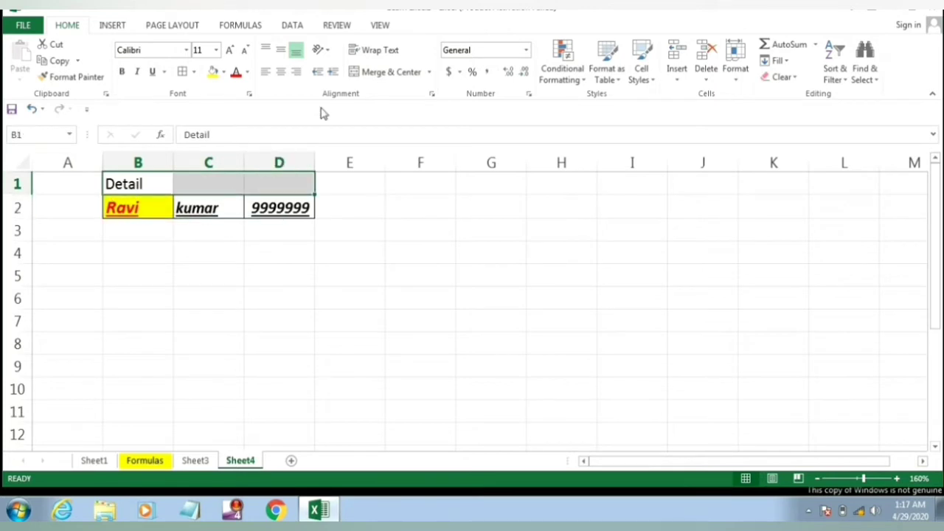
left_click(386, 71)
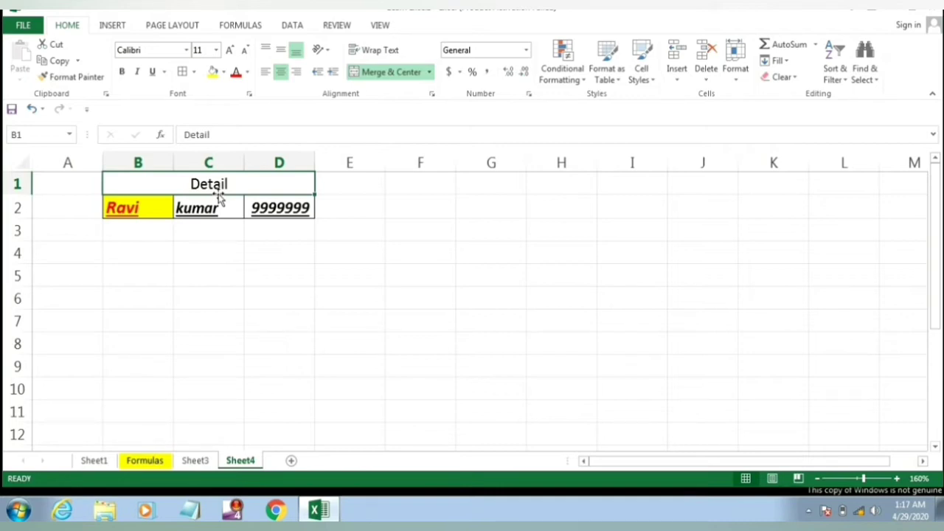
Step: Unmerge B1:D1 and delete the 'Detail' text from B1
left_click(340, 220)
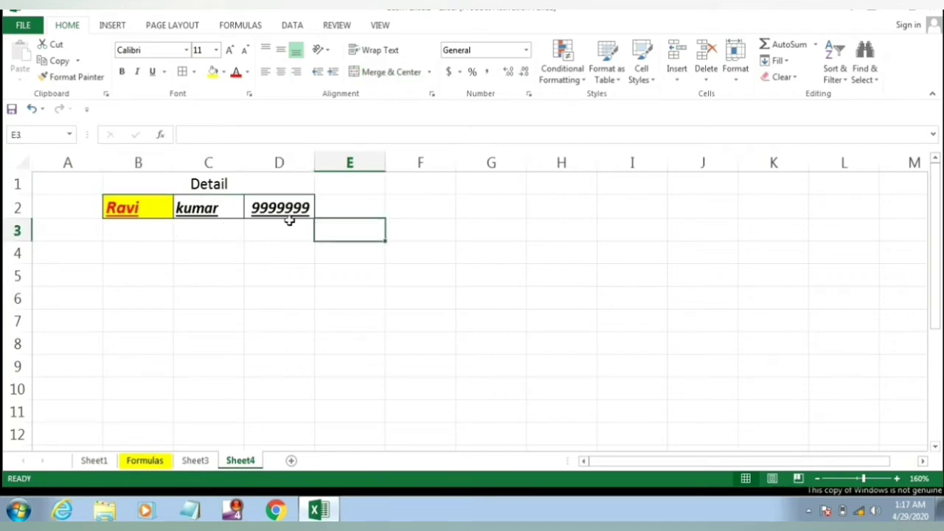
left_click(213, 182)
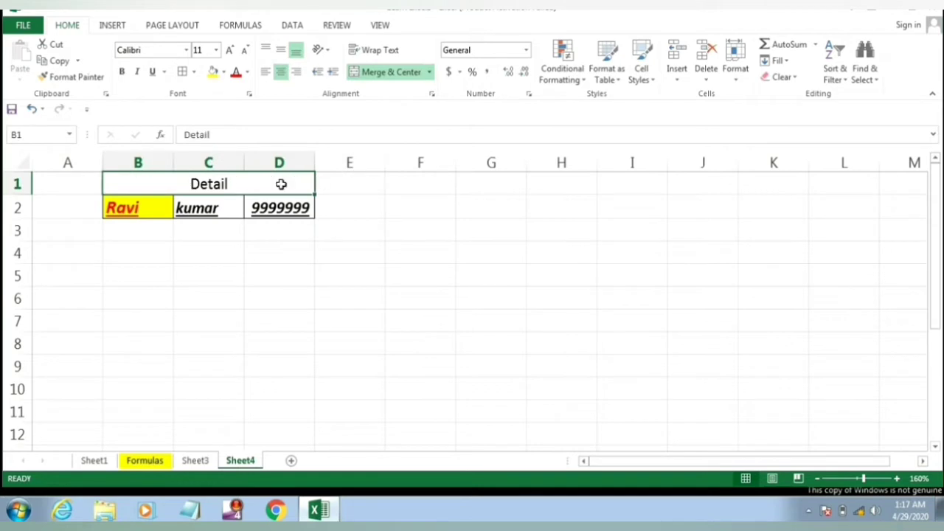
left_click(385, 74)
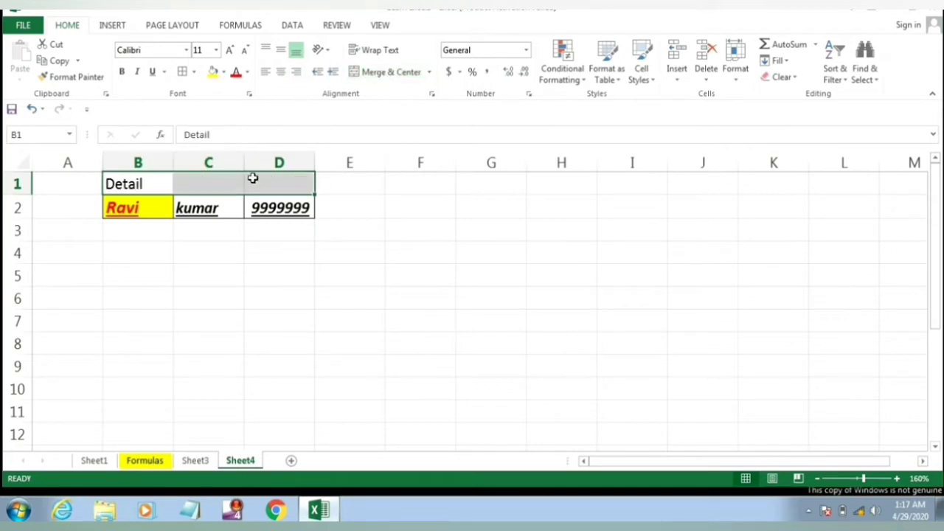
left_click(135, 186)
key("Delete")
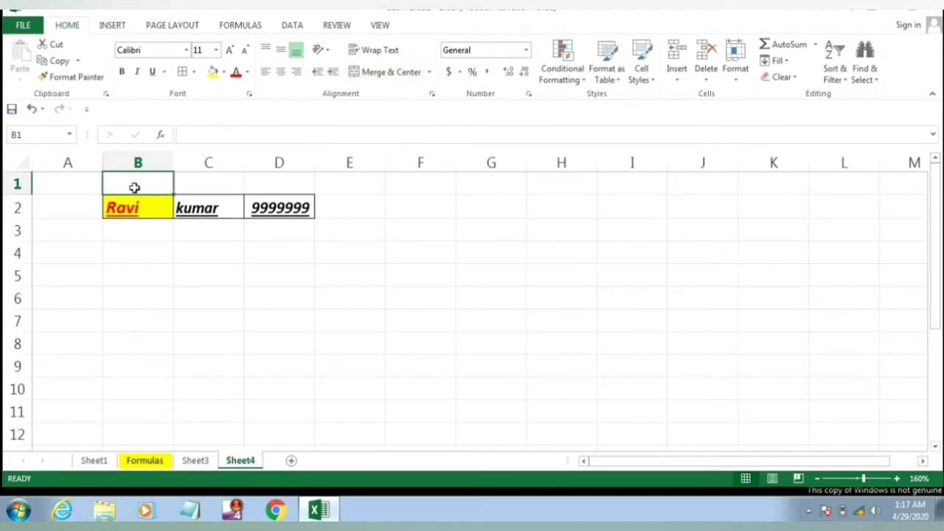
left_click(340, 208)
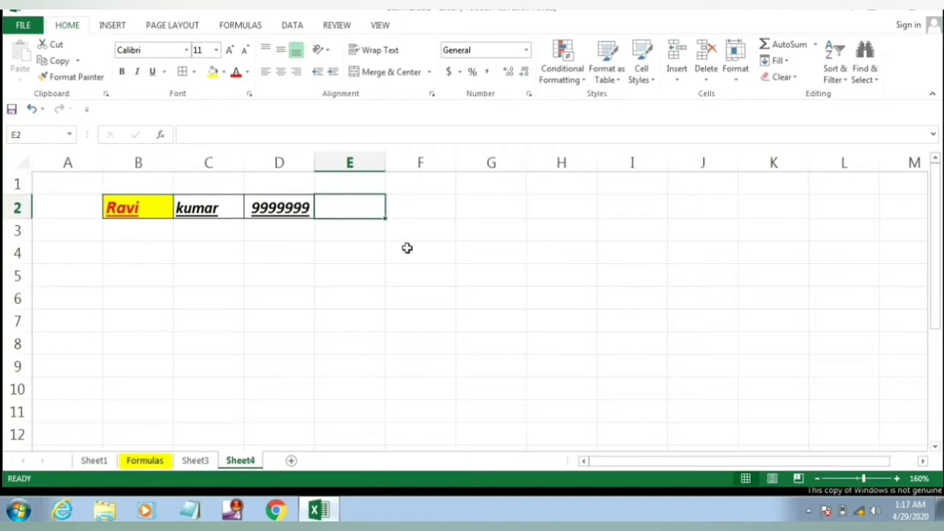
Step: Enter 12 in E2 and apply Percent Style to it
type("12")
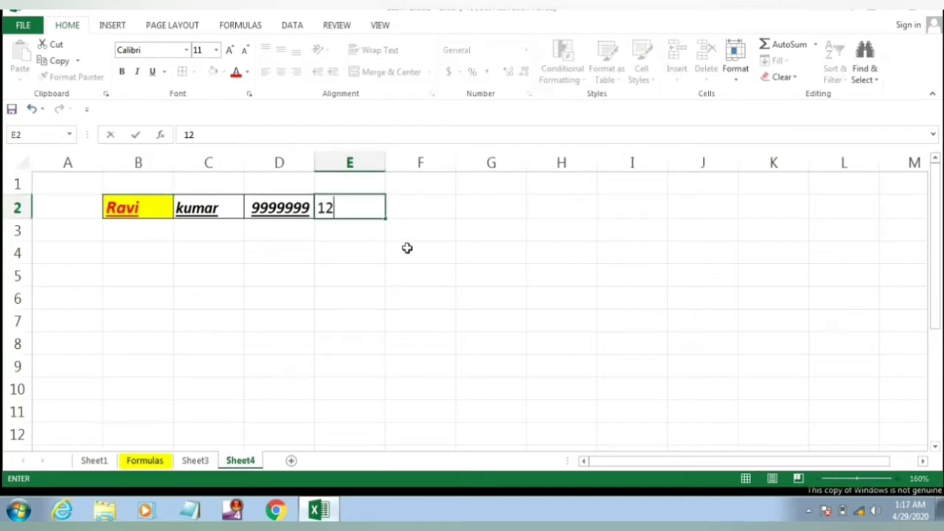
key("Return")
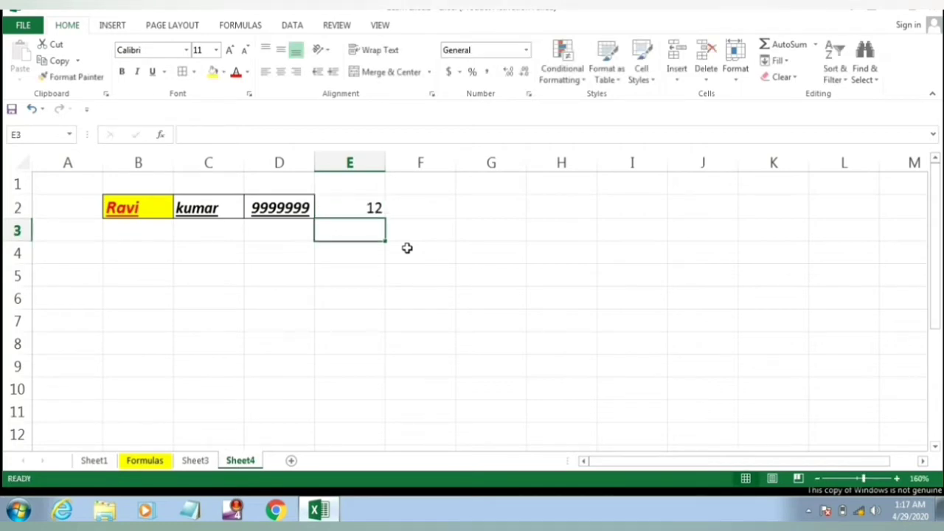
left_click(354, 209)
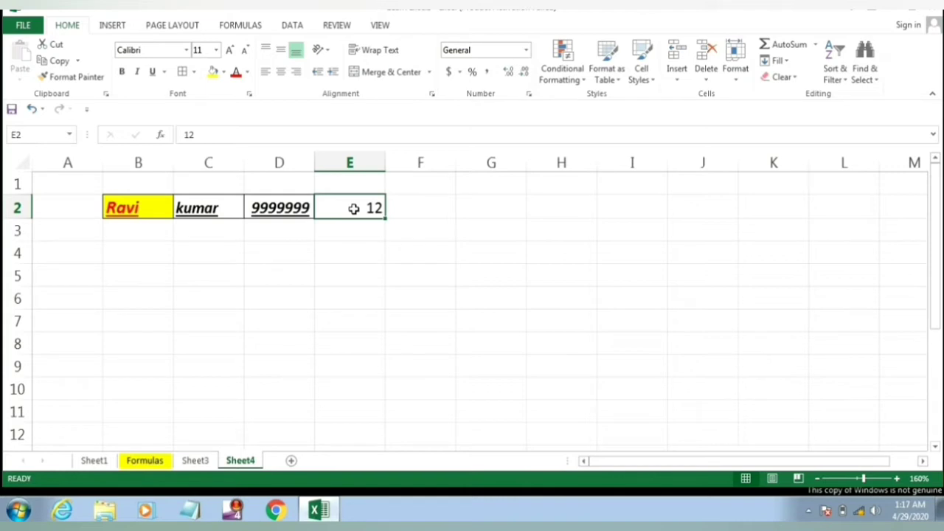
left_click(472, 73)
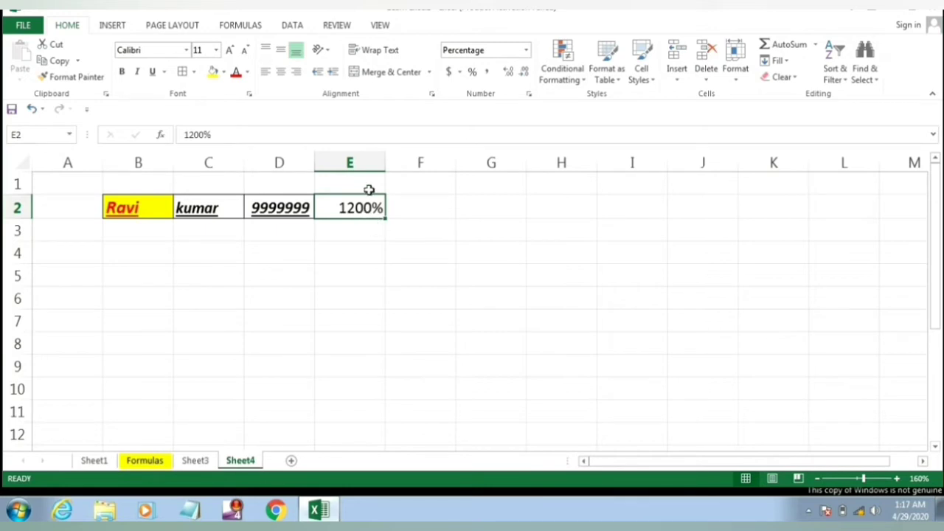
Step: Re-enter E2 as .12 so Percent Style shows it as 12%
key("ctrl+shift+grave")
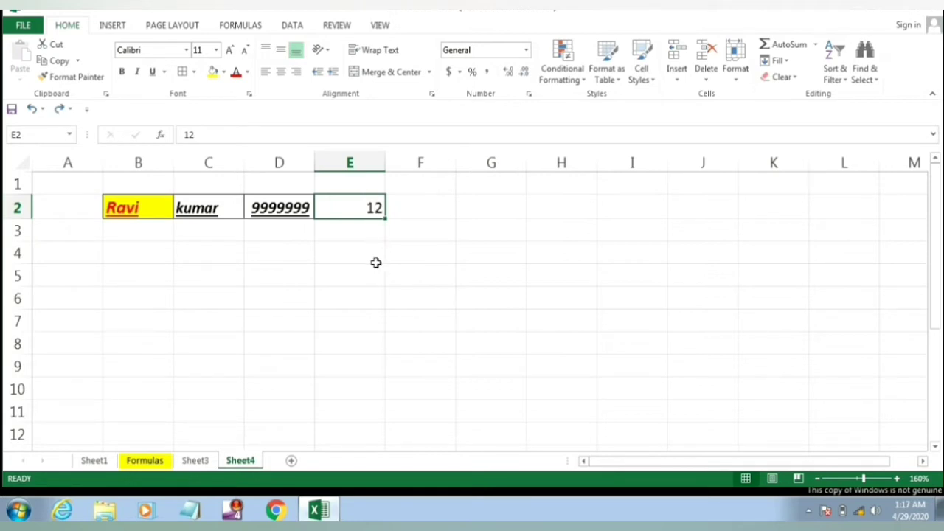
key("BackSpace")
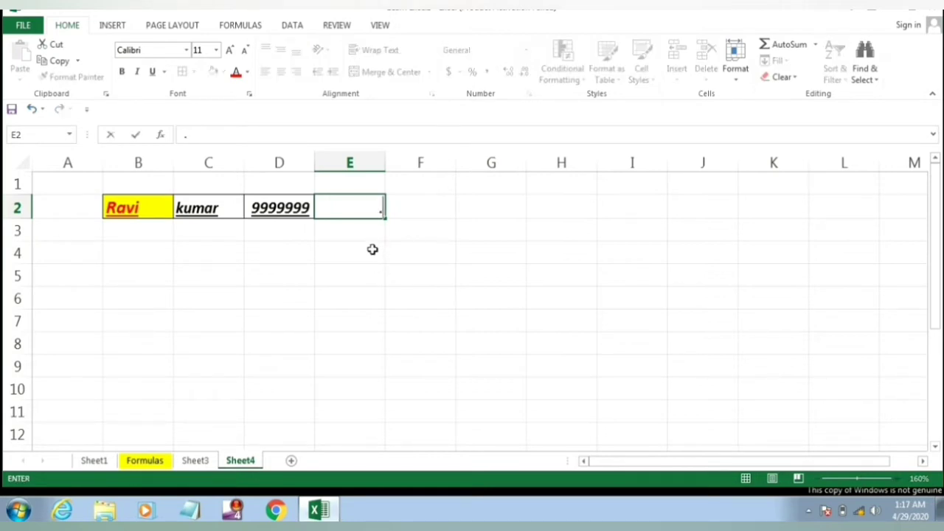
type(".12")
left_click(364, 254)
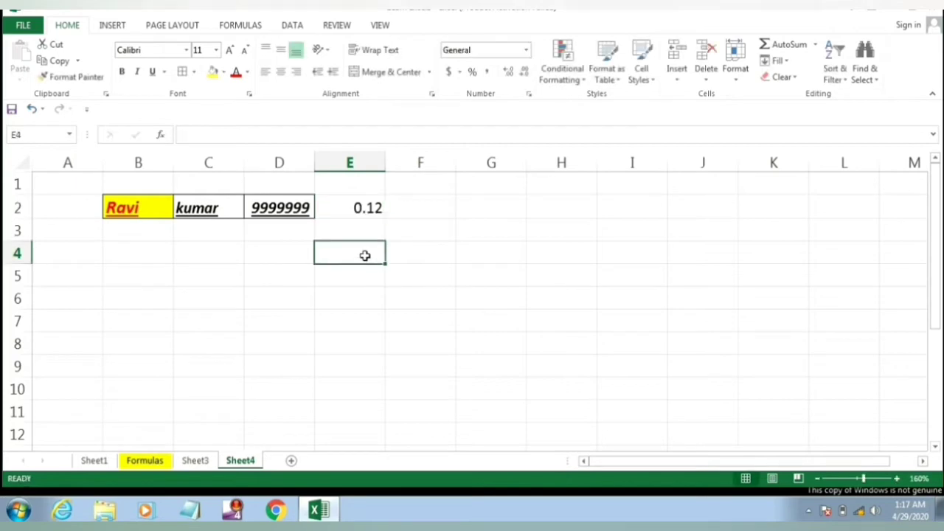
left_click(472, 72)
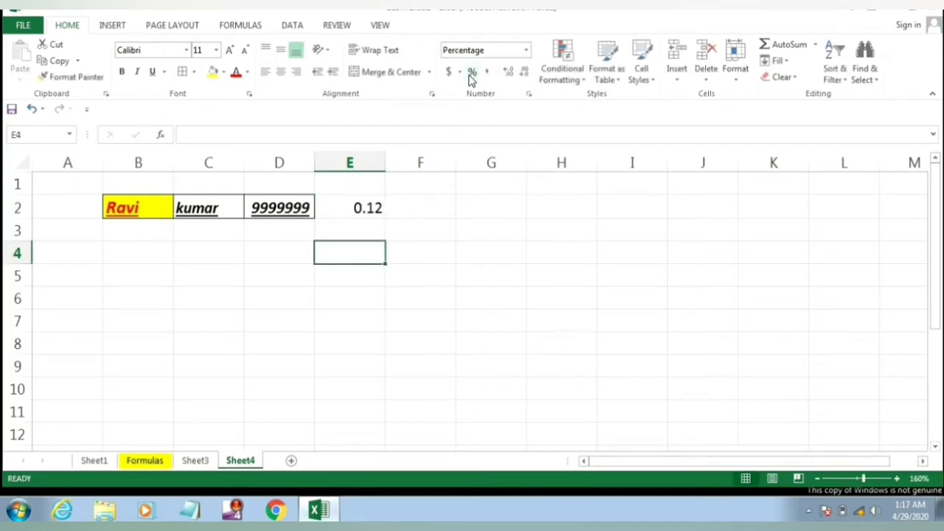
left_click(378, 211)
left_click(473, 72)
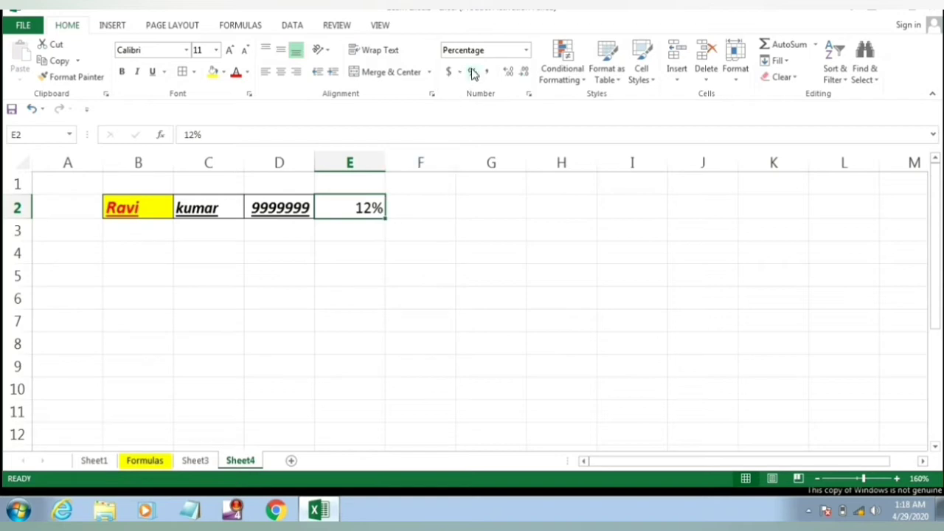
left_click(401, 208)
Step: Enter 12 in F2 and format it to one decimal place, showing 12.0
type("12")
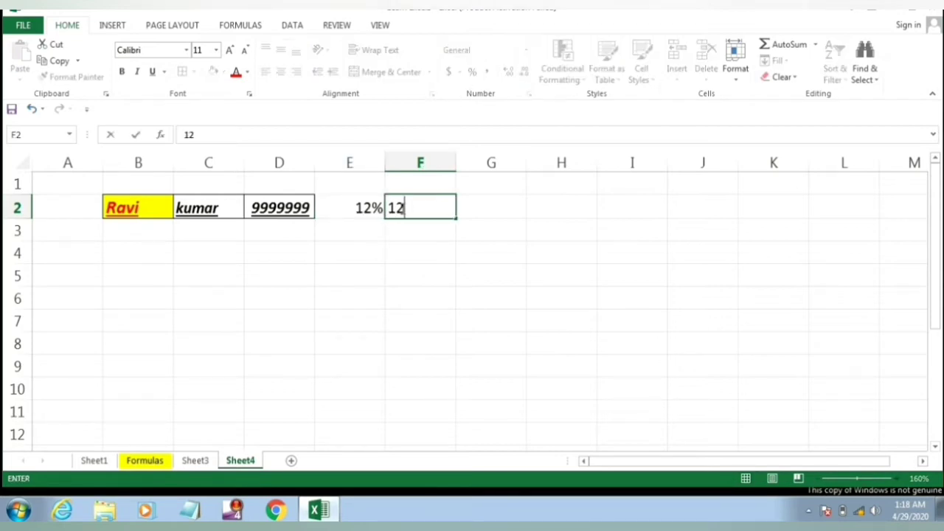
key("Return")
left_click(402, 208)
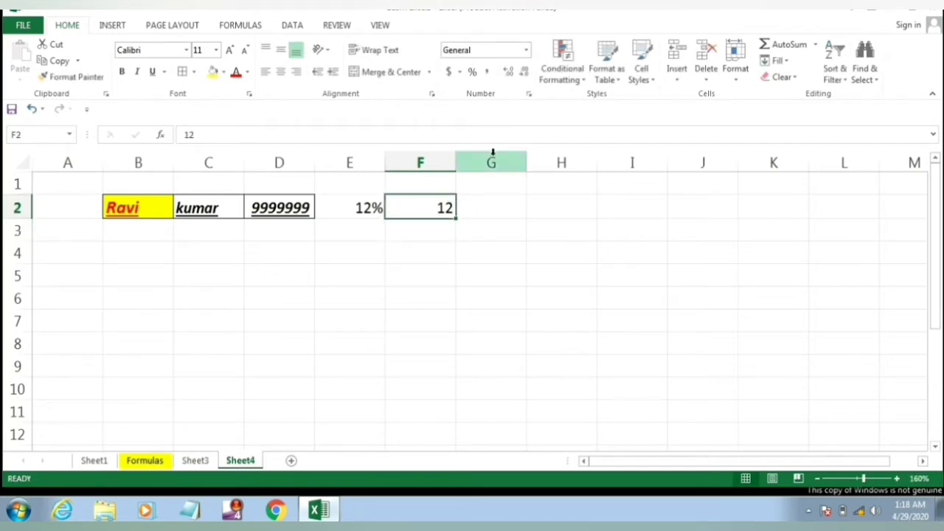
left_click(508, 72)
left_click(508, 72)
left_click(524, 73)
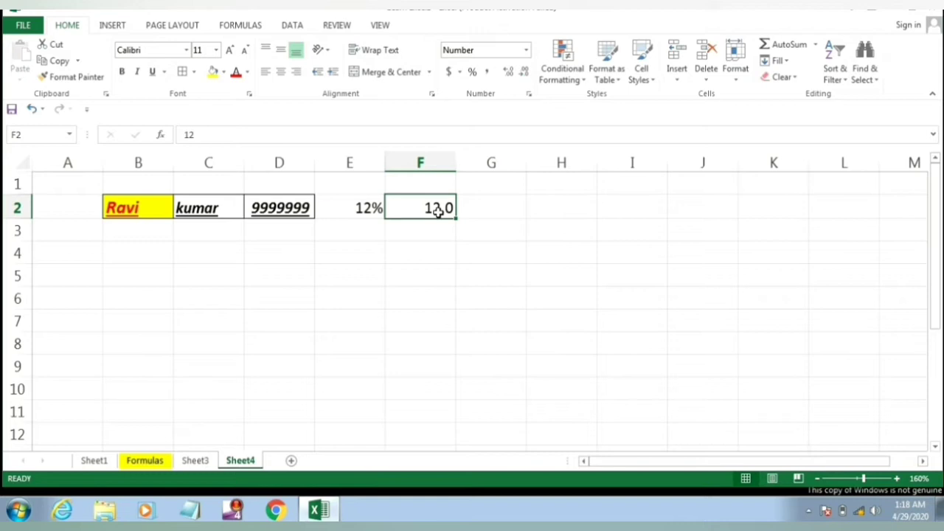
left_click_drag(154, 203, 429, 209)
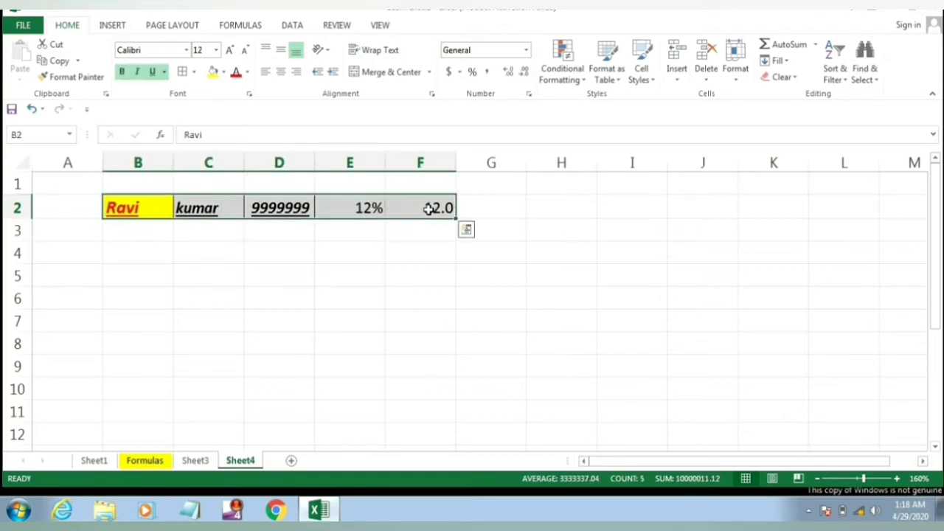
left_click(411, 229)
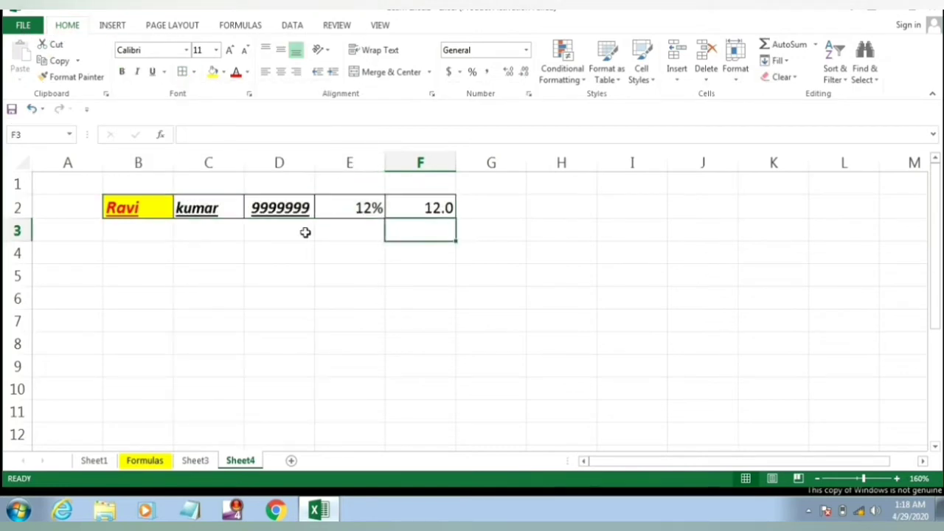
left_click(267, 232)
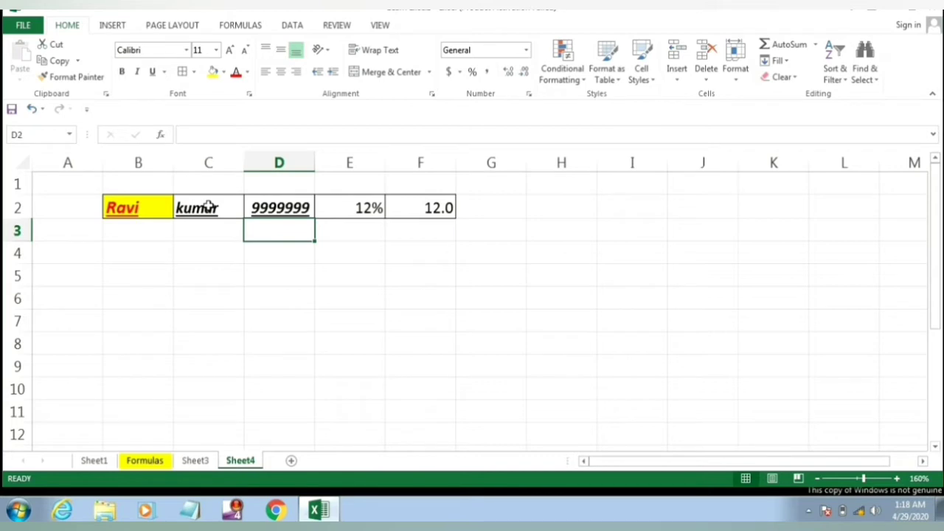
Step: Type the headers 'First Name' in B1 and 'Last Name' in C1
key("Up")
key("Up")
key("Left")
key("Left")
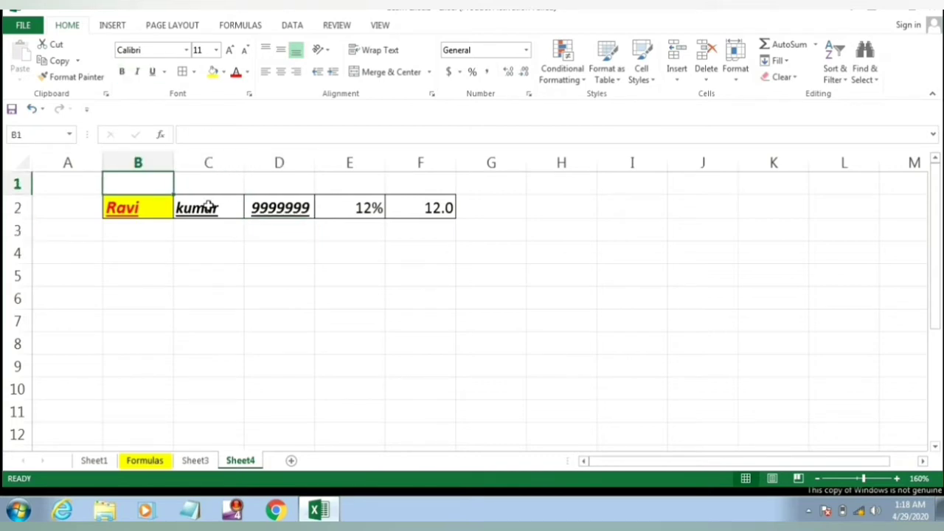
type("N")
key("BackSpace")
type("Fir")
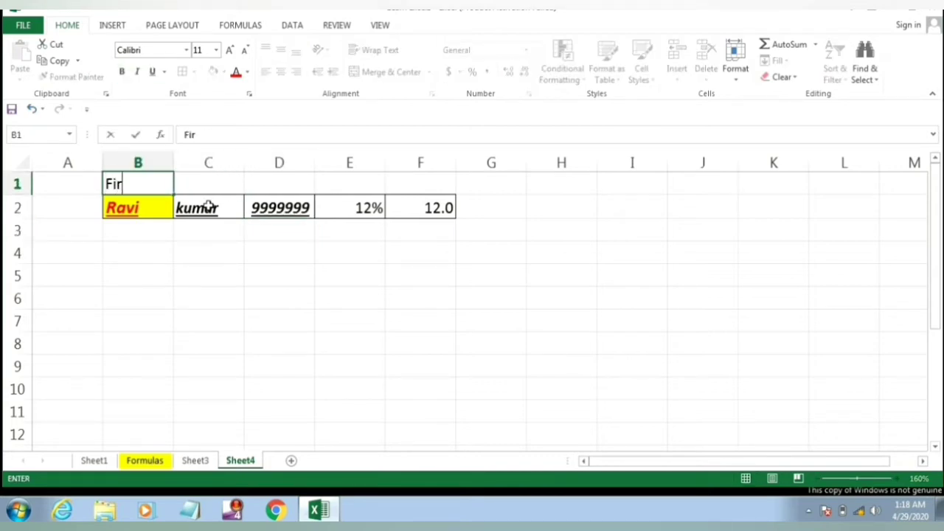
type("st Name")
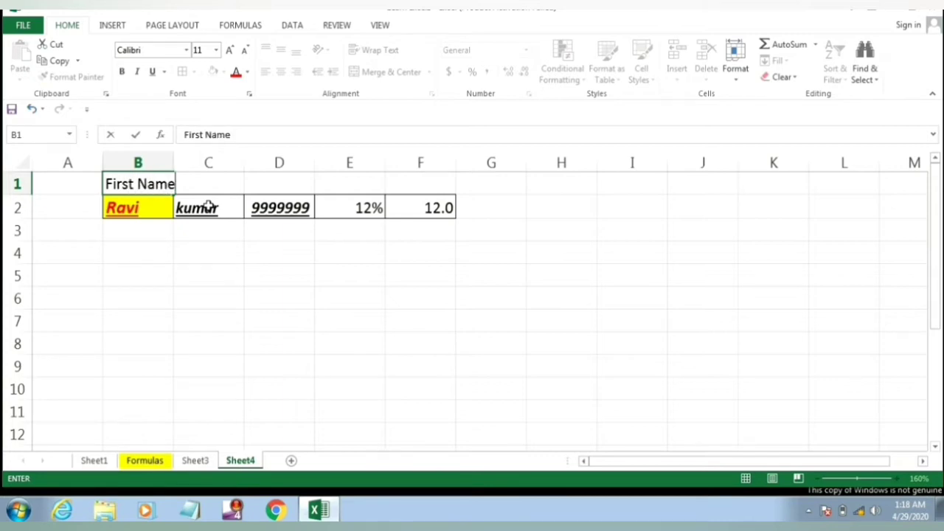
key("Return")
key("Up")
key("Right")
type("L")
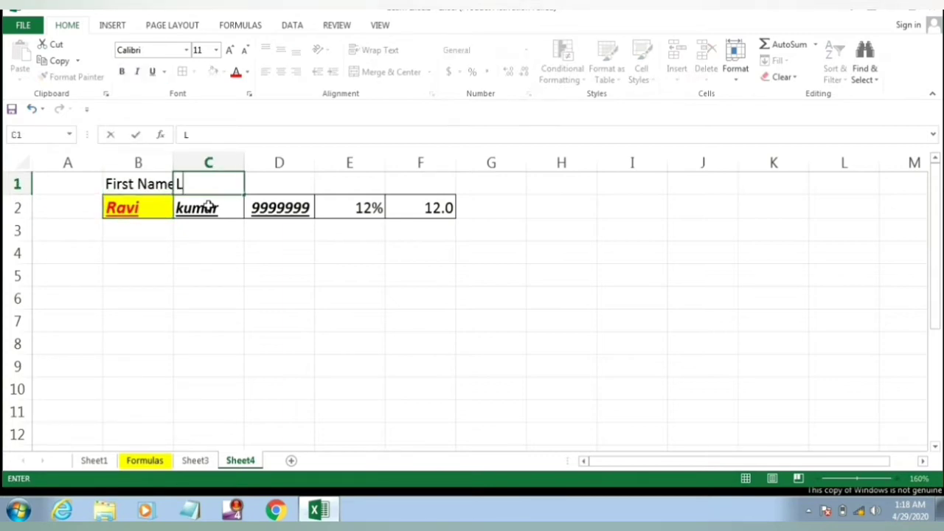
type("ast Name")
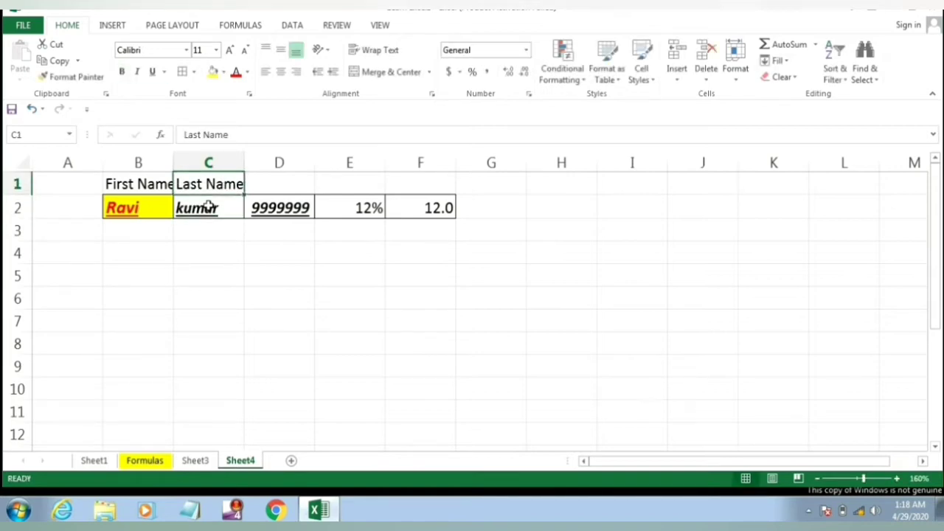
key("Right")
Step: Add the headers 'Mobile', '%' and 'Value' in D1:F1, then select the table block
type("Mobi")
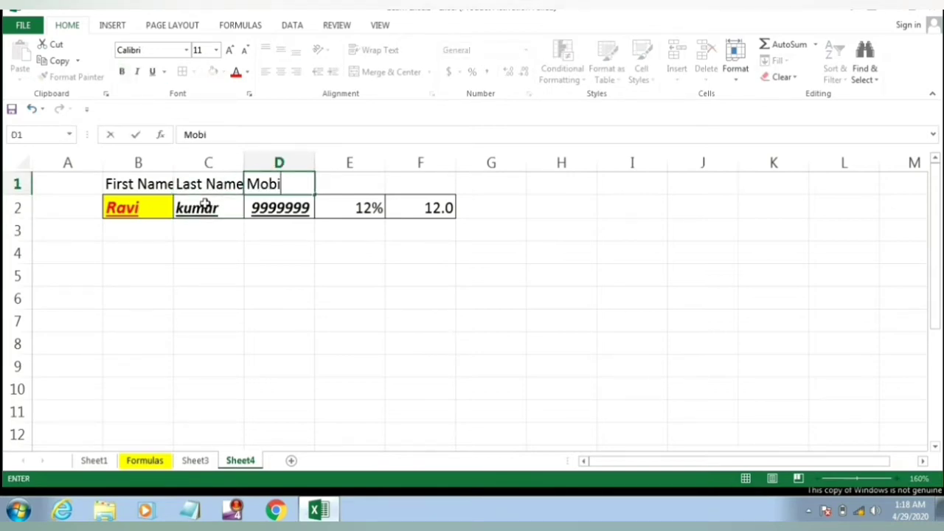
type("le")
key("Right")
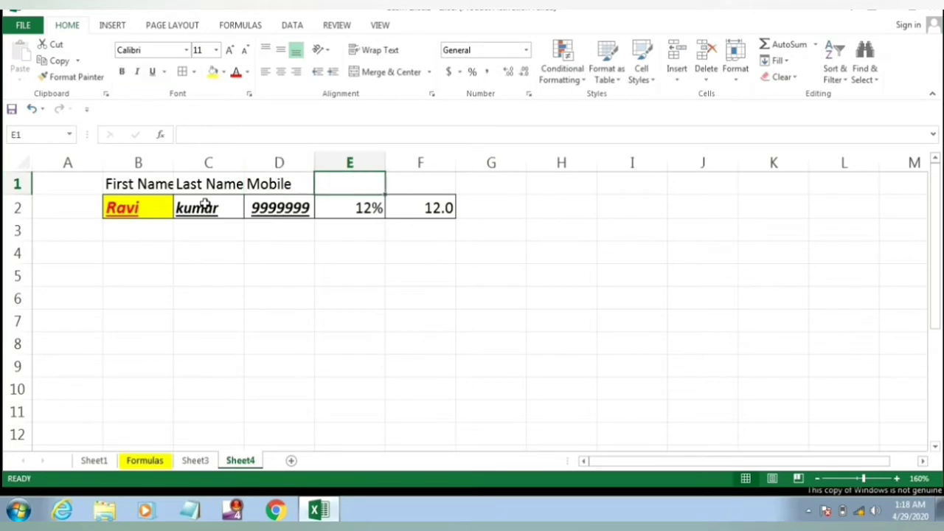
type("%")
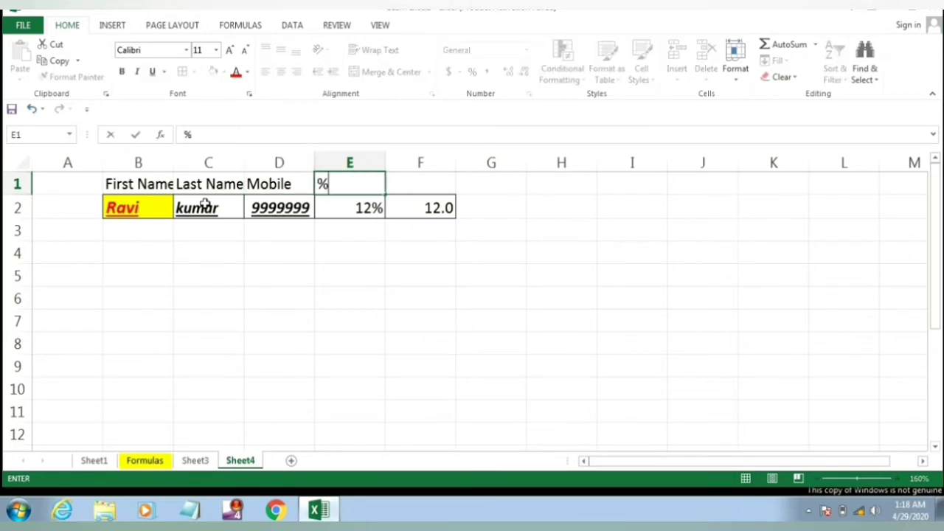
key("Return")
key("Up")
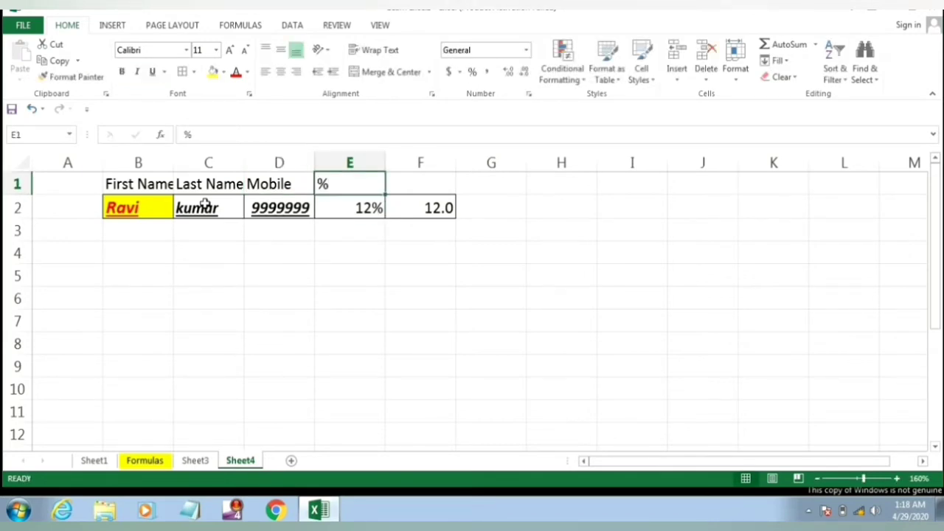
key("Right")
type("Val")
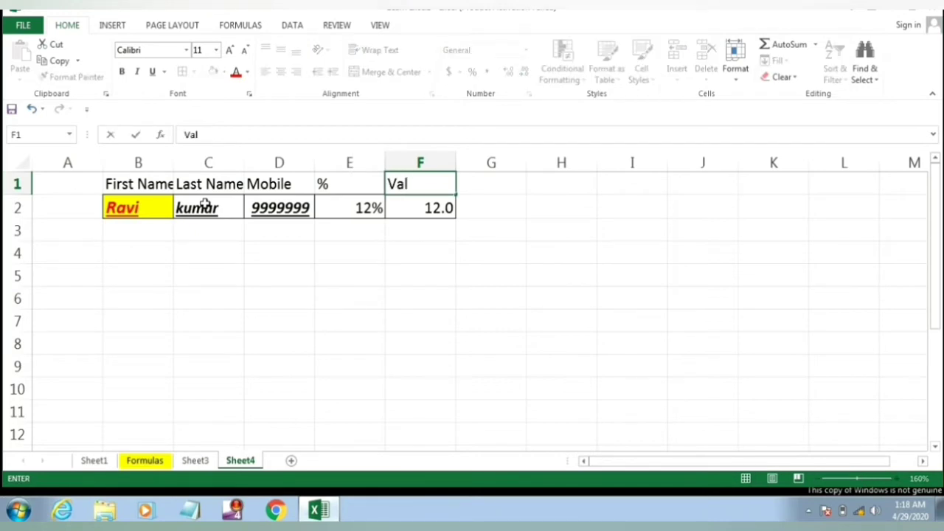
type("ue")
key("Return")
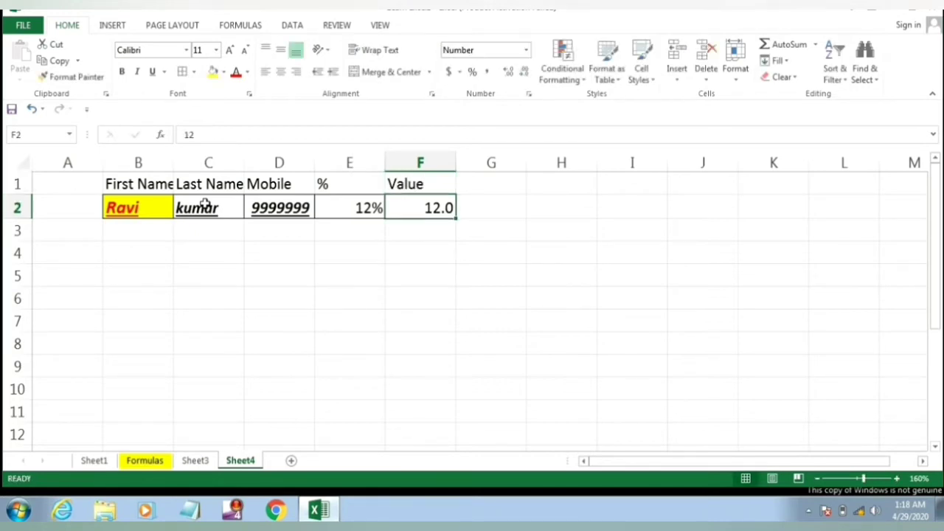
key("Up")
key("Left")
key("Left")
key("Left")
key("Left")
key("shift+Right")
key("shift+Right")
key("shift+Right")
key("shift+Right")
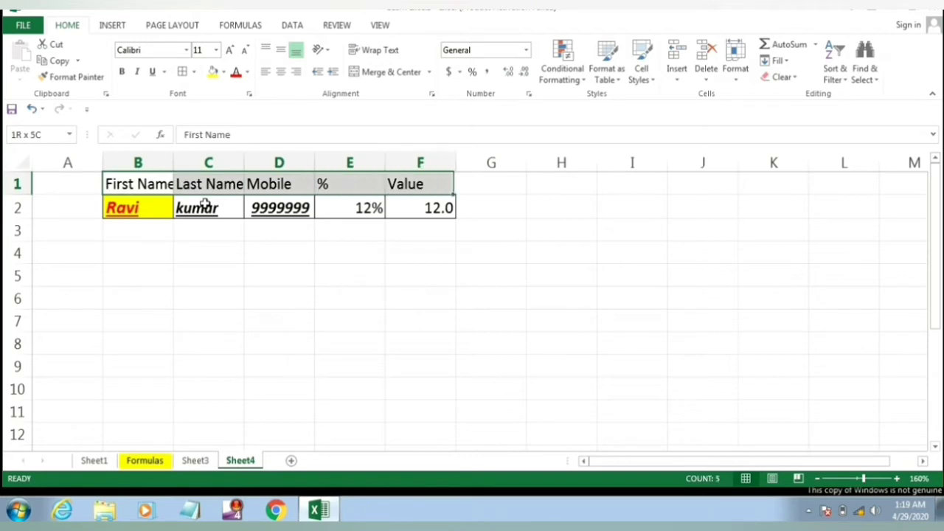
key("shift+Down")
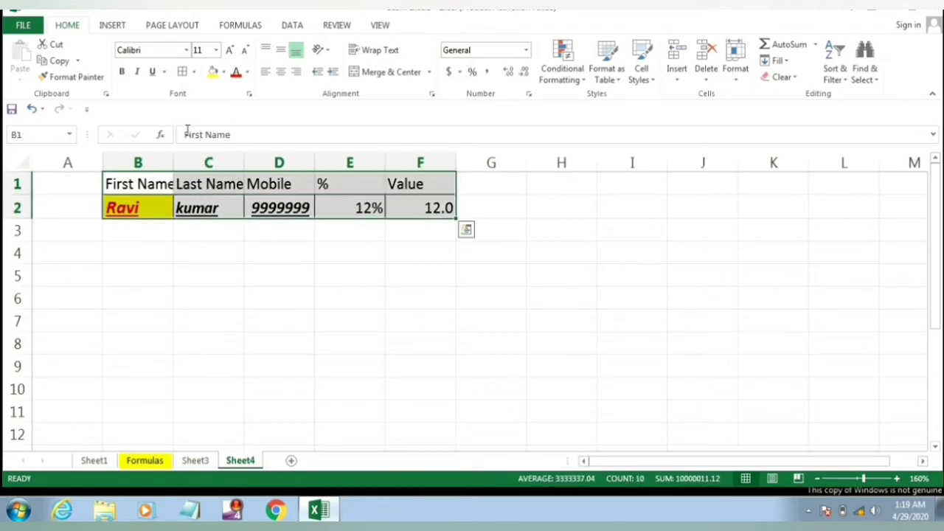
Step: Select the B1:F2 block, copy it with Ctrl+C, and go to Sheet1
left_click(293, 207)
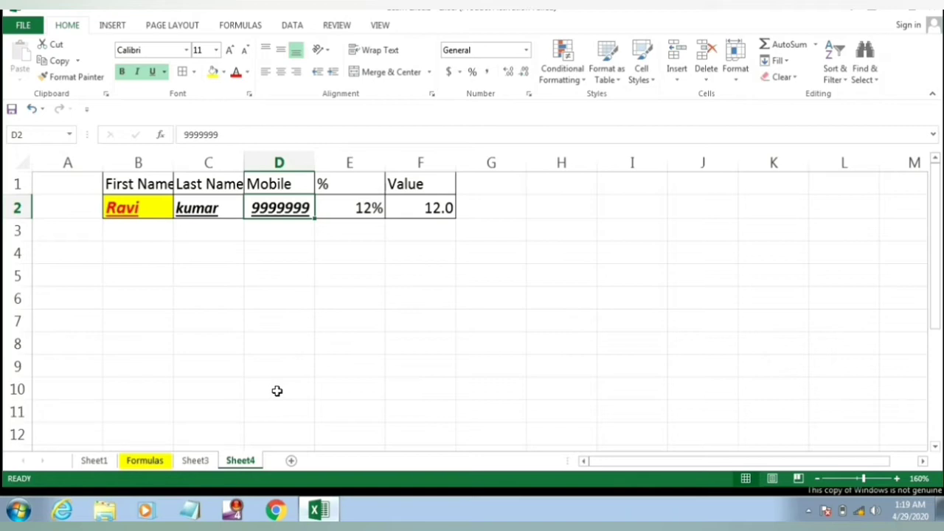
double_click(148, 186)
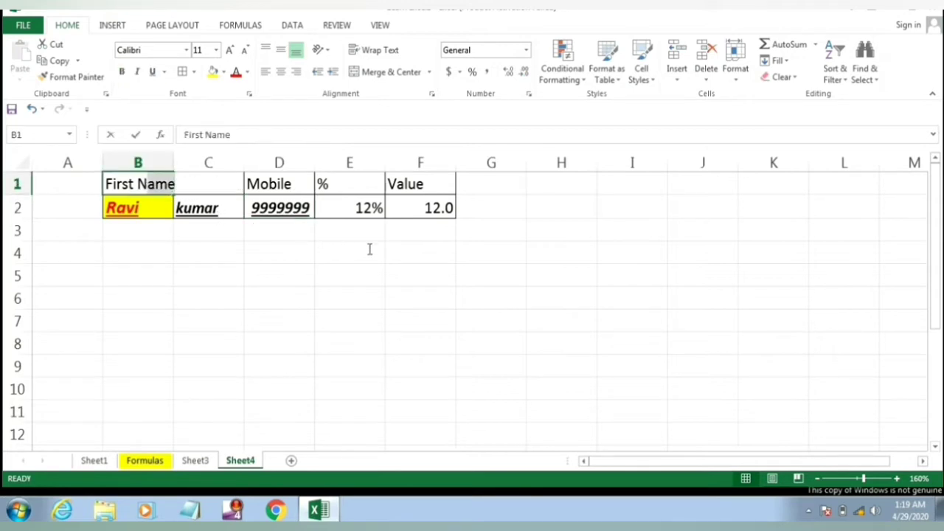
left_click(147, 211)
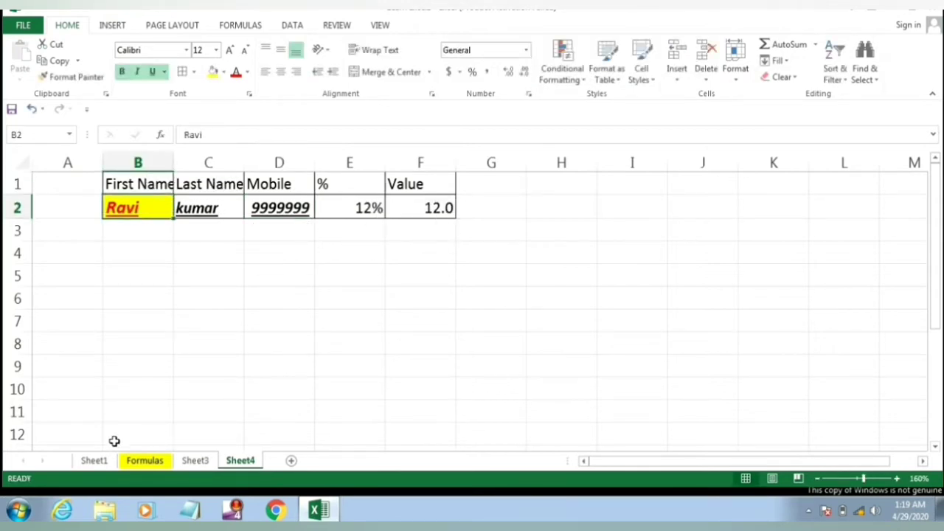
left_click_drag(142, 184, 420, 217)
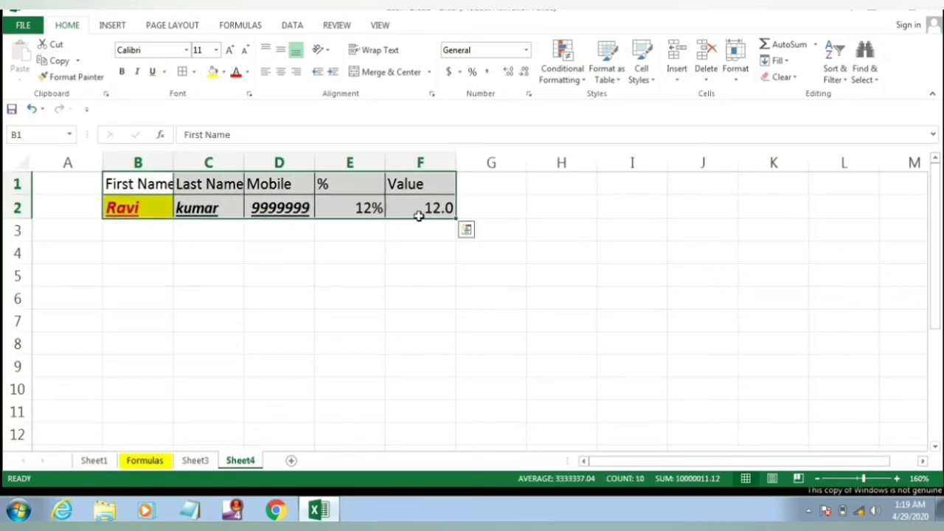
key("ctrl+c")
left_click(102, 460)
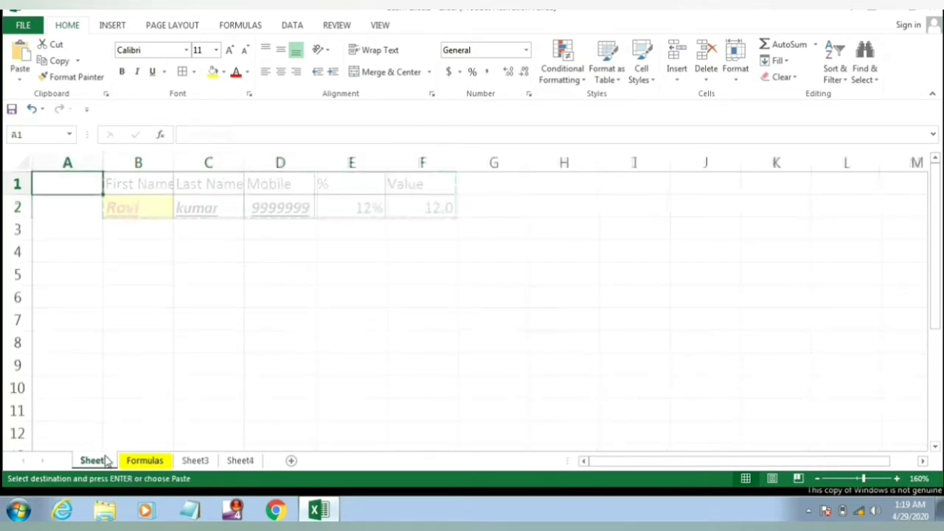
Step: Paste the copied table at B2 and autofit column B to fit First Name
left_click(123, 208)
key("ctrl+v")
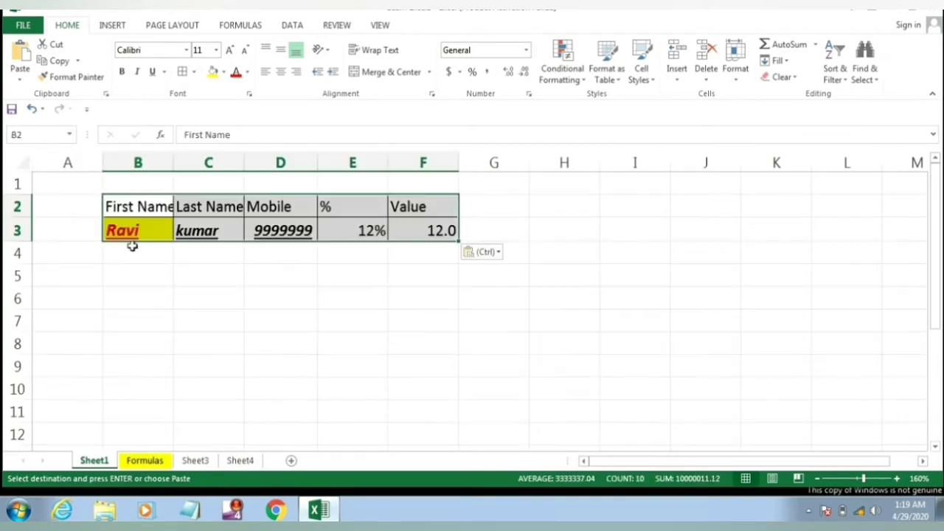
left_click(169, 275)
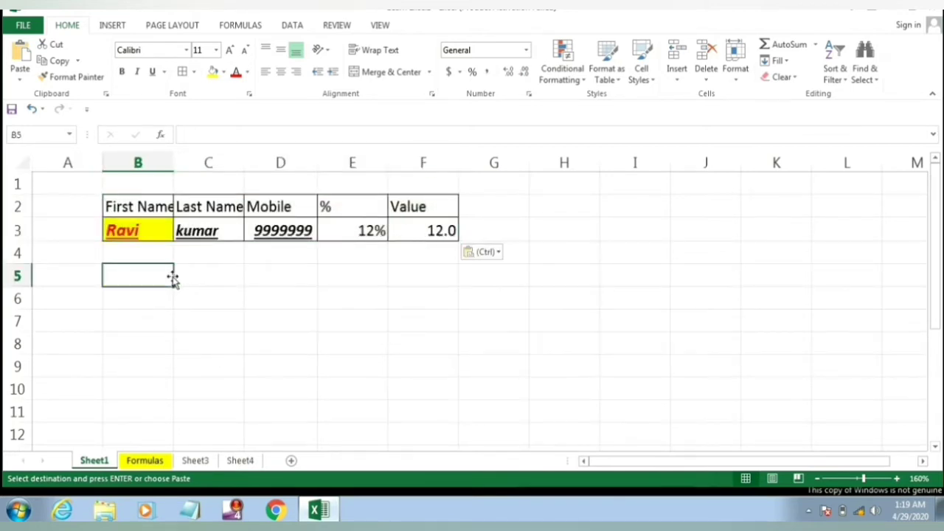
double_click(174, 162)
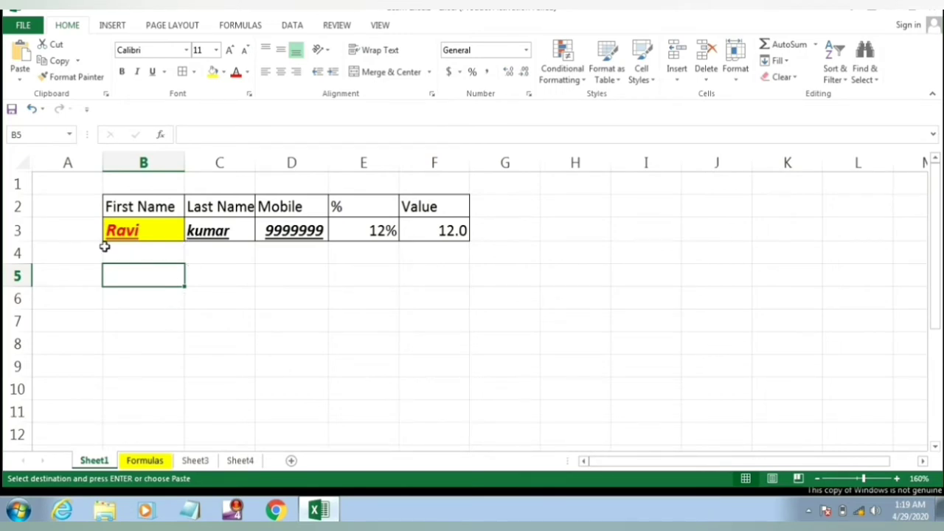
Step: Rename Sheet1 to 'Main data'
left_click(101, 462)
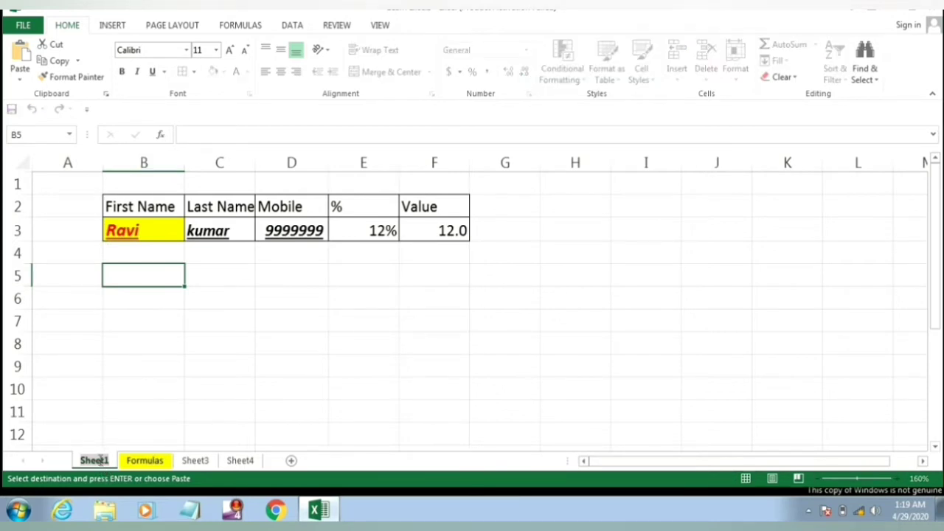
type("D")
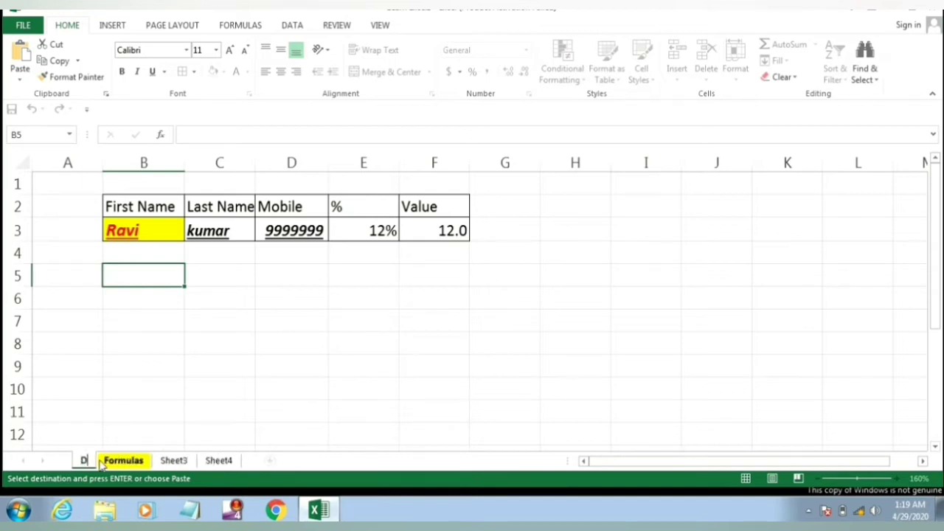
key("BackSpace")
type("main")
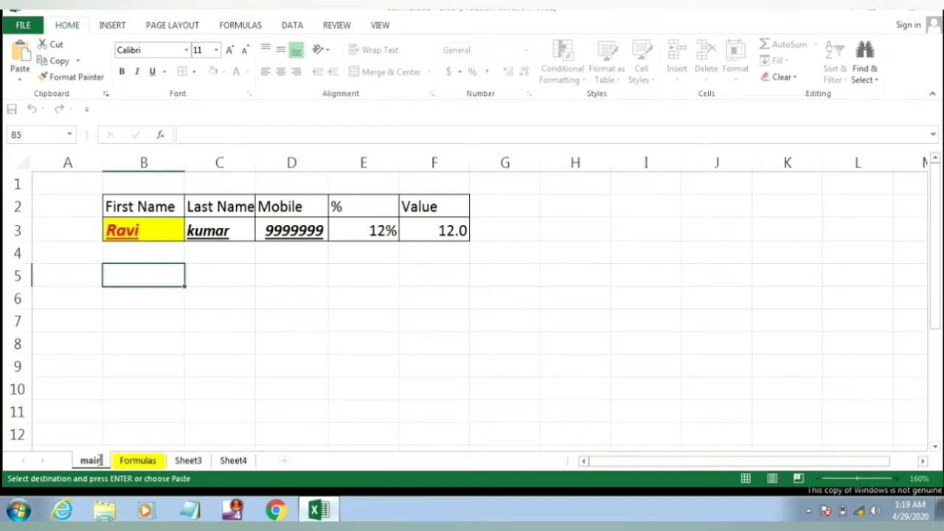
key("BackSpace")
key("BackSpace")
key("BackSpace")
key("BackSpace")
key("BackSpace")
type("Main")
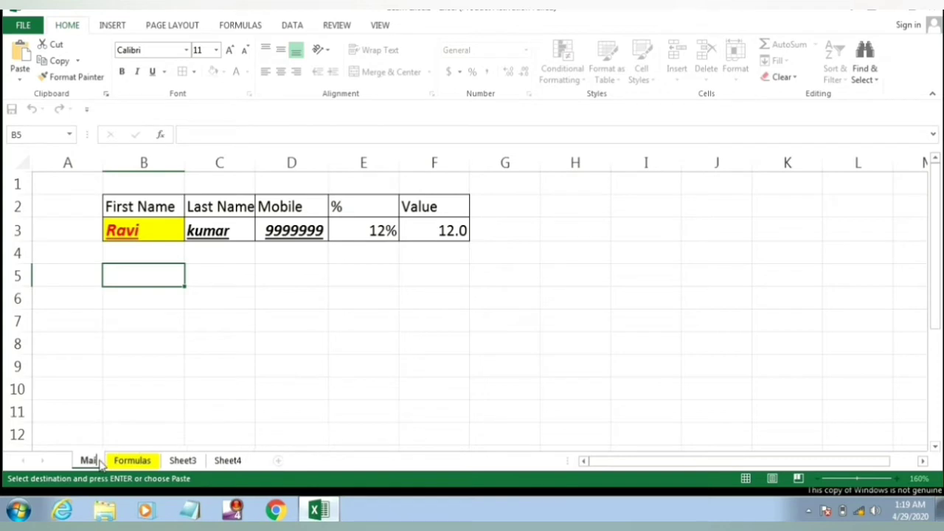
type(" data")
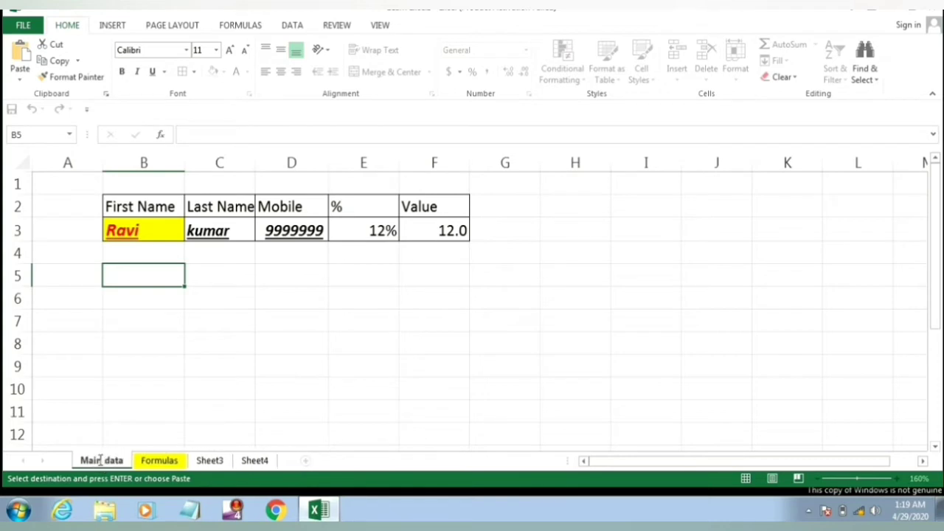
left_click(130, 419)
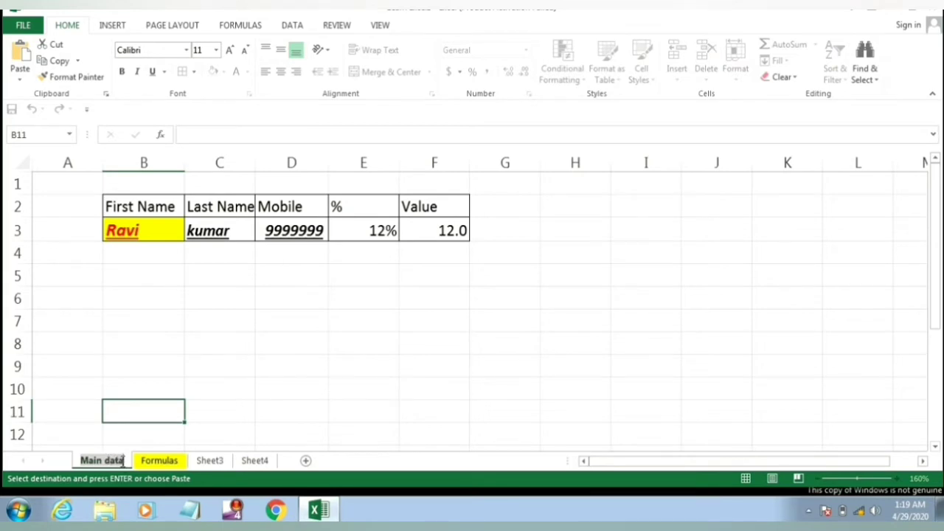
left_click(140, 399)
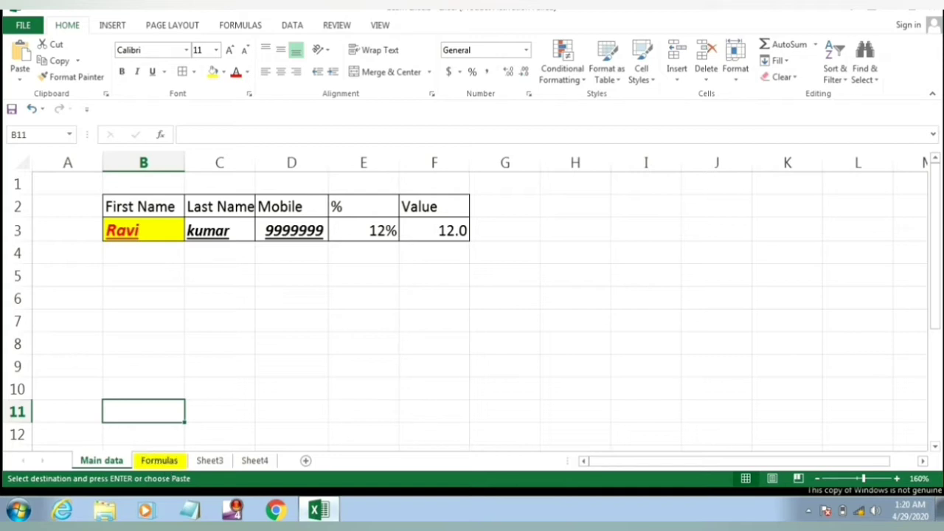
Step: Colour the Main data sheet tab light blue
right_click(103, 461)
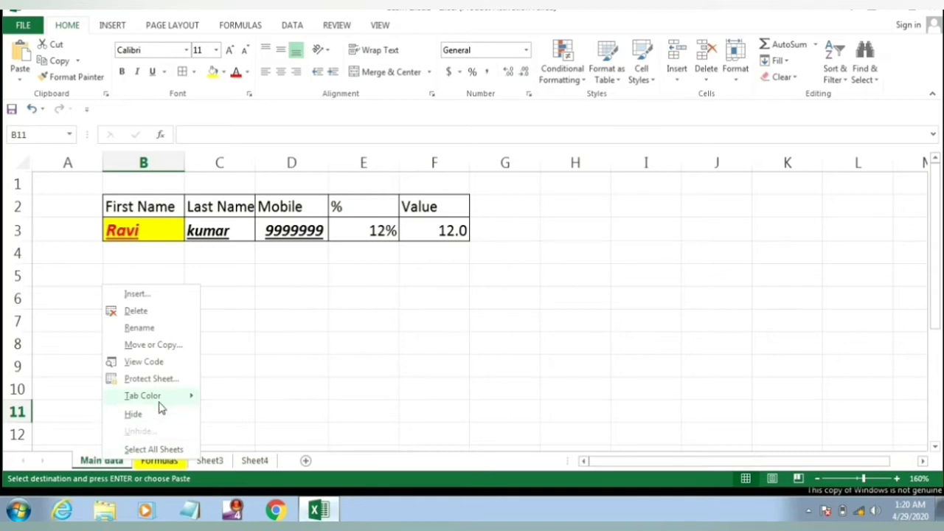
mouse_move(158, 399)
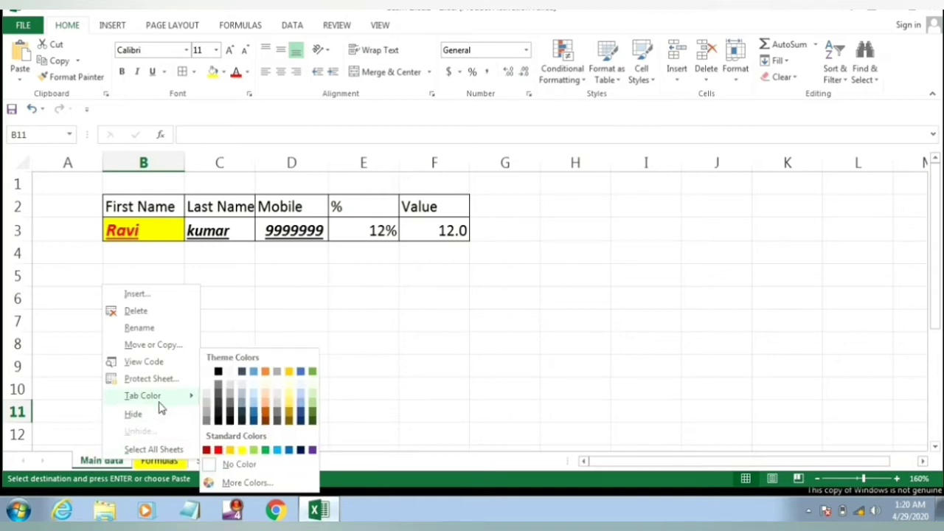
left_click(277, 451)
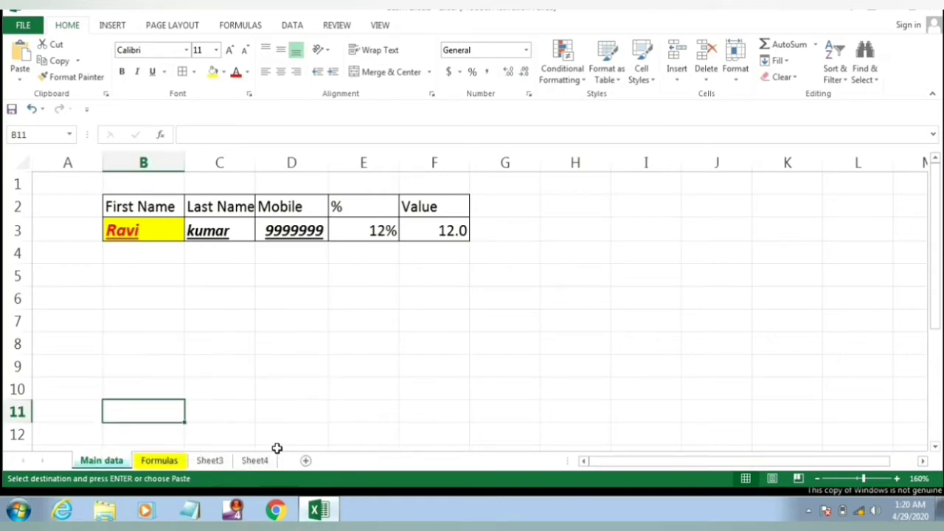
left_click(142, 463)
Step: Hide the Main data sheet from its tab menu
left_click(107, 464)
right_click(116, 465)
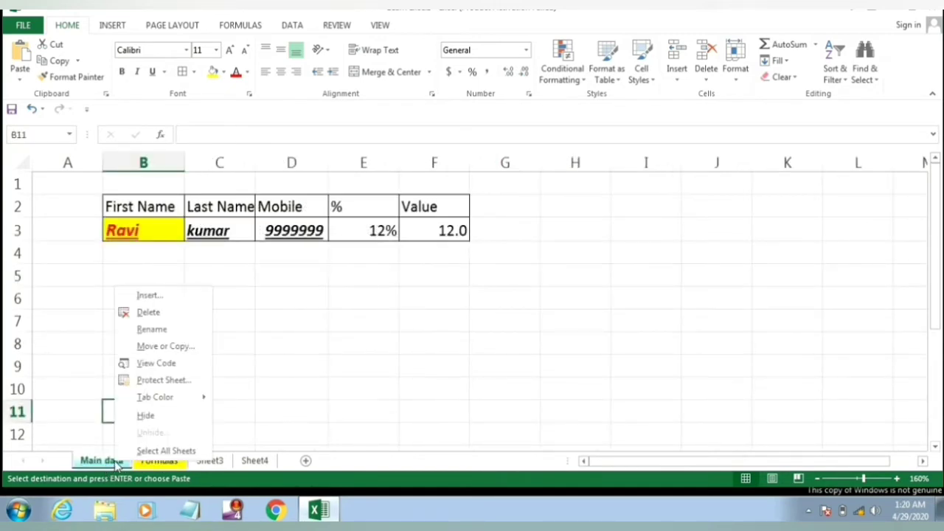
left_click(161, 416)
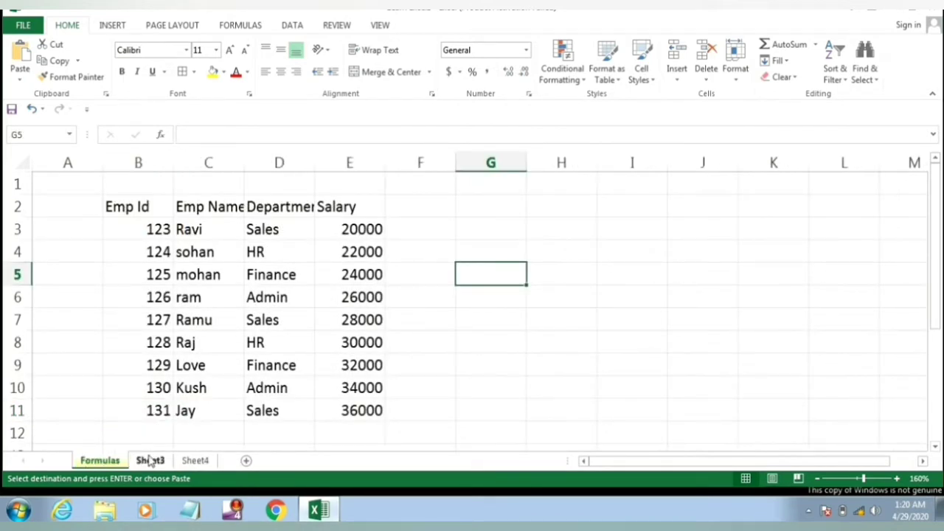
Step: Unhide the Main data sheet through Unhide, then go back to the Formulas sheet
right_click(94, 463)
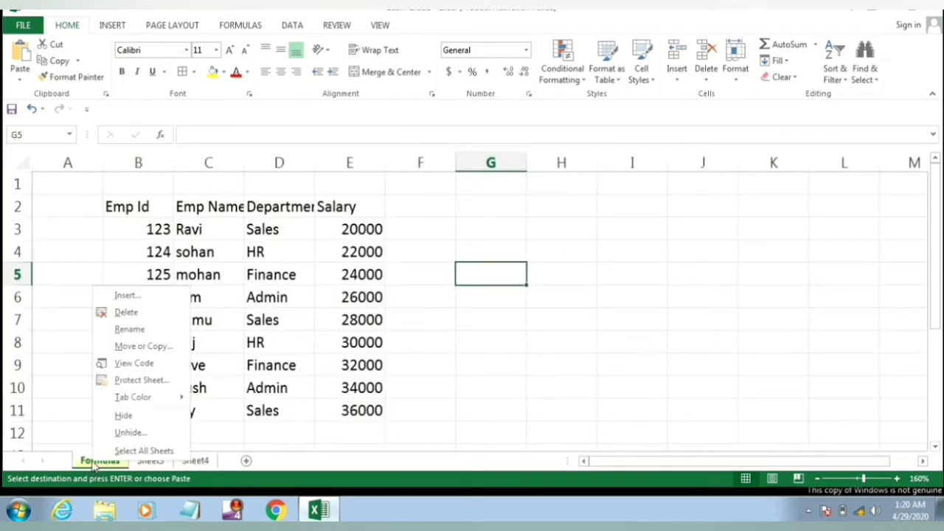
left_click(131, 434)
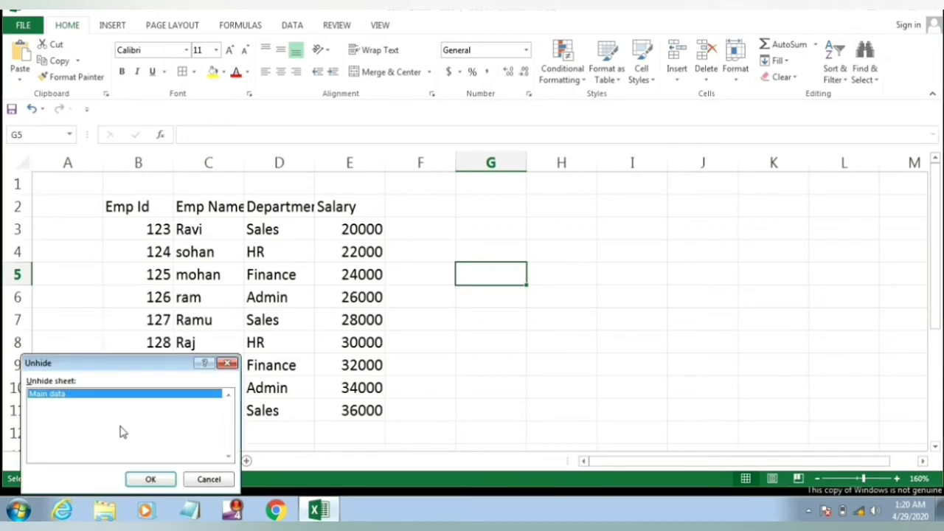
left_click(150, 479)
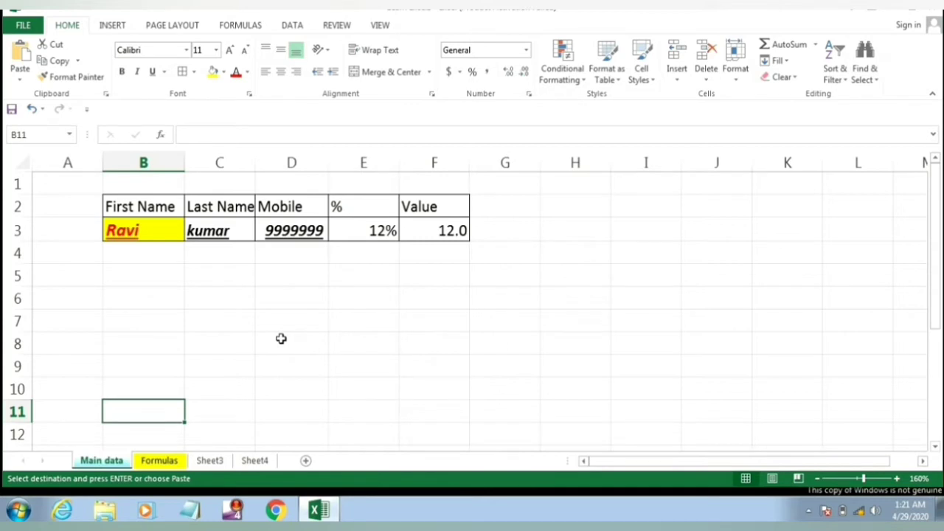
left_click(164, 460)
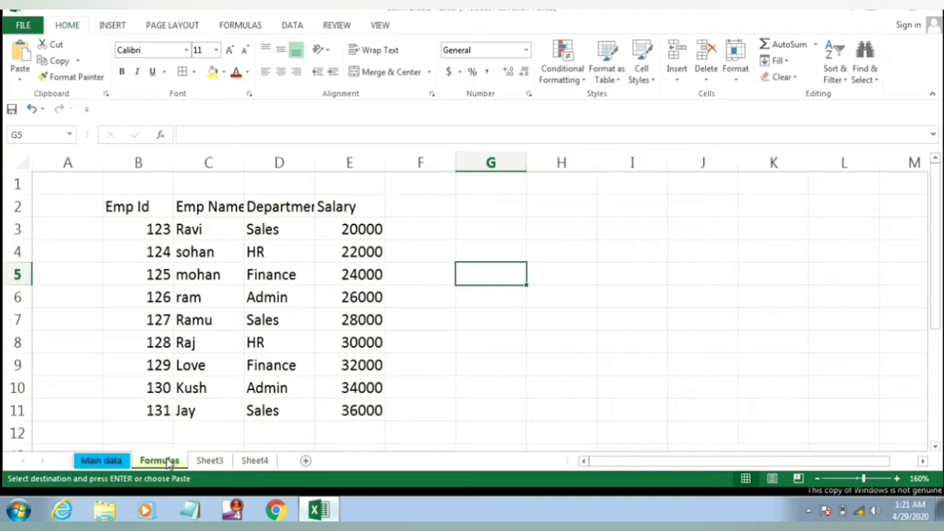
Step: On the Formulas sheet, widen column C for Emp Name and autofit column D for Department
left_click(110, 460)
left_click(154, 462)
left_click_drag(247, 162, 254, 161)
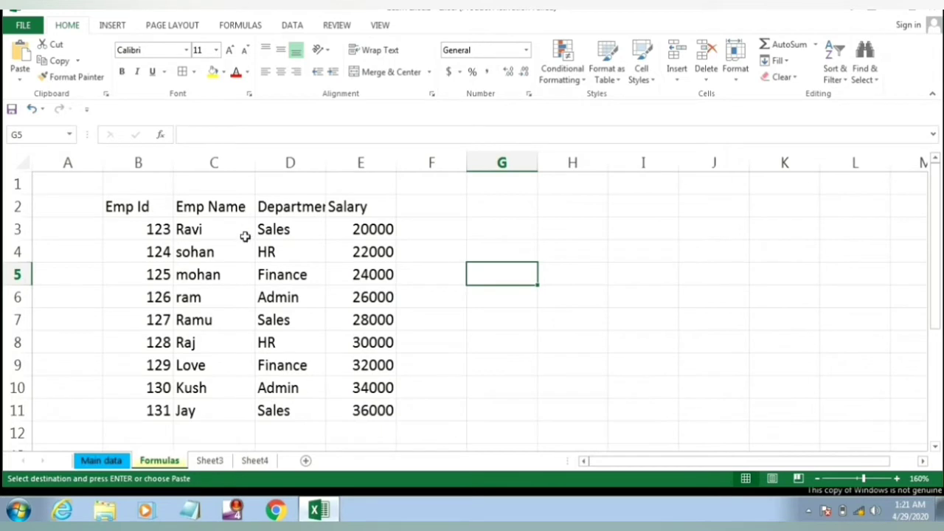
double_click(325, 163)
double_click(320, 208)
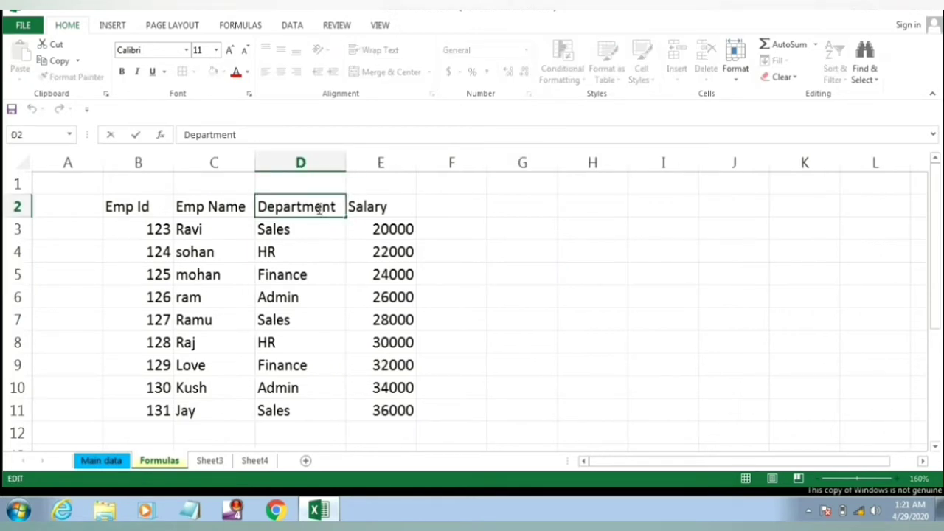
left_click(379, 205)
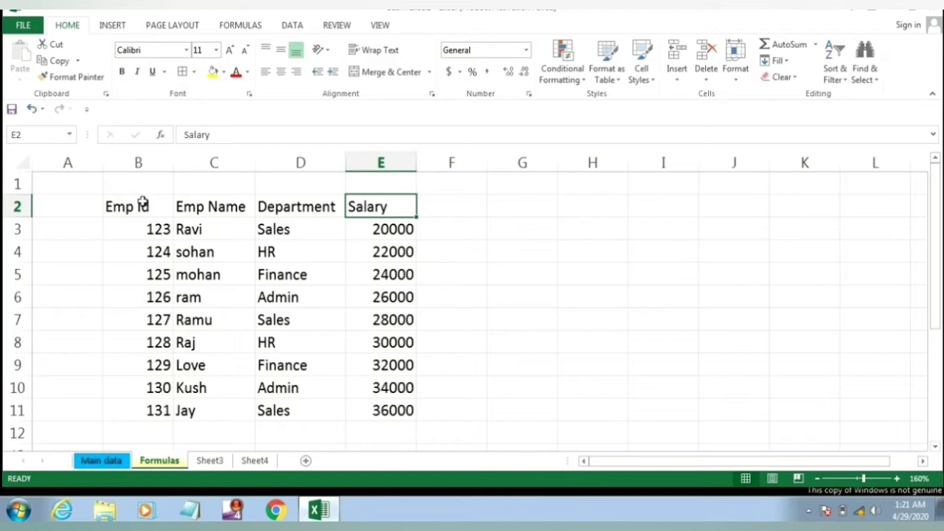
Step: Select the employee table B2:E11, leaving the E11 formula unchanged
left_click_drag(126, 209, 369, 413)
double_click(369, 414)
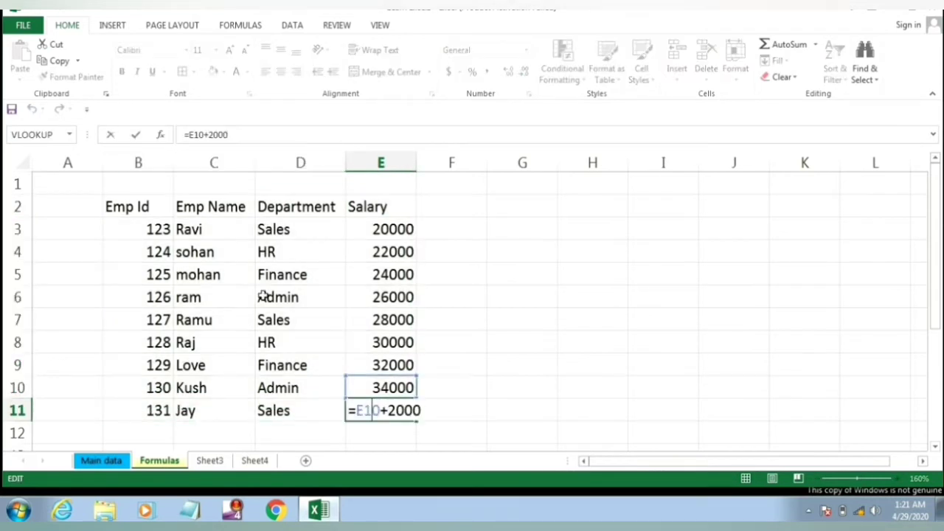
key("Escape")
left_click_drag(139, 207, 373, 417)
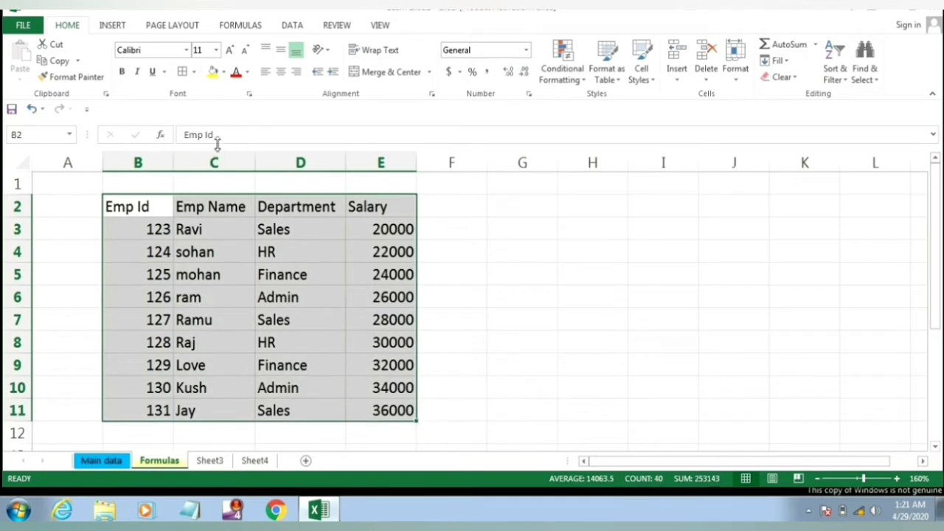
Step: Give B2:E11 all borders, 12-point text, and centre and middle alignment
left_click(181, 72)
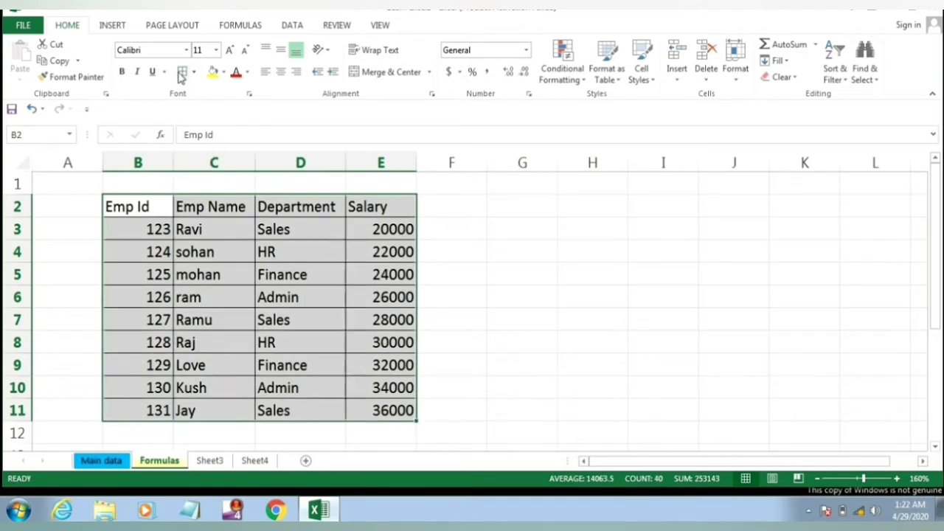
left_click(200, 49)
type("12")
key("Return")
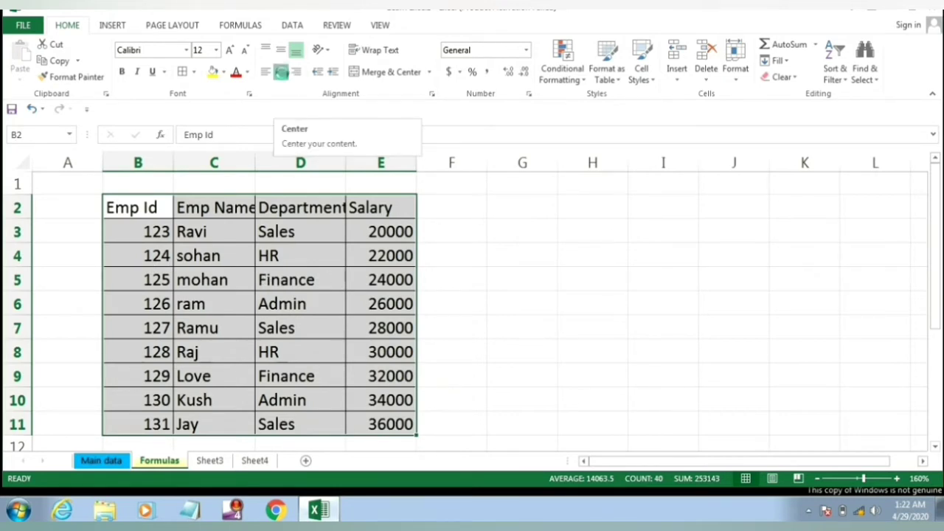
left_click(284, 74)
left_click(280, 52)
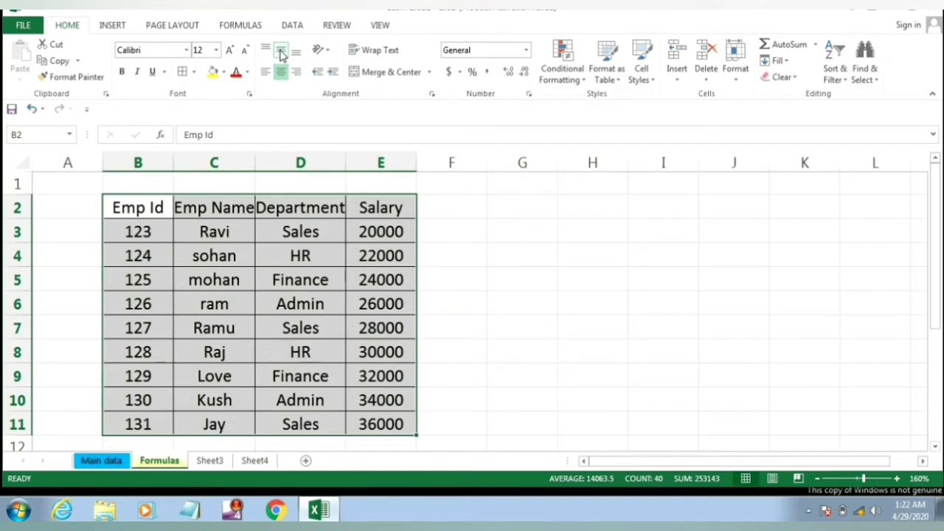
Step: AutoFit columns B to E to their contents with Alt+O, C, A
key("alt+o")
key("c")
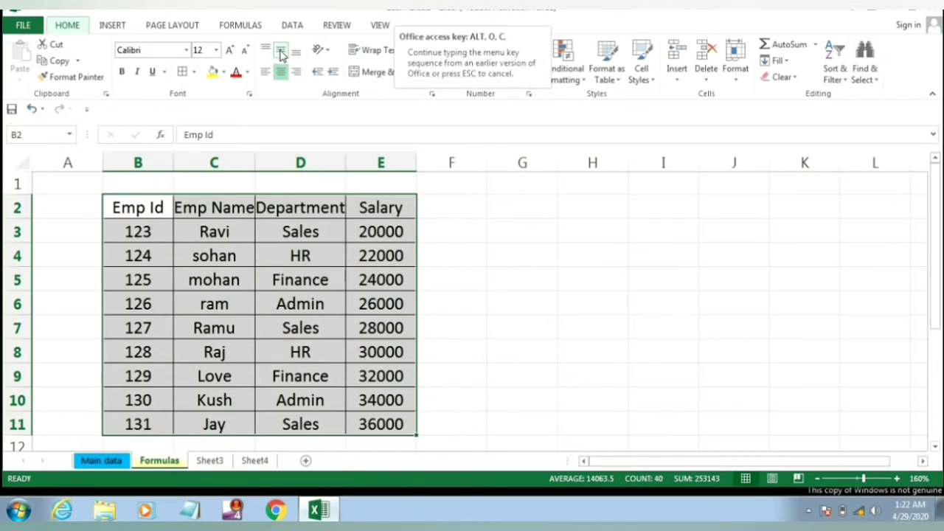
key("a")
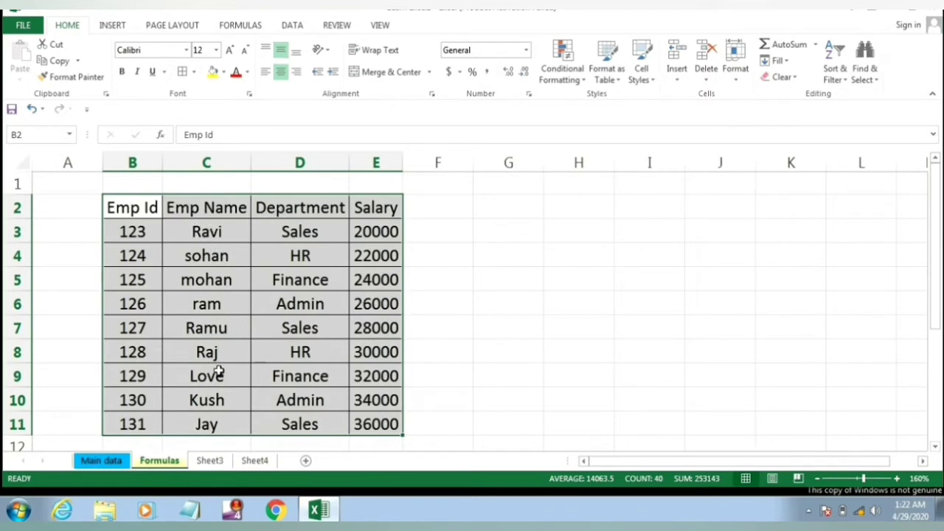
left_click(281, 208)
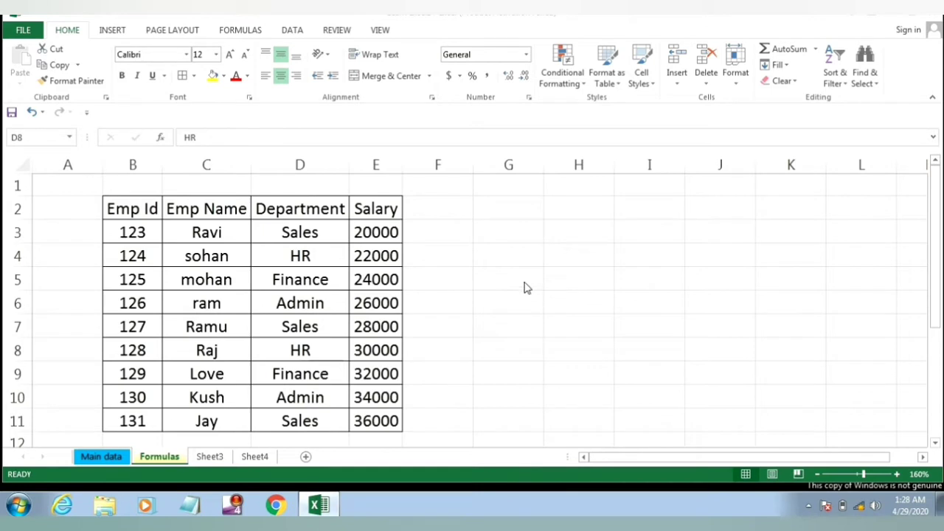
Step: Delete the empty row 1 and column A so the table starts at A1
left_click(384, 201)
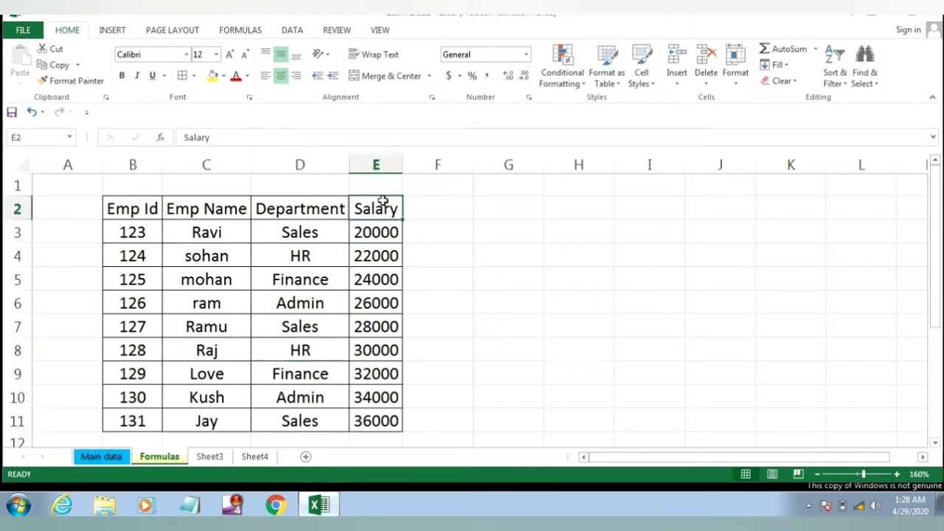
key("Up")
key("shift+space")
key("ctrl+minus")
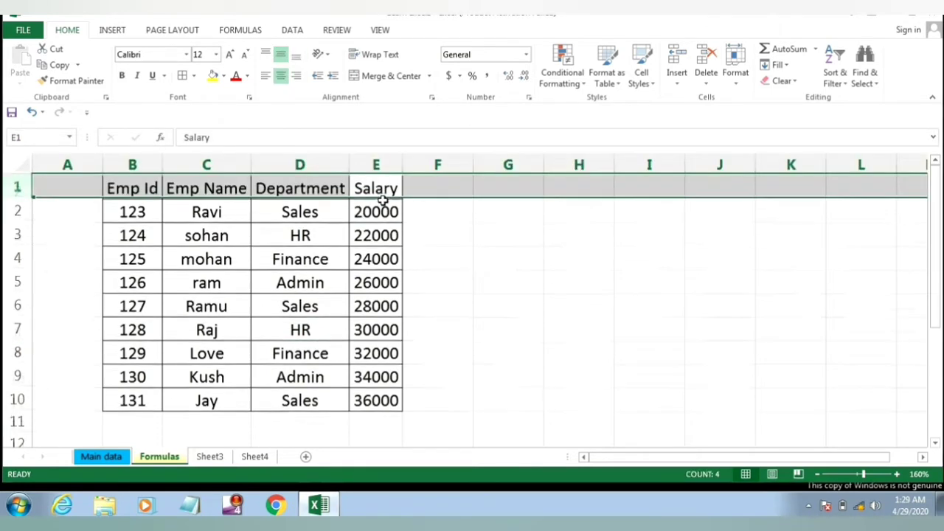
key("ctrl+Home")
key("ctrl+space")
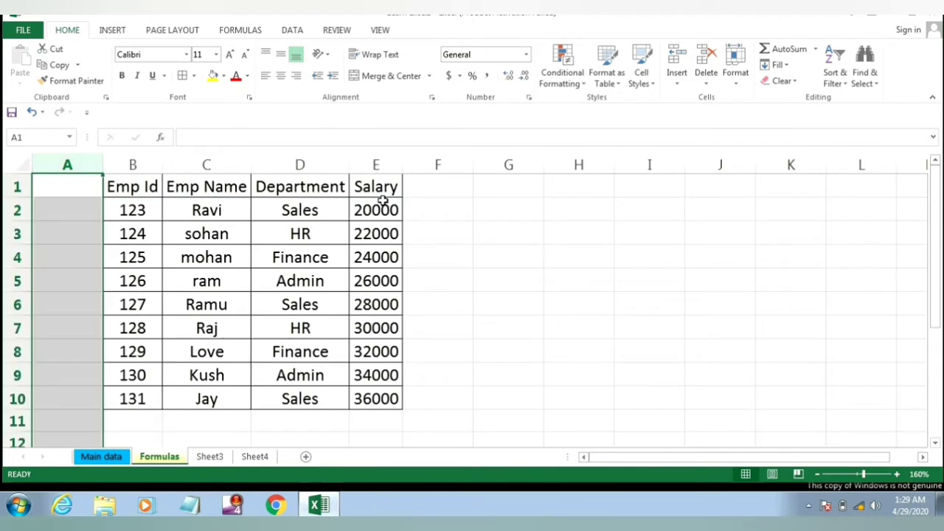
key("ctrl+minus")
key("ctrl+Home")
Step: Try Ctrl+Shift+L filtering, write the note 'Ctr +Shift +L' in G1, and leave filters off
key("Right")
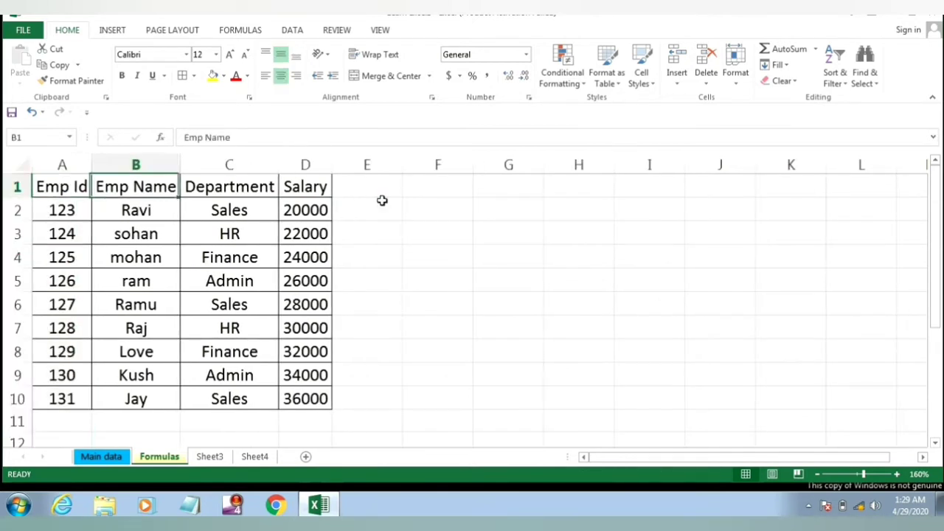
key("Right")
key("Right")
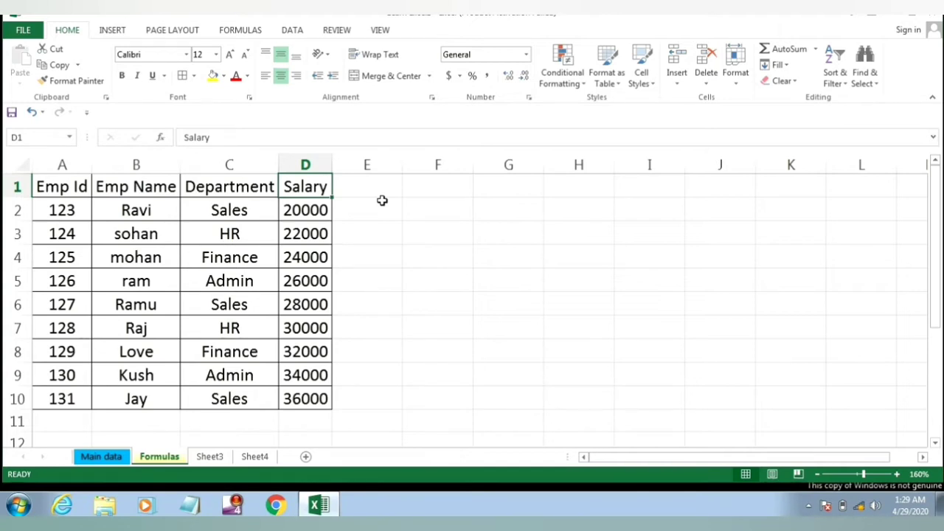
key("ctrl+shift+l")
key("Left")
key("Left")
key("Left")
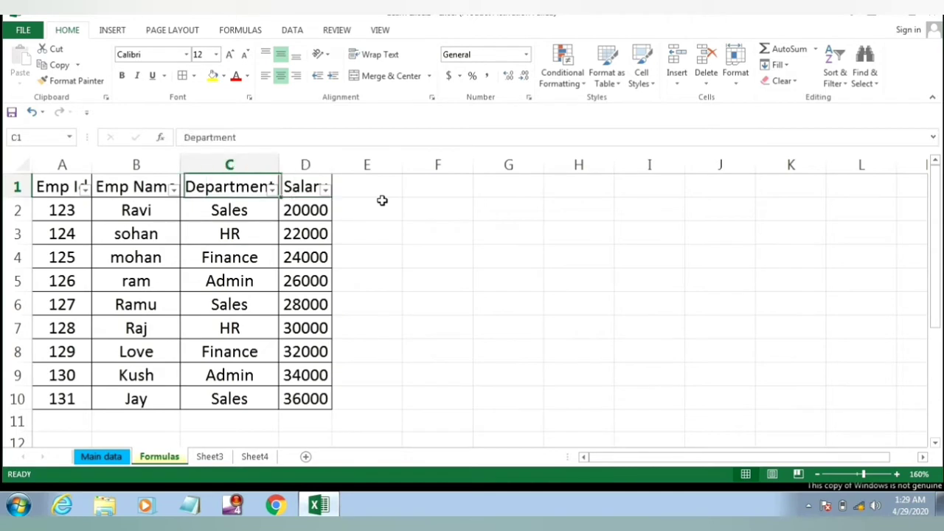
key("Right")
key("Right")
key("Right")
key("Right")
key("Right")
key("Right")
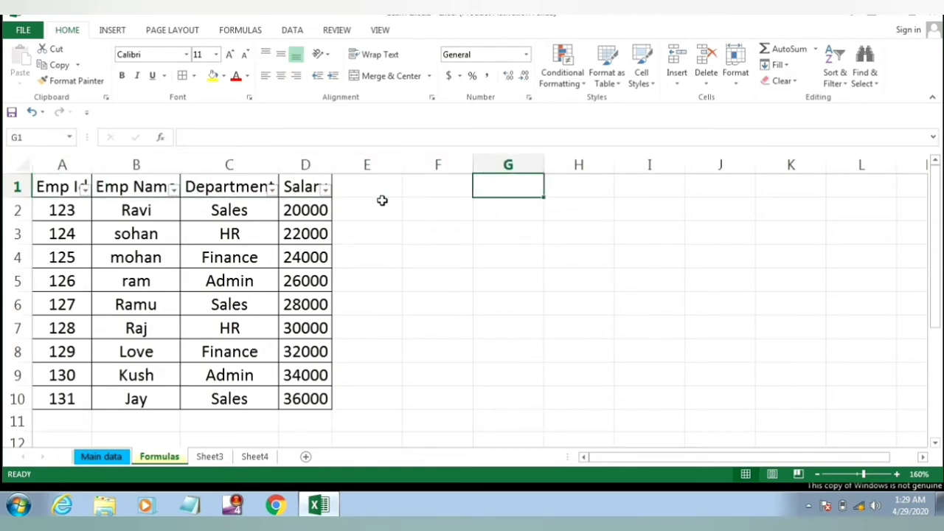
type("Ctr")
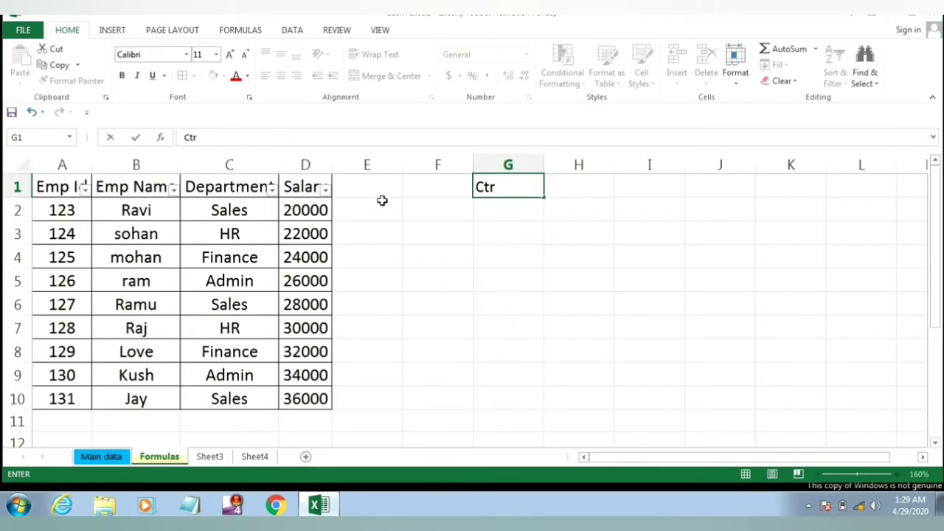
type(" +Shift +L")
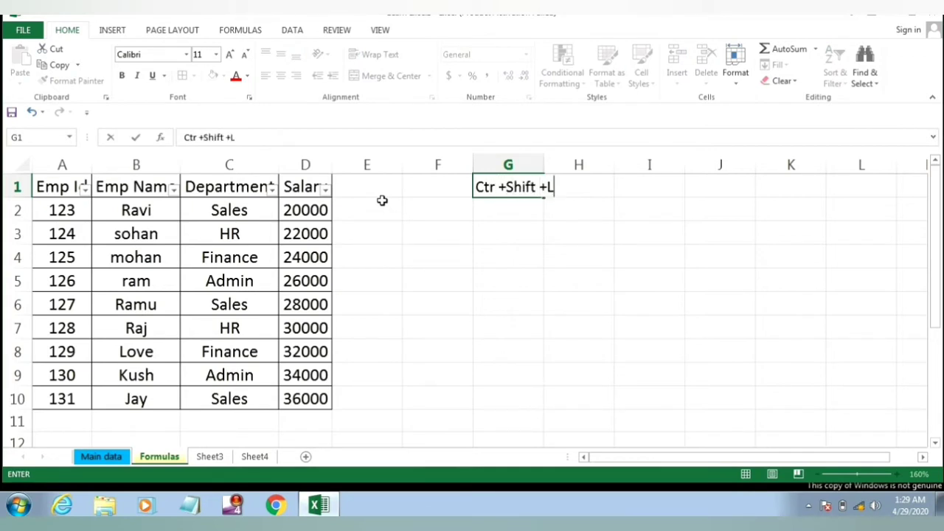
key("Return")
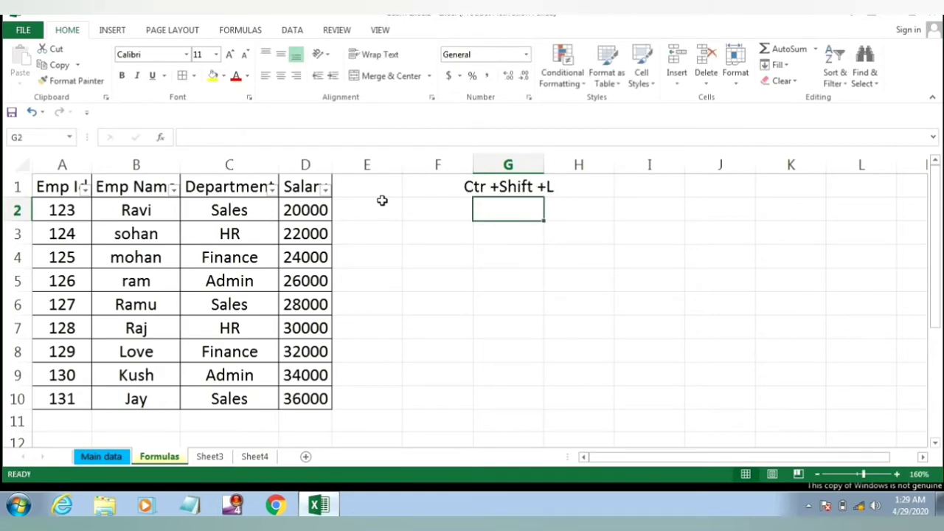
key("Up")
key("Left")
key("Left")
key("Left")
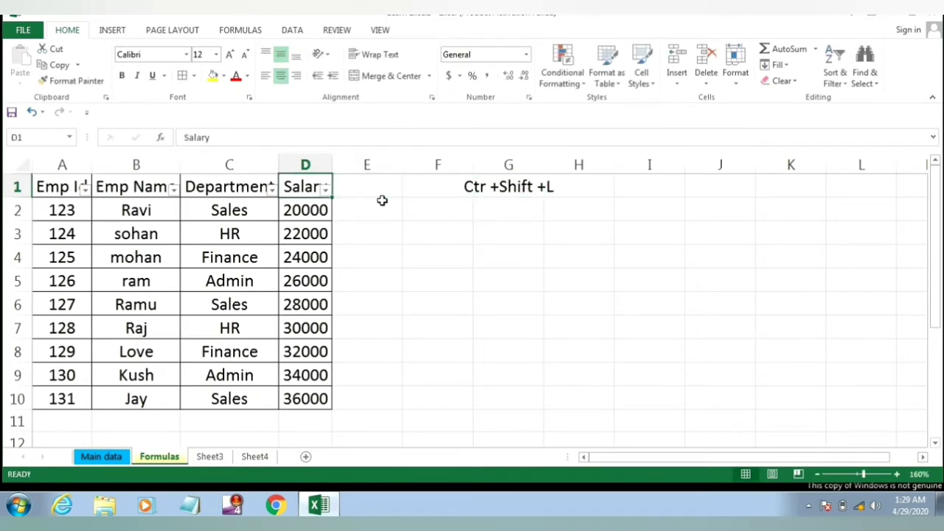
key("ctrl+shift+l")
key("ctrl+shift+l")
key("ctrl+shift+l")
key("ctrl+shift+l")
key("ctrl+shift+l")
Step: Turn on Filter for the table headers from the Data tab
left_click(292, 31)
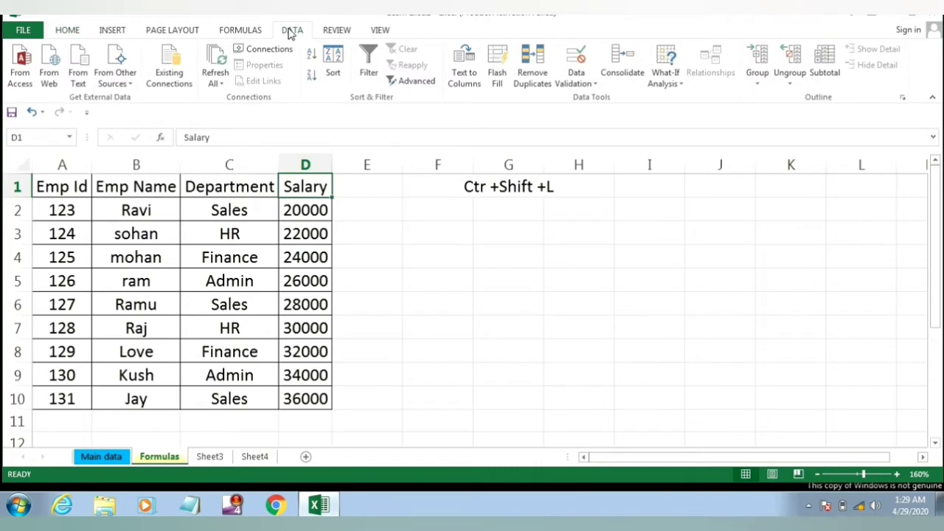
left_click(370, 57)
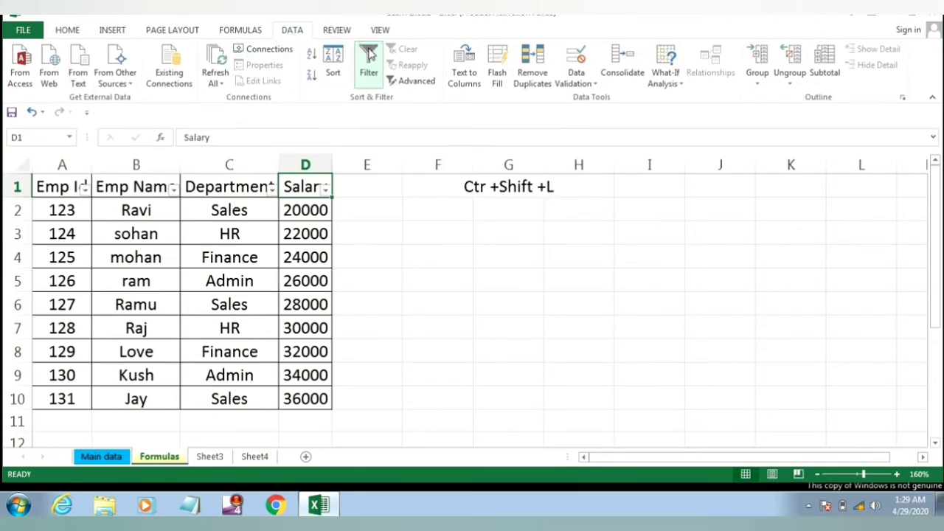
left_click(366, 46)
left_click(366, 46)
left_click(371, 56)
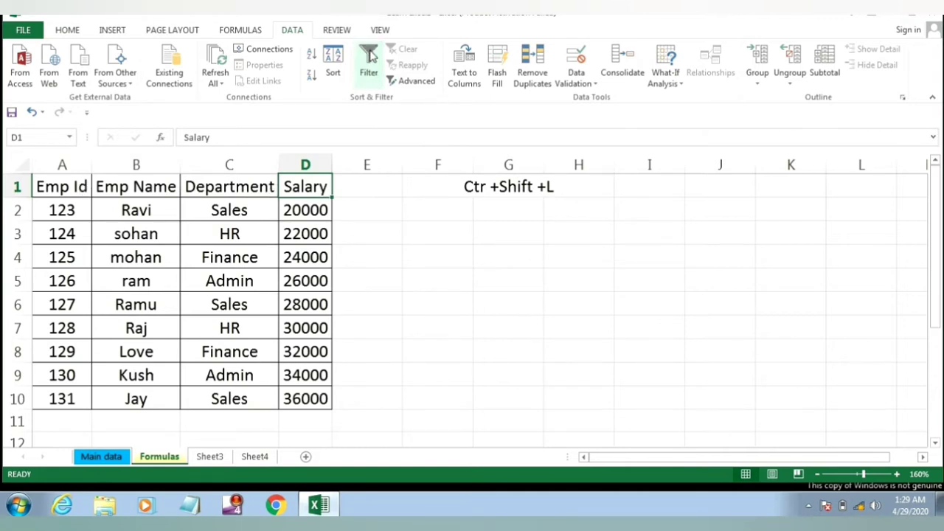
left_click(370, 56)
left_click(370, 56)
left_click(371, 56)
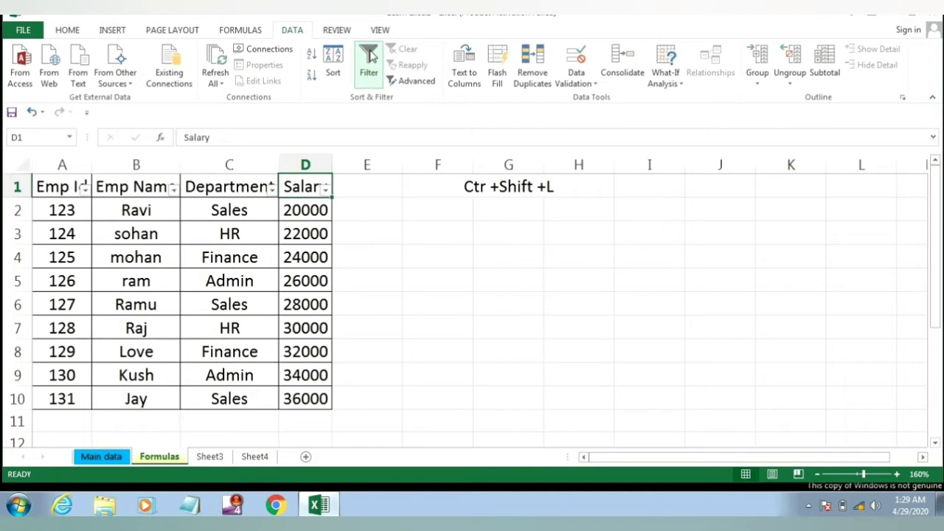
Step: Filter Department to show only Sales, then restore all departments
left_click(326, 189)
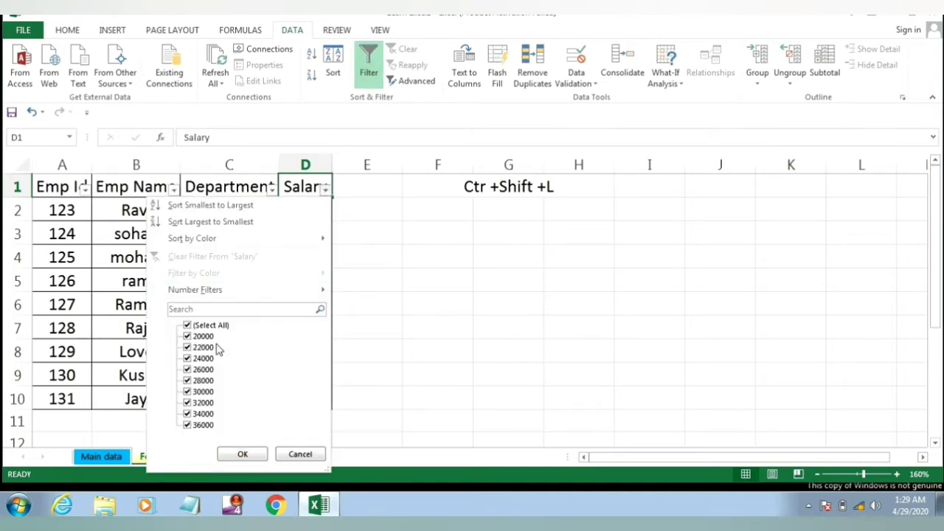
left_click(372, 234)
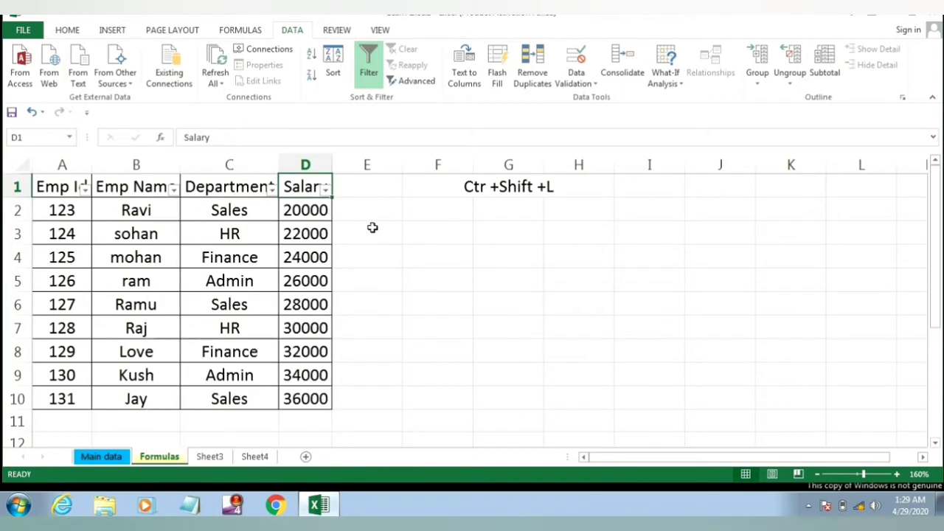
left_click(271, 189)
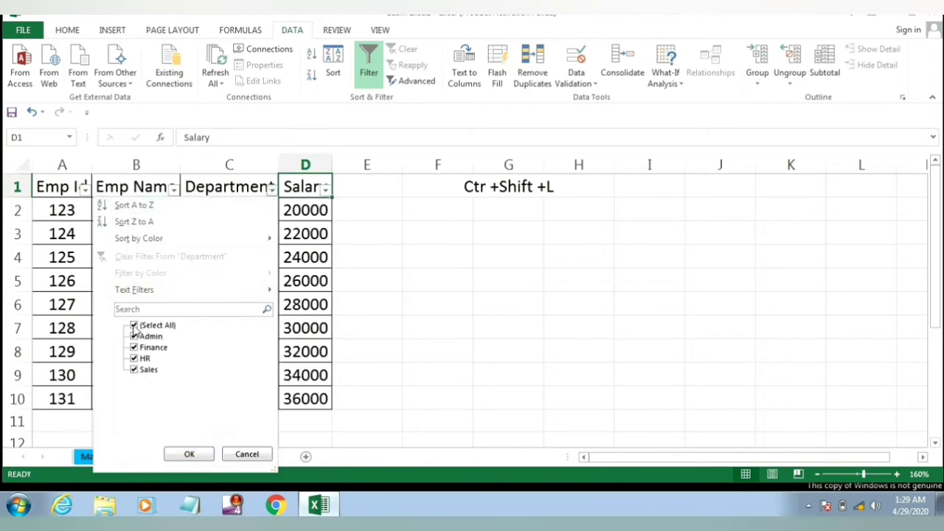
left_click(133, 326)
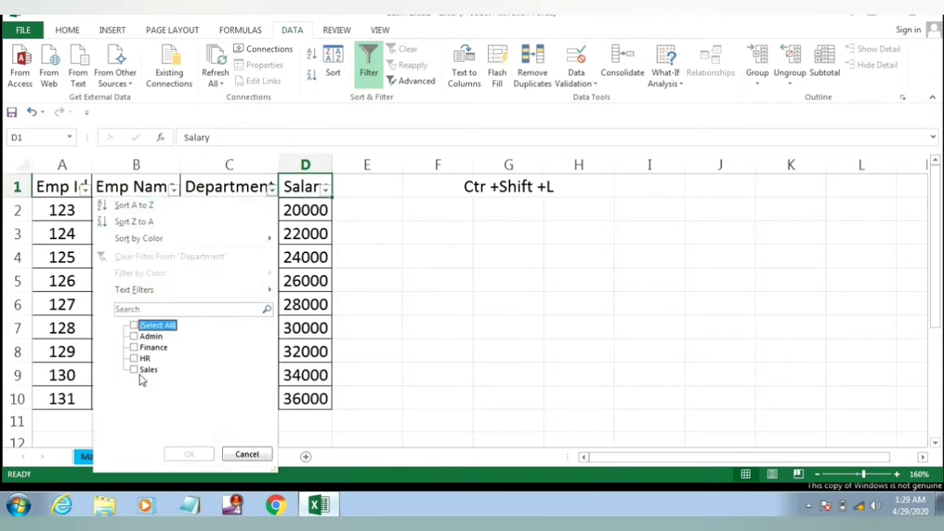
left_click(135, 370)
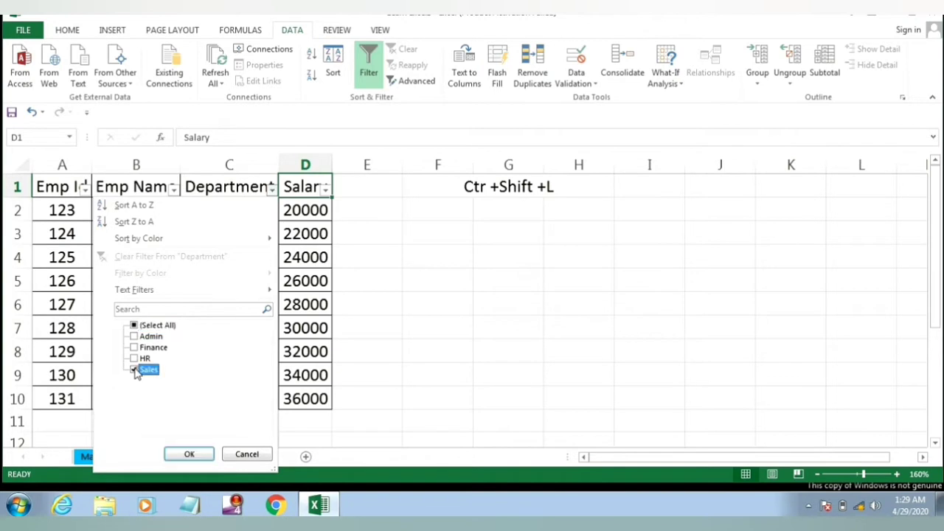
left_click(188, 453)
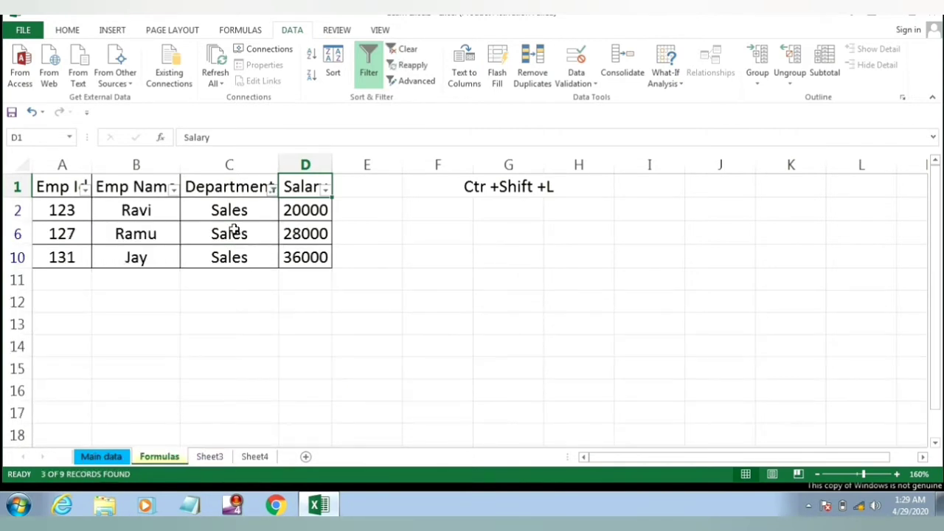
left_click(273, 189)
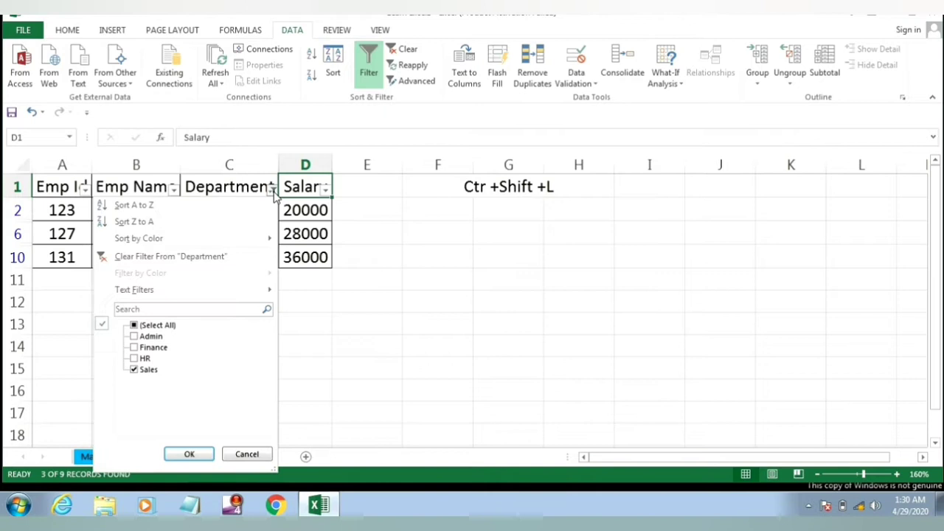
left_click(134, 325)
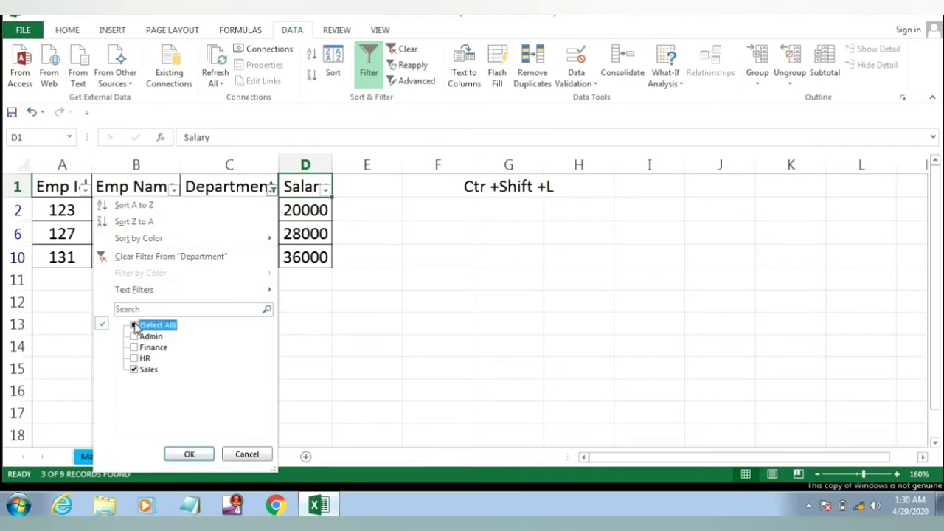
left_click(188, 455)
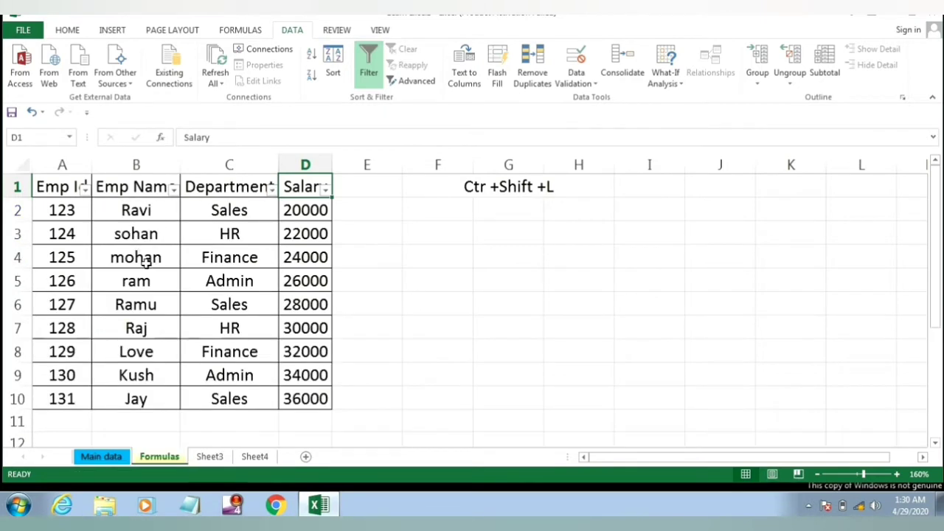
Step: Filter Emp Name to show only Jay, then show all employee rows again
left_click(172, 189)
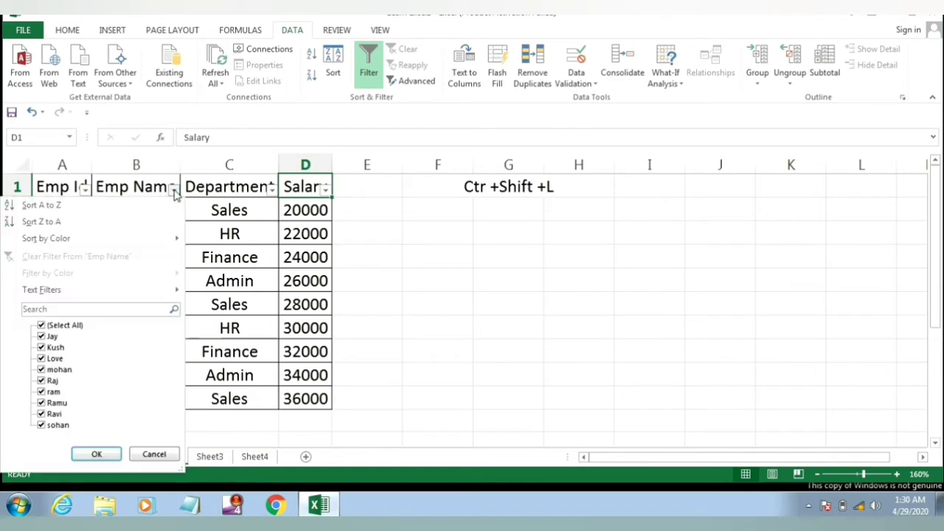
left_click(41, 326)
left_click(41, 336)
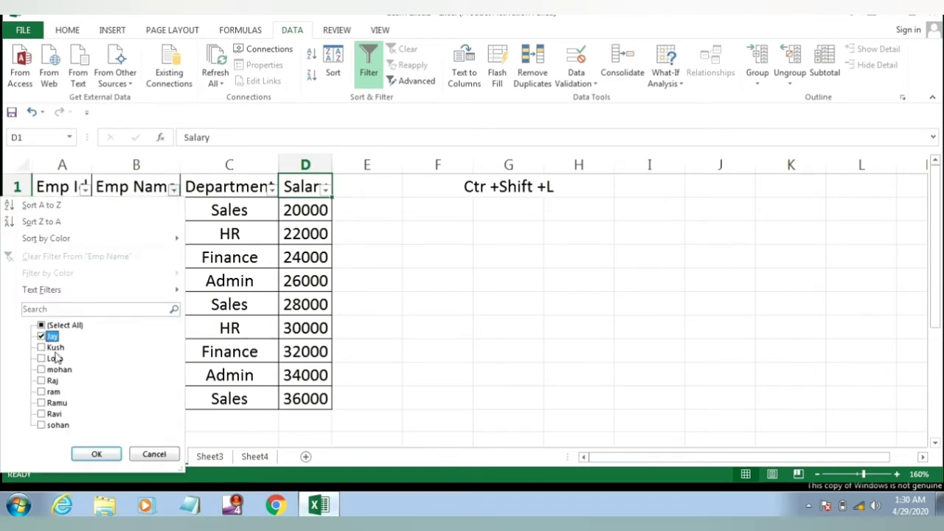
left_click(96, 454)
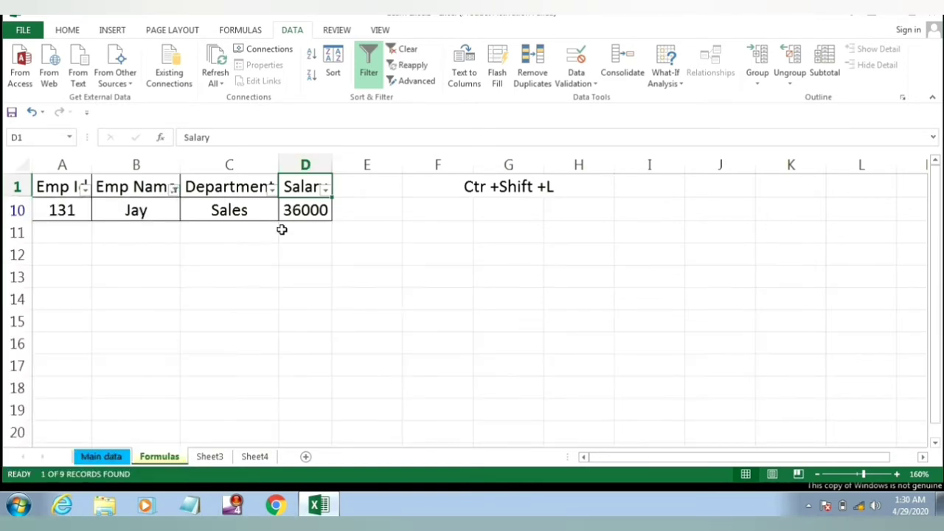
left_click(175, 189)
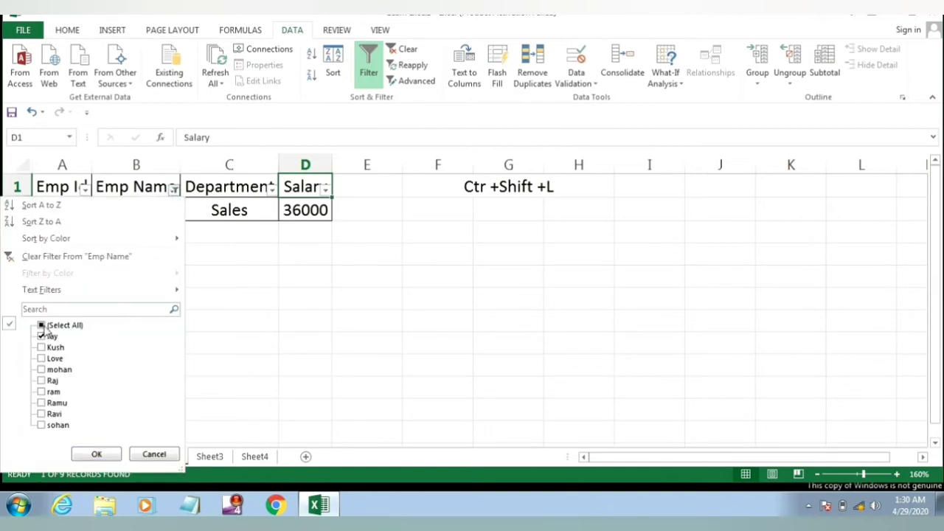
left_click(42, 326)
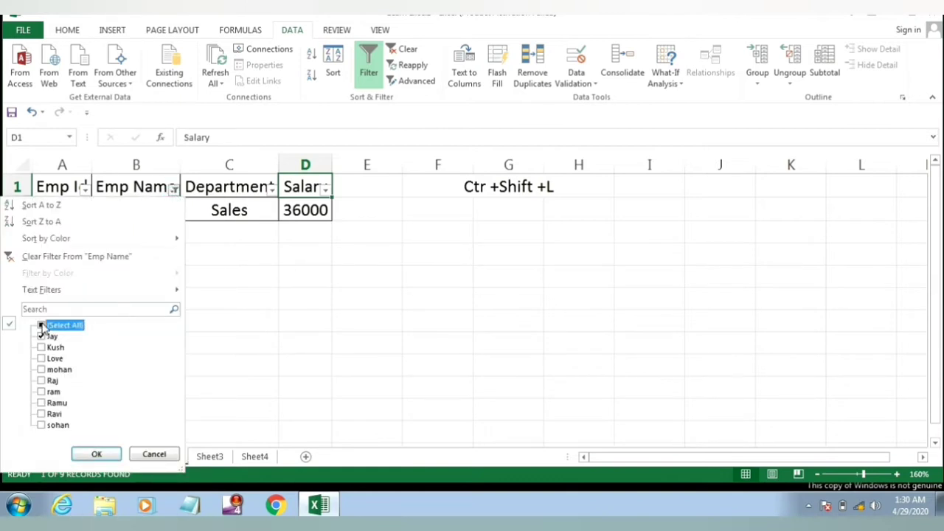
left_click(96, 454)
left_click(287, 255)
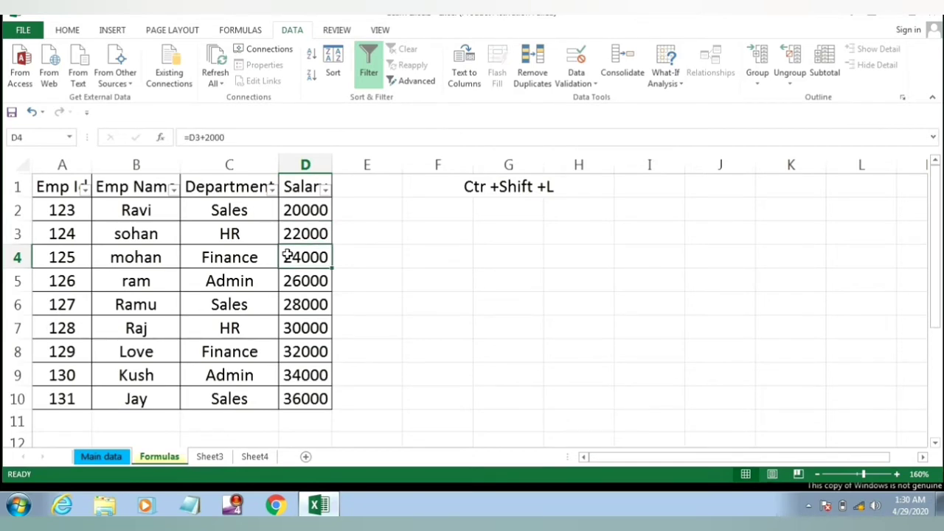
Step: Remove the AutoFilter with Ctrl+Shift+L, cancel a stray entry, and mute the computer's sound
key("ctrl+shift+l")
key("Up")
key("Up")
key("Up")
key("Down")
key("Down")
key("Up")
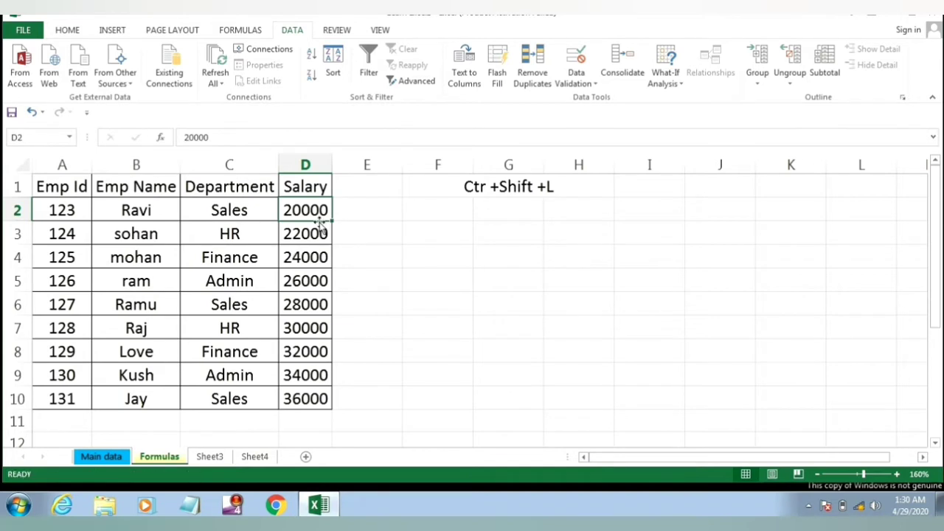
type("`")
key("Escape")
left_click(875, 505)
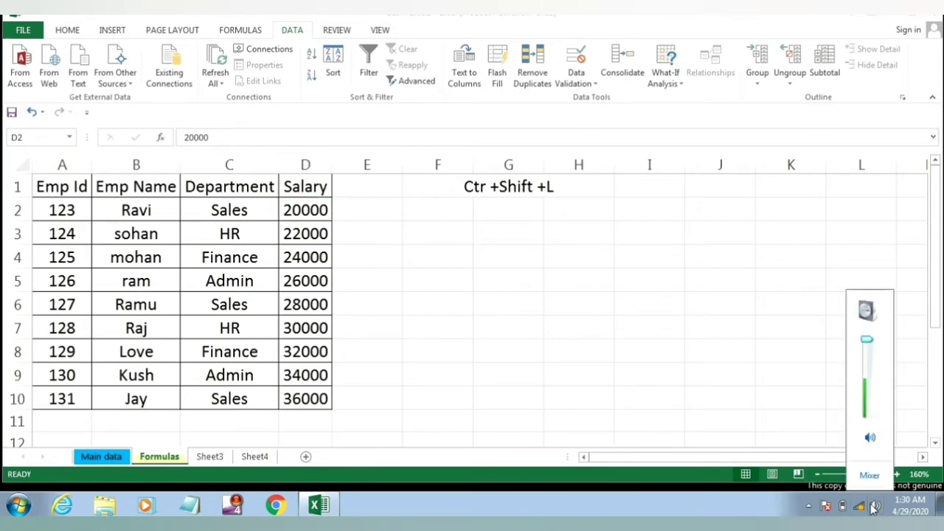
left_click(871, 439)
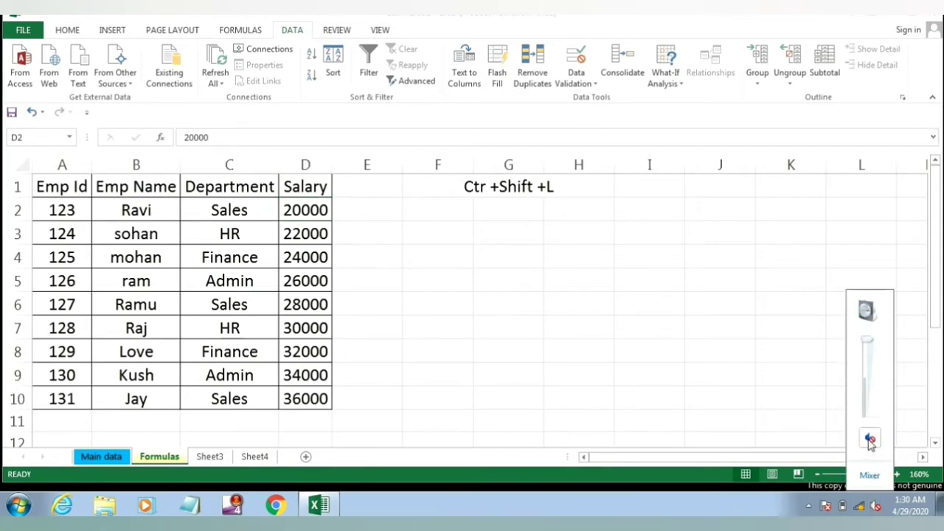
Step: Check D3's formula and move around the header row, ending at E1
left_click(304, 234)
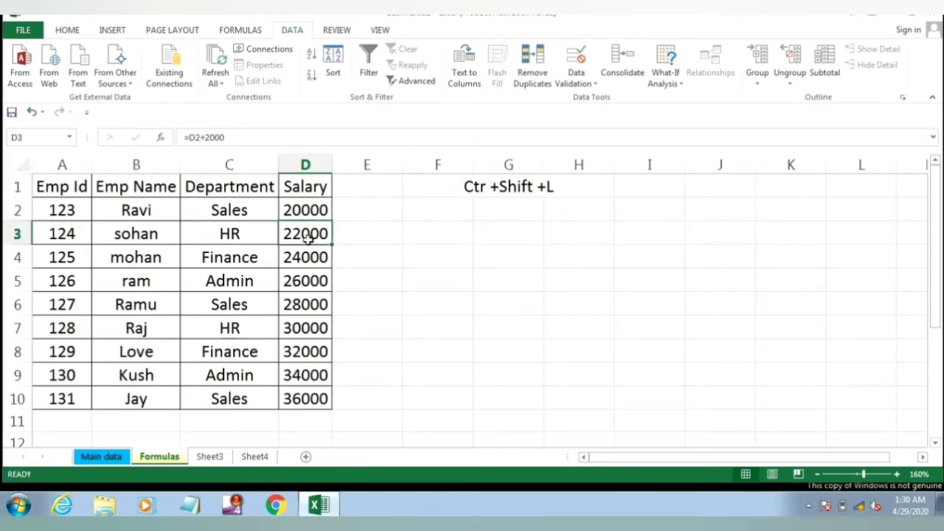
left_click(354, 206)
key("Up")
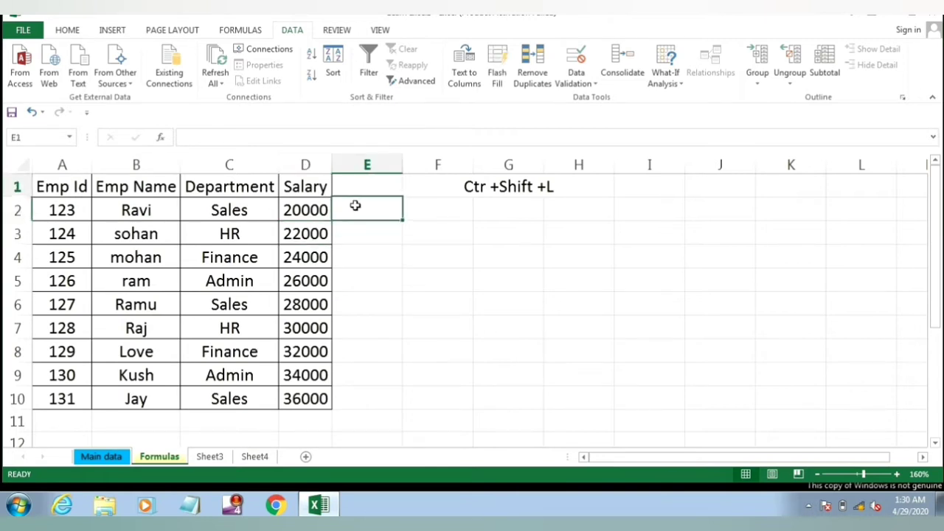
key("Left")
key("Left")
key("Down")
key("Right")
key("Right")
key("Up")
key("Left")
key("Left")
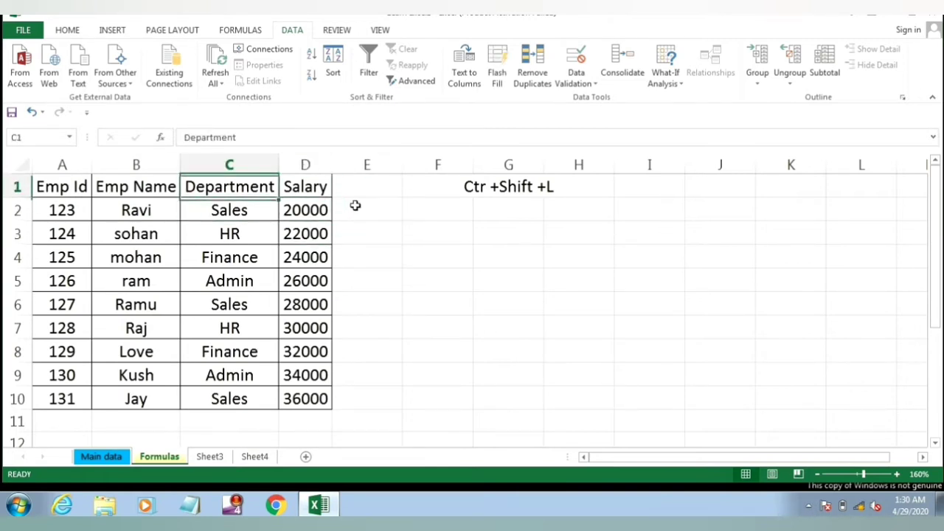
key("Right")
key("Right")
key("Right")
key("Right")
key("Right")
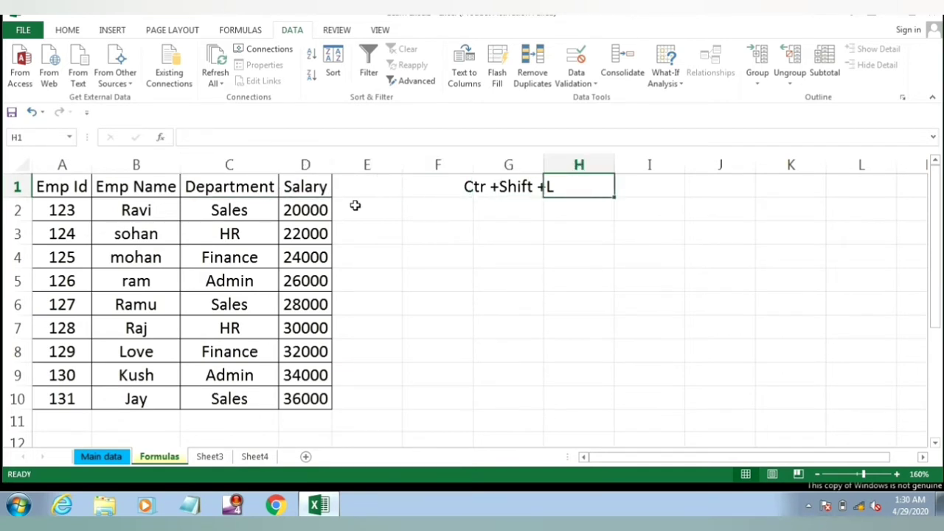
key("Left")
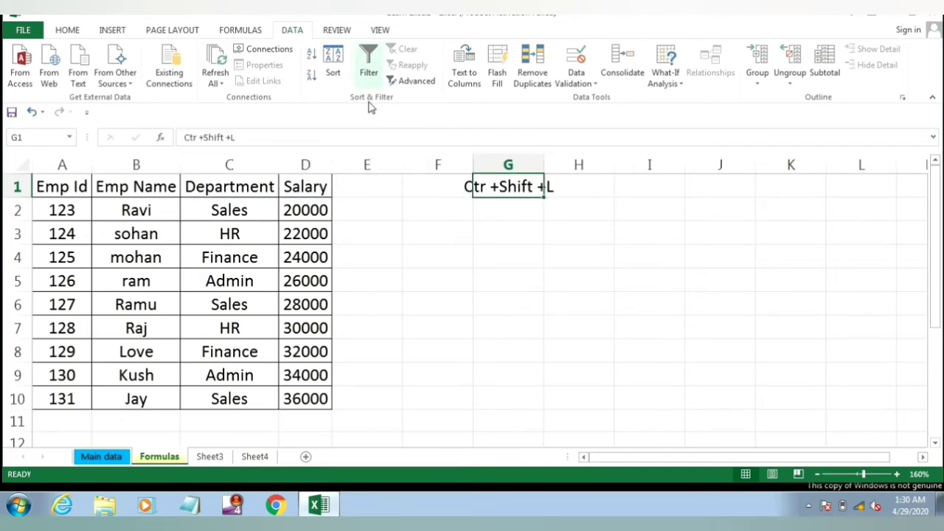
left_click(326, 183)
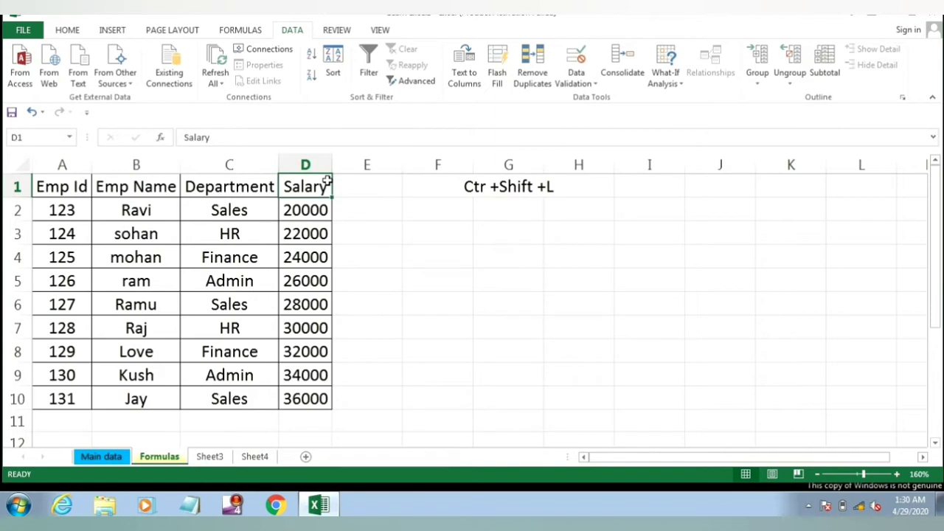
key("Right")
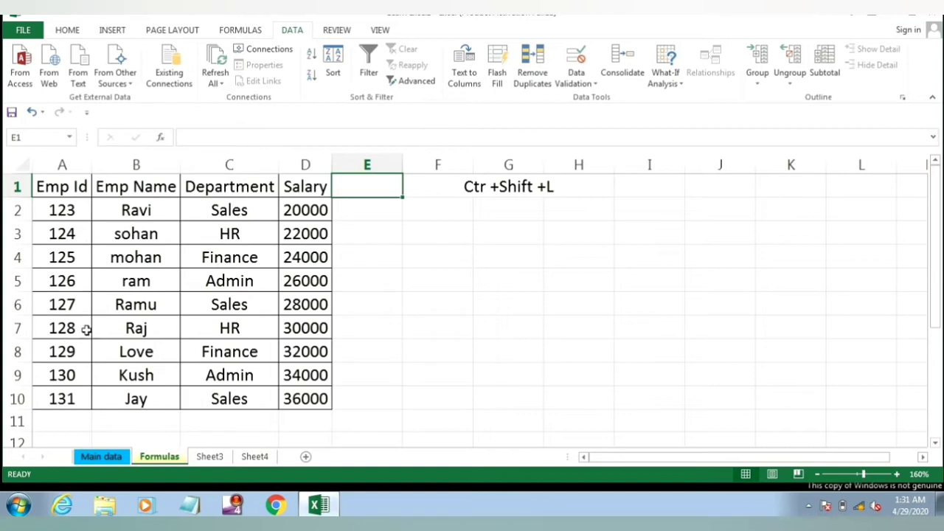
Step: Enter 123 in A4, then undo it to restore the =A3+1 formula
left_click(74, 257)
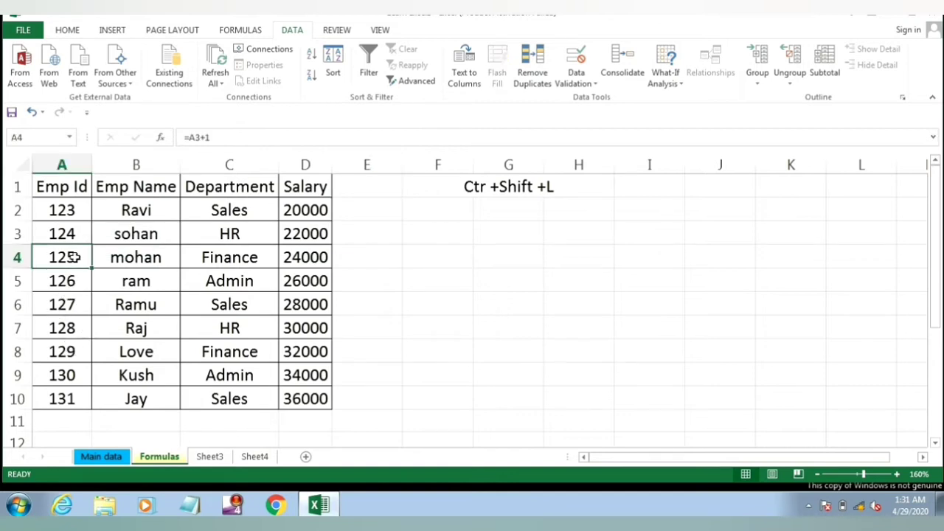
type("123")
key("Return")
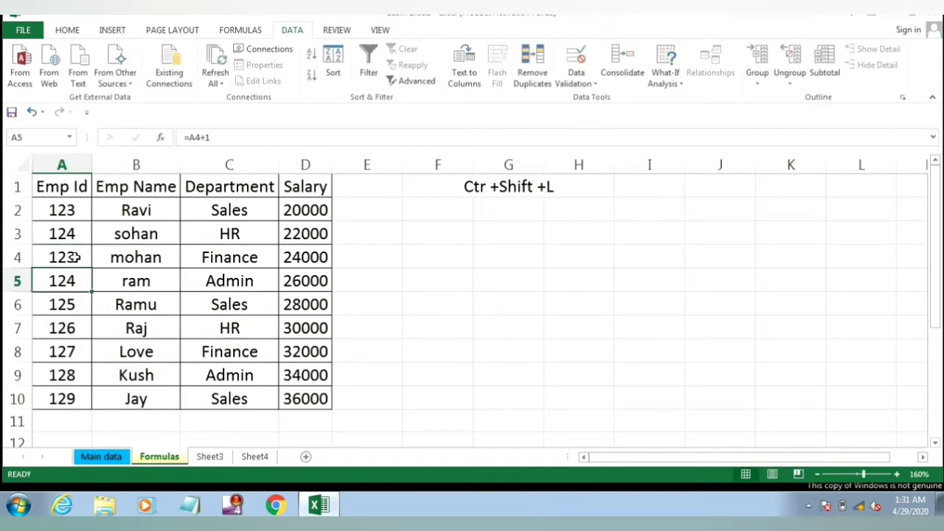
key("ctrl+z")
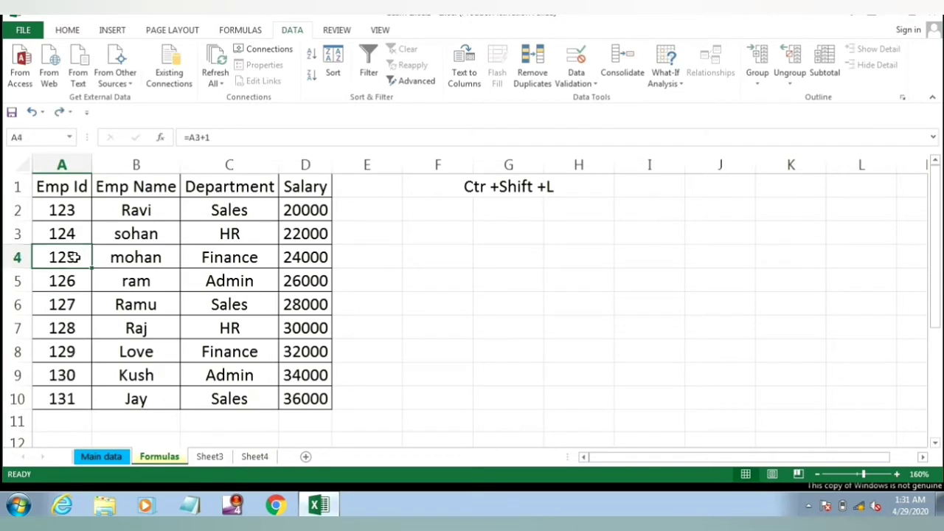
Step: Convert the Emp Id values A2:A10 to plain values with Paste Special
key("ctrl+Up")
key("Down")
key("shift+Down")
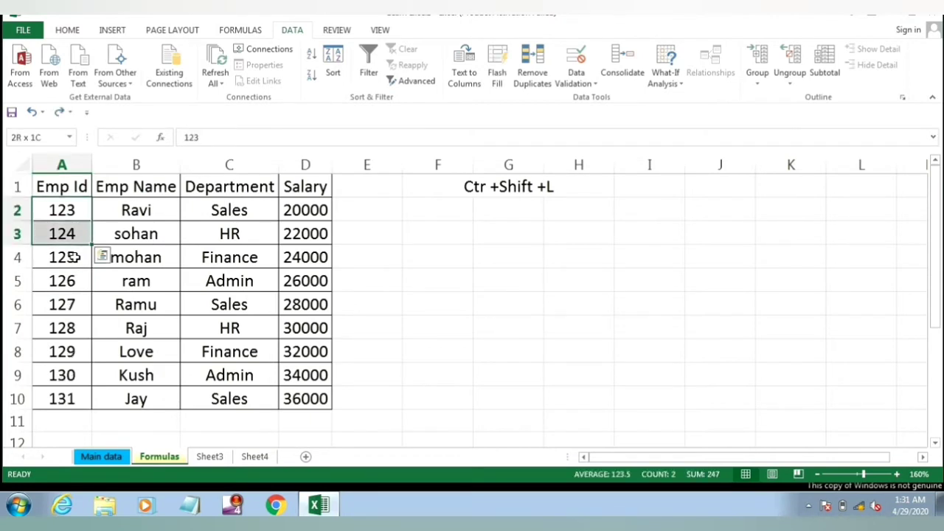
key("shift+Down")
key("shift+Down")
key("shift+Down")
key("shift+Down")
key("shift+Down")
key("shift+Down")
key("shift+Down")
key("shift+Down")
key("shift+Down")
key("shift+Down")
key("shift+Up")
key("shift+Up")
key("shift+Up")
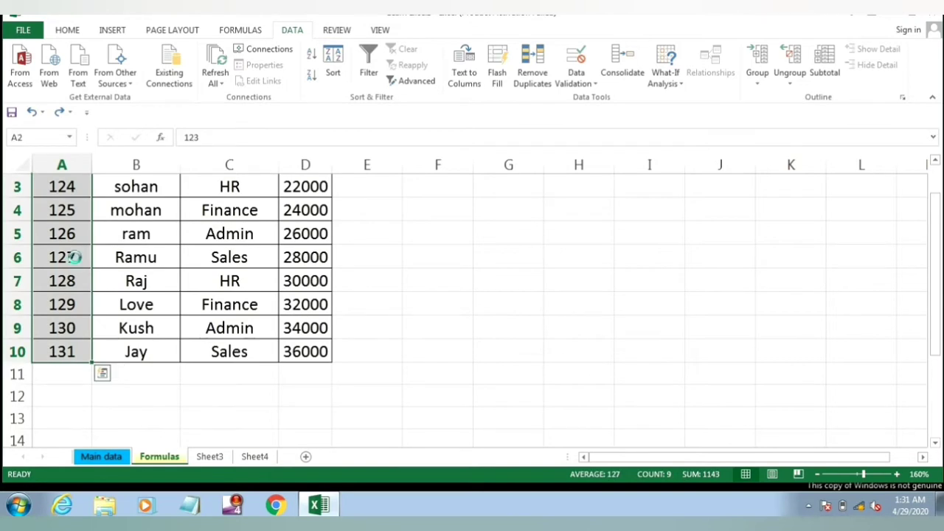
key("ctrl+c")
key("alt+e")
key("s")
key("v")
key("Return")
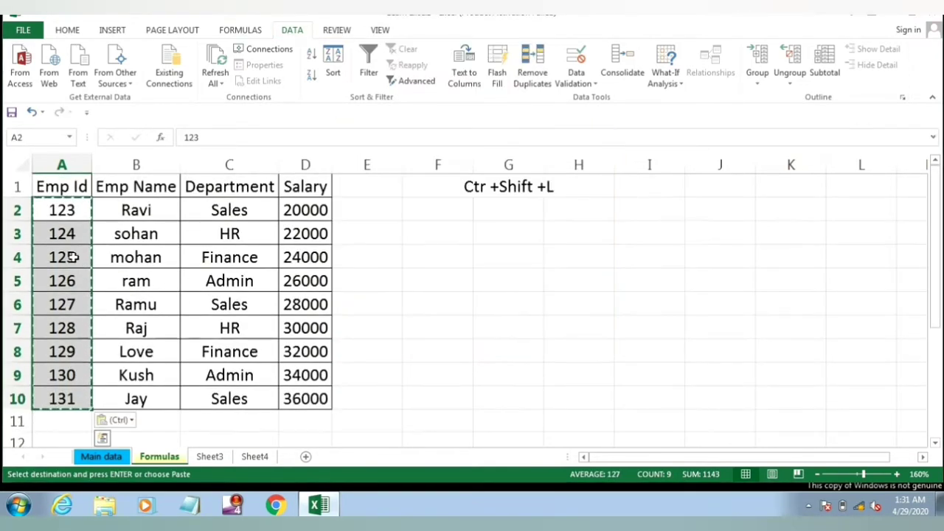
key("Right")
key("Right")
key("Right")
key("ctrl")
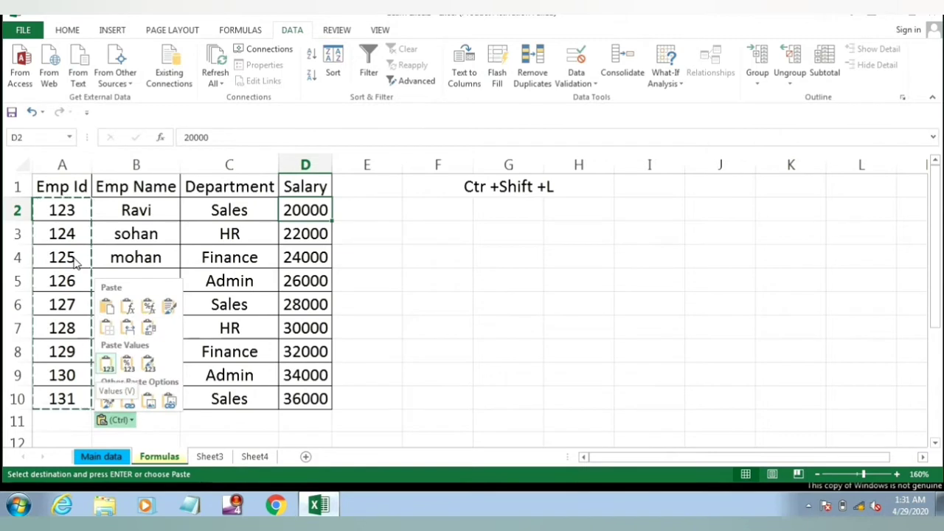
key("Escape")
Step: Convert the Salary values D2:D10 to plain values with Paste Special
key("shift+Down")
key("shift+Down")
key("shift+Down")
key("shift+Down")
key("shift+Down")
key("shift+Down")
key("shift+Down")
key("shift+Down")
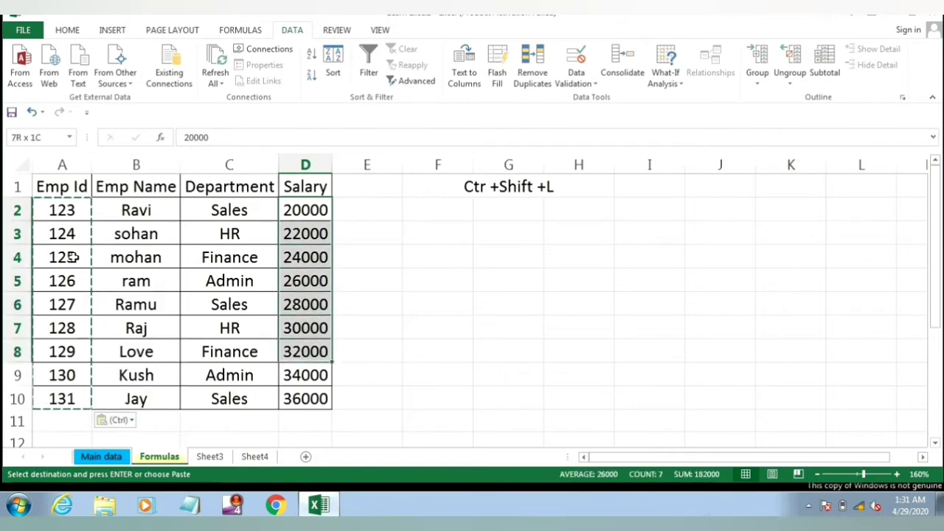
key("ctrl+c")
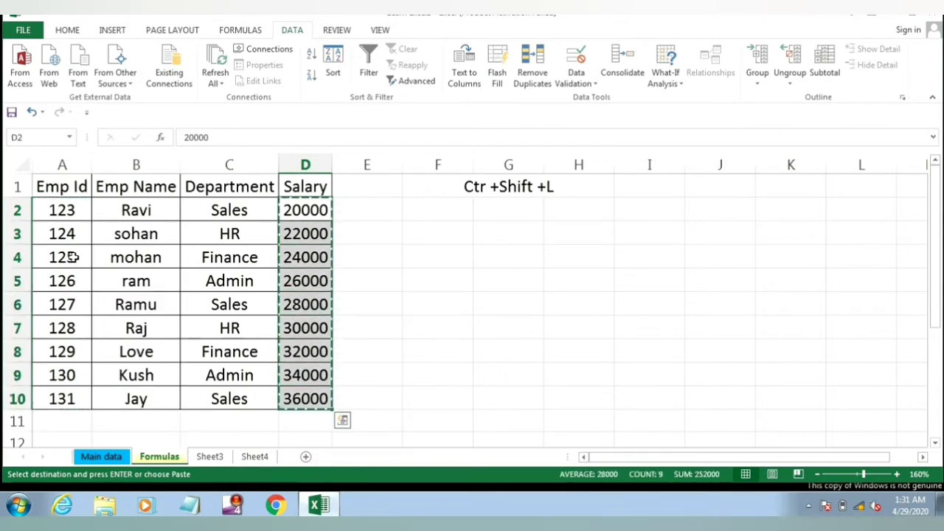
key("alt")
key("e")
key("s")
key("Return")
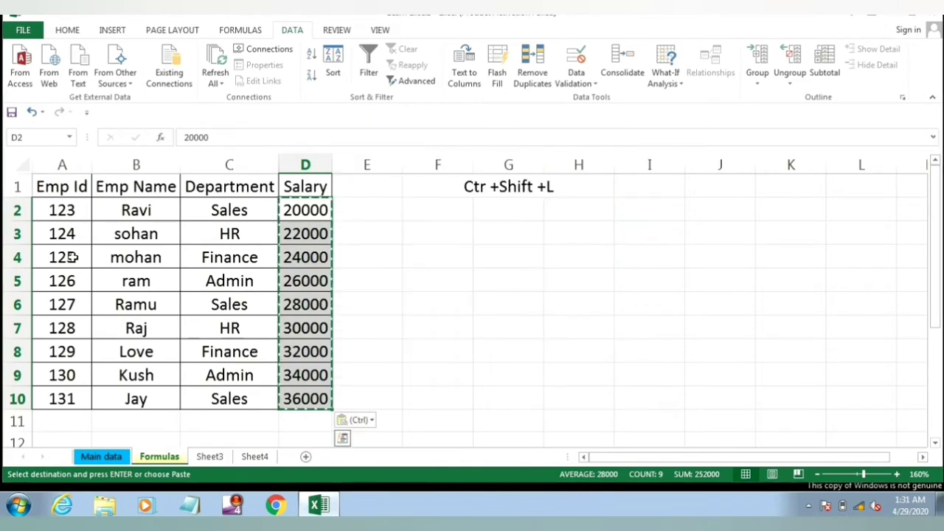
key("Escape")
Step: Change the Emp Id in A5 to 123, duplicating A2
key("ctrl+Home")
key("Down")
key("Down")
key("Down")
key("Down")
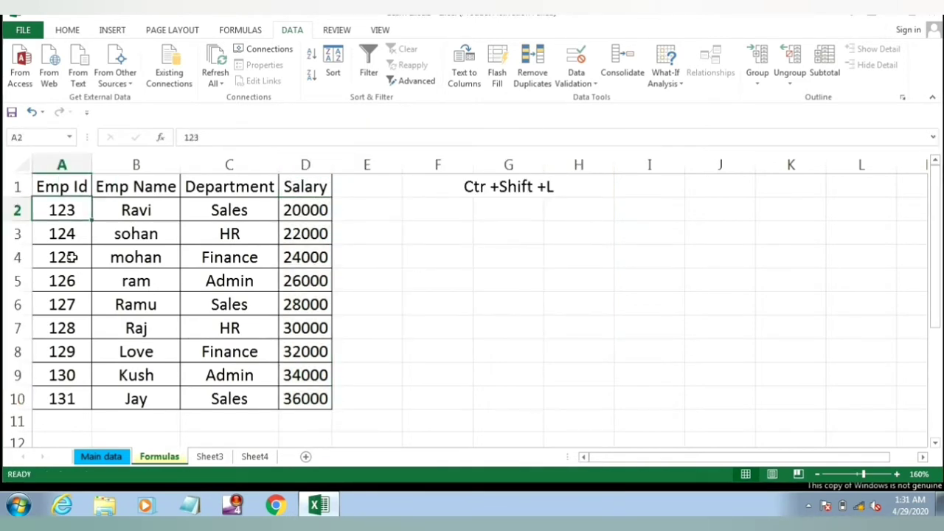
type("123")
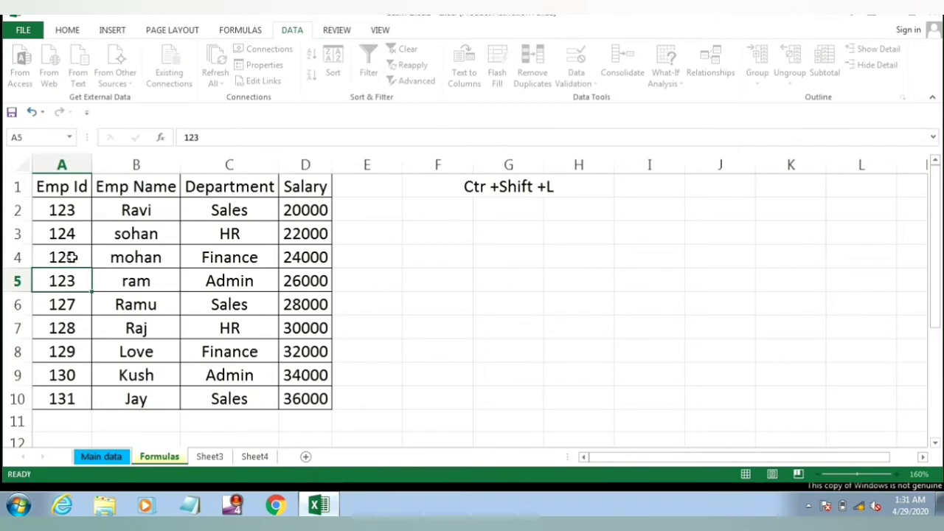
key("Return")
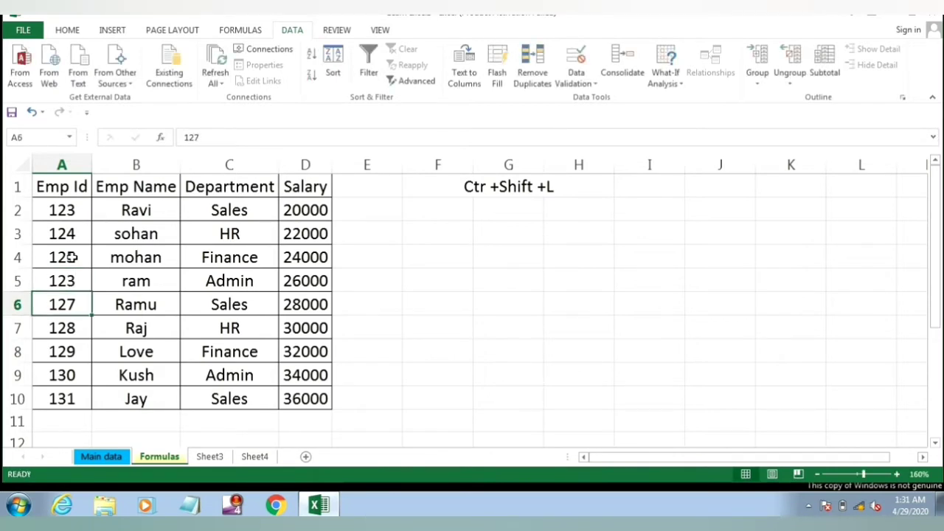
key("Up")
key("Up")
key("Down")
key("Up")
key("Up")
key("Up")
key("Up")
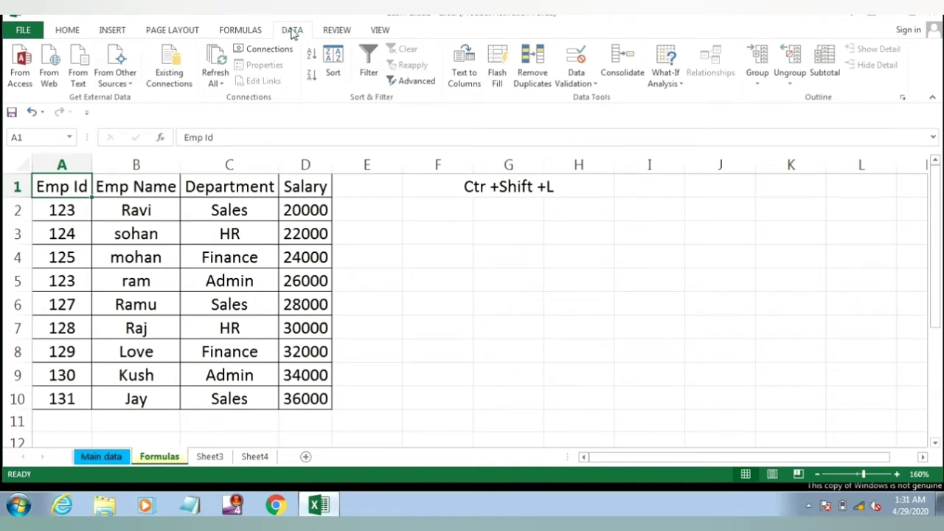
Step: Remove duplicates checking Emp Id only, dropping the repeated 123 row from the employee table
left_click(69, 30)
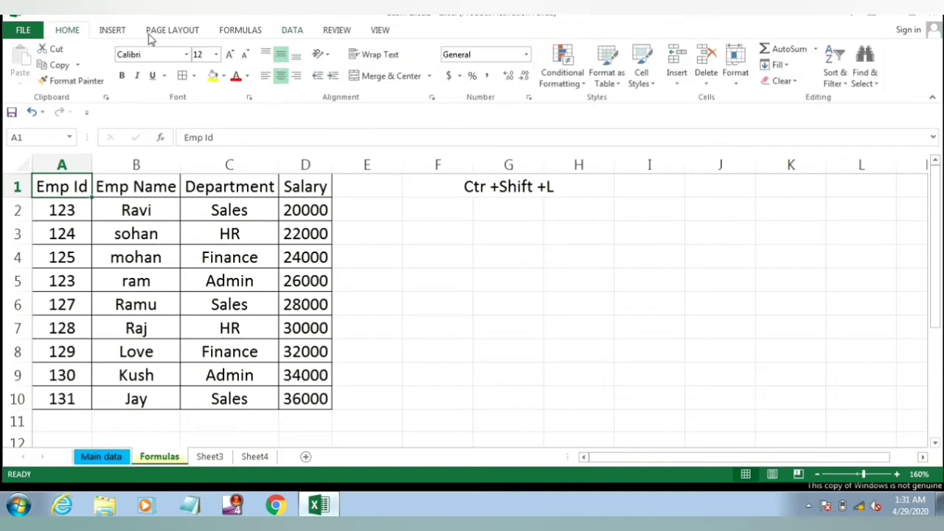
left_click(293, 32)
left_click(532, 70)
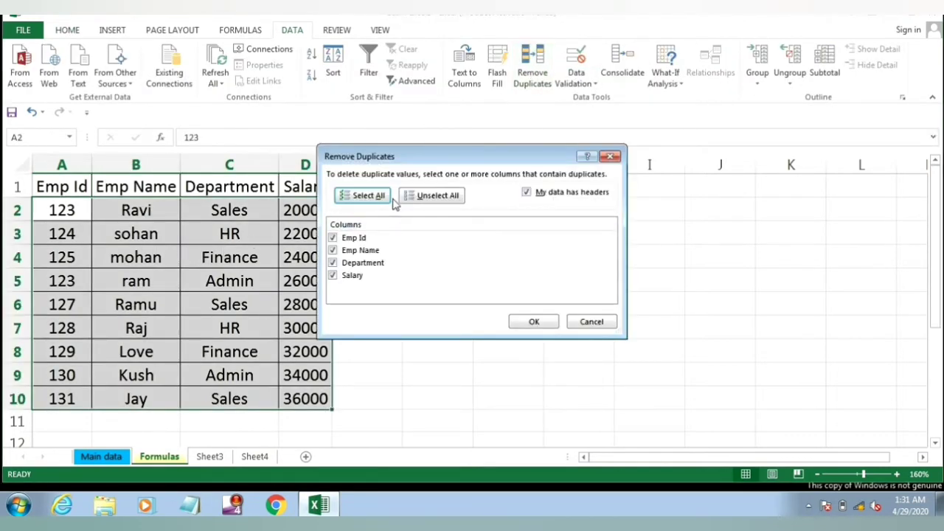
left_click(428, 196)
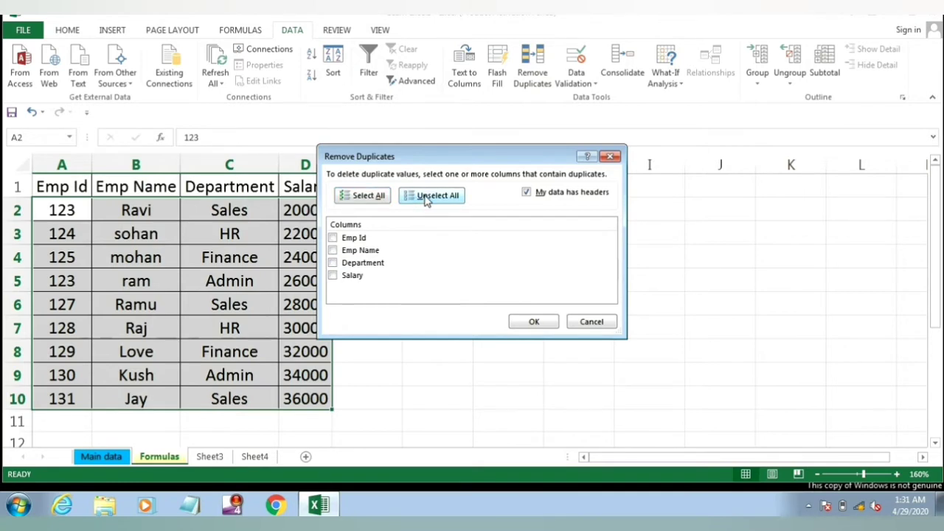
left_click(333, 238)
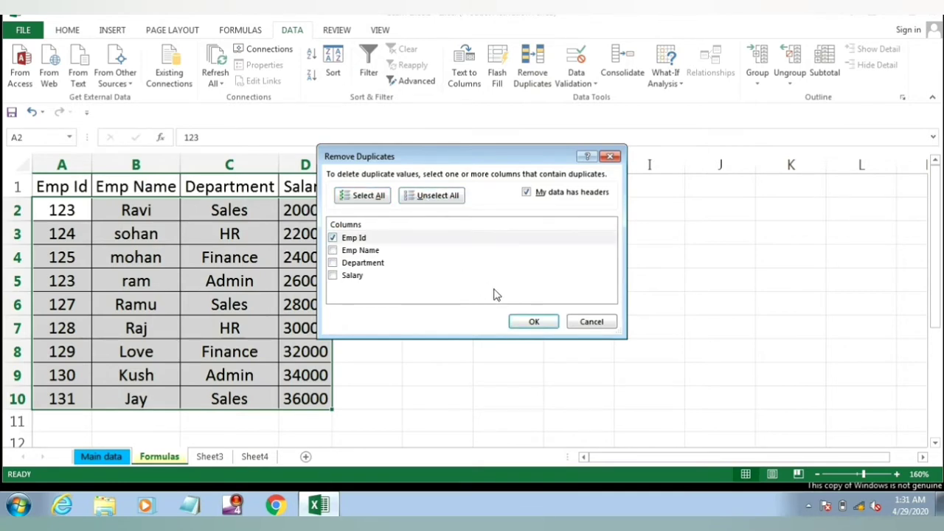
left_click(533, 323)
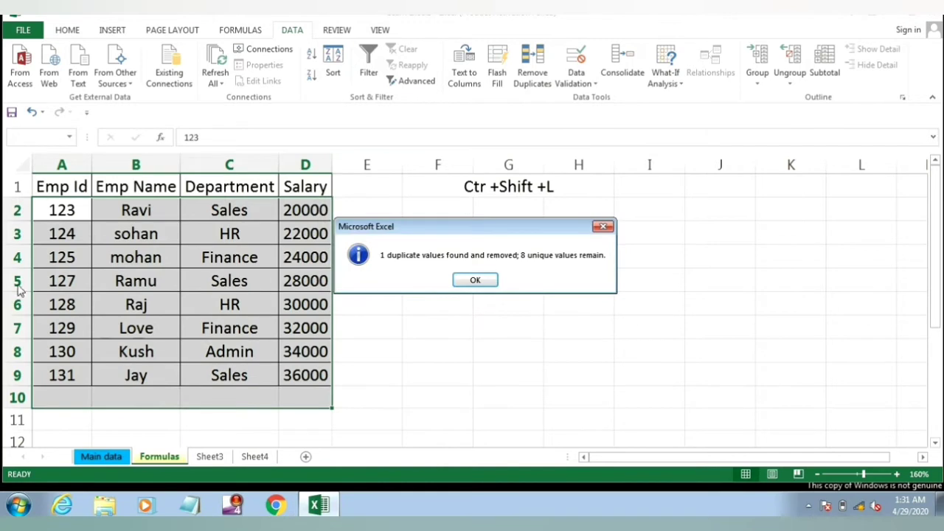
left_click(487, 281)
left_click(175, 273)
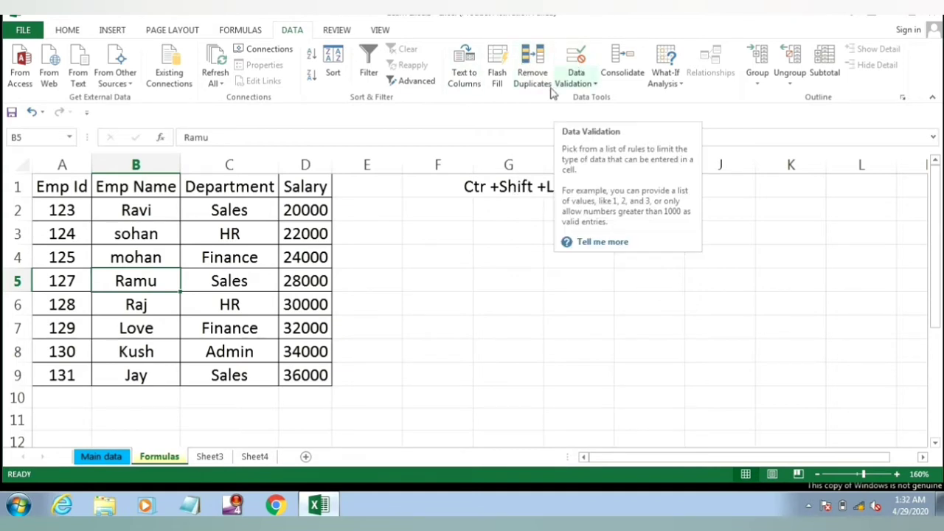
left_click(591, 86)
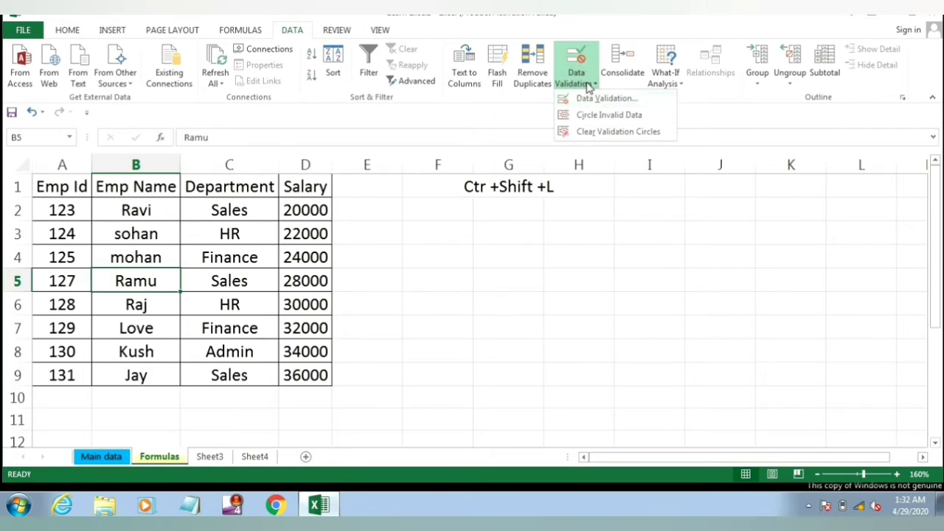
left_click(594, 87)
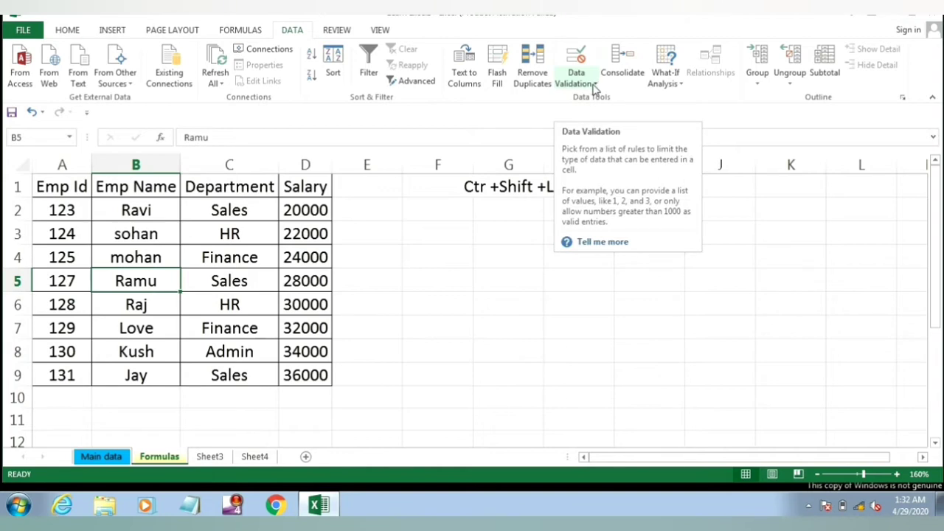
left_click(594, 86)
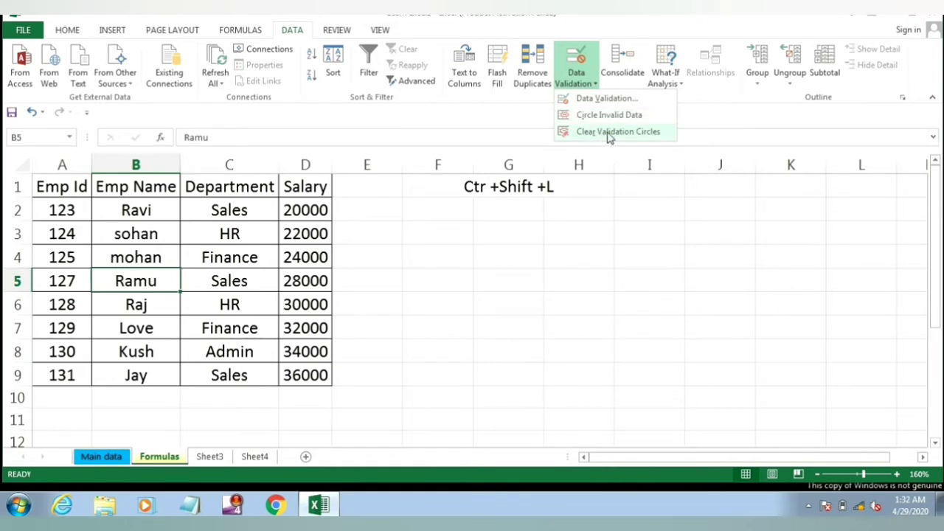
left_click(580, 59)
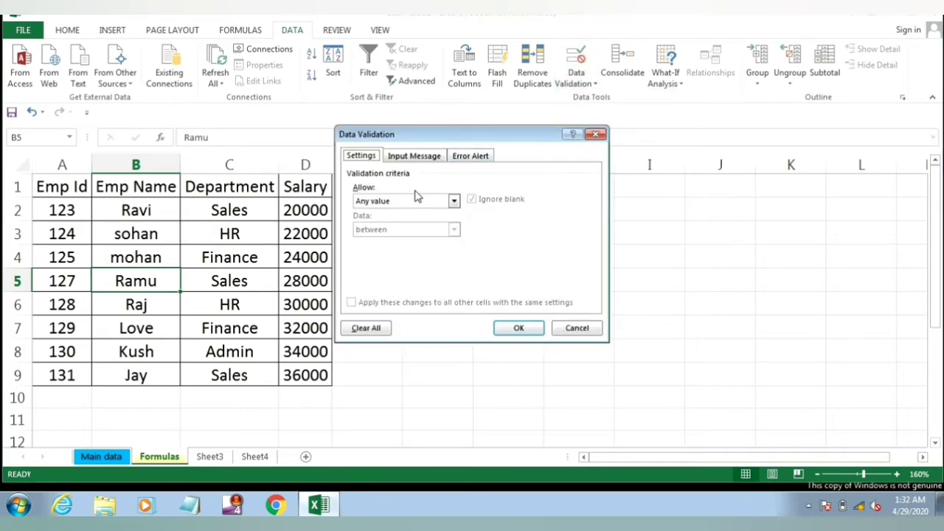
key("Escape")
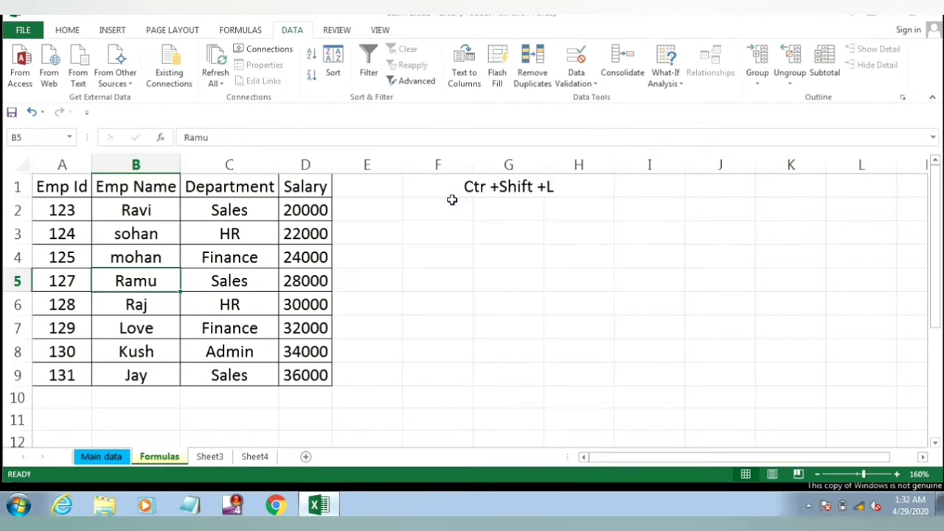
Step: Enter the header 'Increment' in E1 and AutoFit column E to its width
left_click(377, 189)
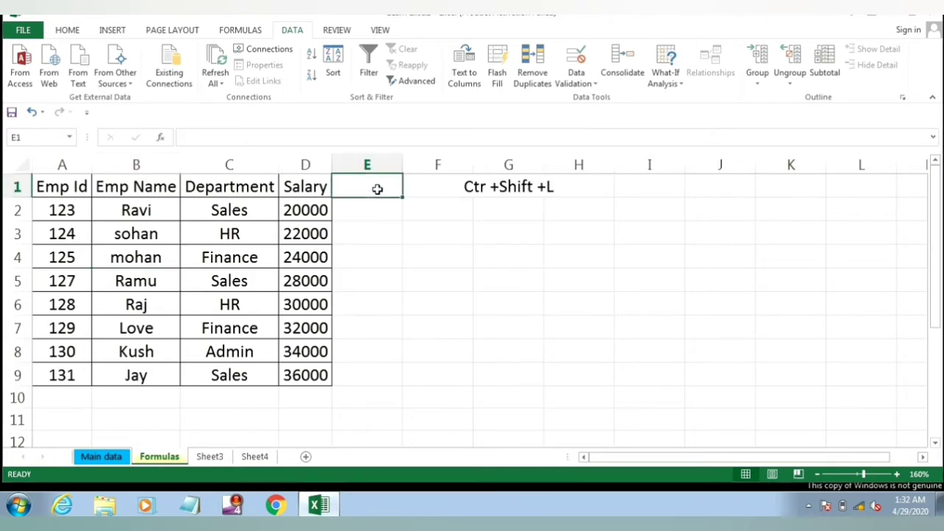
type("Inc")
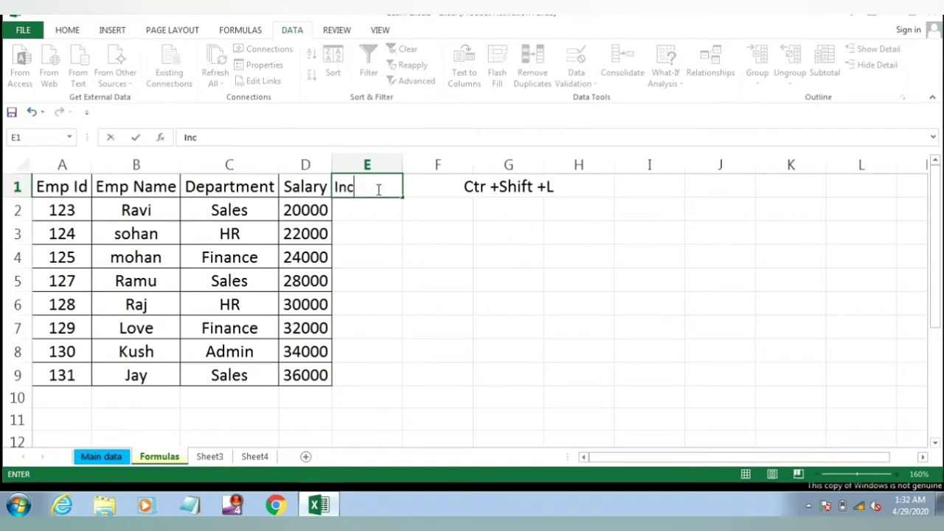
type("rement")
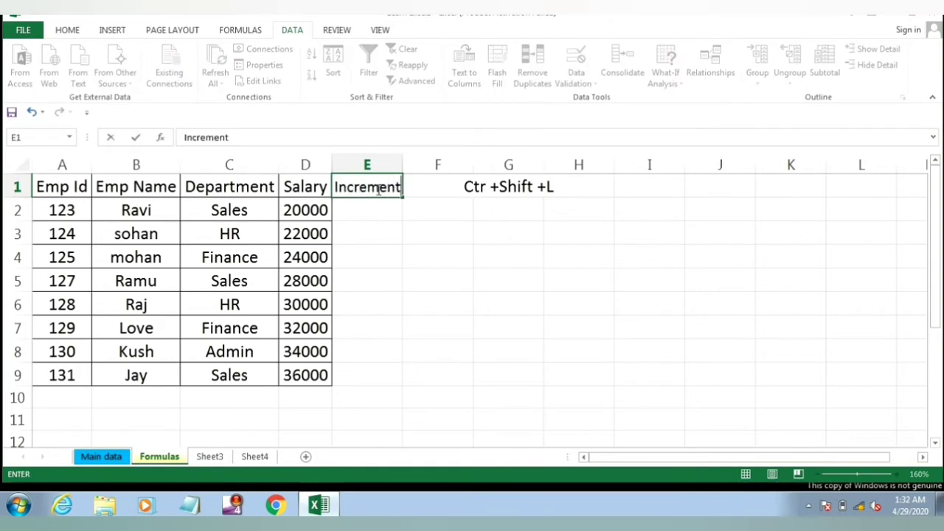
key("Return")
left_click(377, 190)
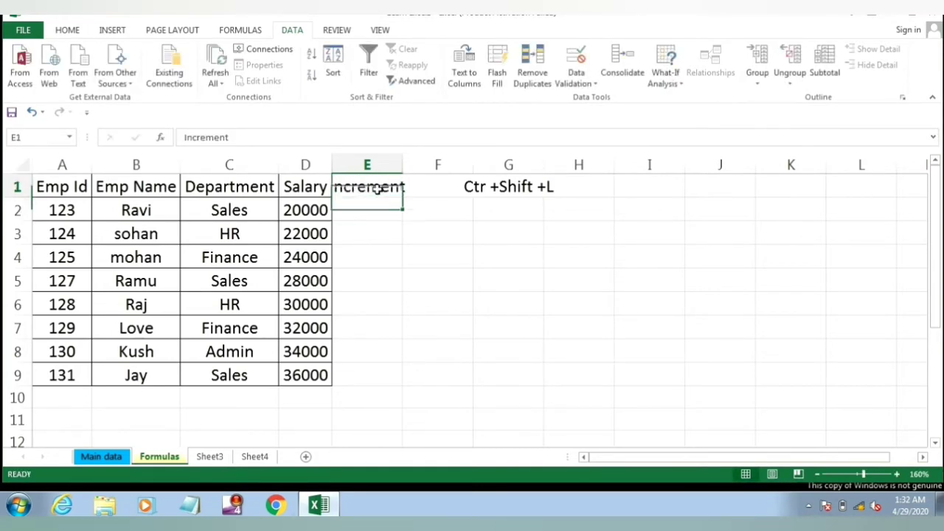
key("alt+o")
key("c")
key("a")
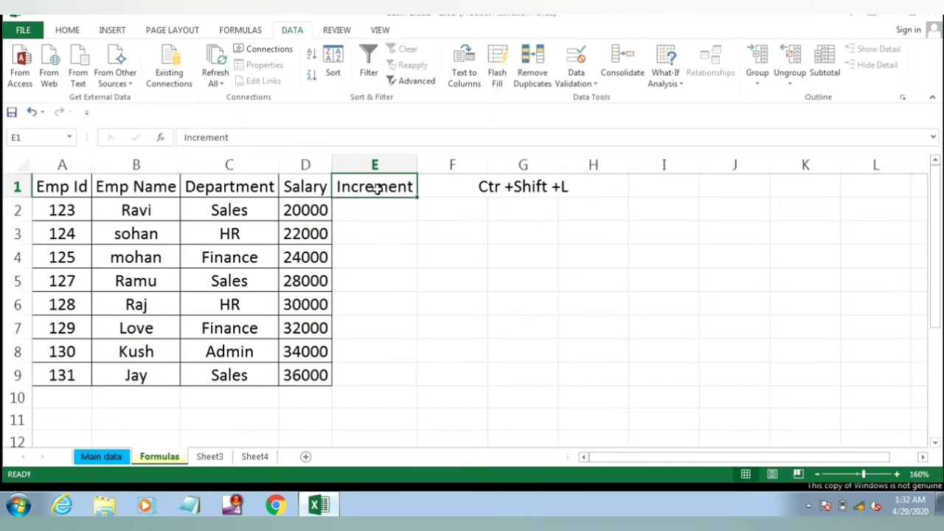
key("Down")
key("Up")
key("Down")
key("Up")
Step: Apply All Borders to the Increment column cells E1:E9
key("shift+Down")
key("shift+Down")
key("shift+Down")
key("shift+Down")
key("shift+Down")
key("shift+Down")
key("shift+Down")
key("shift+Down")
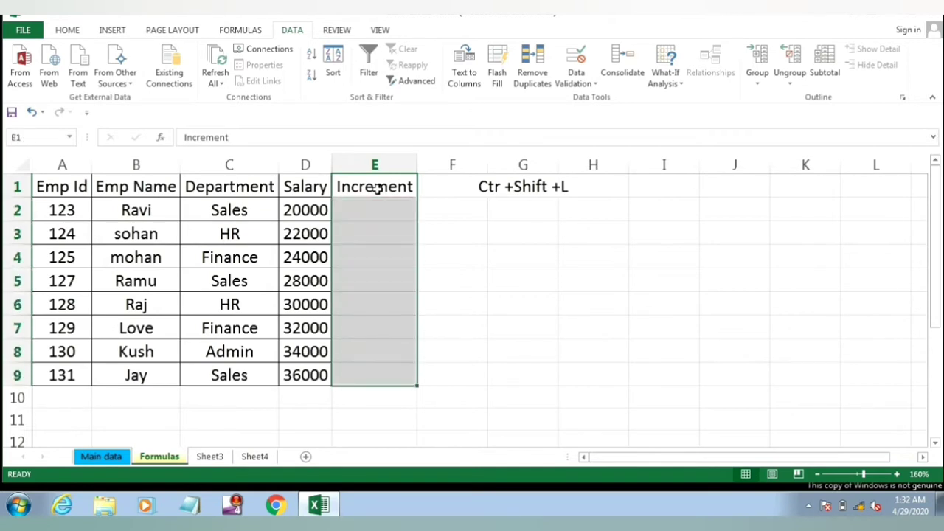
key("alt+h")
key("b")
key("a")
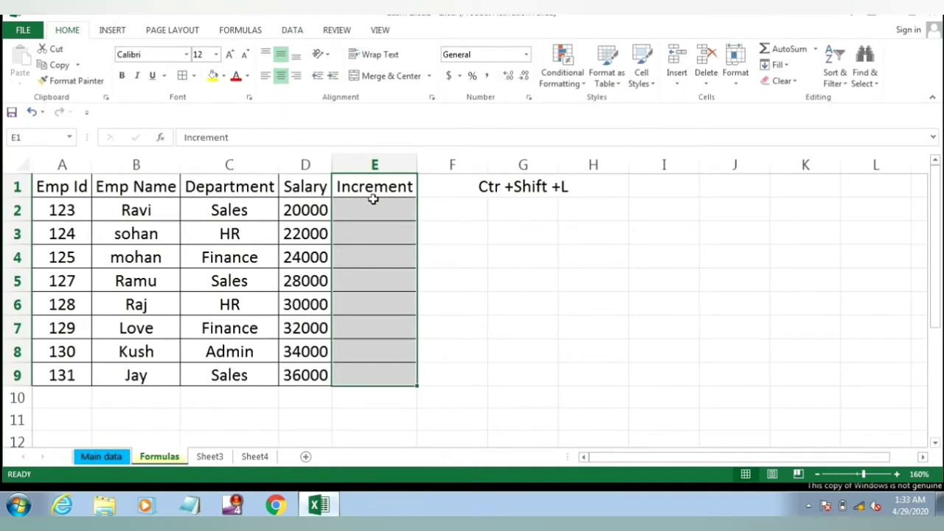
left_click(371, 209)
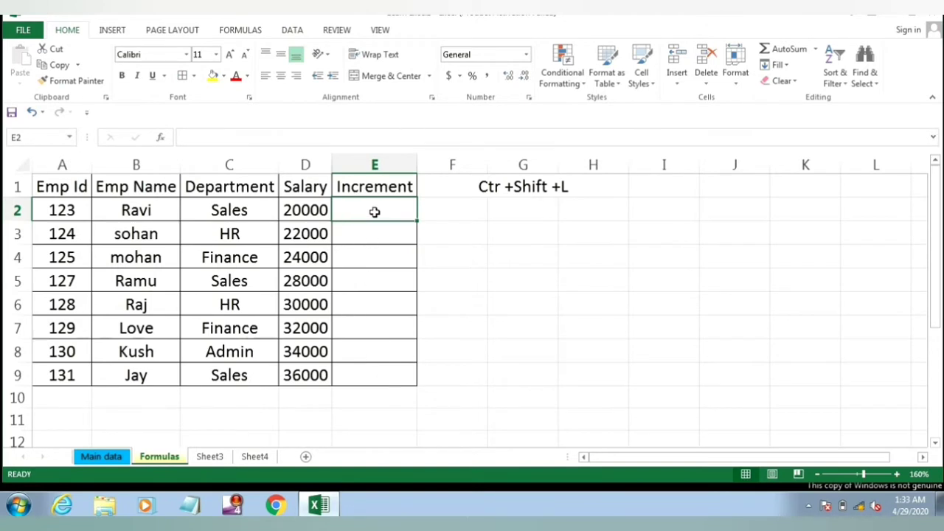
left_click(292, 31)
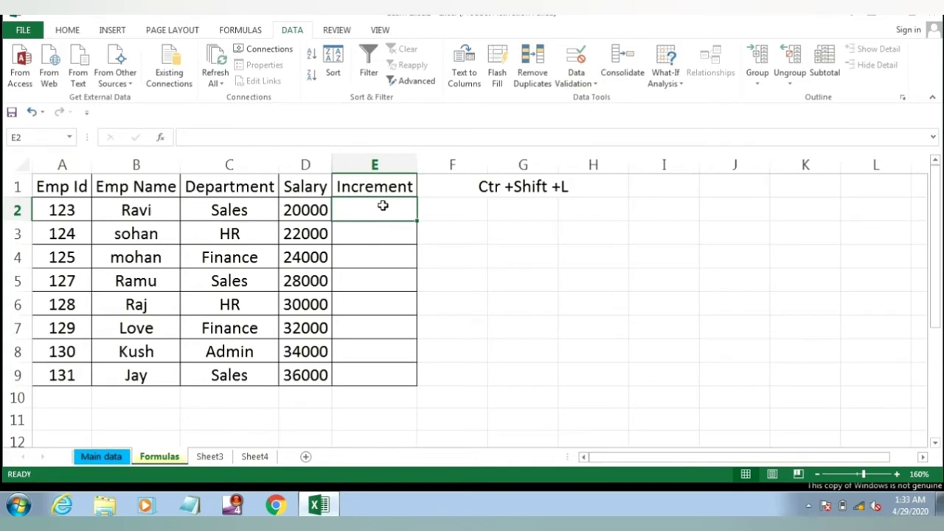
Step: Give E2:E9 a Whole number validation rule between minimum 10 and maximum 20
key("shift+Down")
key("shift+Down")
key("shift+Down")
key("shift+Down")
key("shift+Down")
key("shift+Down")
key("shift+Down")
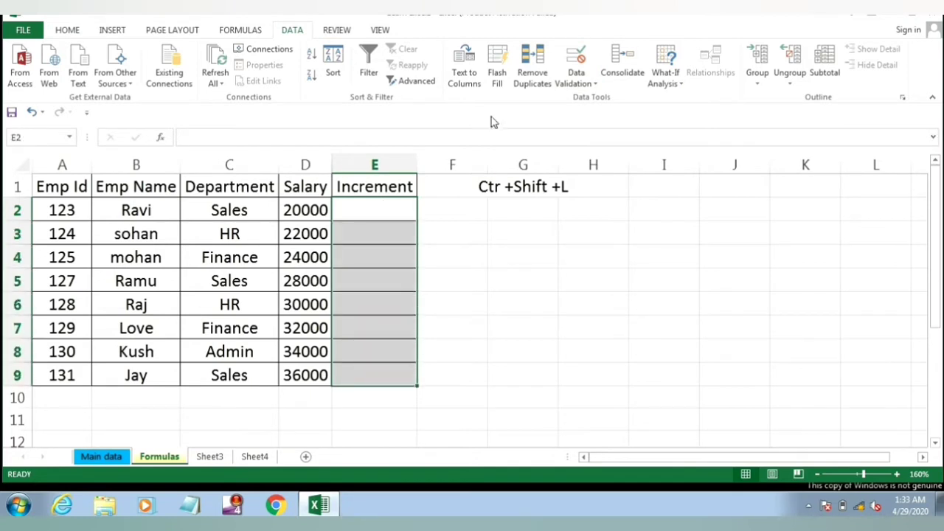
left_click(576, 58)
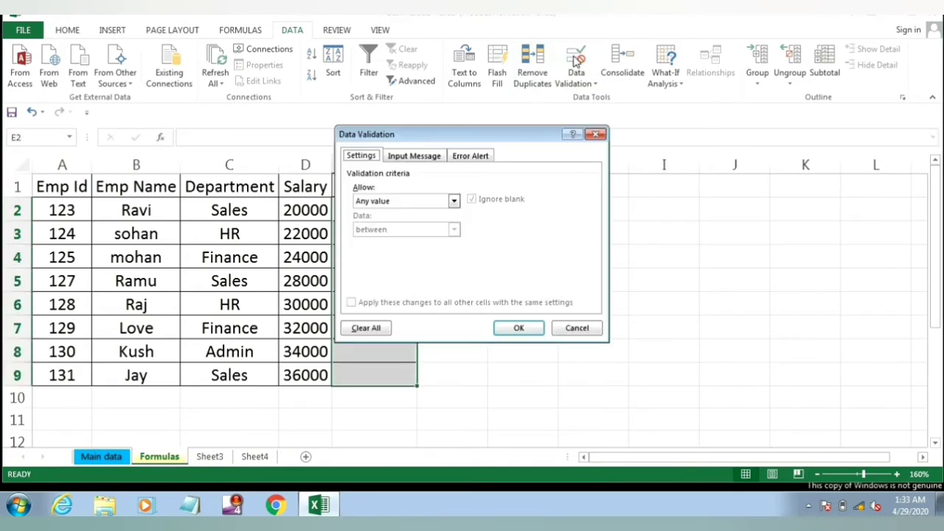
left_click(454, 201)
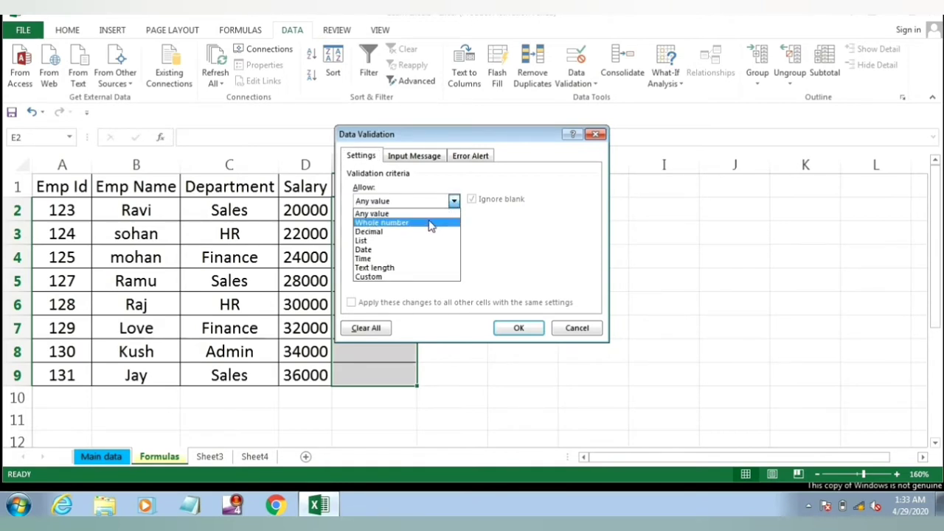
left_click(433, 223)
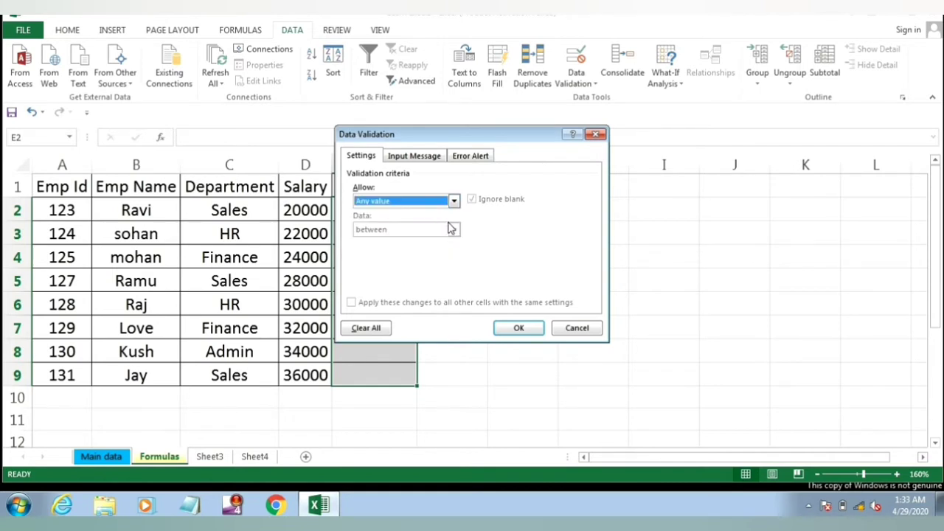
left_click(454, 202)
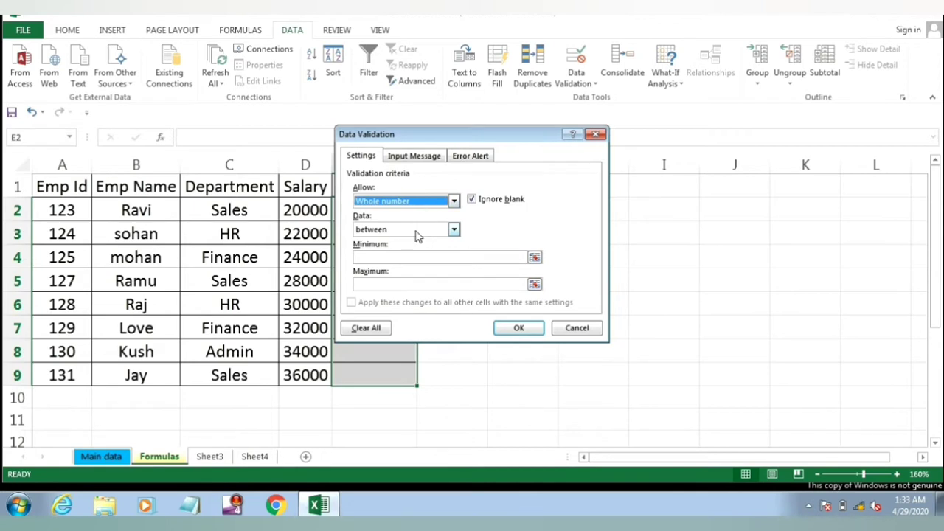
left_click(404, 257)
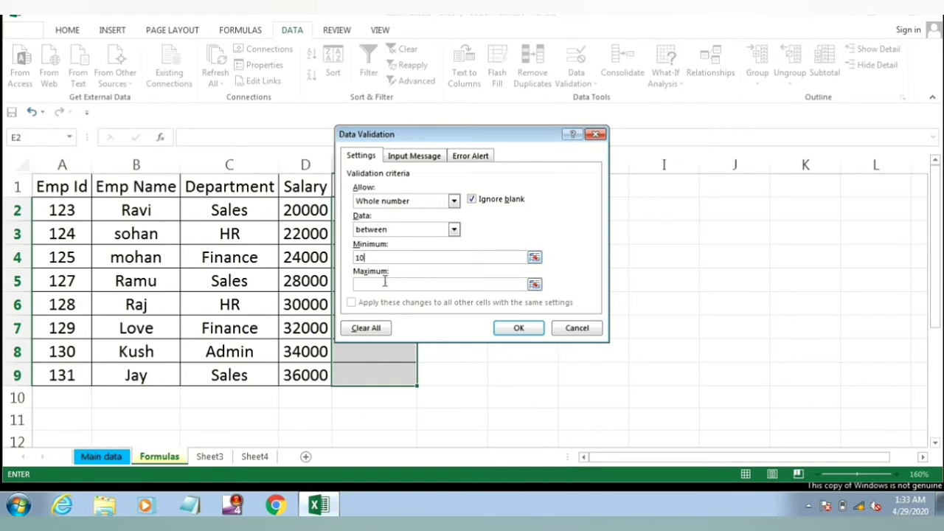
left_click(384, 284)
type("20")
left_click(514, 329)
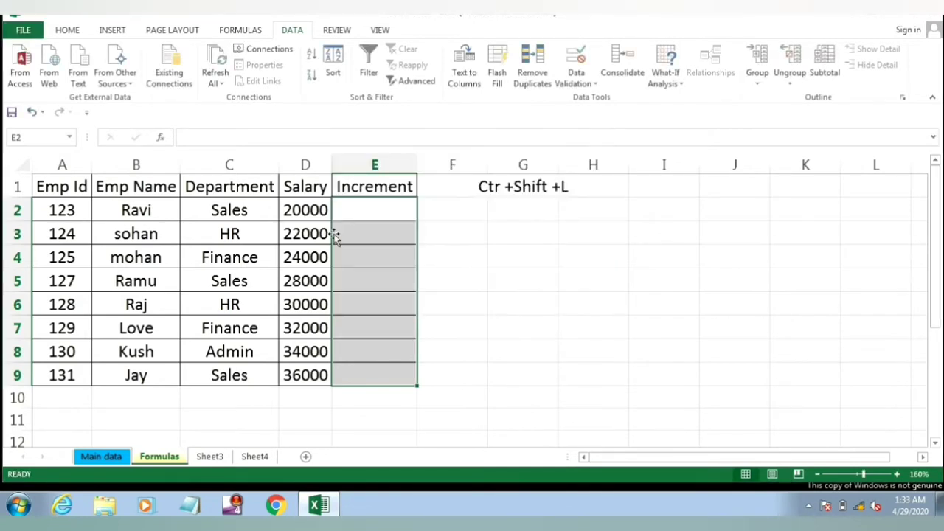
Step: Enter 10 in E2 and 15 in E3, then test that 1 is rejected
left_click(358, 231)
key("Up")
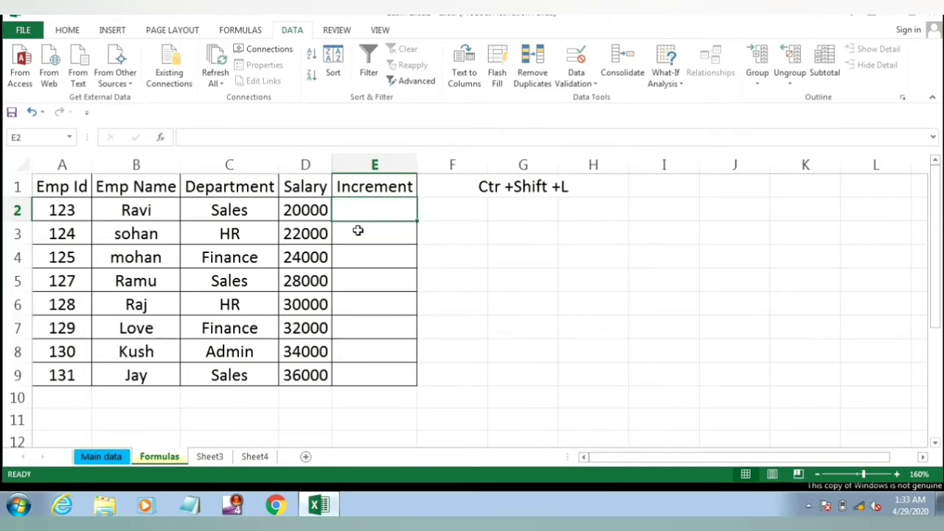
type("10")
key("Return")
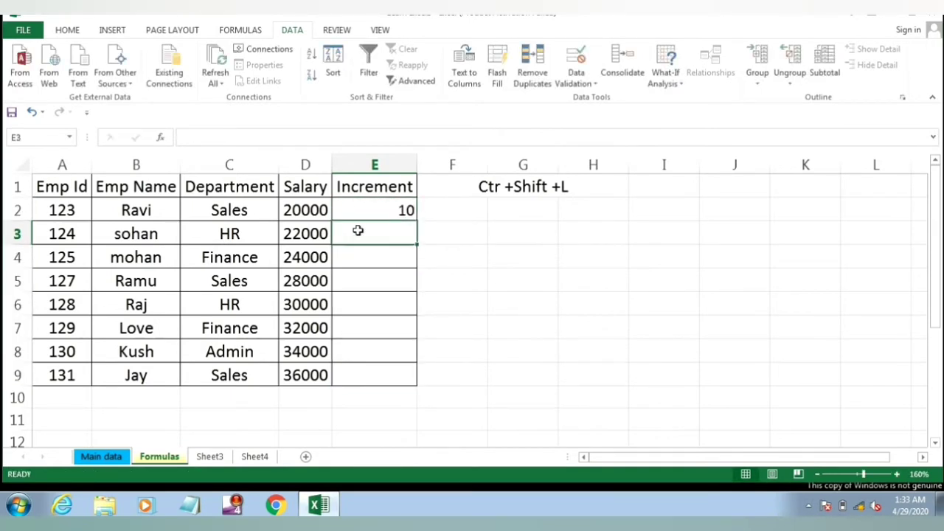
type("15")
key("Return")
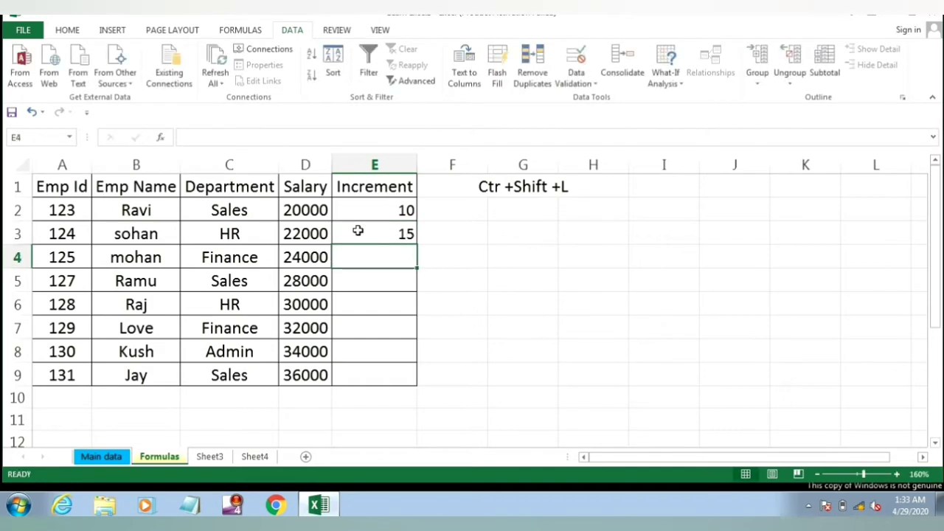
type("1")
key("Return")
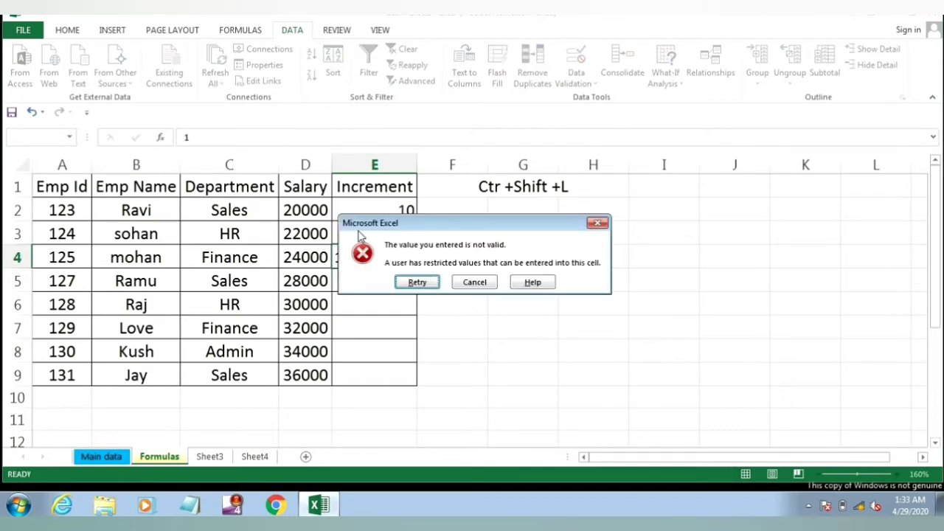
key("Escape")
Step: Enter 20 in E7, confirming 5 and 21 are rejected by the validation rule
key("Down")
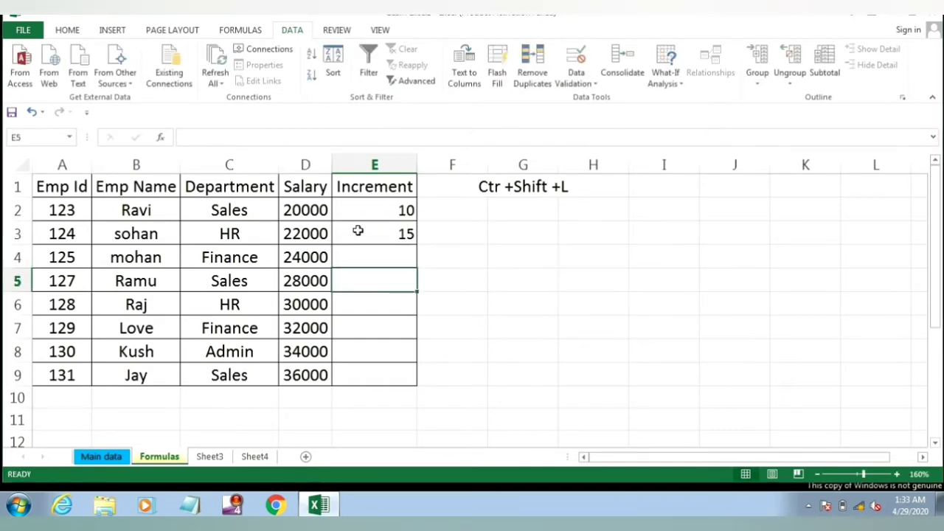
type("5")
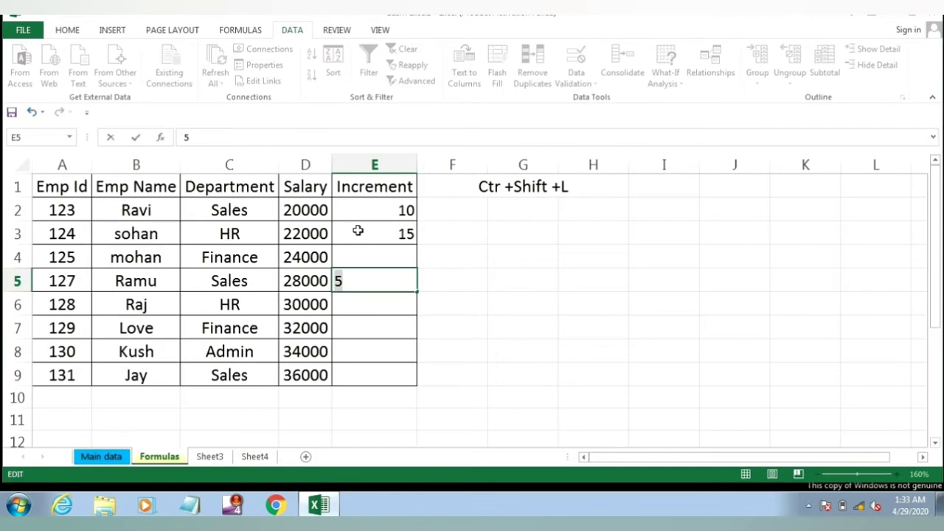
key("Return")
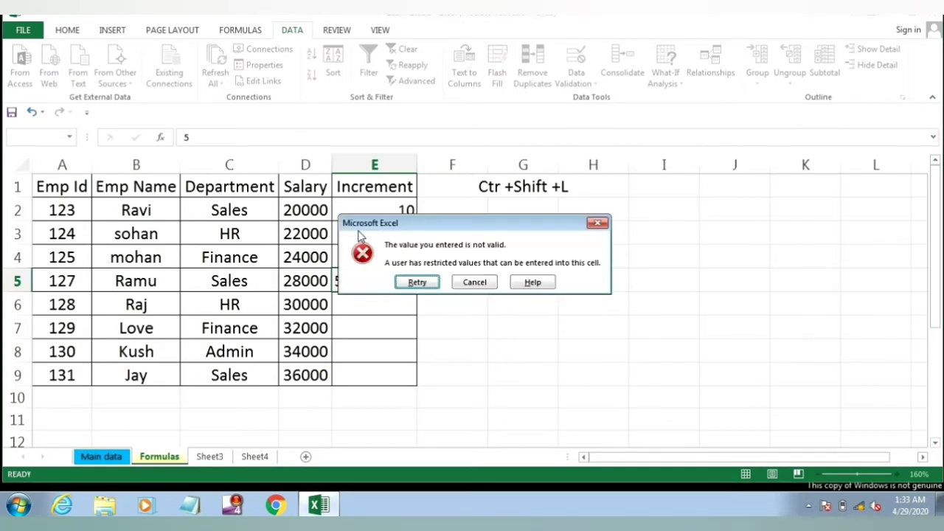
key("Escape")
key("Down")
key("Down")
type("20")
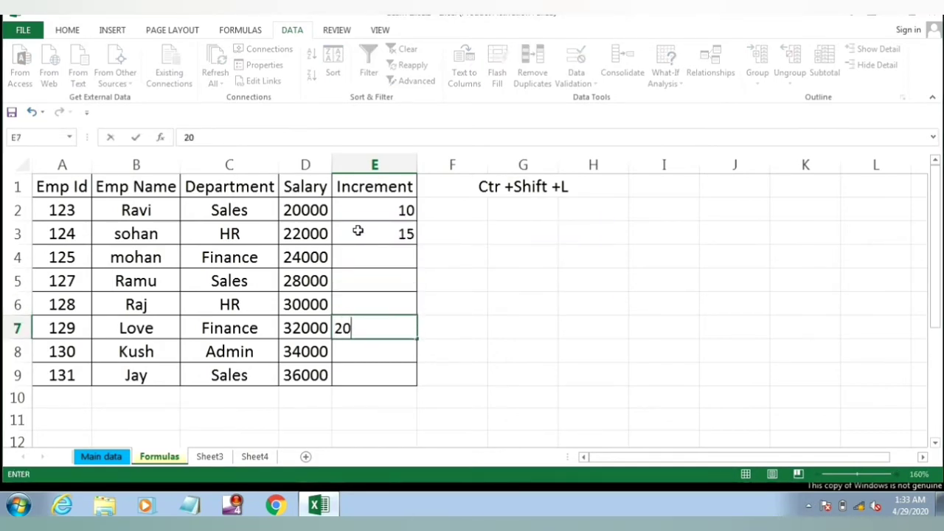
key("Return")
type("21")
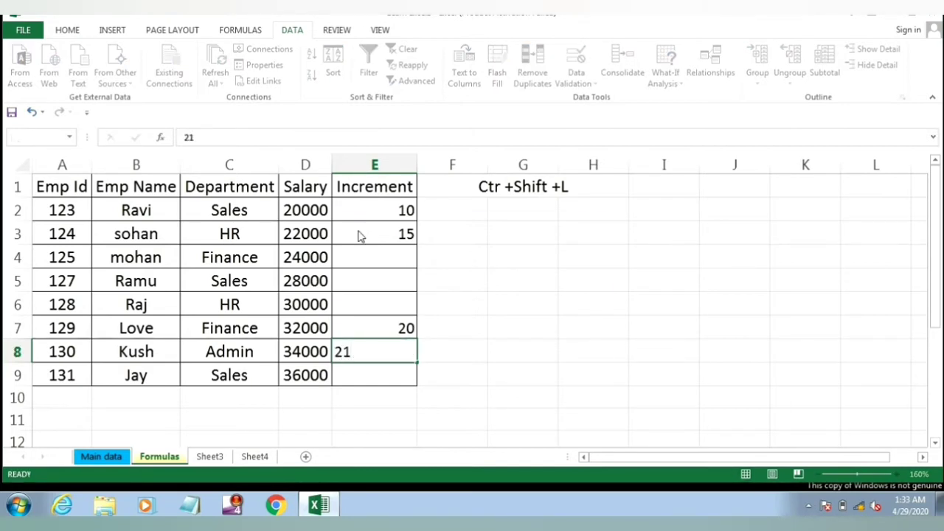
key("Return")
key("Return")
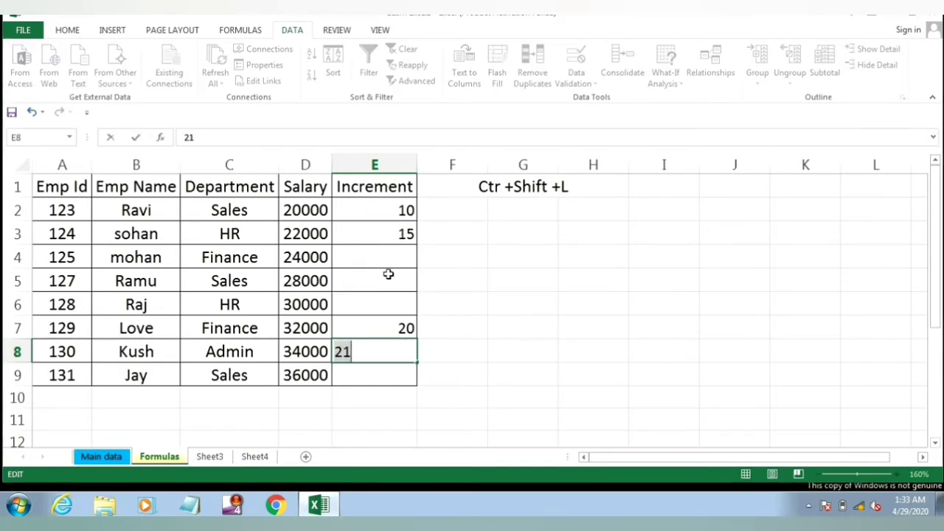
key("Return")
left_click(414, 283)
key("Escape")
left_click(588, 84)
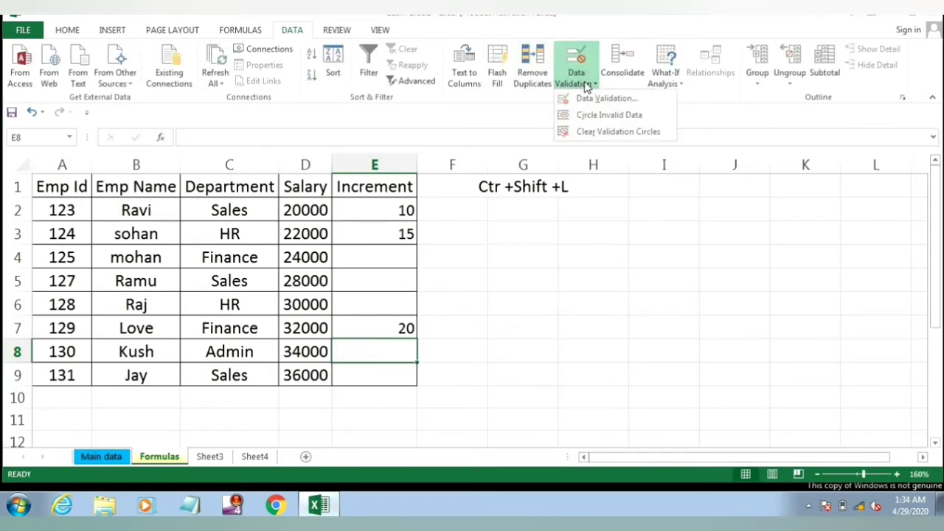
left_click(585, 53)
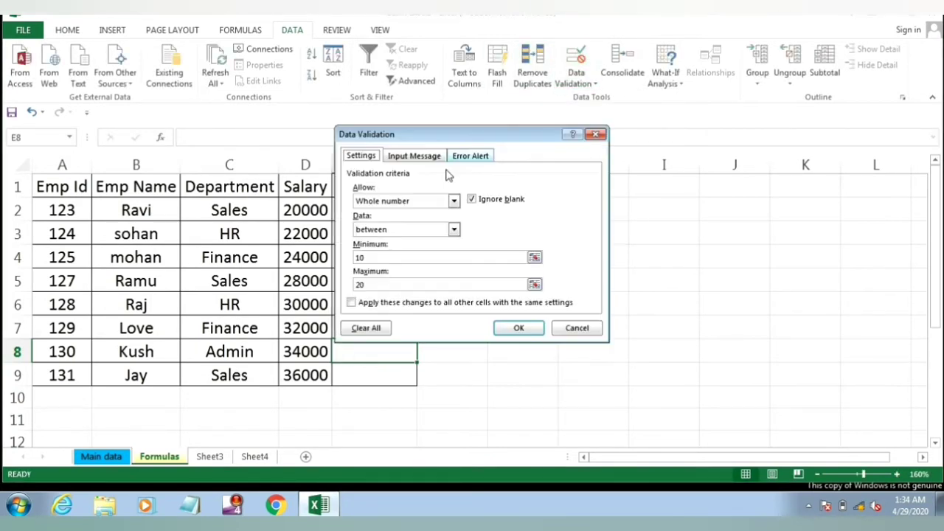
left_click(424, 158)
left_click(469, 158)
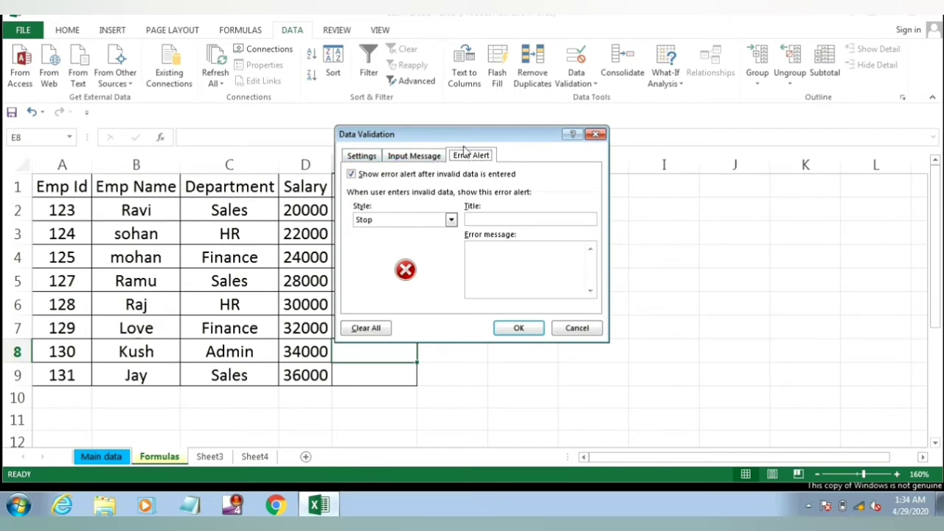
left_click(596, 134)
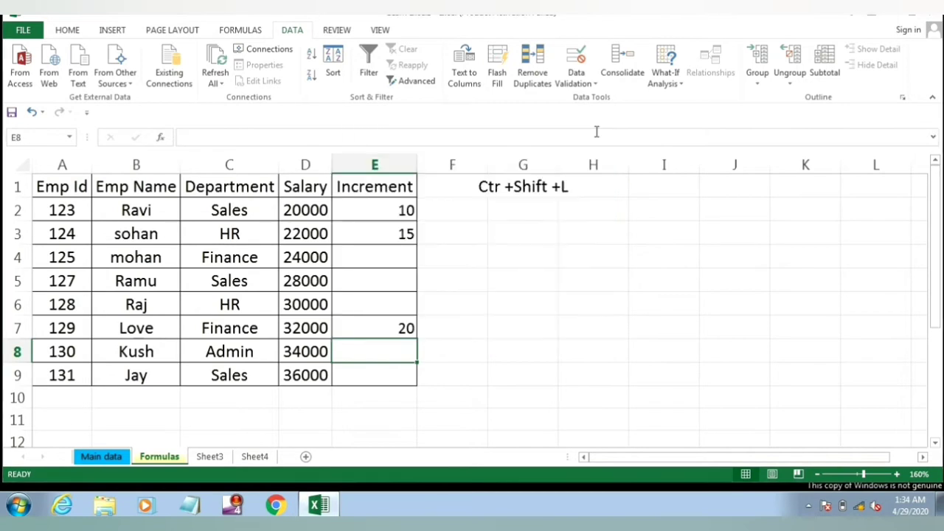
left_click(344, 225)
left_click(299, 210)
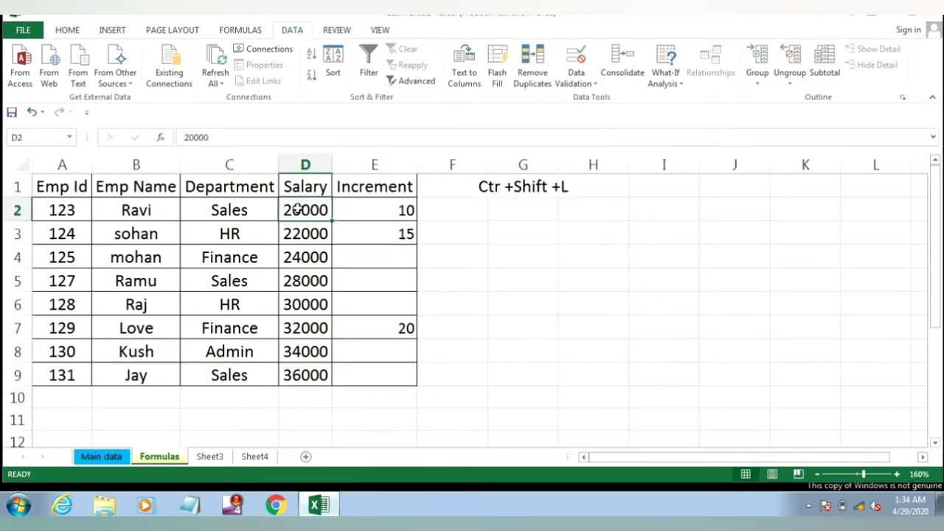
Step: Open the Highlight Cells Rules submenu under Conditional Formatting on the Home tab
left_click(66, 30)
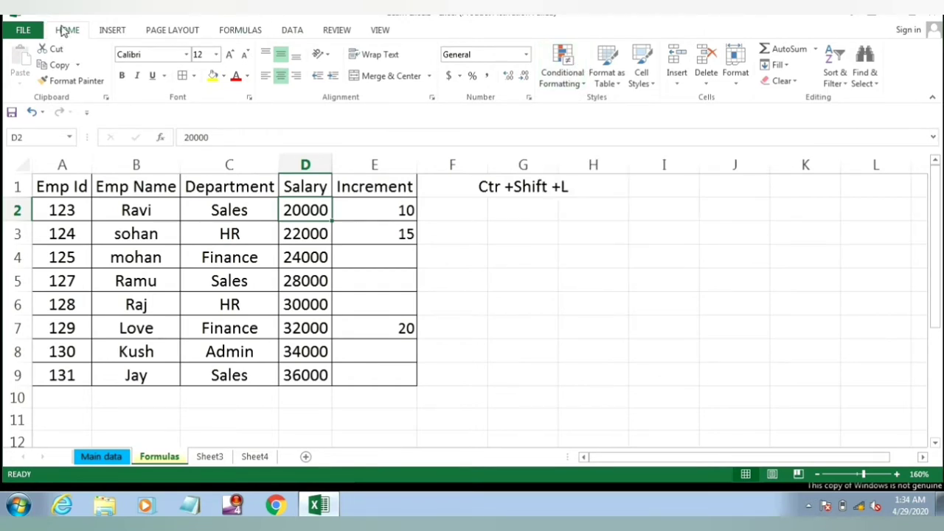
left_click(562, 59)
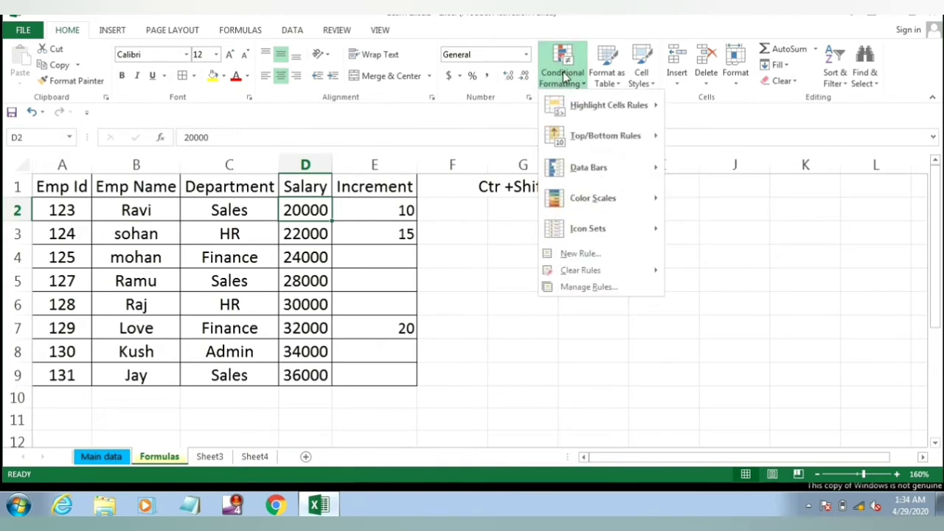
mouse_move(607, 107)
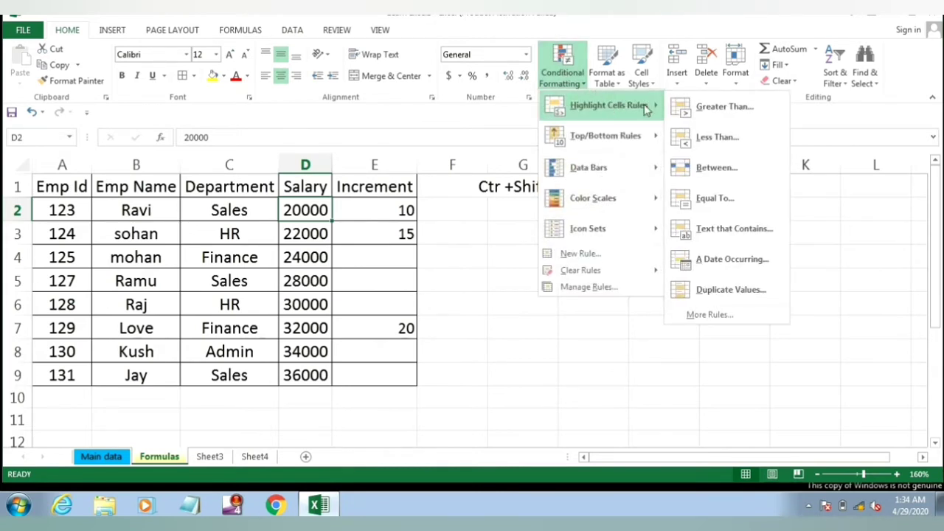
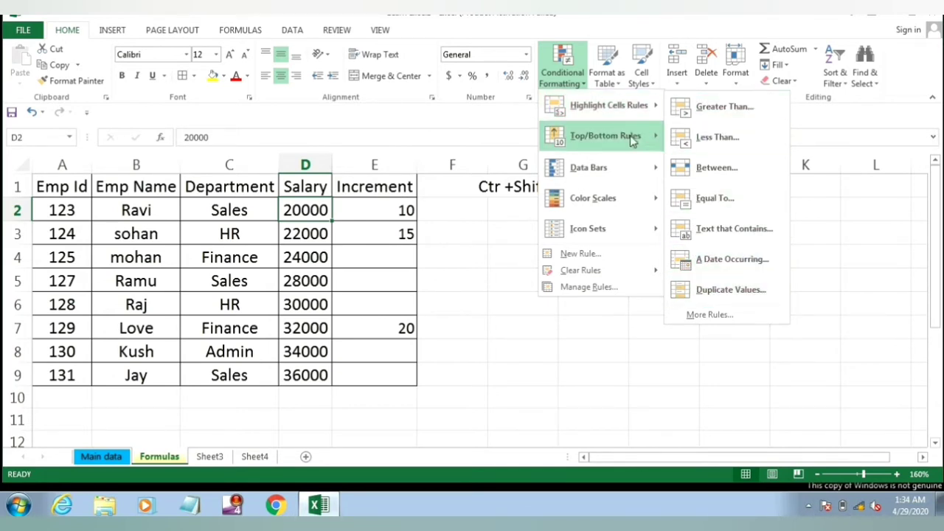
Step: Select salaries D2:D9 and choose Conditional Formatting's Greater Than highlight rule
mouse_move(625, 205)
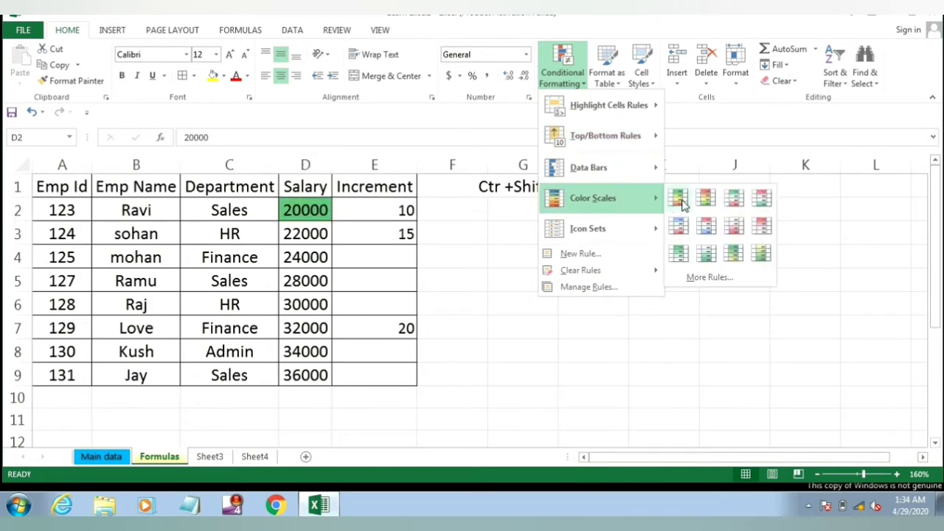
left_click(321, 210)
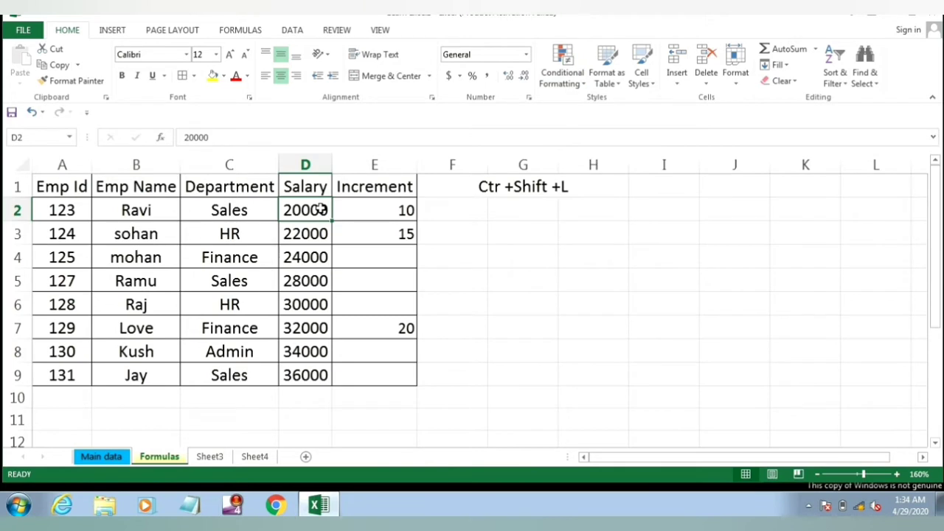
key("shift+Down")
key("shift+Down")
key("shift+Down")
key("shift+Down")
key("shift+Down")
key("shift+Down")
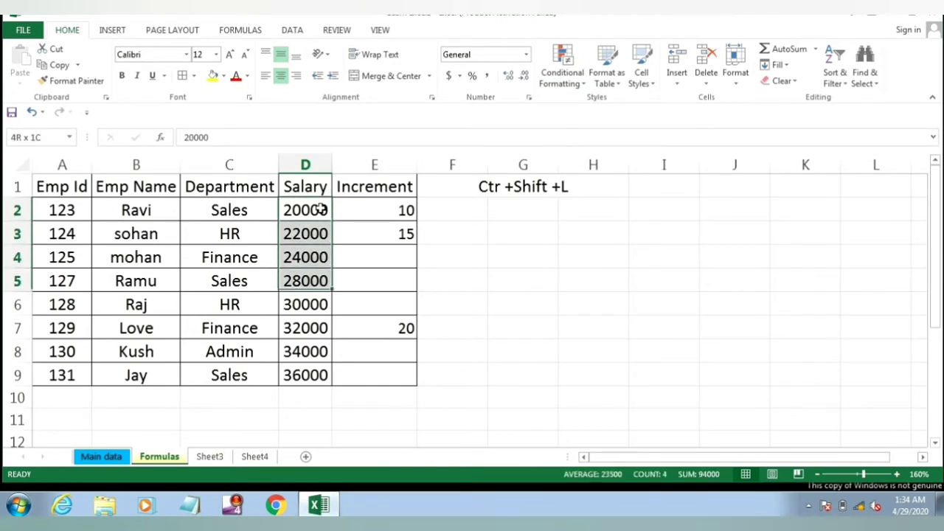
key("shift+Down")
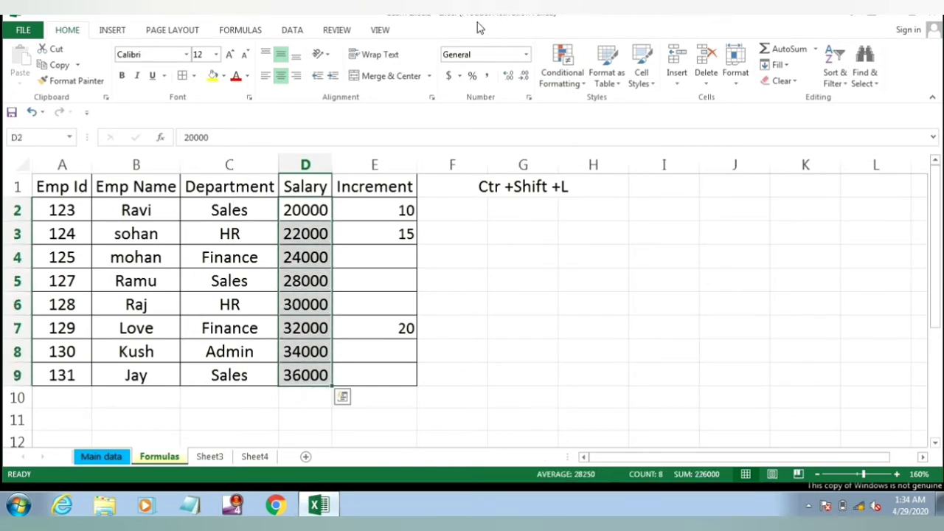
left_click(557, 63)
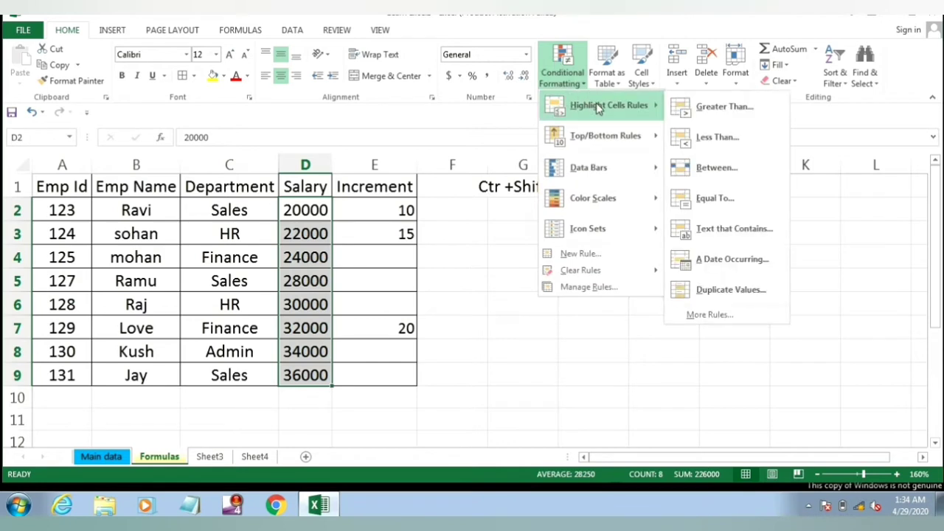
left_click(696, 109)
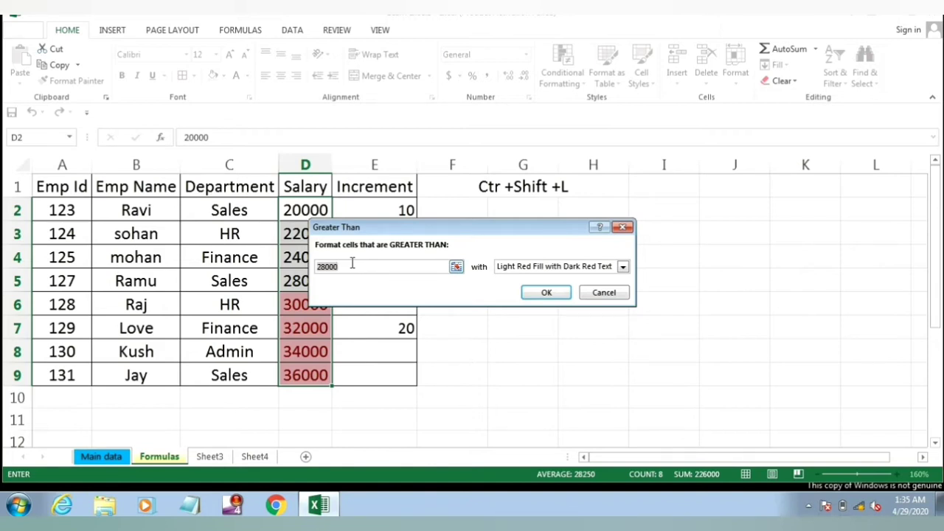
Step: Highlight salaries greater than 25000 with Light Red Fill and Dark Red Text
key("BackSpace")
key("BackSpace")
key("BackSpace")
key("BackSpace")
key("BackSpace")
type("2")
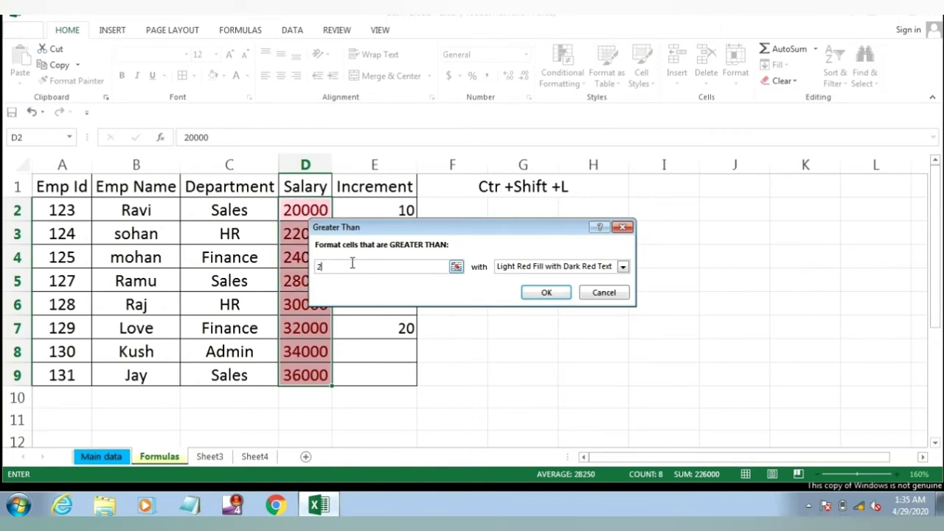
type("5000")
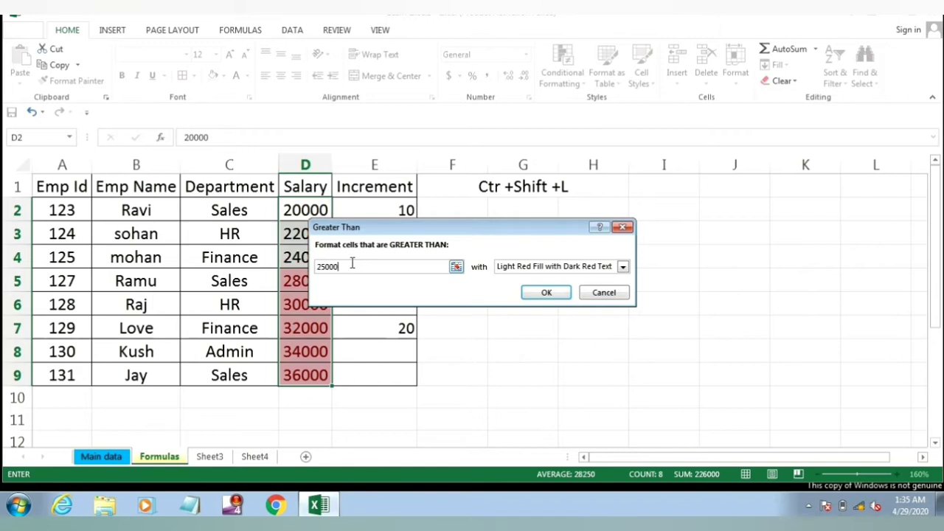
left_click(622, 268)
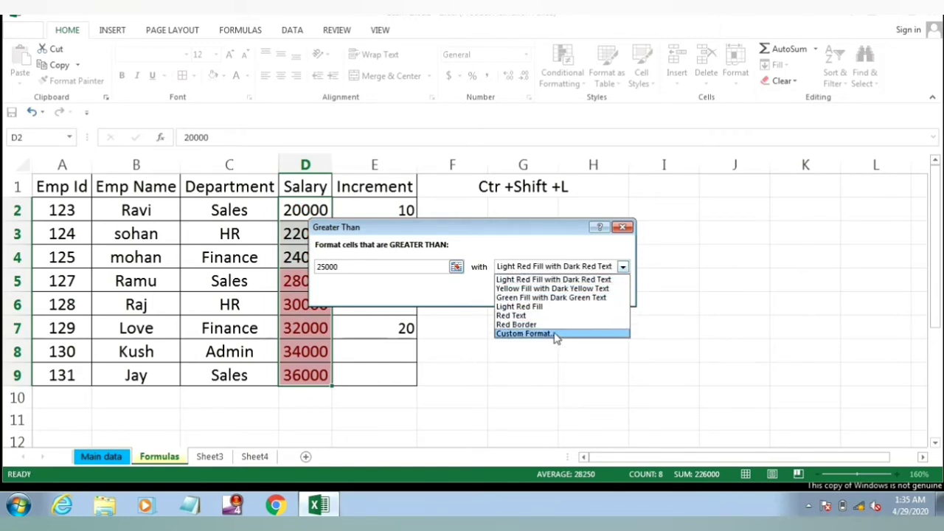
left_click(574, 282)
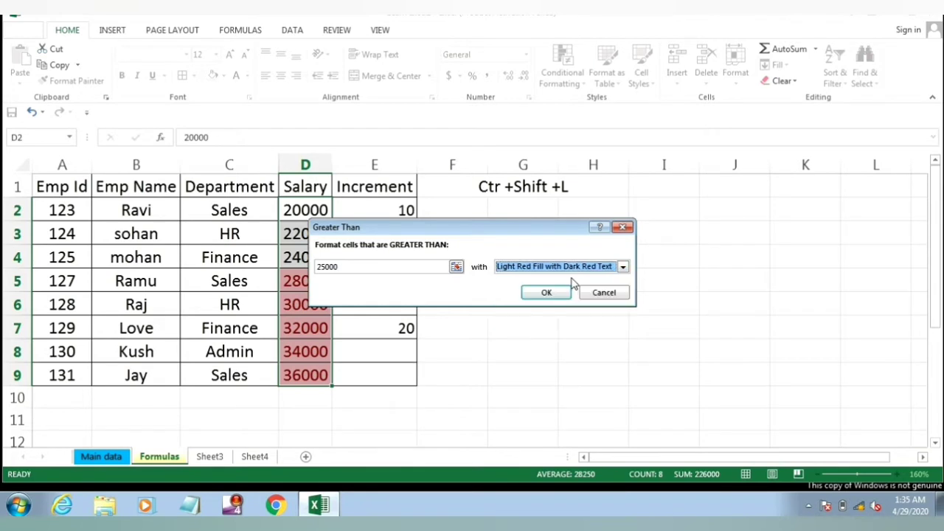
left_click(546, 292)
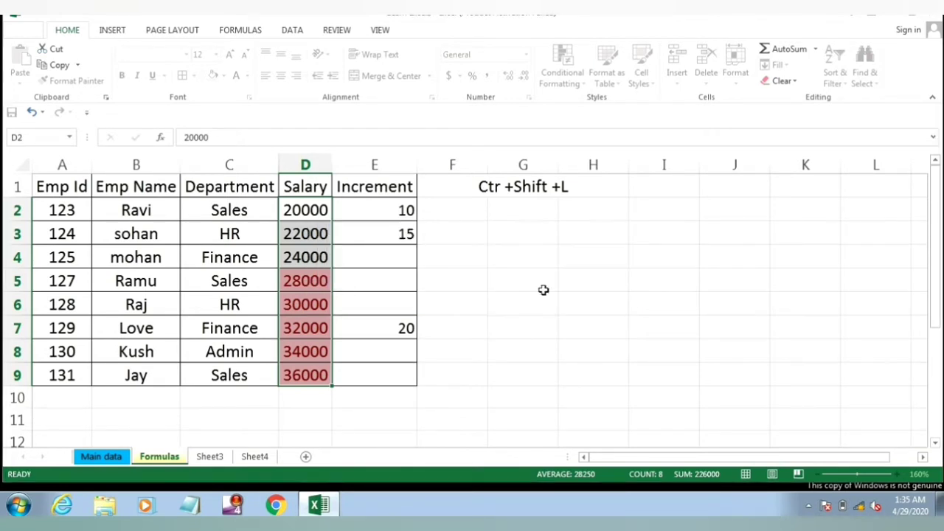
Step: Change salary D4 to 25000, which stays unhighlighted
left_click(312, 295)
left_click(303, 342)
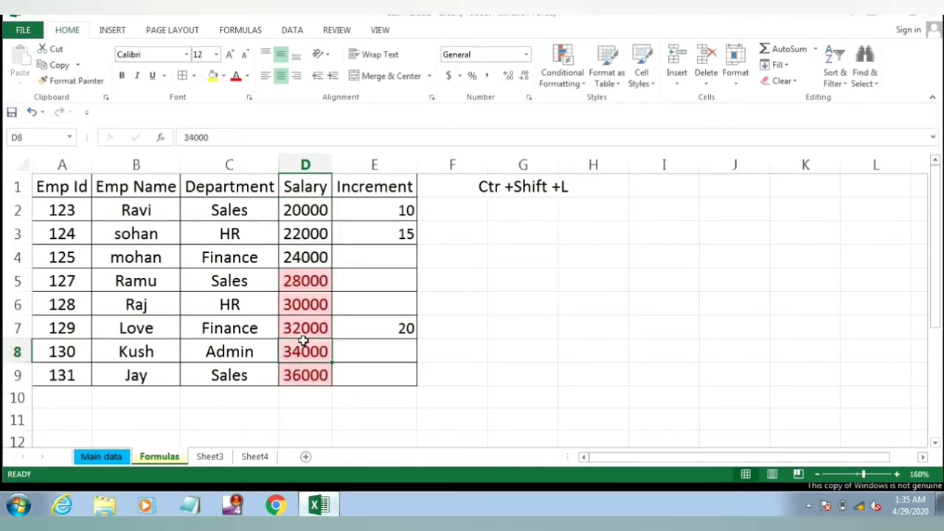
left_click(311, 256)
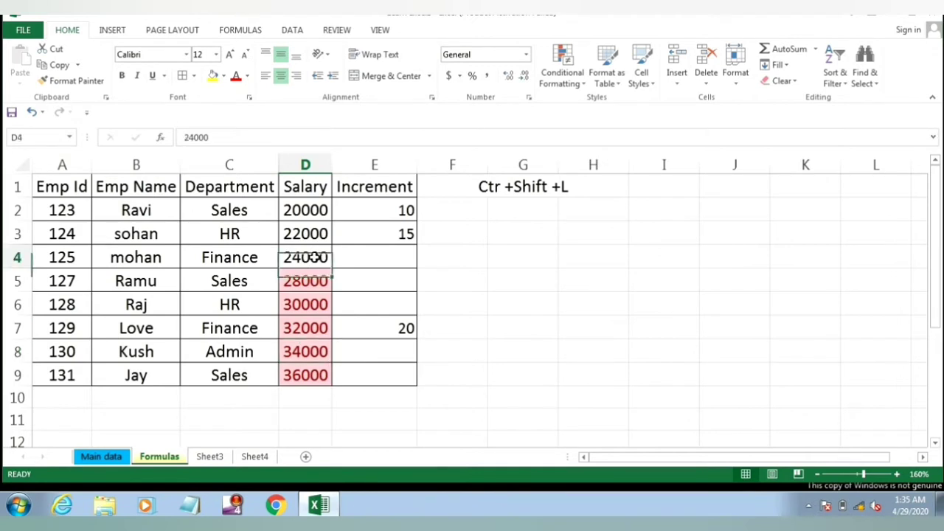
type("25000")
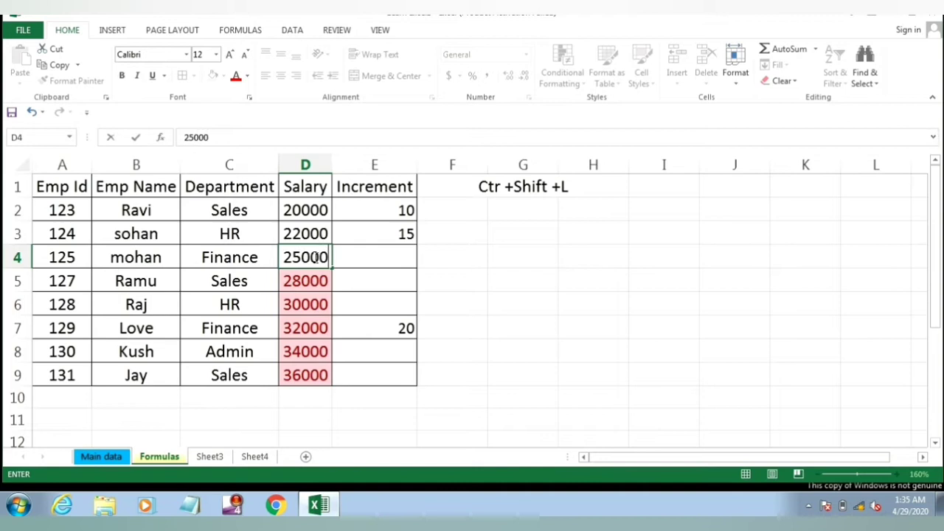
key("Return")
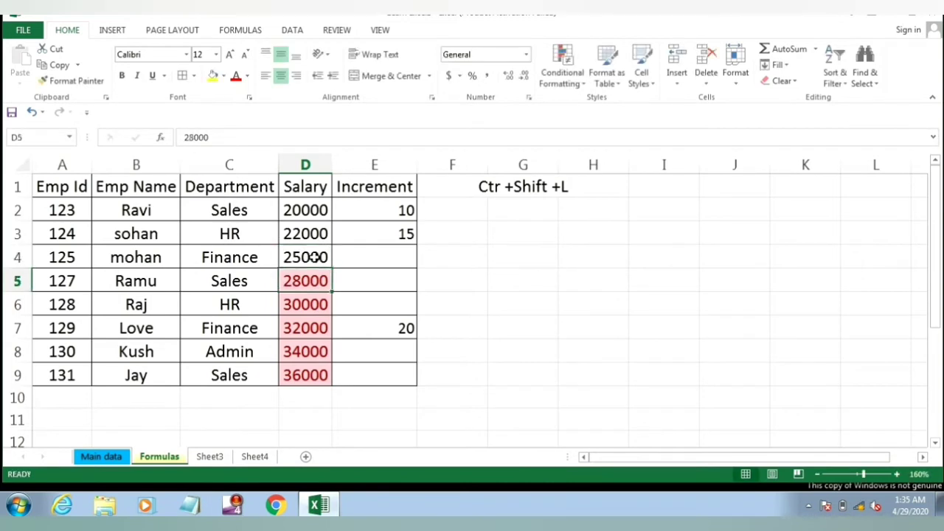
Step: Edit D4's salary to 25001 so it becomes highlighted
left_click(298, 253)
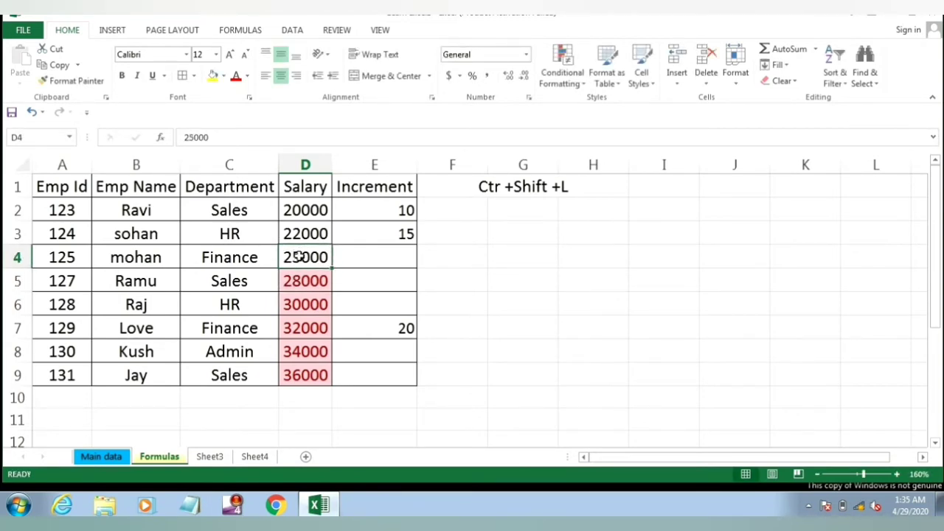
double_click(299, 256)
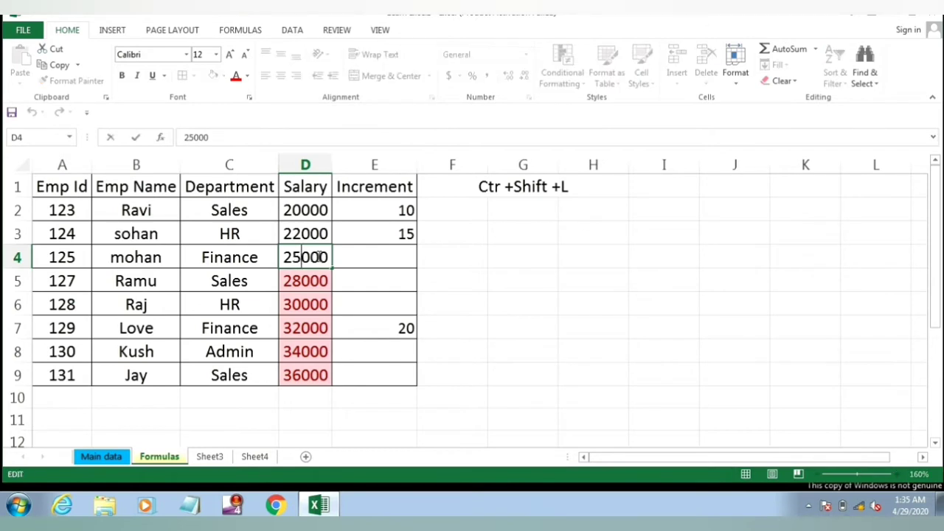
key("BackSpace")
type("1")
key("Return")
left_click(313, 254)
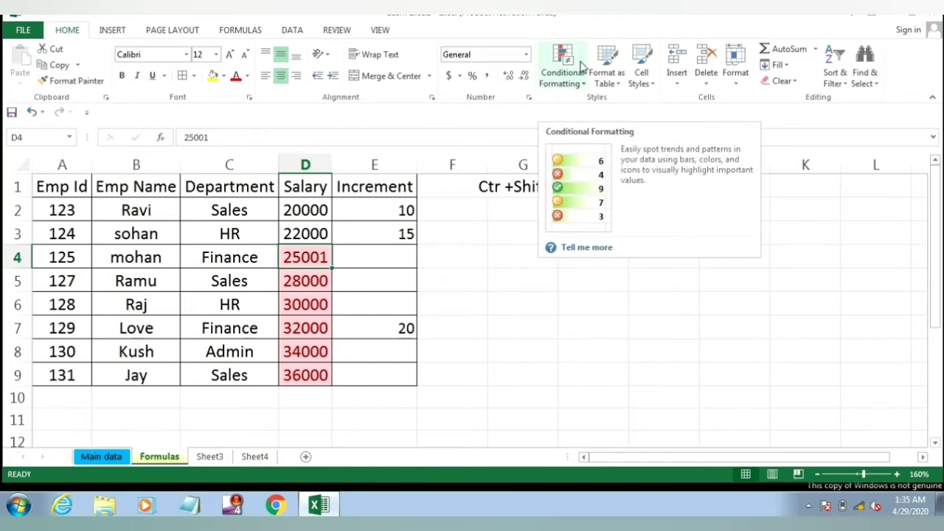
left_click(267, 188)
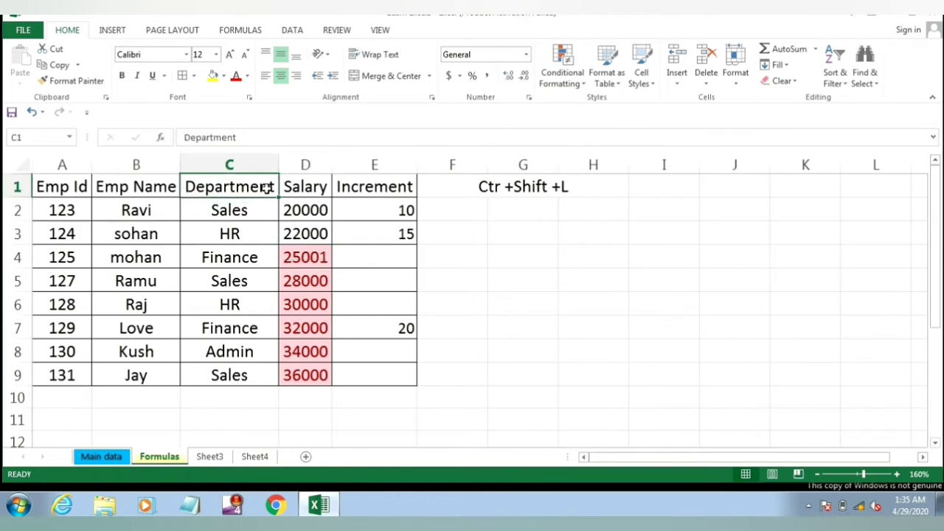
Step: Give the header row A1:E1 a yellow fill
key("Home")
key("ctrl+shift+Right")
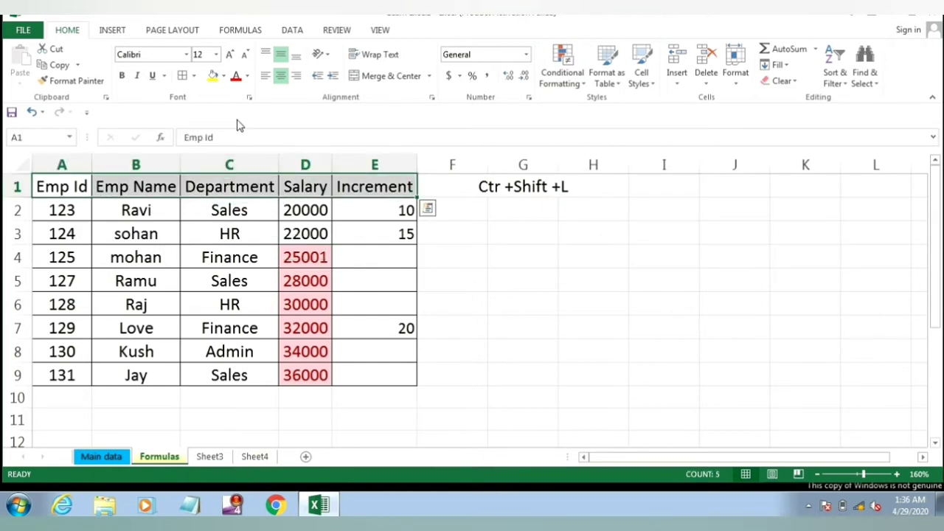
left_click(212, 75)
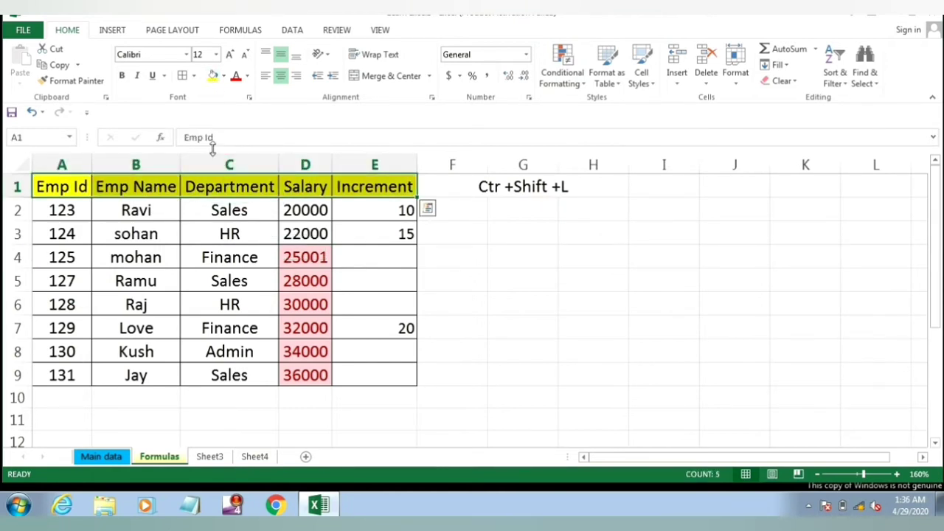
left_click(150, 240)
Step: Enter increments 11, 17 and 19 in E4, E5 and E6
key("Up")
key("Up")
key("Right")
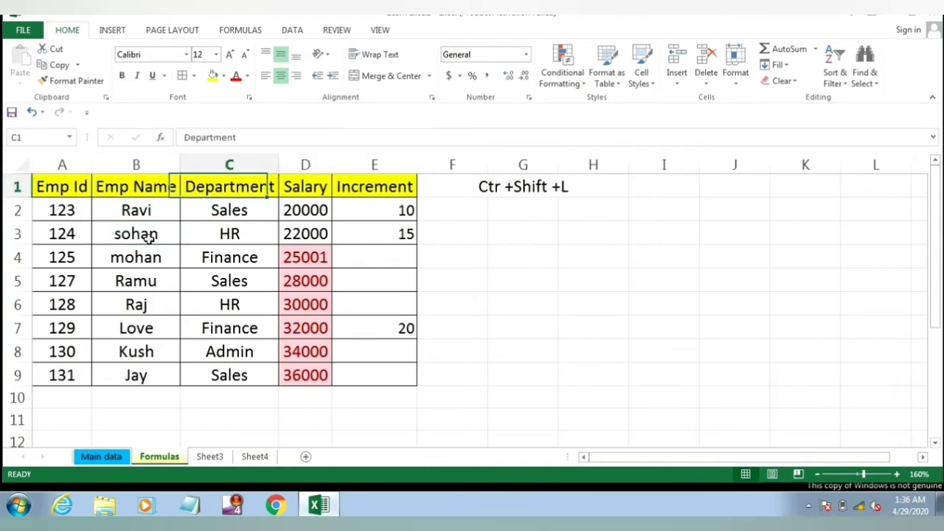
key("Right")
key("Down")
key("Right")
key("Right")
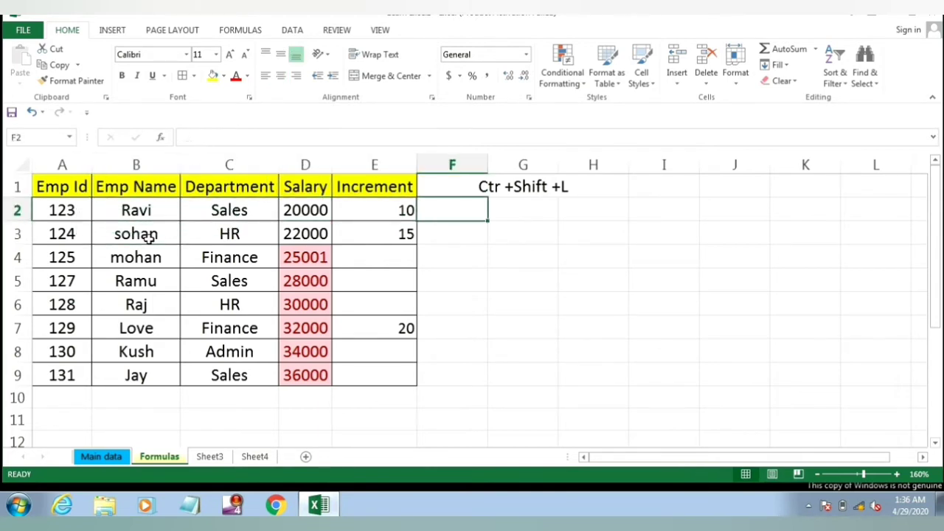
key("Left")
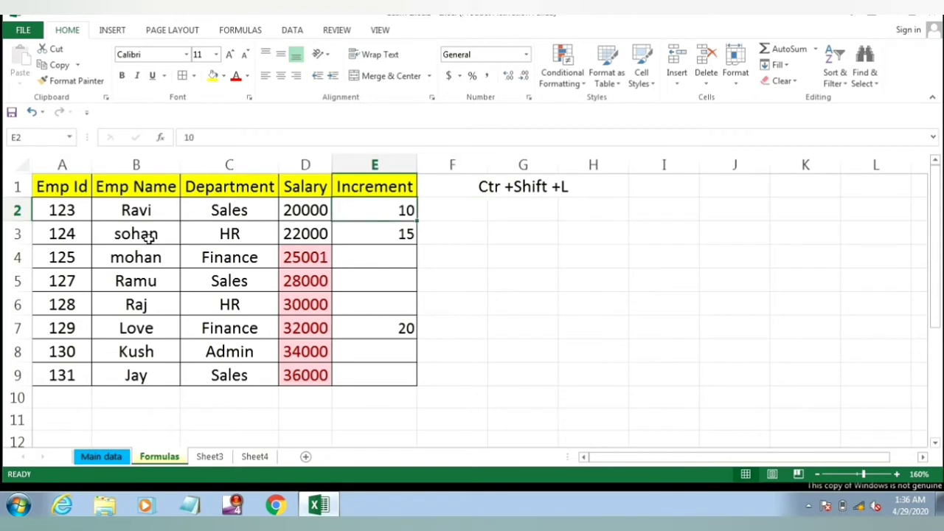
key("Down")
key("Down")
key("Down")
key("Up")
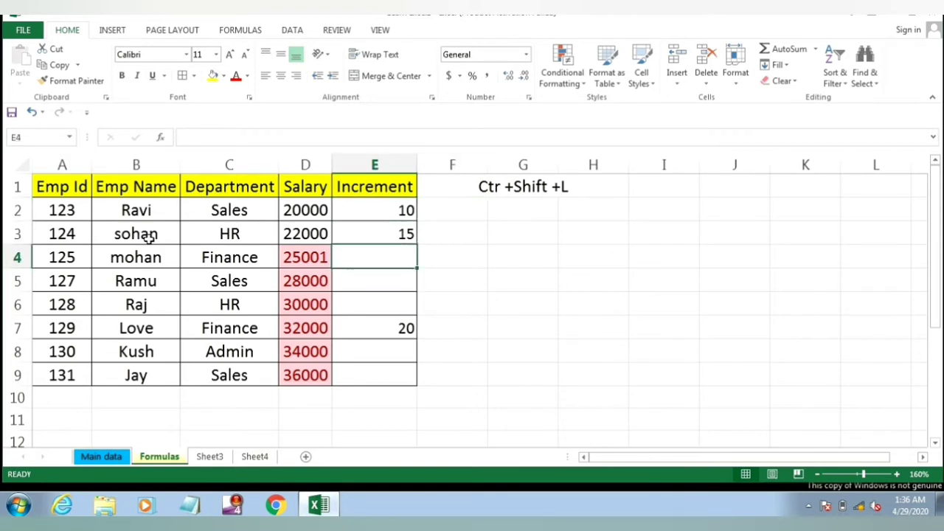
type("11")
key("Return")
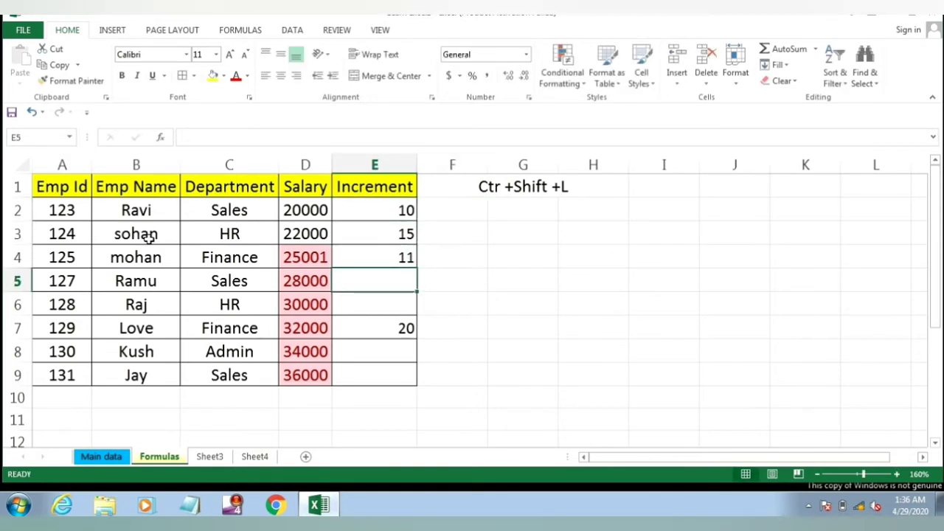
type("17")
key("Return")
type("1")
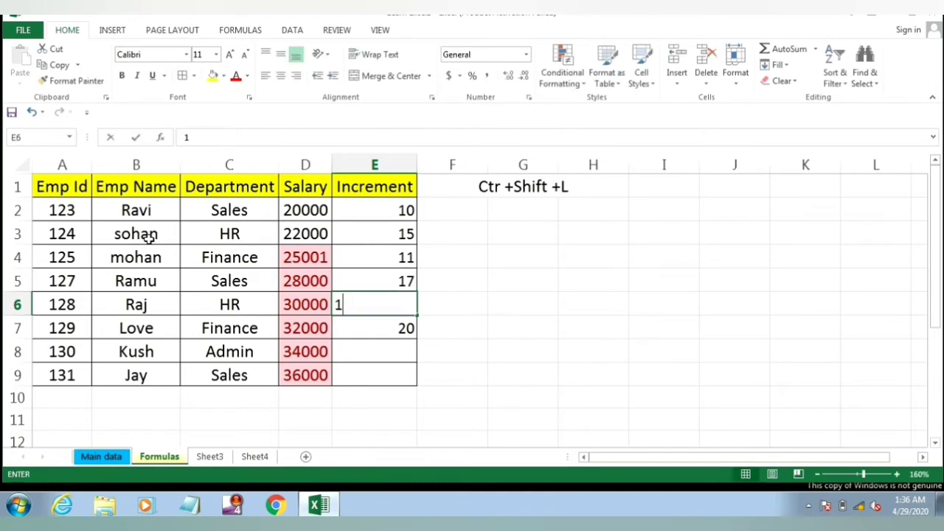
type("9")
key("Return")
Step: Enter increments 13 and 12 in E8 and E9
key("Down")
key("Down")
key("Up")
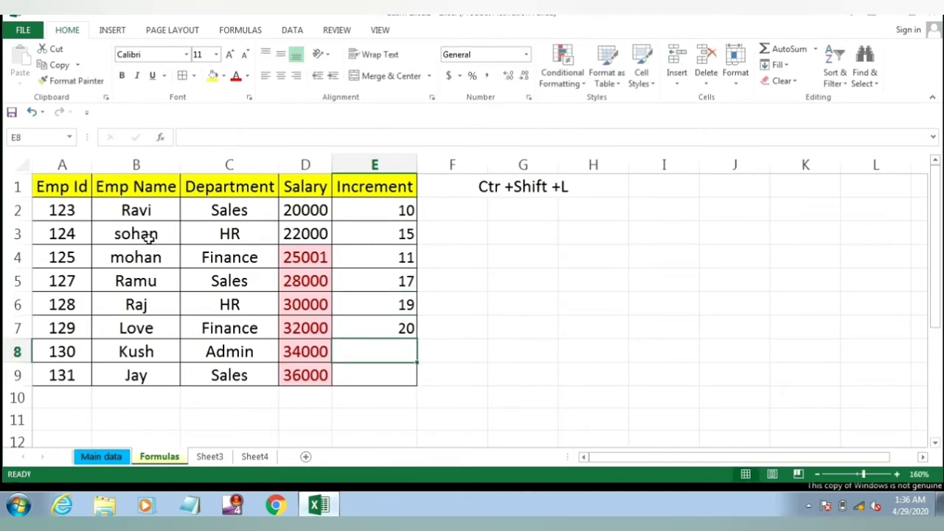
type("1")
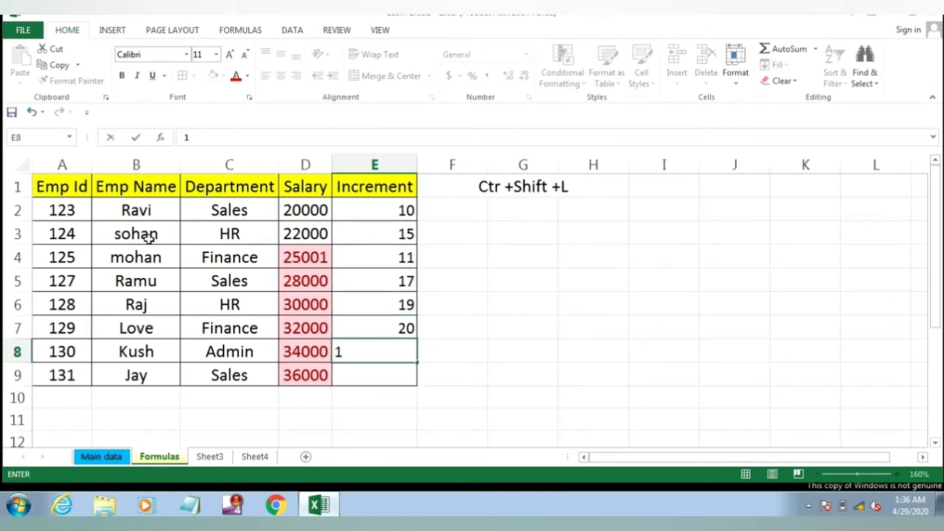
type("3")
key("Return")
type("12")
key("Return")
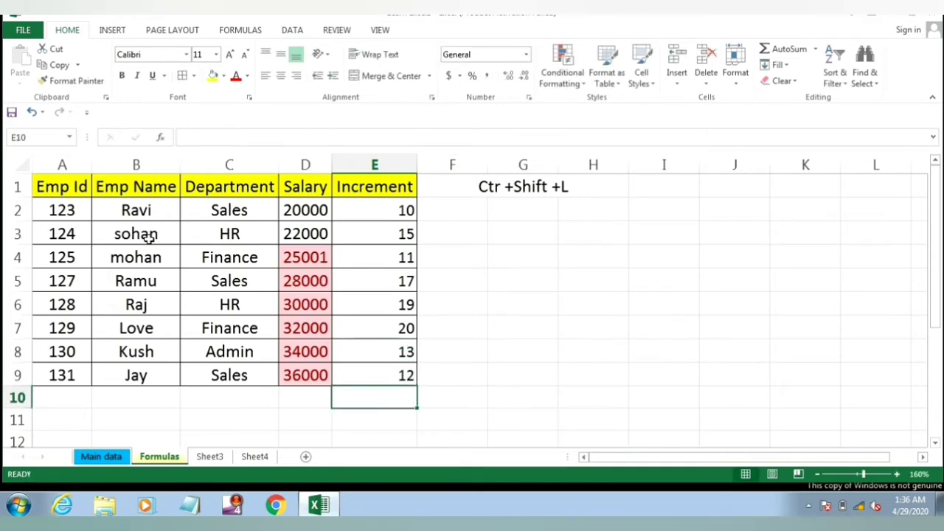
key("Up")
key("Up")
key("Left")
key("Down")
key("Down")
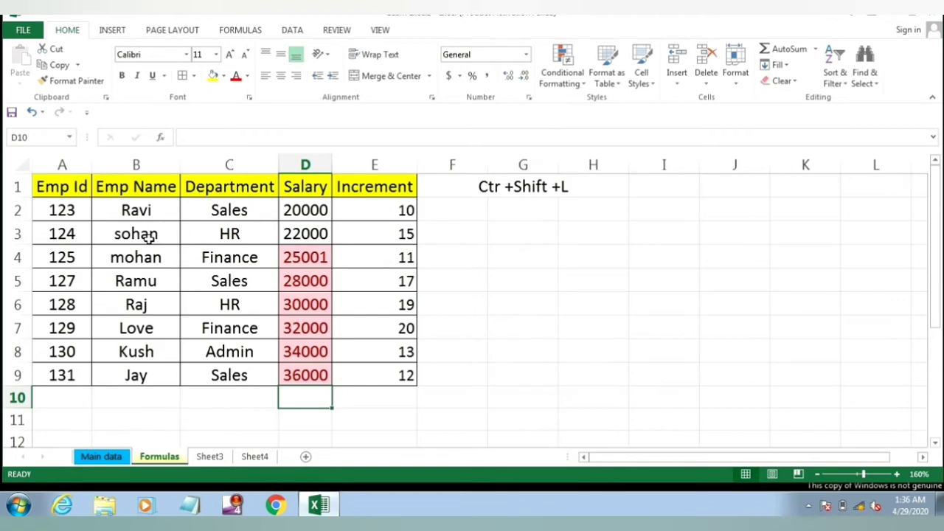
left_click(208, 194)
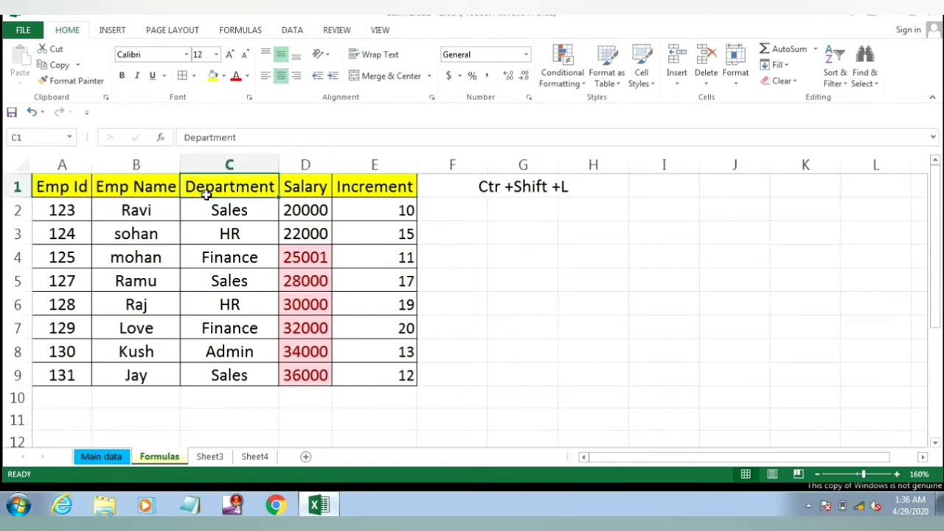
Step: Toggle the header AutoFilter with Ctrl+Shift+L and Data > Filter until it's off, then go to Sheet3
key("ctrl+shift+l")
key("Right")
key("Right")
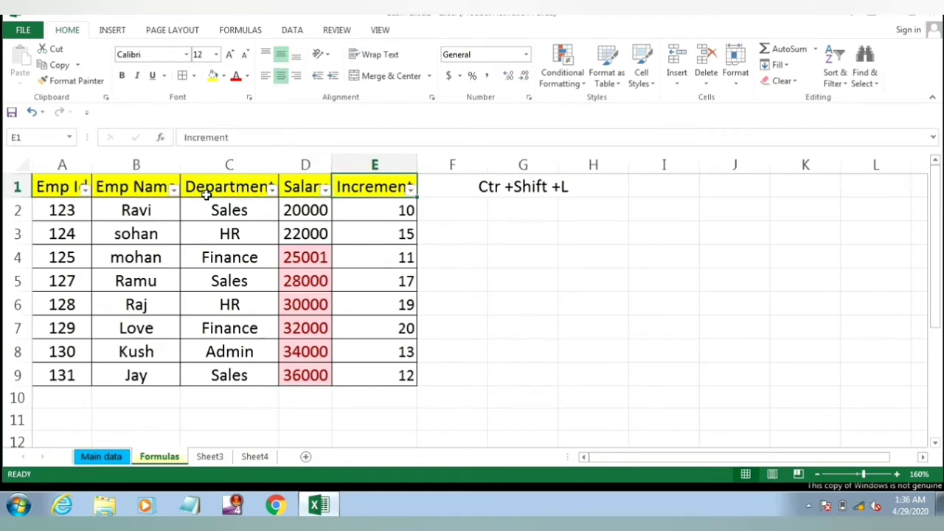
key("Left")
left_click(293, 31)
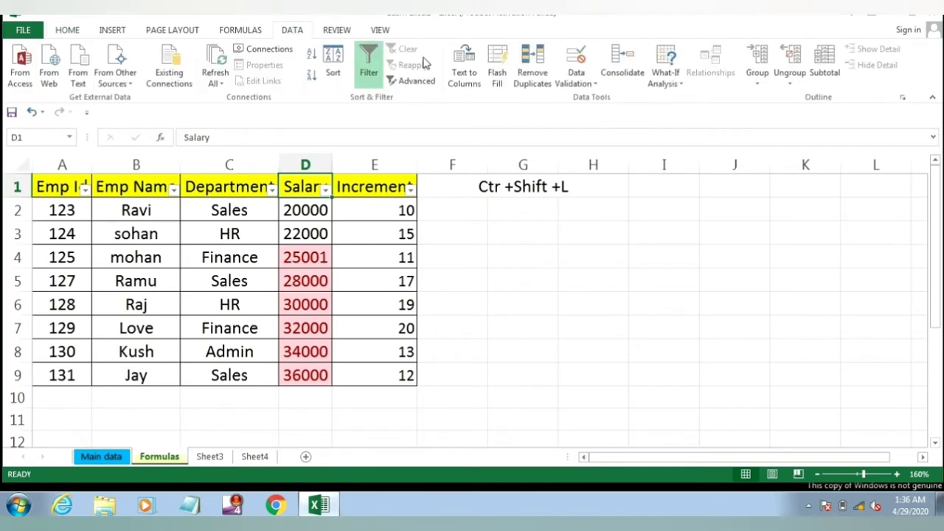
left_click(370, 65)
left_click(372, 67)
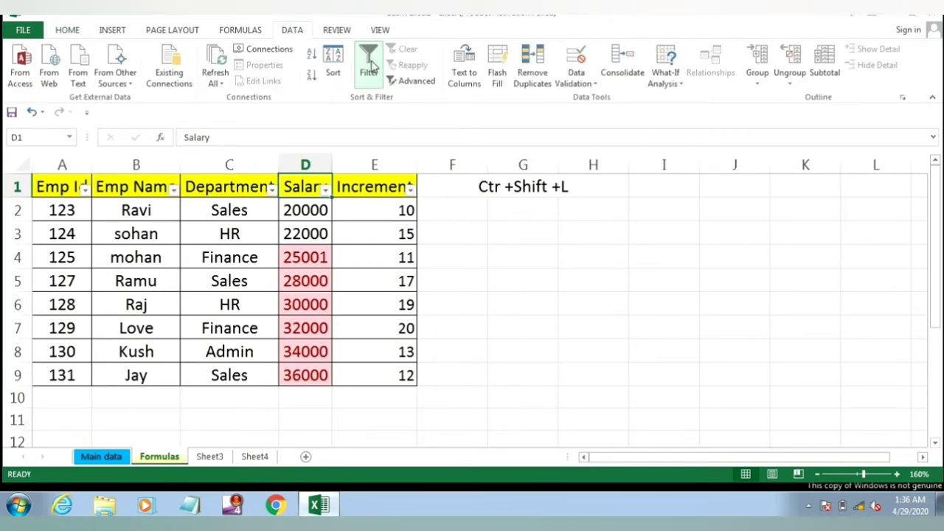
left_click(318, 207)
key("ctrl+shift+l")
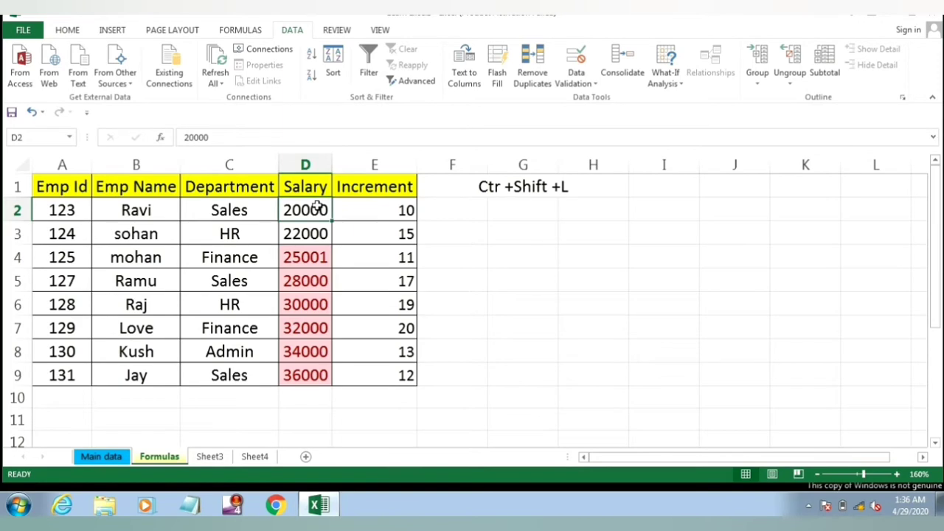
left_click(210, 458)
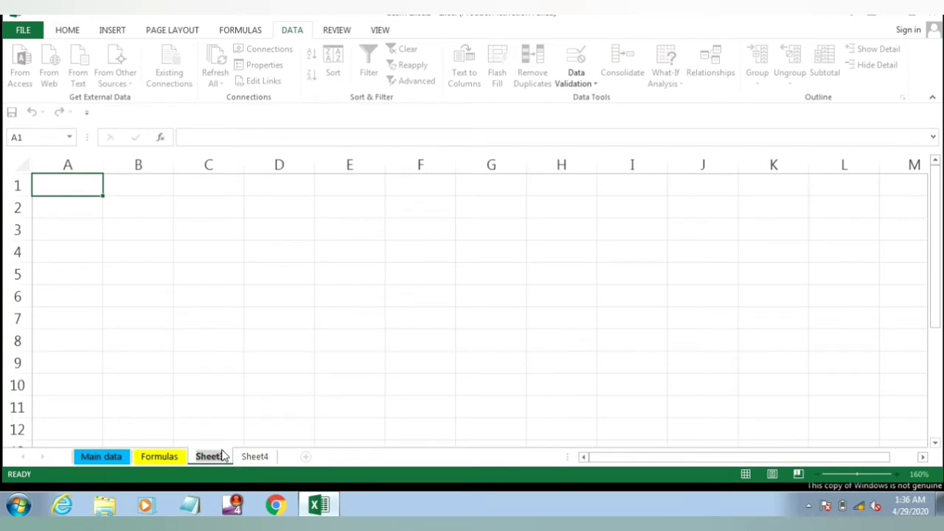
Step: Rename Sheet3 to Formula1
double_click(210, 456)
type("Formula1")
key("Return")
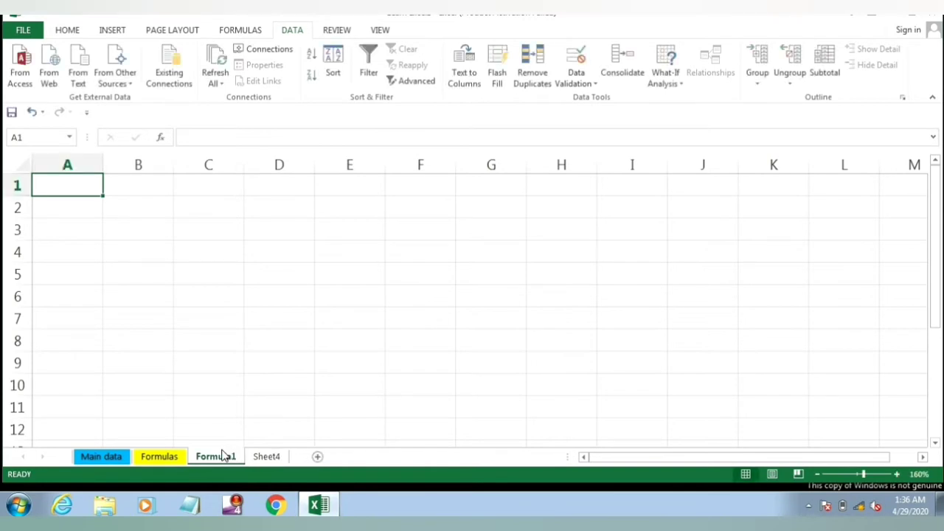
Step: Copy the employee table A1:E9 on the Formulas sheet
left_click(150, 460)
left_click(136, 280)
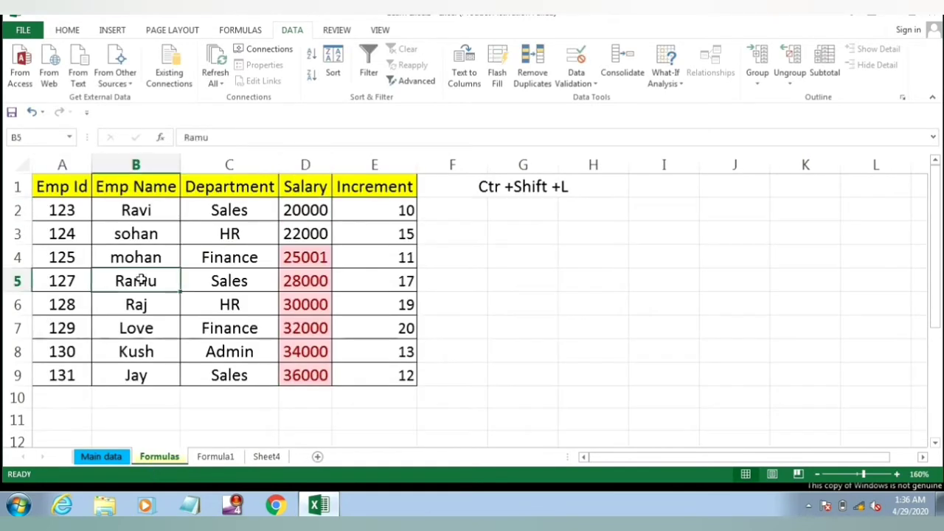
key("ctrl+Up")
key("ctrl+Left")
key("ctrl+shift+Right")
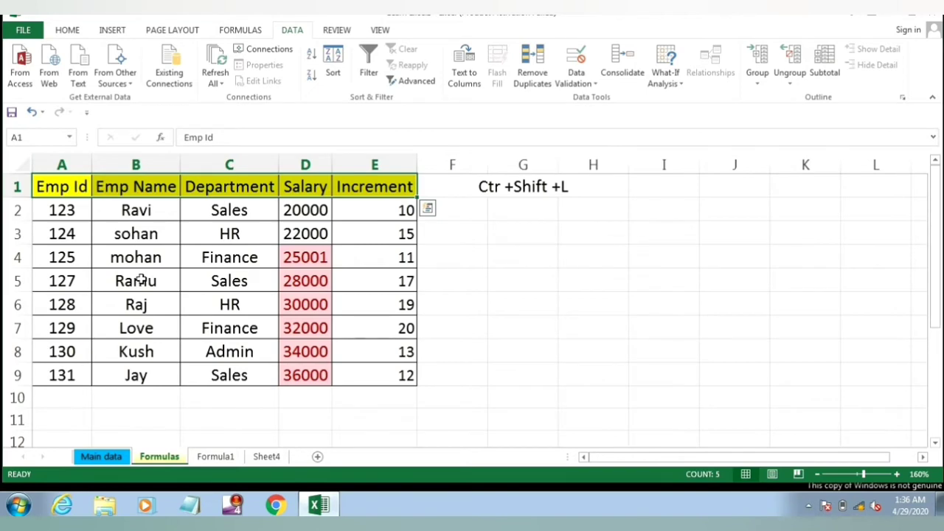
key("shift+Down")
key("shift+Down")
key("shift+Down")
key("shift+Down")
key("shift+Down")
key("shift+Down")
key("shift+Down")
key("shift+Down")
key("shift+Down")
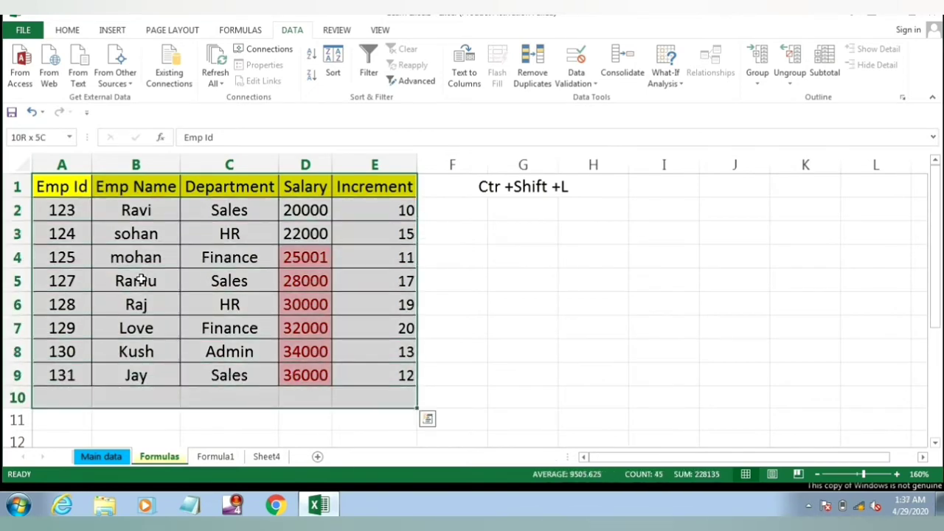
key("shift+Up")
key("ctrl+c")
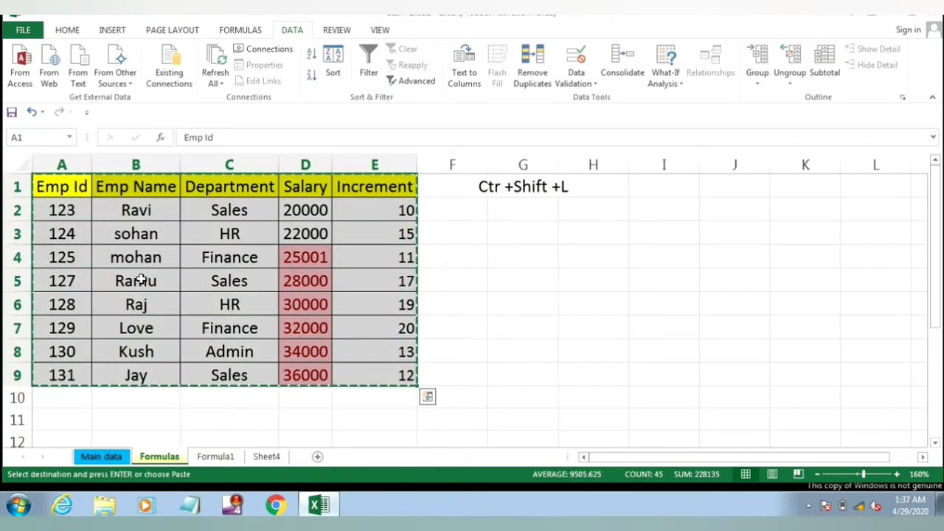
Step: Paste the table into A1 of Formula1 as values only
left_click(215, 457)
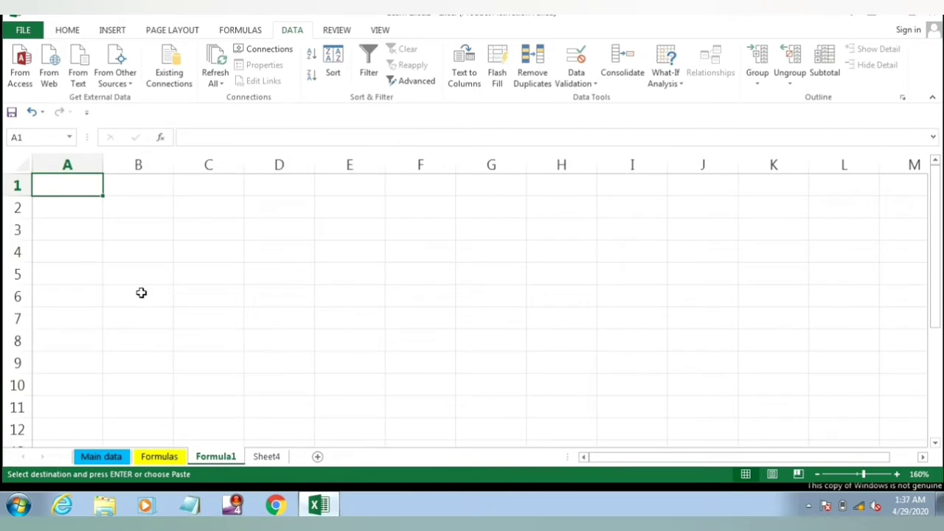
key("Right")
key("Left")
key("alt")
key("e")
key("s")
key("v")
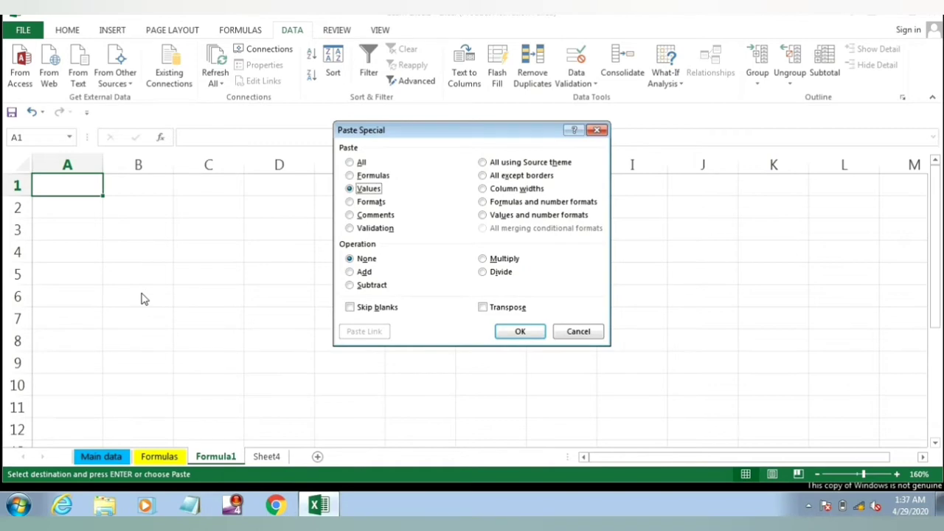
key("Return")
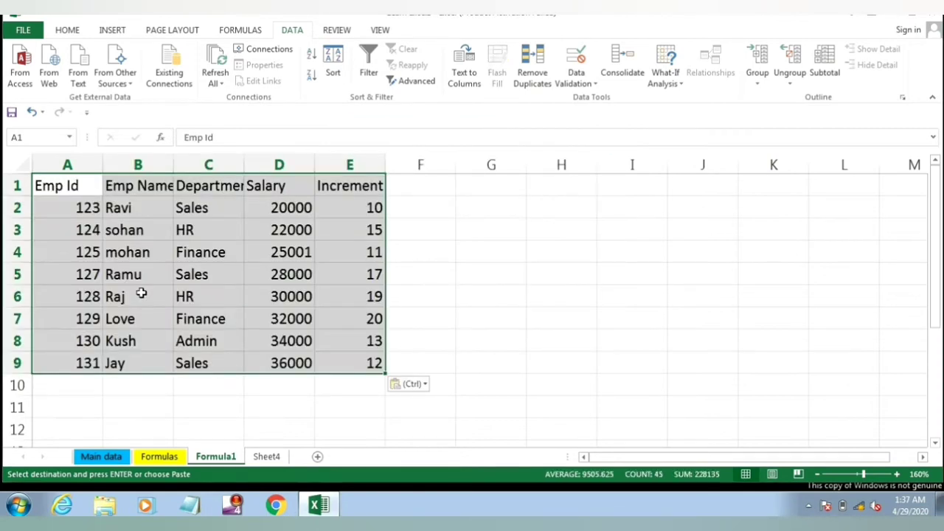
Step: Compare the Formulas sheet with the plain-value salaries on Formula1
left_click(156, 457)
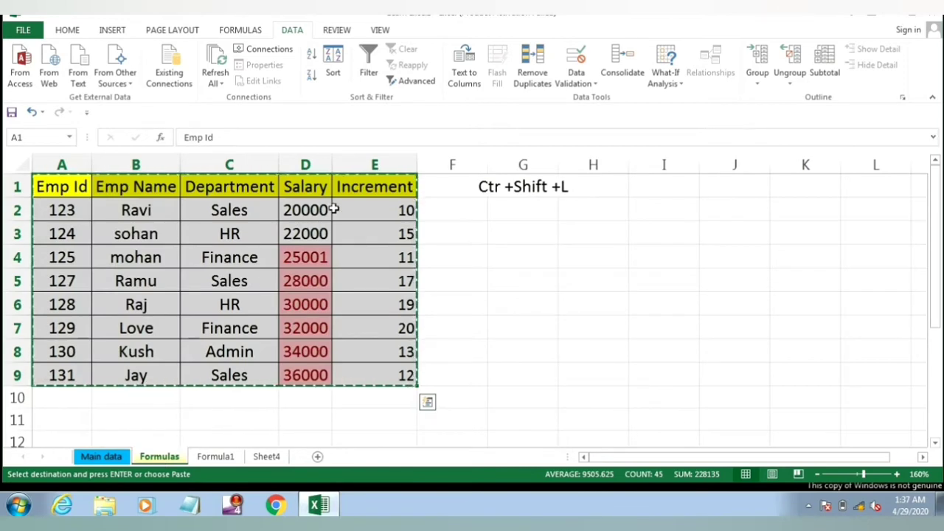
key("Escape")
left_click(306, 210)
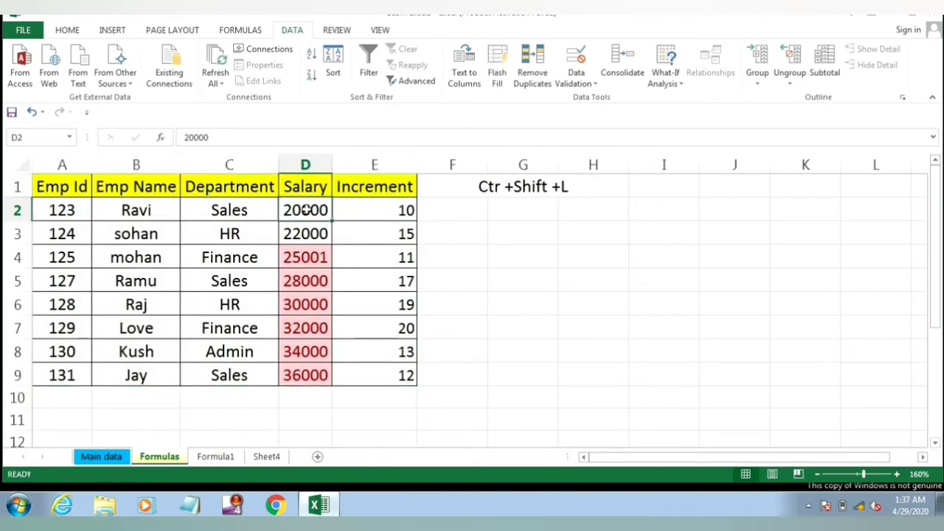
left_click(215, 457)
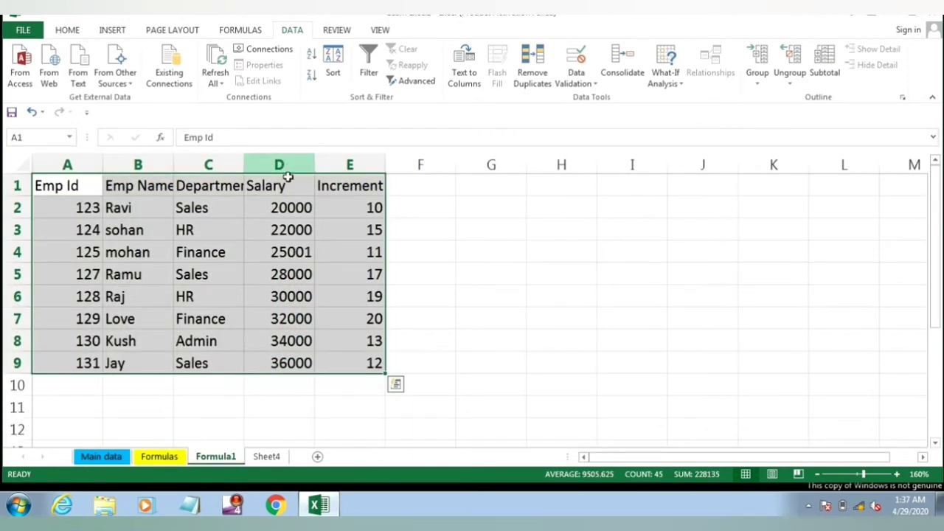
left_click(276, 216)
key("Down")
key("Down")
key("Down")
key("Down")
key("Down")
key("Down")
key("Down")
key("Down")
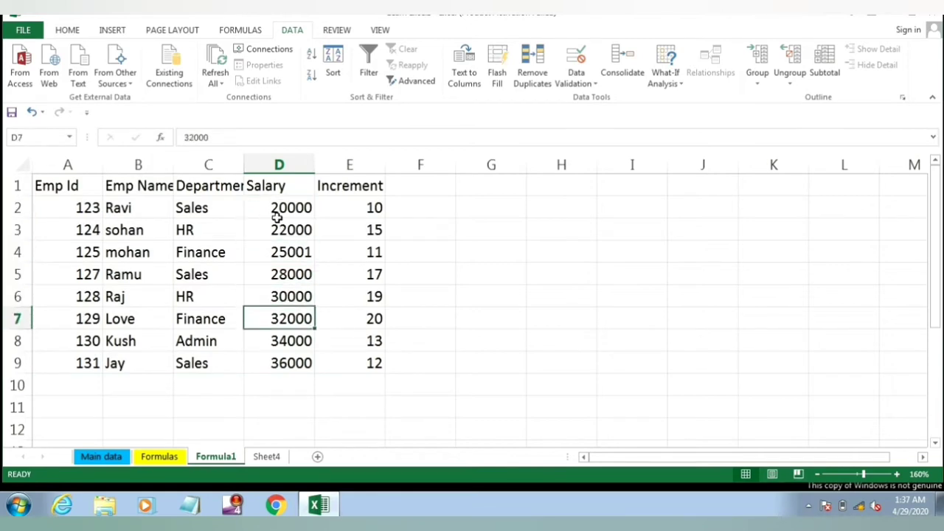
key("Down")
key("Down")
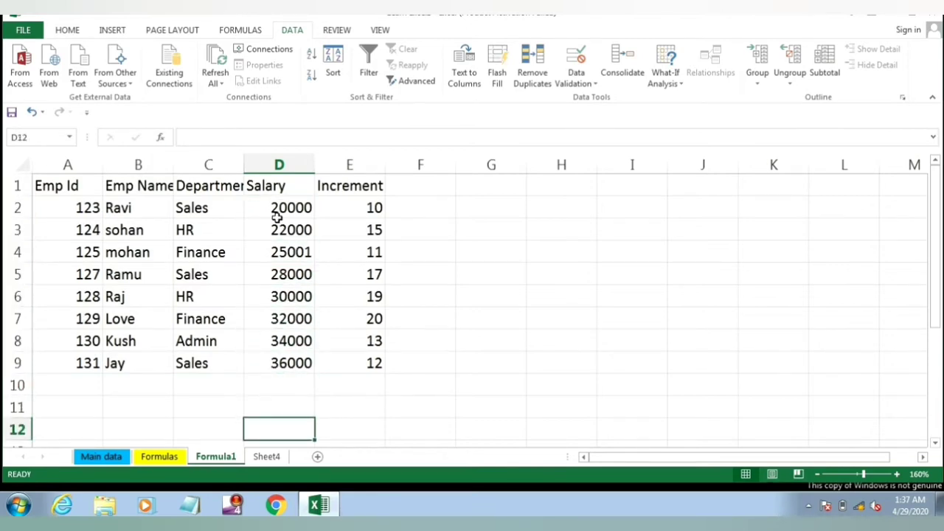
Step: On the Formulas sheet, replace D9's salary with the formula =20000+16000
left_click(163, 458)
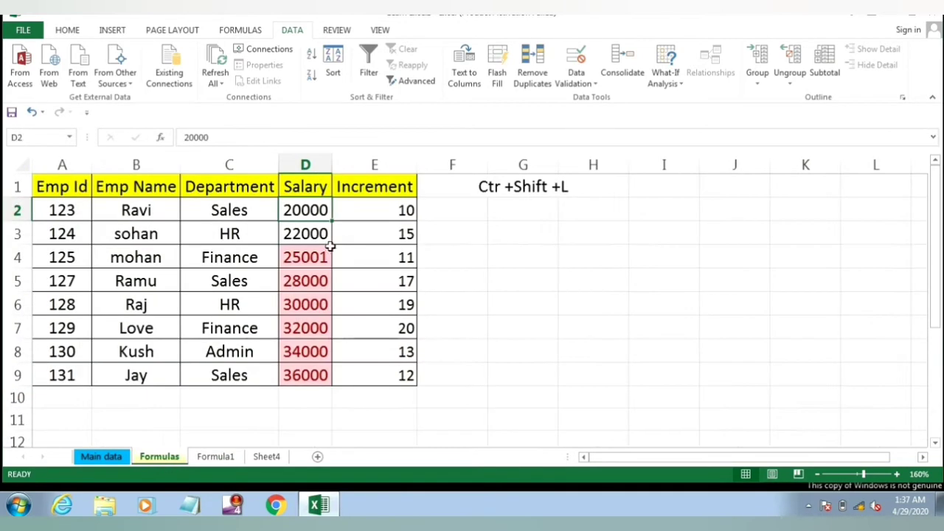
left_click(364, 163)
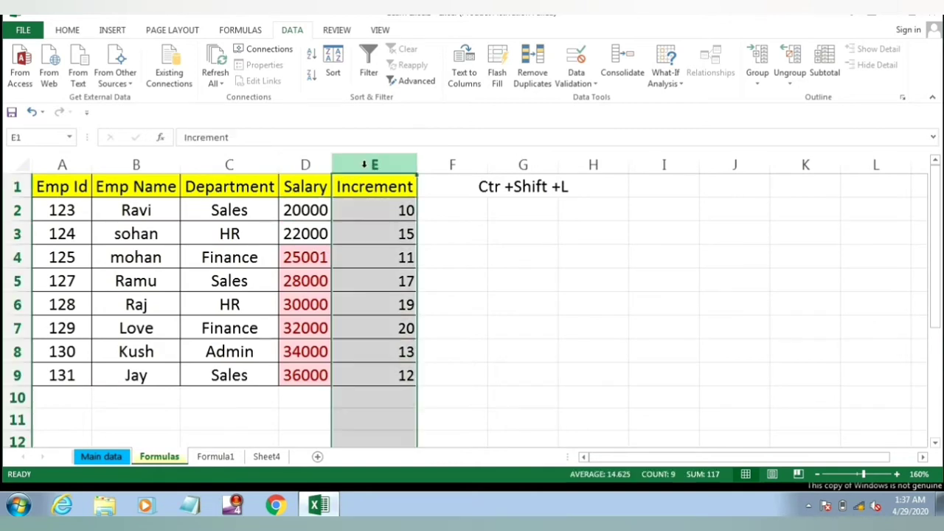
left_click(366, 214)
left_click(378, 353)
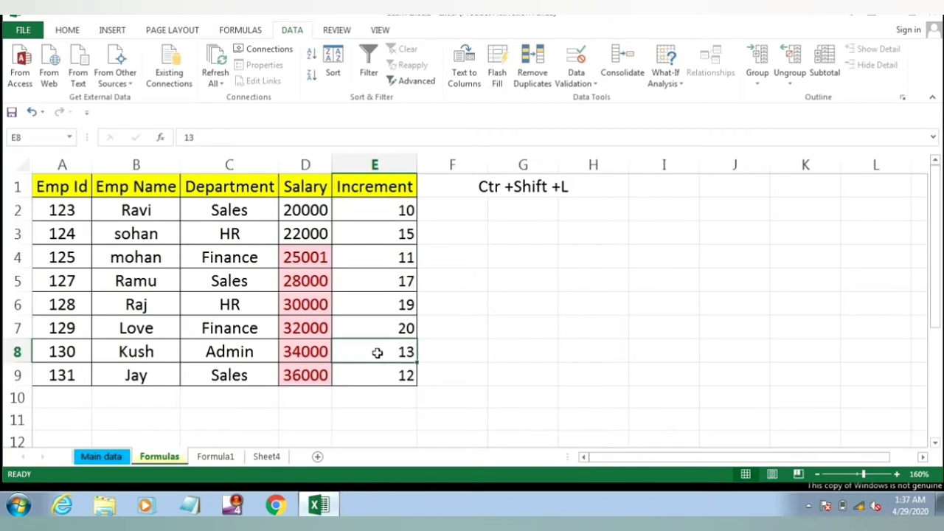
left_click(373, 375)
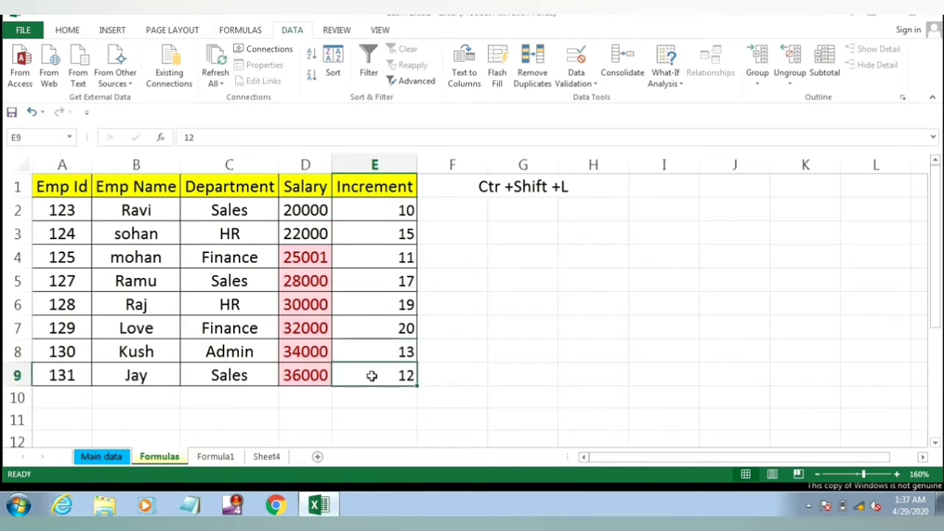
left_click(307, 374)
type("=")
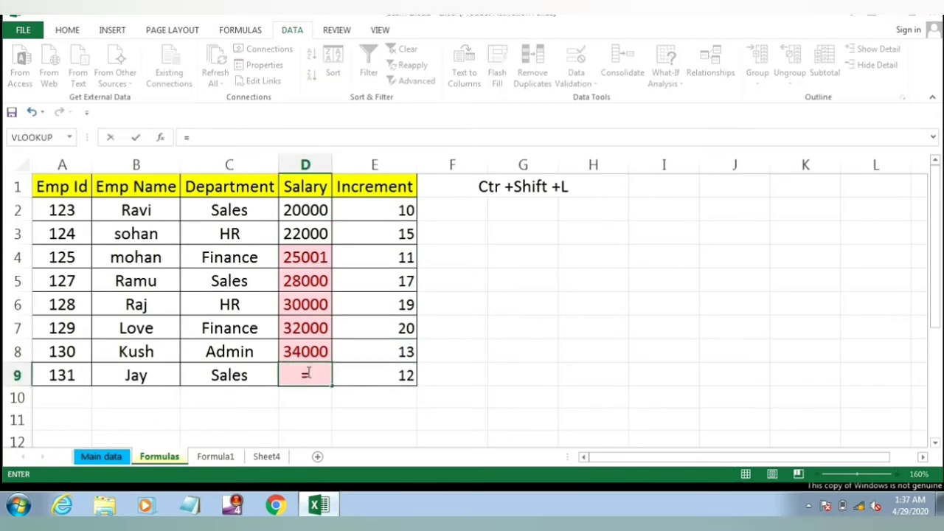
type("200")
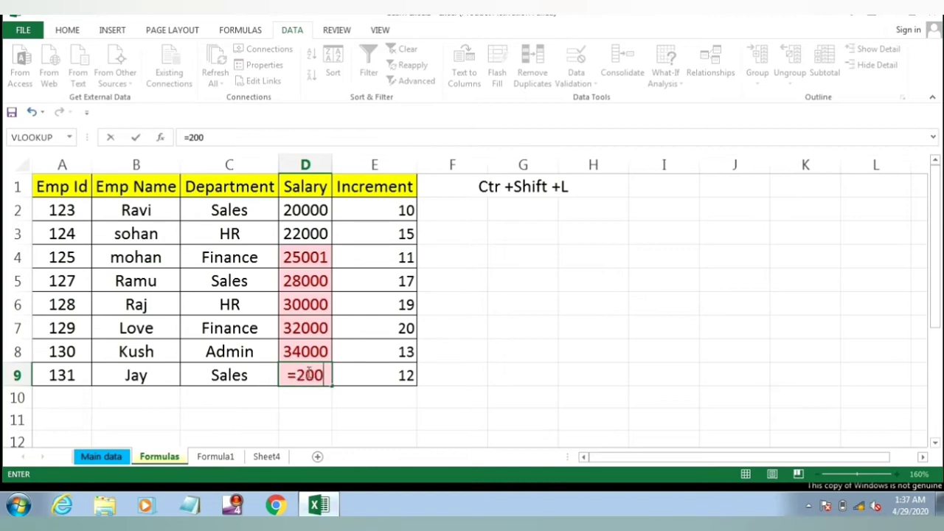
type("00+")
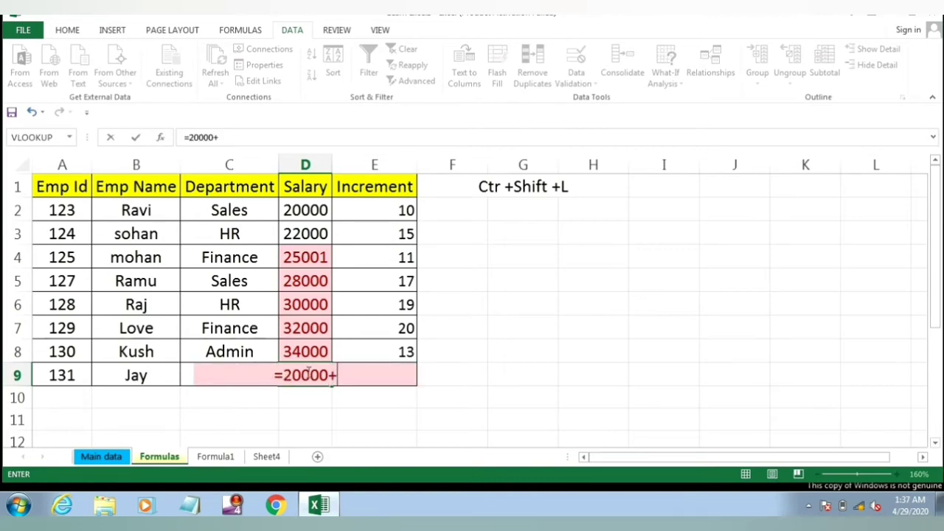
type("16)")
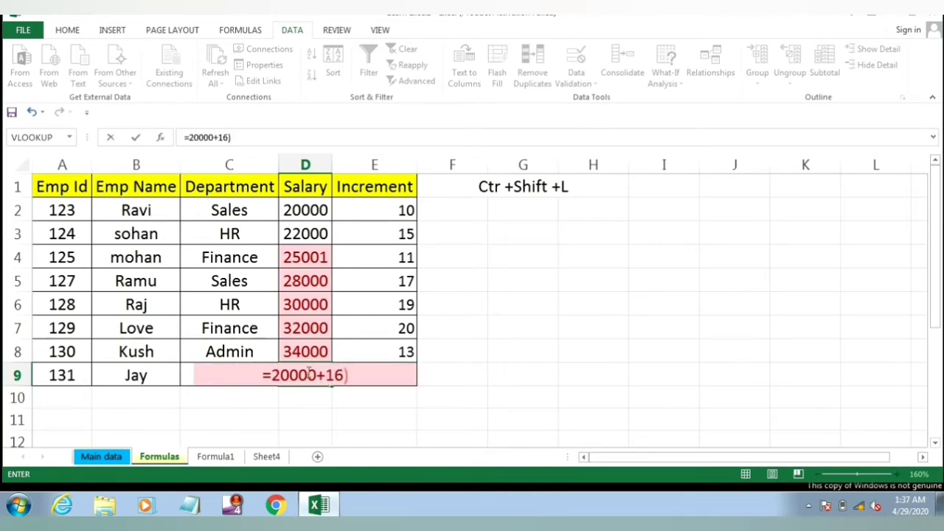
key("BackSpace")
type("000")
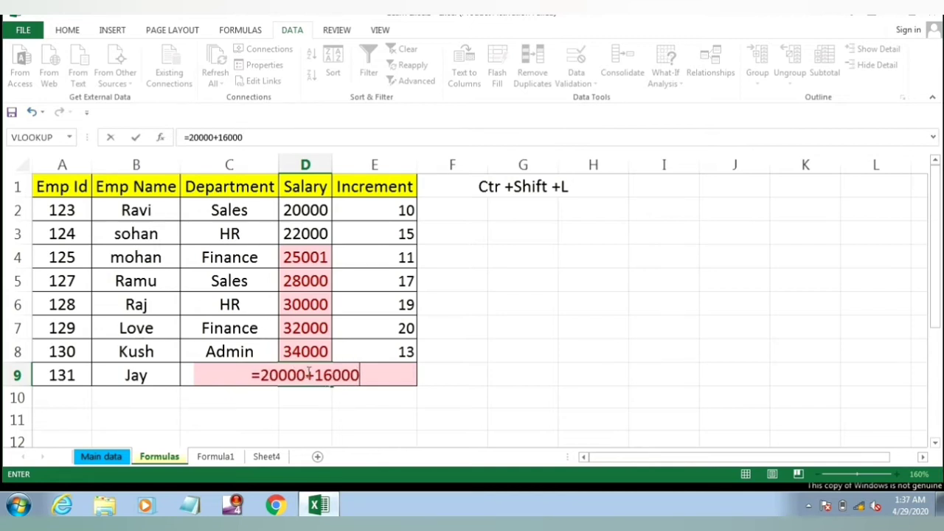
key("Return")
left_click(307, 373)
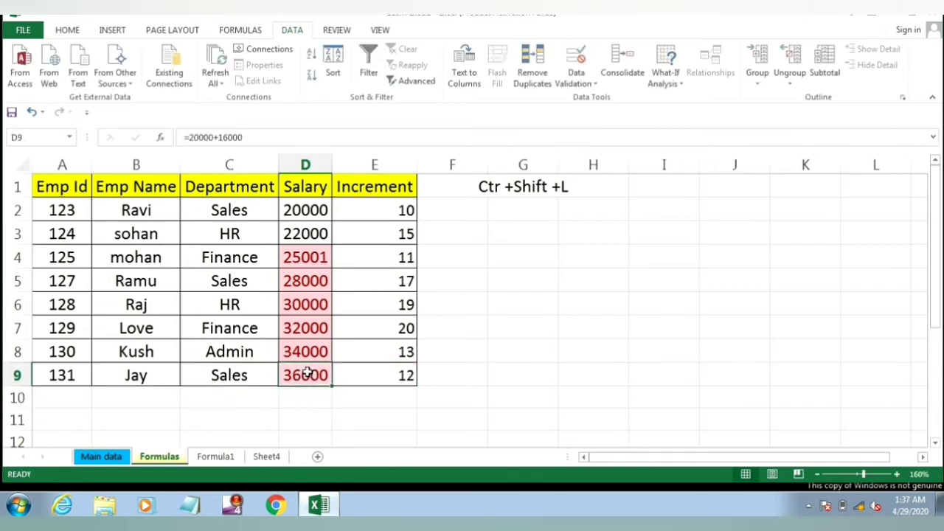
key("ctrl+Up")
Step: Copy A1:E9 from Formulas and paste it with formatting into Formula1 at A1
key("ctrl+Left")
key("ctrl+shift+Right")
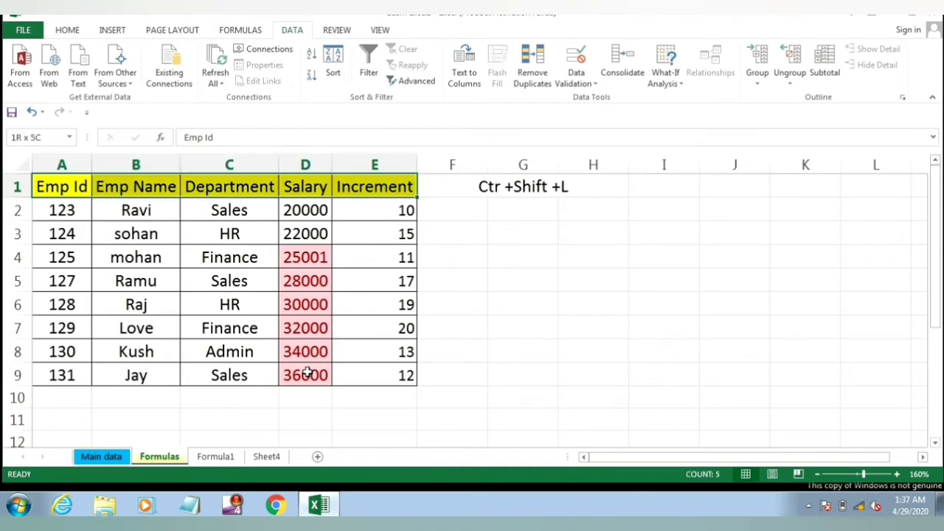
key("shift+Down")
key("shift+Down")
key("shift+Down")
key("shift+Down")
key("shift+Down")
key("shift+Down")
key("shift+Down")
key("shift+Down")
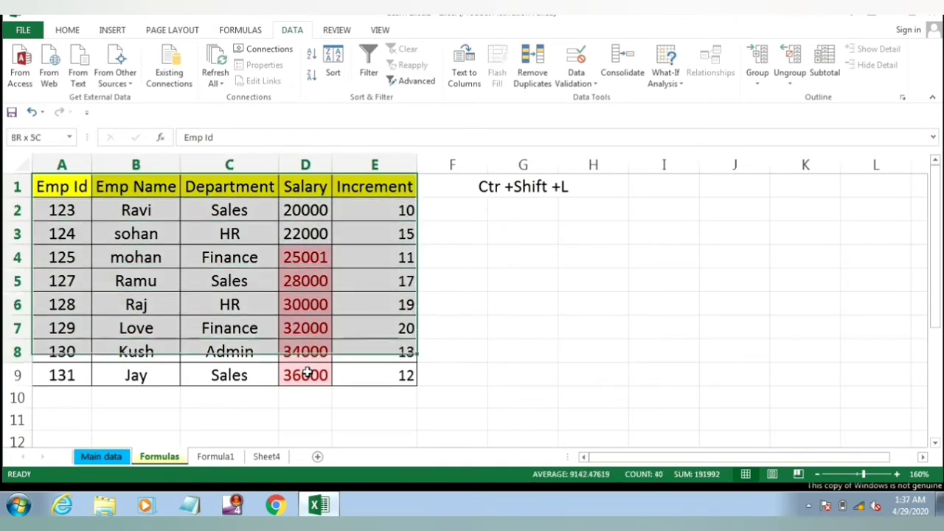
key("ctrl+c")
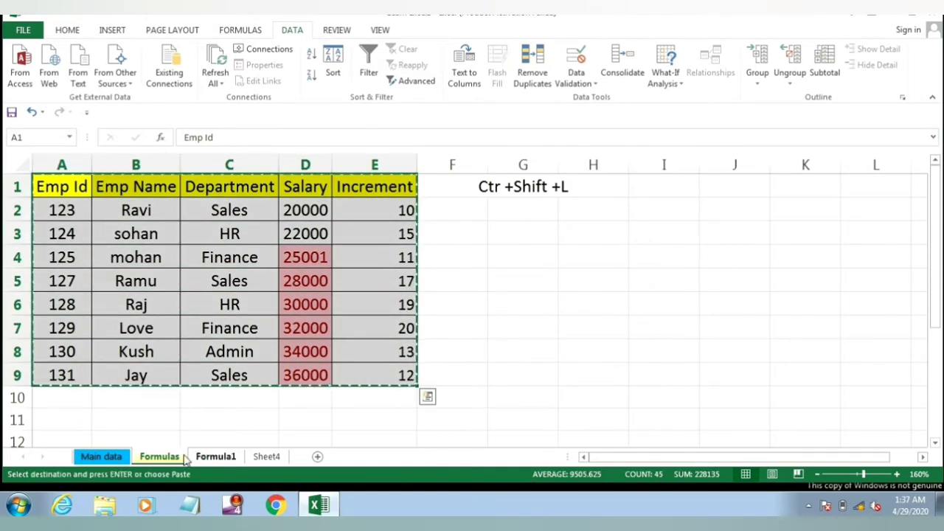
left_click(214, 461)
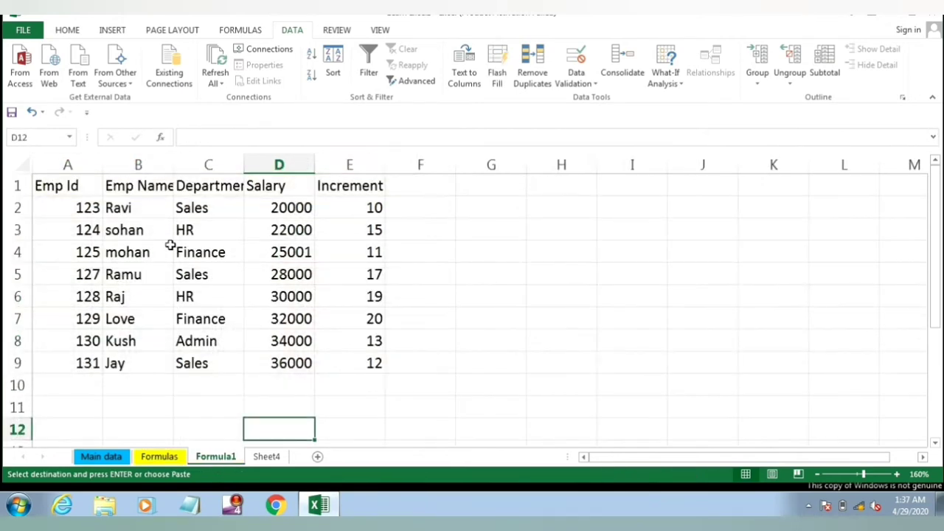
key("ctrl+Up")
key("ctrl+Up")
key("ctrl+Left")
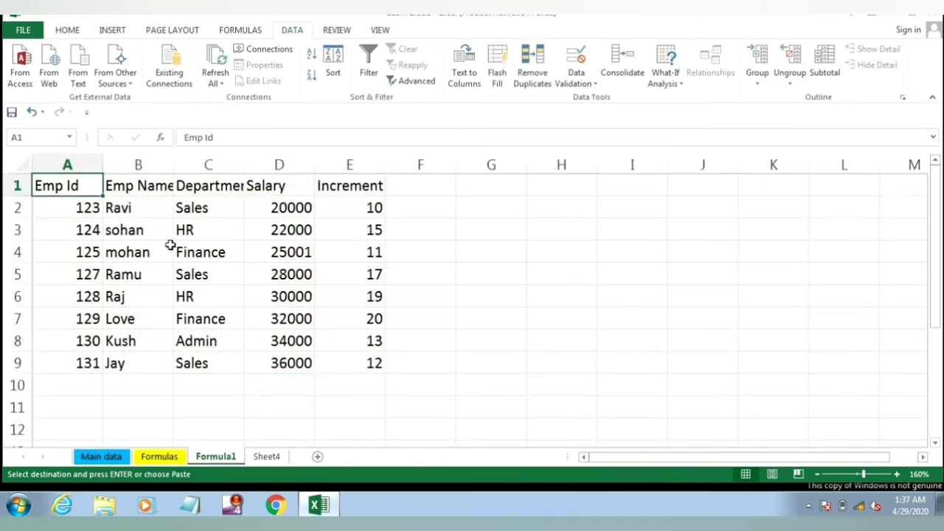
key("ctrl+v")
key("Right")
key("Right")
key("Right")
key("ctrl")
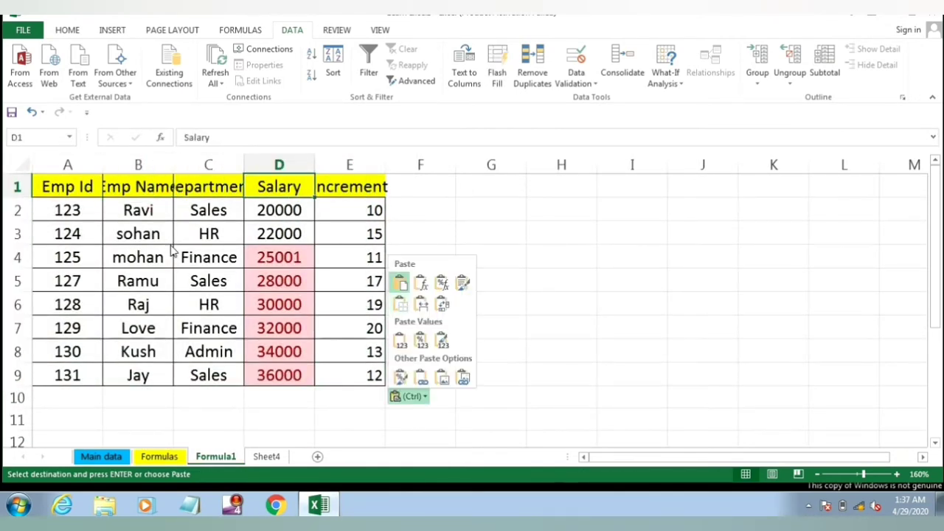
left_click(286, 358)
left_click(281, 373)
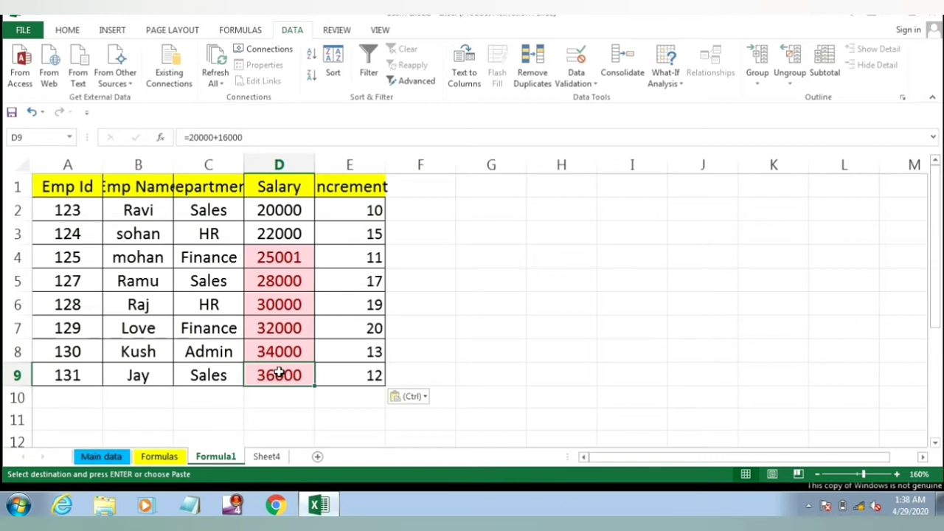
Step: Undo the formatted paste and clear A1:E9 on Formula1
key("ctrl+z")
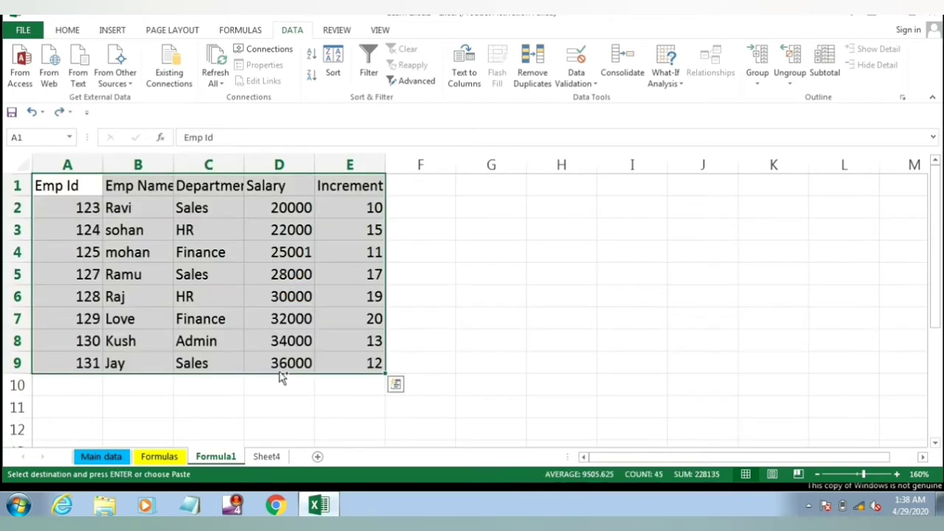
key("ctrl+Page_Up")
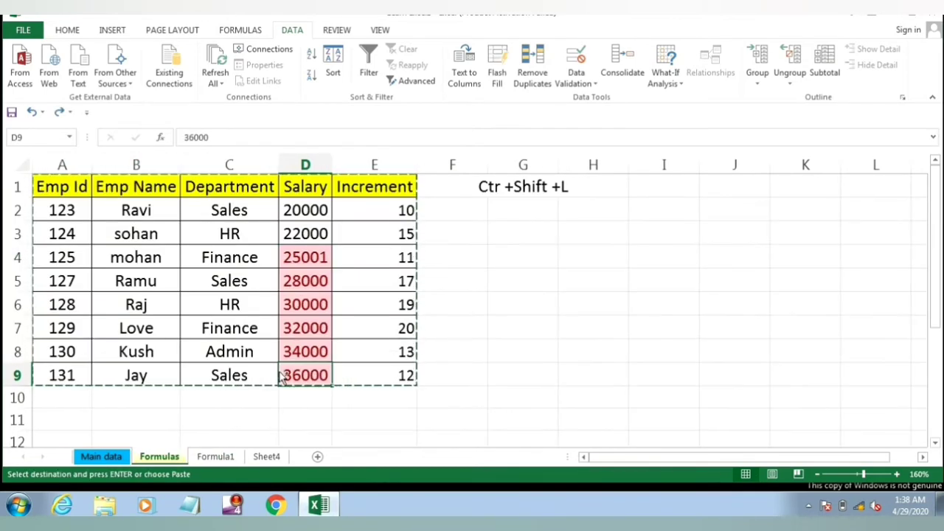
key("ctrl+Up")
key("ctrl+Left")
key("ctrl+shift+Right")
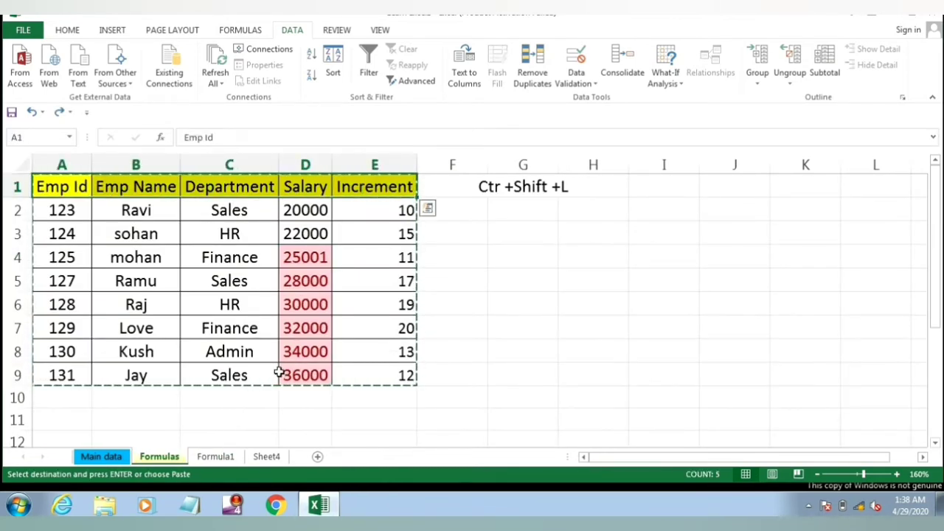
key("shift+Down")
key("shift+Down")
key("shift+Down")
key("shift+Down")
key("shift+Down")
key("shift+Down")
key("shift+Down")
key("shift+Down")
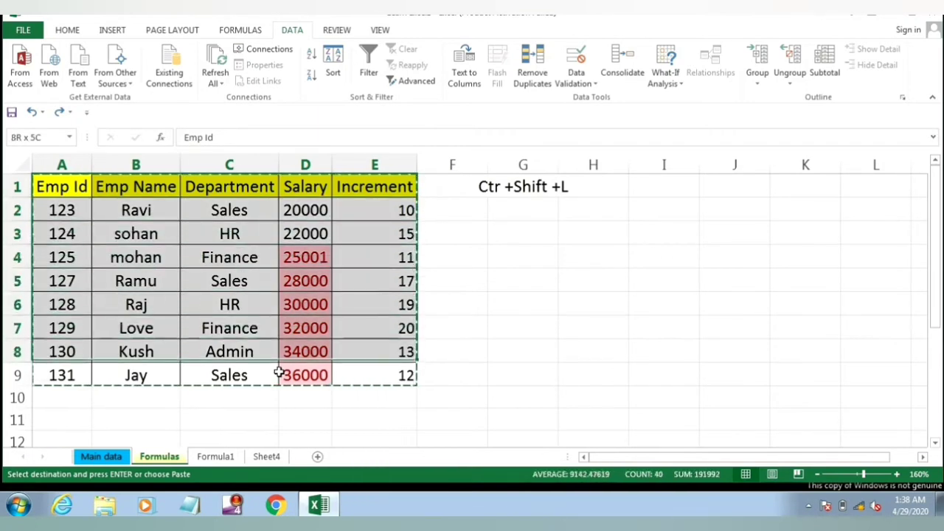
left_click(216, 457)
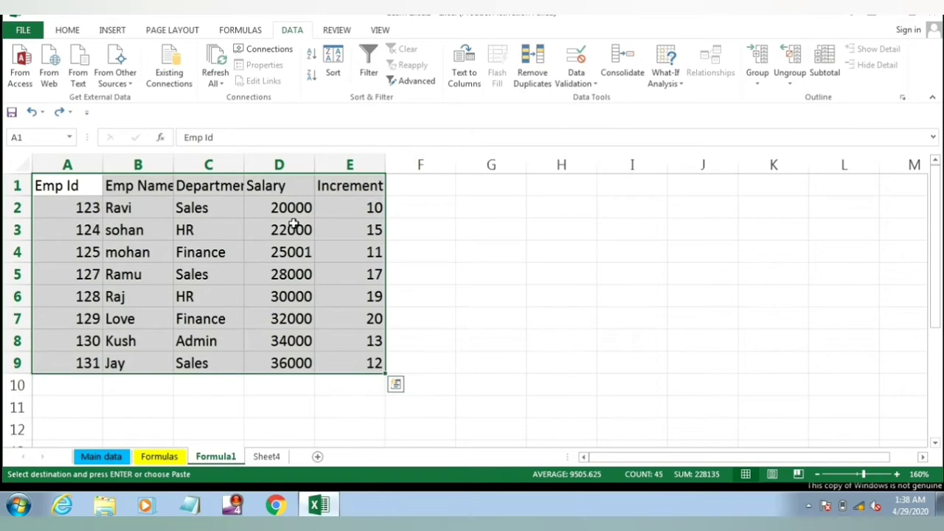
key("Delete")
Step: Copy the Formulas table and paste it into Formula1 A1 as Values via Ctrl+Alt+V
key("ctrl+Home")
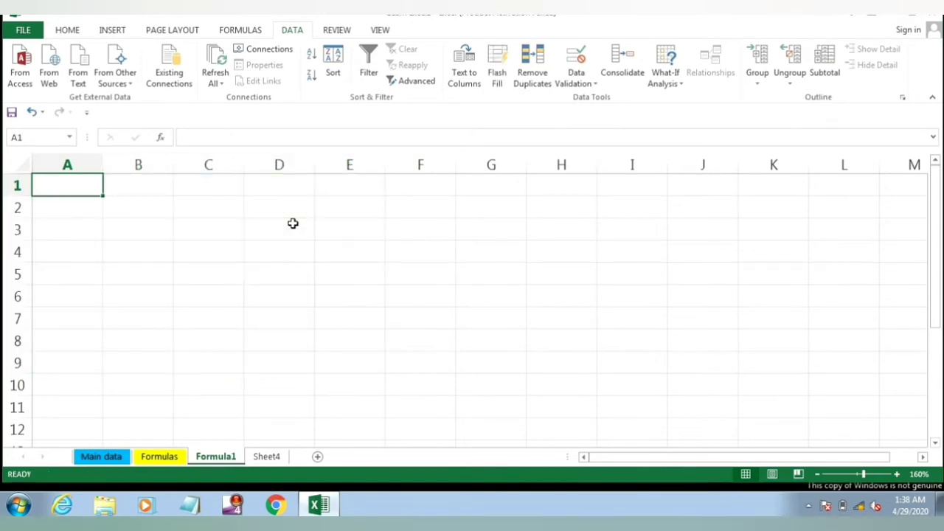
left_click(158, 457)
key("ctrl+c")
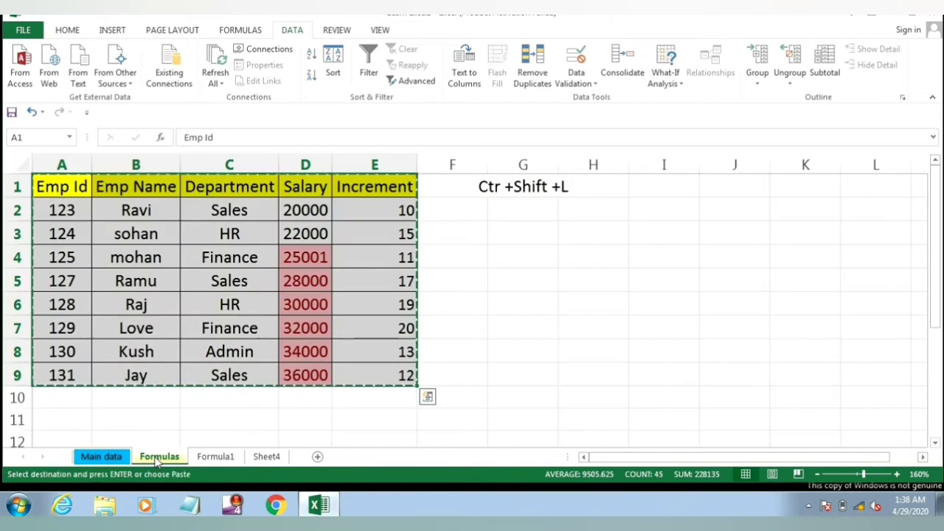
left_click(212, 458)
key("ctrl+alt+v")
key("v")
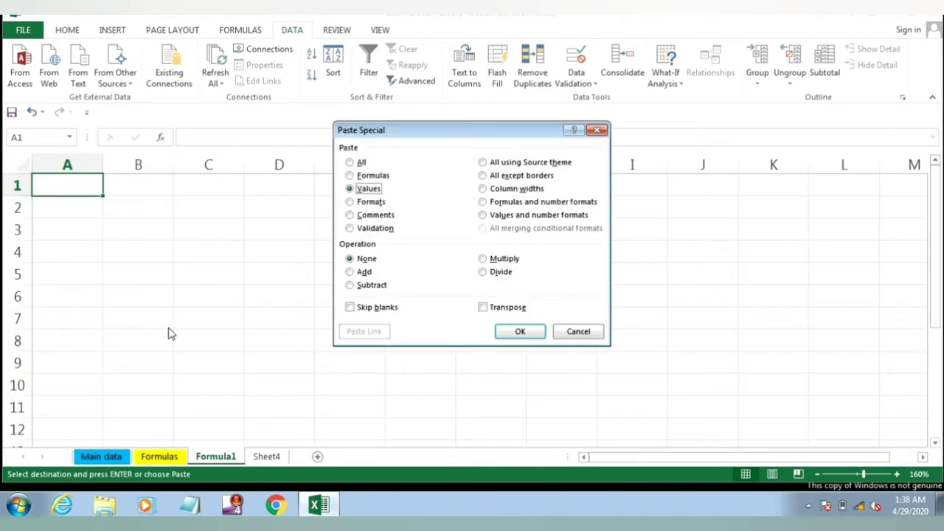
key("Return")
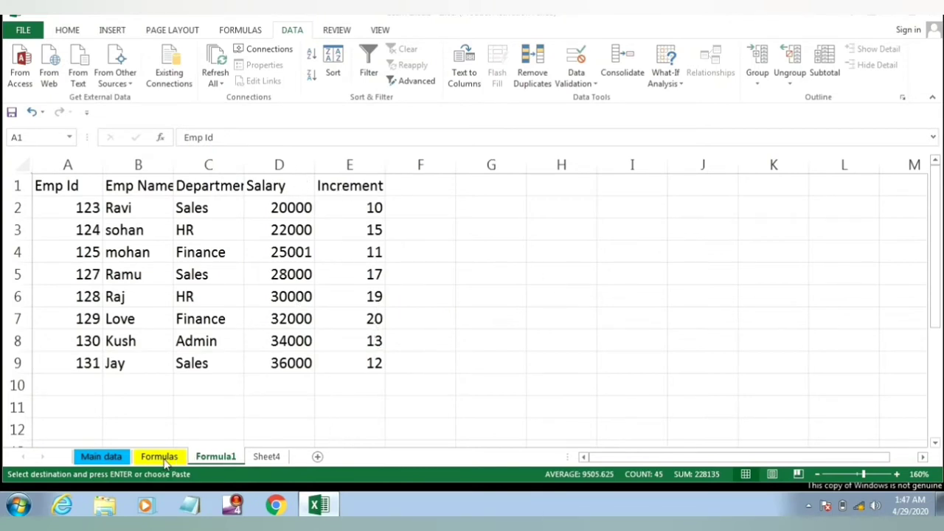
key("ctrl+v")
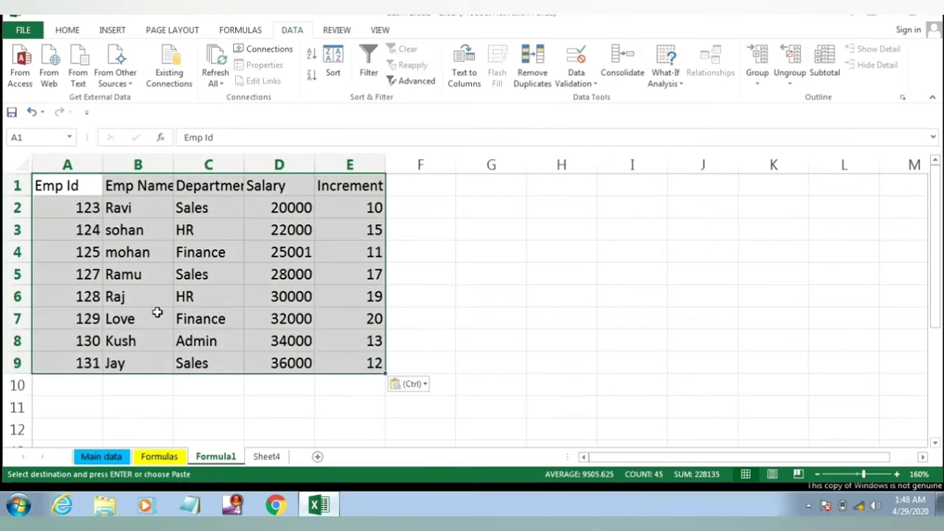
Step: Paste the table with source formatting at H1 on Formula1, verify 36000 in K9, then return to Formulas
left_click(159, 458)
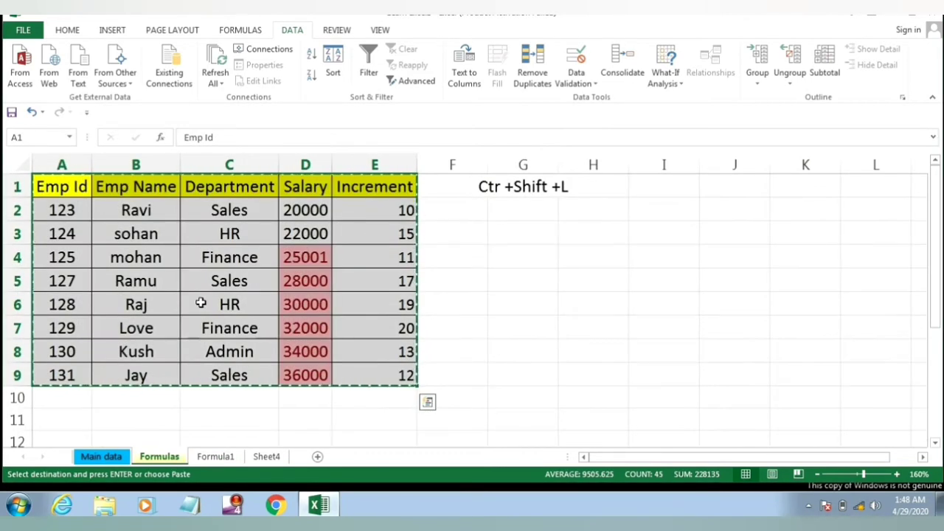
left_click(222, 457)
left_click(542, 183)
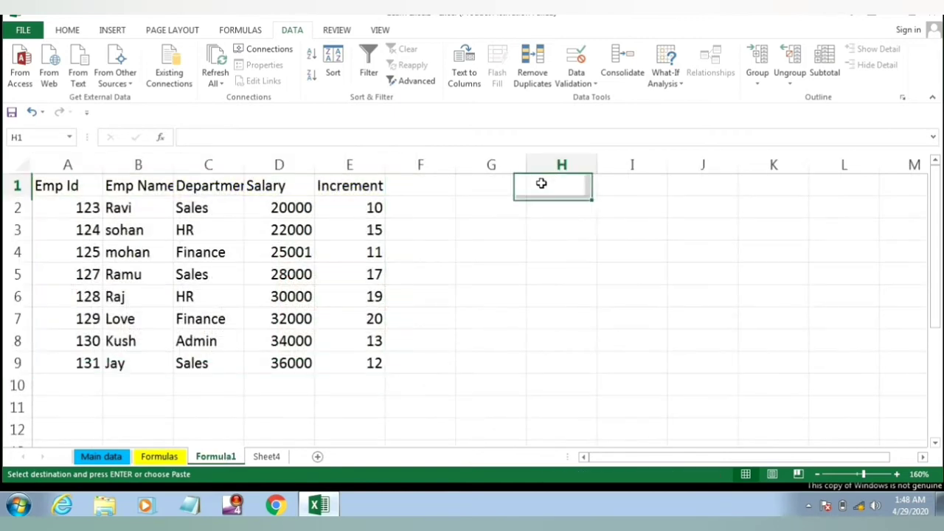
right_click(541, 183)
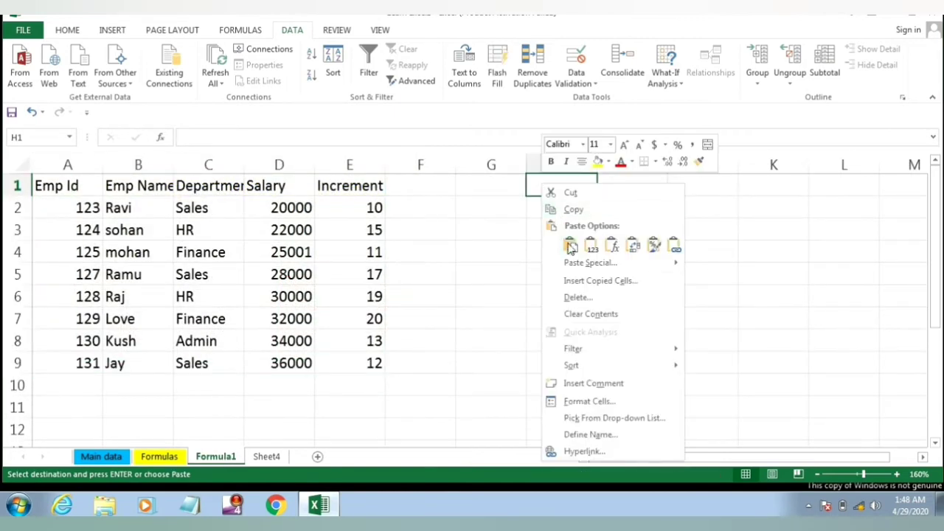
mouse_move(576, 266)
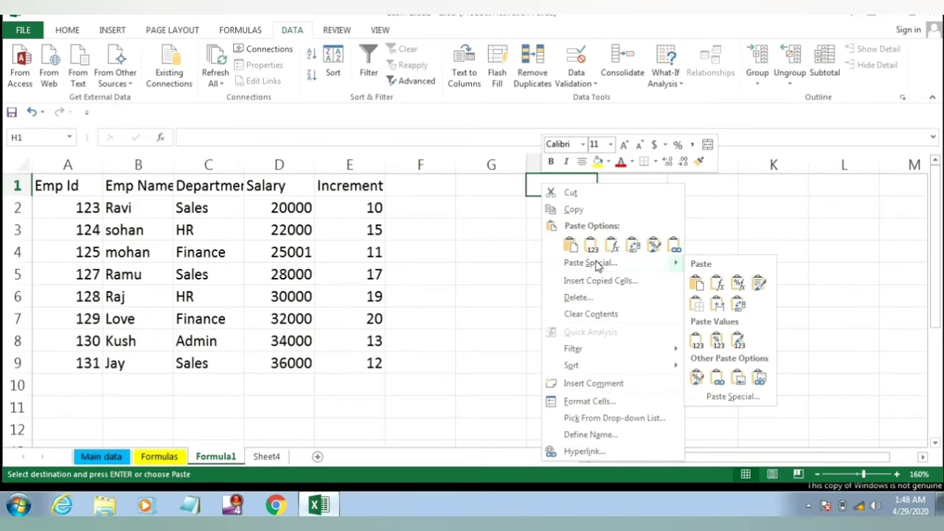
left_click(568, 245)
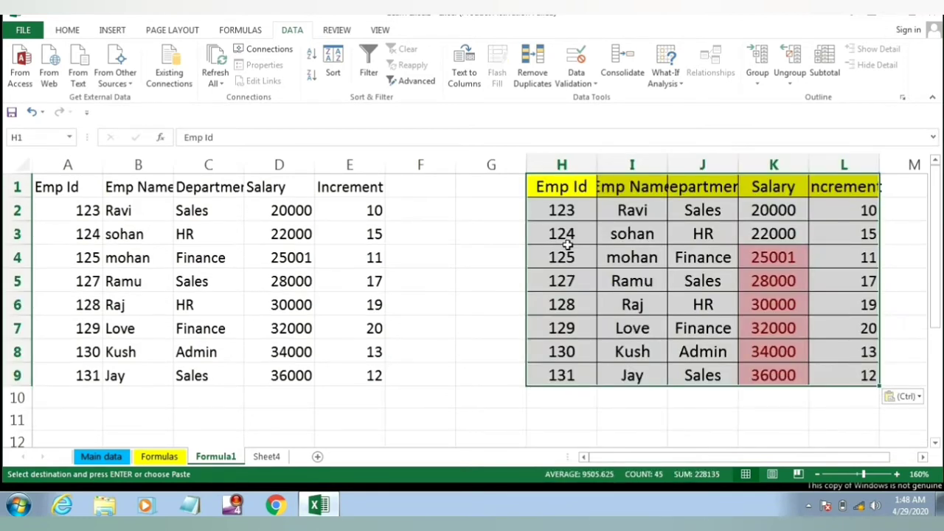
left_click(780, 378)
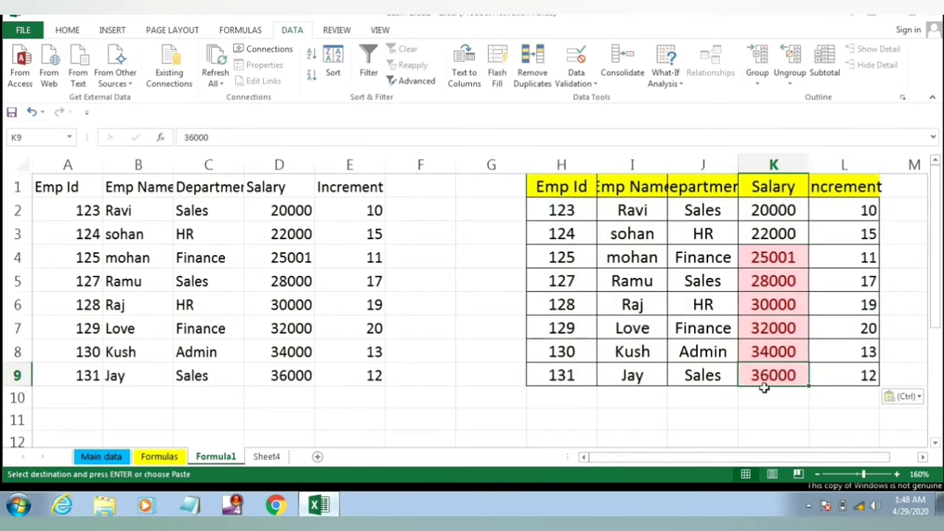
left_click(159, 457)
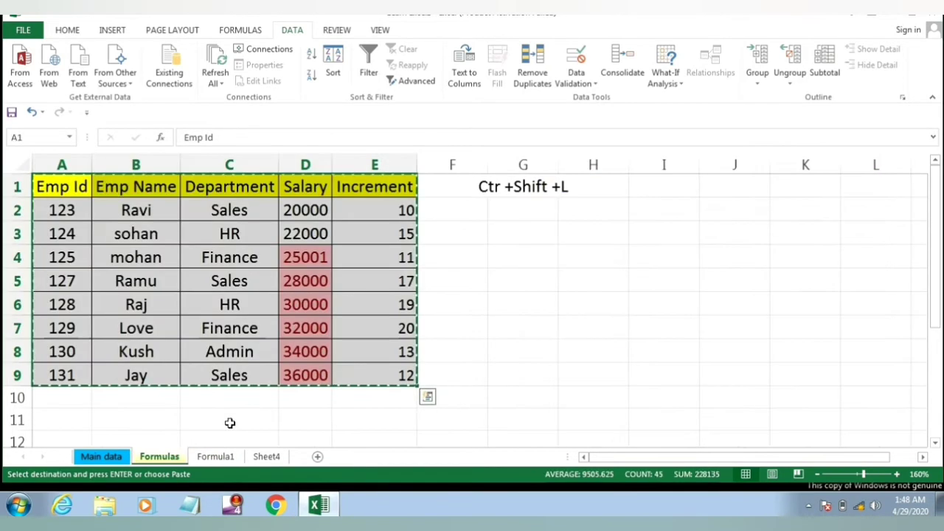
Step: On Formula1, undo the formatted paste and re-paste the table into H1:L9 as values only
left_click(301, 375)
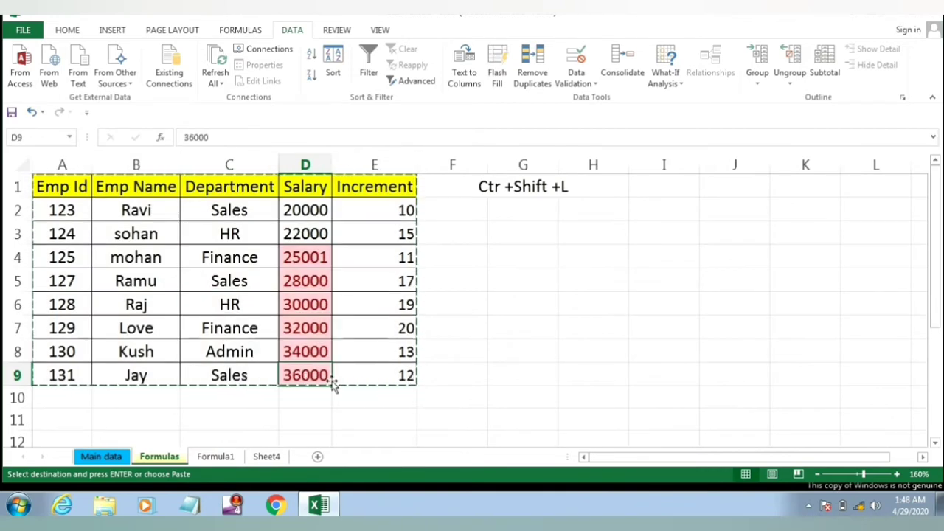
left_click(214, 456)
key("ctrl+z")
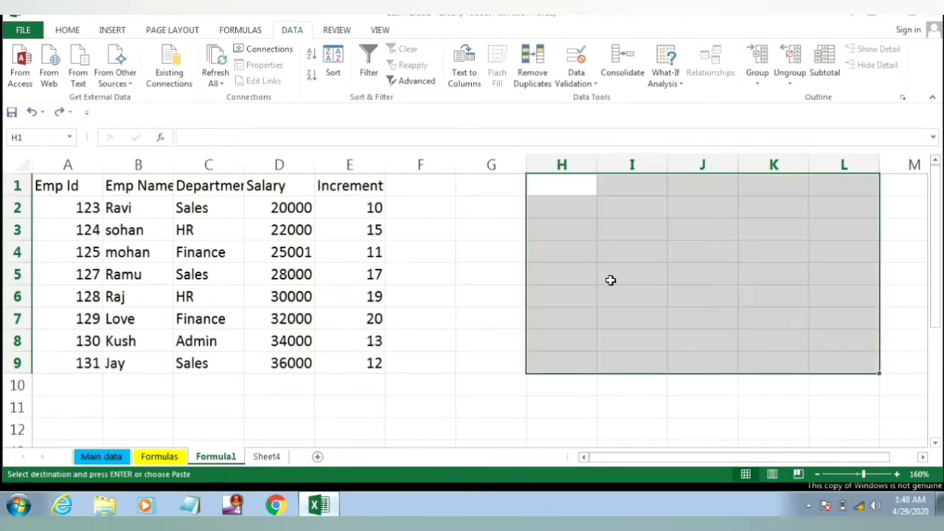
right_click(555, 191)
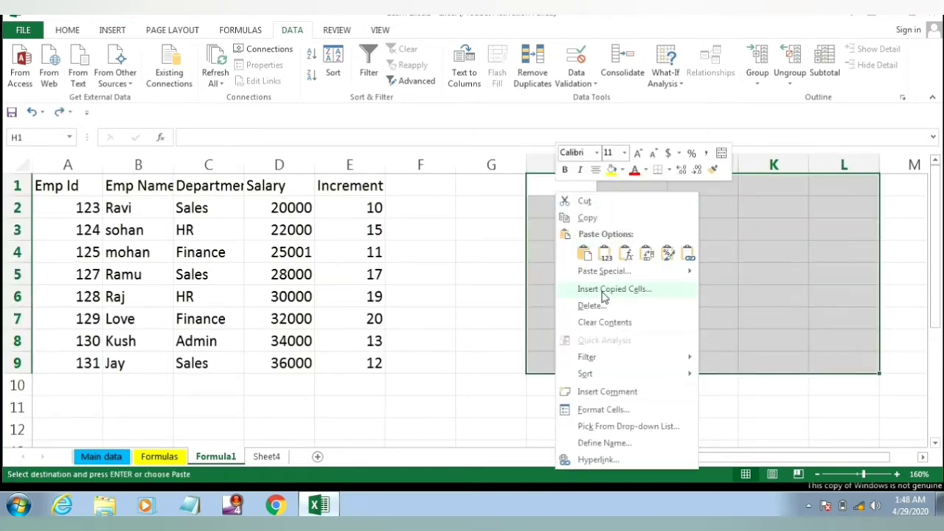
mouse_move(611, 273)
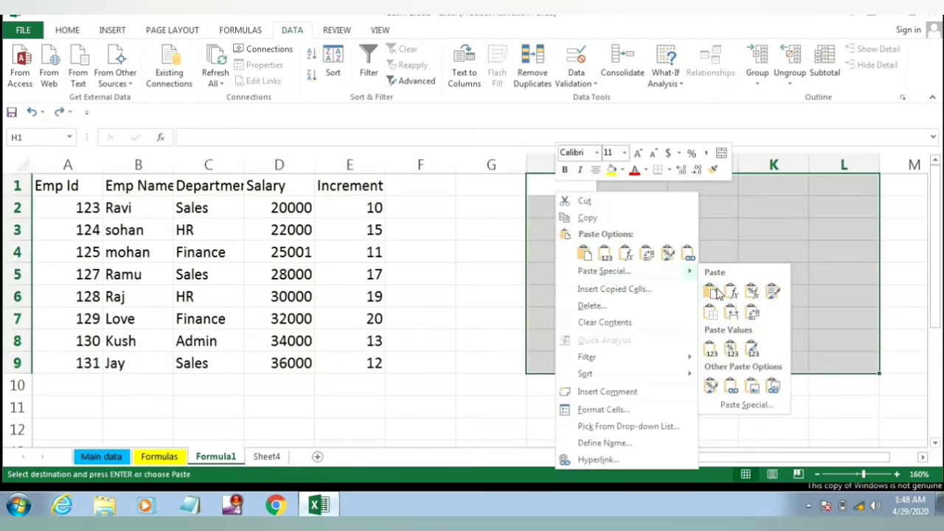
left_click(712, 352)
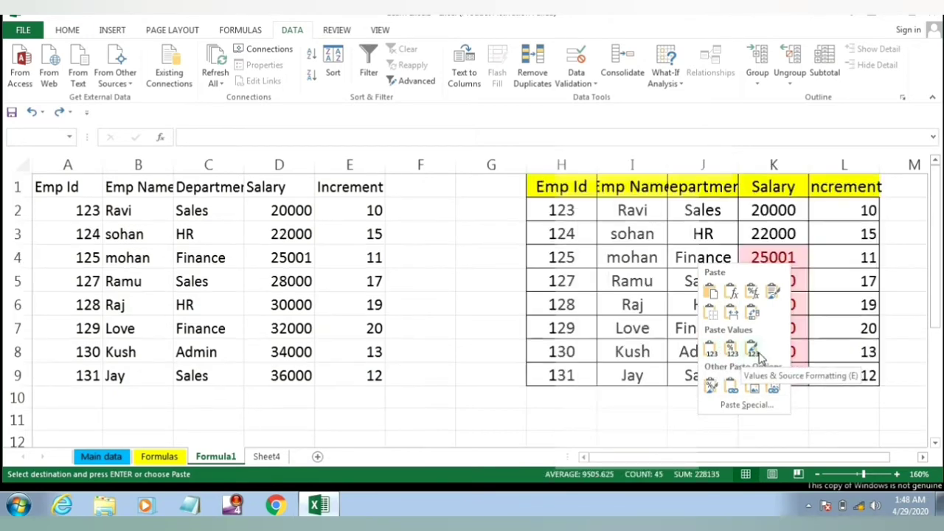
left_click(711, 352)
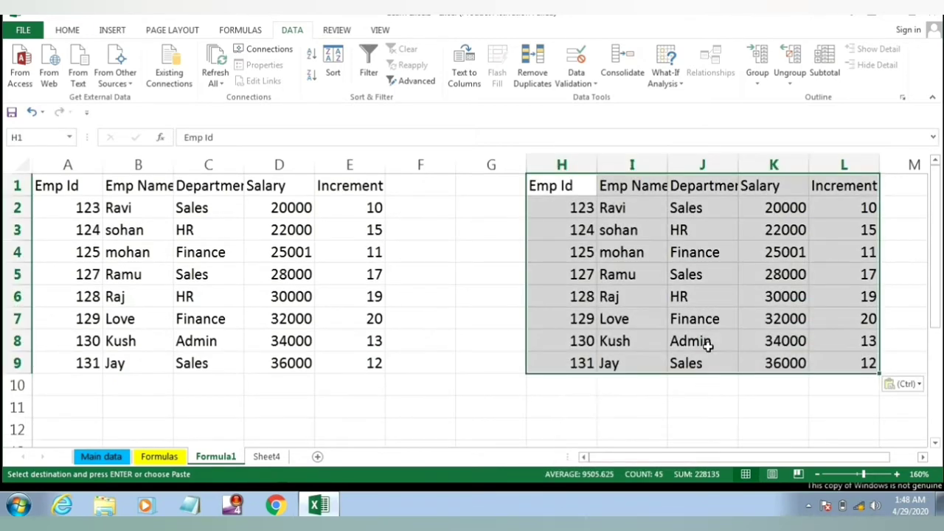
Step: Select the copied block H1:L9 and clear it, leaving only the A1:E9 table
left_click(567, 218)
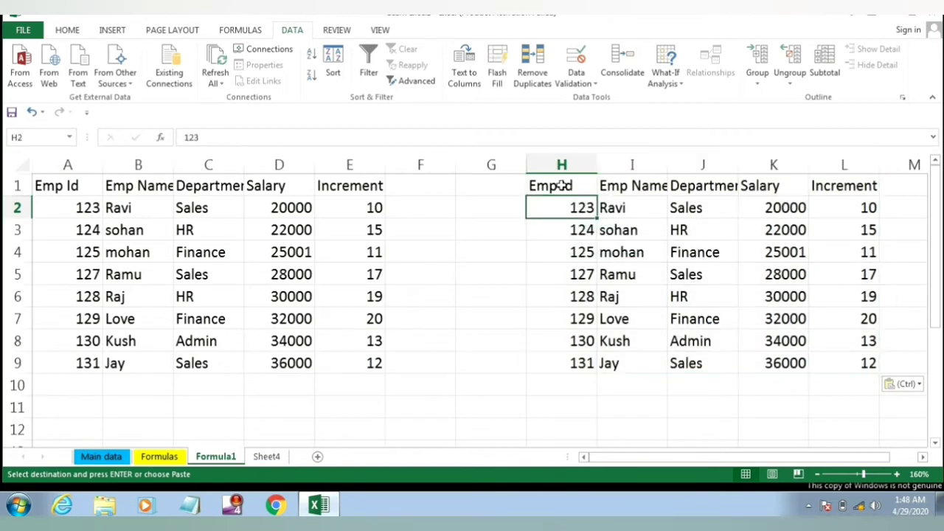
left_click_drag(557, 186, 812, 353)
left_click(834, 361)
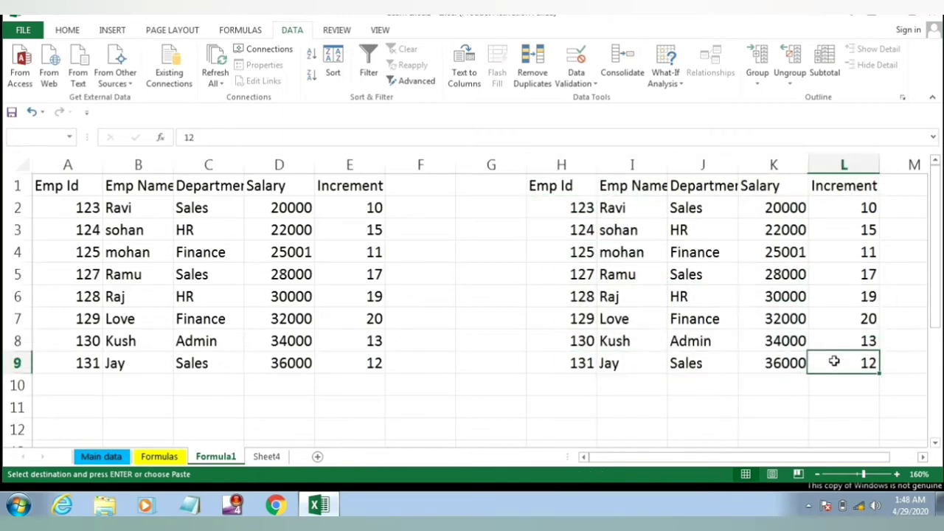
left_click(563, 182)
left_click_drag(562, 183, 720, 303)
key("Escape")
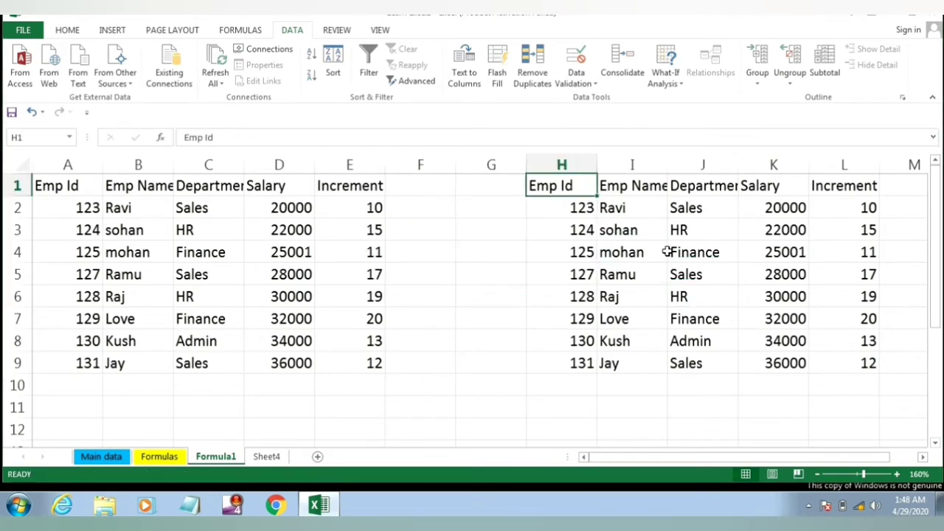
key("shift+Right")
key("shift+Right")
key("shift+Right")
key("shift+Right")
key("shift+Down")
key("ctrl+q")
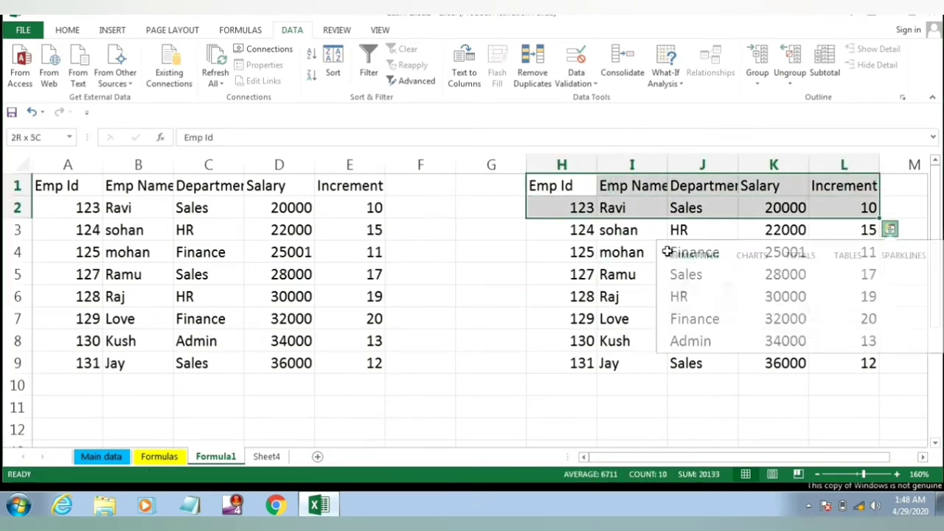
key("Escape")
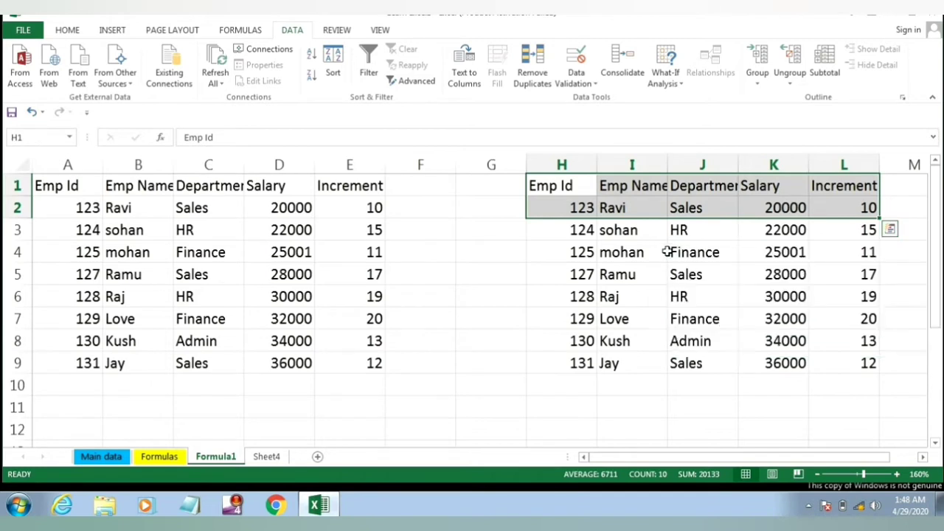
key("shift+Down")
key("shift+Down")
key("shift+Down")
key("shift+Down")
key("shift+Down")
key("shift+Down")
key("shift+Down")
key("shift+Down")
key("shift+Up")
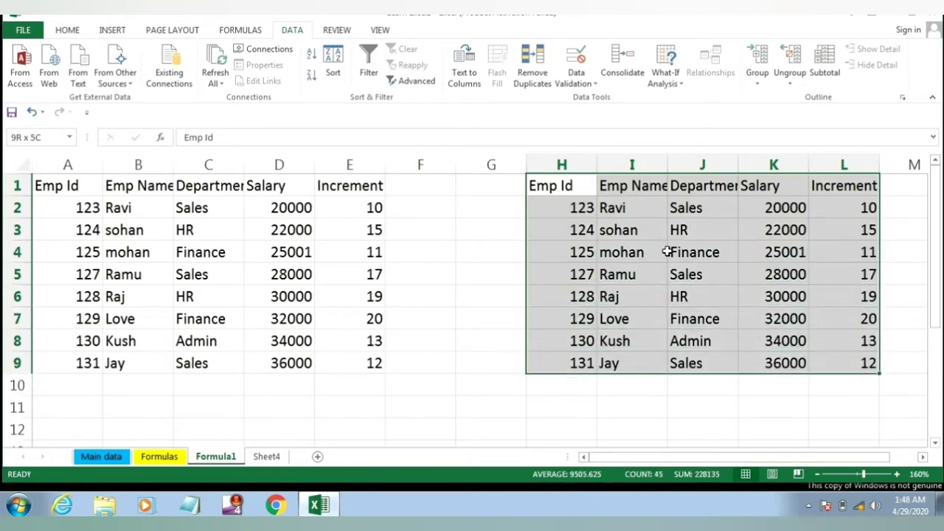
key("Delete")
left_click(561, 178)
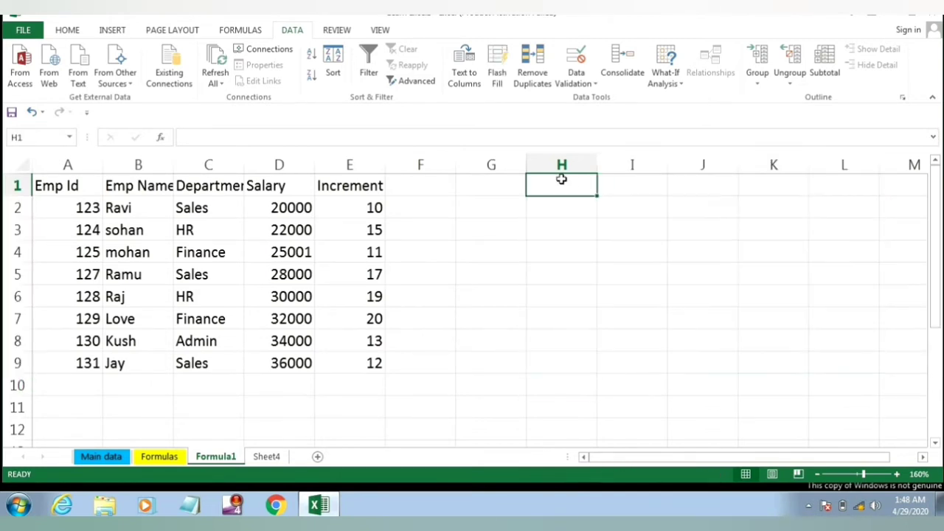
Step: Enter the shortcut note 'Alt+E+S+V' in cell H1 beside the employee table
type("Alt+E+S+V")
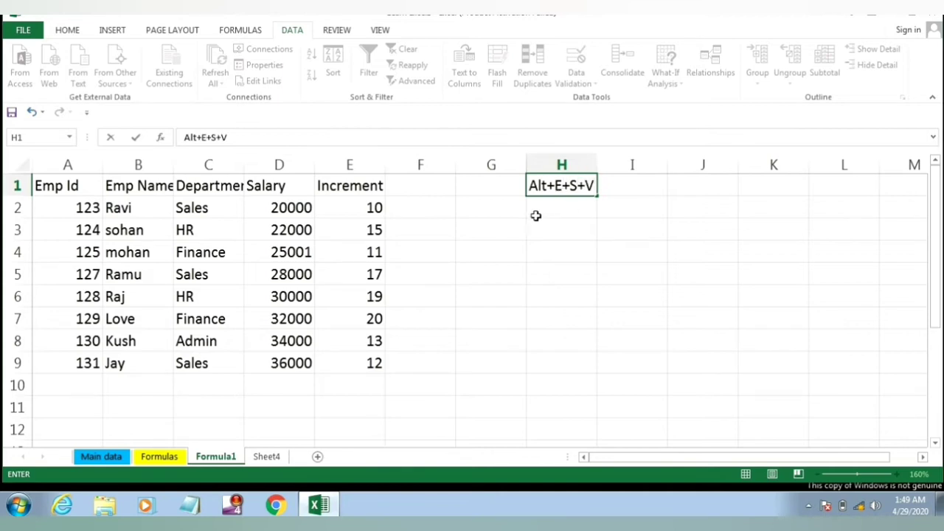
left_click(535, 214)
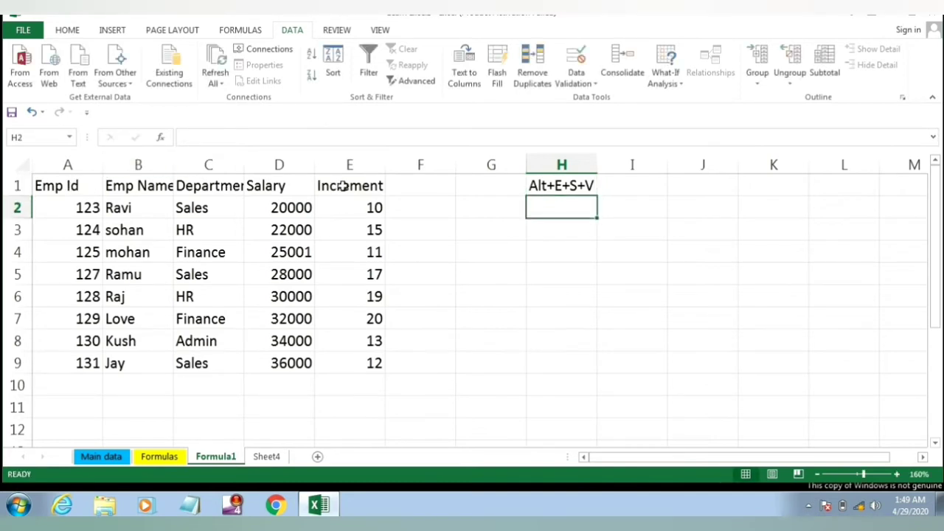
left_click(343, 186)
Step: Copy Formula1's A1:E9 table and paste it over itself as values only with Alt+E+S
left_click_drag(85, 185, 367, 354)
key("ctrl+c")
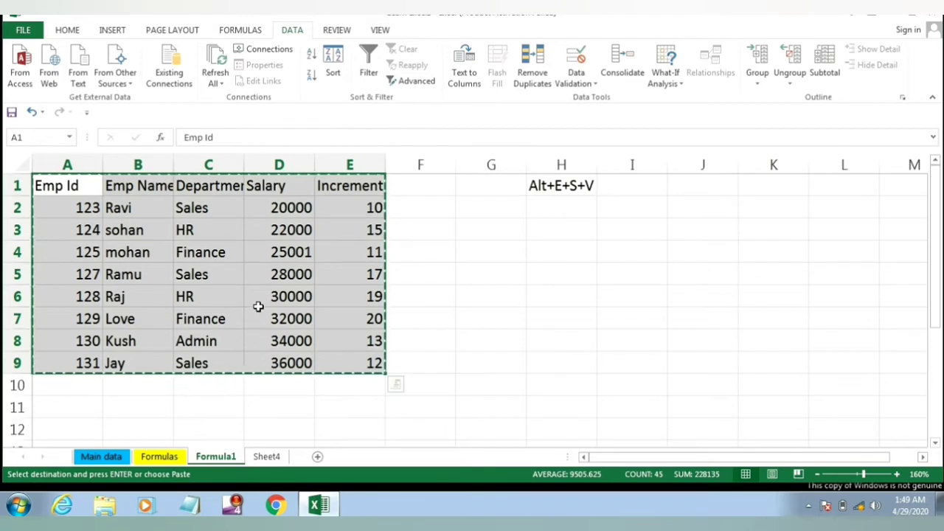
key("alt")
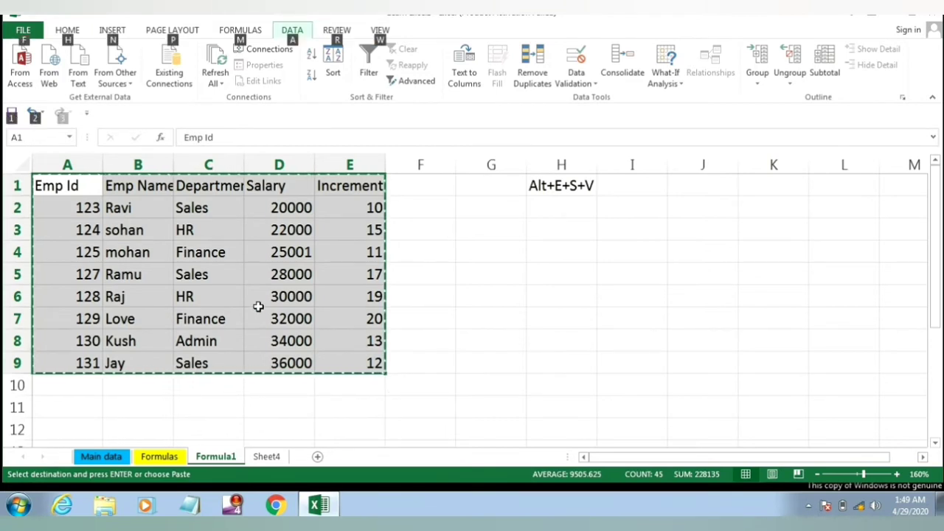
key("e")
key("s")
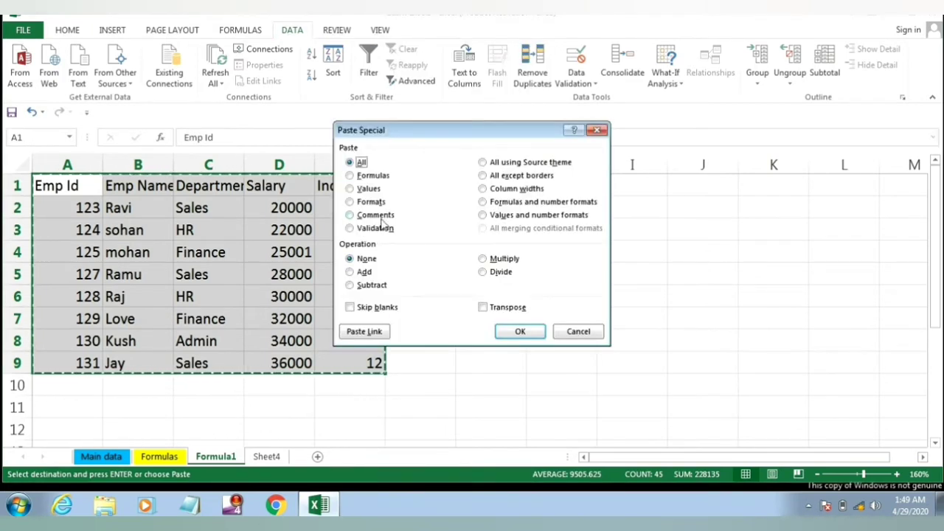
left_click(351, 190)
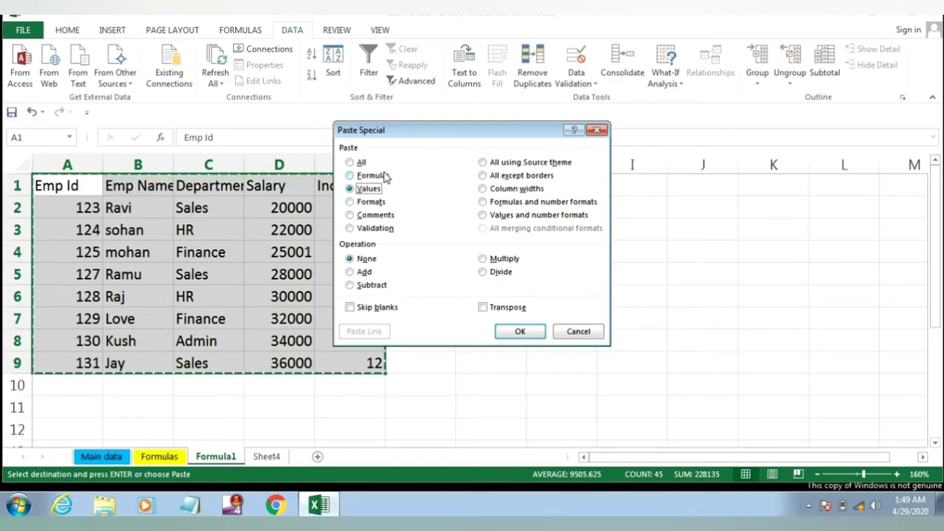
left_click(518, 331)
left_click(321, 247)
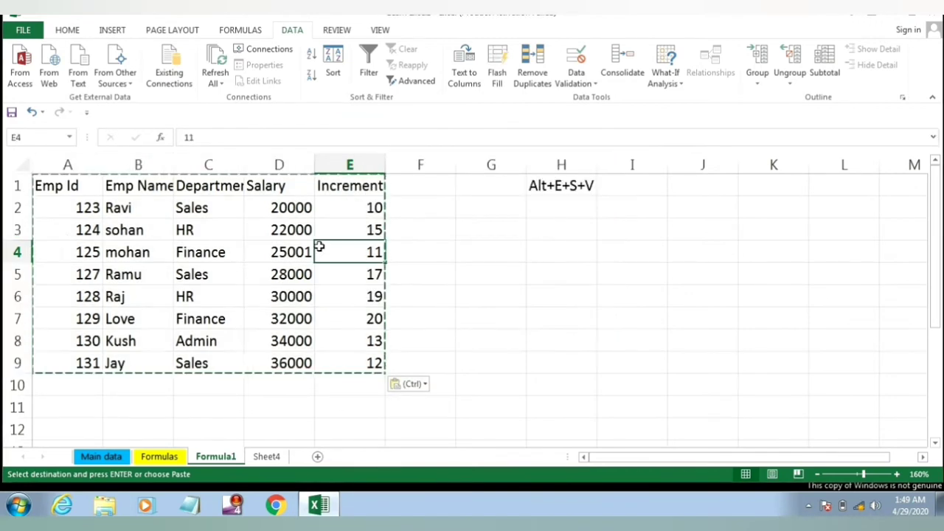
Step: Clear the contents of the A1:E9 table on Formula1
left_click(216, 456)
left_click_drag(62, 182, 352, 371)
key("Delete")
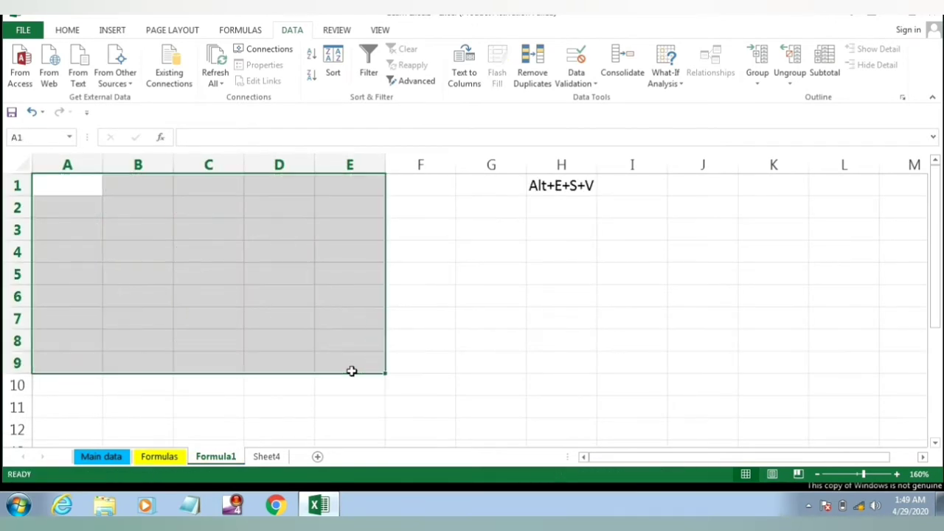
left_click(228, 296)
Step: On Formulas, set salary D9 to =12000+24000 and copy the whole A1:E9 table
left_click(170, 456)
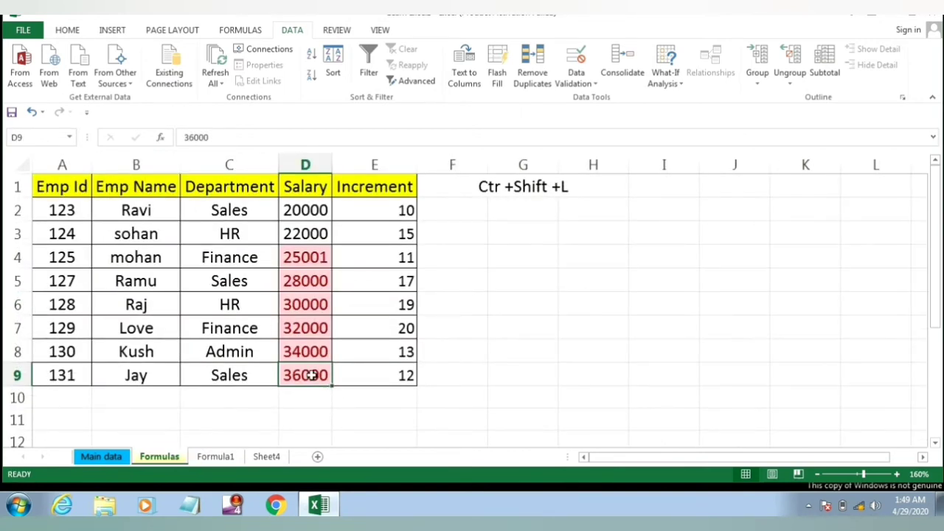
type("=1")
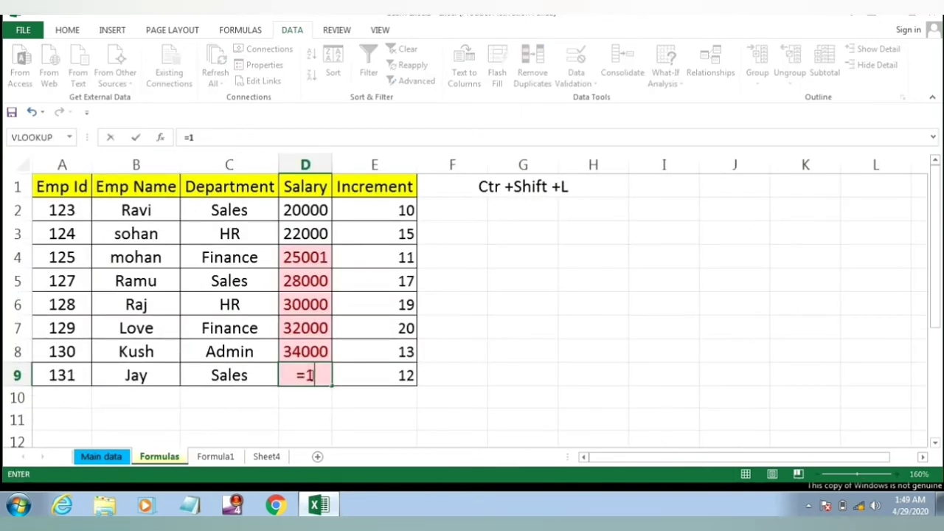
type("200")
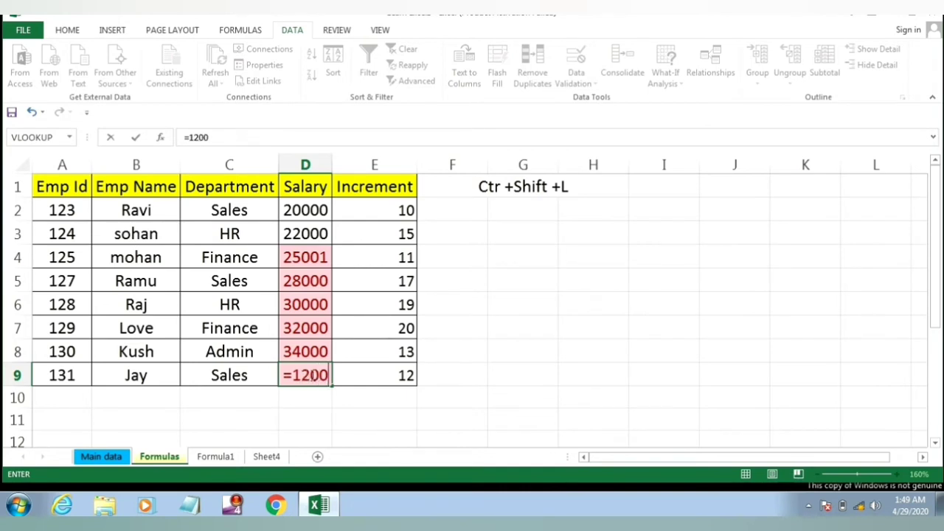
type("0")
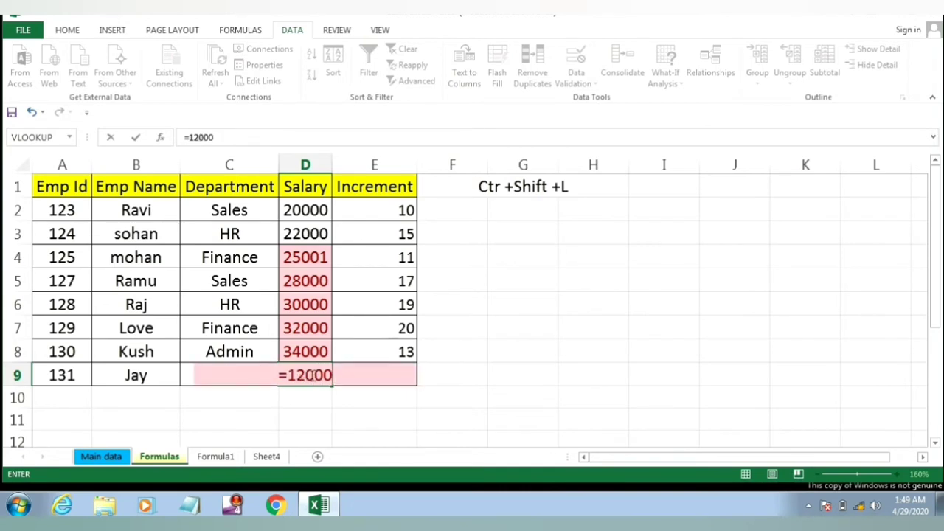
type("+")
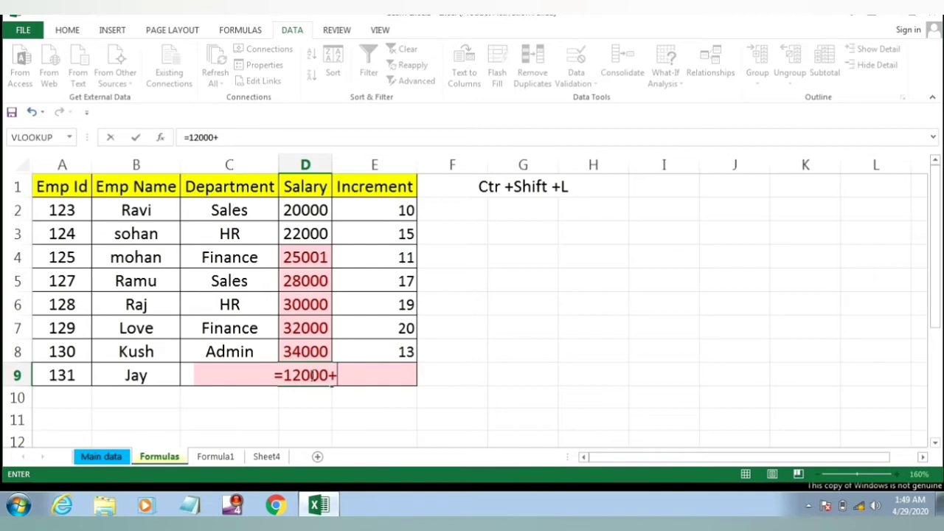
type("1")
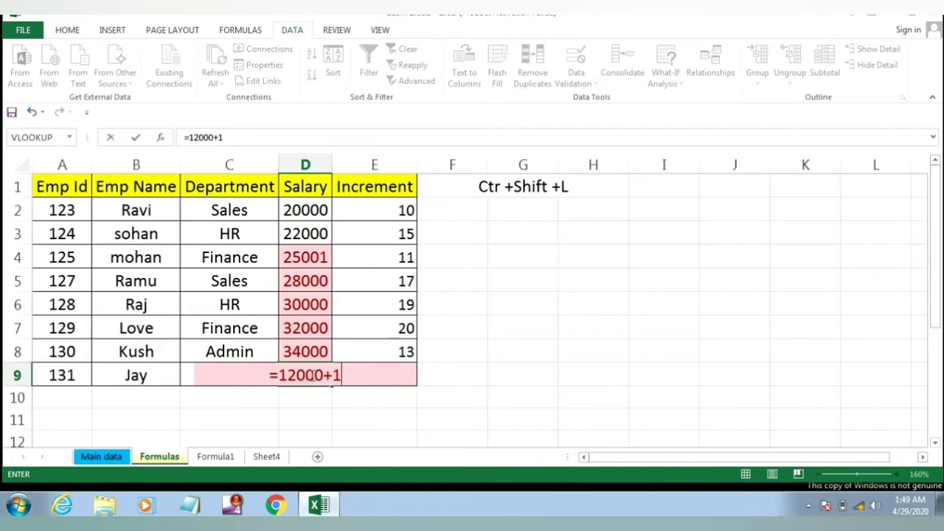
key("BackSpace")
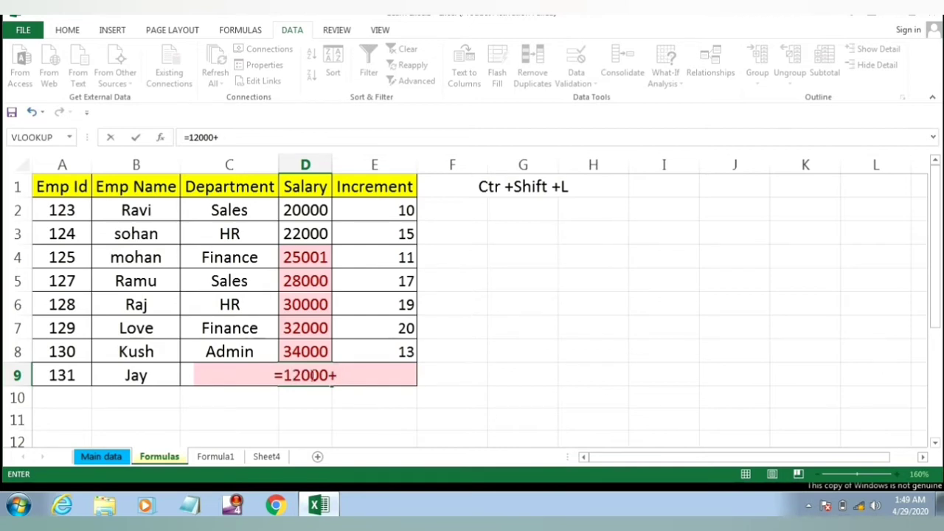
type("24000")
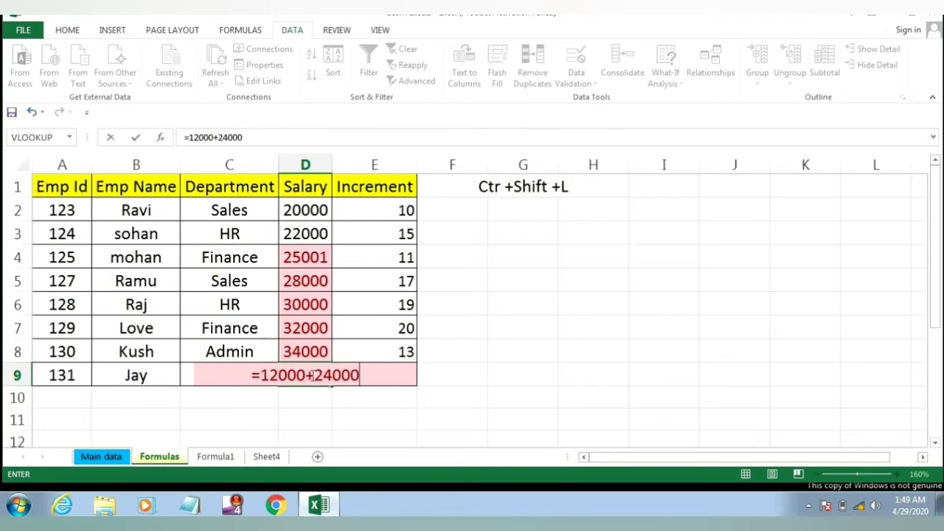
key("Return")
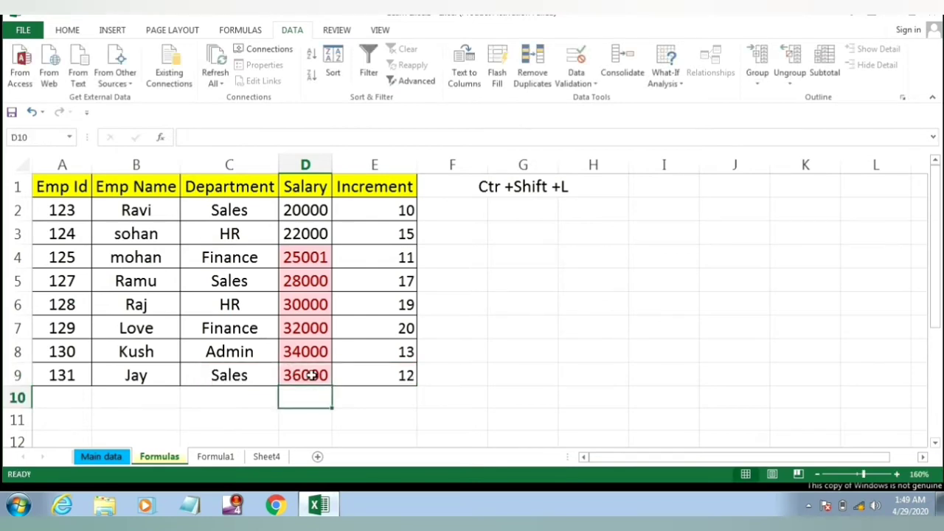
left_click(312, 376)
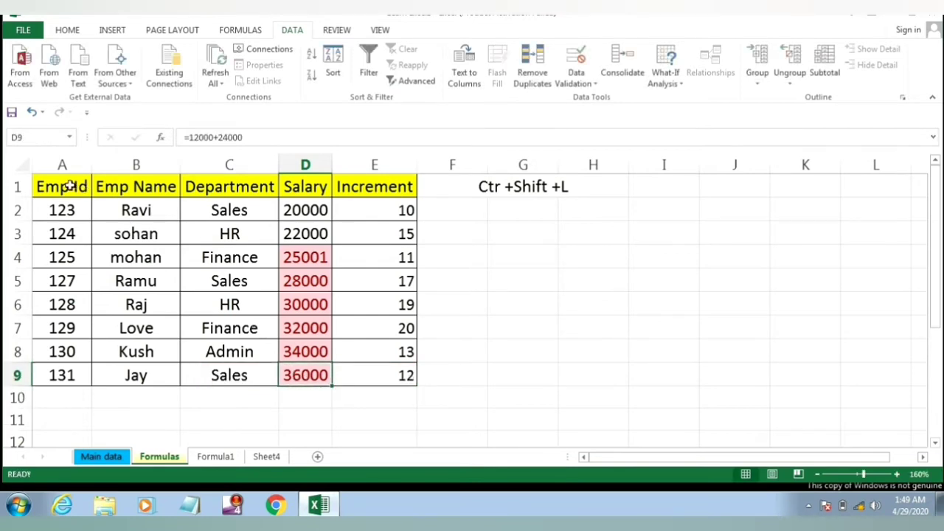
left_click_drag(70, 185, 361, 371)
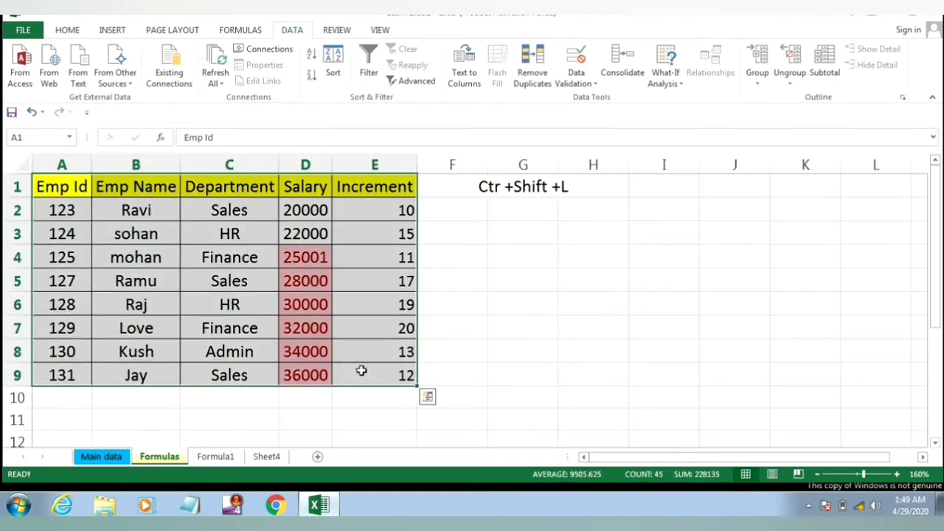
key("ctrl+c")
Step: Paste the copied Formulas table into Formula1 at A1 as plain values only
left_click(214, 456)
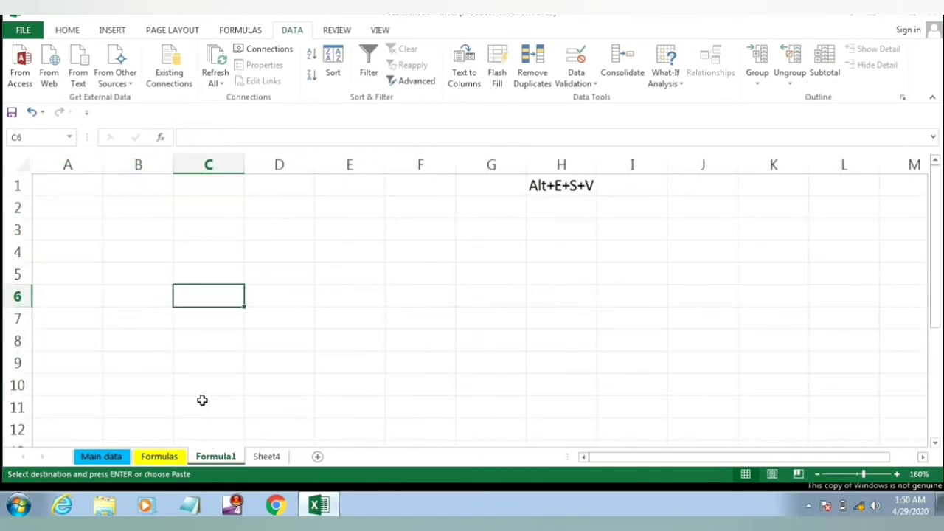
left_click(66, 192)
key("alt")
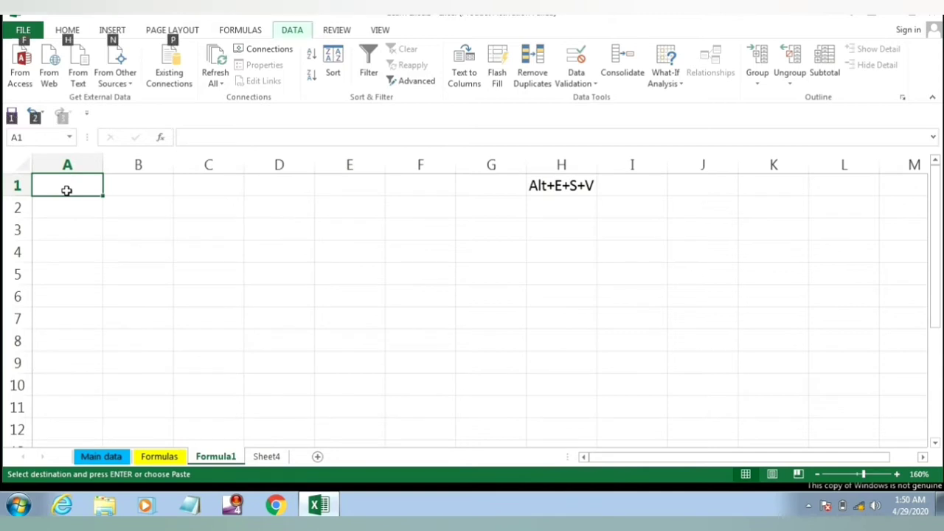
key("e")
key("s")
key("v")
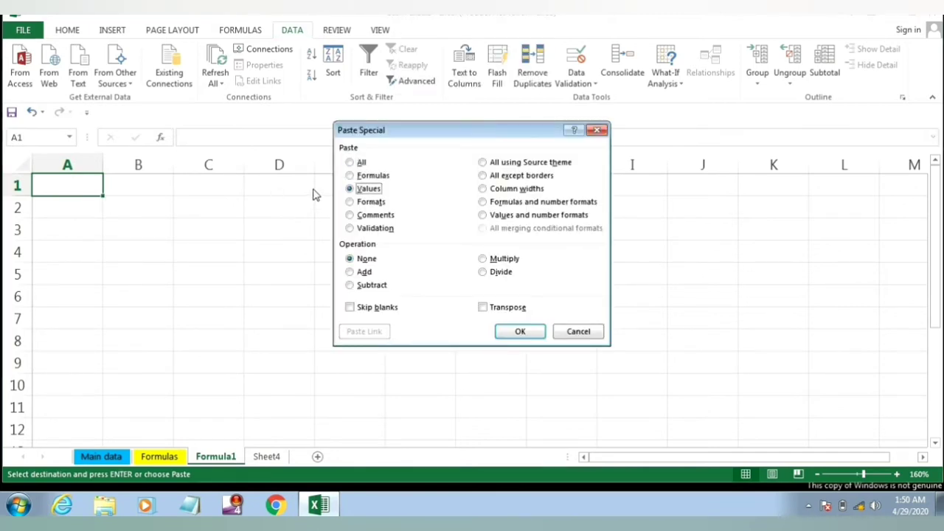
left_click(517, 332)
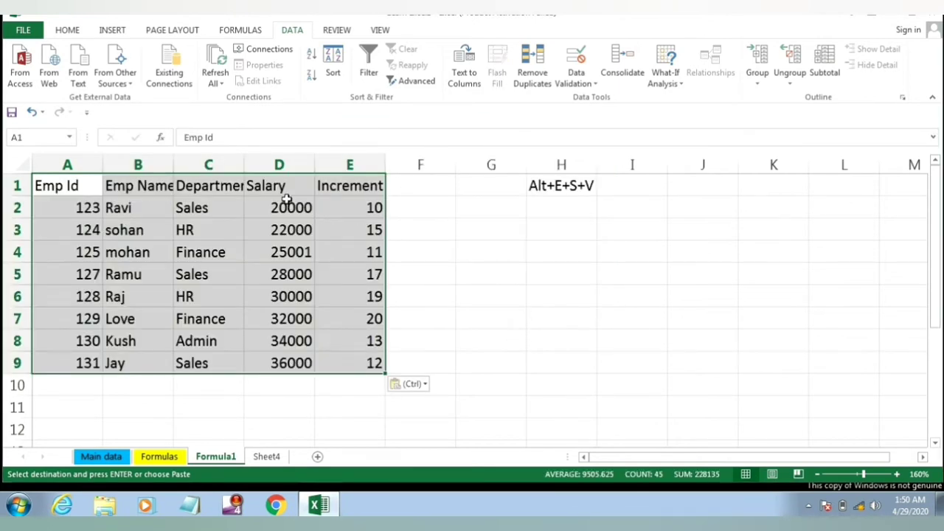
left_click(85, 187)
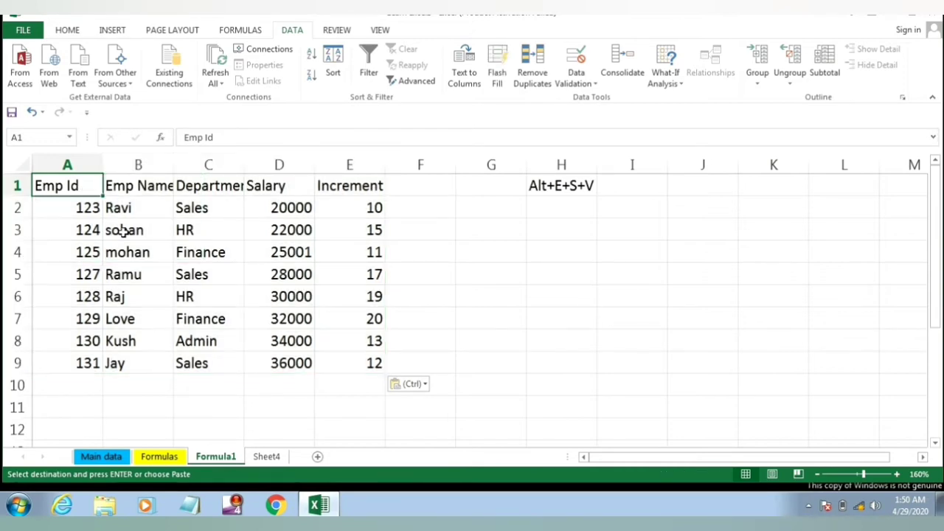
left_click(161, 458)
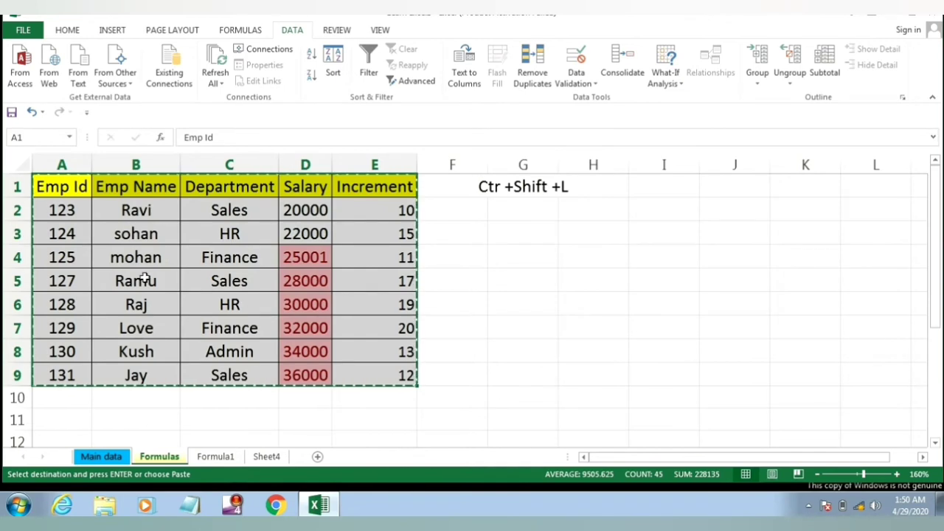
Step: Paste only the copied formatting onto Formula1's A1:E9 table: yellow headers, borders, salary highlights
left_click(214, 456)
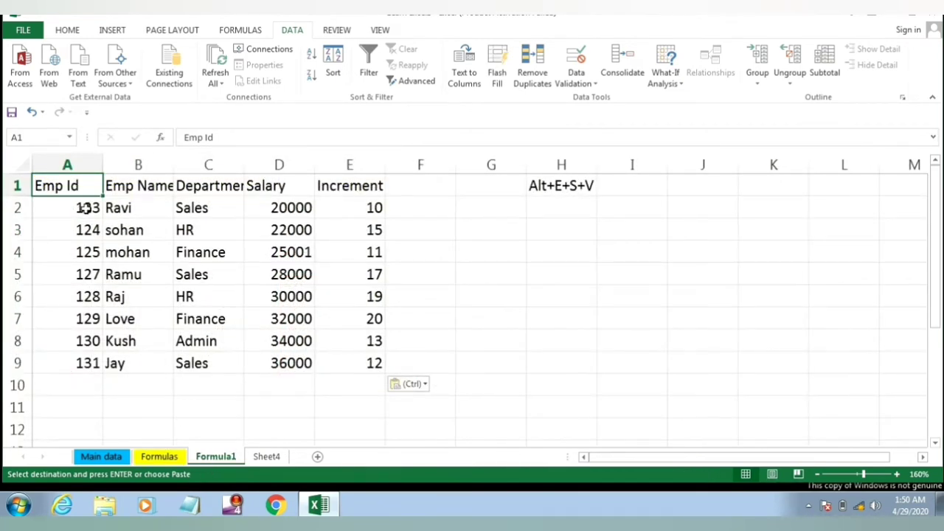
key("alt+e")
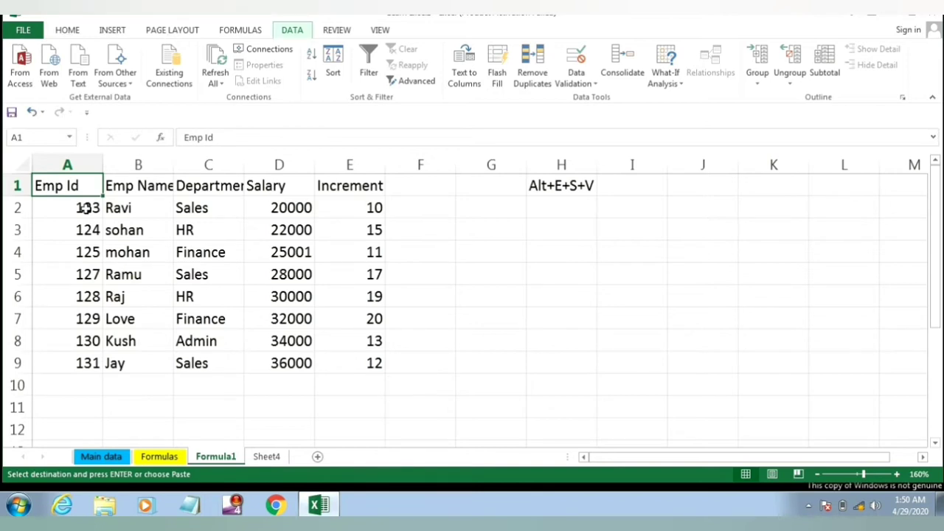
key("s")
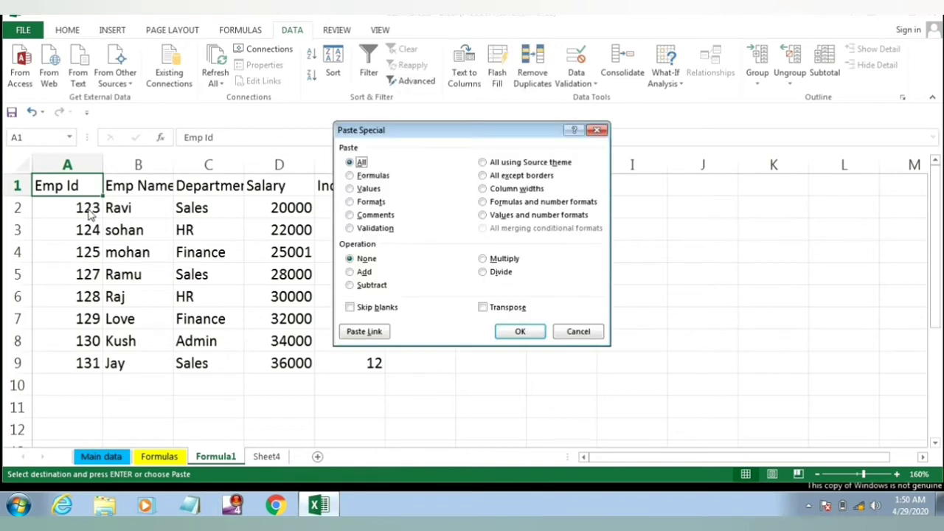
left_click(351, 202)
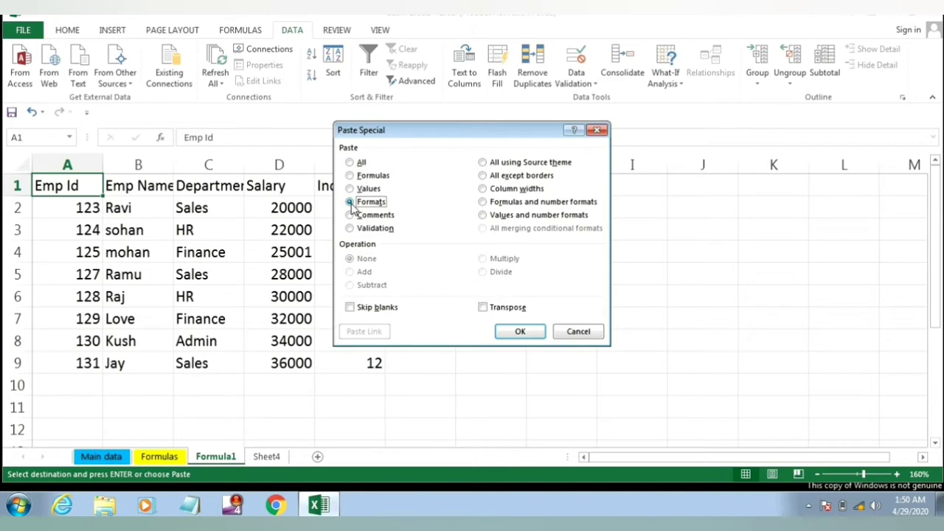
left_click(518, 332)
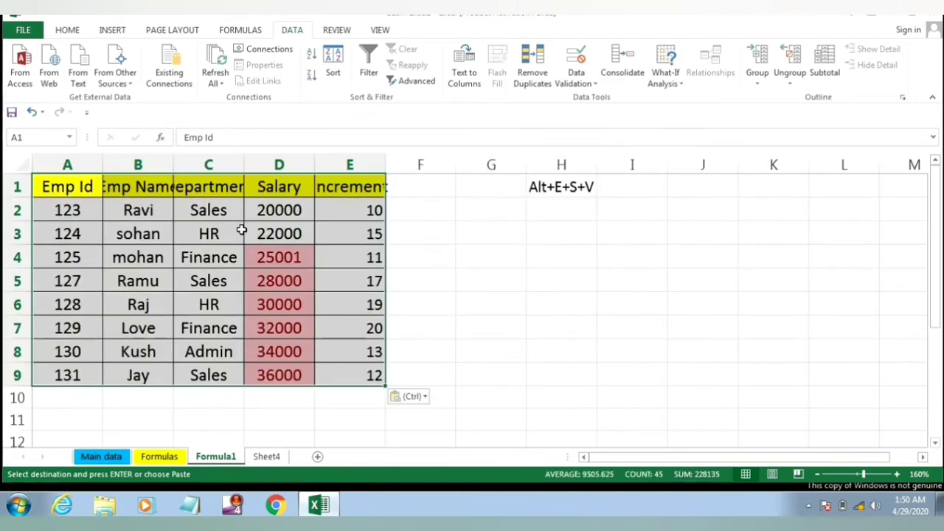
left_click(191, 270)
Step: With A1 selected on Formula1, bring up Paste Special again for another paste
left_click(160, 456)
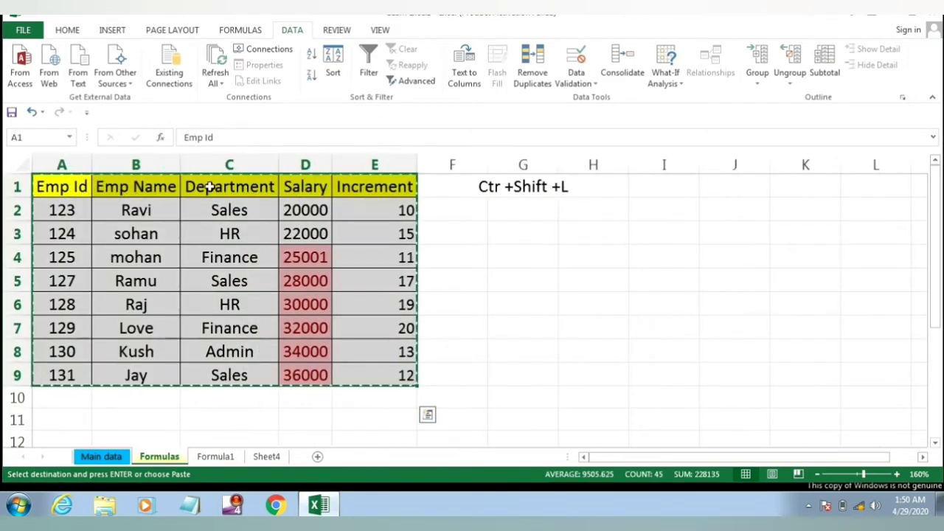
left_click(211, 459)
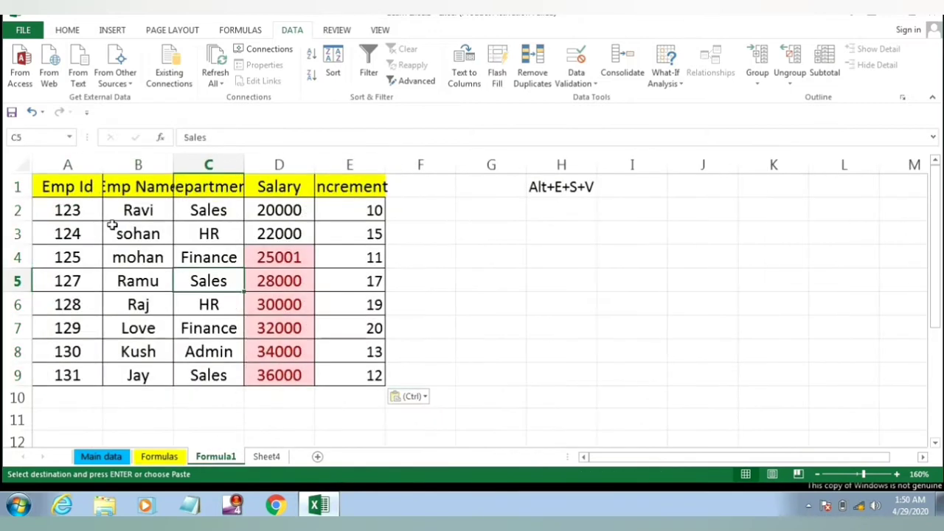
left_click(83, 188)
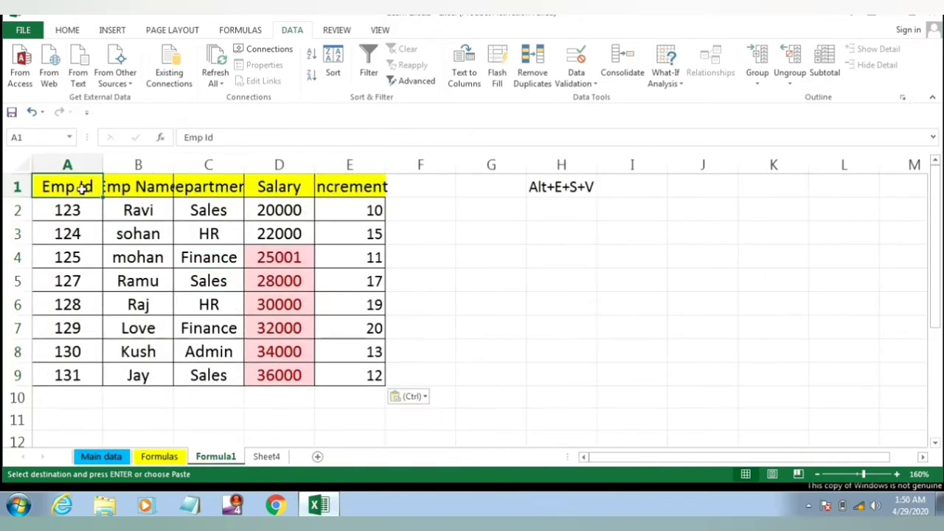
key("alt+e")
key("s")
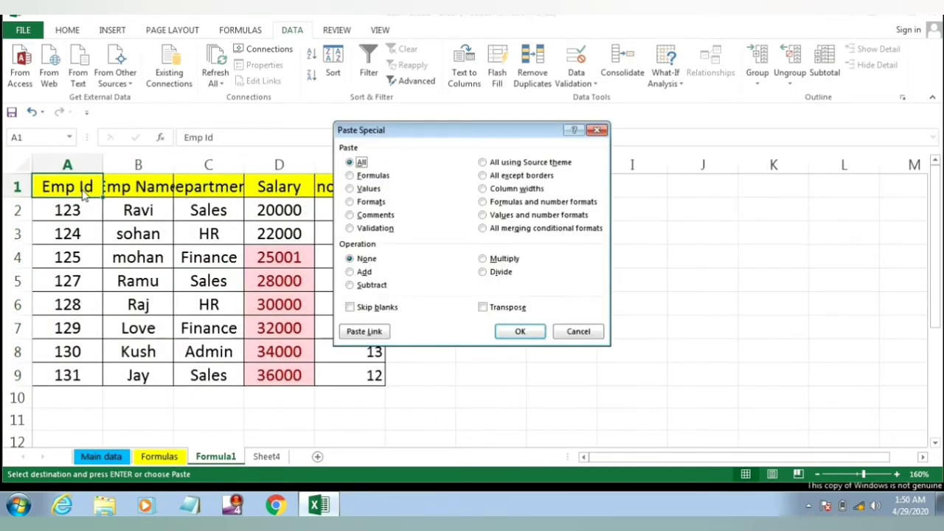
Step: Paste the Formulas sheet's column widths onto Formula1 so headers Emp Id through Increment fit
left_click(483, 189)
left_click(520, 331)
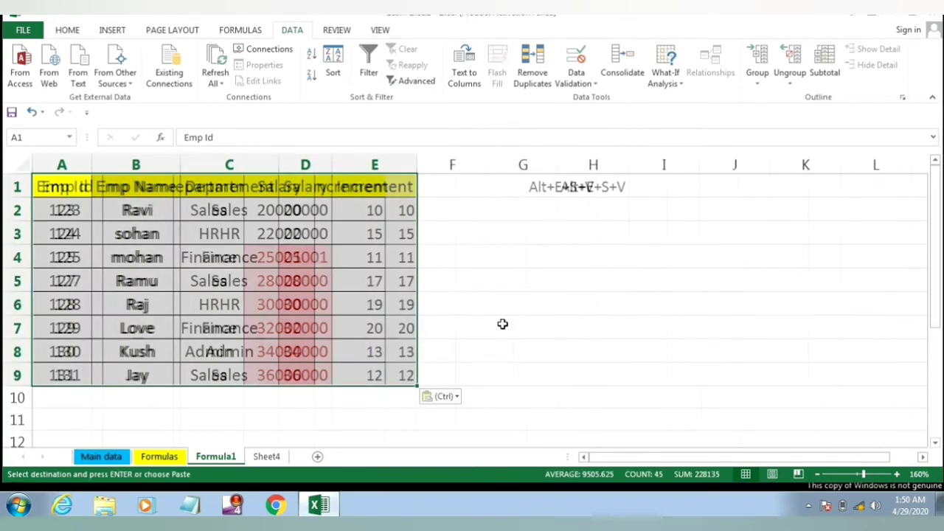
left_click(292, 251)
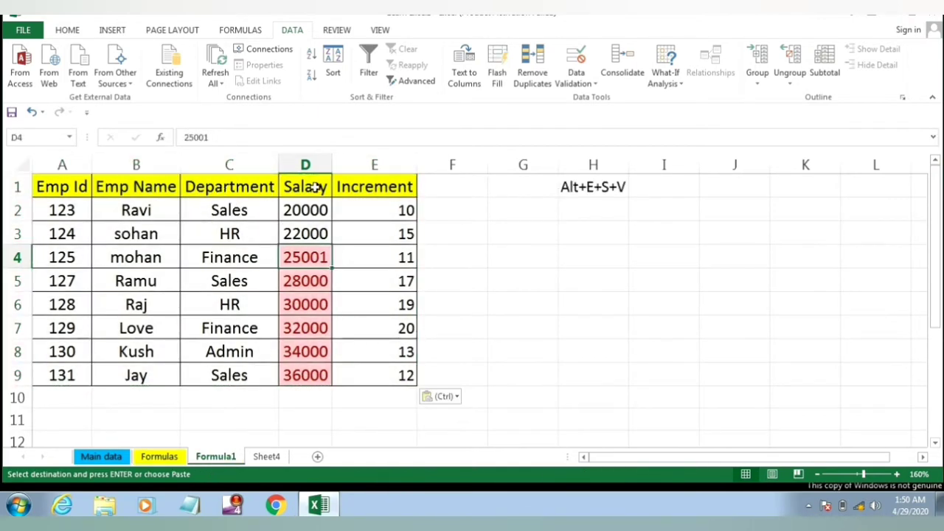
left_click(231, 458)
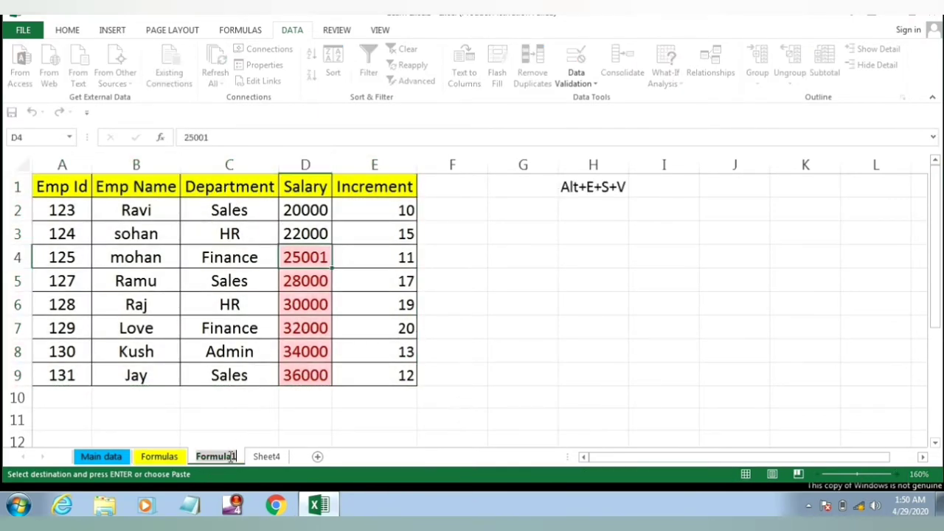
Step: Rename the Formula1 sheet to Sheet1
type("Sheet")
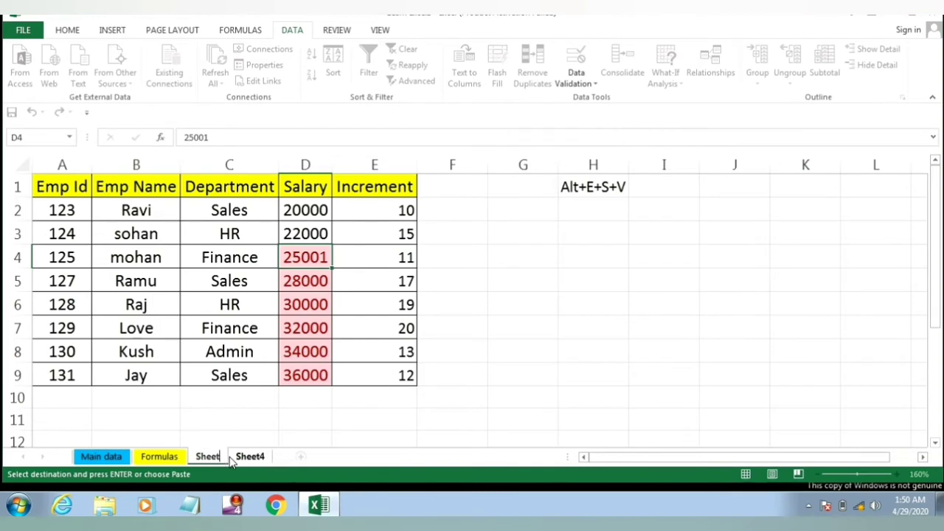
type("1")
key("Return")
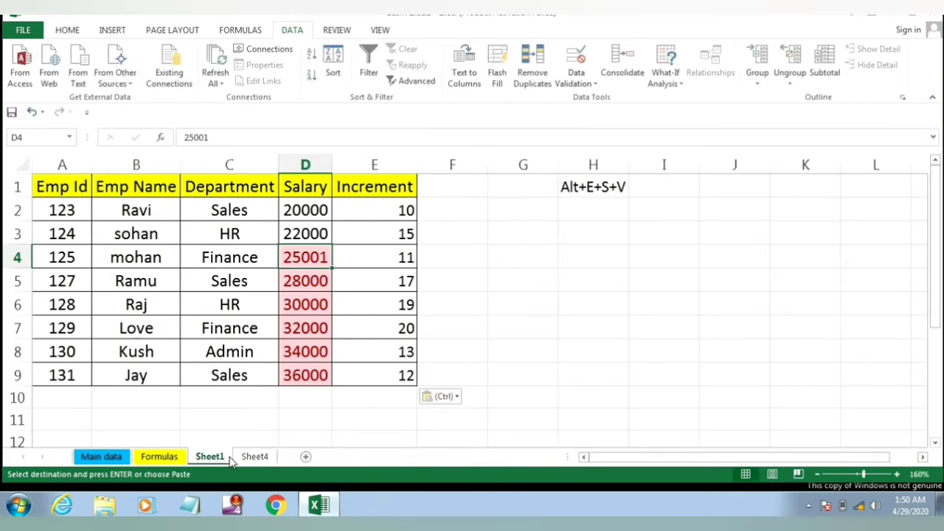
left_click(337, 276)
left_click(392, 226)
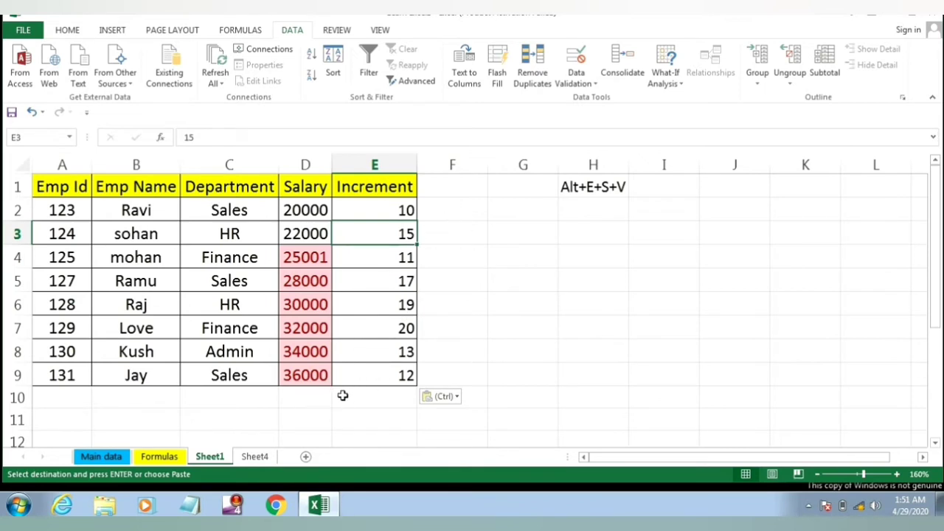
left_click(320, 394)
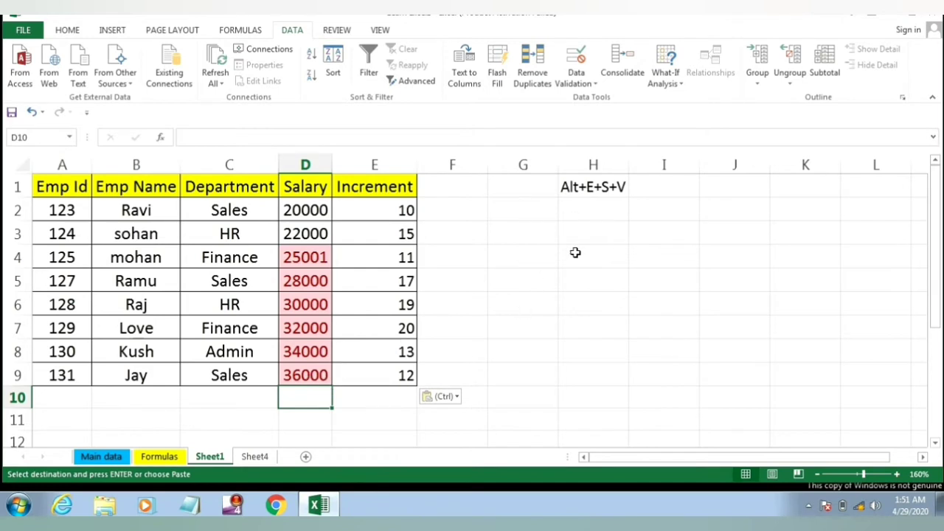
Step: Rename Sheet4 to Sheet2
left_click(251, 458)
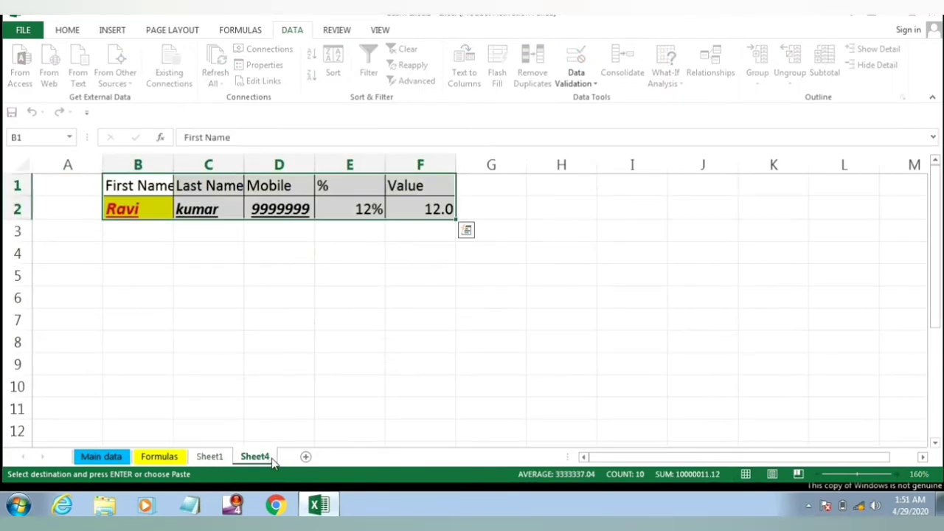
double_click(266, 457)
left_click(267, 456)
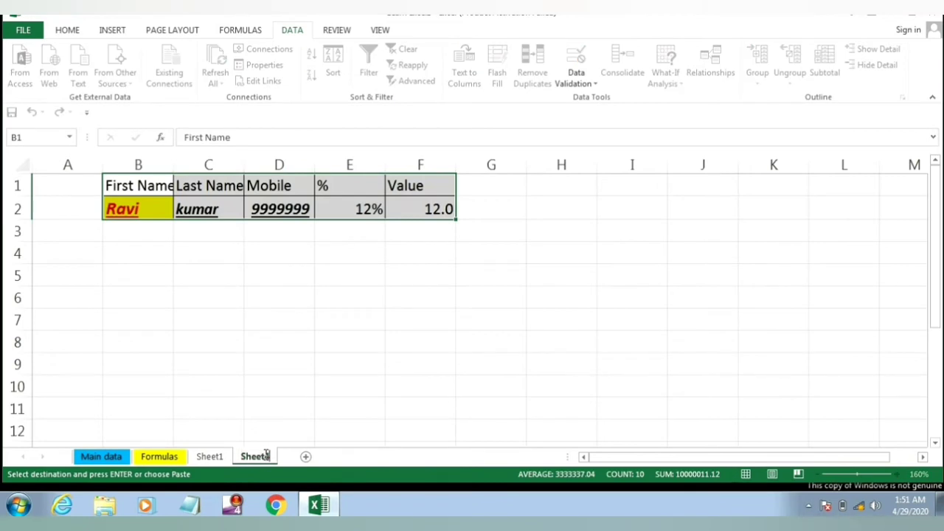
key("BackSpace")
type("2")
key("Return")
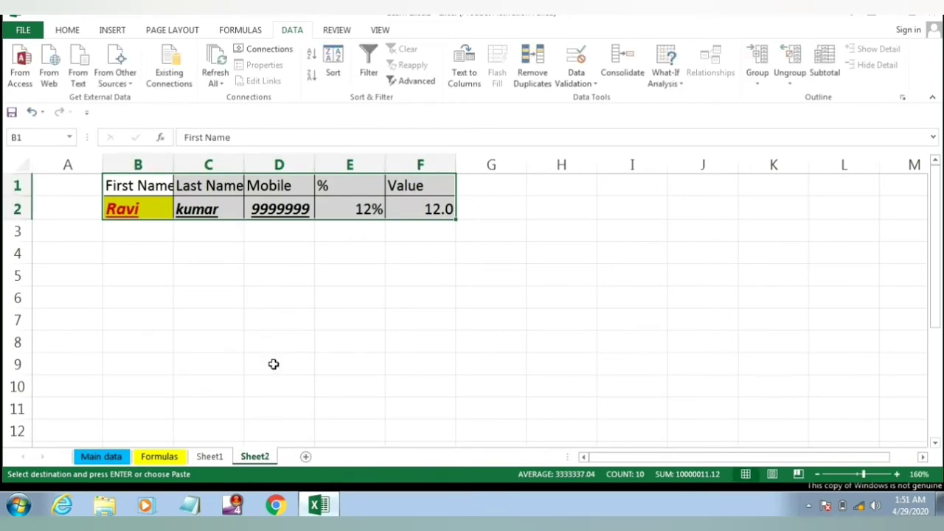
Step: Clear the contents of columns B through F on Sheet2
left_click(141, 165)
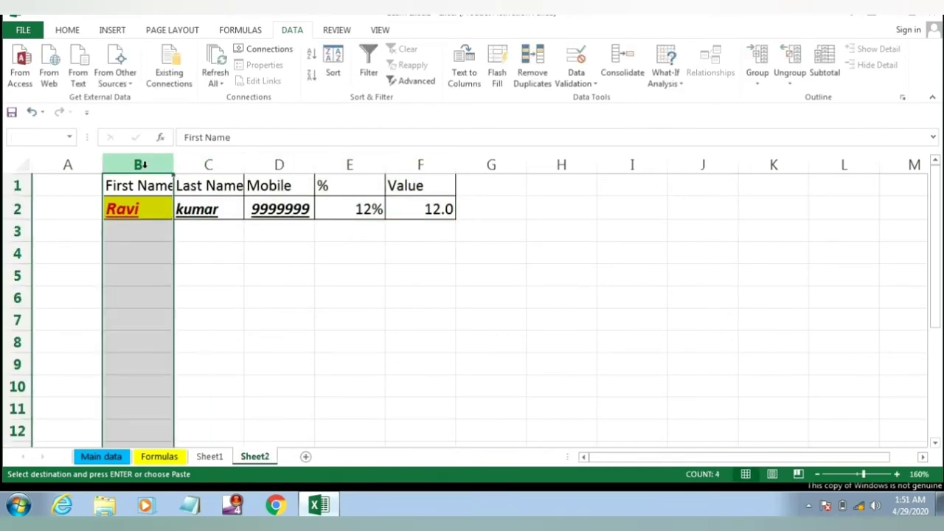
key("shift+Right")
key("shift+Right")
key("shift+Right")
key("shift+Right")
key("Delete")
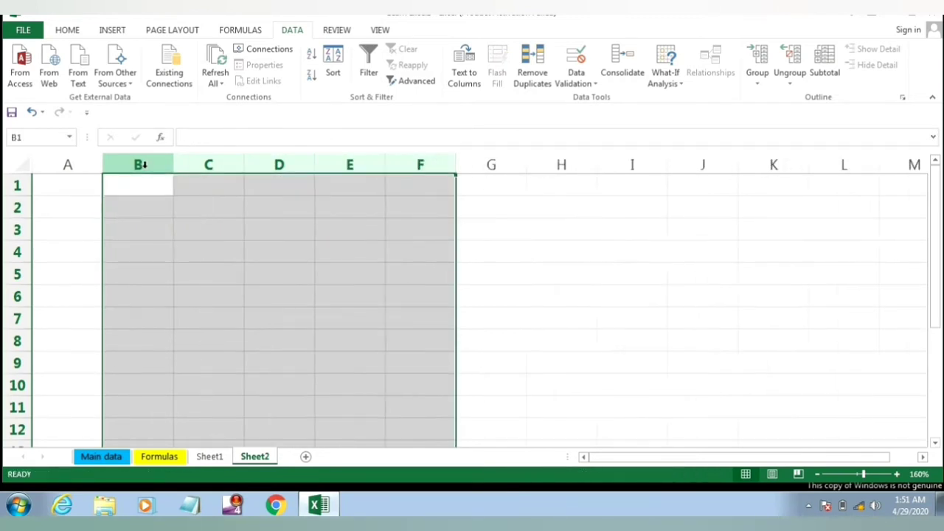
key("Up")
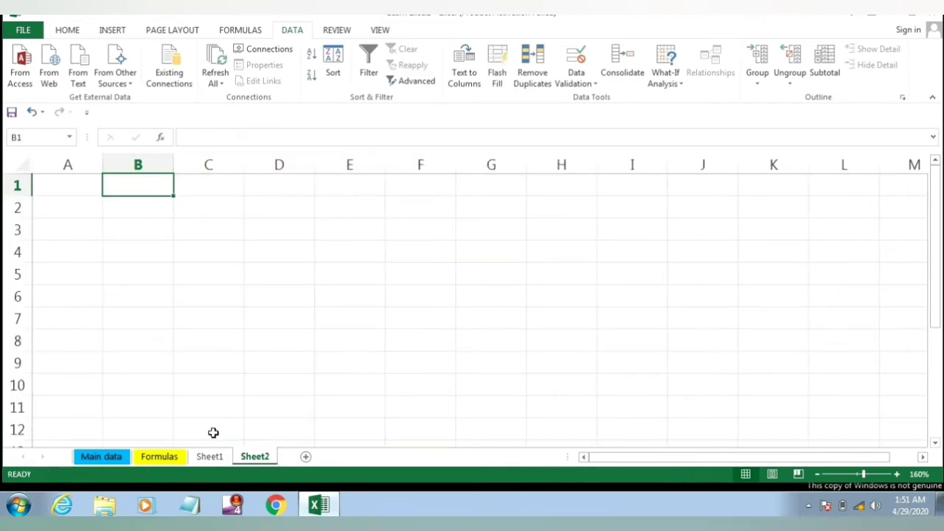
Step: On Sheet1, enter the label 'sum' in cell G3
left_click(210, 457)
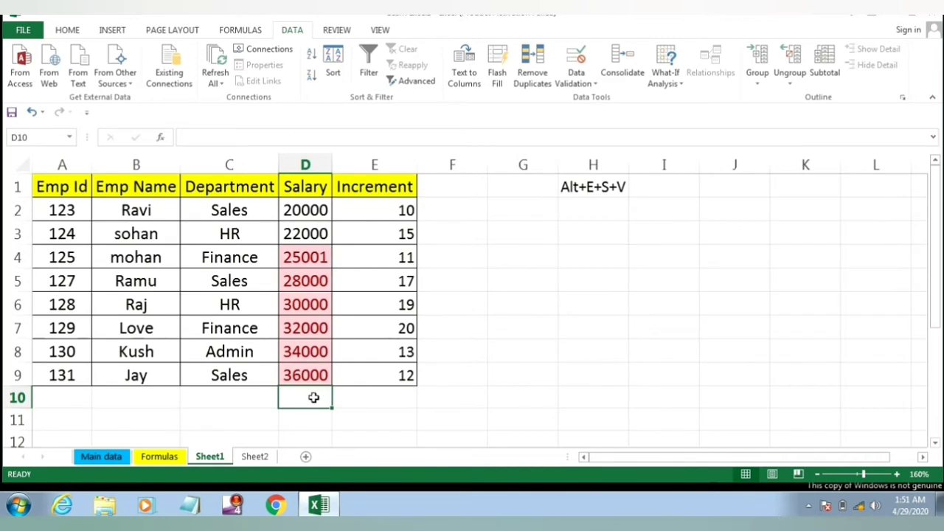
key("Right")
key("Right")
key("Right")
key("Right")
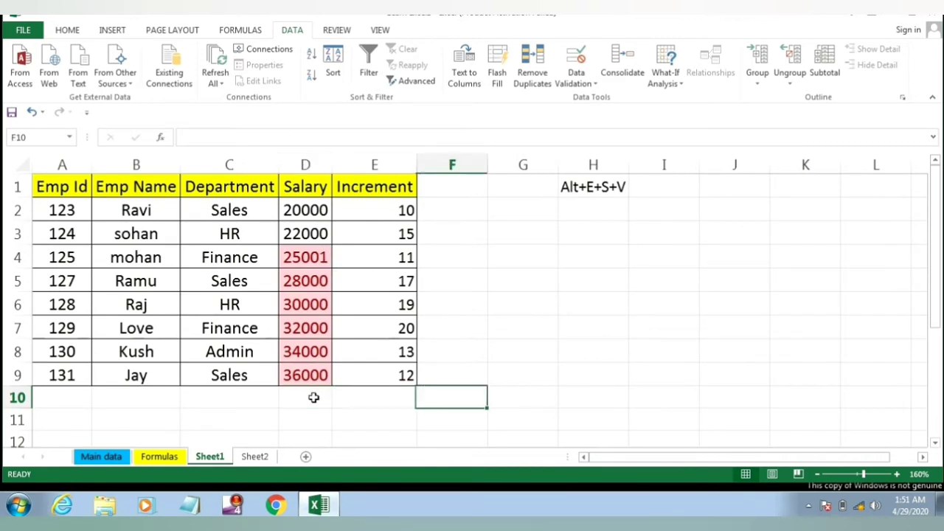
key("Up")
key("Up")
key("Up")
key("Up")
key("Up")
key("Up")
key("Up")
key("Left")
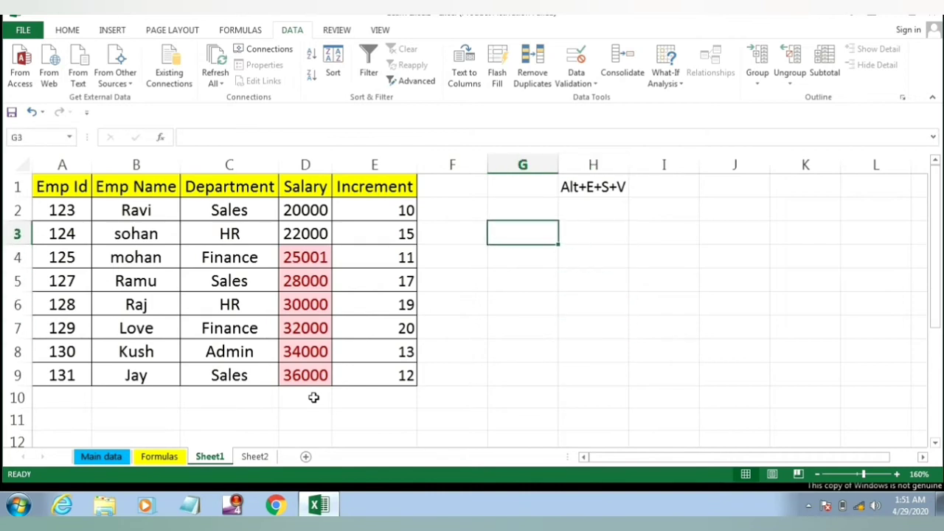
type("=")
key("BackSpace")
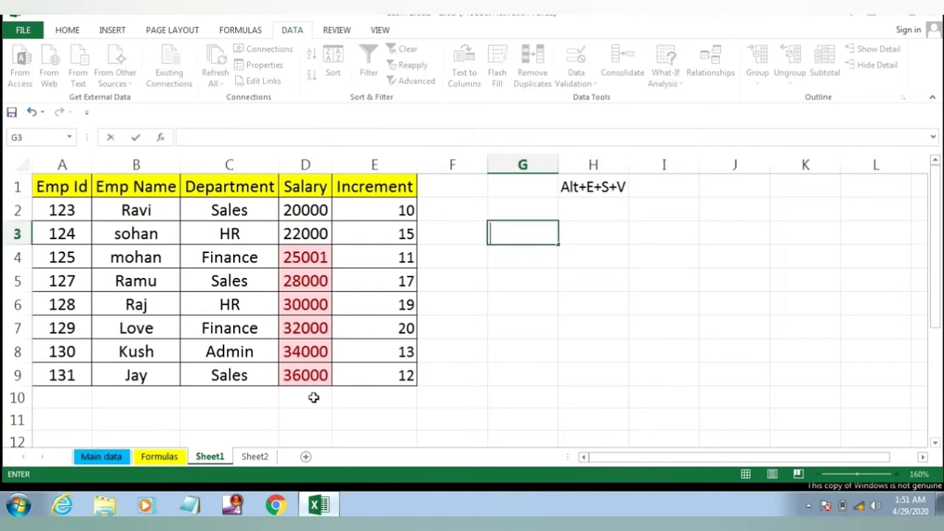
type("sum")
key("Return")
Step: Enter =SUM(D2:D9) in D10 to total salaries as 227001, and autofit column D
key("Up")
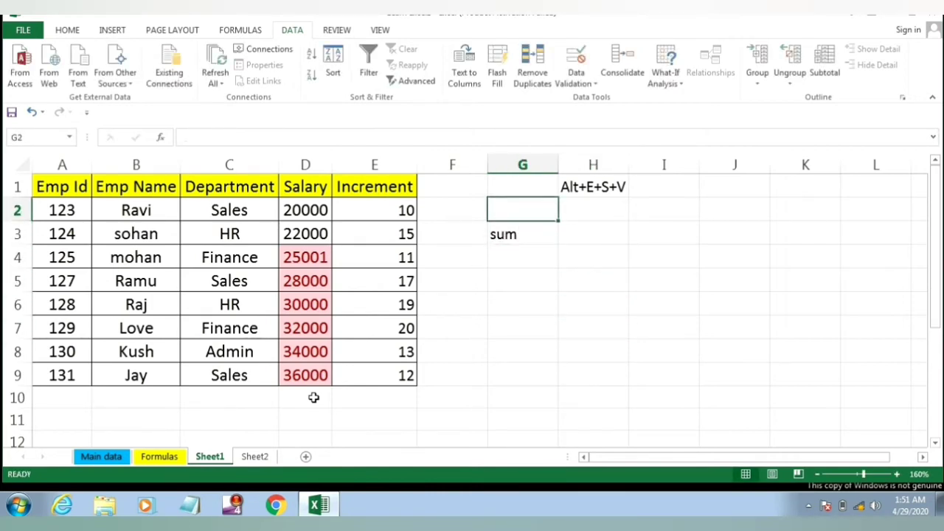
key("Right")
key("Left")
key("Left")
key("Left")
key("Left")
key("Down")
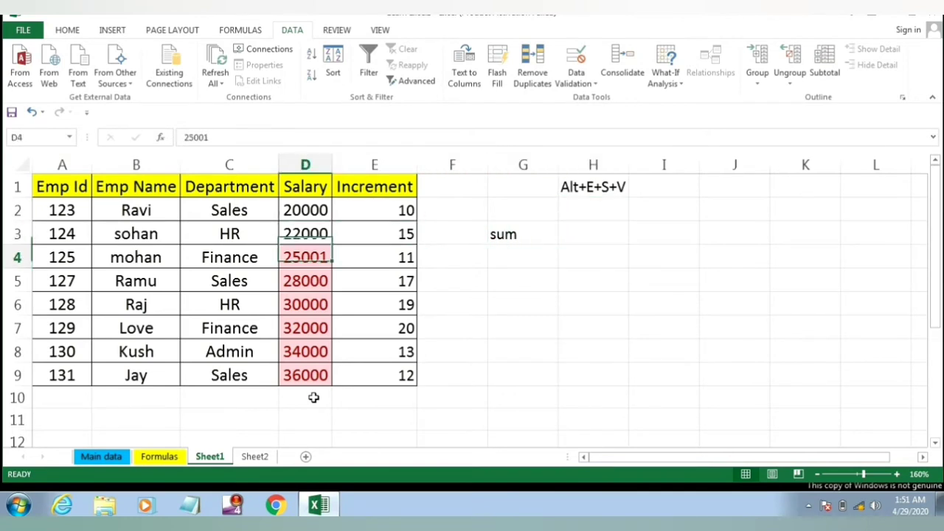
key("Down")
key("Down")
key("Down")
key("Down")
key("Down")
key("Down")
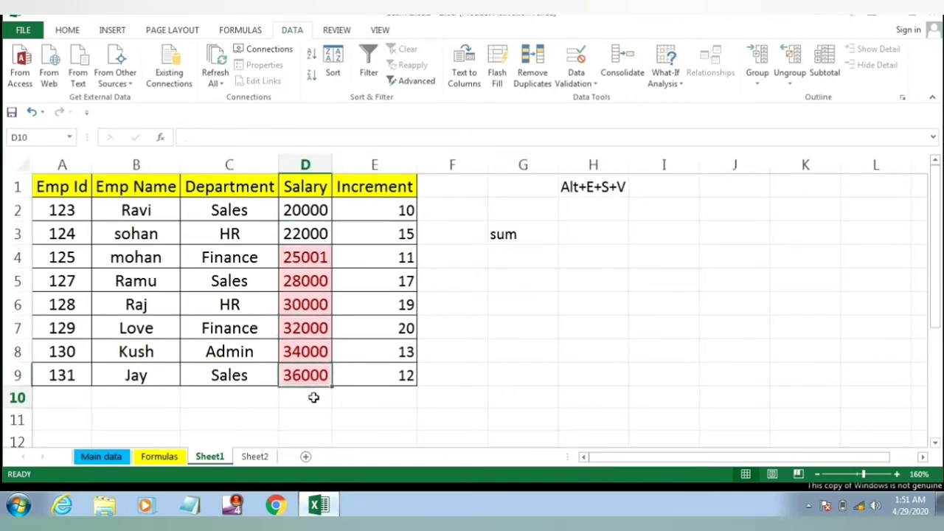
type("=sum")
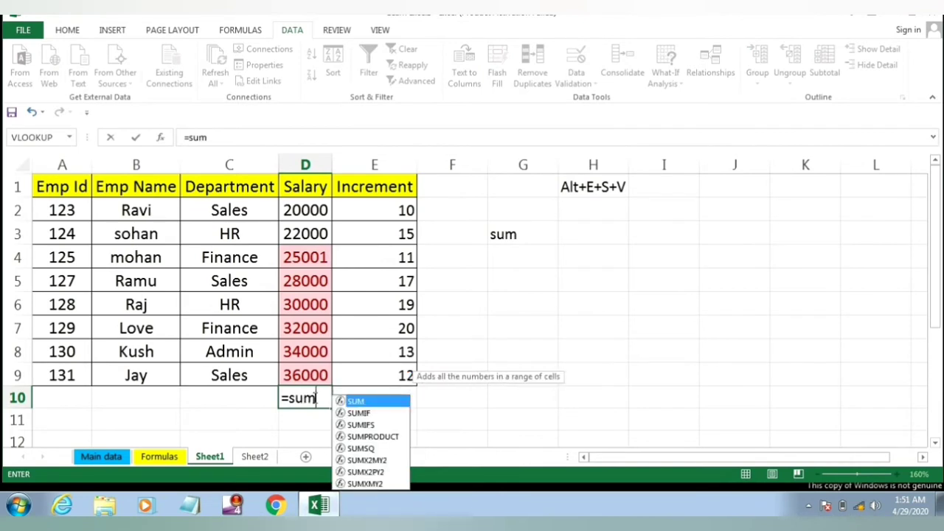
key("Tab")
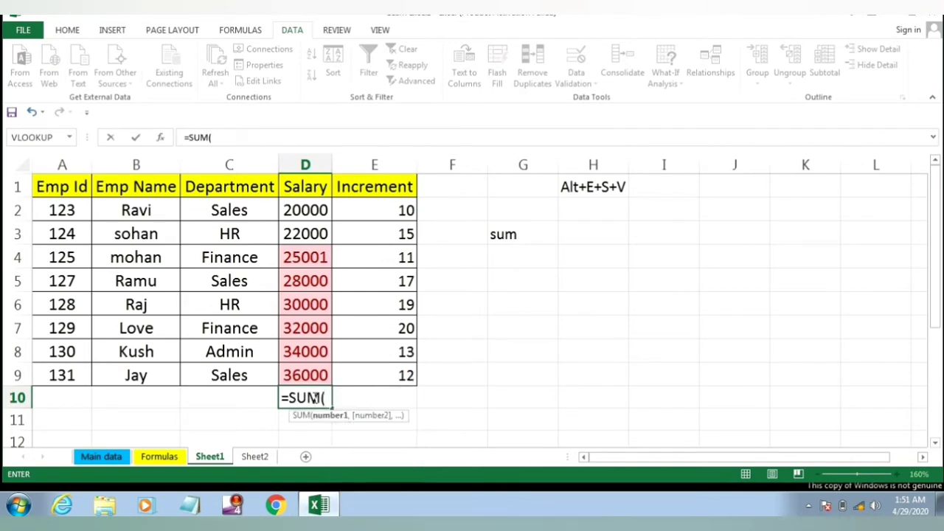
key("Up")
key("shift+Up")
key("shift+Up")
key("shift+Up")
key("shift+Up")
key("shift+Up")
key("shift+Up")
key("shift+Up")
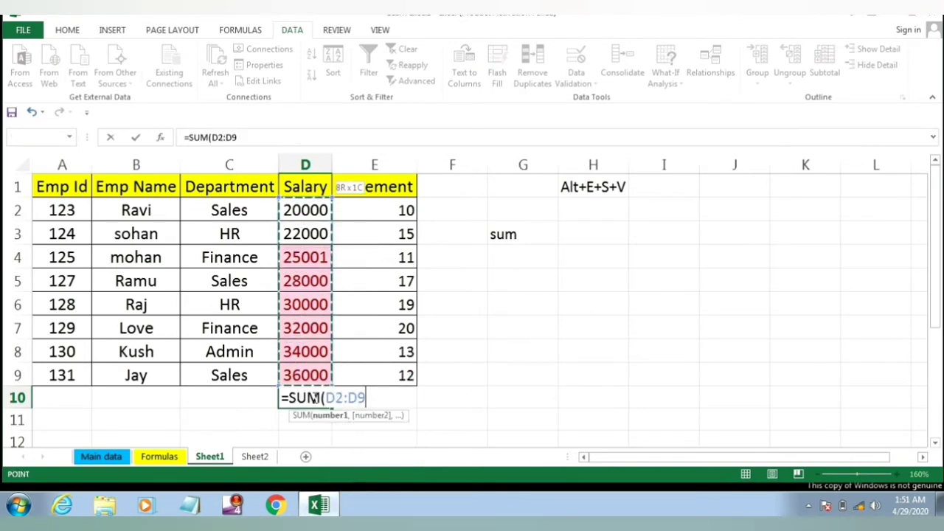
key("Return")
left_click(314, 398)
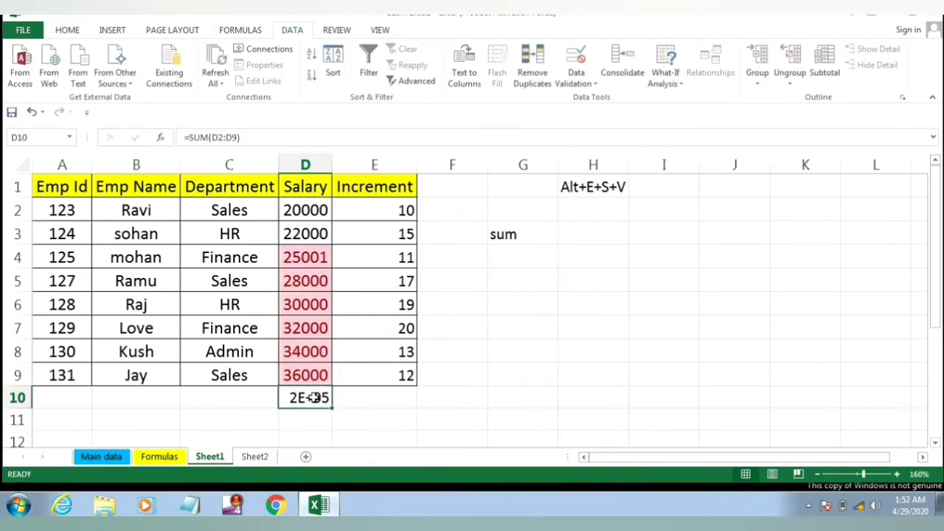
key("alt+h")
key("o")
key("i")
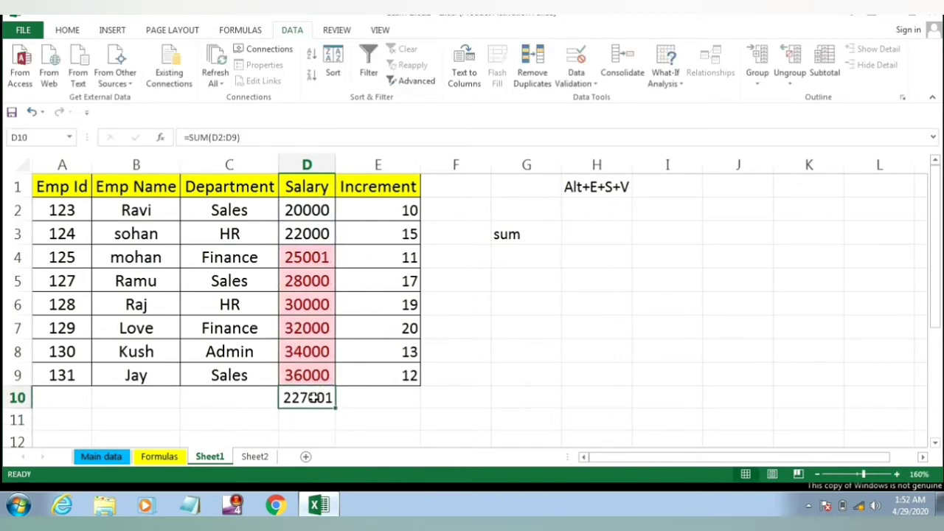
key("Return")
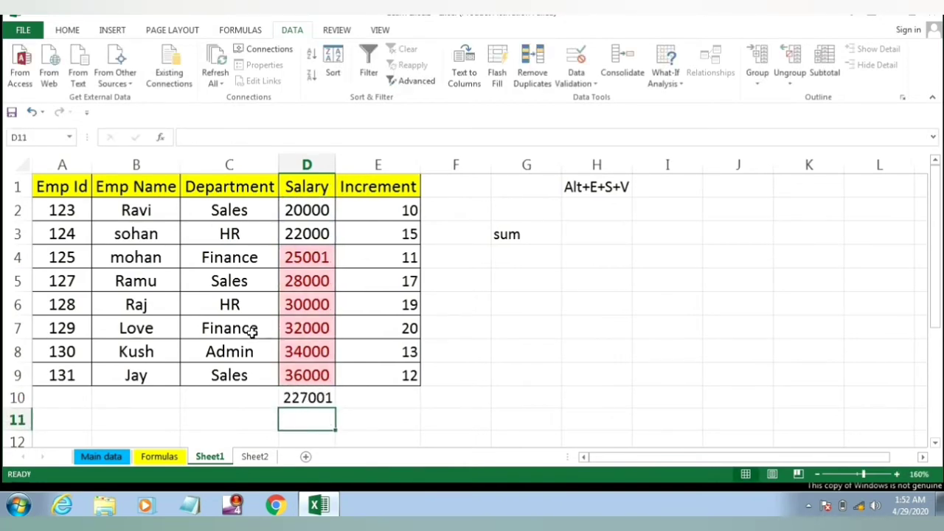
Step: Enter =SUM(E2:E9) in E10 so the increments total 117
left_click(389, 398)
type("=sum")
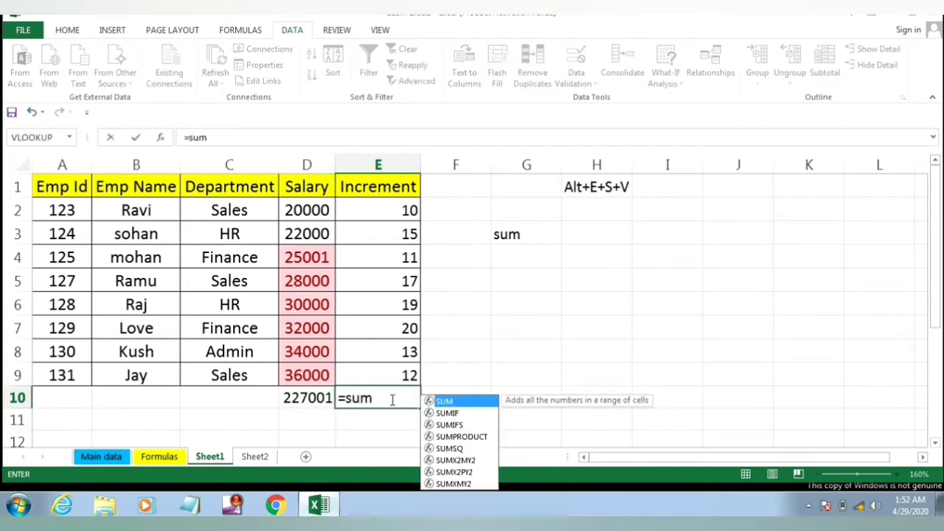
key("Tab")
key("Up")
key("shift+Up")
key("shift+Up")
key("shift+Up")
key("shift+Up")
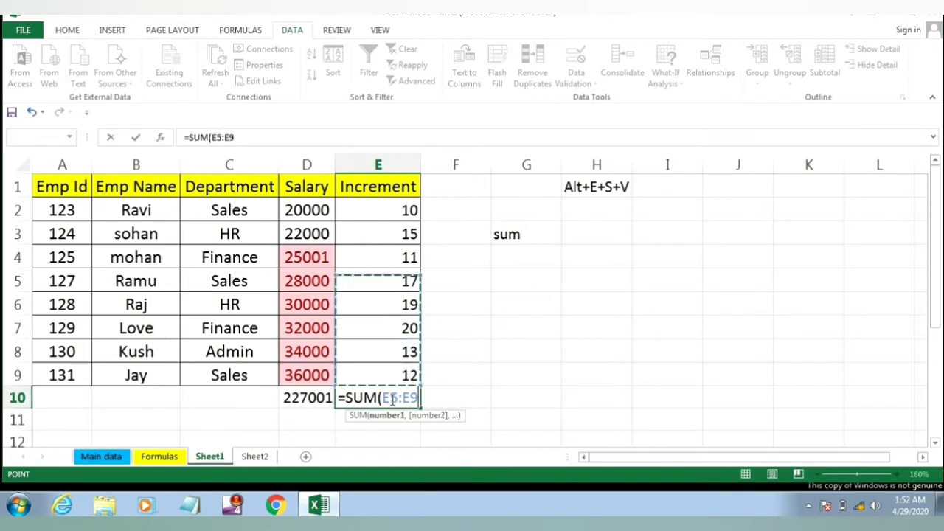
key("shift+Up")
key("shift+Up")
key("shift+Up")
key("Return")
key("Up")
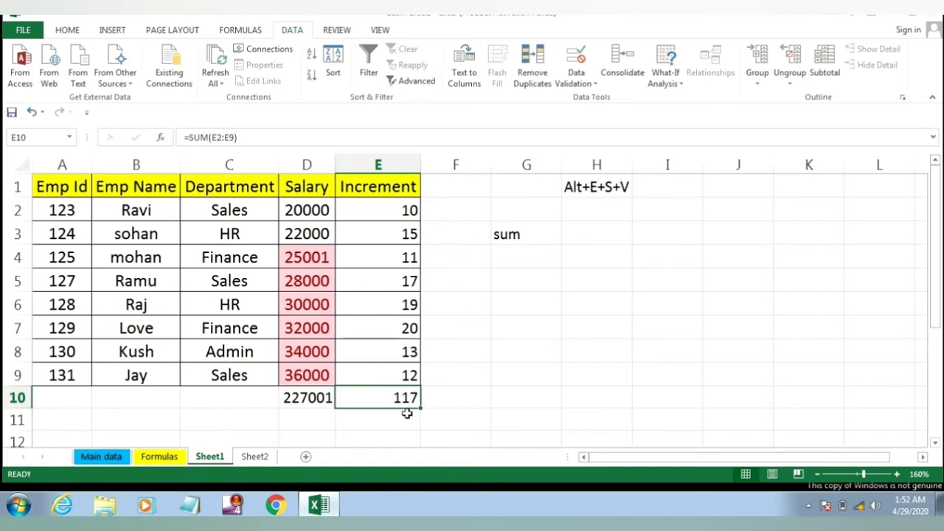
left_click(582, 236)
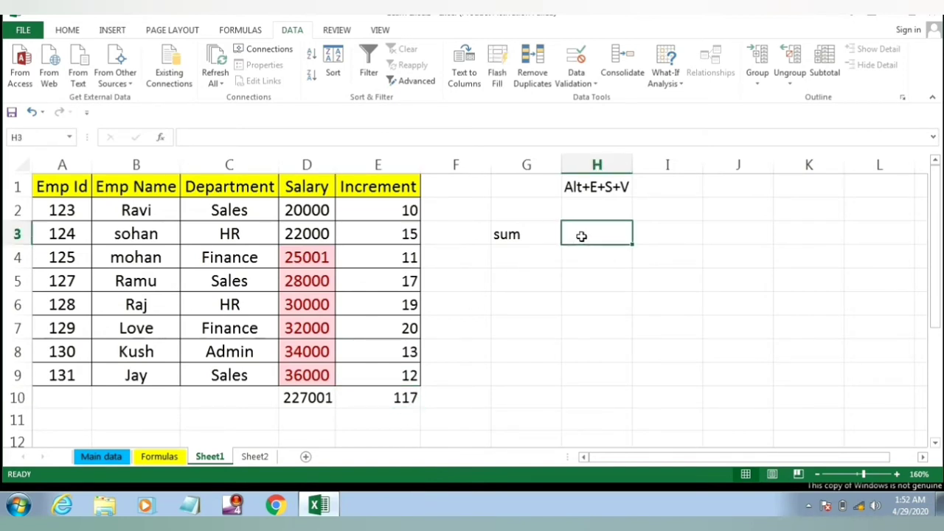
Step: Enter =SUM(D2:D9) in H3 to total all salaries, giving 227001
type("=sum")
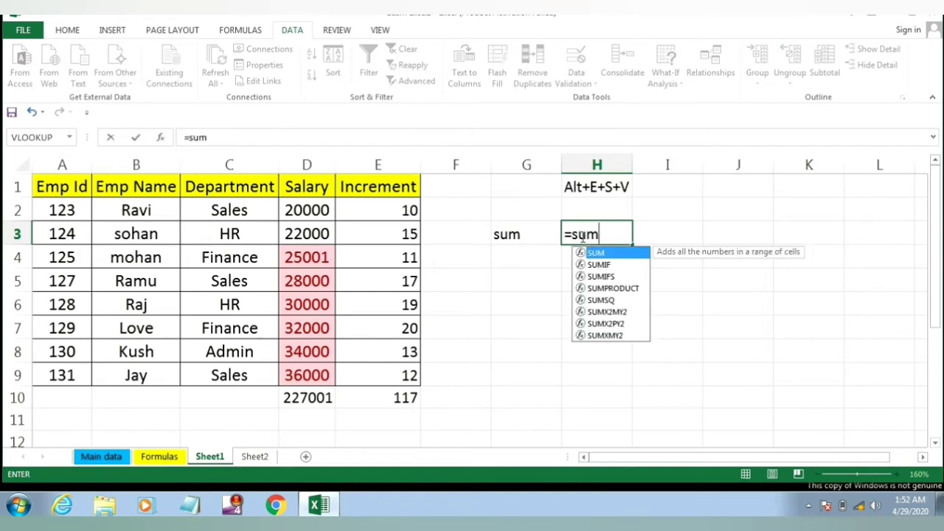
key("Tab")
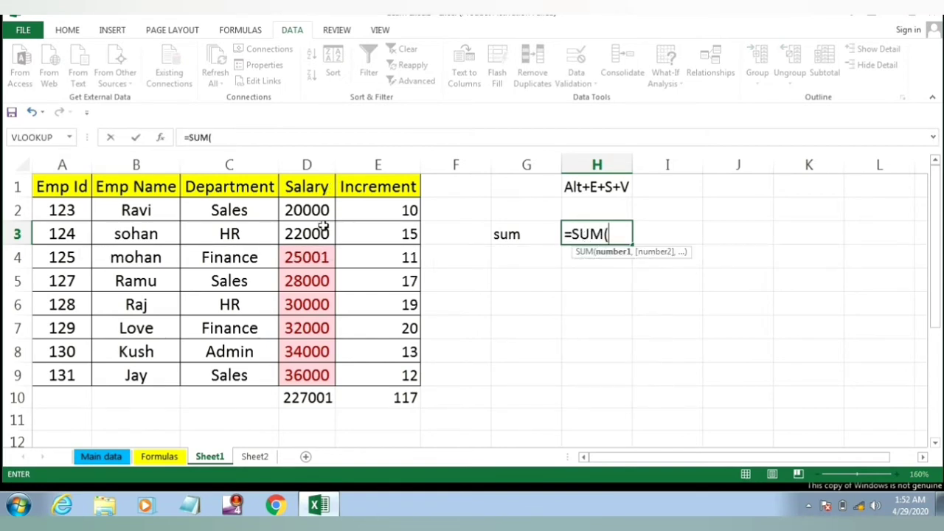
left_click_drag(317, 212, 327, 372)
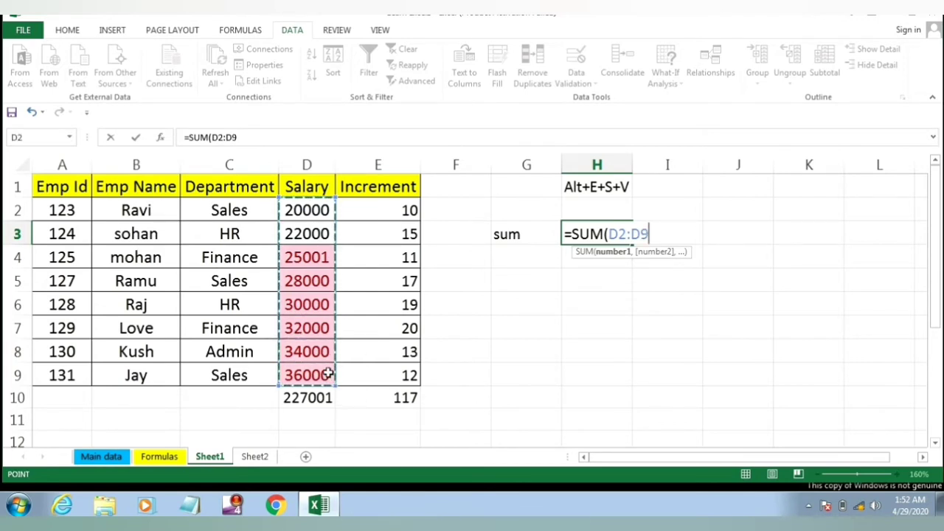
key("Return")
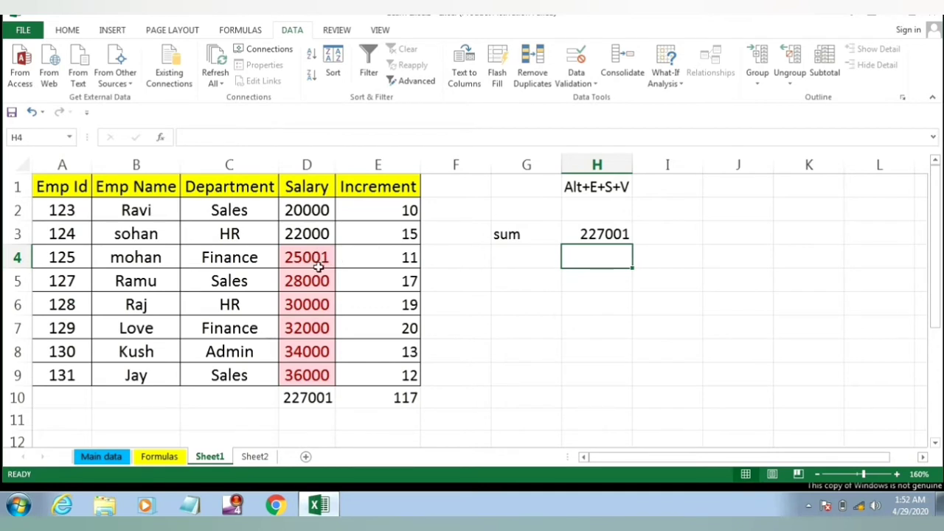
Step: Check the individual salary values in D2 through D5
left_click(311, 214)
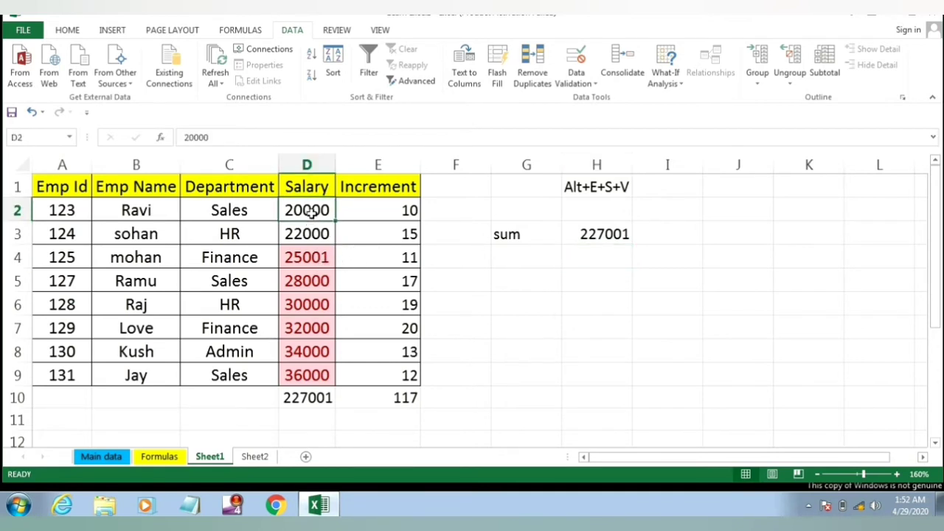
left_click(309, 232)
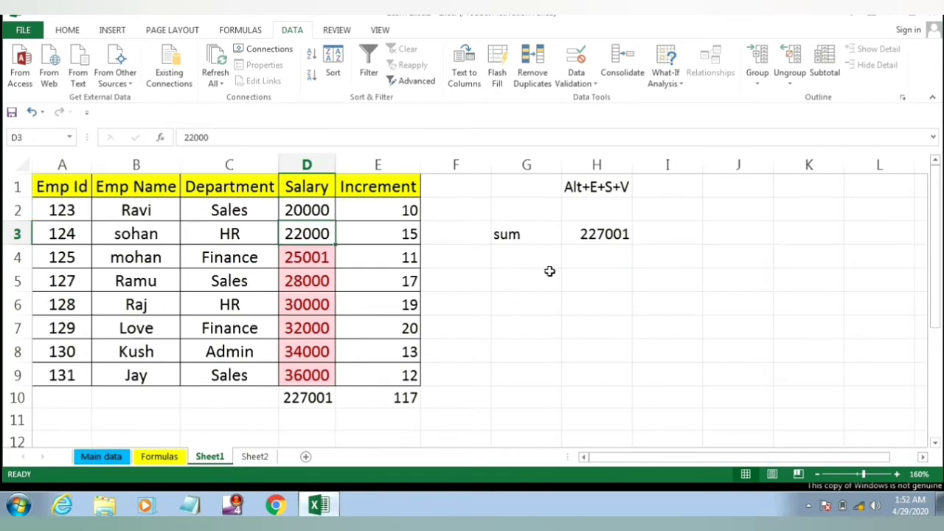
left_click(312, 263)
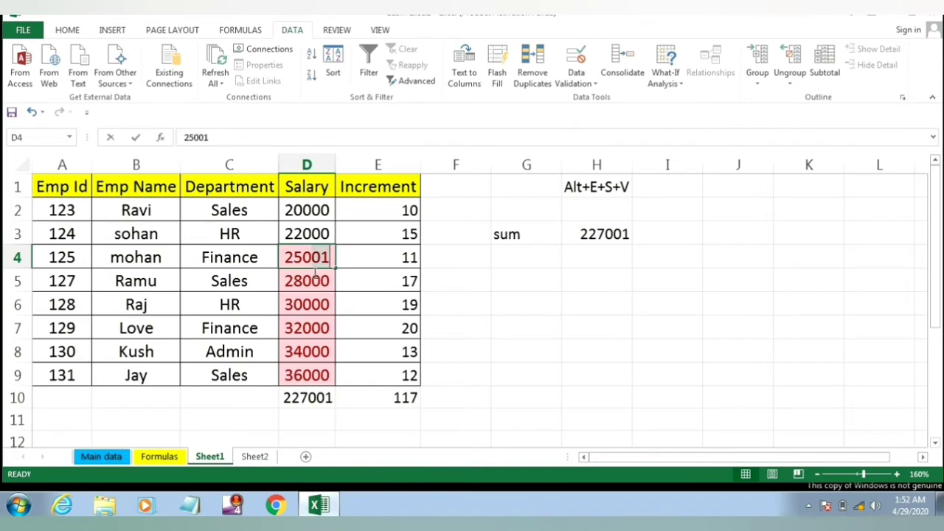
double_click(314, 257)
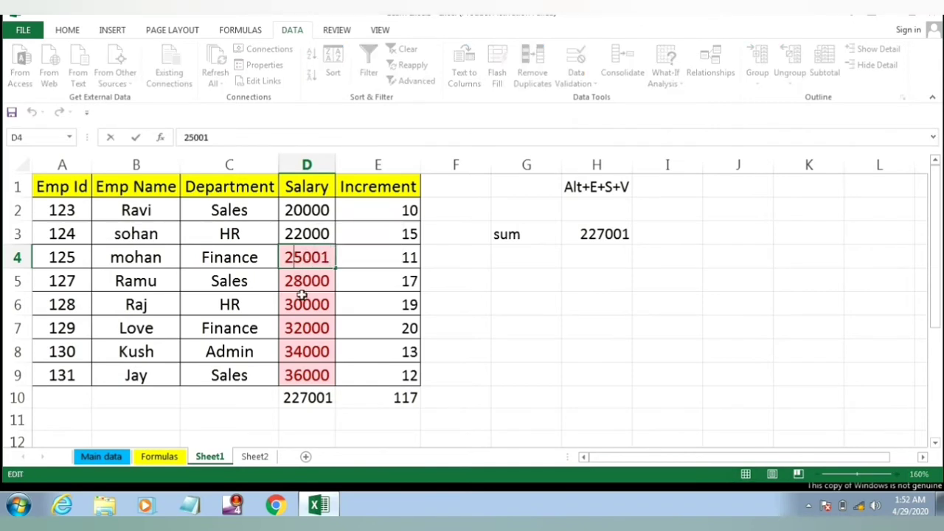
left_click(299, 282)
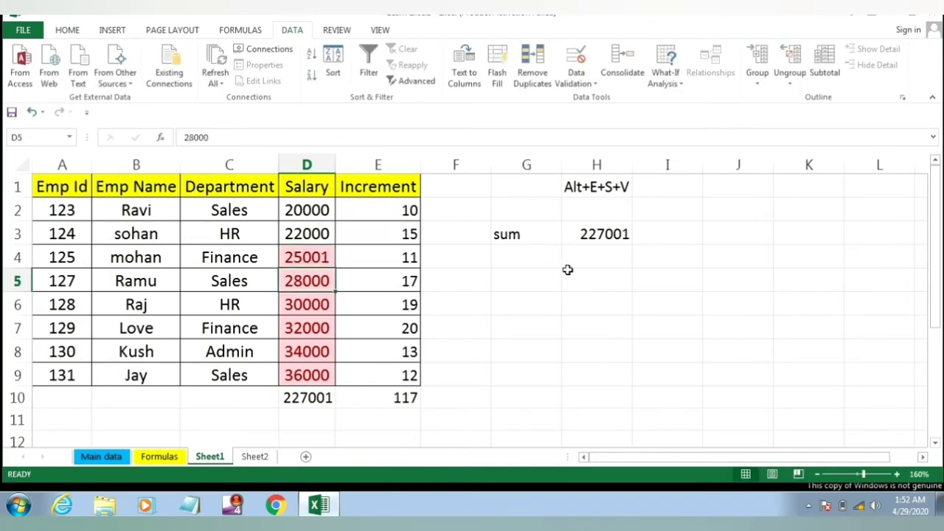
left_click(531, 256)
Step: Label G4 'sum' and start H4's SUM formula with salaries D2 and D3
type("sum")
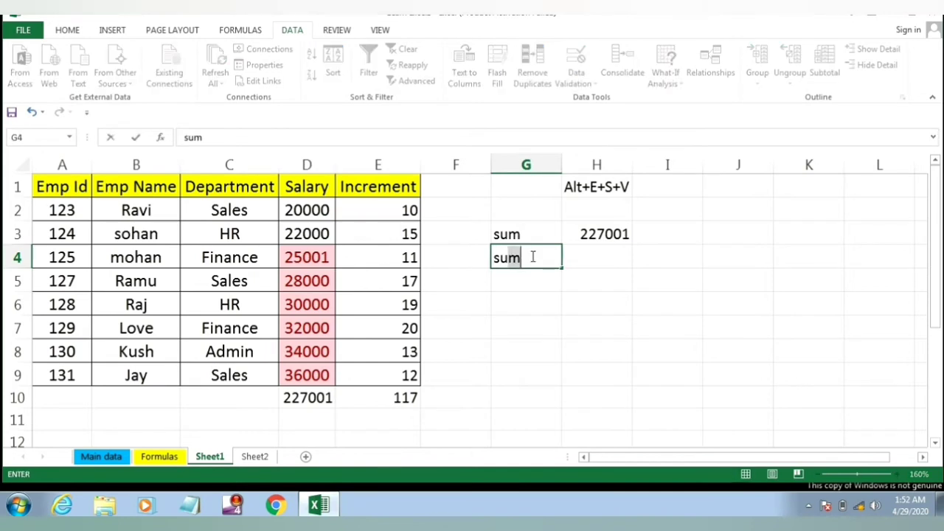
key("Tab")
type("=sum")
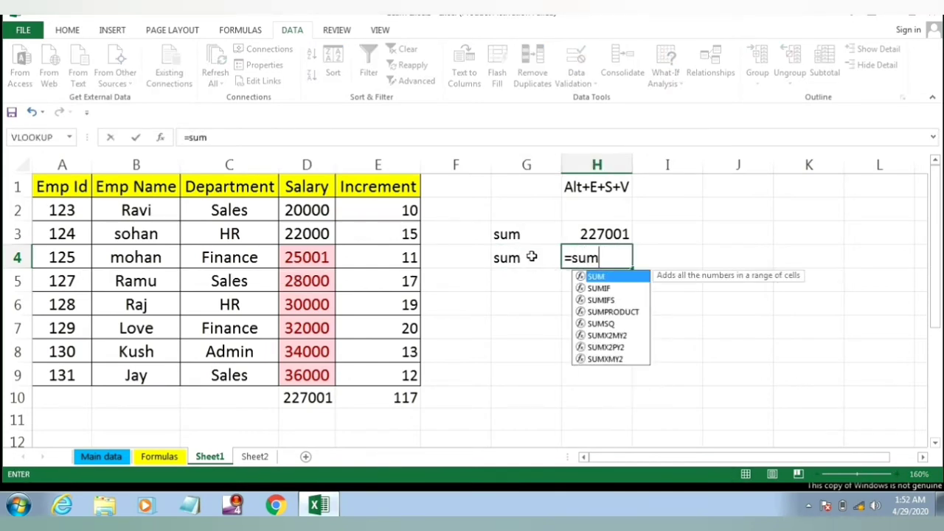
key("Tab")
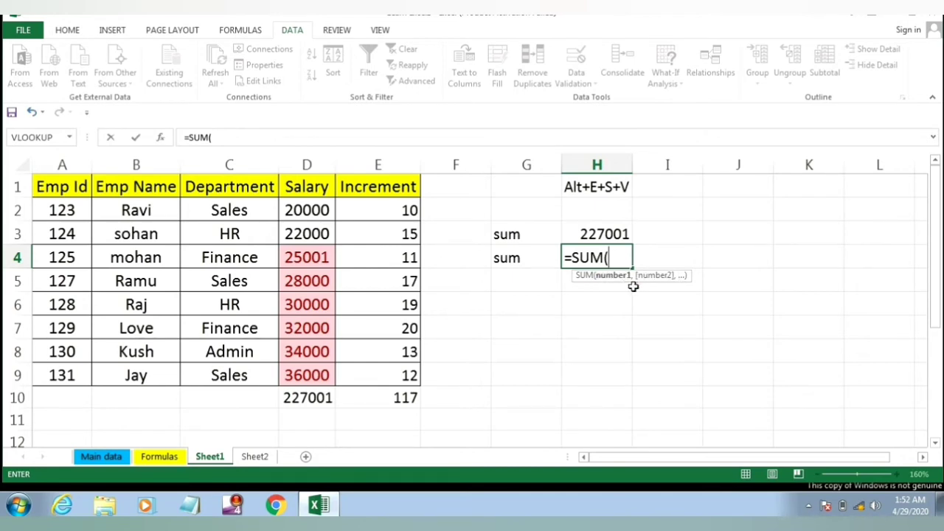
left_click(313, 211)
type(",")
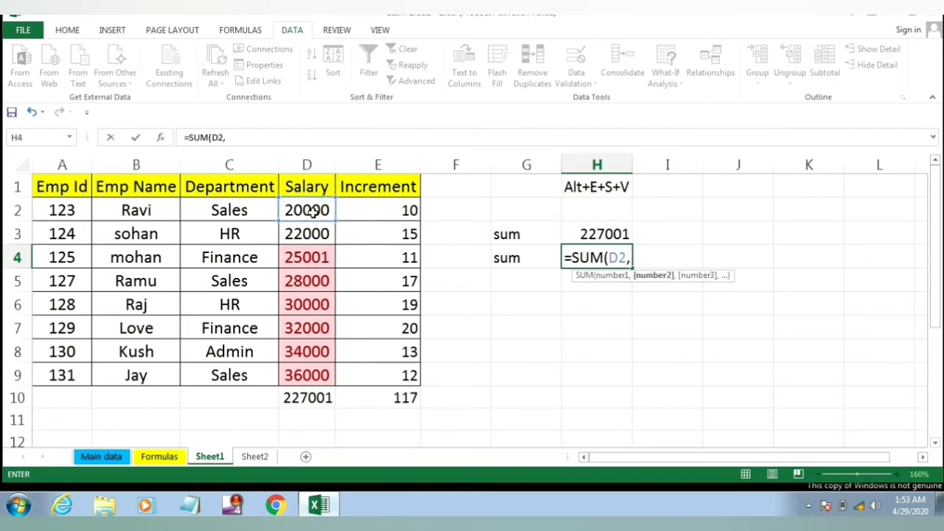
left_click(313, 229)
type(",")
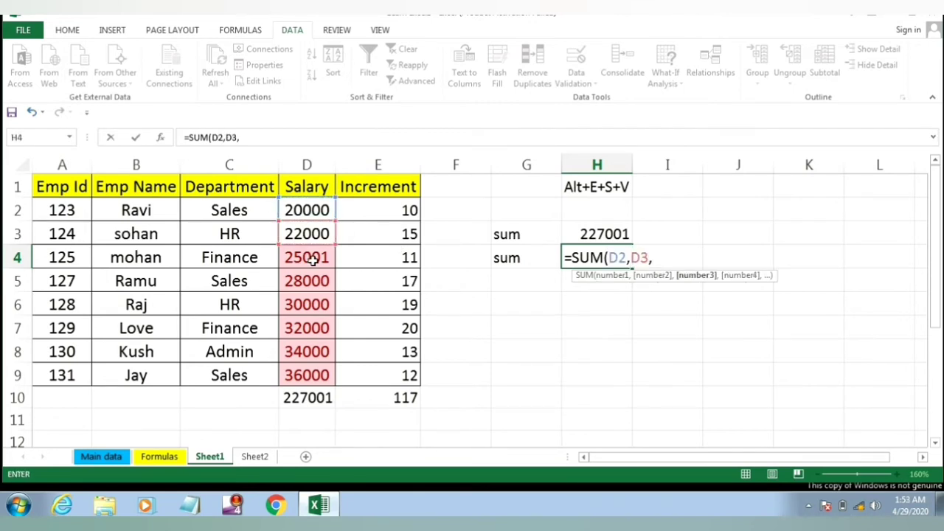
Step: Add D6, D7, D8 and D9 to finish =SUM(D2,D3,D6,D7,D8,D9), showing 174000
left_click(309, 305)
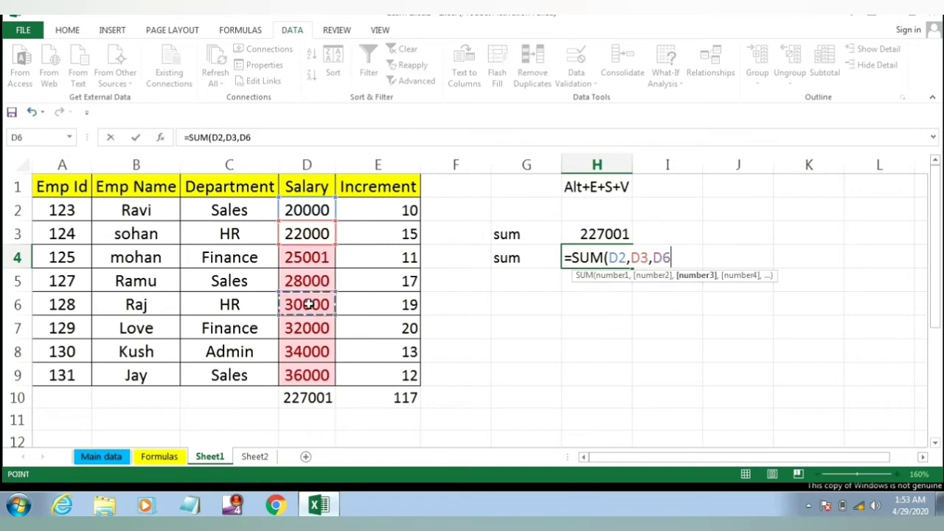
key("F8")
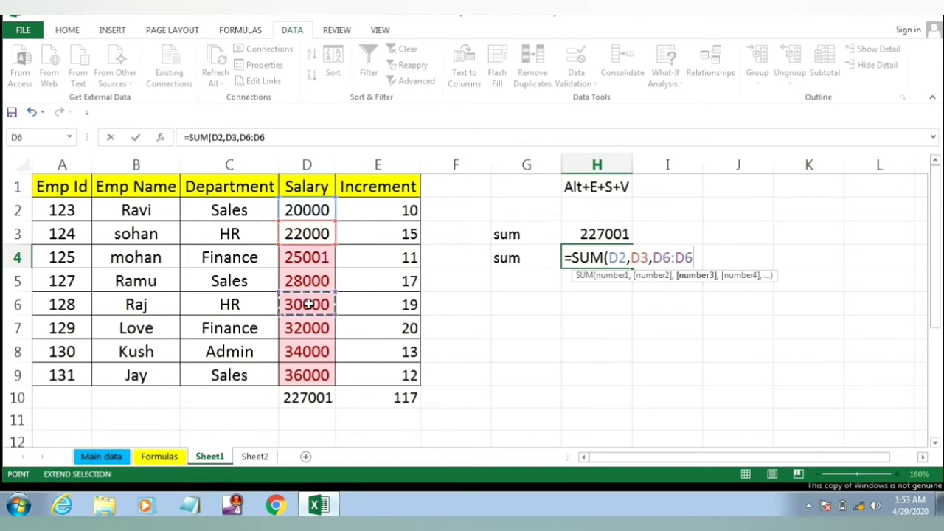
key("BackSpace")
key("BackSpace")
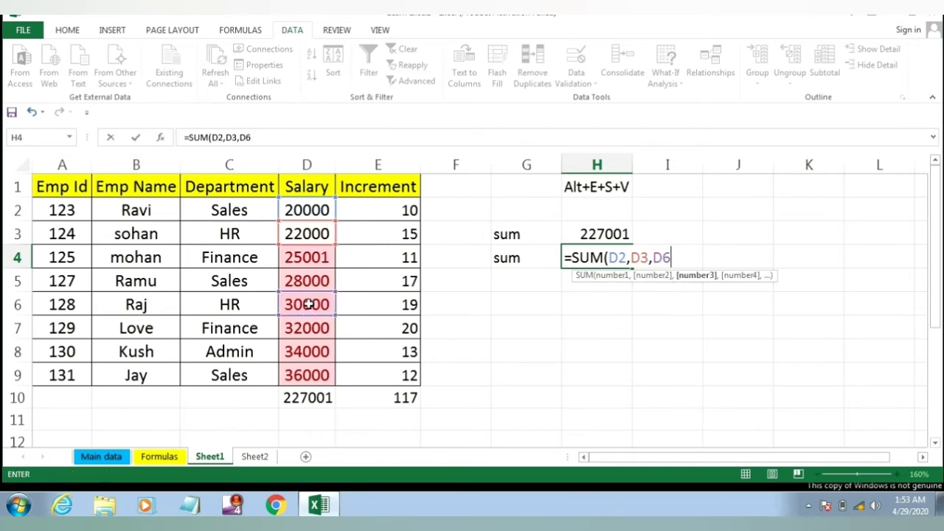
type(",")
left_click(316, 326)
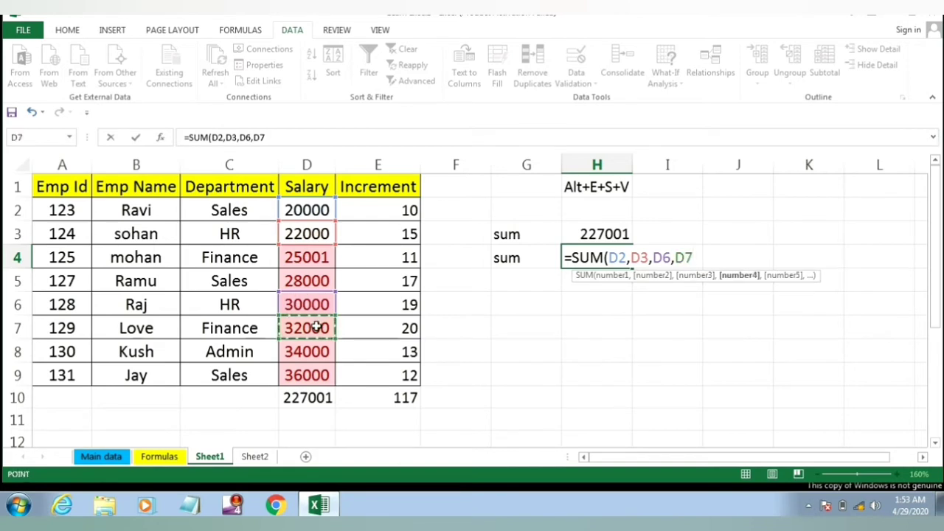
type(",")
left_click(309, 352)
type(",")
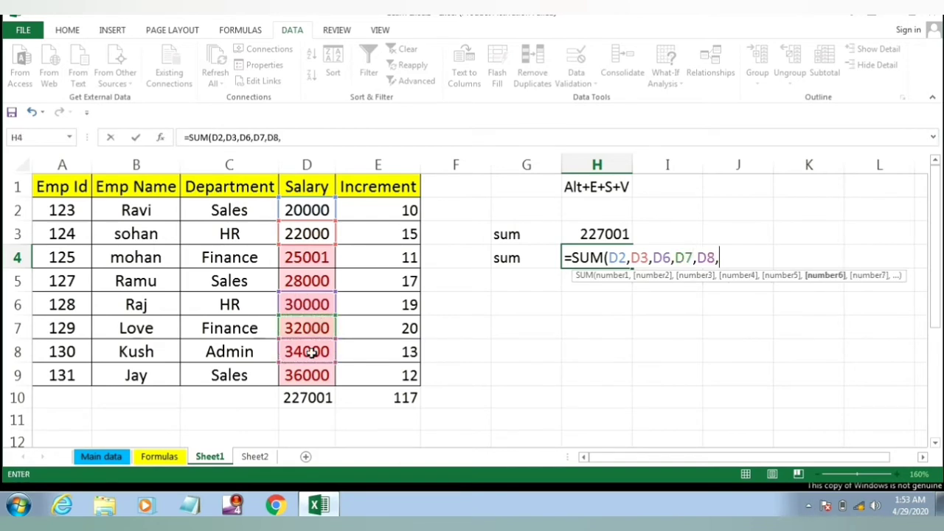
left_click(311, 368)
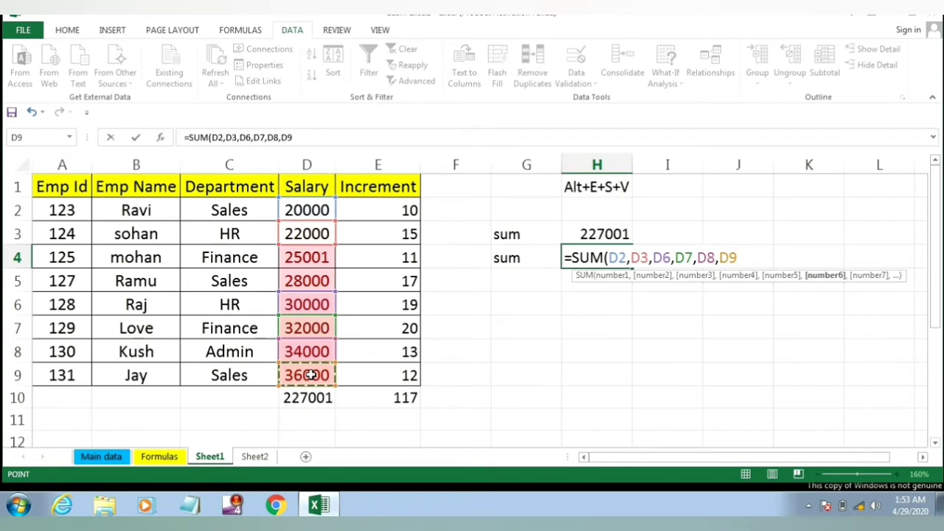
type(")")
key("Return")
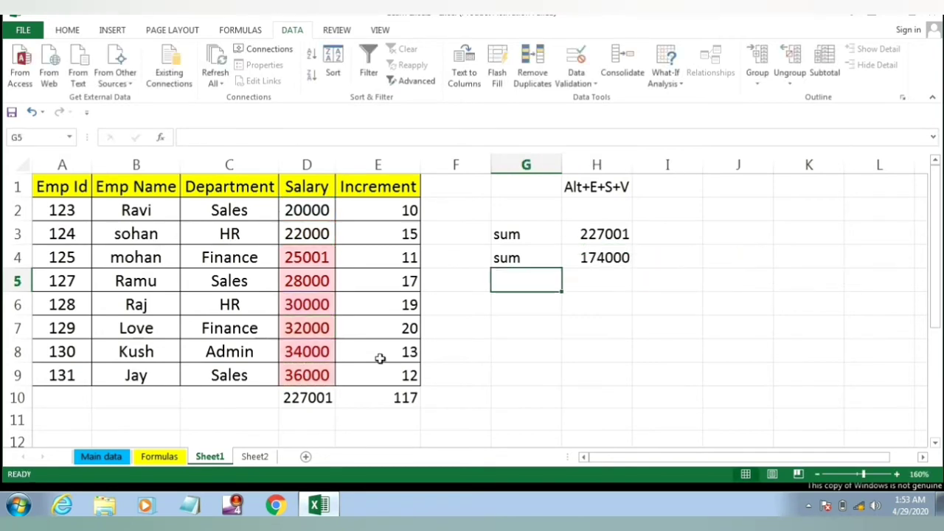
left_click(603, 253)
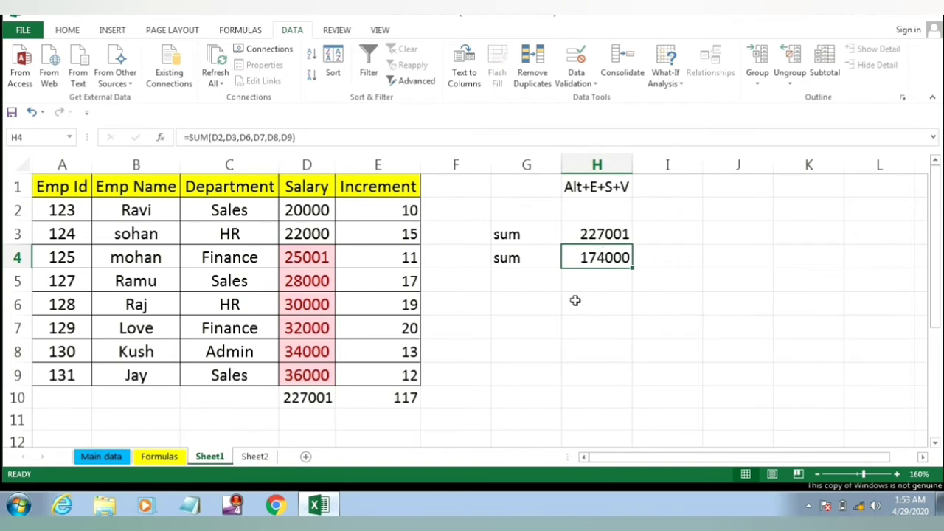
left_click(541, 282)
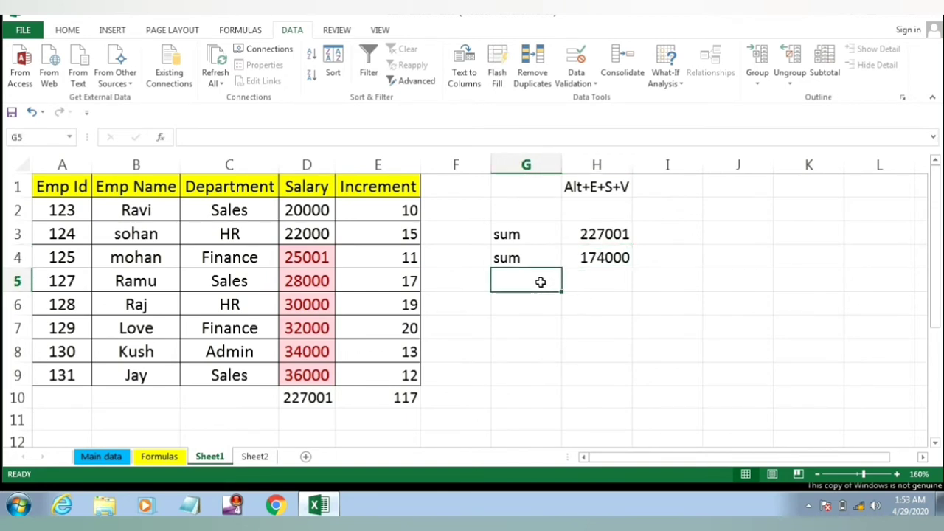
Step: Type the labels 'sumif' in G5 and 'sumifs' in G6
type("sumi")
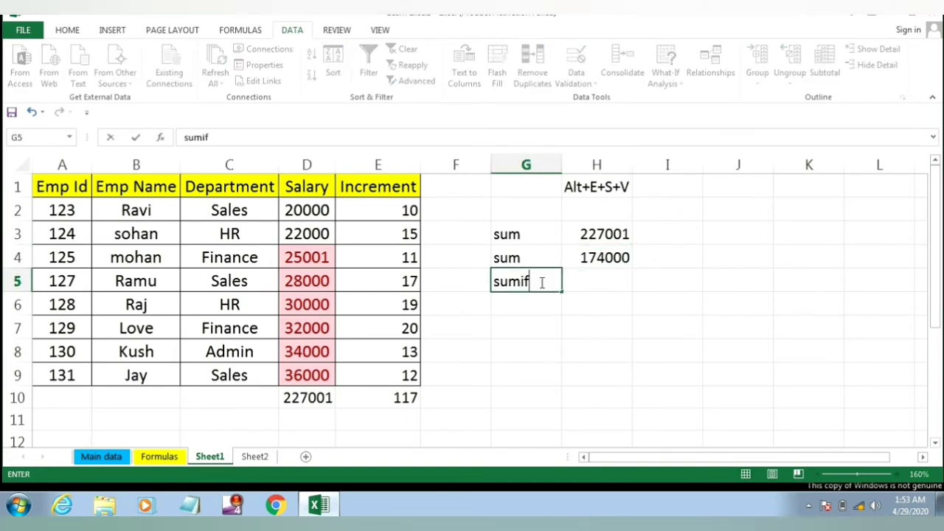
type("f")
key("Return")
left_click(541, 282)
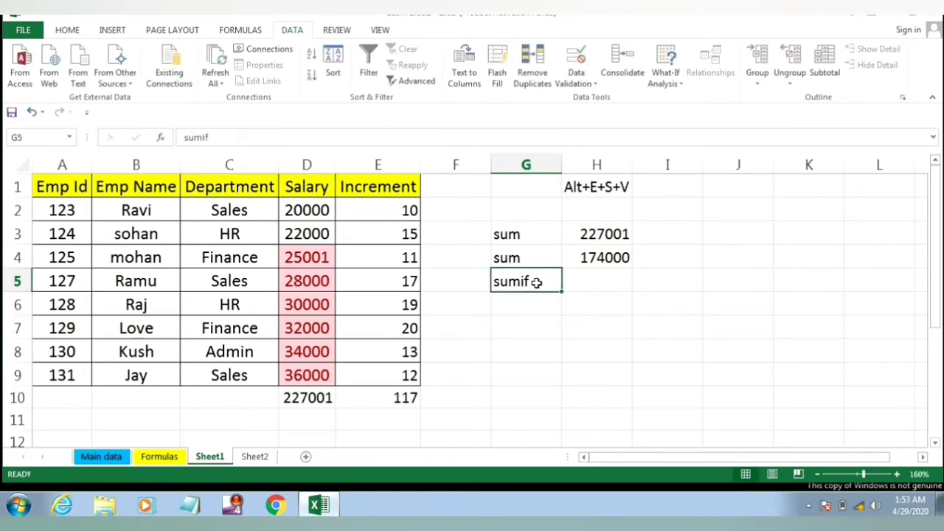
left_click(579, 274)
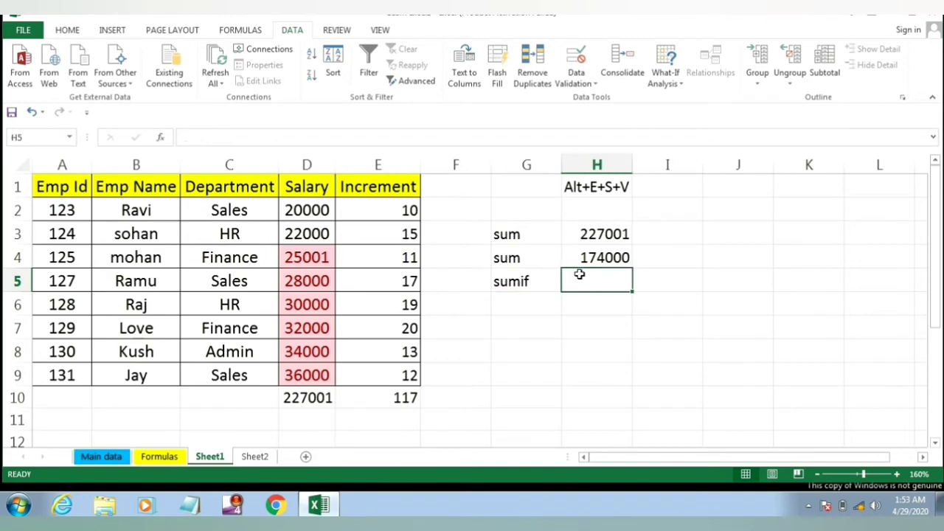
left_click(532, 296)
type("sum")
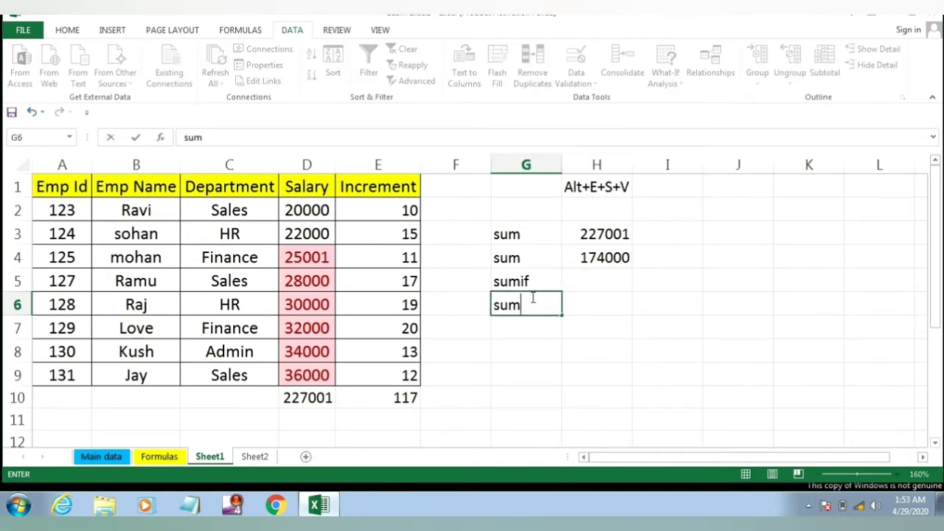
type("ifs")
key("Tab")
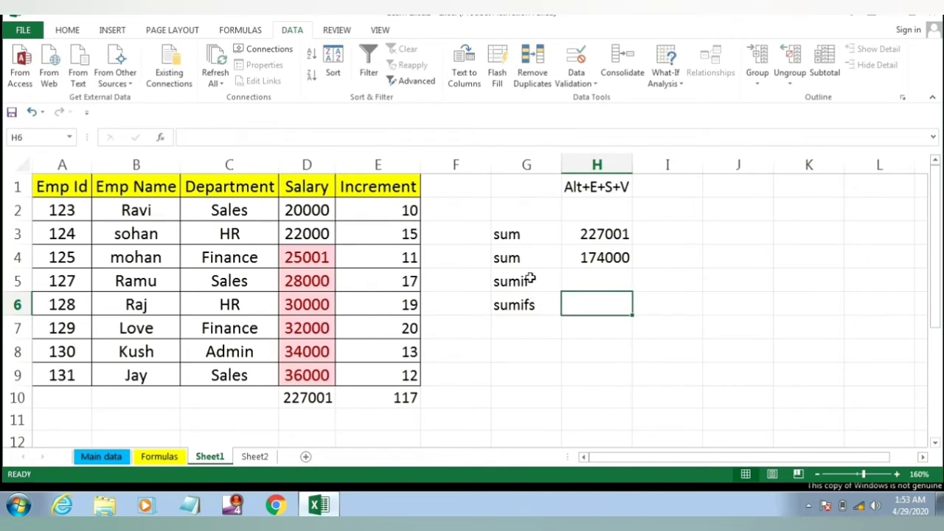
Step: Enter =SUMIF(C1:C9,"sales",D1:D9) in H5 to total Sales salaries, giving 84000
left_click(586, 280)
type("=sum")
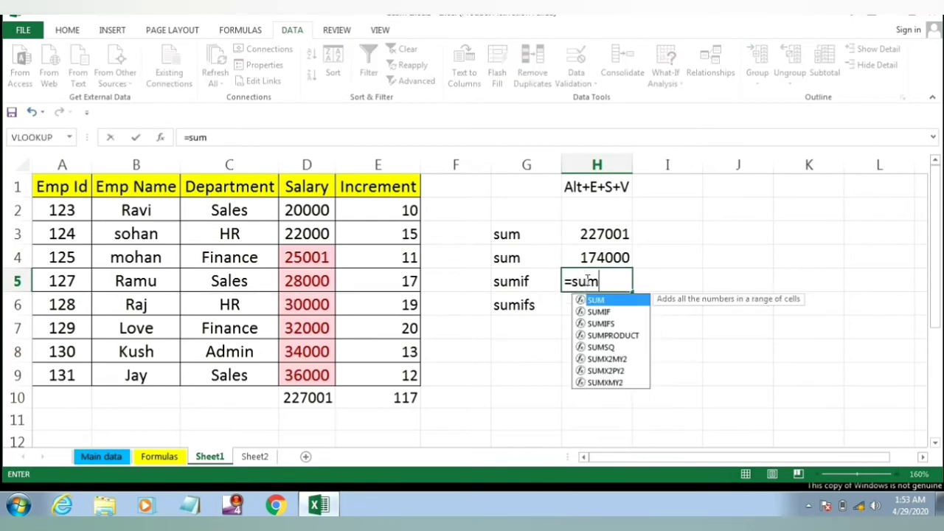
type("if")
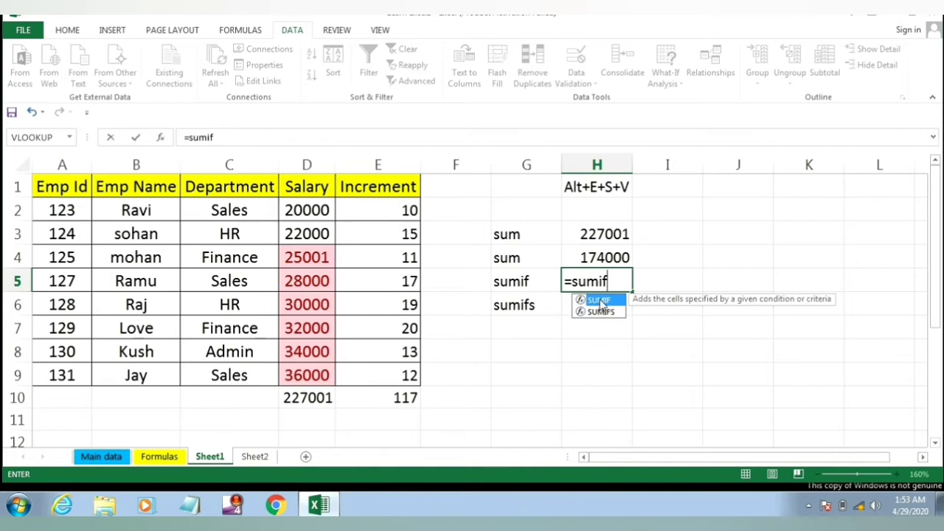
double_click(599, 300)
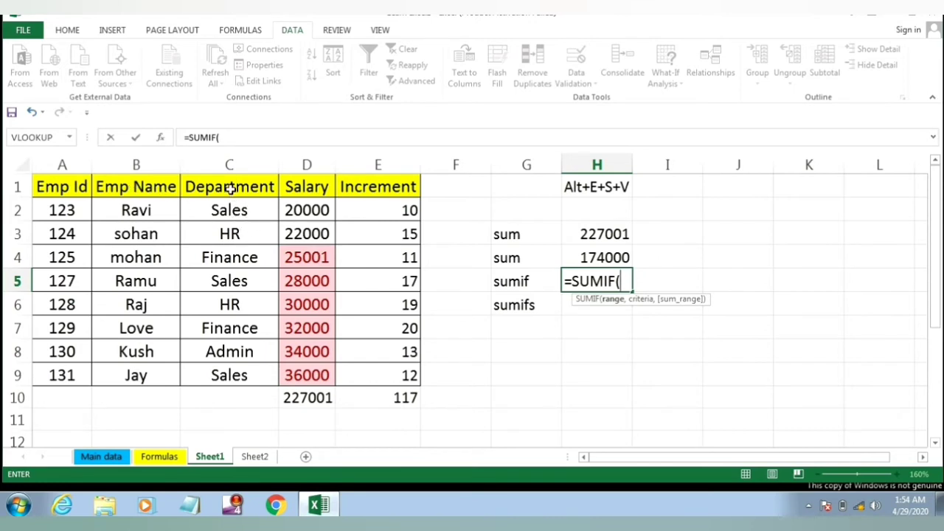
left_click_drag(230, 189, 243, 377)
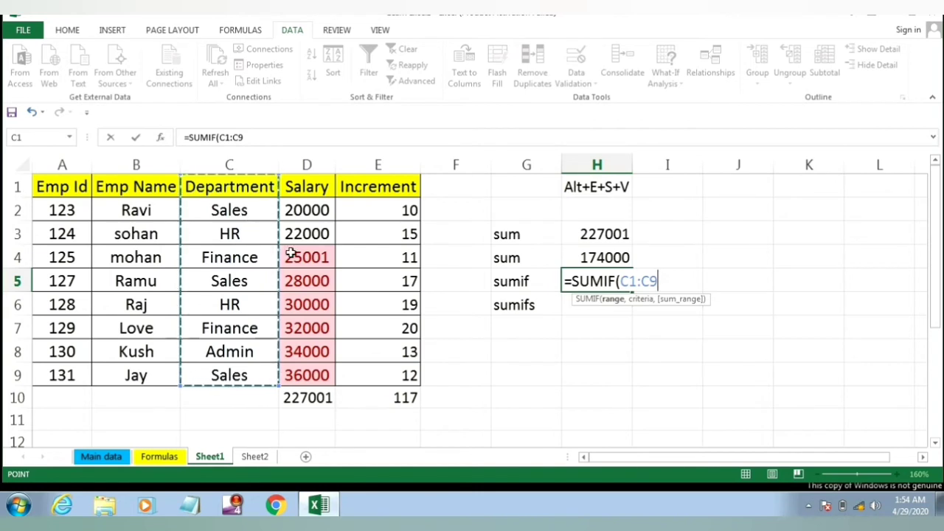
type(",")
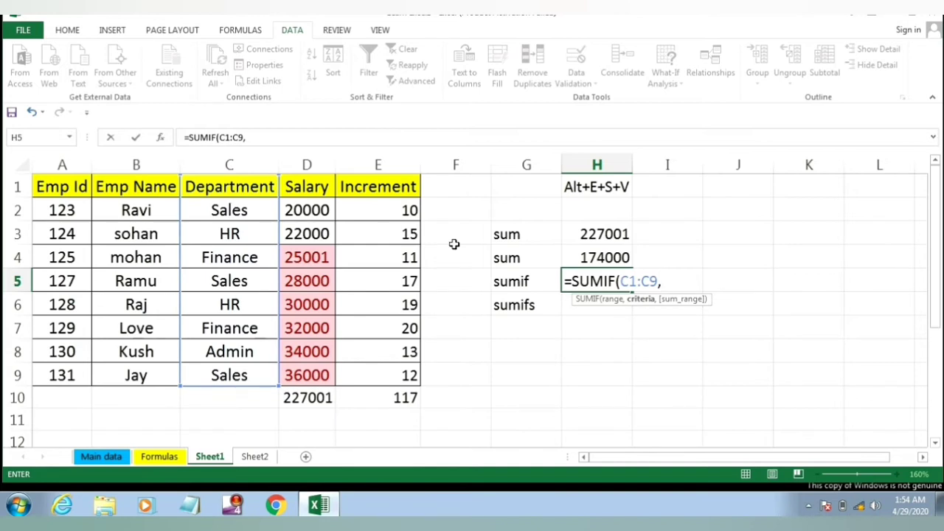
type("\"sales")
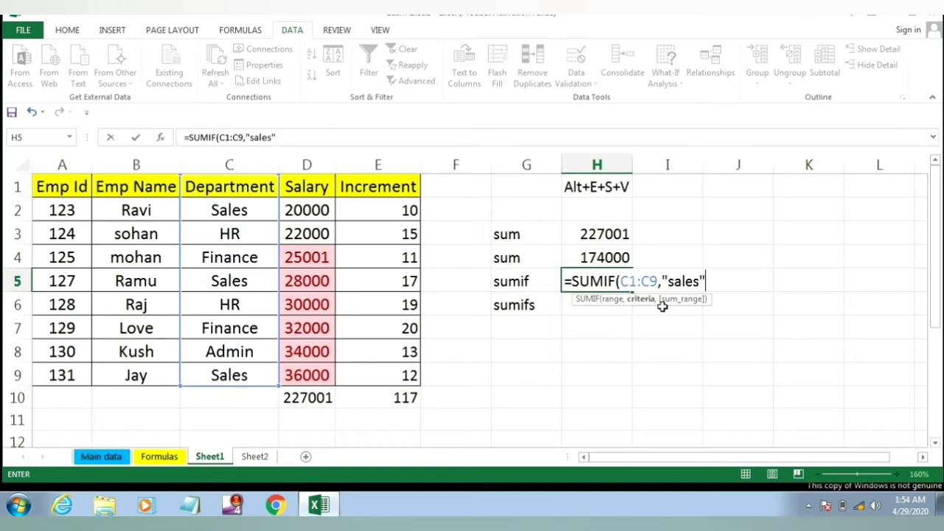
type(",")
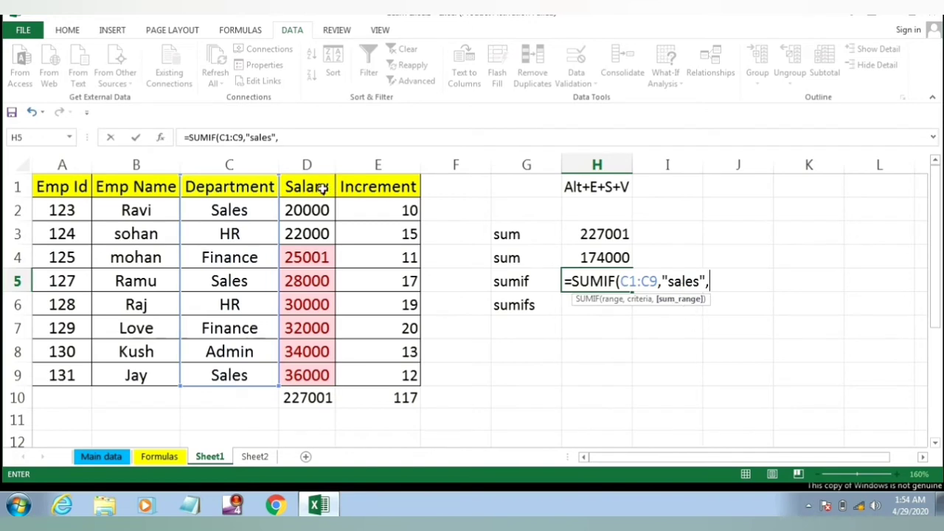
left_click_drag(319, 188, 317, 373)
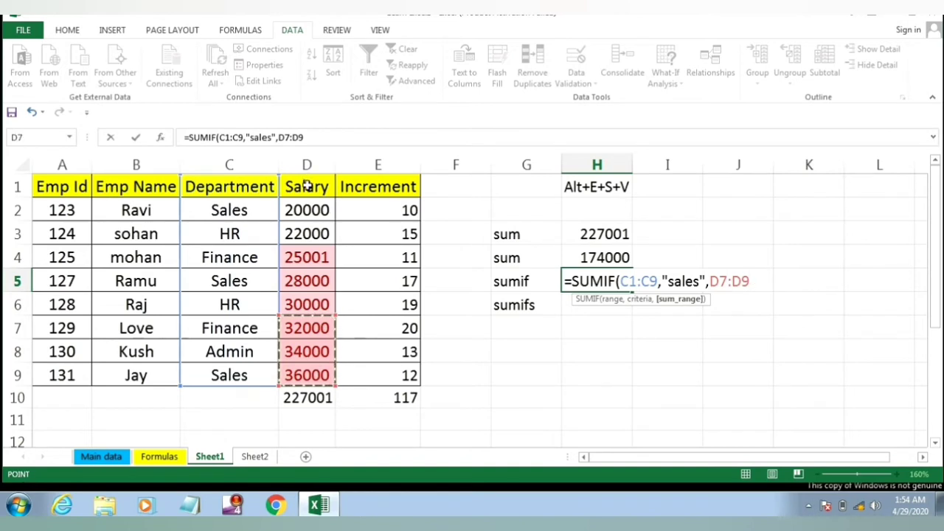
left_click_drag(308, 185, 312, 375)
type(")")
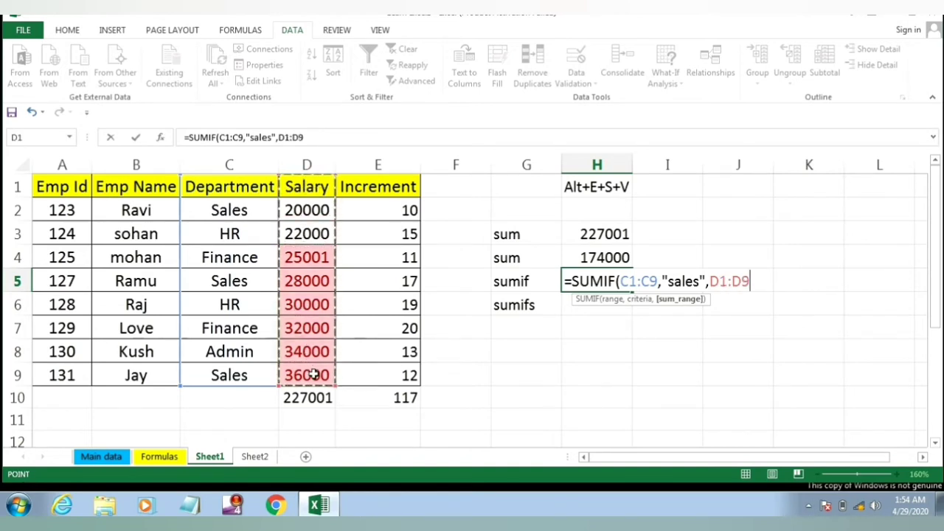
key("Return")
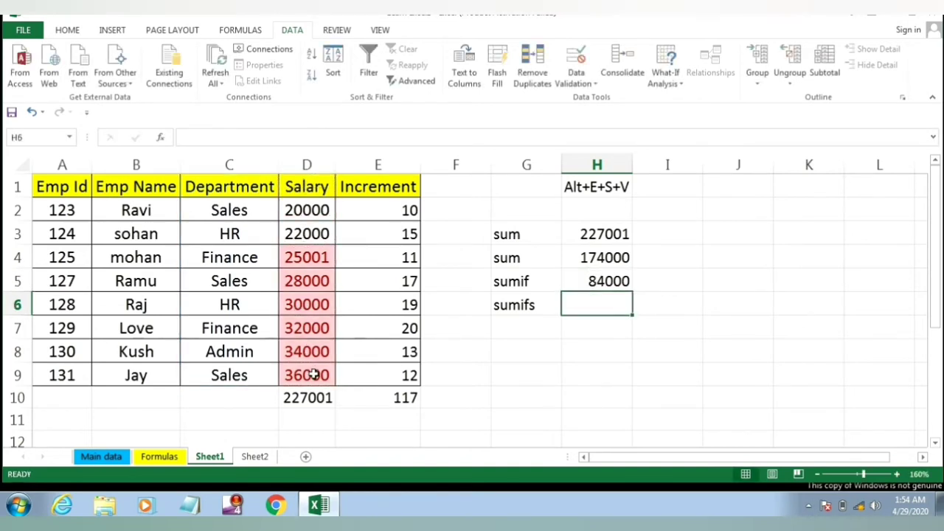
left_click(307, 210)
left_click(309, 282)
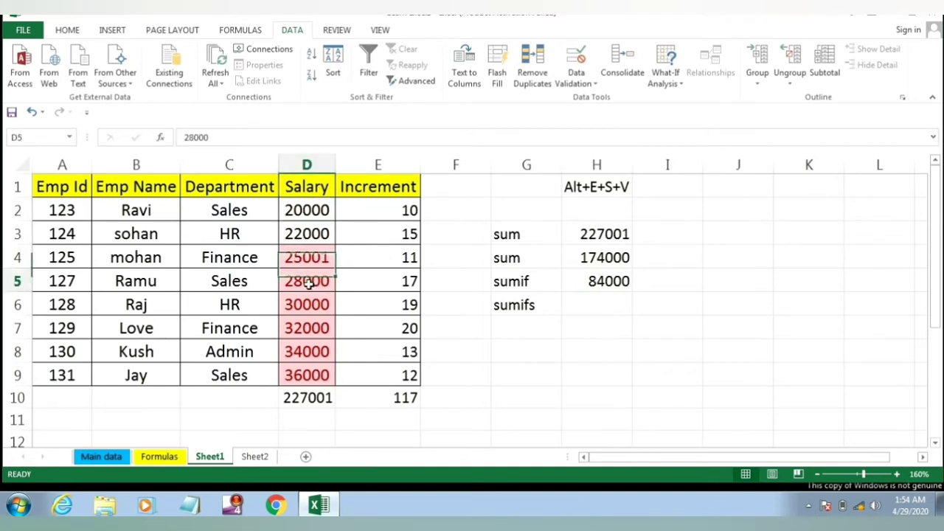
left_click(295, 377)
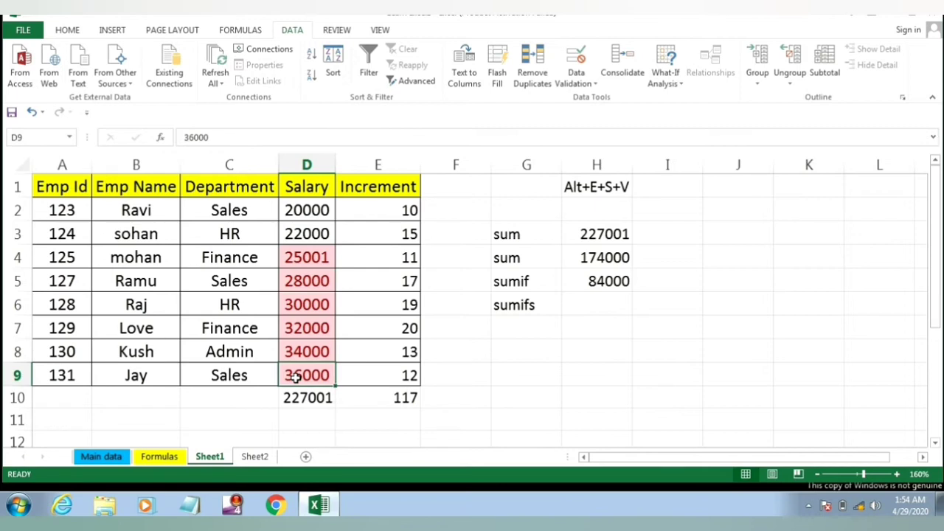
left_click(312, 283, "ctrl")
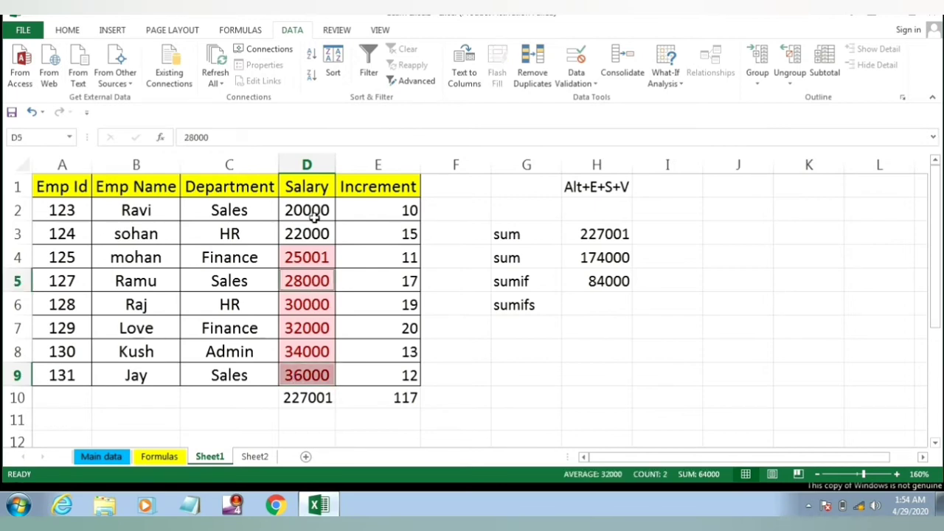
left_click(313, 210, "ctrl")
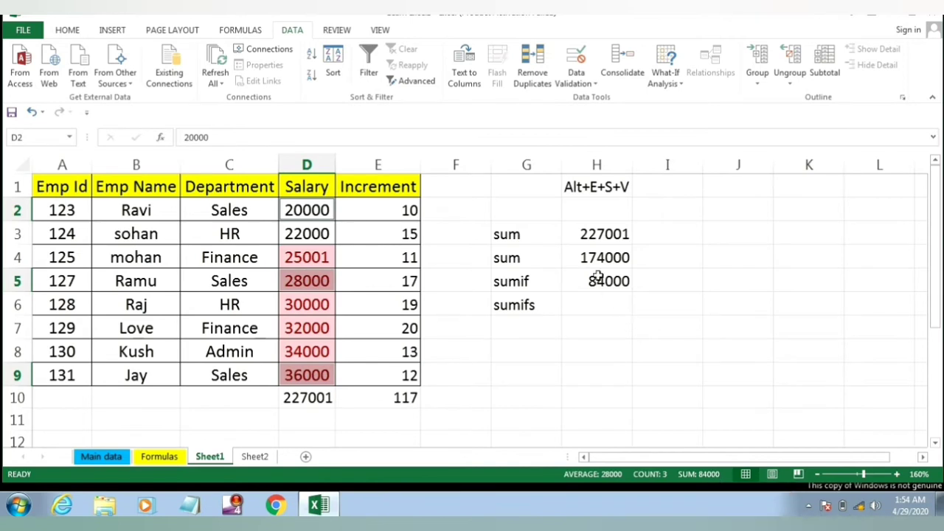
left_click(519, 285)
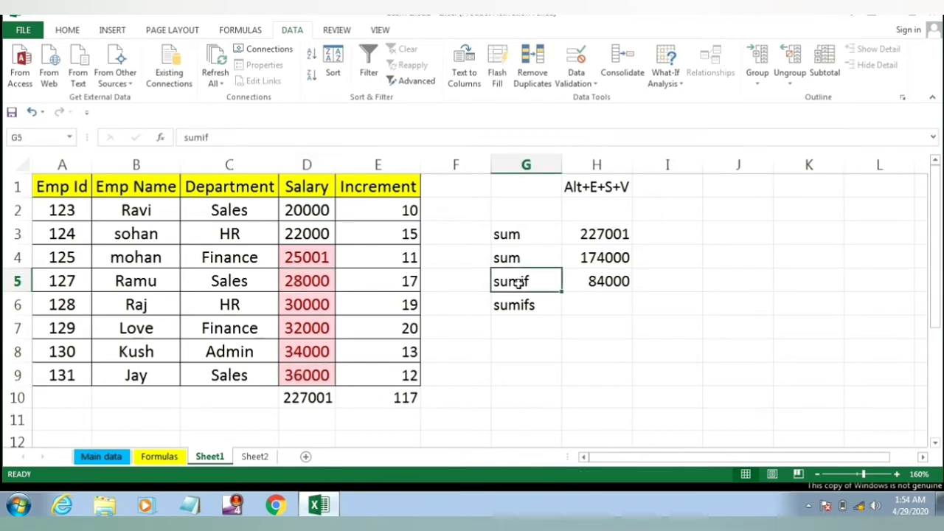
left_click(584, 285)
left_click(542, 301)
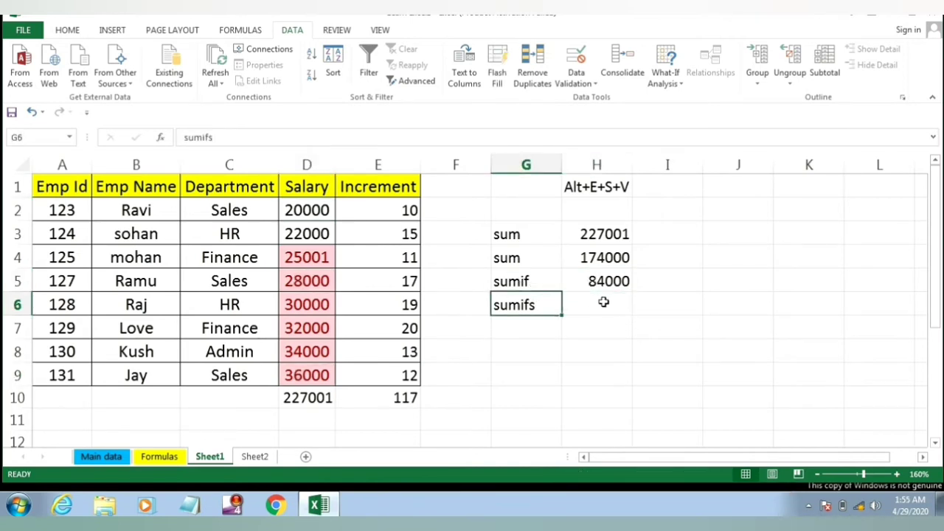
left_click(606, 302)
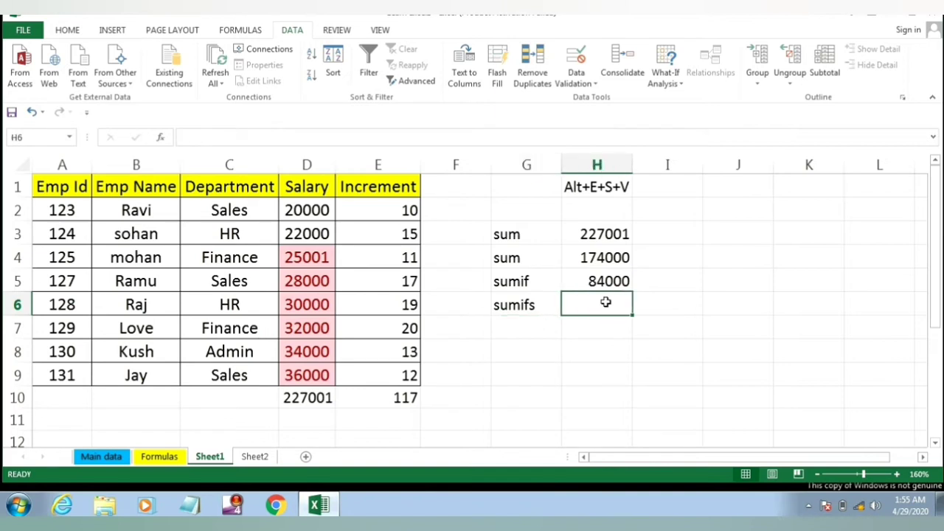
Step: Enter a SUMIFS in H6 totalling D1:D9 for Sales (C1:C9) and employee 123's name (B1:B9), giving 20000
type("=s")
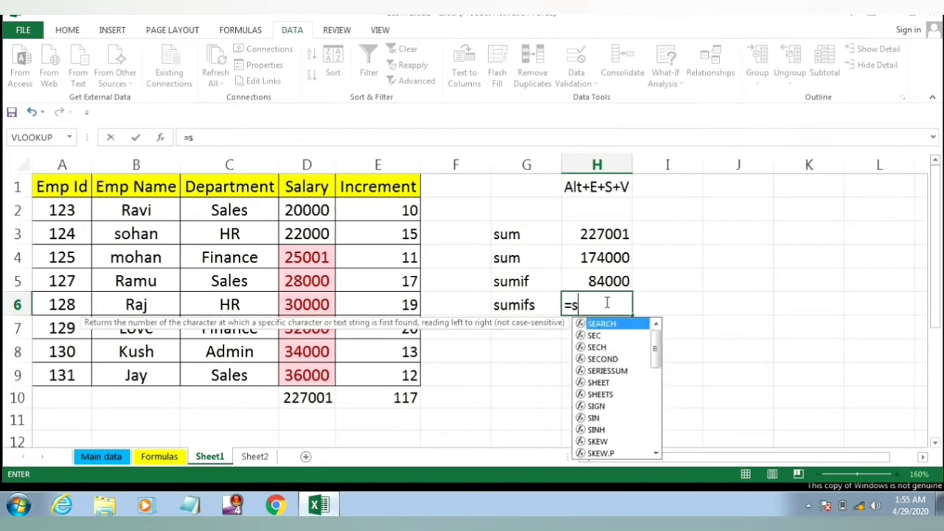
type("i")
key("BackSpace")
type("um")
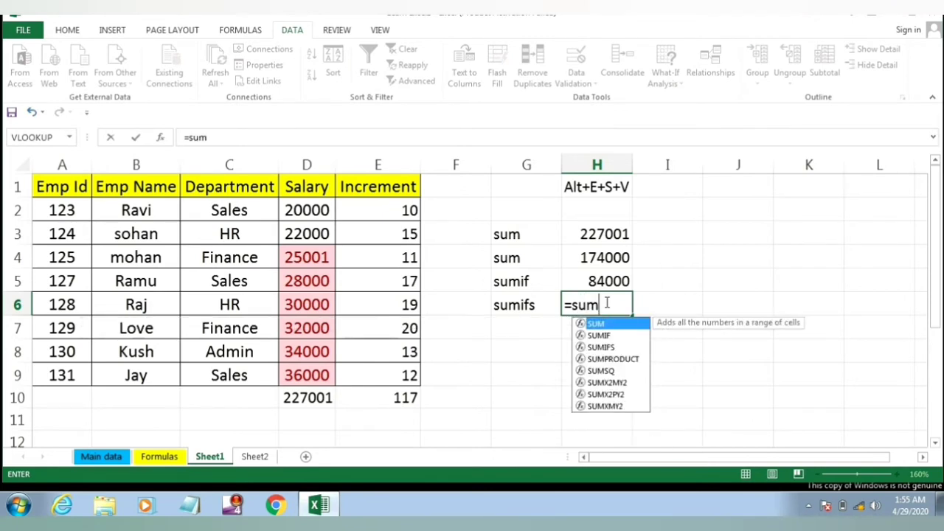
key("Down")
key("Down")
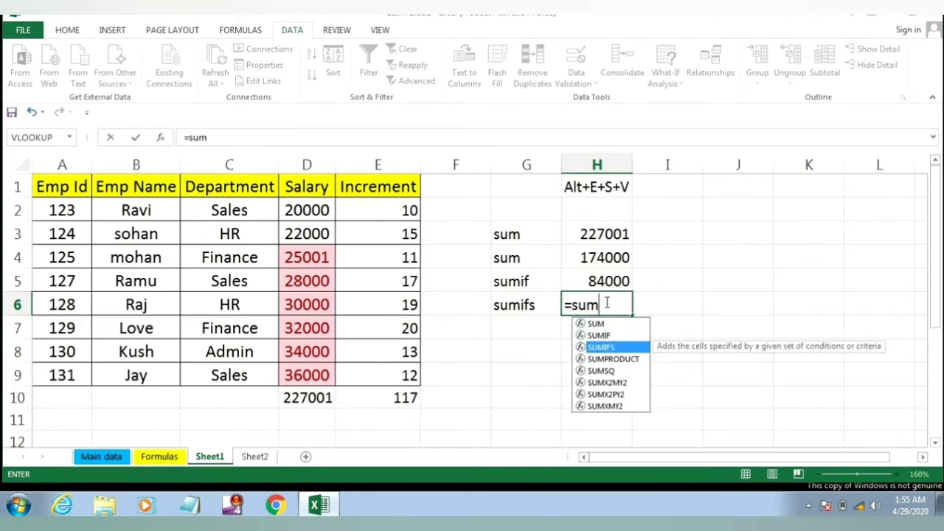
key("Tab")
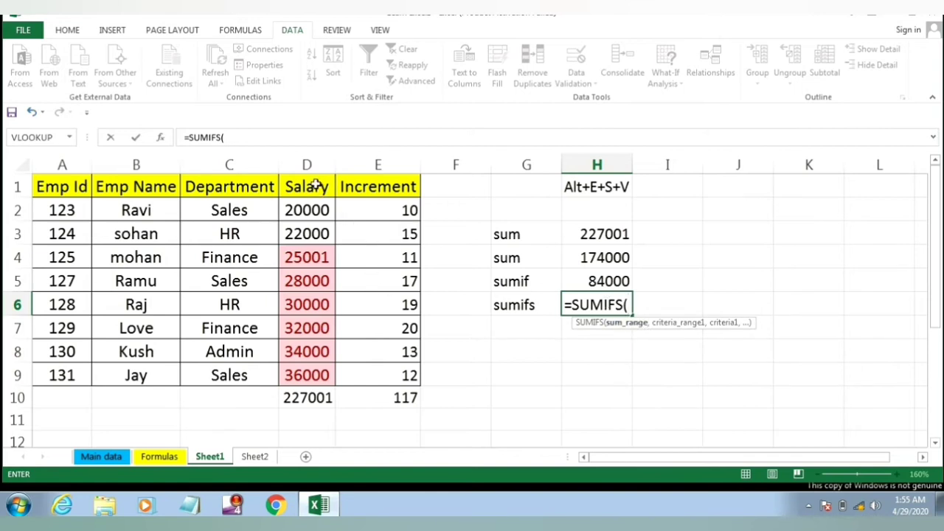
left_click_drag(316, 185, 328, 375)
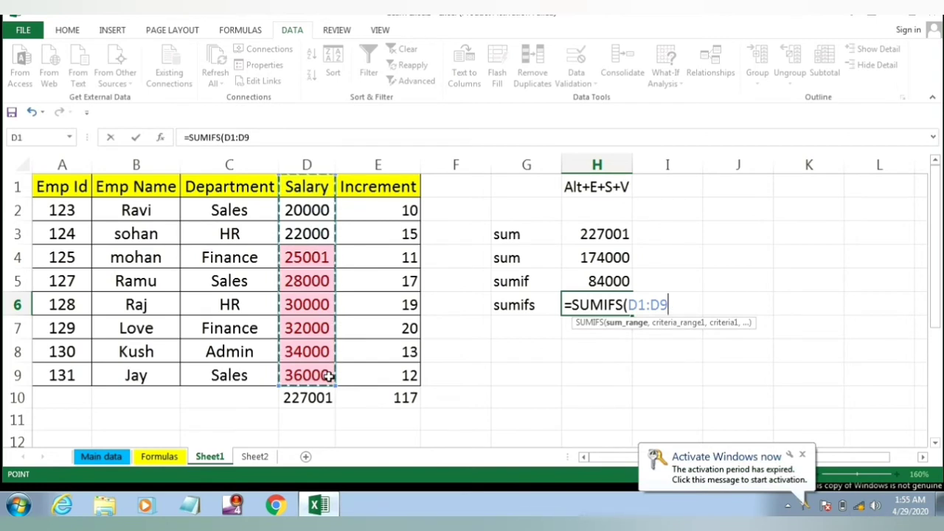
type(",")
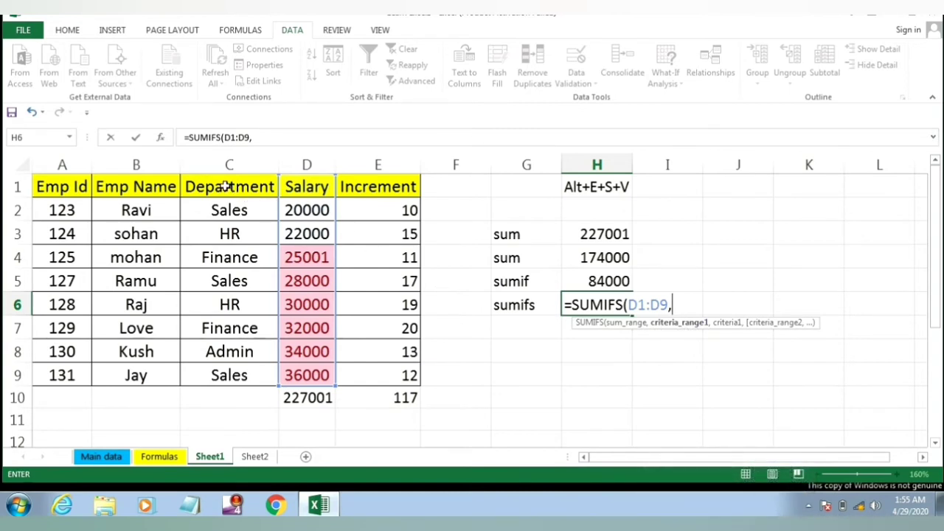
left_click_drag(227, 187, 249, 372)
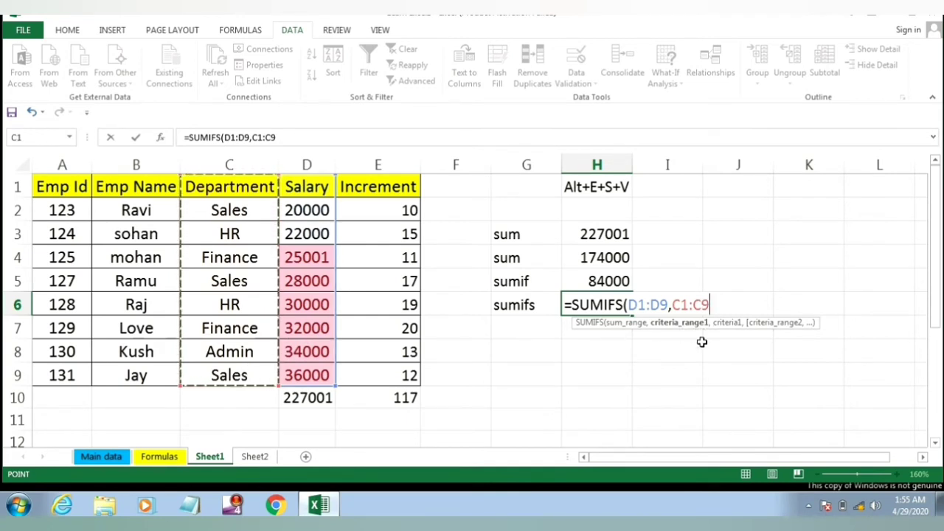
type(",\"sa")
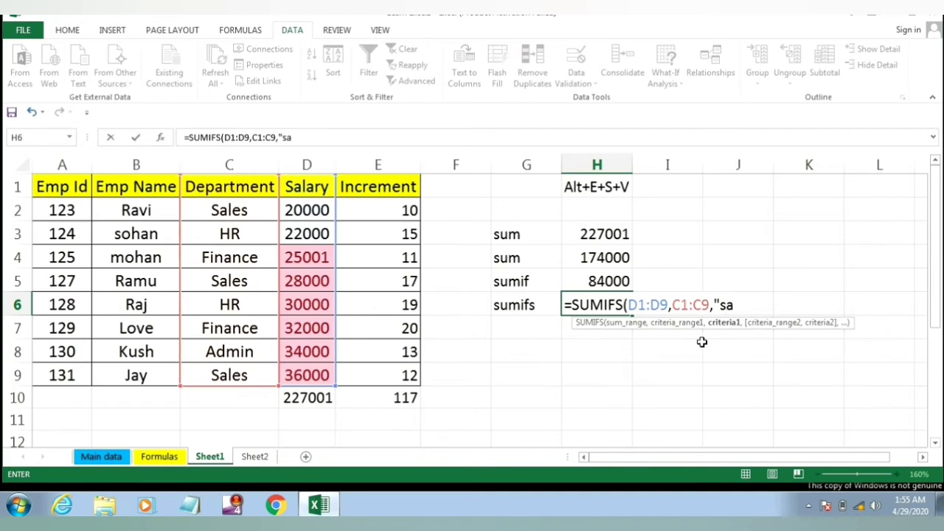
type("les\",")
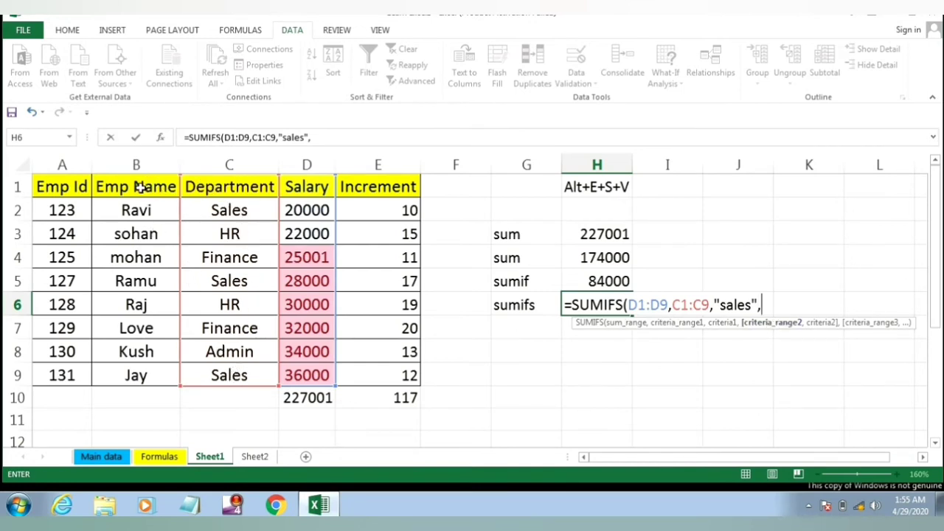
left_click_drag(140, 187, 140, 385)
type(",")
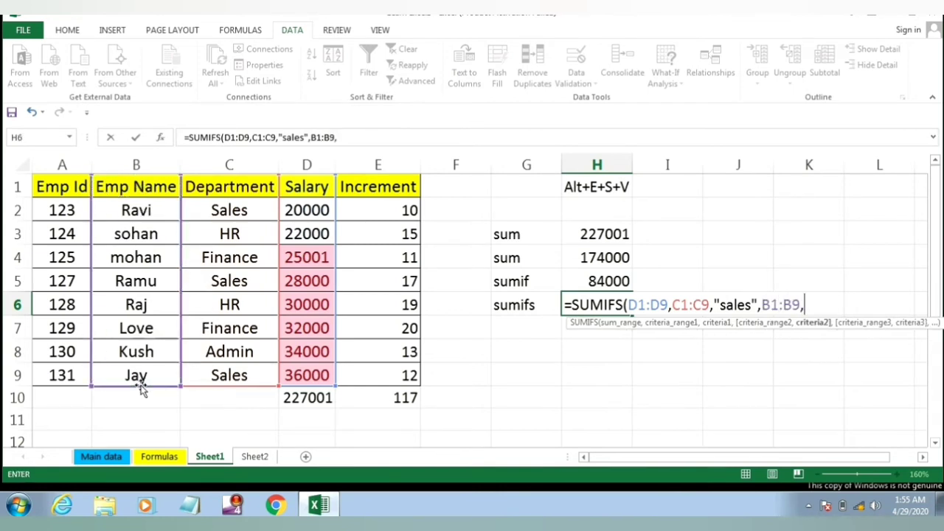
type("\"ravi")
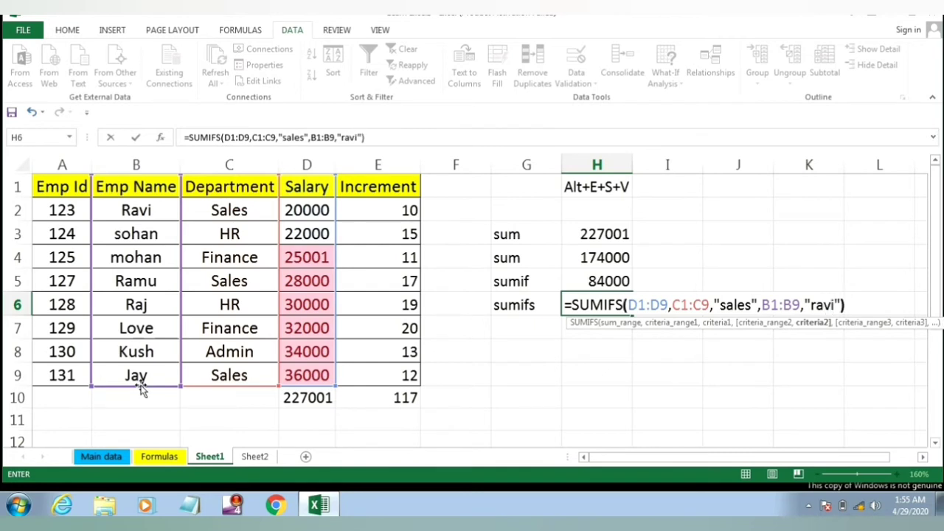
key("Return")
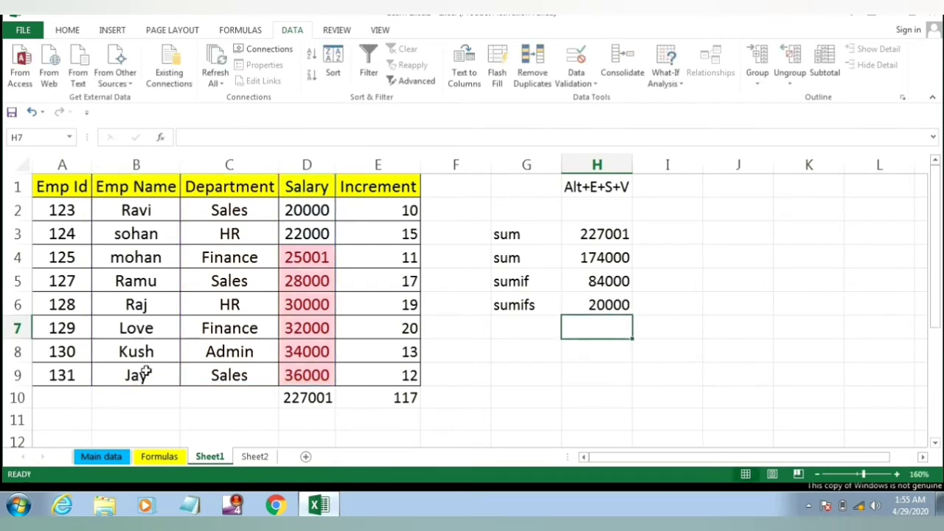
Step: Change employee 129's name in B7 to match employee 123's, then review the G3:H6 results
left_click(126, 326)
type("ra")
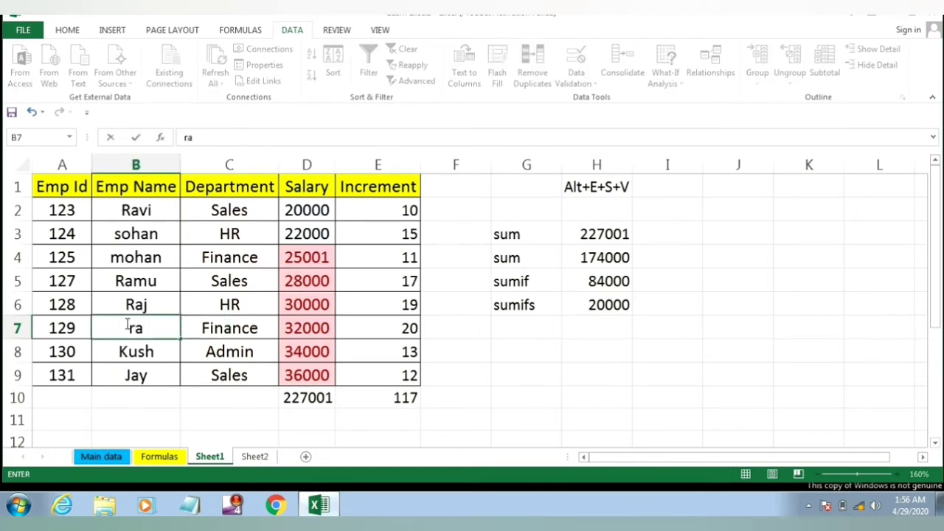
type("vi")
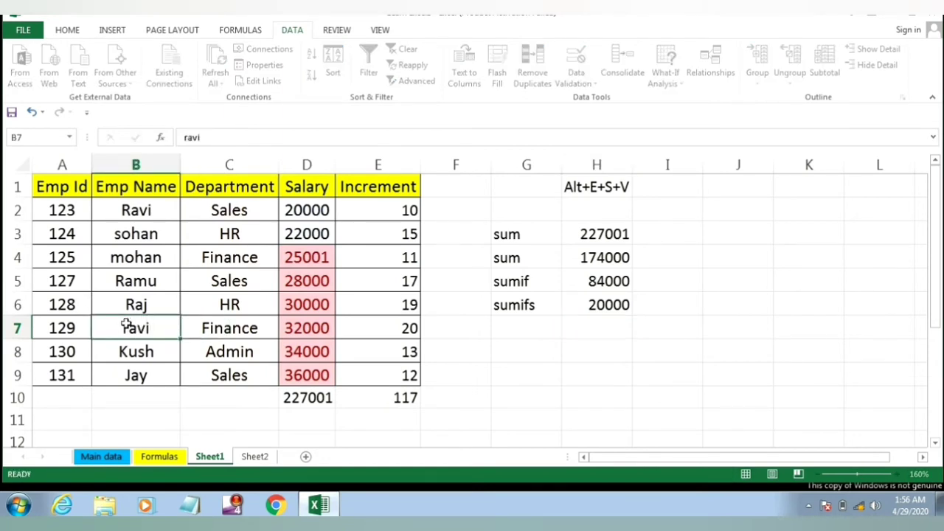
key("Return")
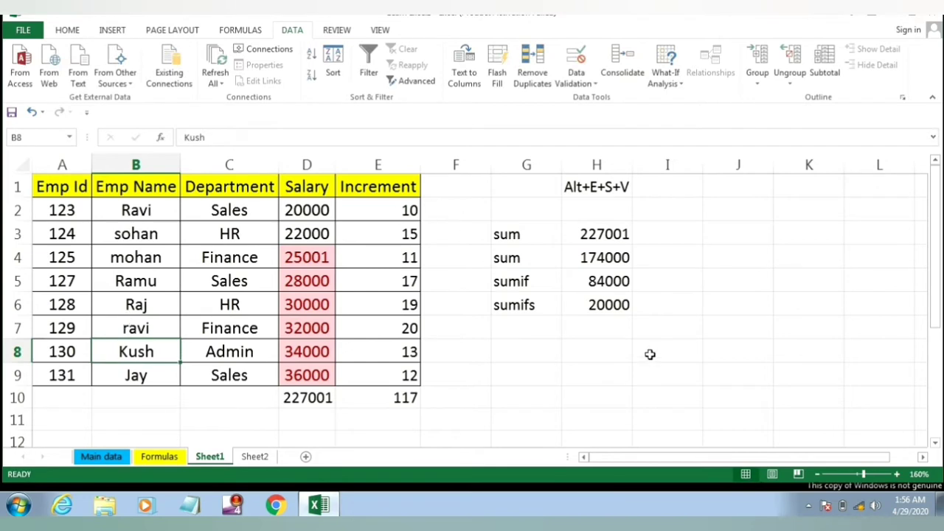
left_click(617, 306)
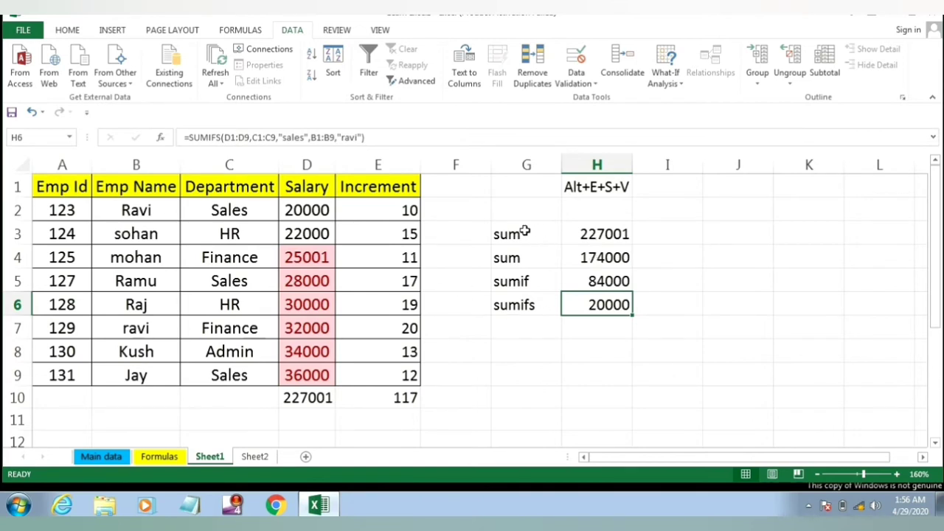
left_click_drag(524, 233, 603, 301)
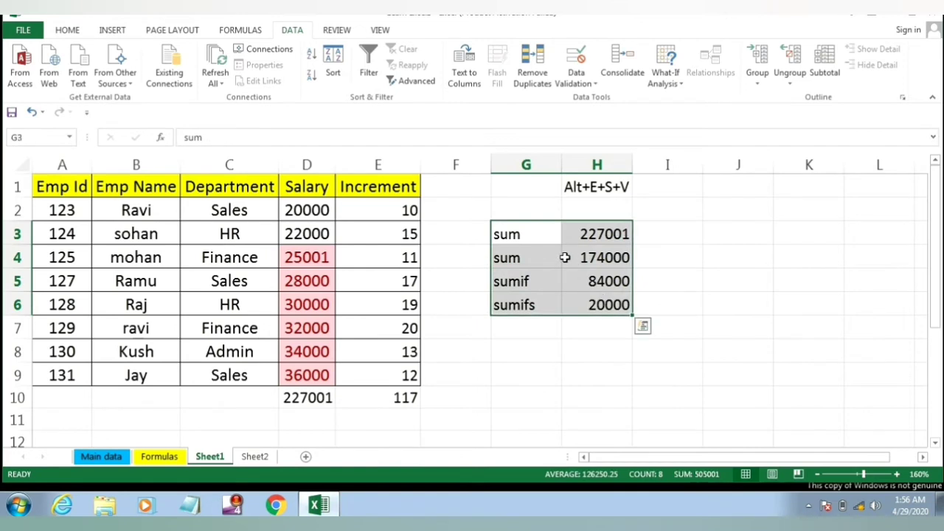
left_click(539, 235)
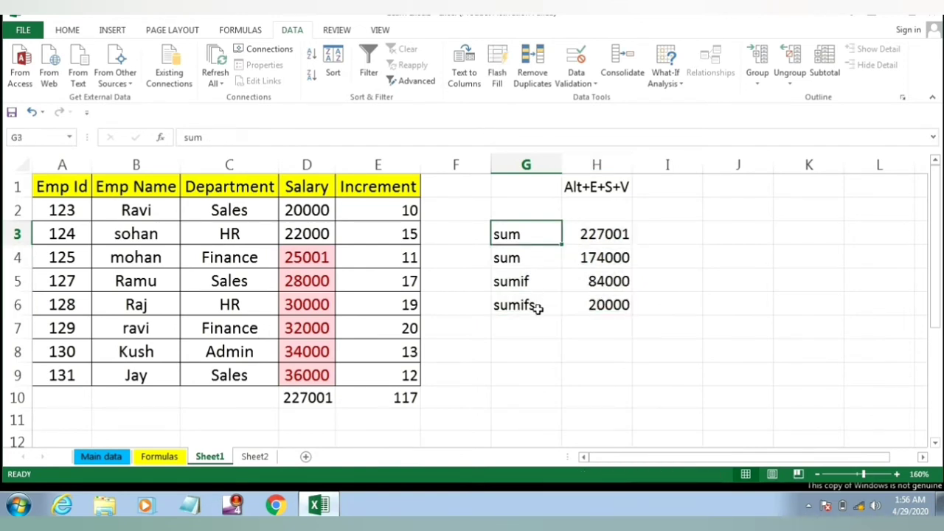
Step: Type the label 'count' in J3
left_click(717, 232)
type("count")
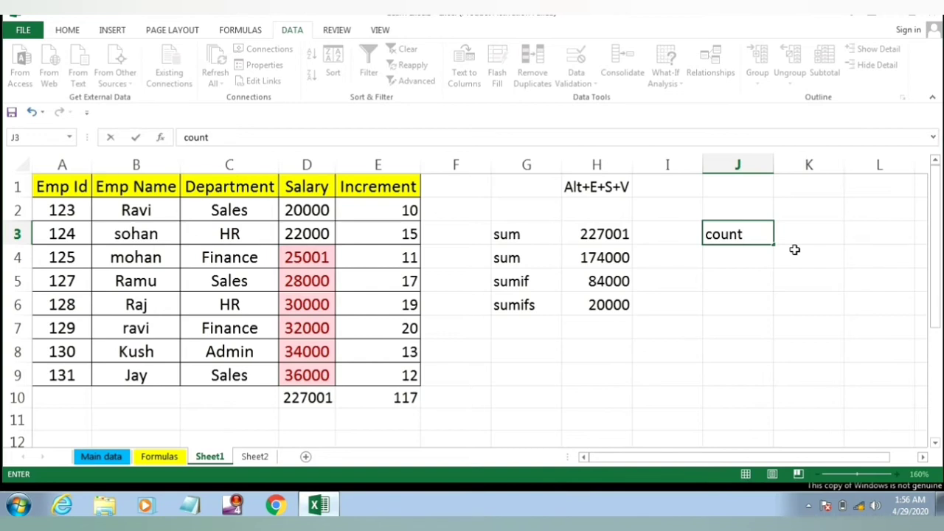
key("Return")
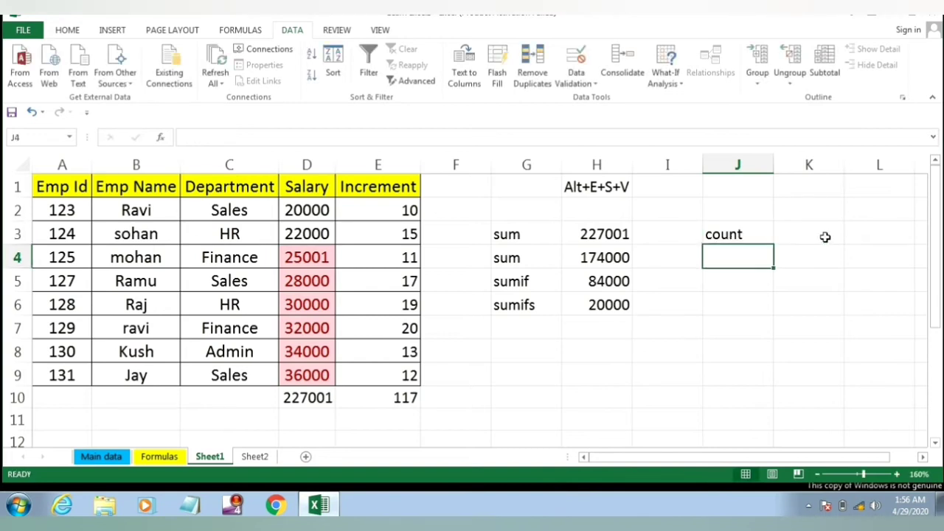
Step: Enter =COUNT(A1:A9) in K3 to count the Emp Ids, showing 8
left_click(826, 237)
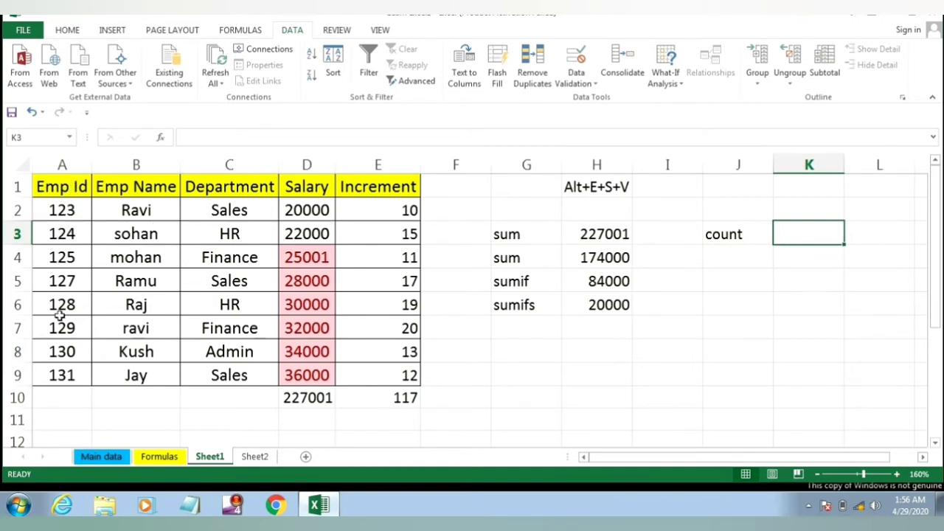
type("=")
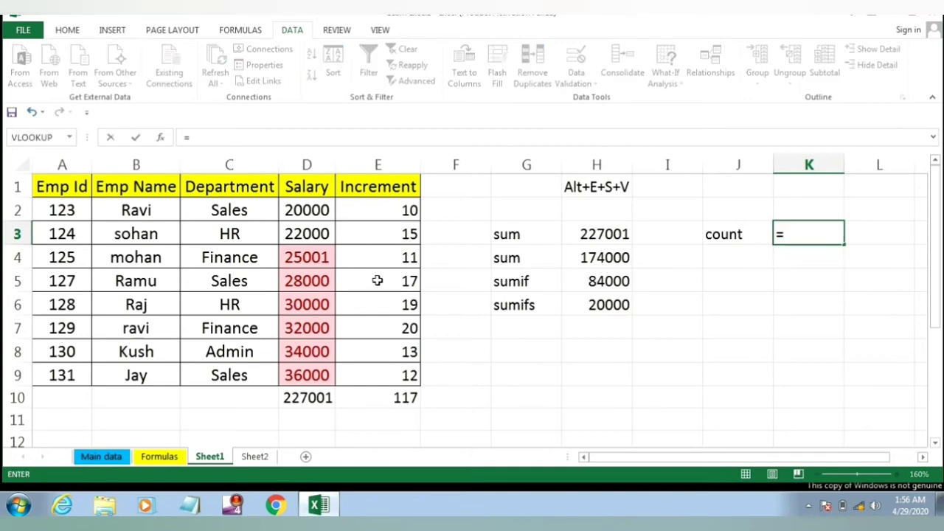
type("coun")
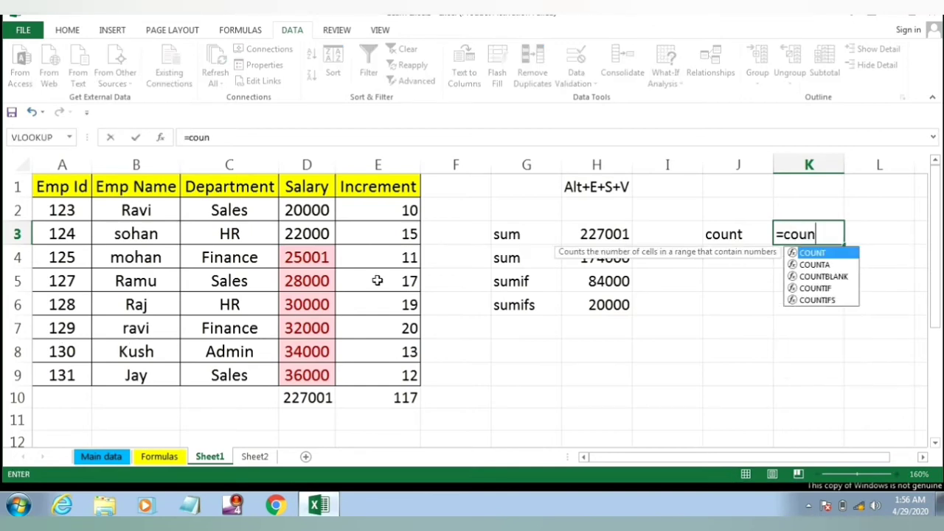
key("Tab")
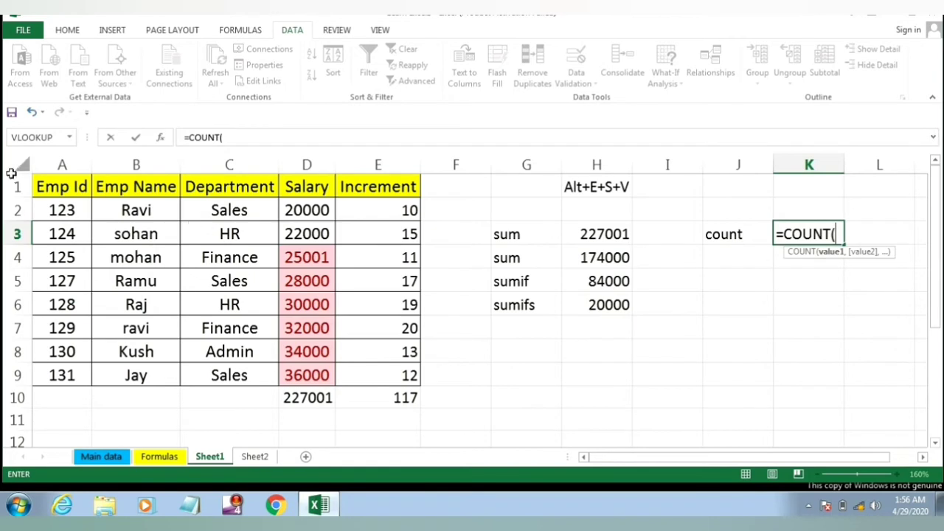
left_click(49, 185)
left_click_drag(45, 302, 56, 340)
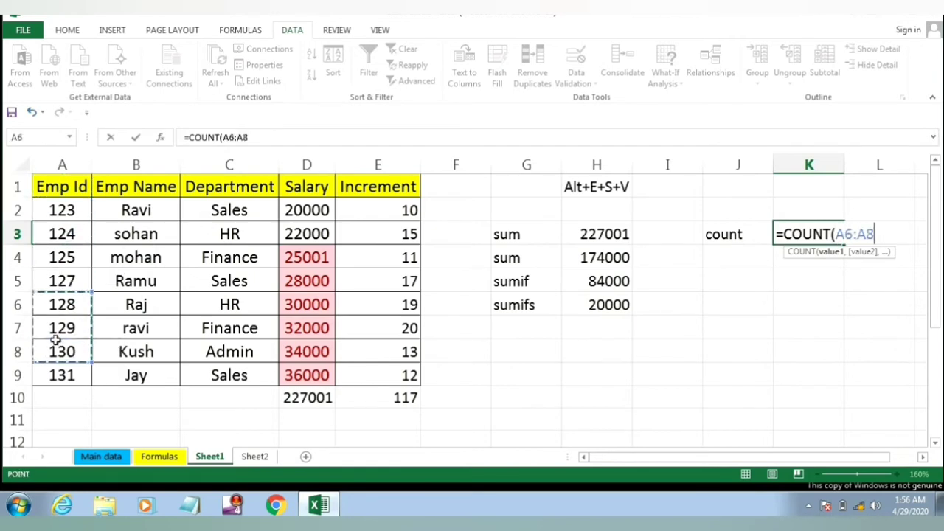
left_click_drag(65, 190, 67, 366)
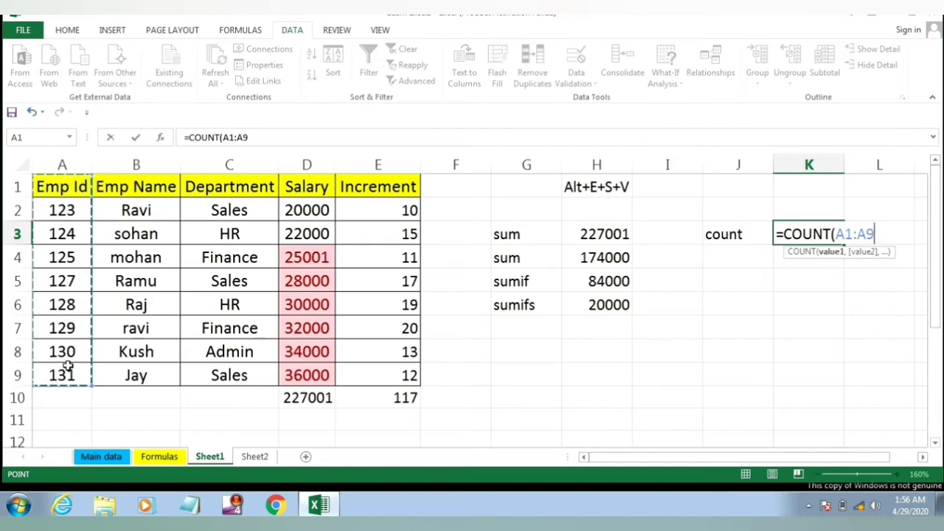
key("Return")
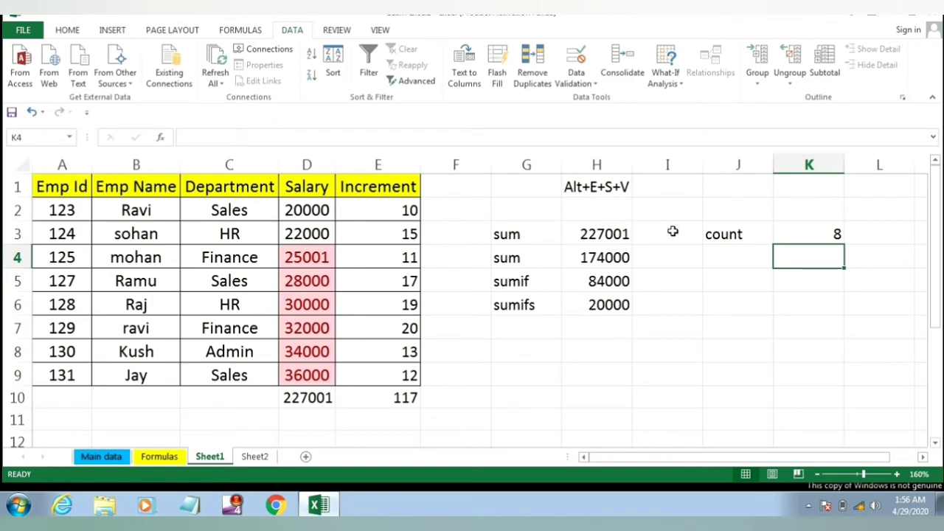
left_click(733, 249)
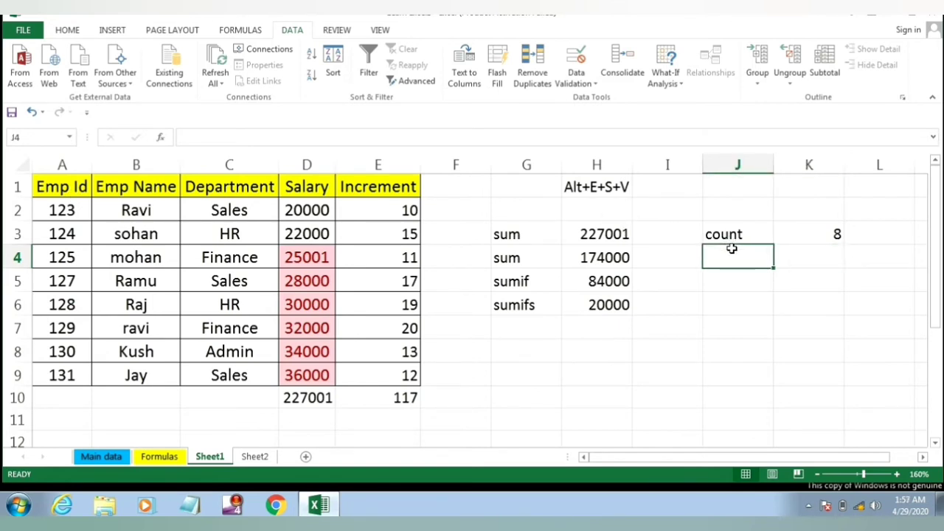
left_click(736, 234)
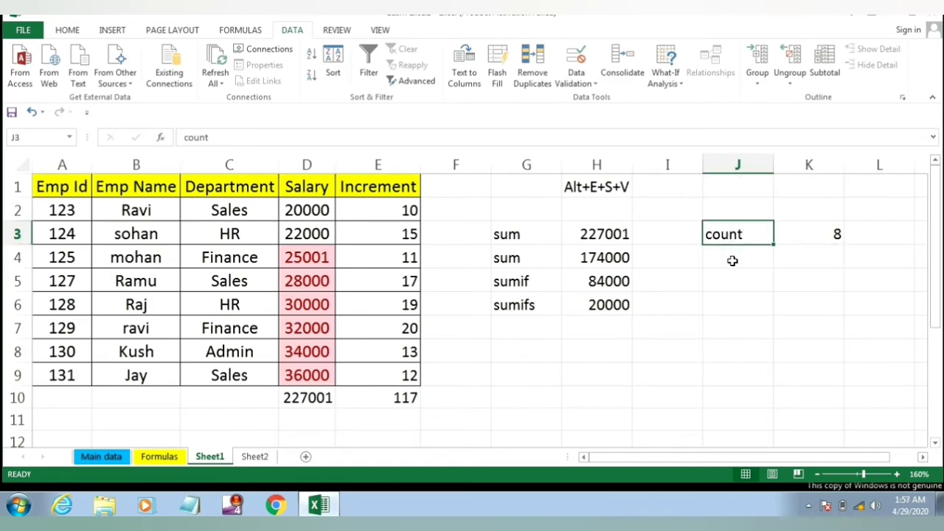
left_click(733, 261)
Step: Label J4 'counta' and enter =COUNTA(A1:A9) in K4, showing 9
type("count")
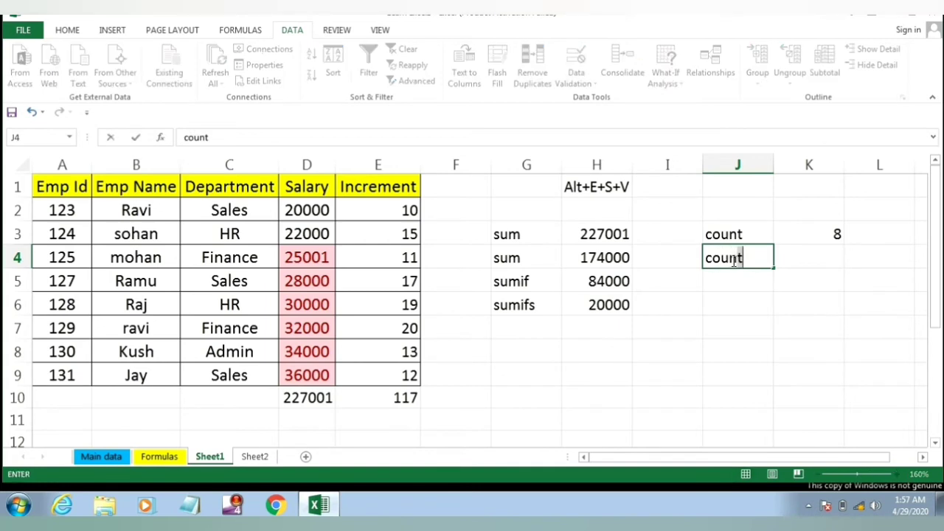
type("a")
key("Return")
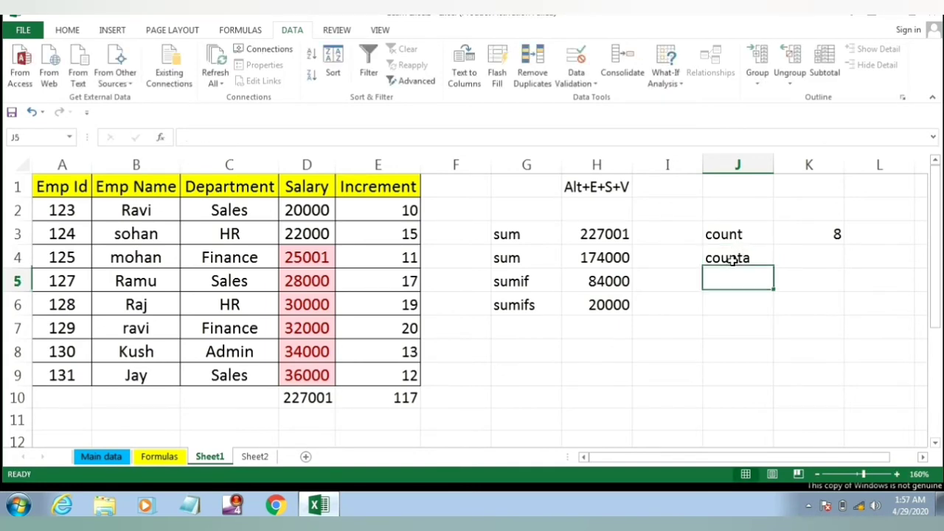
left_click(796, 261)
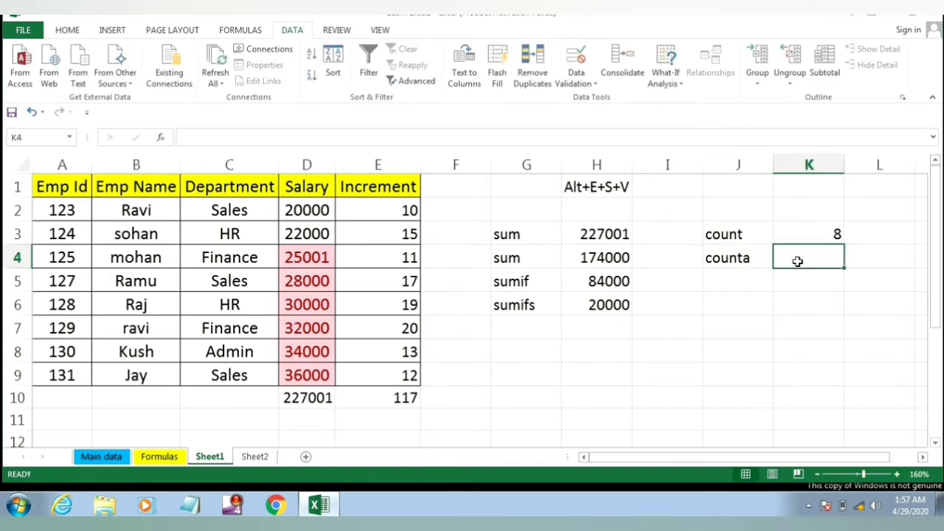
type("=co")
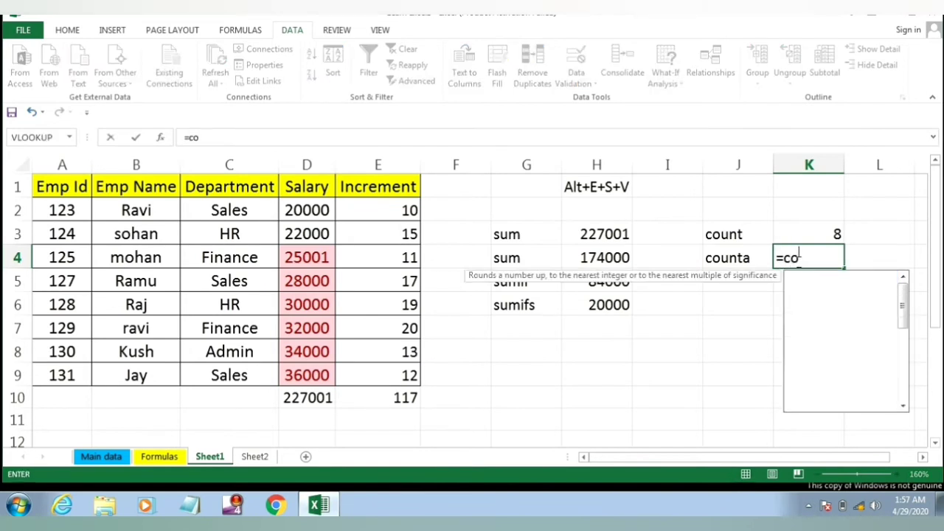
type("unta")
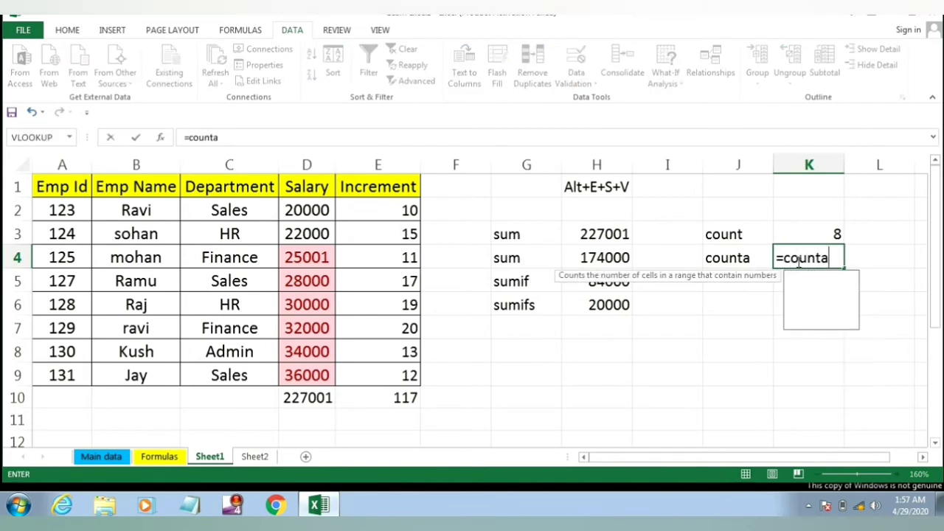
key("Tab")
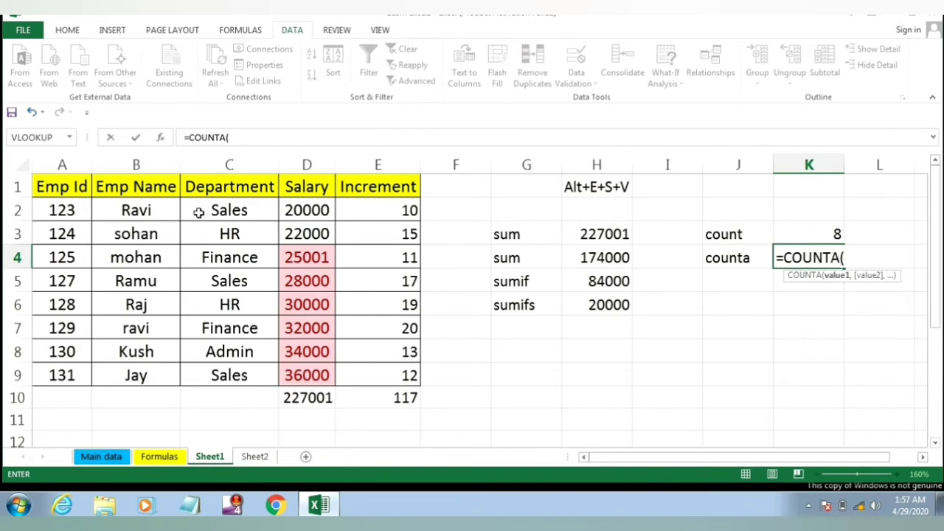
left_click_drag(62, 189, 63, 373)
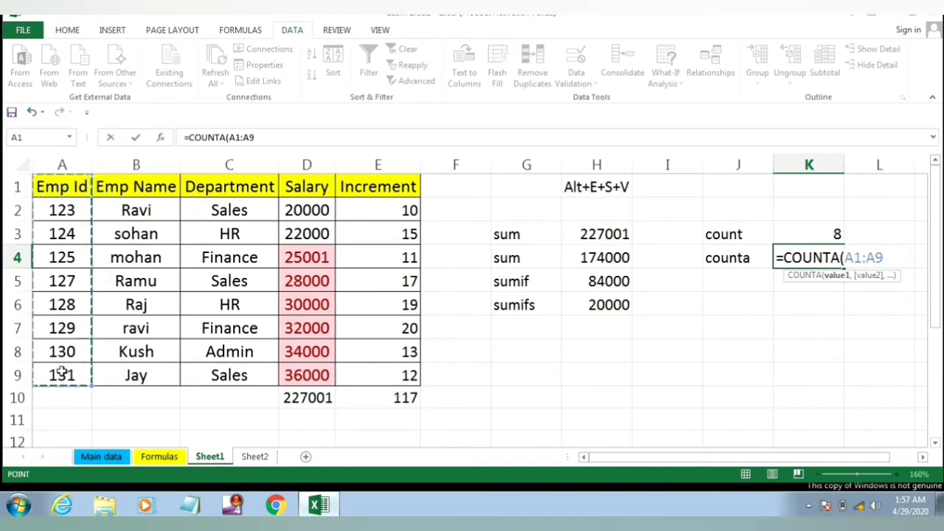
type(")")
key("Return")
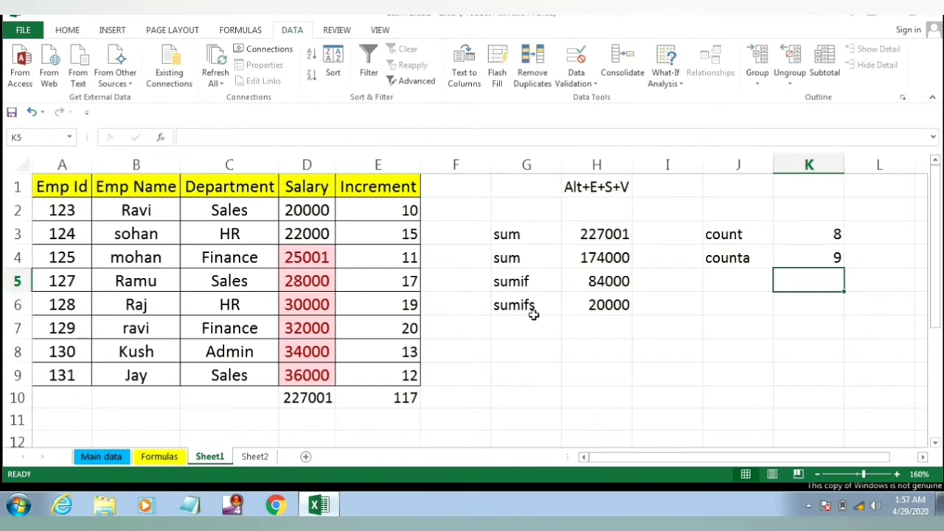
left_click(752, 236)
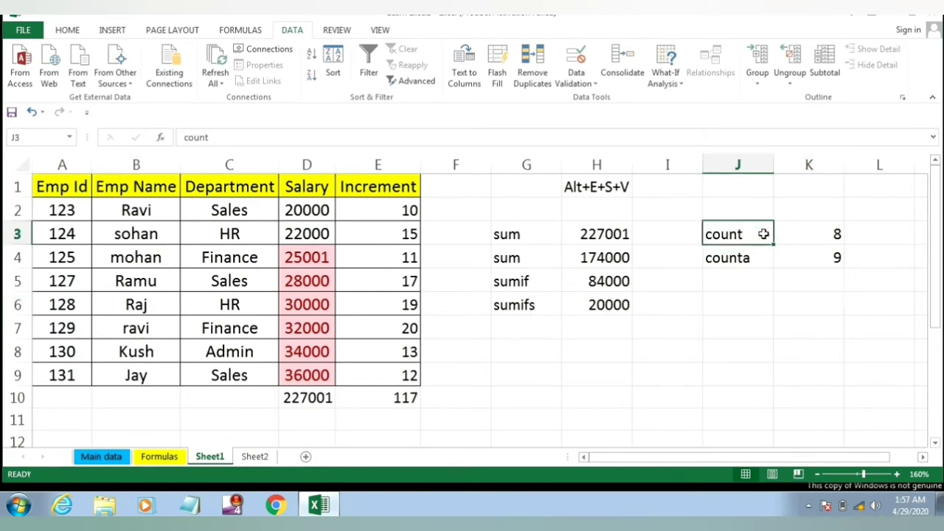
left_click(816, 242)
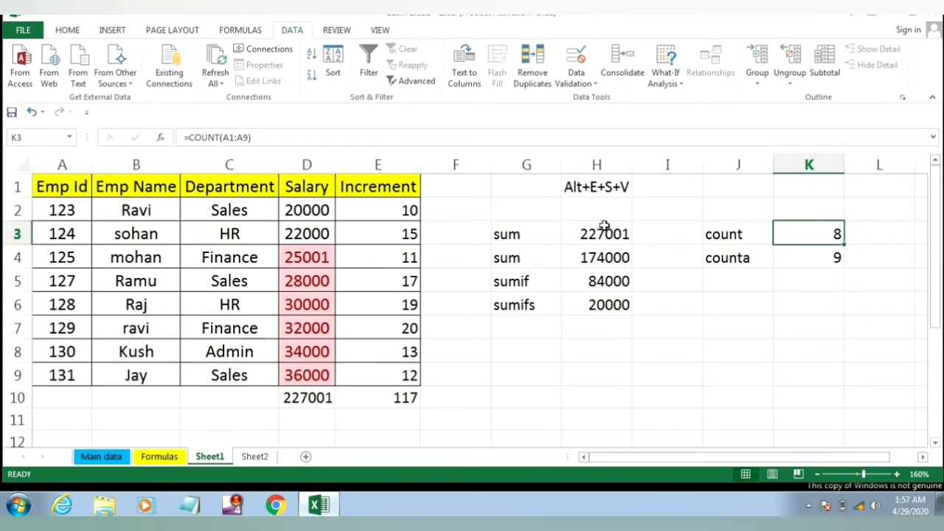
double_click(804, 240)
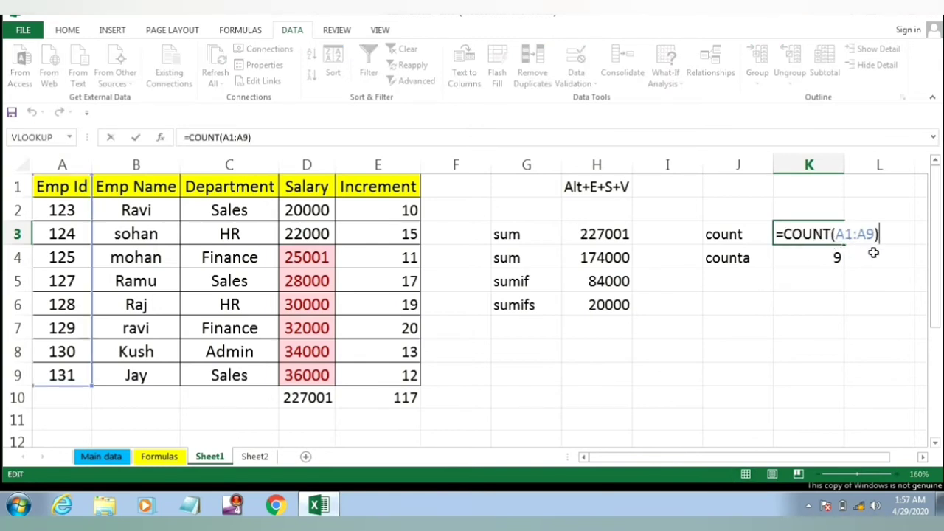
left_click(815, 262)
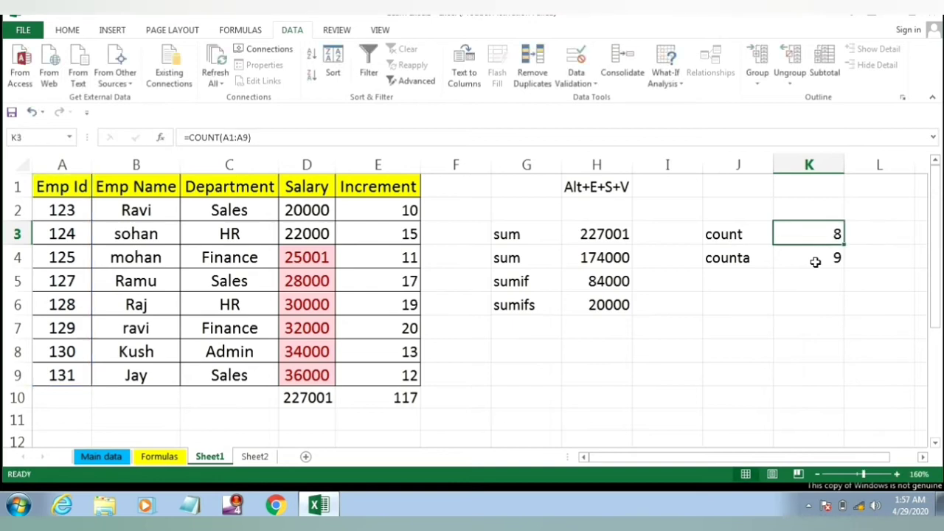
double_click(815, 262)
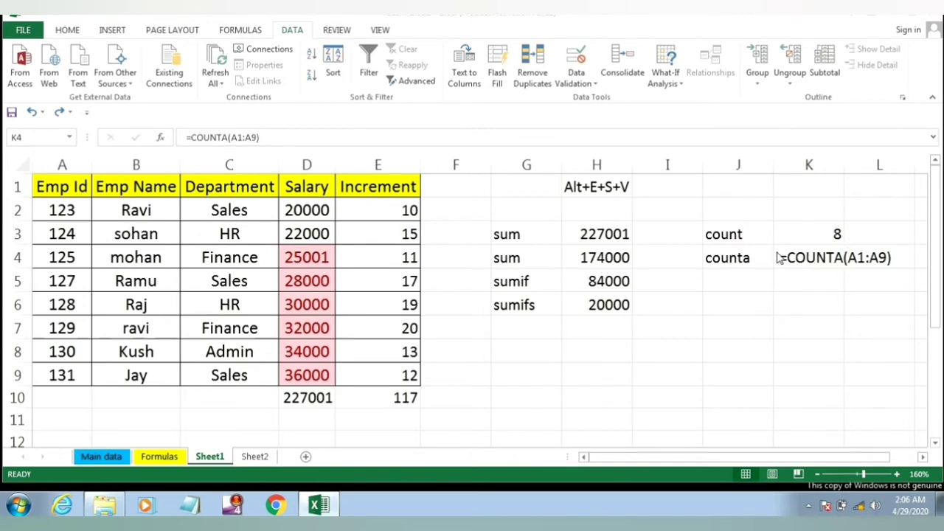
double_click(787, 260)
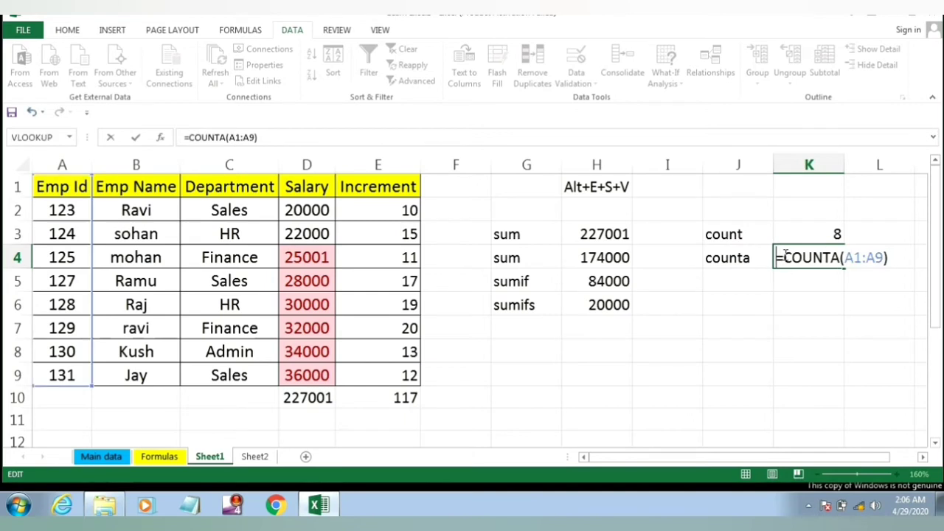
key("Return")
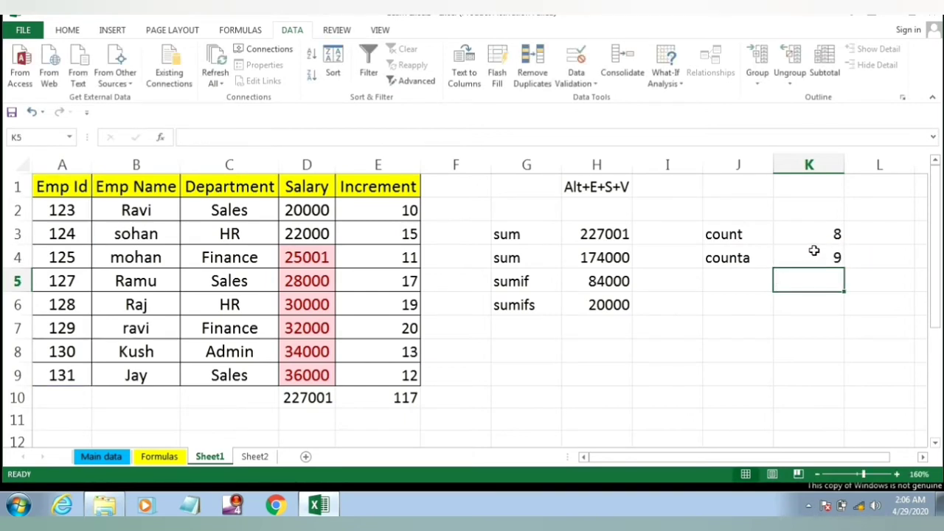
Step: Type the label 'countblank' in J5
left_click(724, 277)
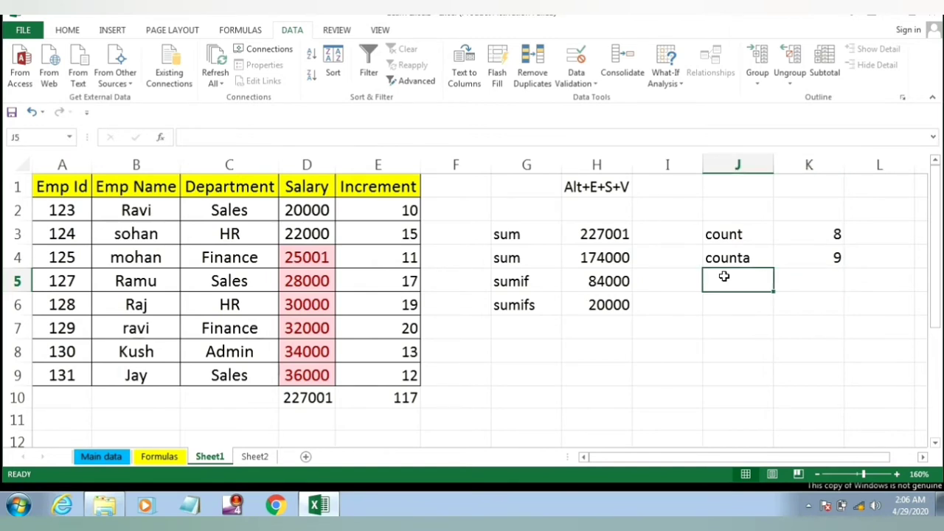
type("cou")
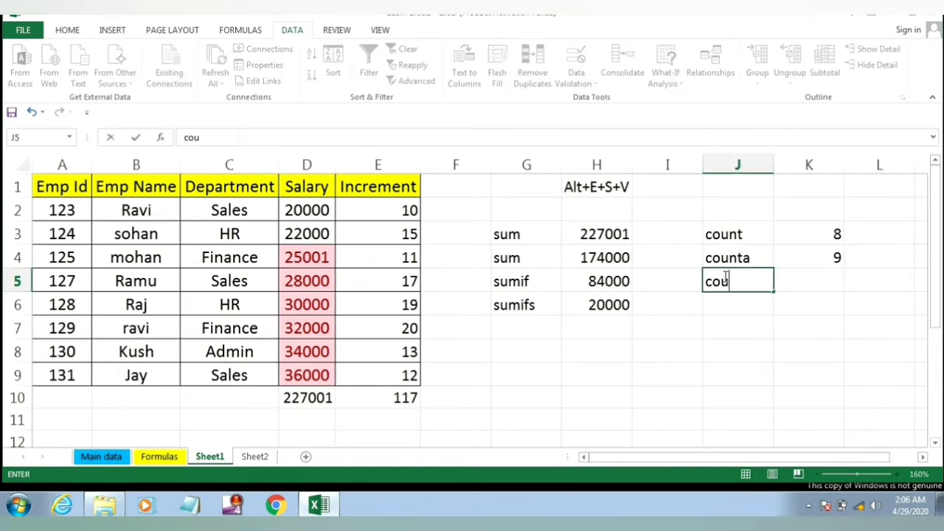
type("ntblank")
key("Return")
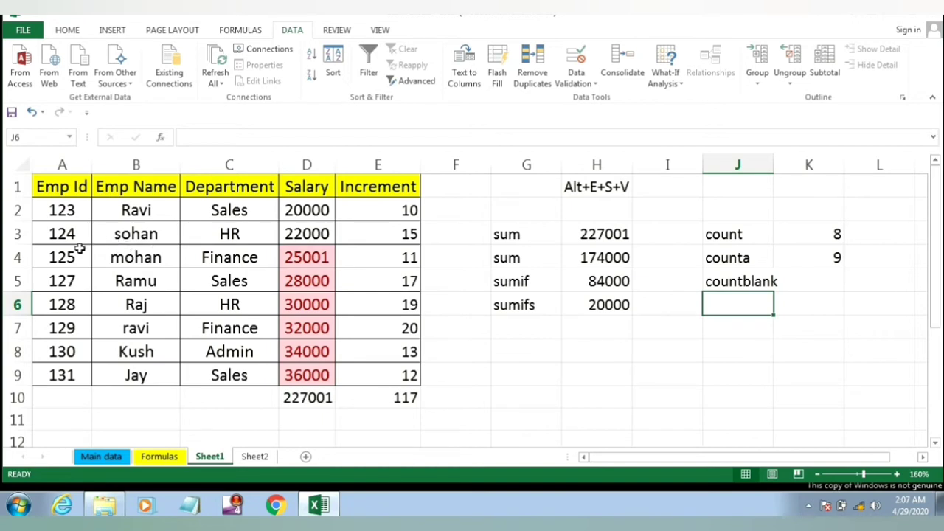
Step: Clear Emp Ids 125 and 127 in A4:A5 to create blank cells
left_click_drag(65, 258, 71, 275)
key("Delete")
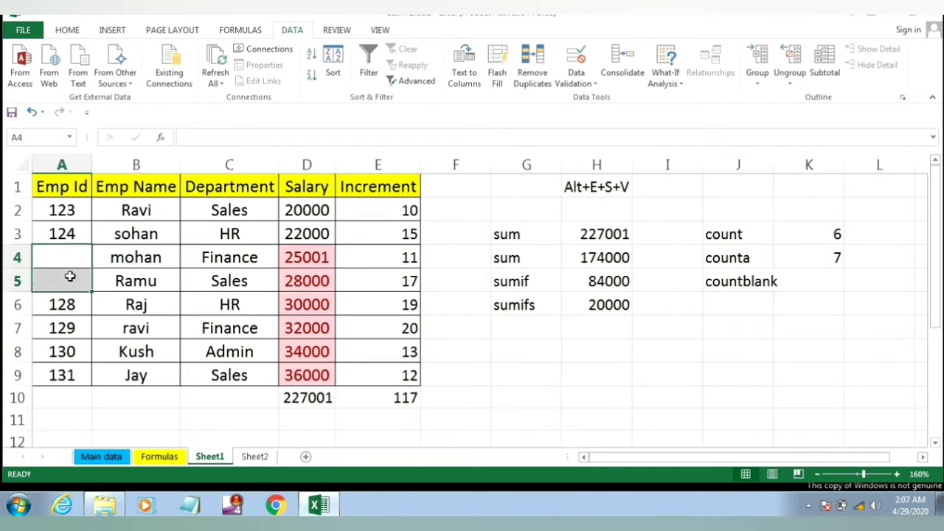
left_click(71, 263)
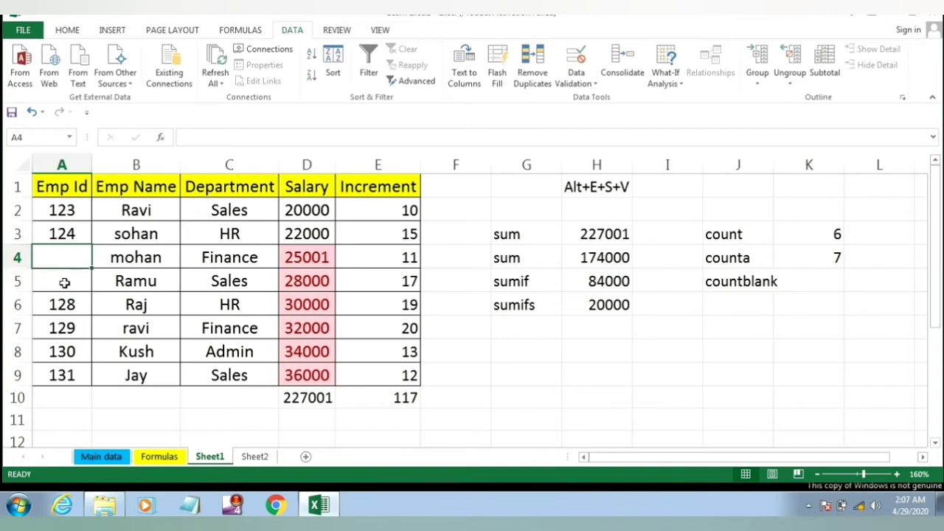
left_click(64, 282)
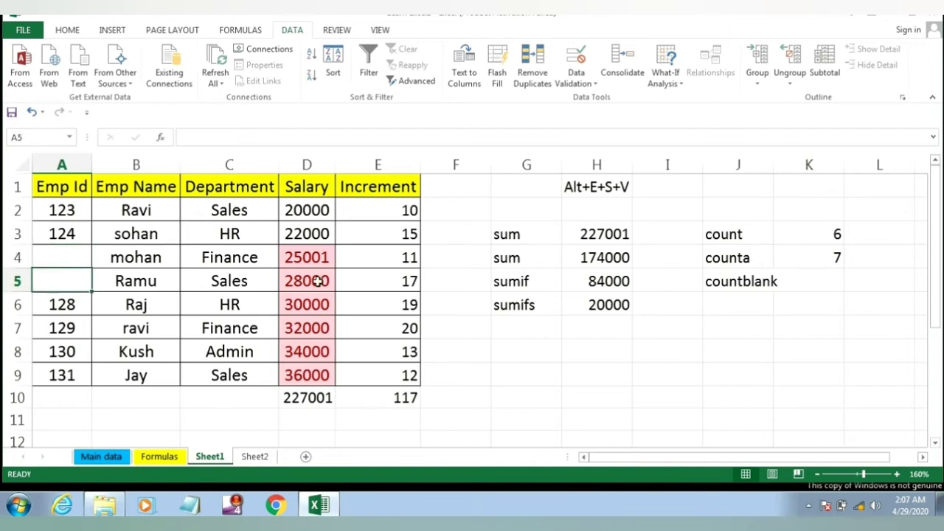
Step: Enter =COUNTBLANK(A1:A9) in K5, showing 2, and autofit column J to the label
left_click(821, 280)
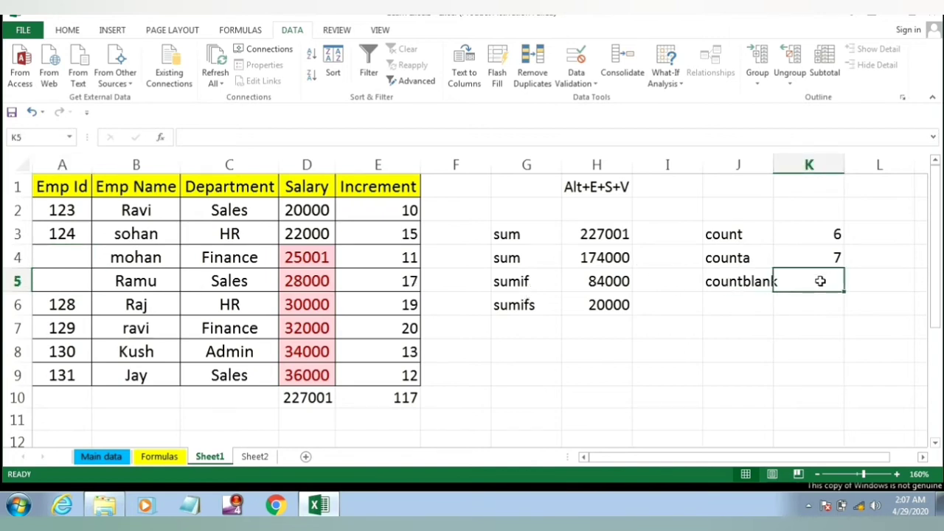
type("=c")
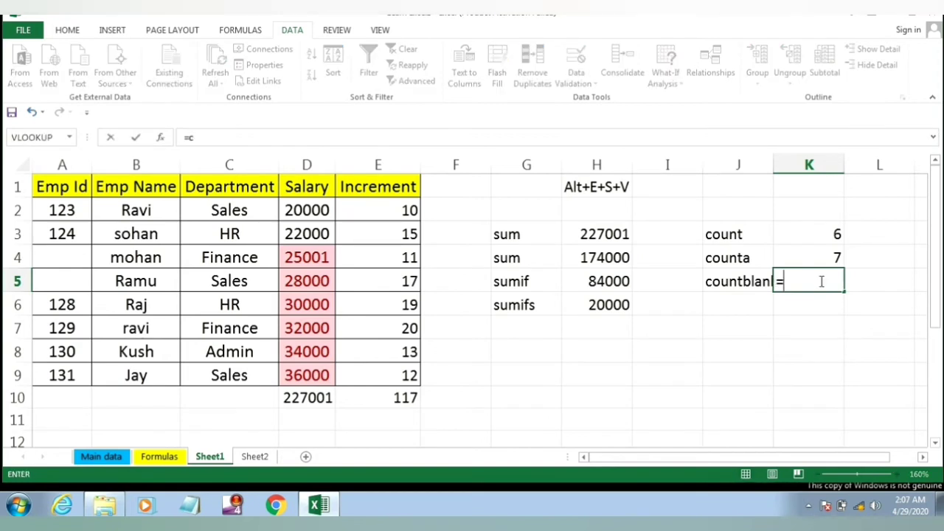
type("ounun")
key("BackSpace")
key("BackSpace")
type("nt")
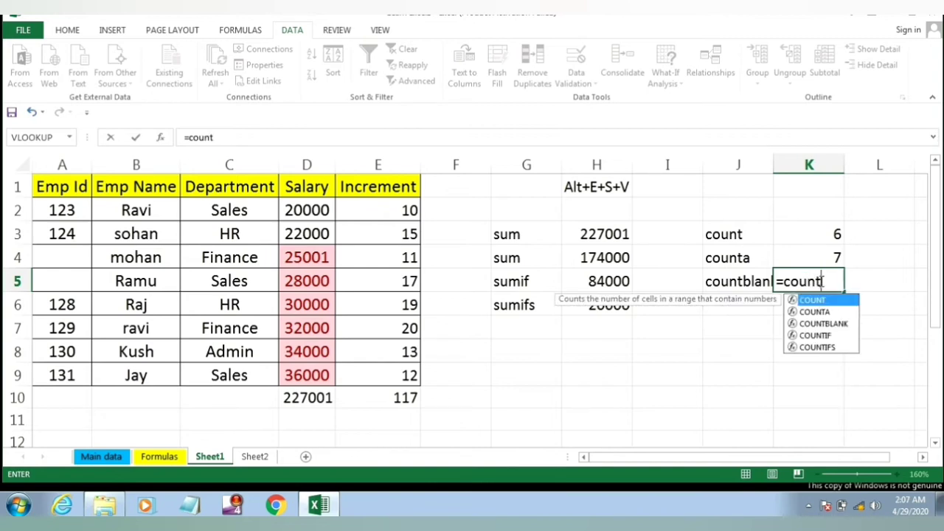
key("Down")
key("Down")
key("Tab")
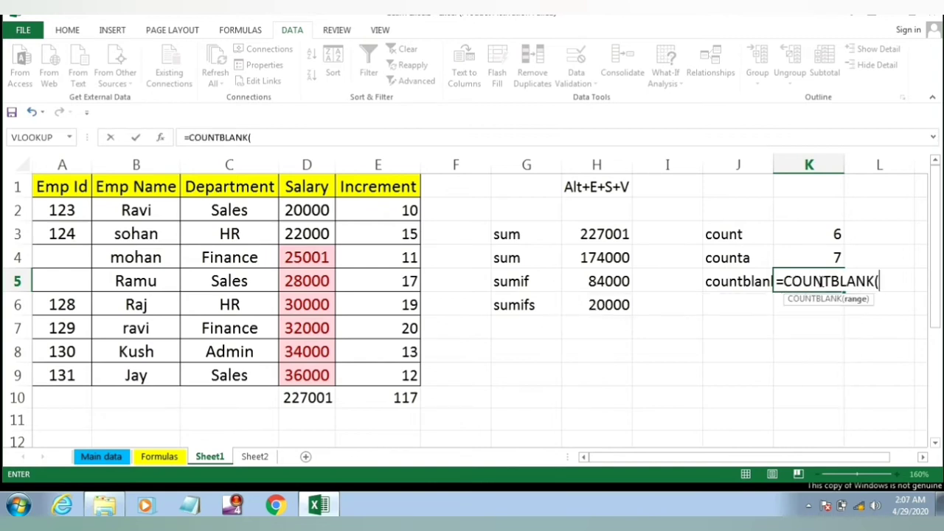
left_click_drag(57, 189, 67, 374)
key("Return")
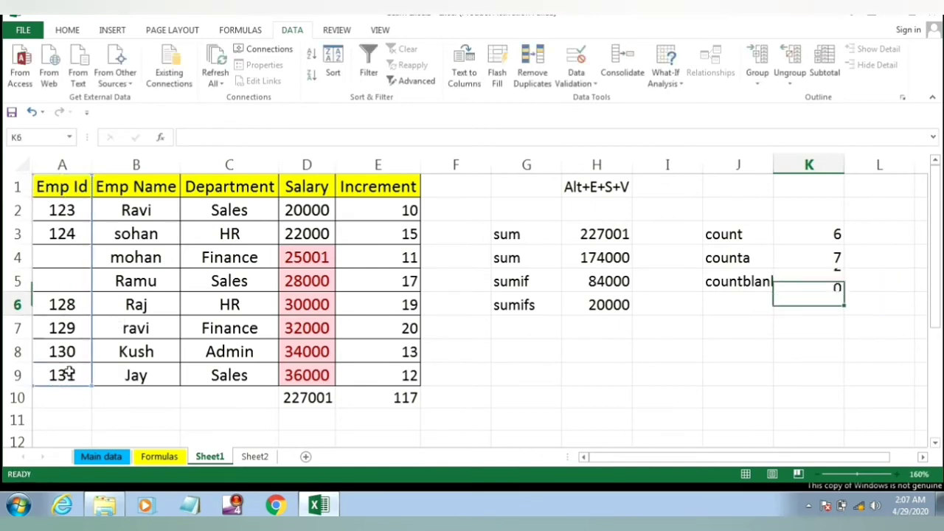
double_click(776, 164)
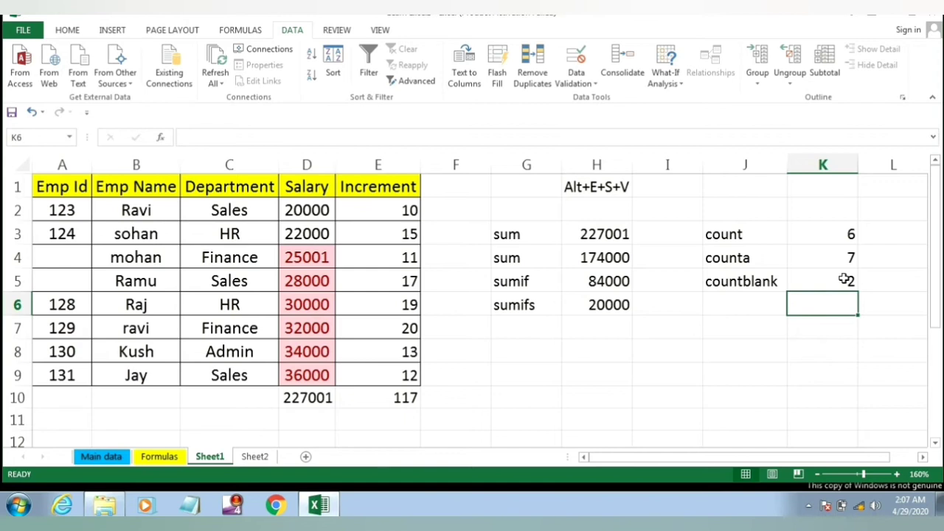
Step: Clear the Increment values 17 in E5 and 20 in E7
left_click(416, 275)
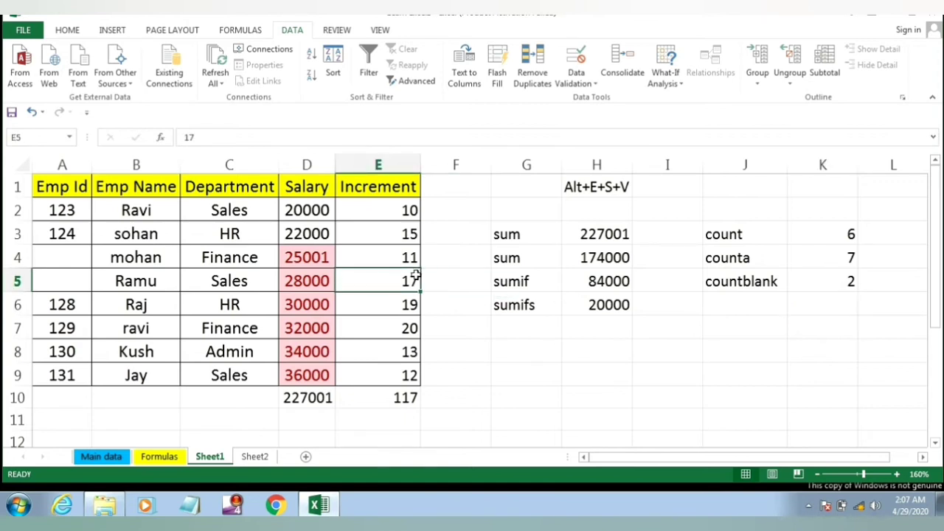
key("Delete")
key("Down")
key("Down")
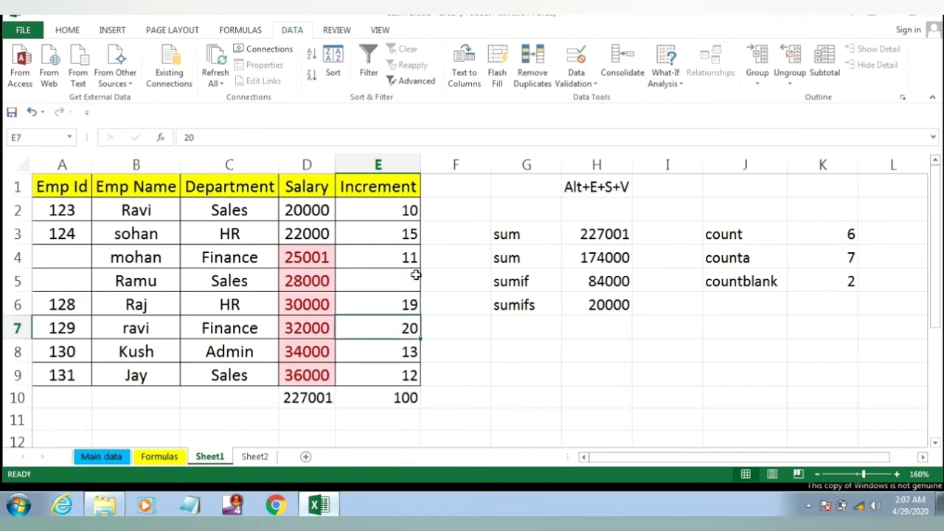
key("Delete")
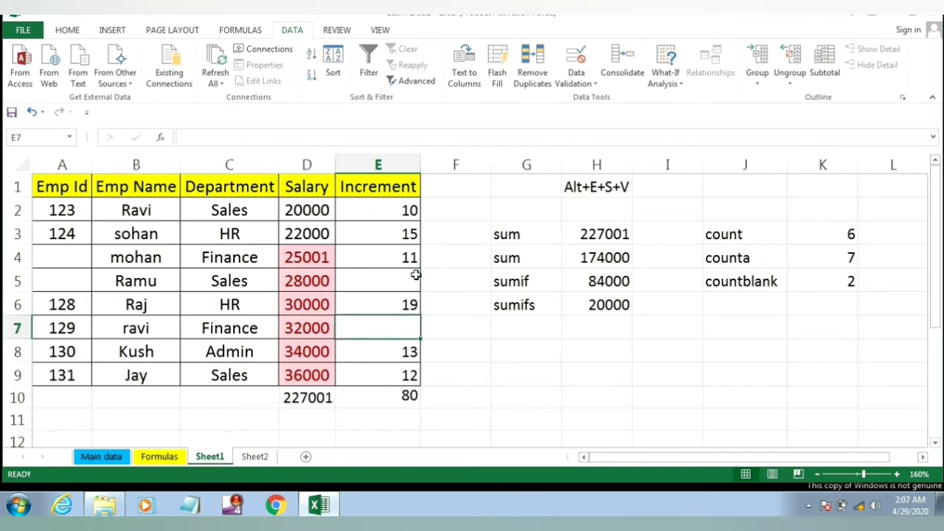
Step: Replace K5's formula with =COUNTBLANK(E1:E9), which still shows 2
left_click(837, 282)
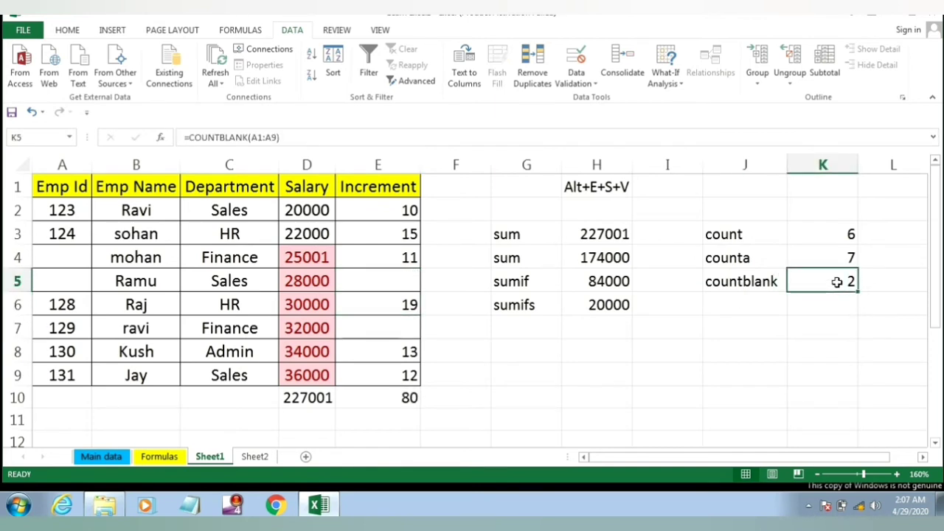
key("Delete")
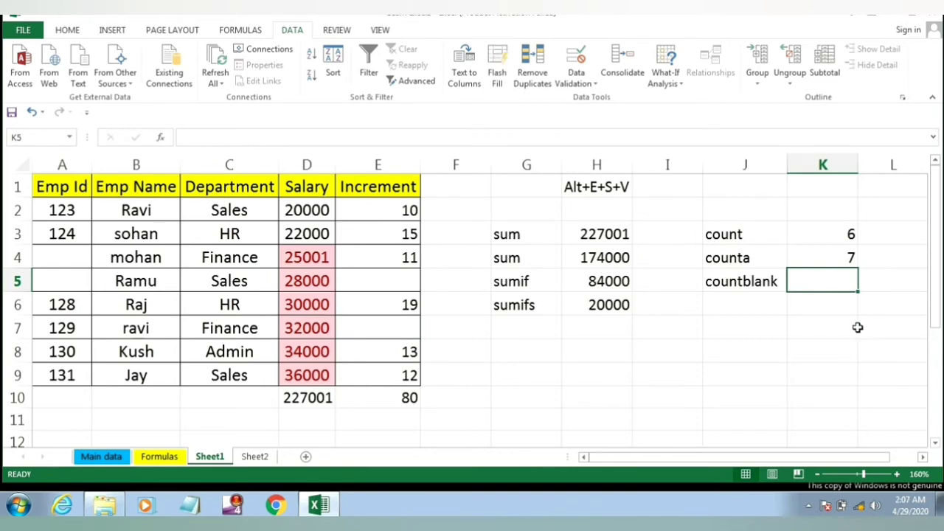
type("=co")
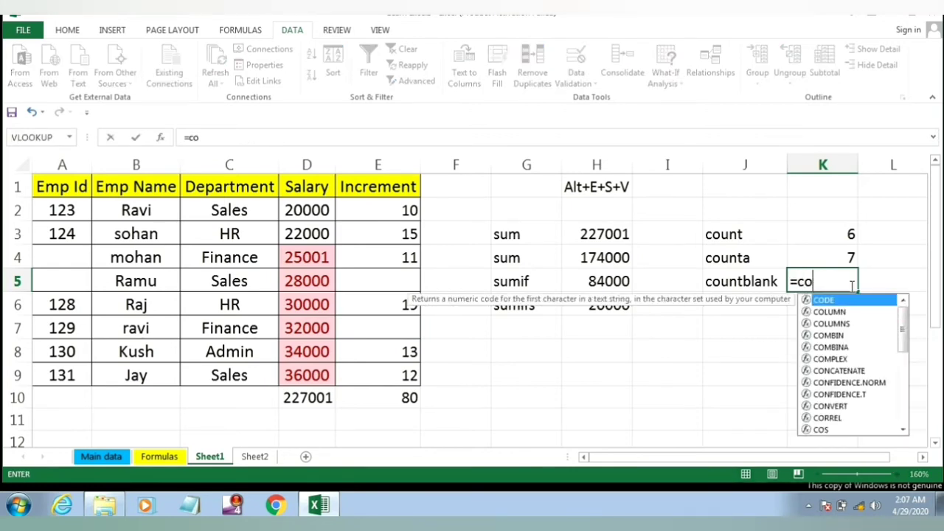
type("unt")
key("Down")
key("Down")
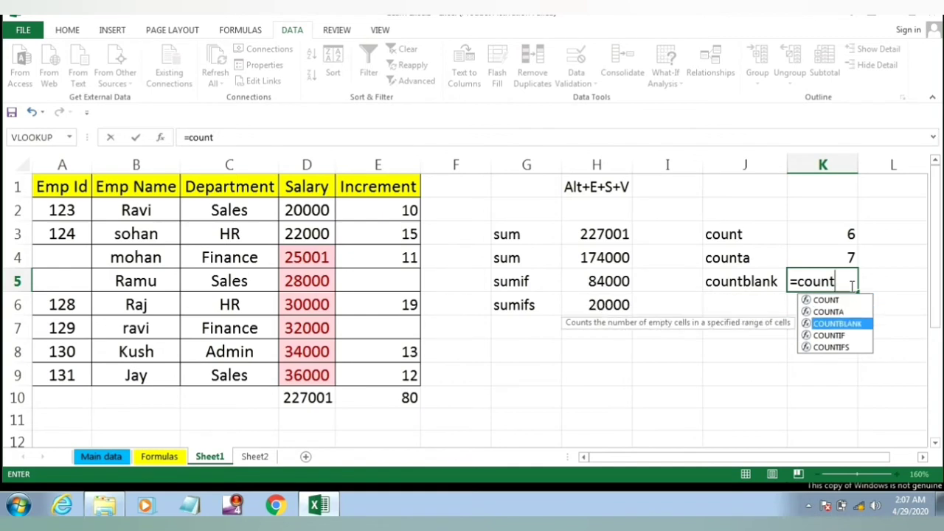
key("Tab")
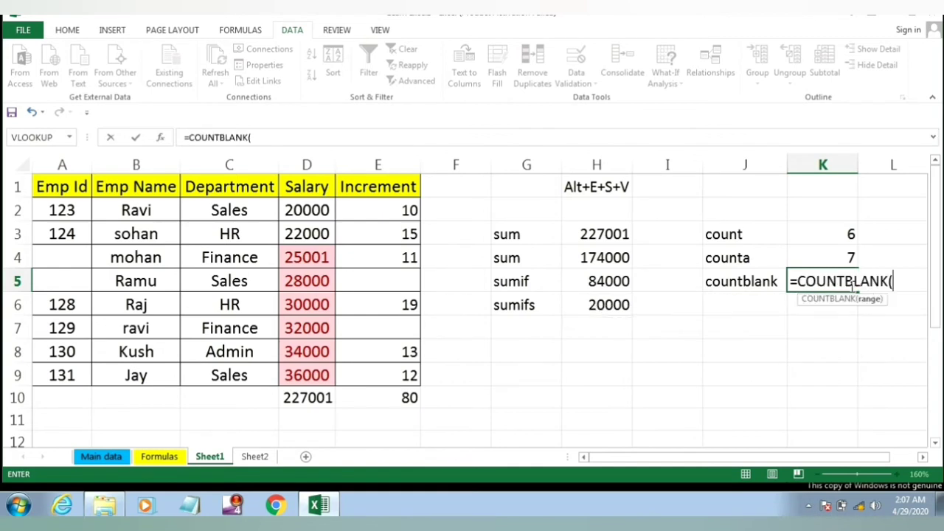
left_click_drag(401, 187, 410, 375)
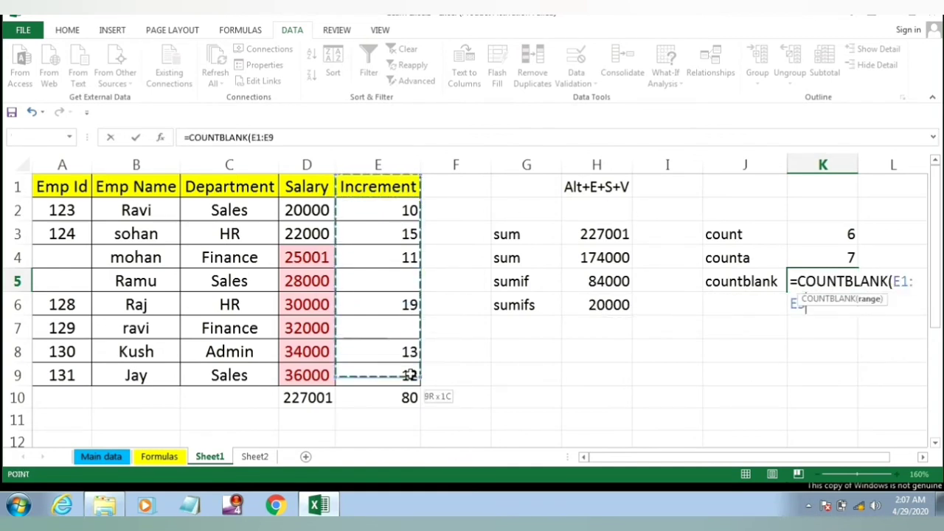
key("Return")
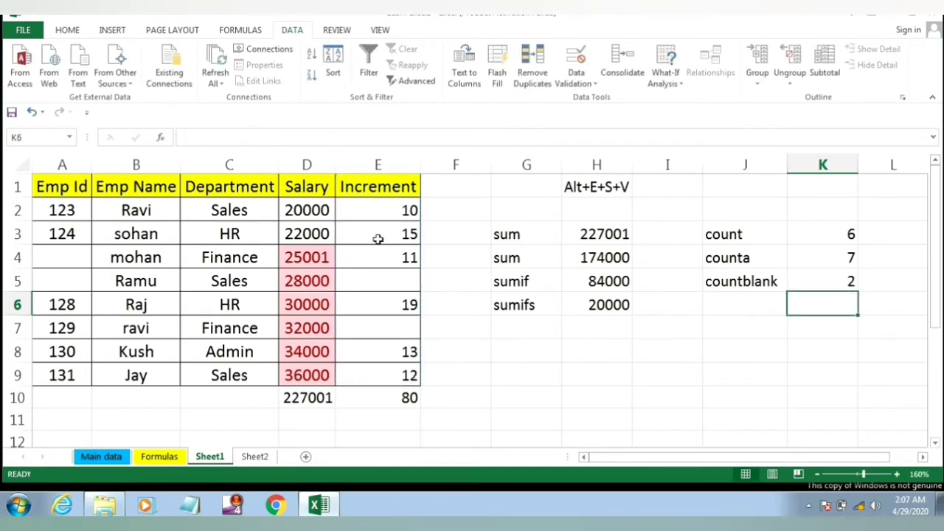
Step: Enter Emp Ids 125 in A4 and 126 in A5
left_click(74, 258)
type("125")
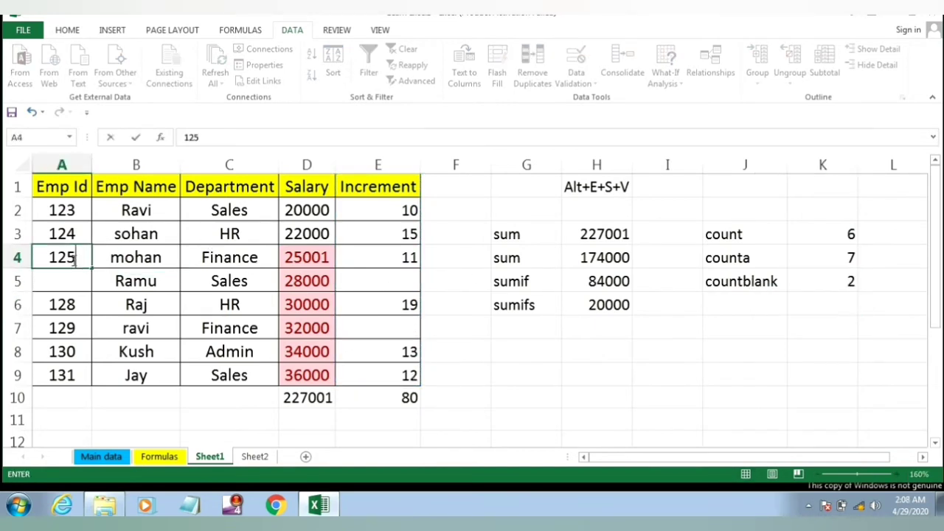
key("Return")
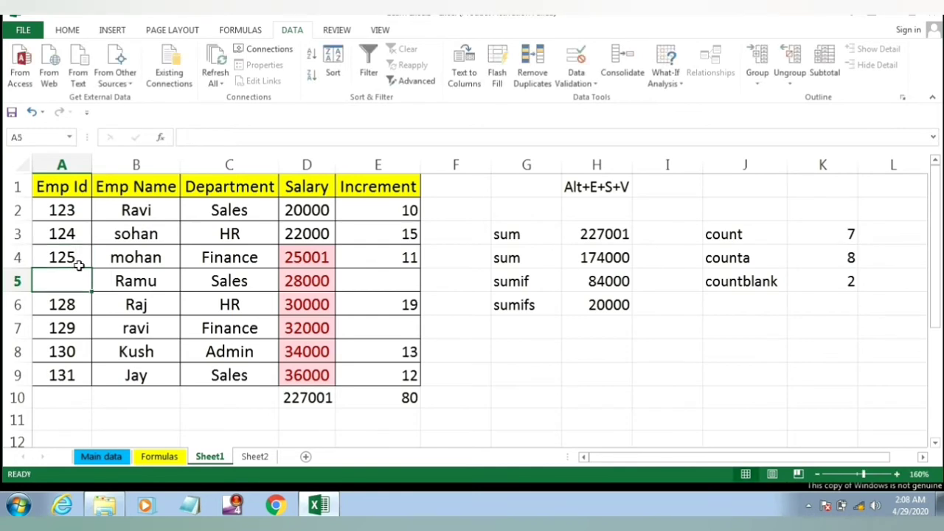
type("126")
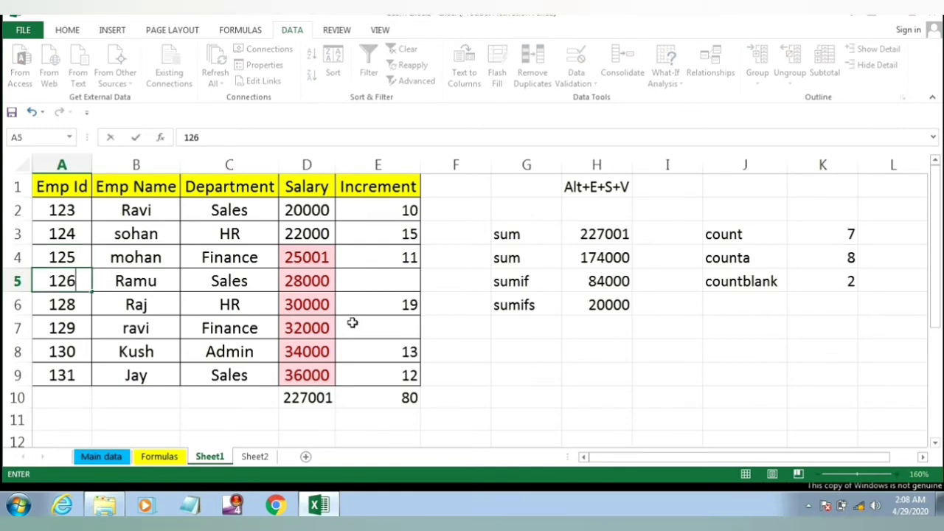
key("Return")
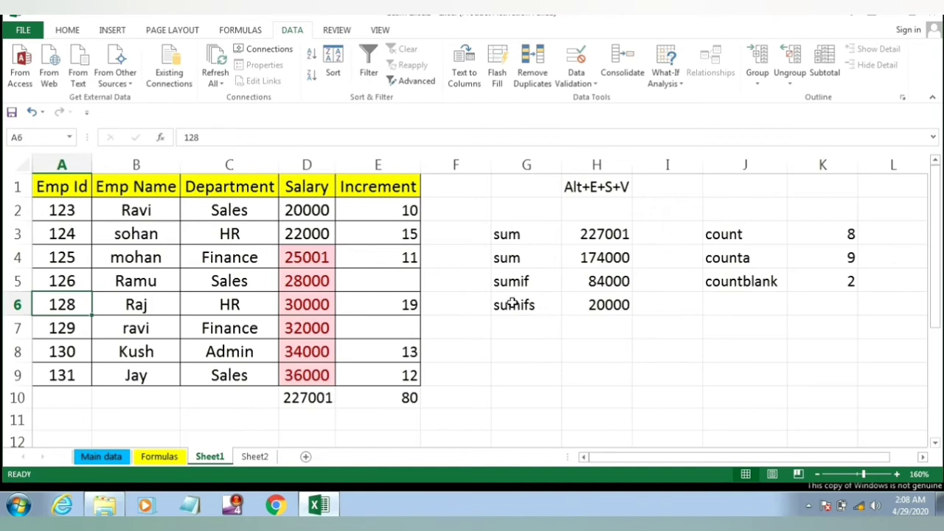
Step: Add the labels 'countif' in J6 and 'couuntifs' in J7
left_click(764, 299)
type("c")
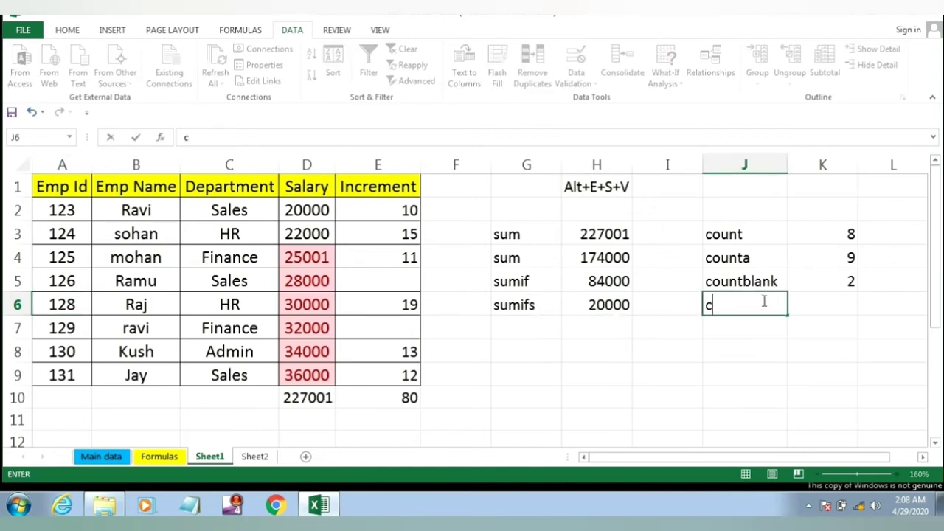
type("ountif")
key("Return")
type("coun")
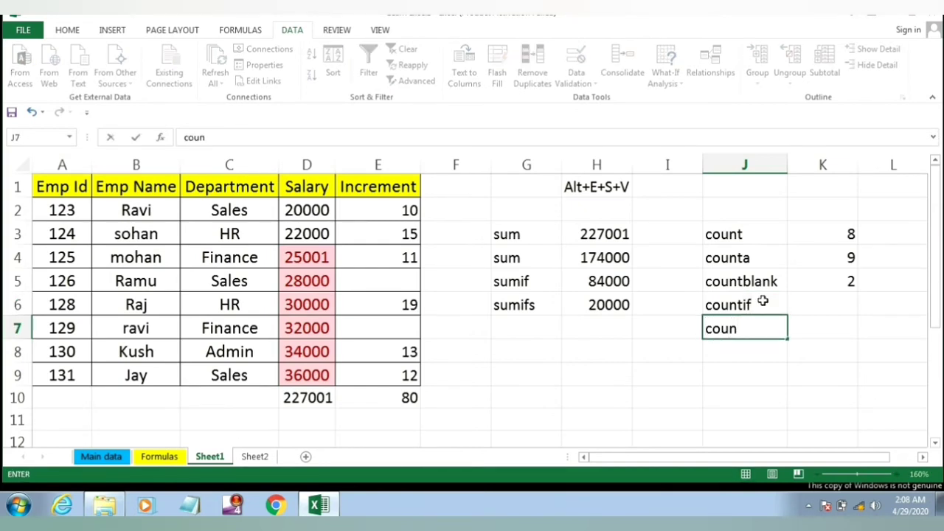
key("BackSpace")
type("untifs")
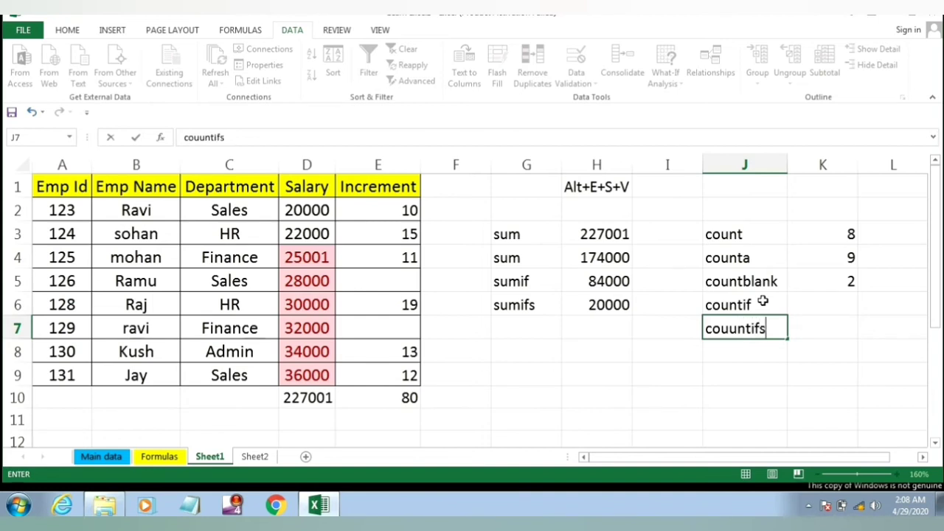
key("Return")
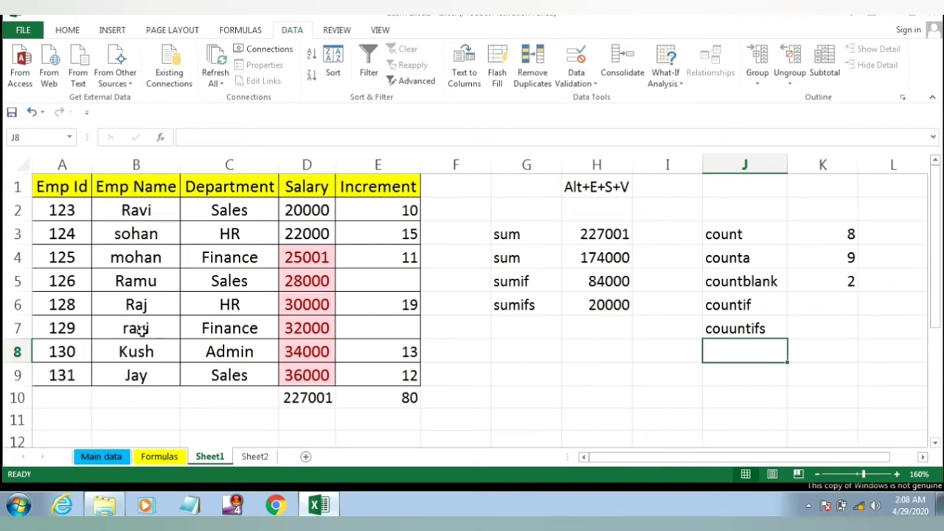
Step: Enter =COUNTIF(B1:B9,"Ravi") in K6, which counts 2 Ravi entries
left_click(808, 307)
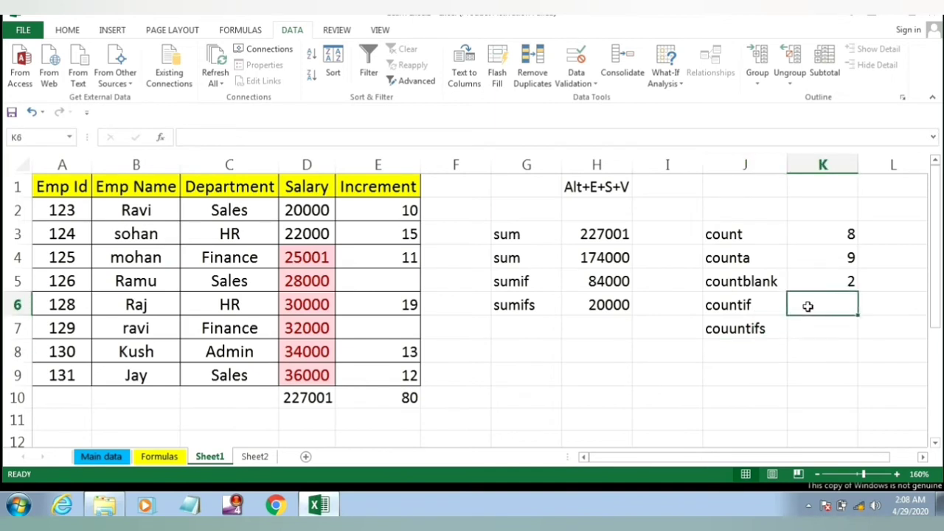
type("=cou")
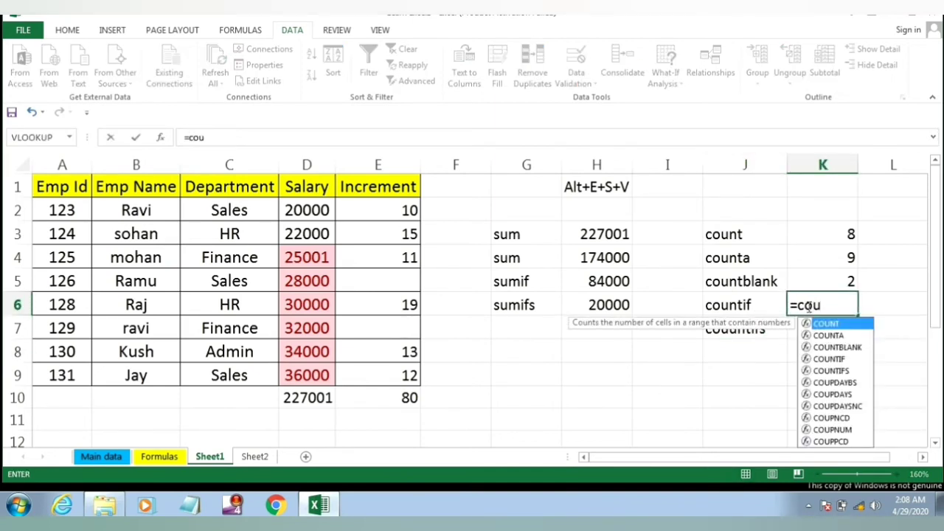
type("n")
key("Down")
key("Down")
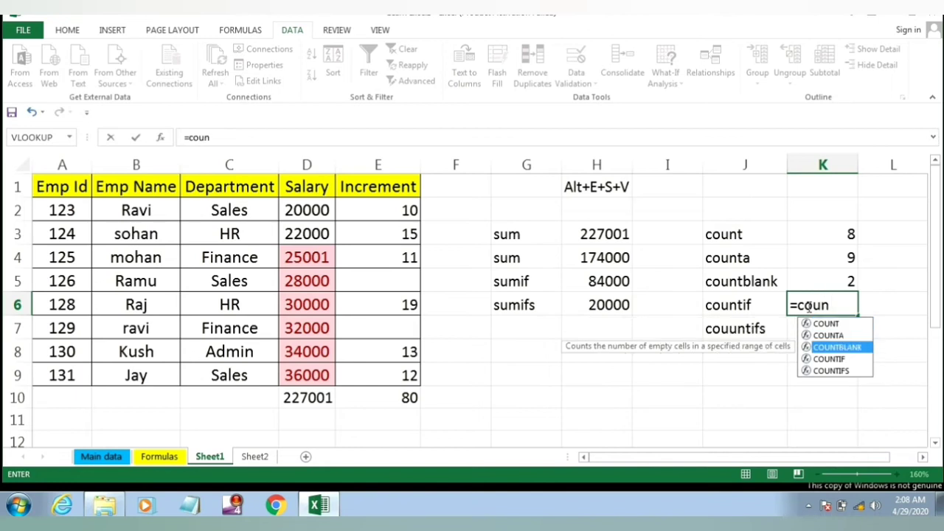
key("Down")
key("Tab")
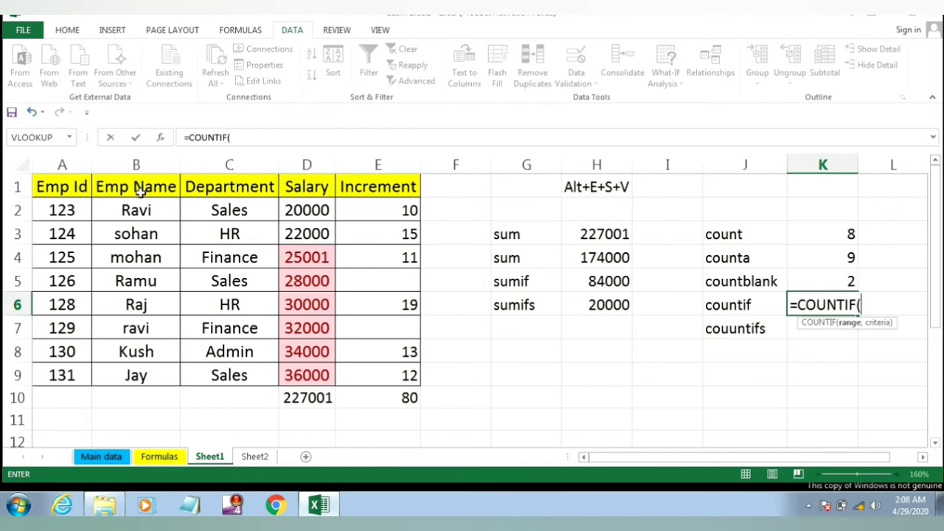
left_click_drag(141, 190, 139, 376)
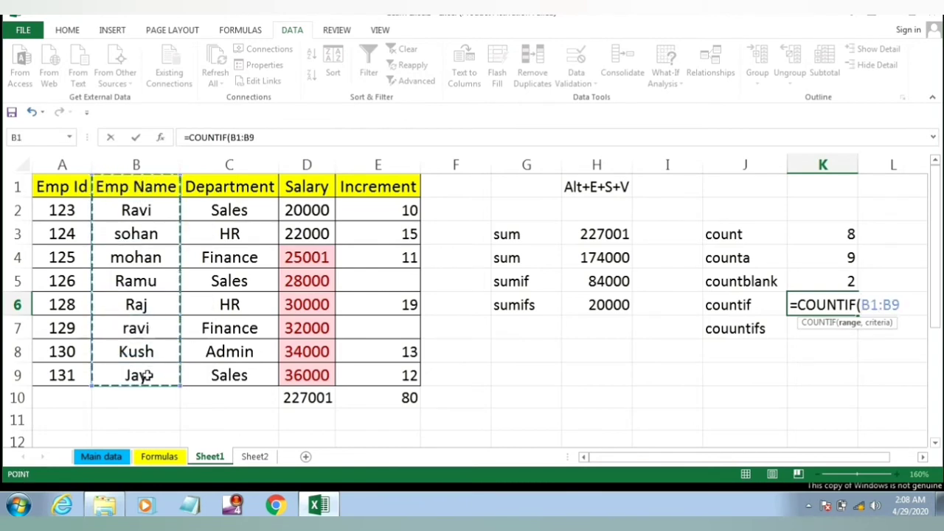
type(",")
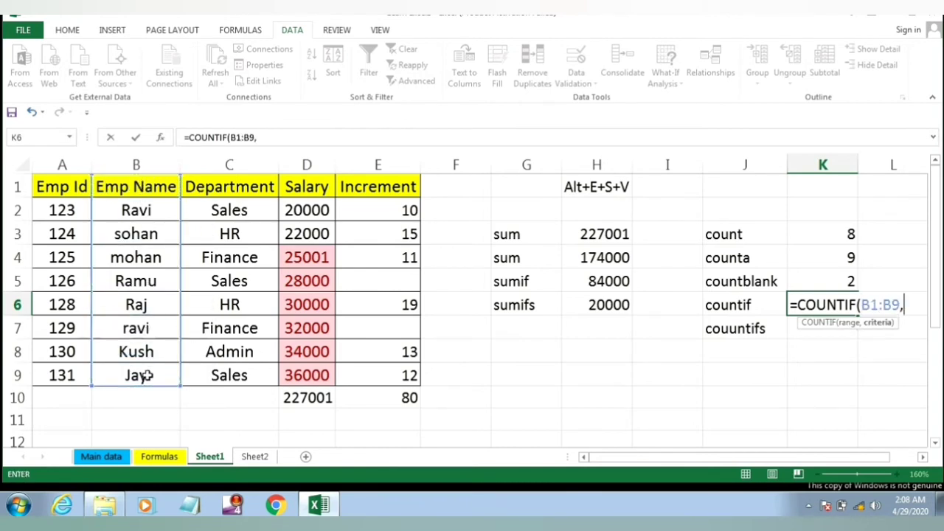
type("\"R")
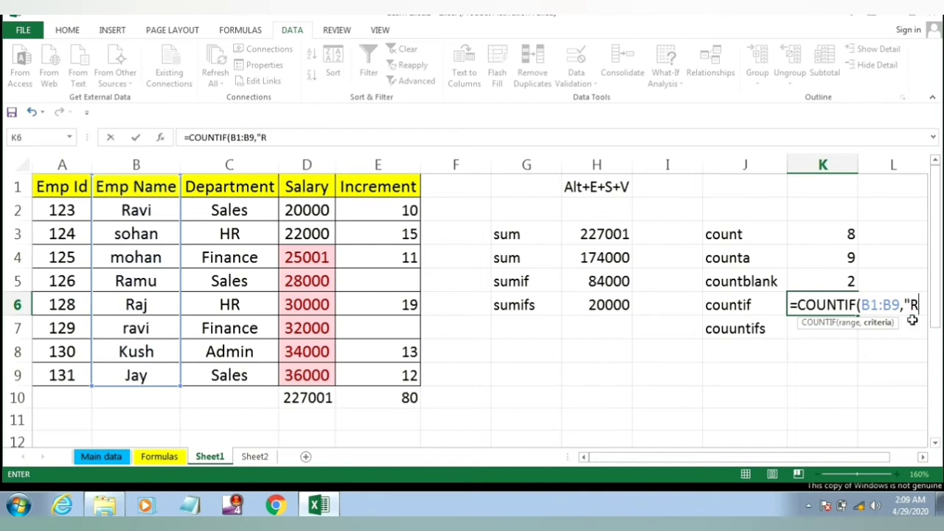
type("avi")
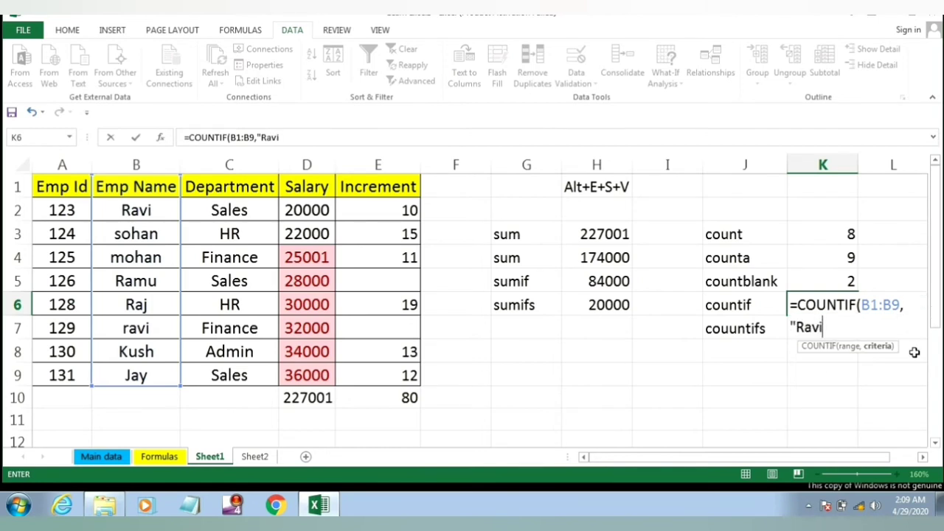
type("\")")
key("Return")
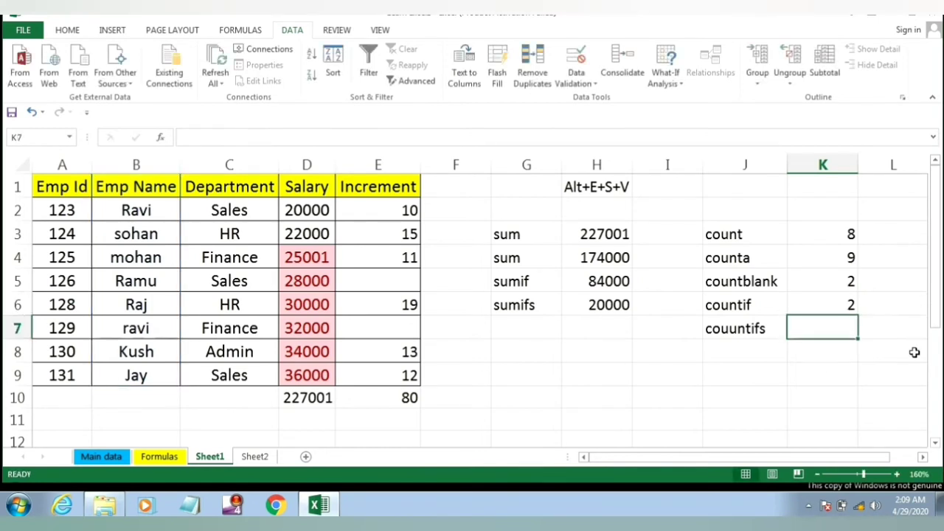
left_click(810, 297)
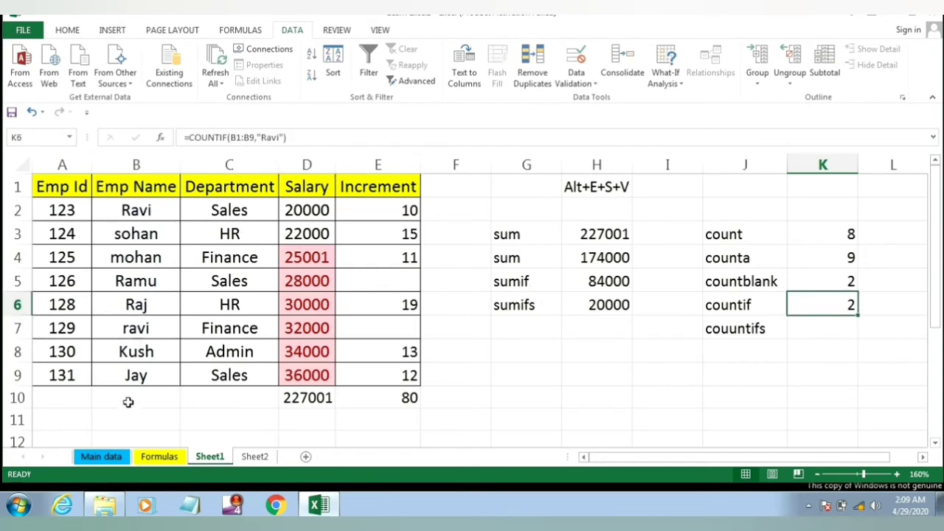
Step: Temporarily change B8 to Ravi to test the COUNTIF result, then undo back to Kush
left_click(150, 354)
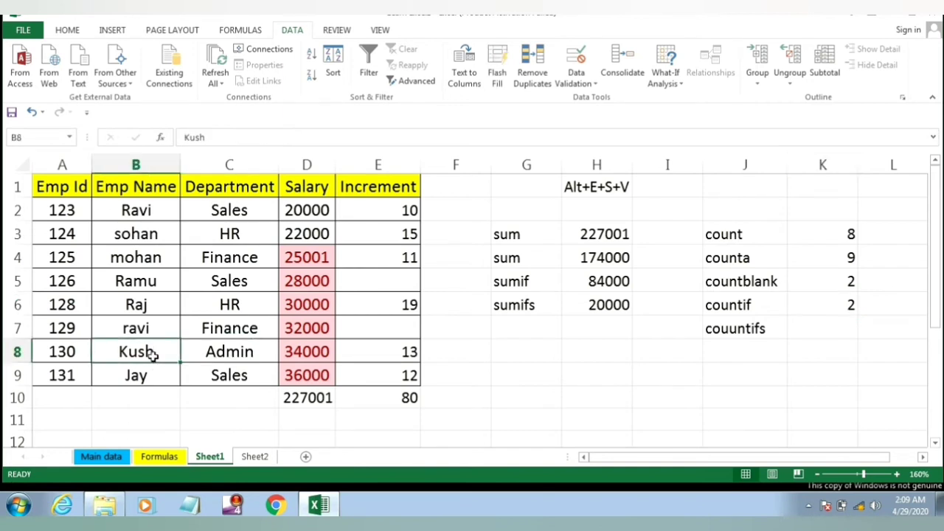
type("Raci")
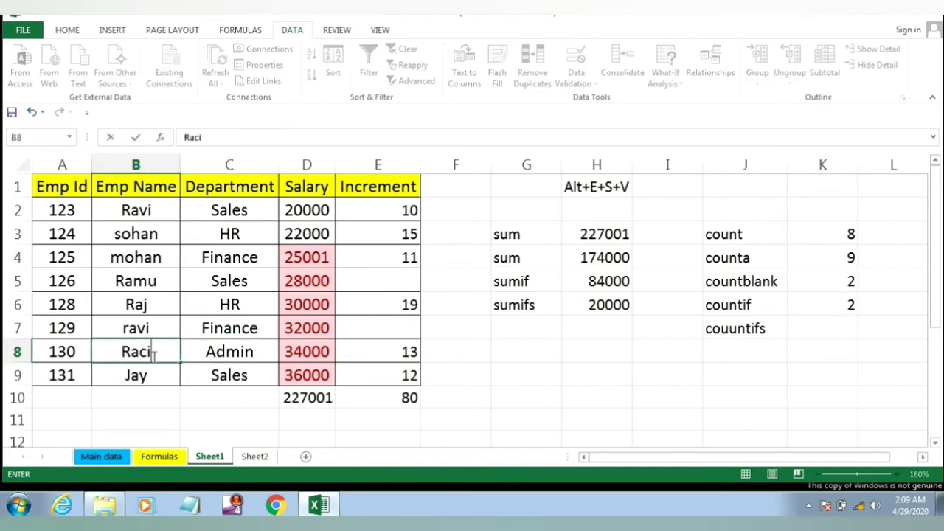
key("Return")
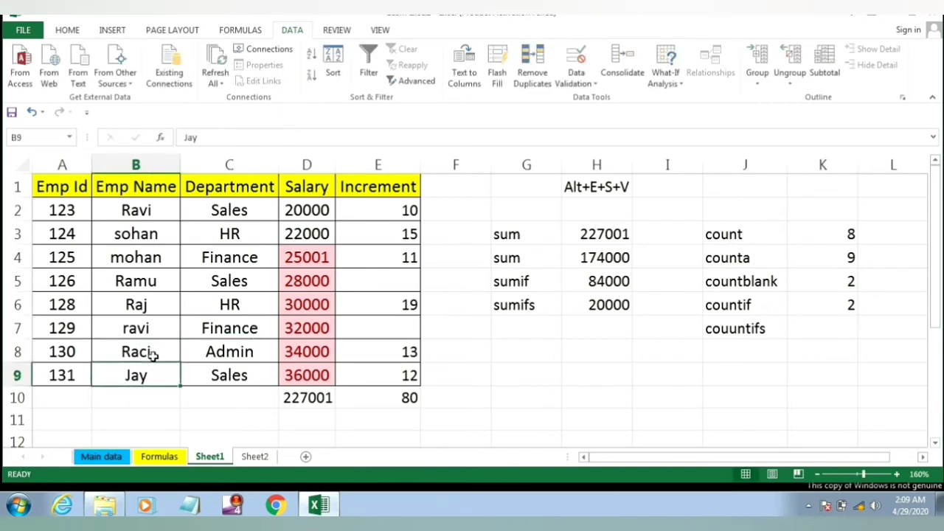
key("ctrl+z")
type("Ravi")
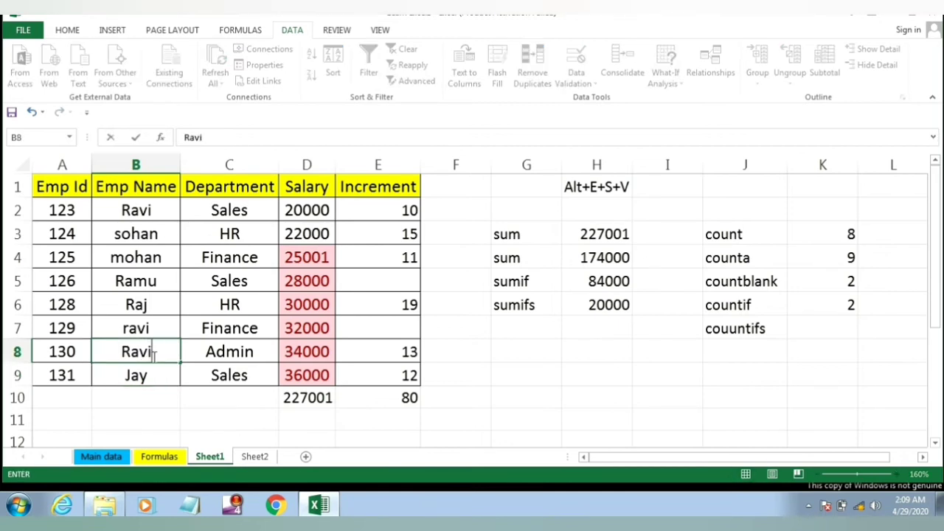
key("Return")
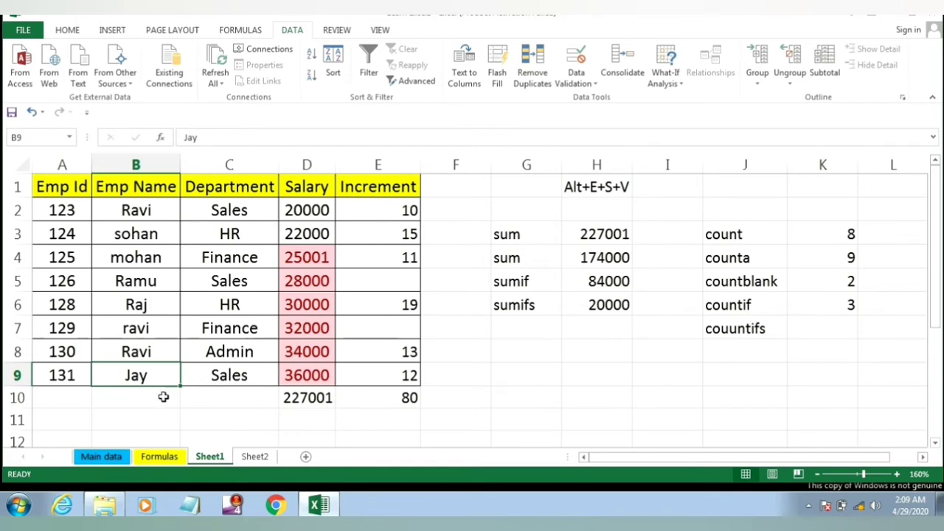
key("ctrl+z")
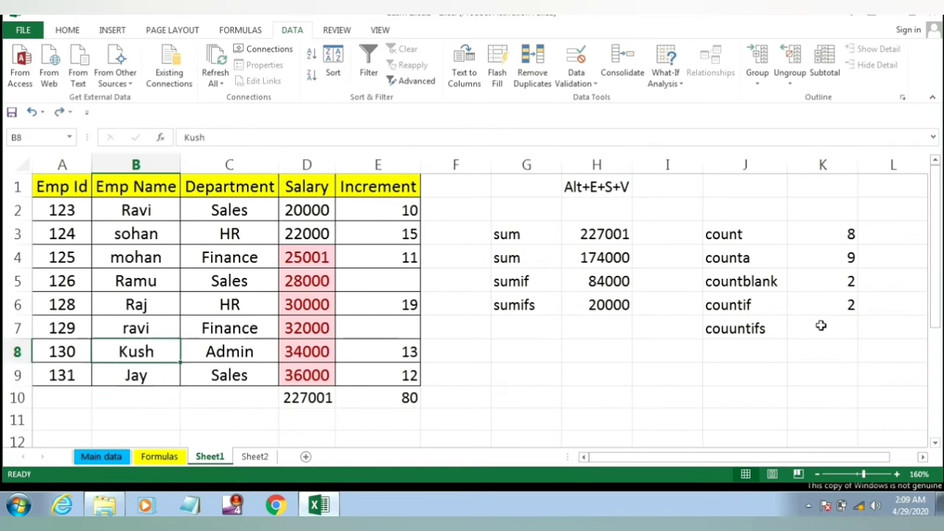
Step: Correct the J7 label from 'couuntifs' to 'countifs'
left_click(738, 331)
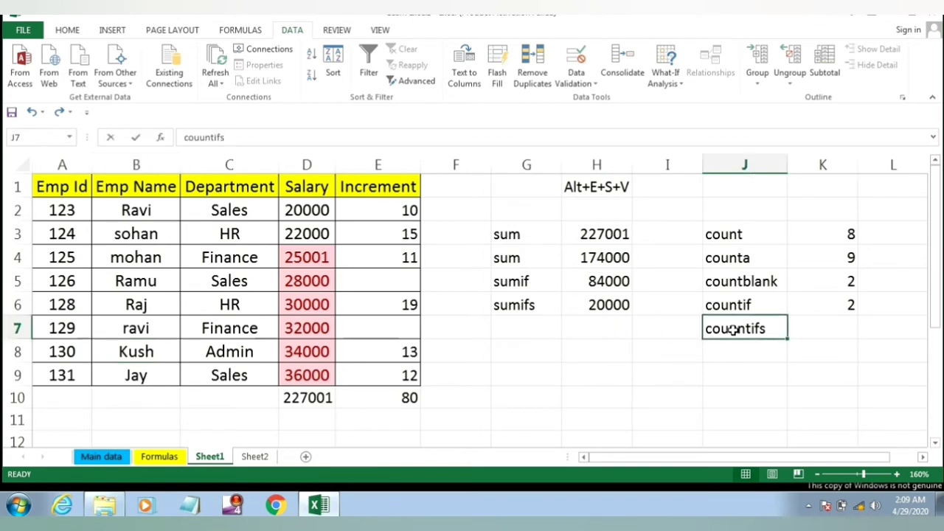
double_click(733, 331)
key("BackSpace")
key("Return")
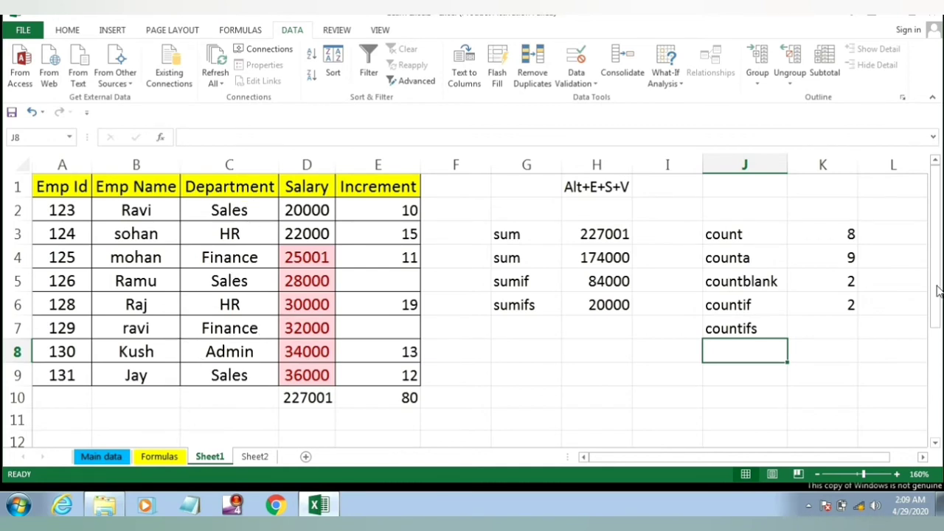
Step: Enter =COUNTIFS(B1:B9,"Ravi",C1:C9,"Sales") in K7, returning 1
left_click(833, 332)
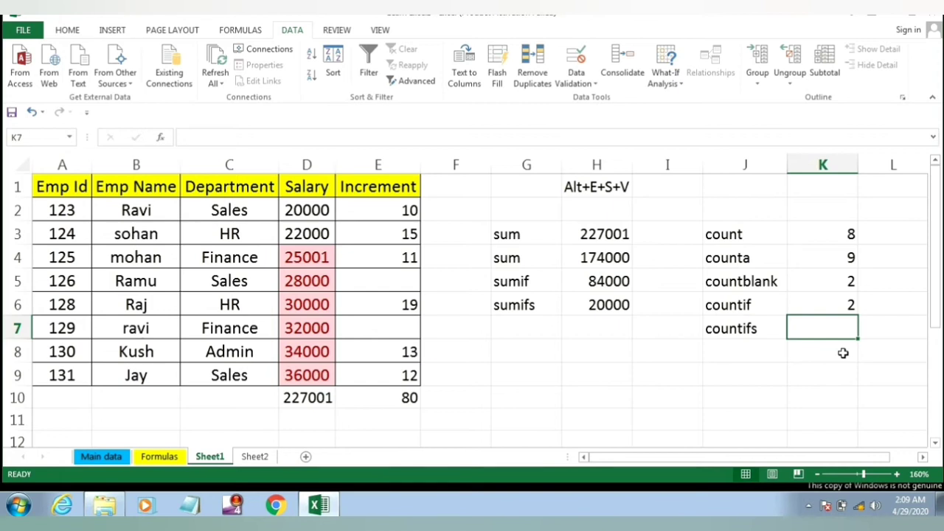
type("=")
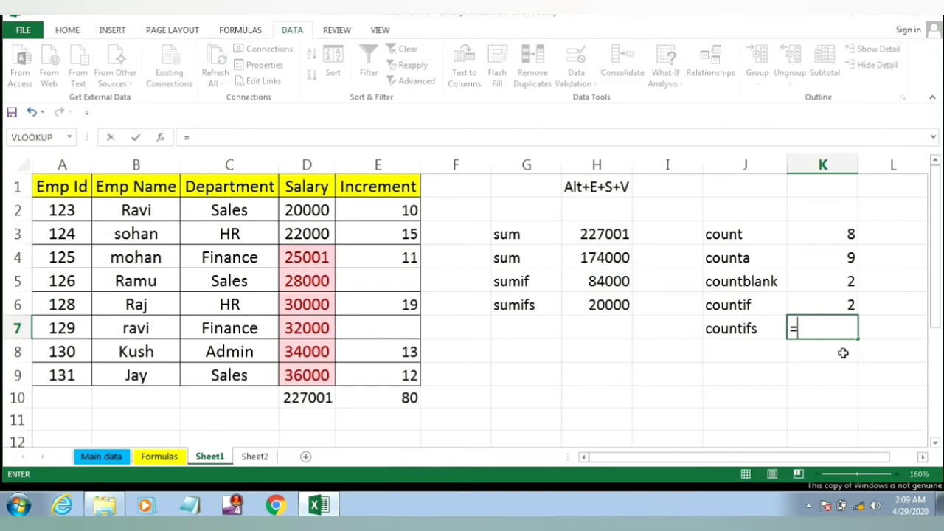
type("coun")
key("Down")
key("Down")
key("Down")
key("Down")
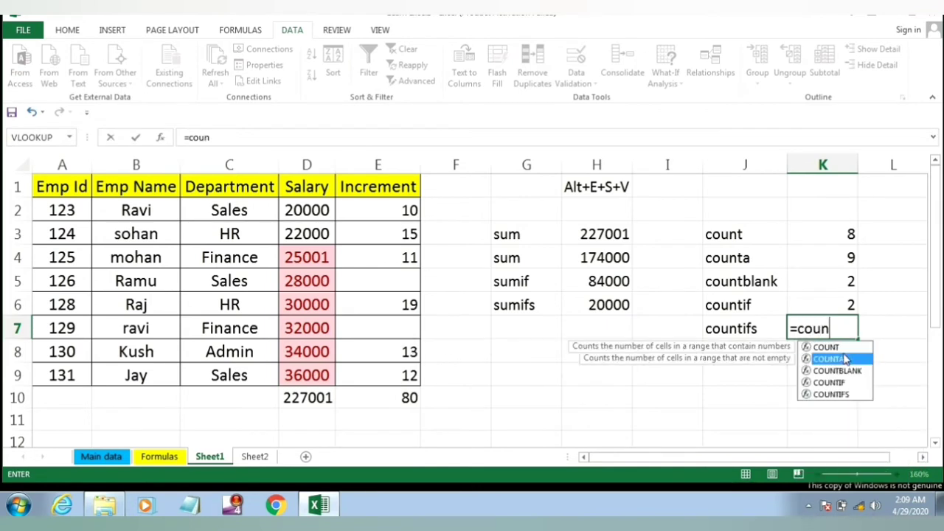
key("Tab")
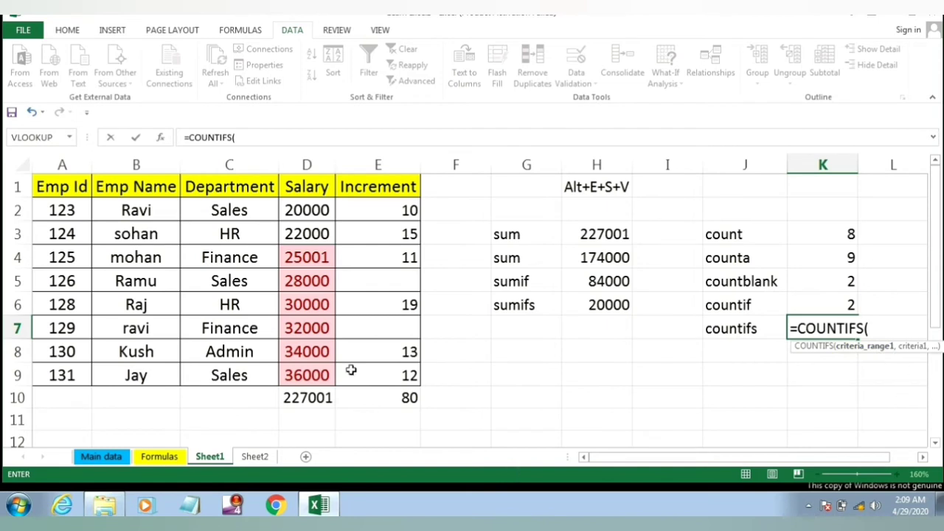
left_click_drag(122, 186, 127, 378)
type(",")
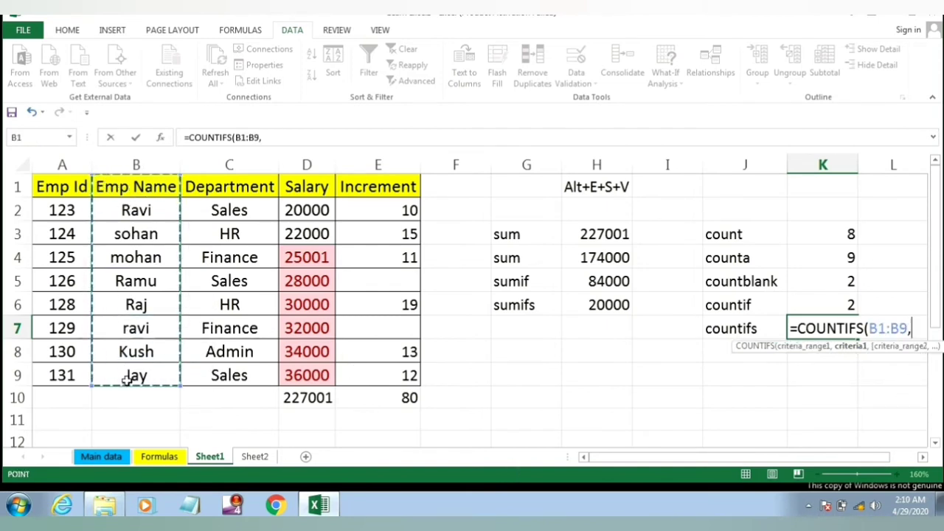
type("\"")
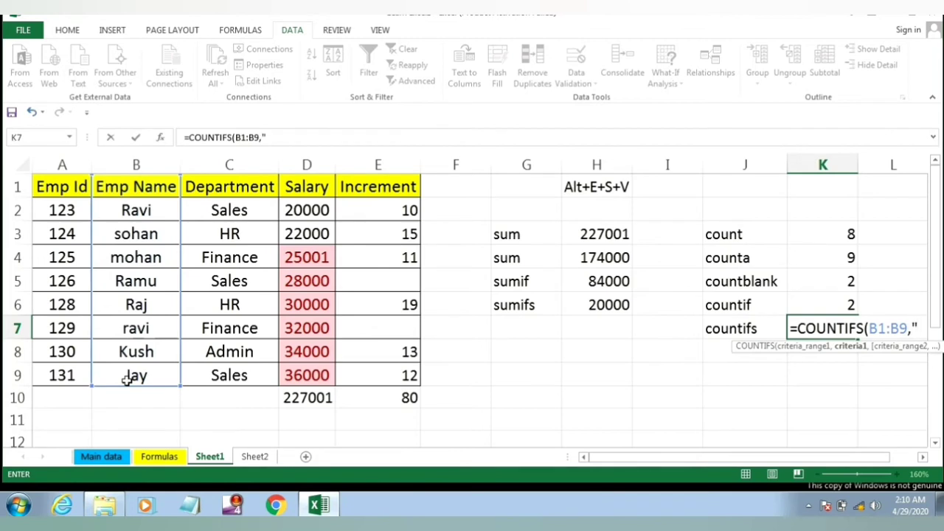
type("Ravi")
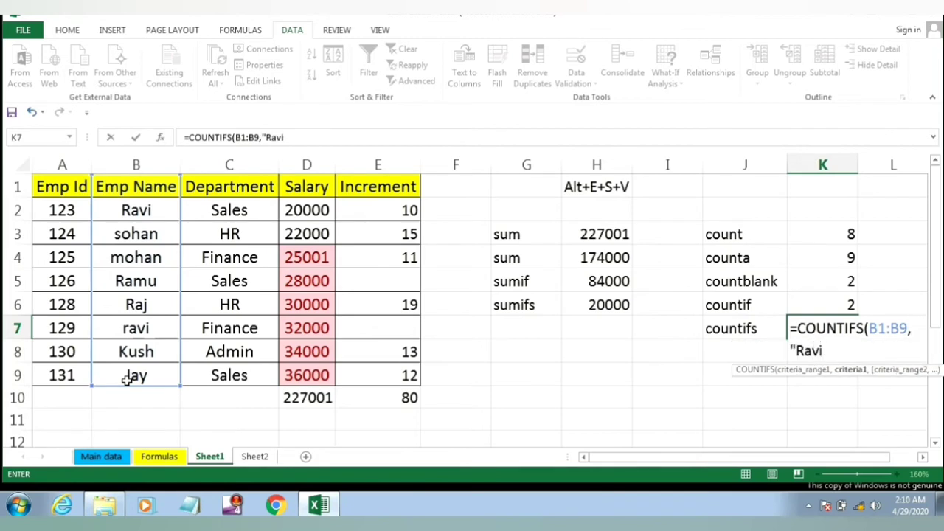
type("\",")
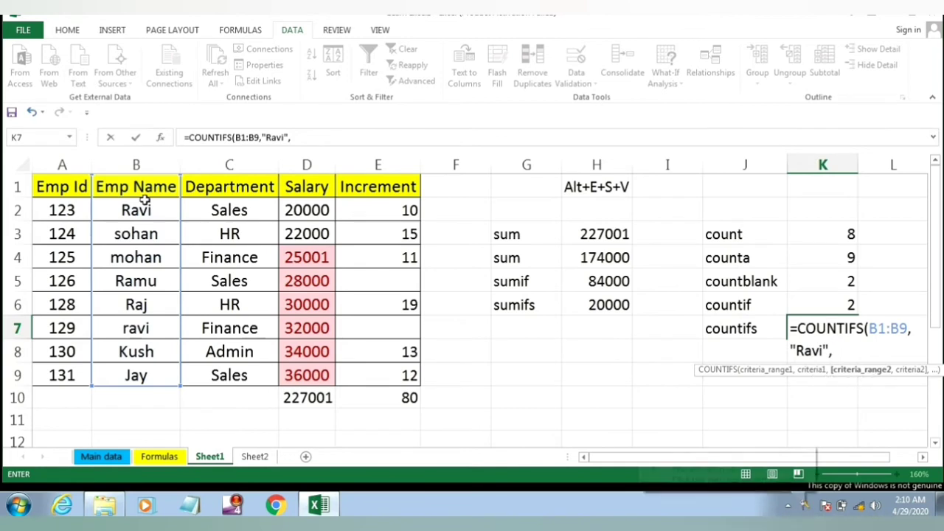
left_click_drag(253, 186, 247, 369)
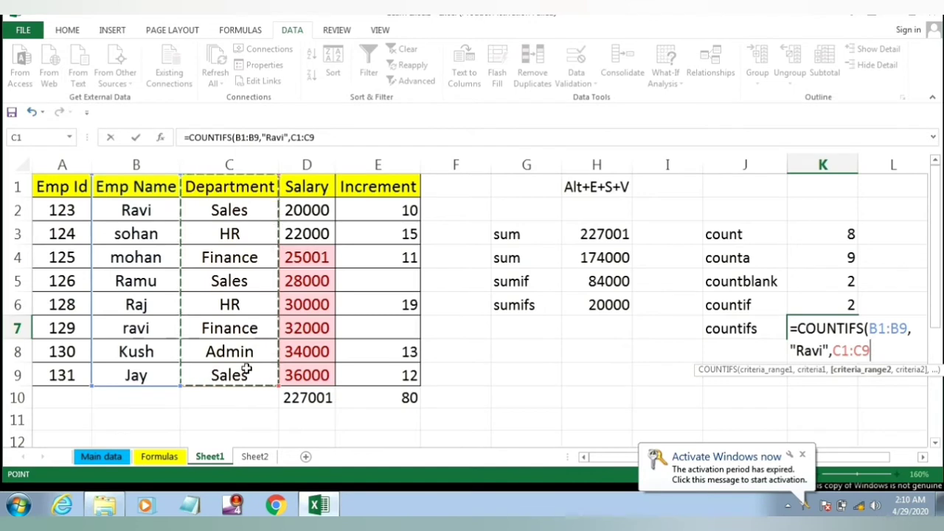
type(",\"")
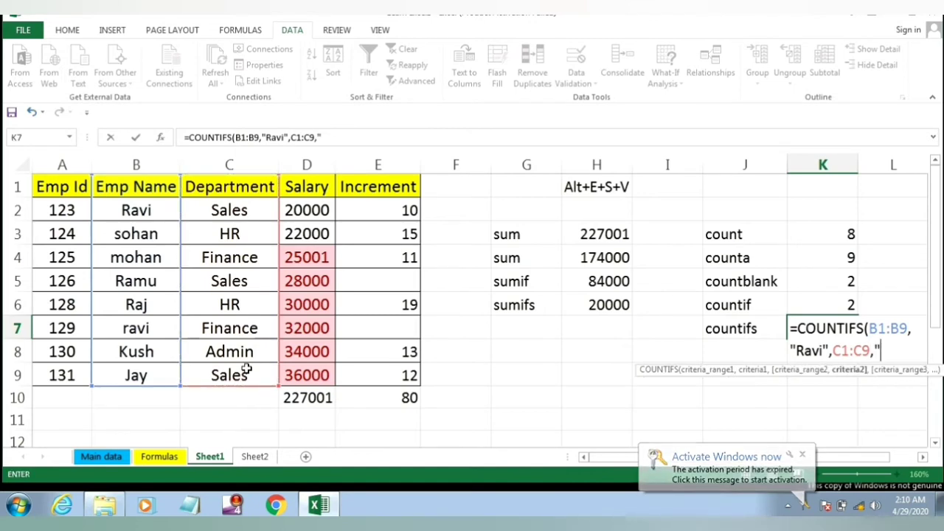
type("Sales")
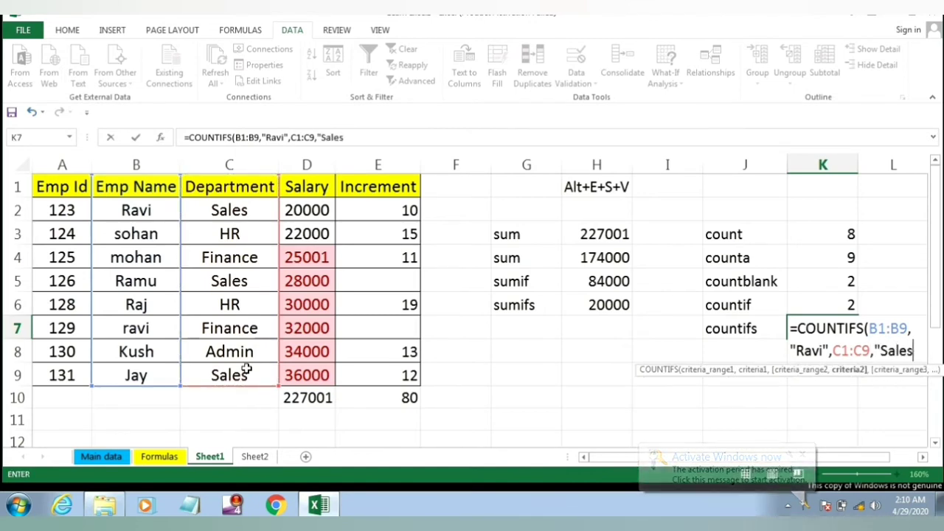
type("\")")
key("Return")
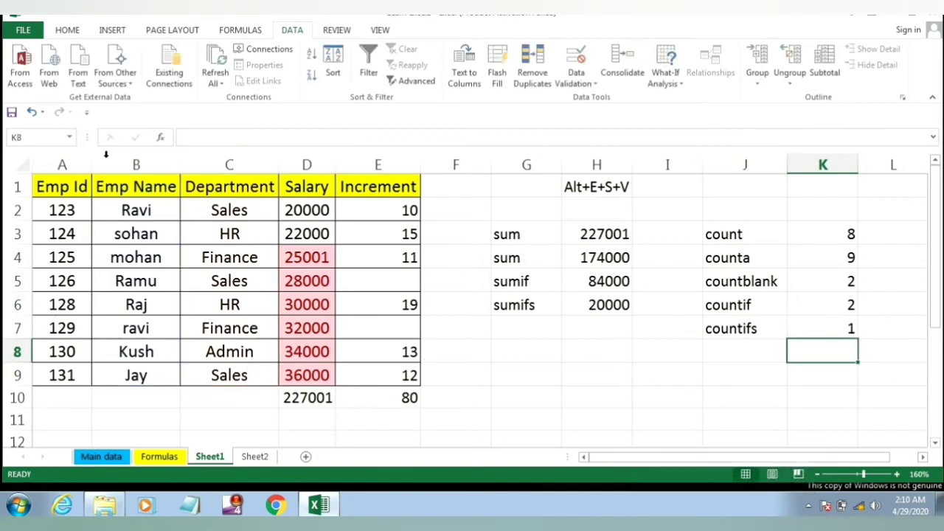
left_click(221, 327)
type("Sales")
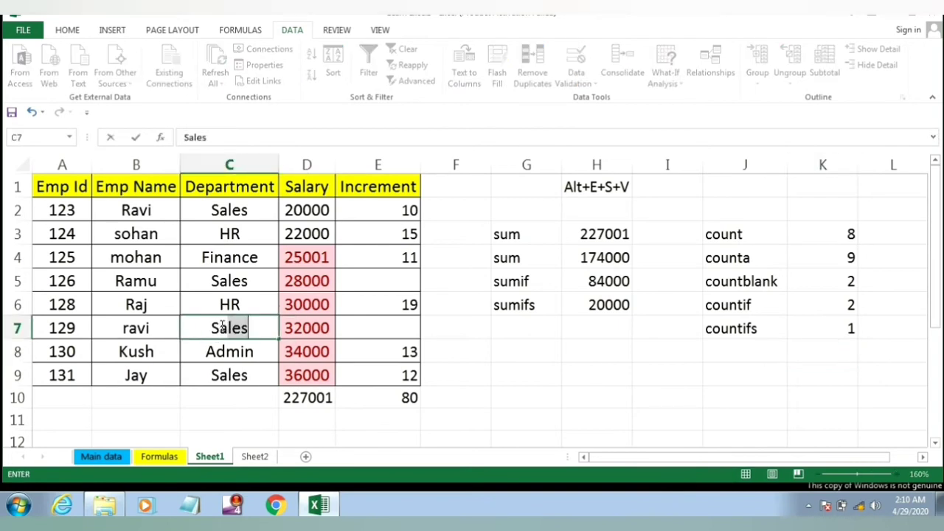
key("Return")
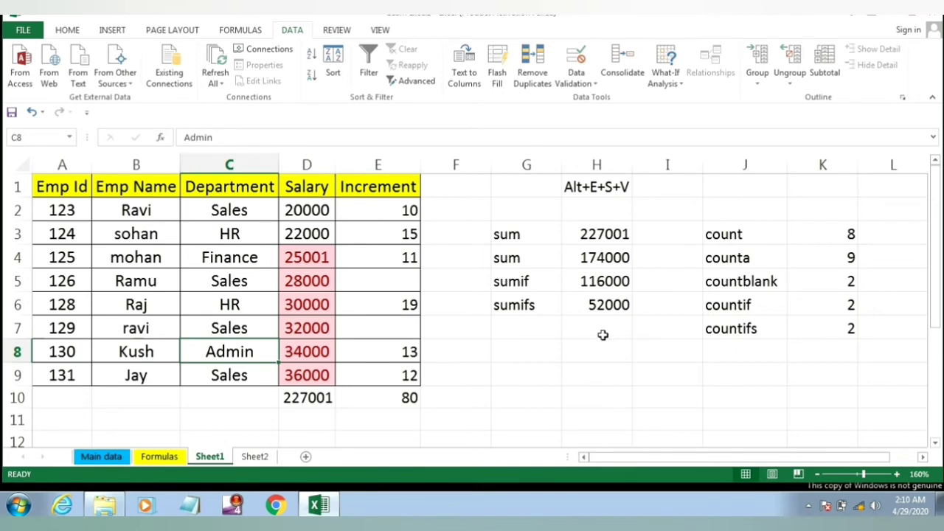
key("ctrl+z")
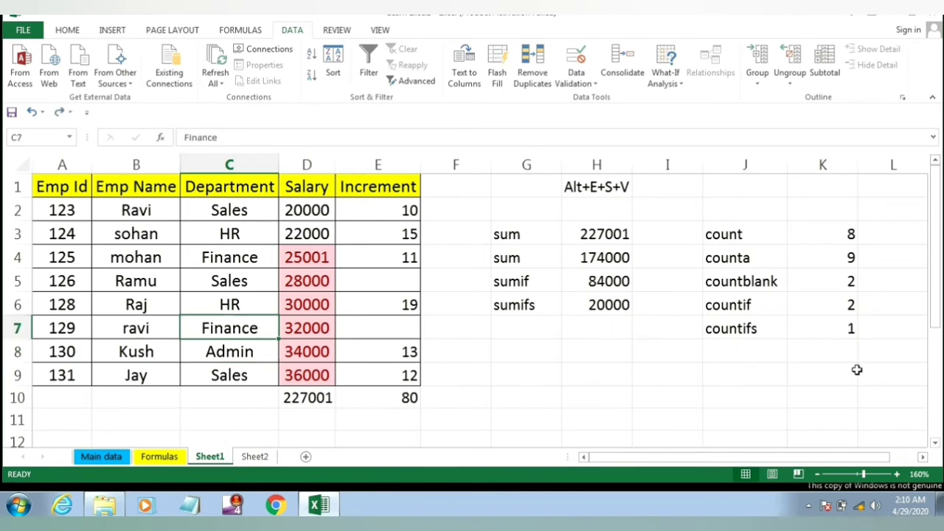
left_click(827, 335)
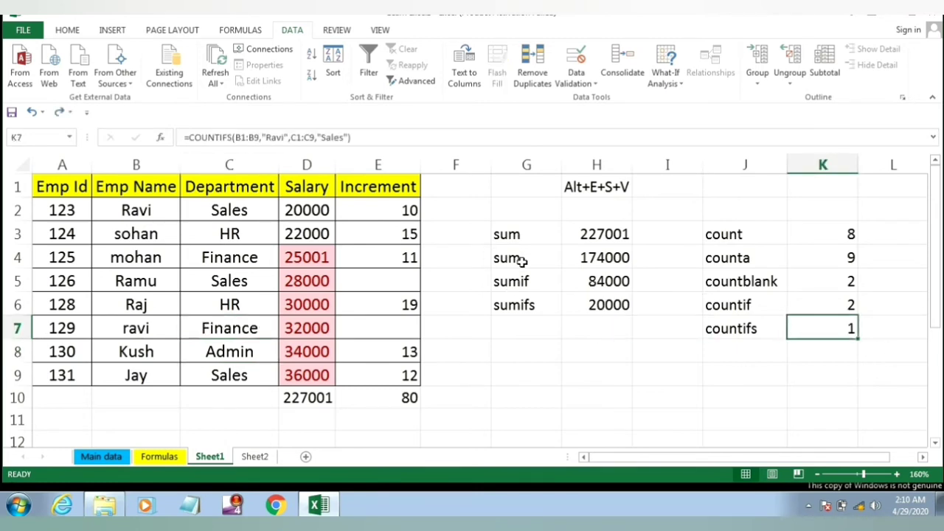
left_click(599, 237)
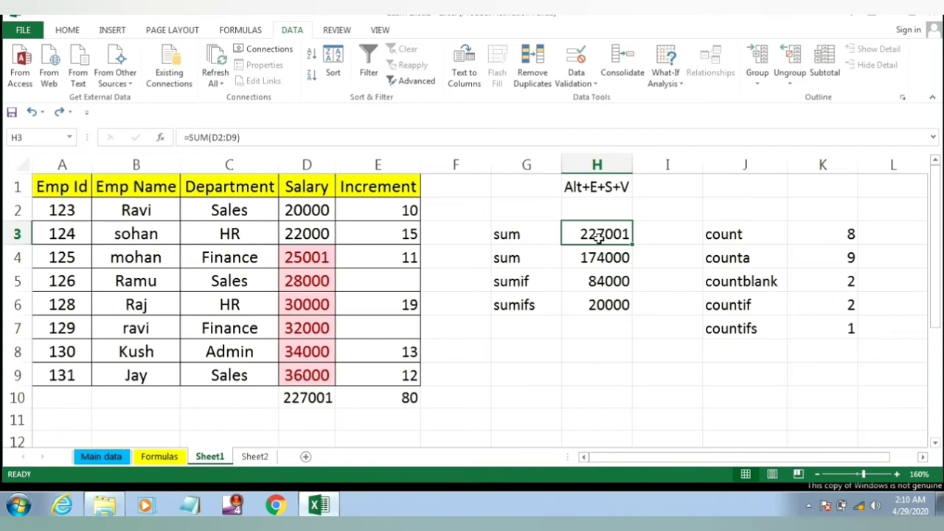
double_click(599, 236)
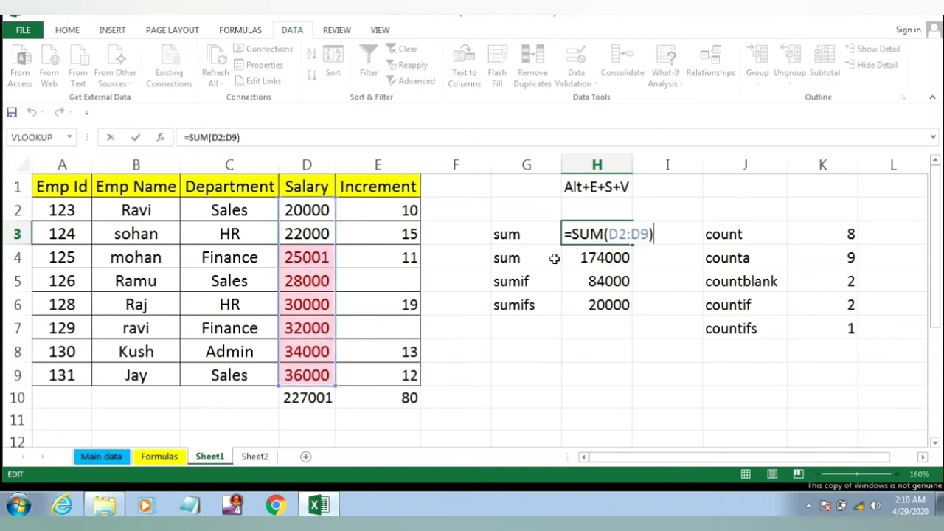
key("Escape")
left_click(618, 258)
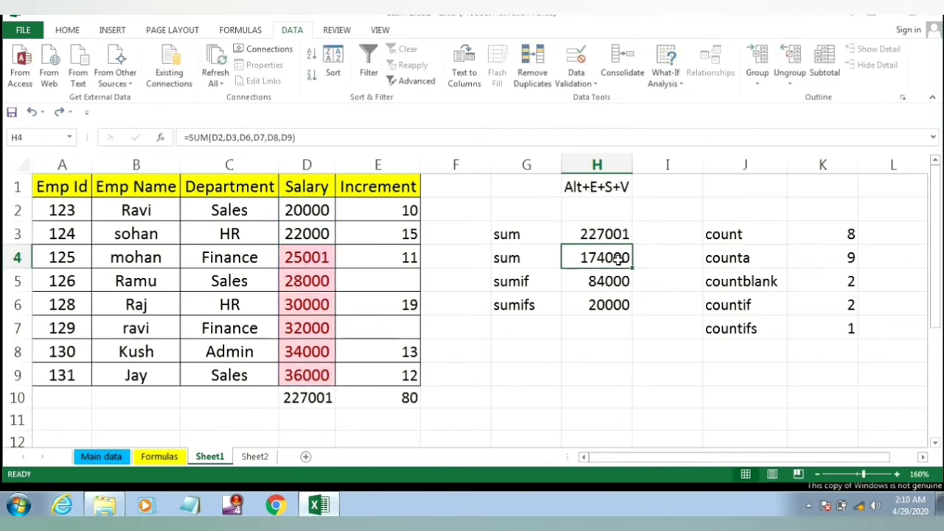
double_click(618, 258)
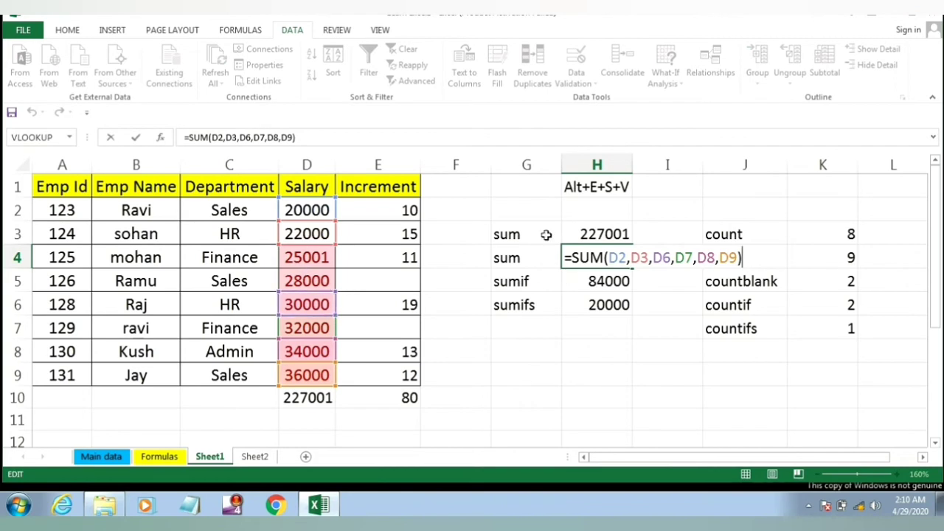
key("Escape")
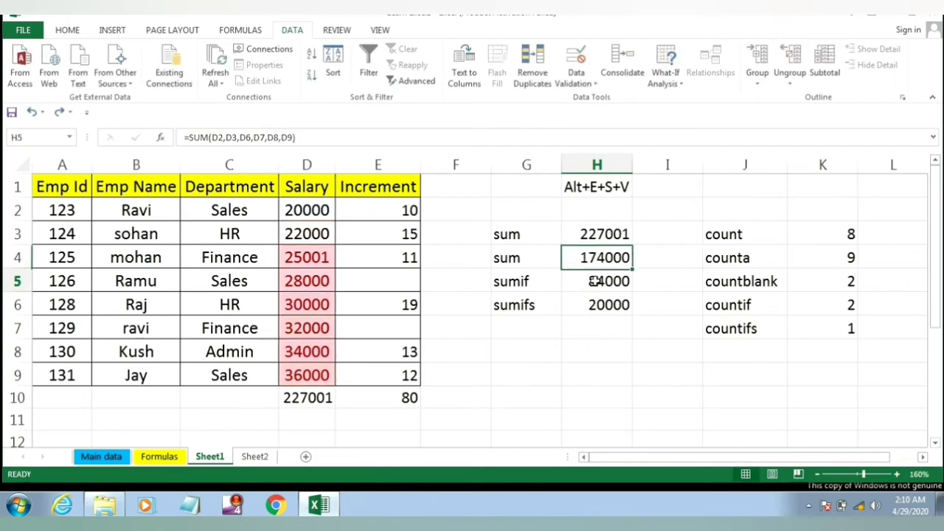
left_click(594, 281)
left_click(610, 306)
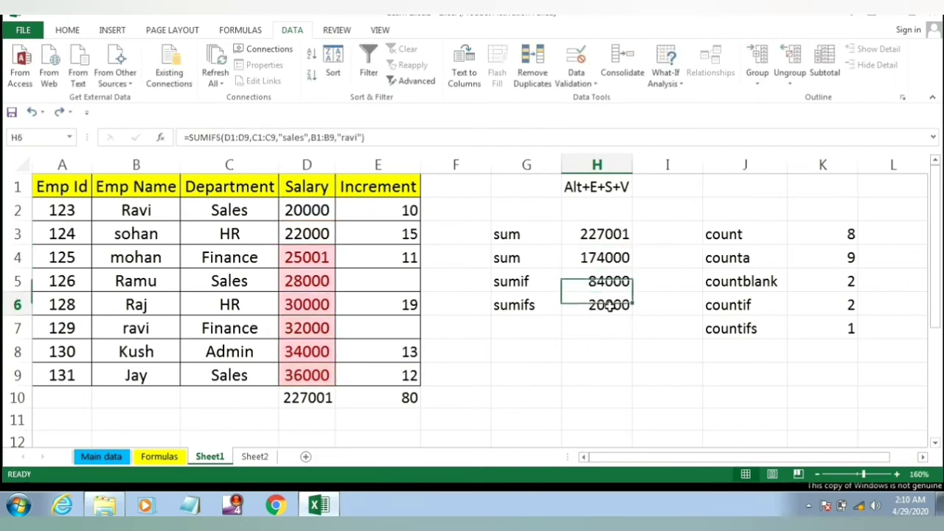
left_click(834, 237)
left_click(832, 258)
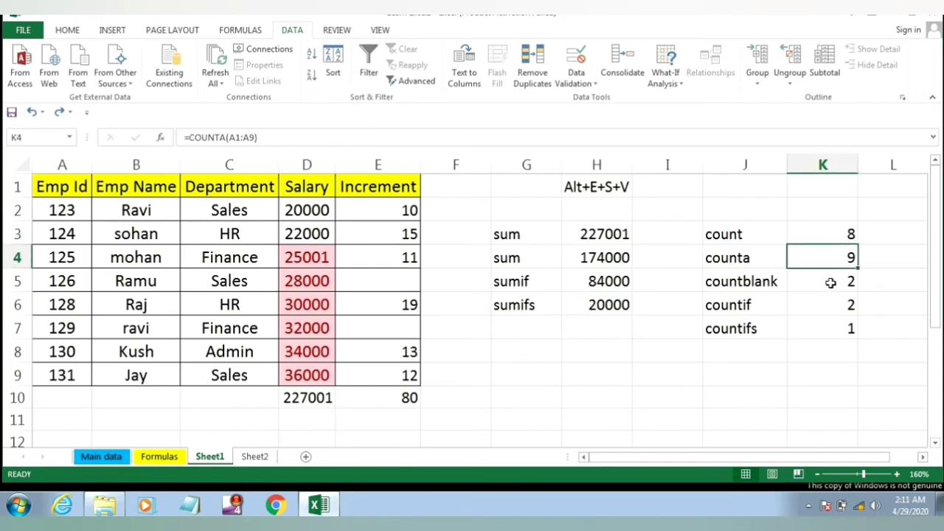
left_click(831, 283)
left_click(830, 303)
left_click(818, 332)
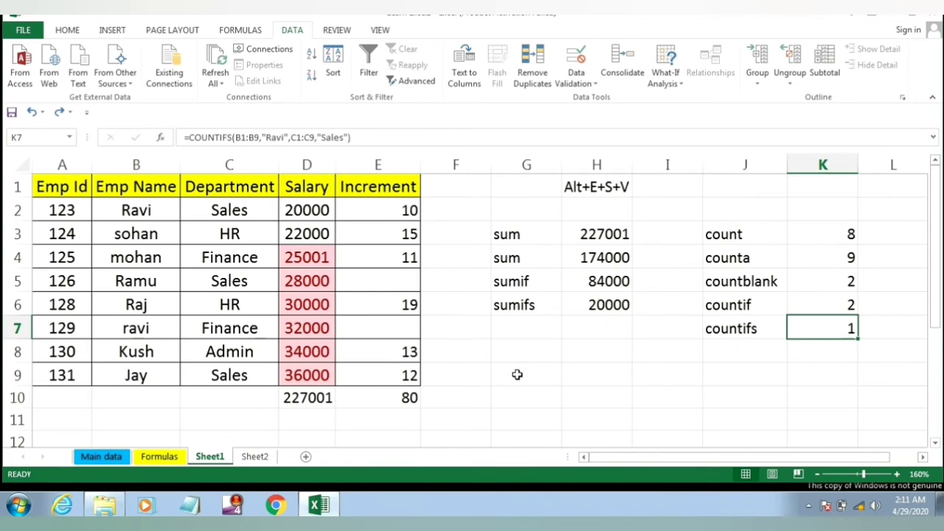
left_click(512, 333)
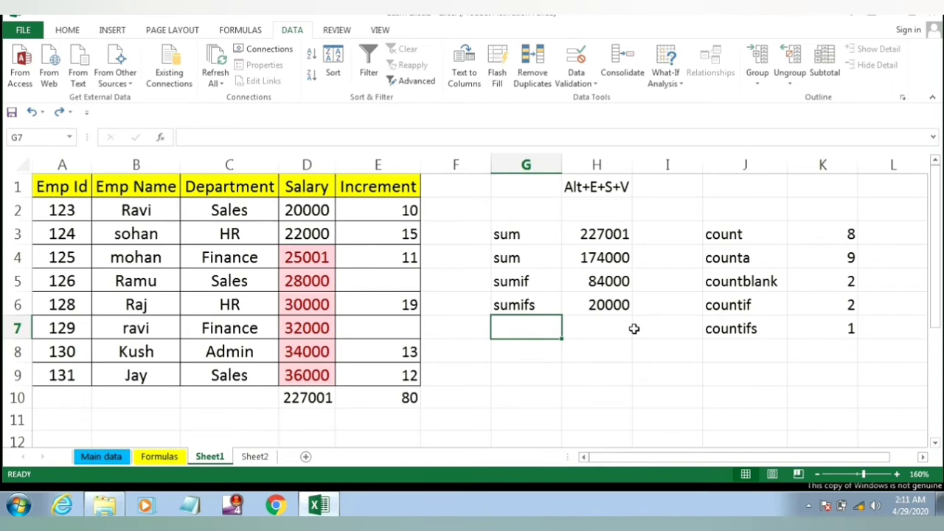
type("a")
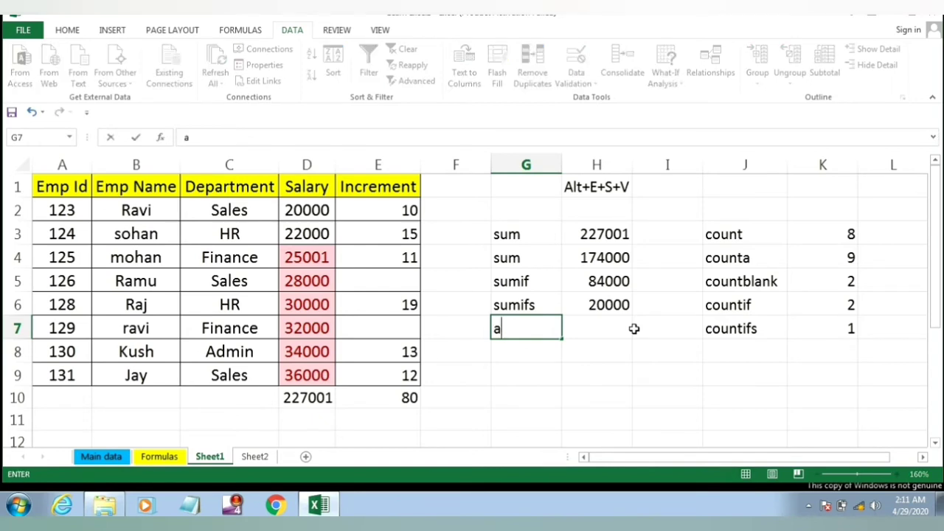
type("verage")
Step: Commit the 'average' label in G7 and enter an AVERAGE formula over the Salary column in H7
key("Return")
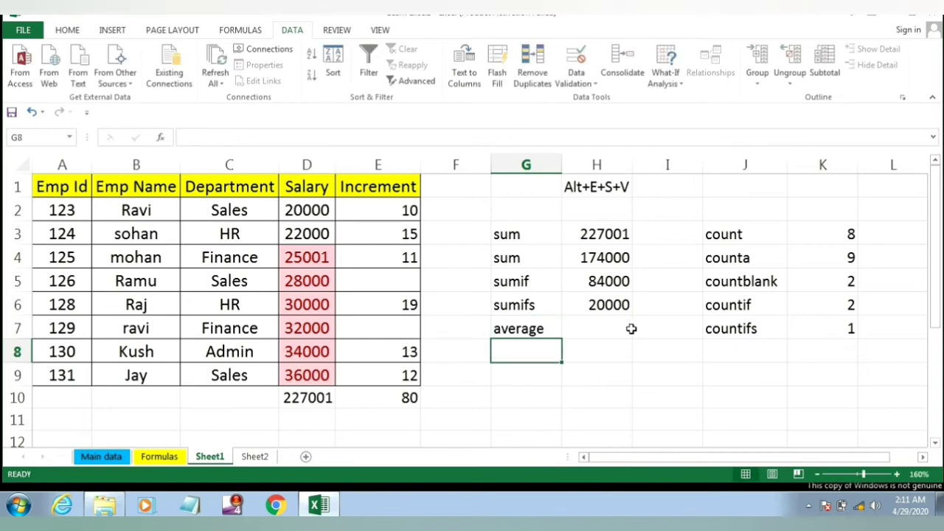
left_click(612, 329)
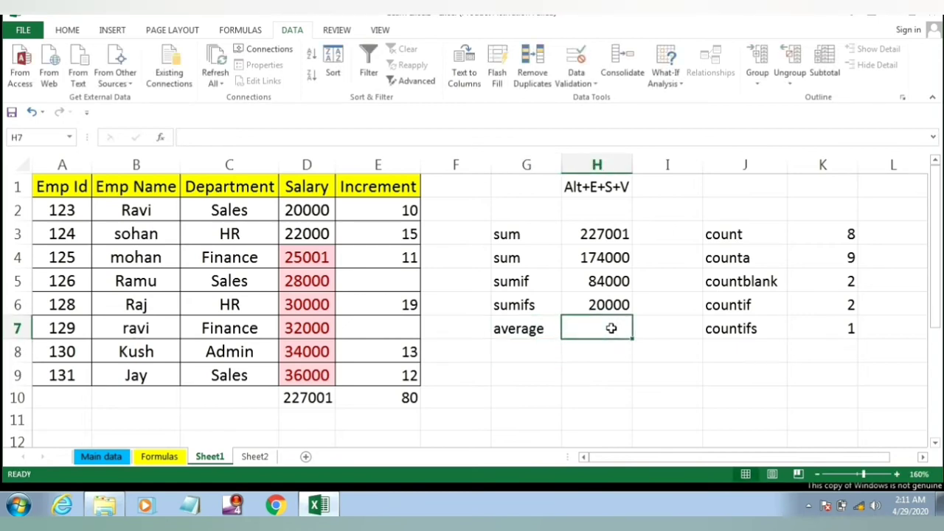
type("=av")
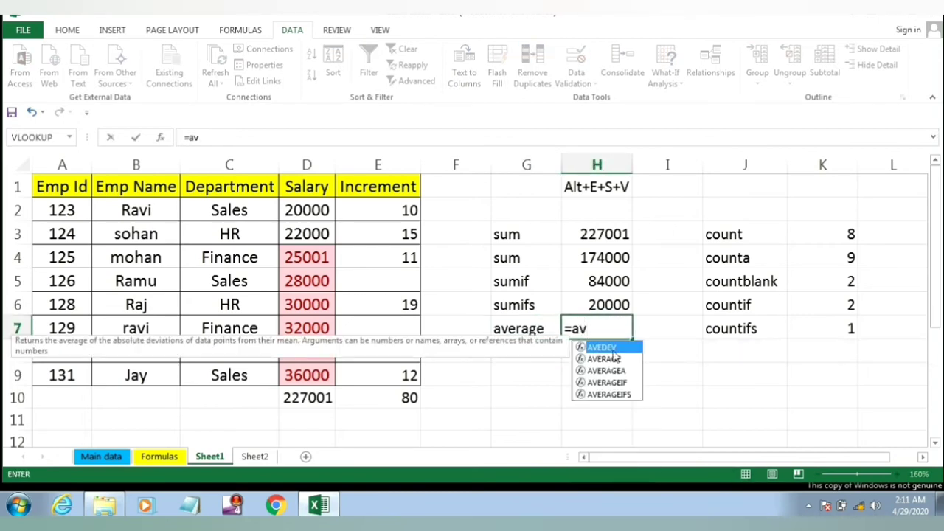
left_click(614, 360)
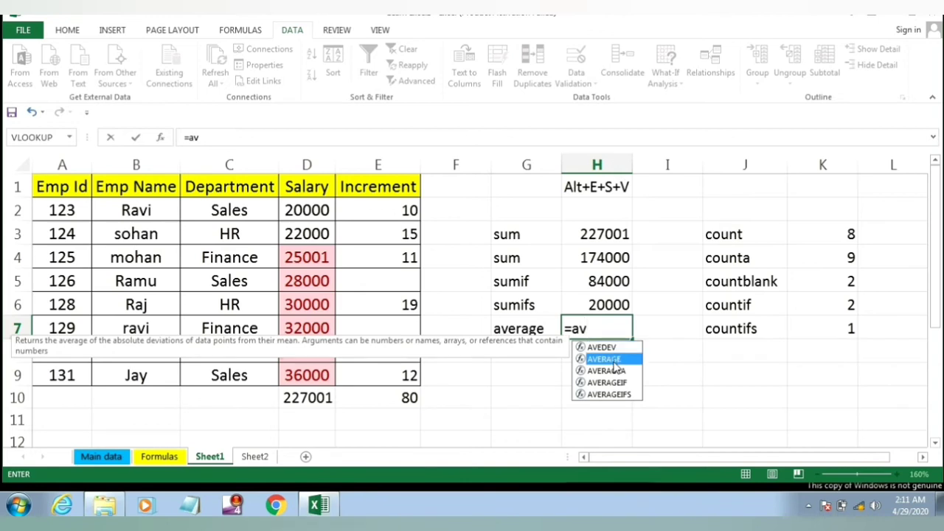
double_click(615, 360)
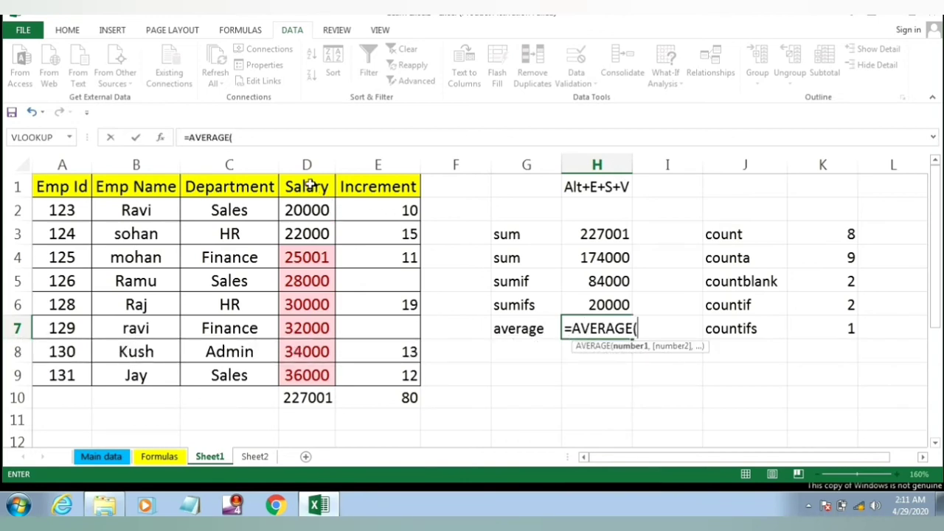
left_click_drag(310, 186, 313, 376)
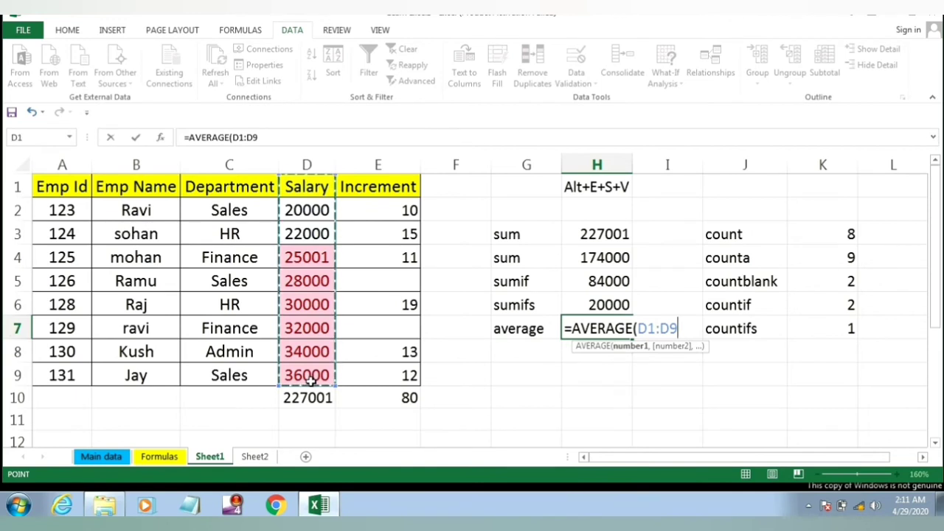
key("Return")
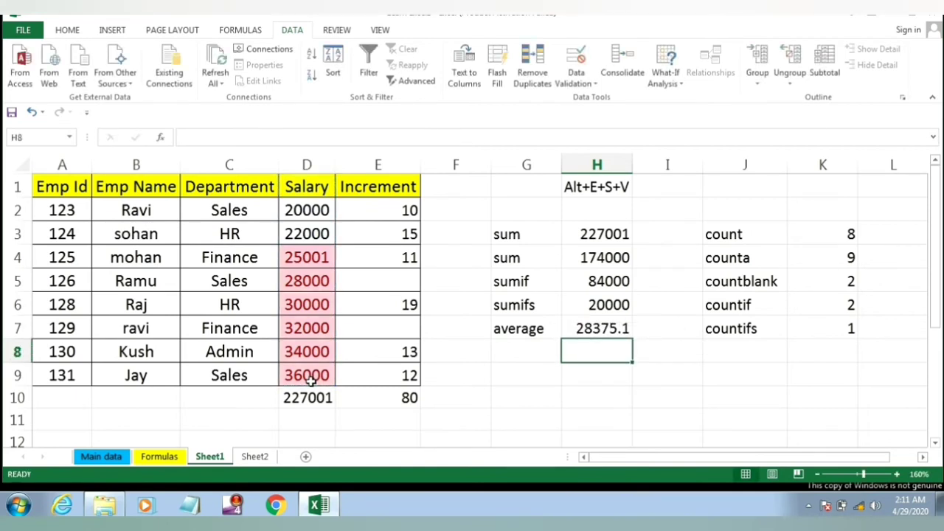
Step: Correct H7's range to start at D2, giving =AVERAGE(D2:D9) = 28375.1
left_click(605, 328)
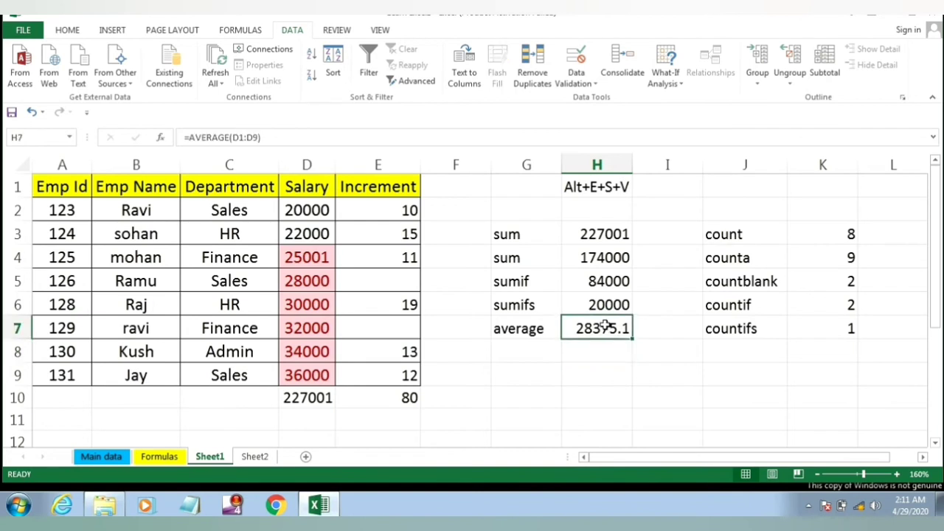
double_click(605, 328)
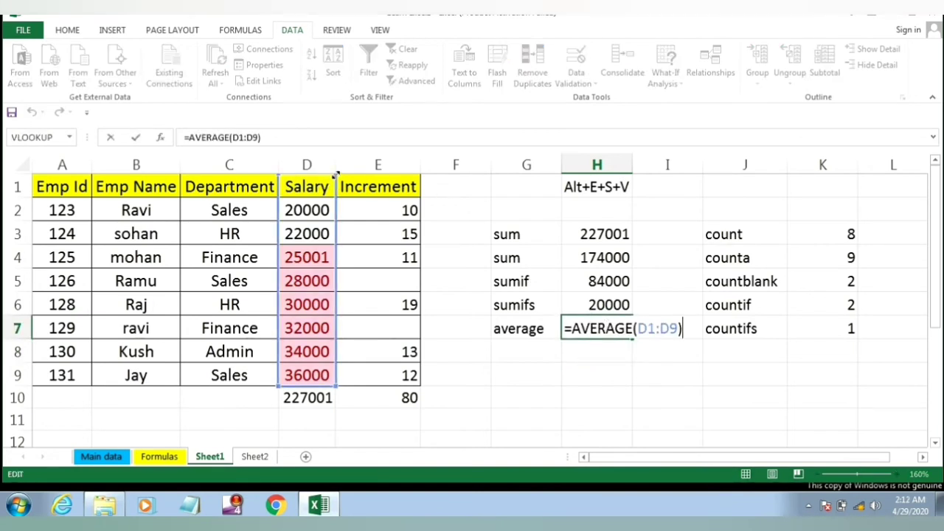
left_click_drag(336, 174, 333, 201)
key("Return")
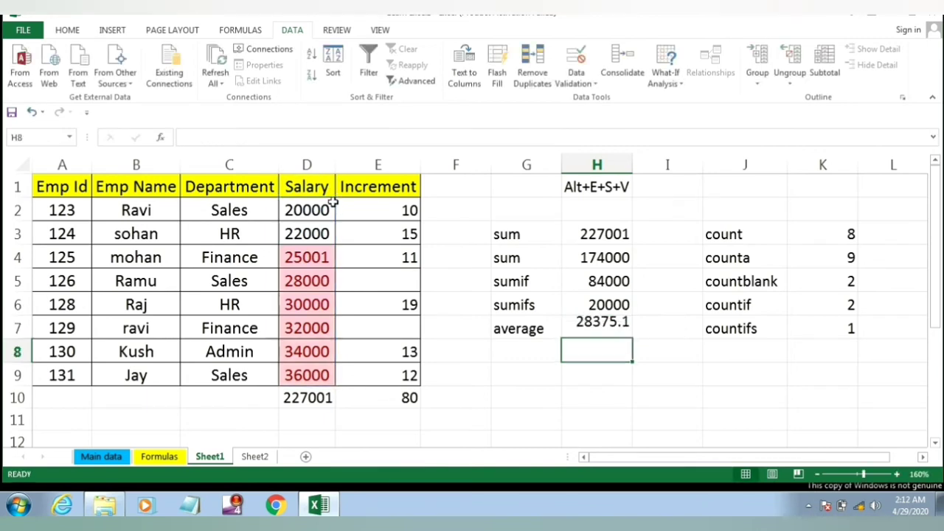
left_click(612, 325)
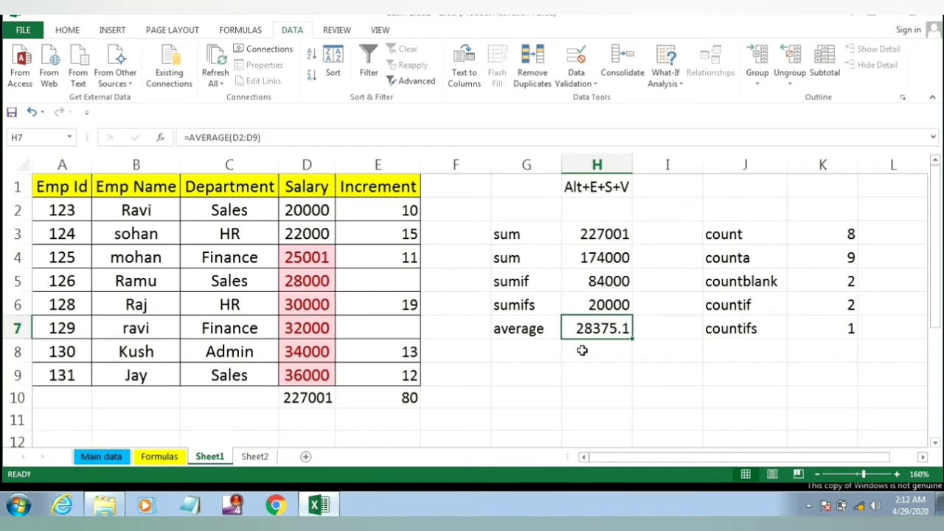
Step: Add a 'match' label in G8
left_click(535, 354)
type("match")
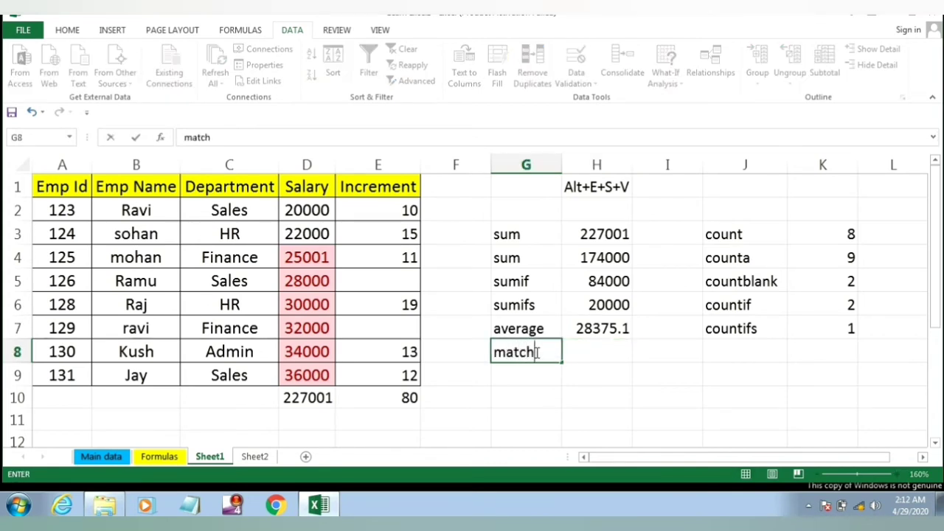
key("Return")
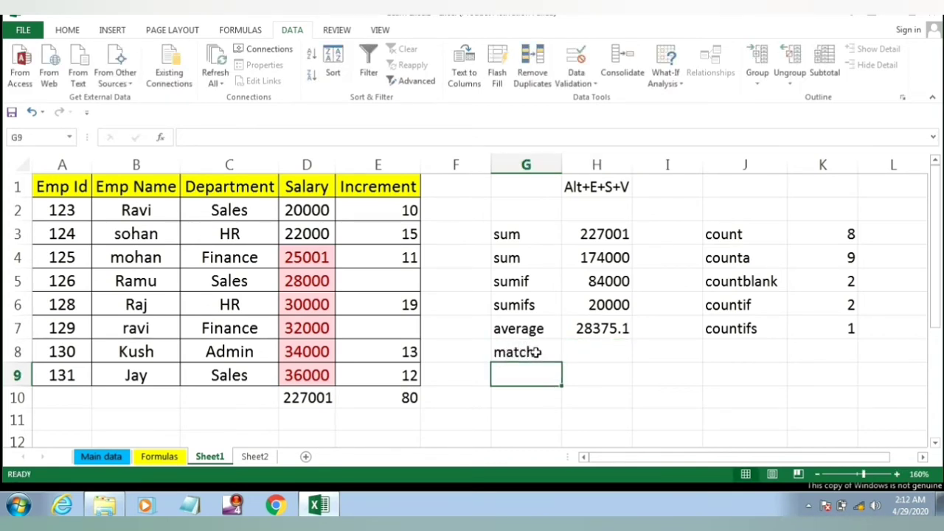
left_click(571, 351)
left_click(543, 351)
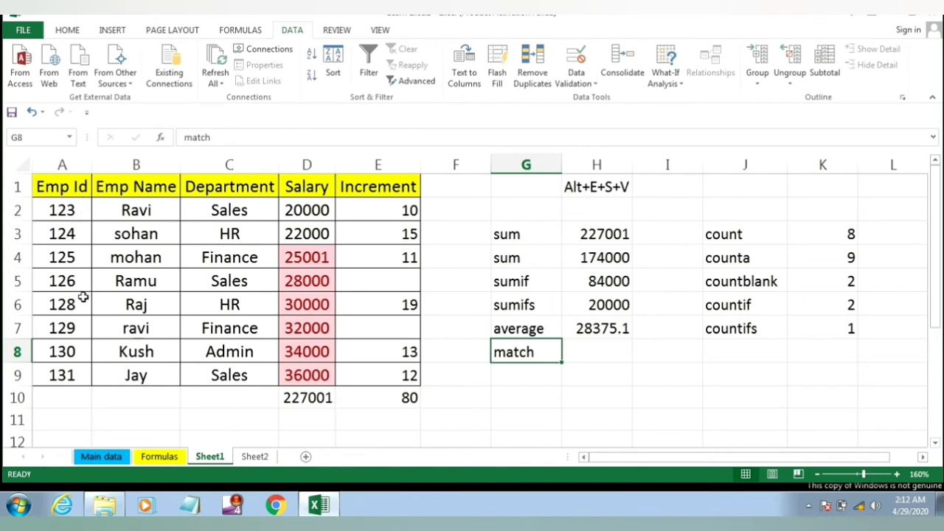
Step: Enter =MATCH(126,A1:A9,0) in H8, returning 5
left_click(588, 345)
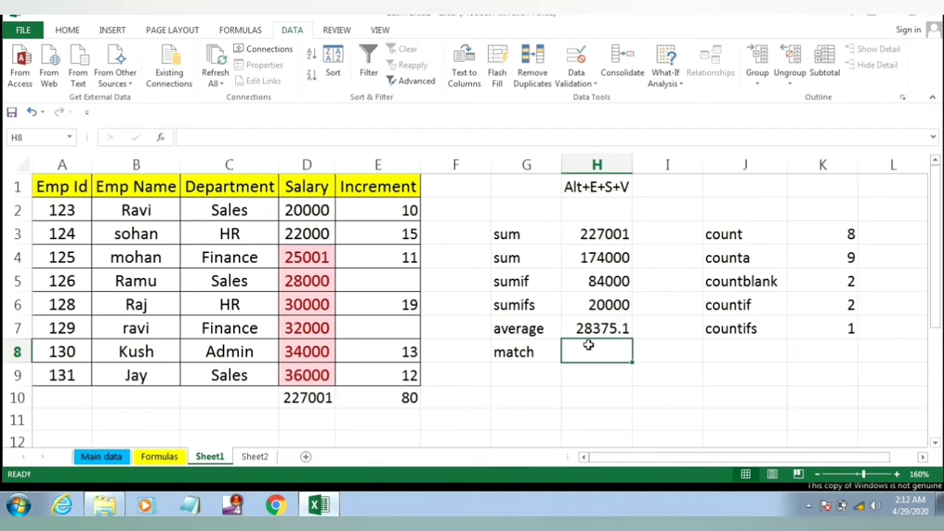
type("=ma")
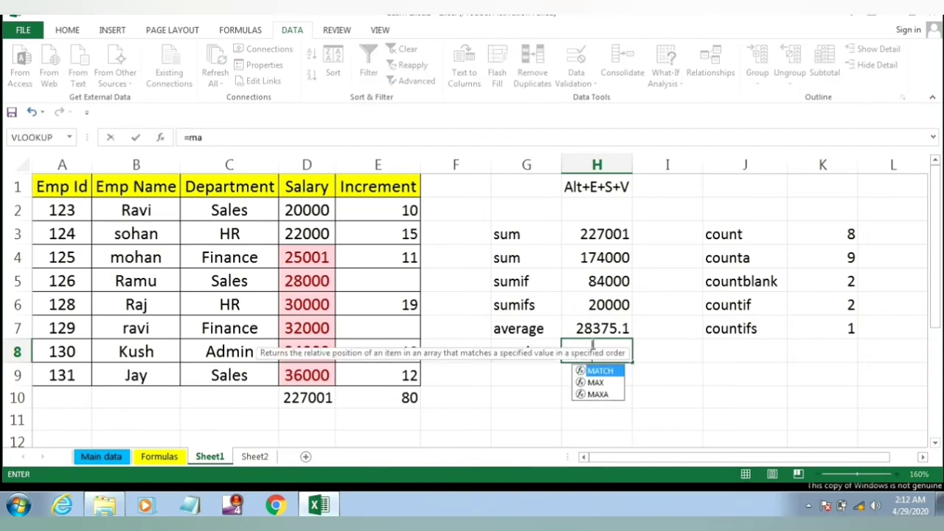
key("Tab")
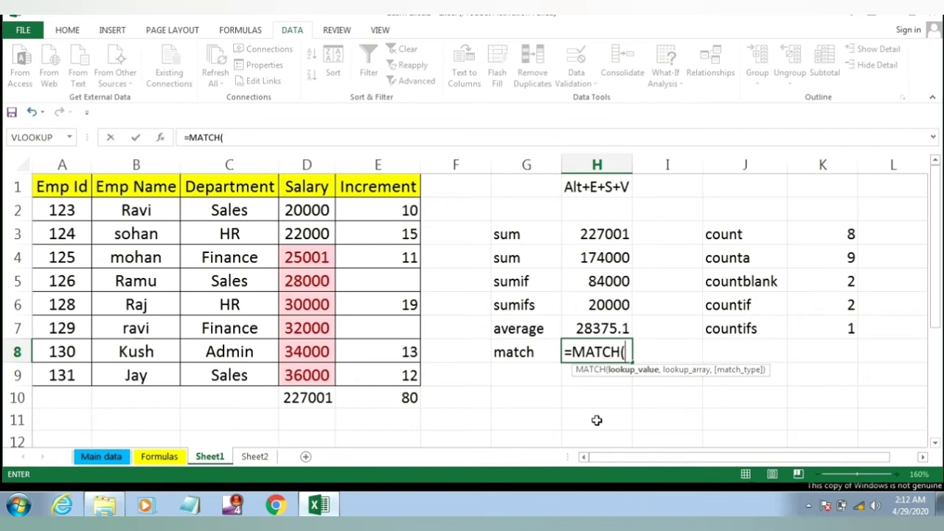
type("126")
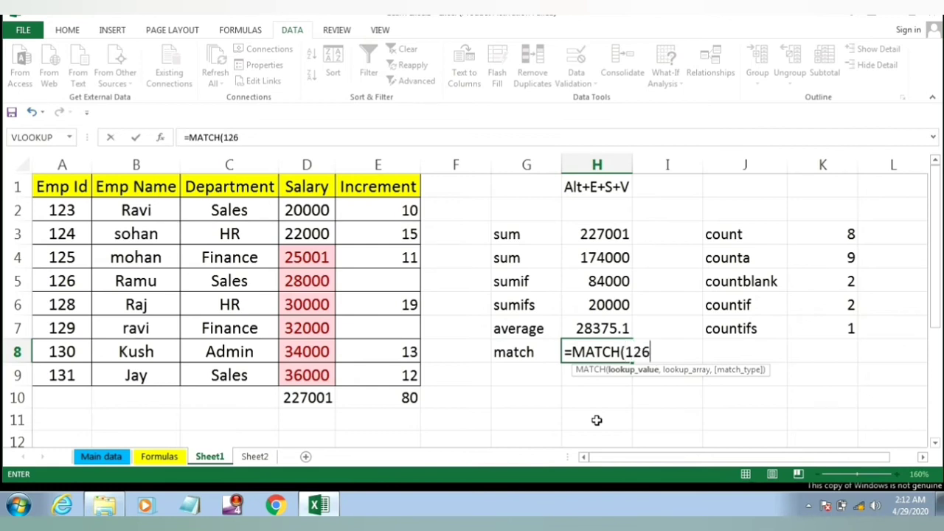
type(",")
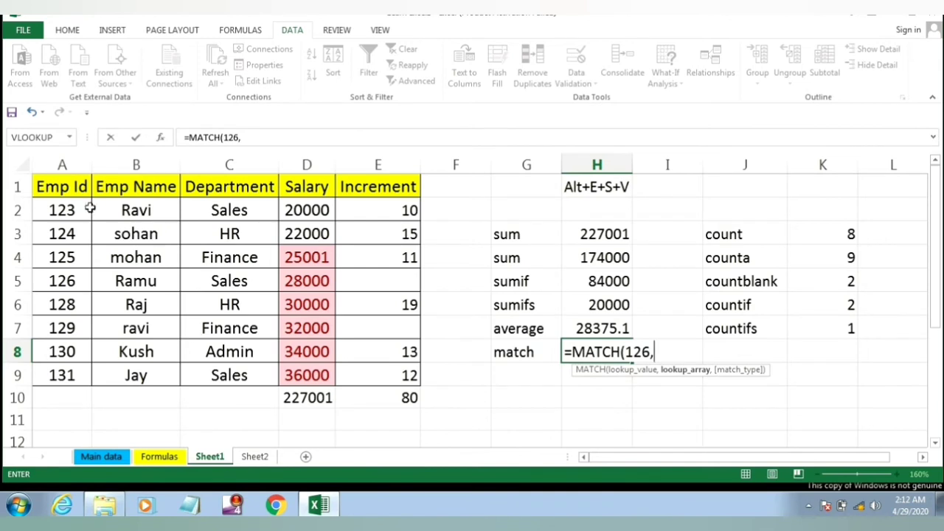
left_click_drag(63, 190, 64, 372)
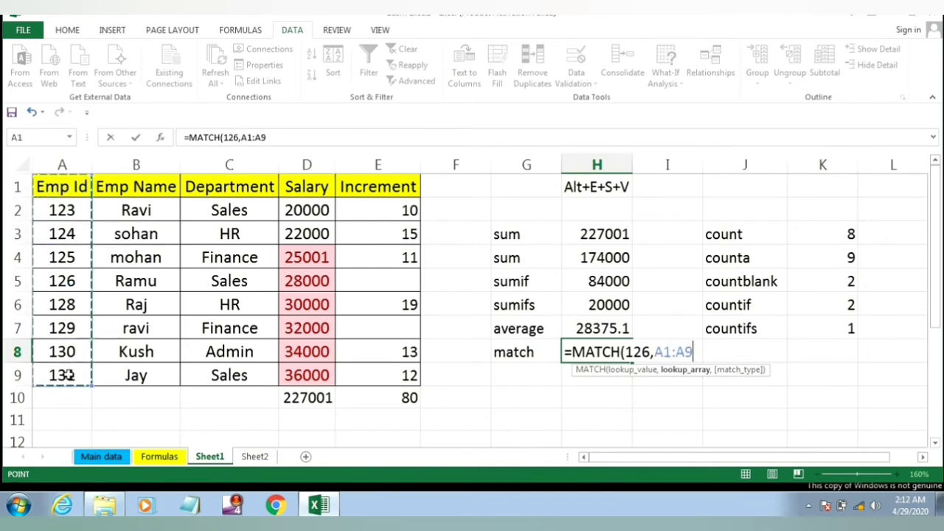
type(",0")
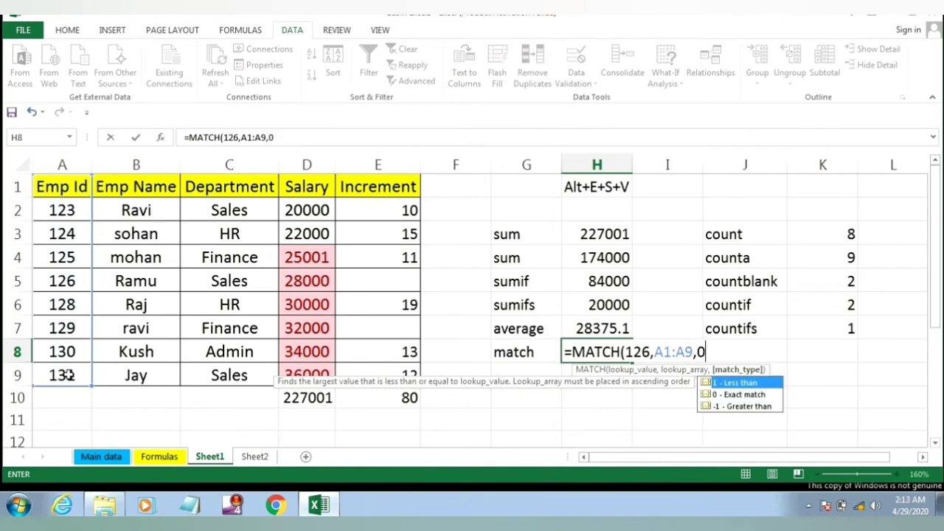
type(")")
key("Return")
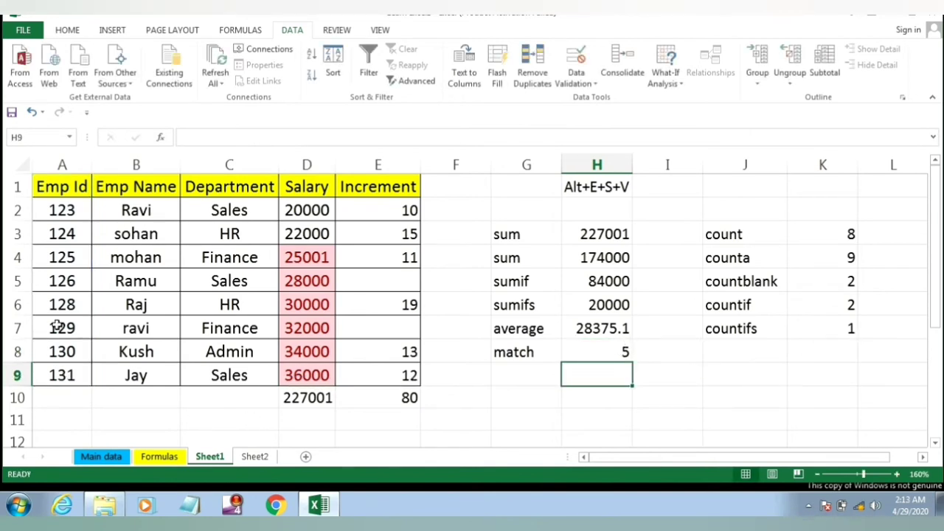
Step: Trace the Emp Id column positions down to ID 126 to verify the MATCH result
left_click(57, 187)
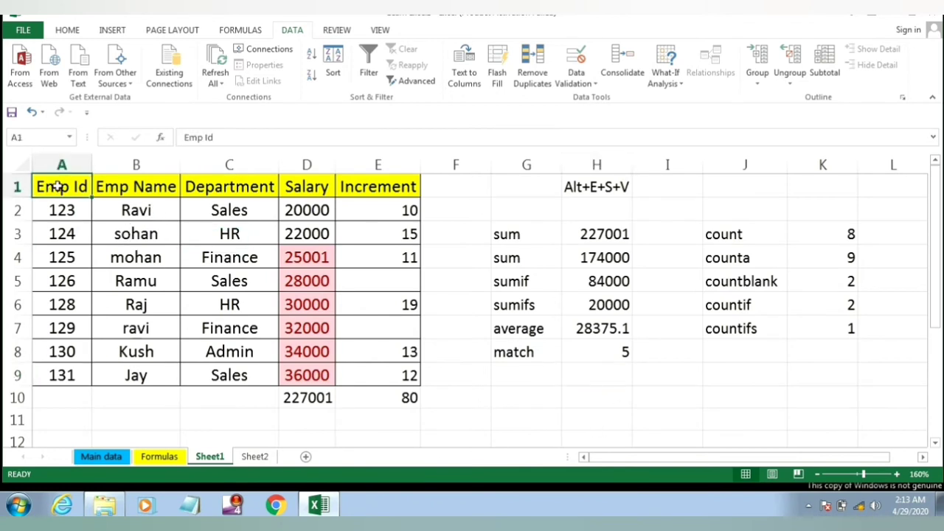
left_click(17, 186)
left_click(63, 209)
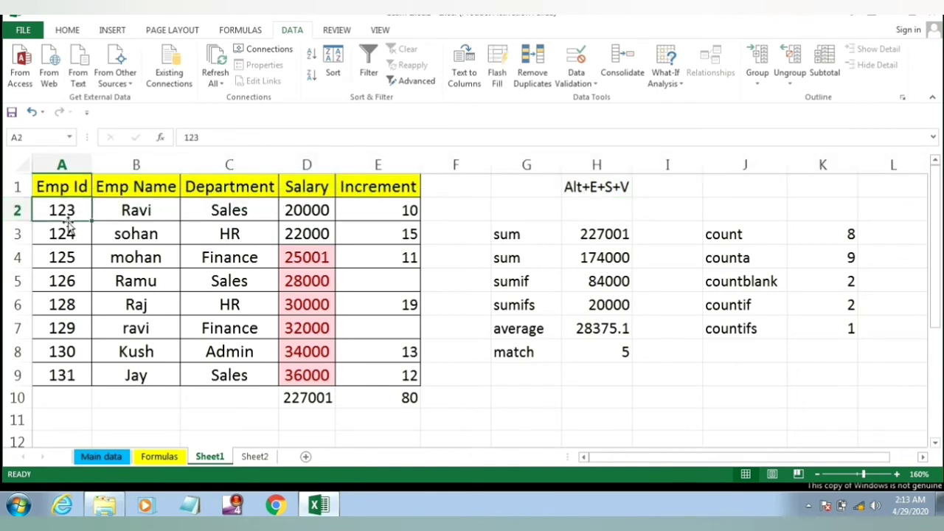
left_click(68, 235)
left_click(73, 258)
left_click(74, 281)
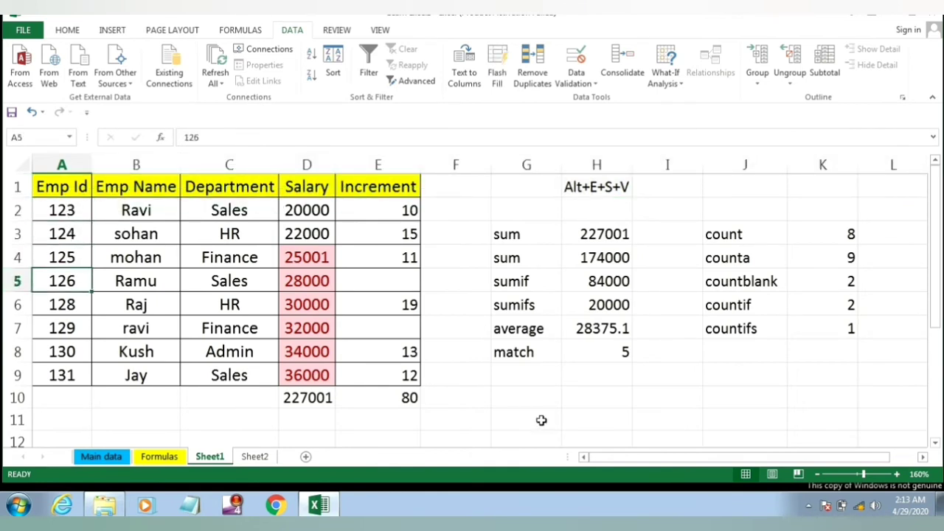
Step: Autofit column H so 28375.125 shows in full
left_click(609, 353)
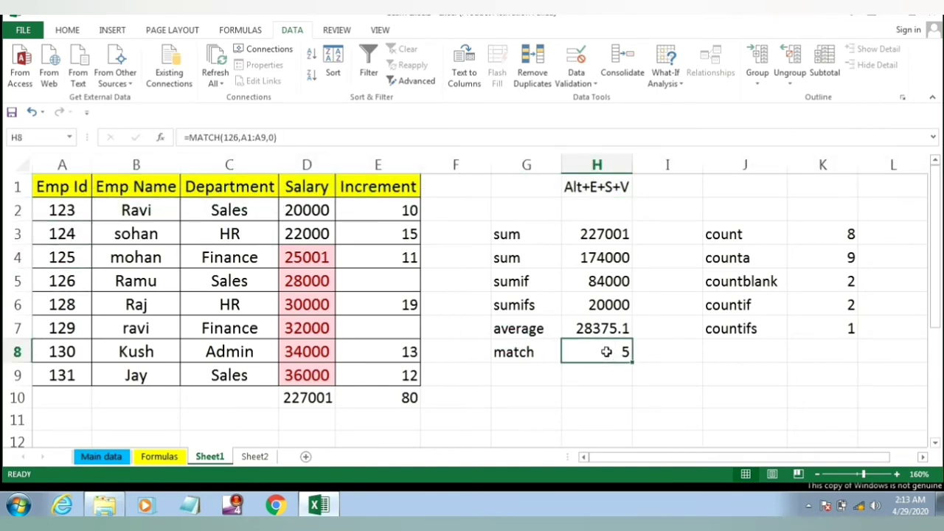
left_click(283, 139)
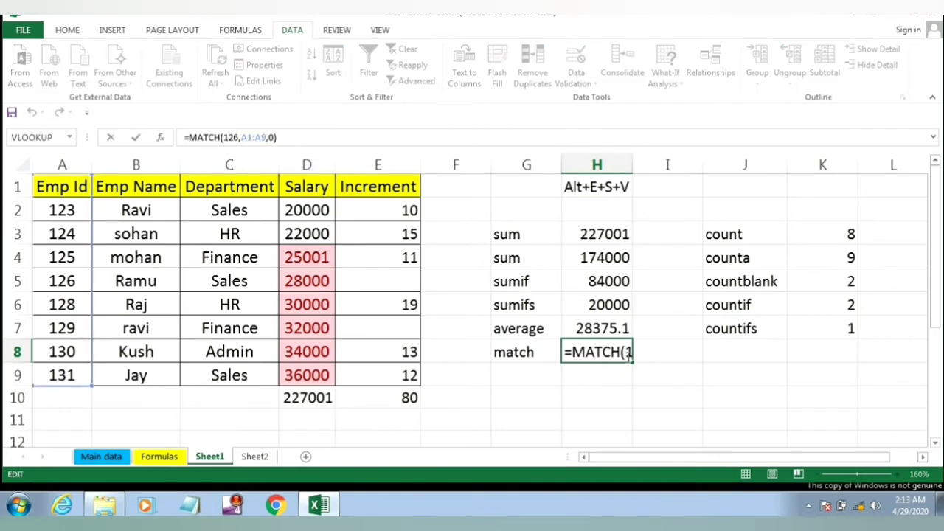
left_click(632, 168)
double_click(632, 168)
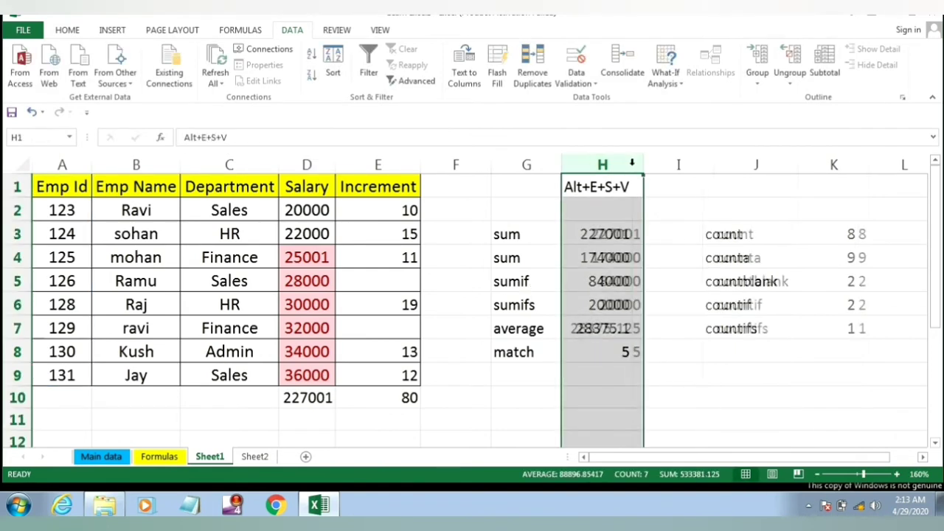
left_click(614, 351)
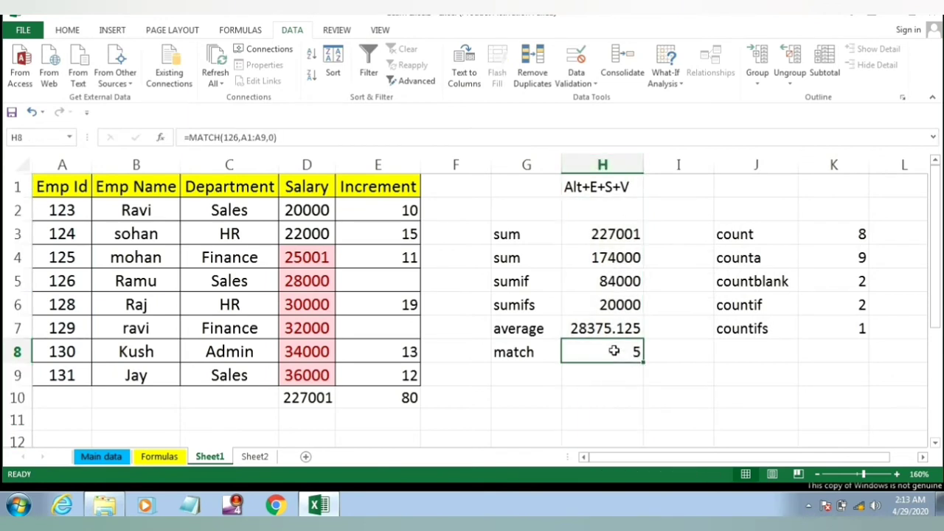
double_click(614, 352)
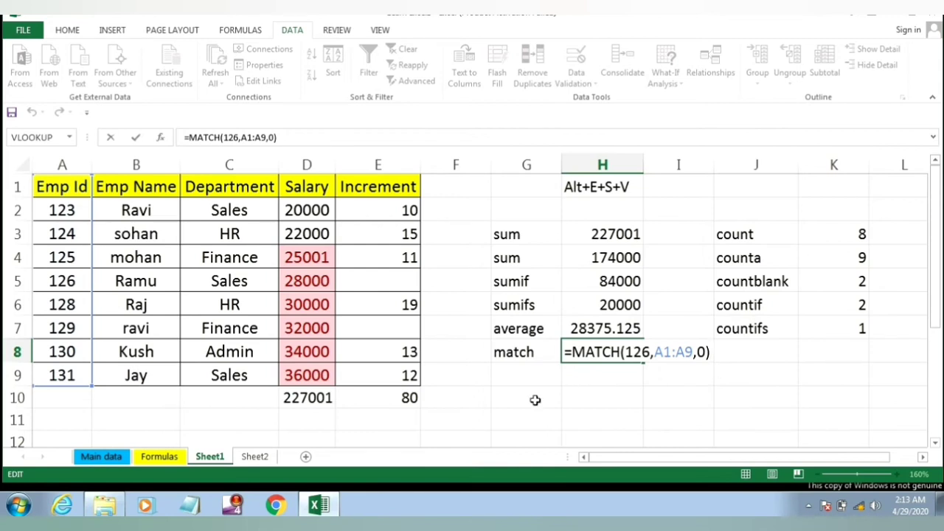
left_click(591, 383)
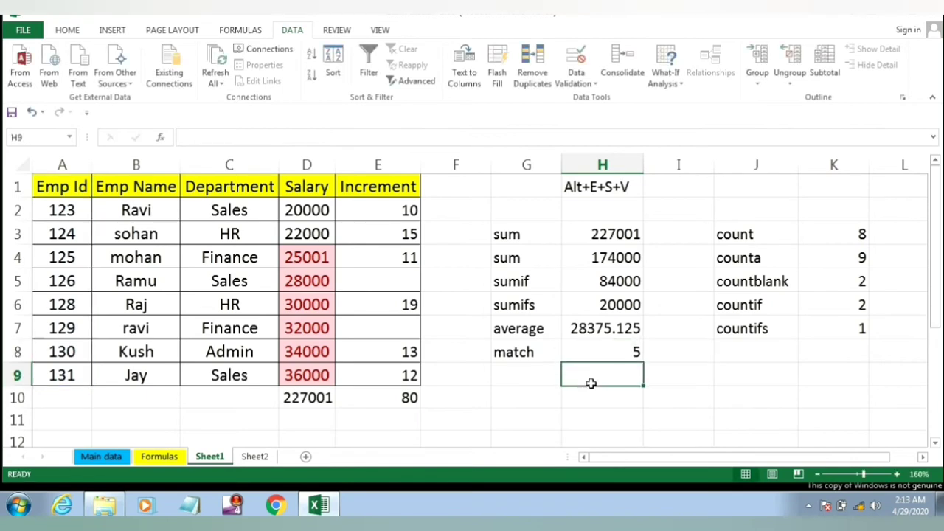
Step: Change H8's lookup value to 129, making it =MATCH(129,A1:A9,0)
left_click(598, 347)
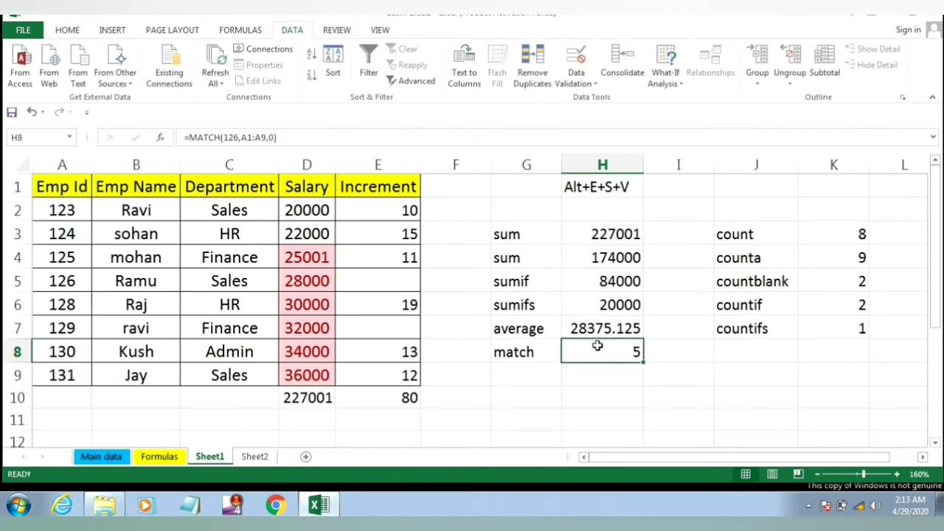
double_click(598, 347)
left_click(650, 352)
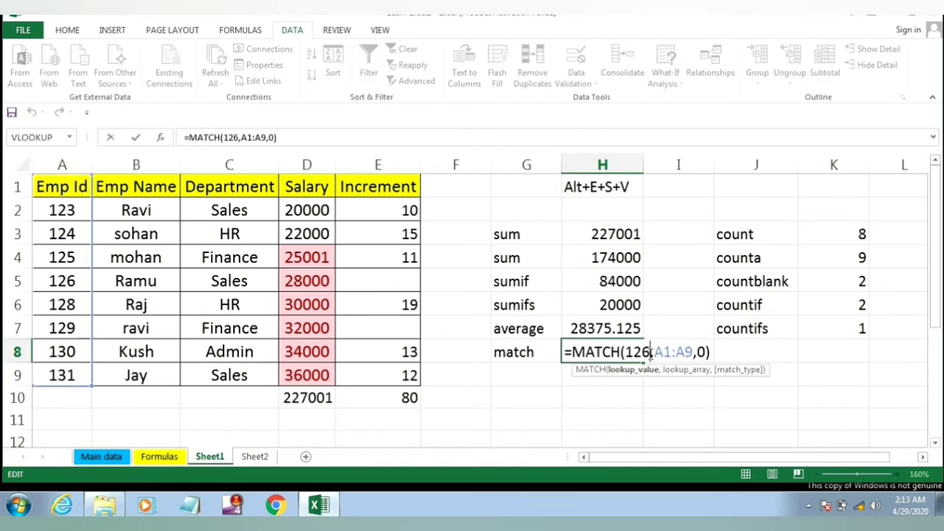
key("BackSpace")
type("9")
key("ctrl+Return")
key("Return")
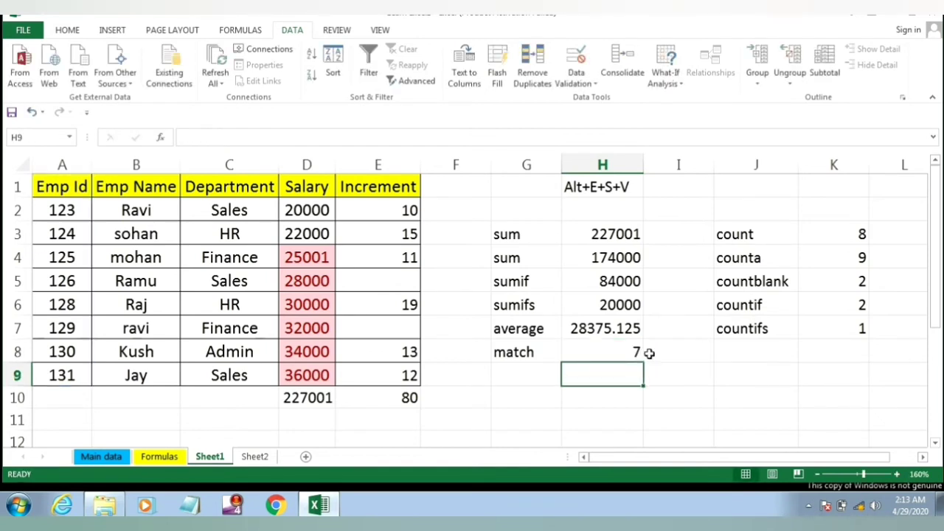
Step: Trace the Emp Id column down to ID 129 at position 7, confirming the new result
left_click(68, 188)
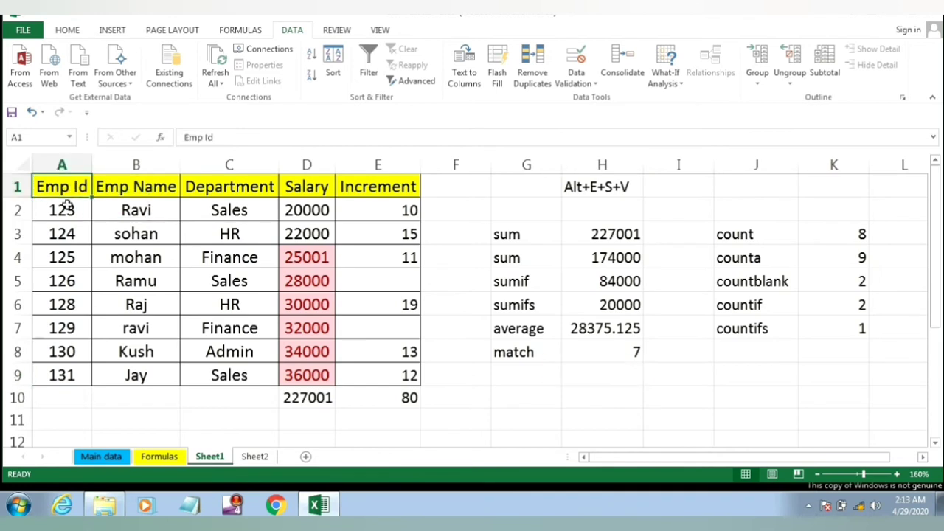
left_click(66, 211)
left_click(66, 234)
left_click(65, 257)
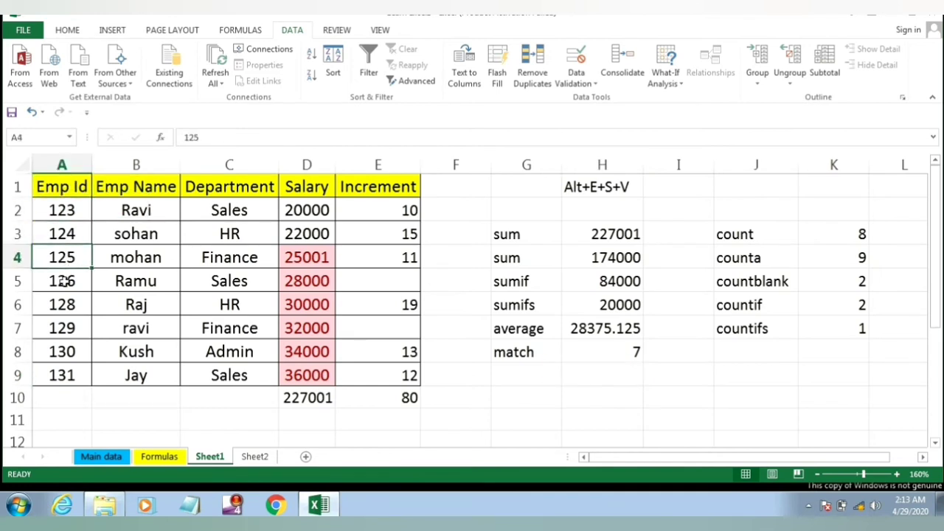
left_click(64, 281)
left_click(65, 304)
left_click(66, 329)
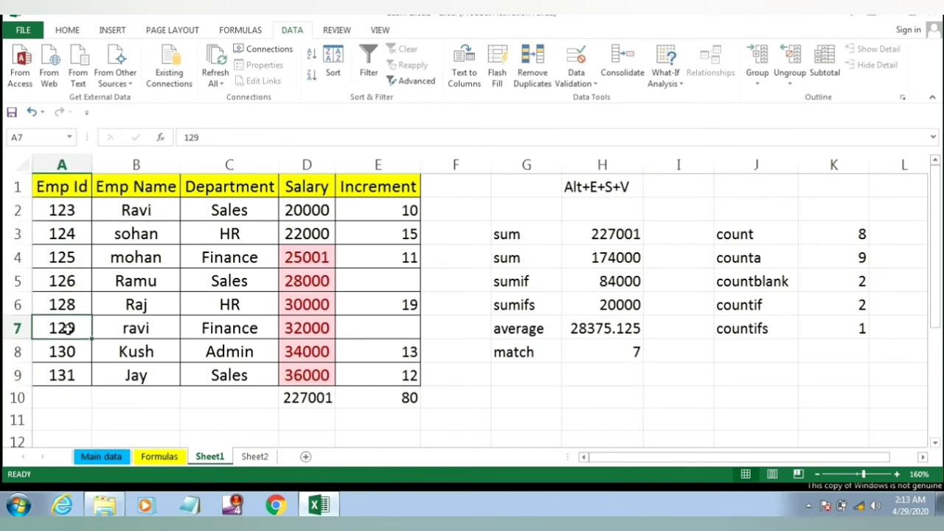
left_click(520, 374)
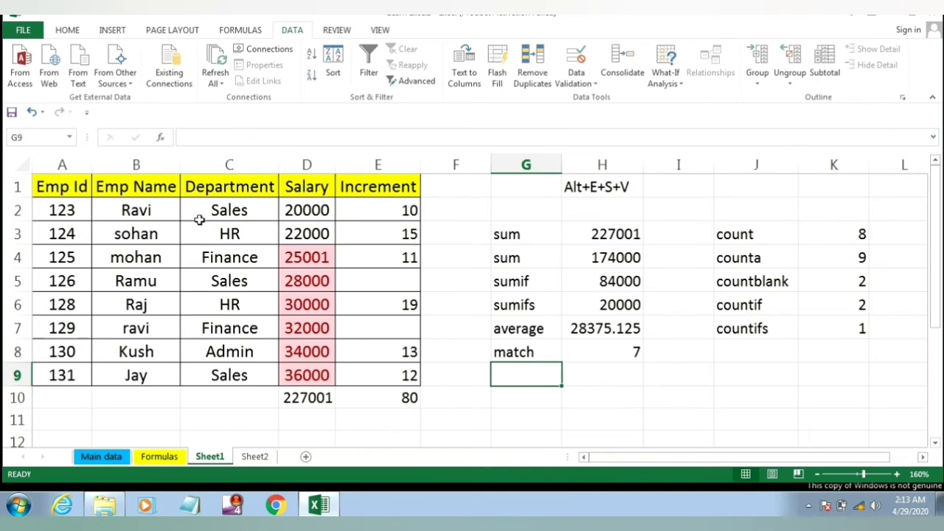
left_click(164, 216)
left_click(210, 214)
left_click(472, 205)
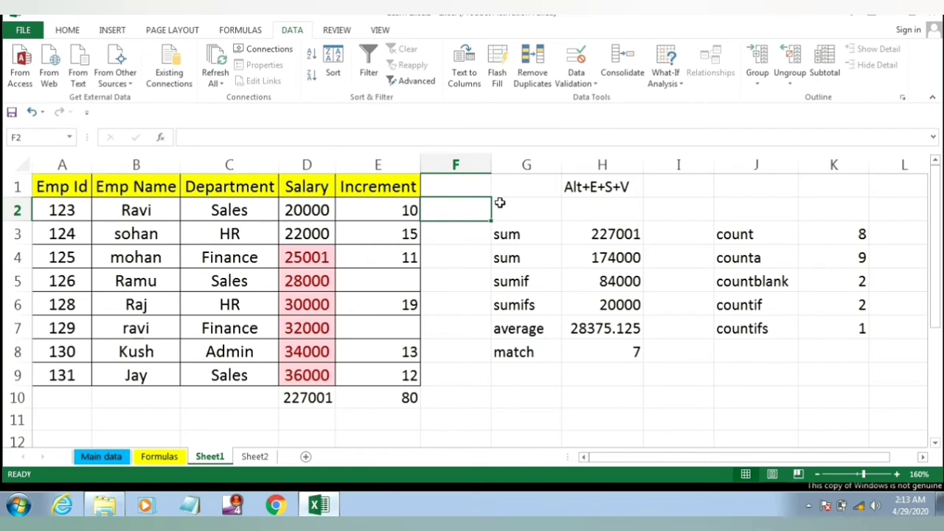
Step: Insert a new column F and title it 'B&C'
left_click(480, 153)
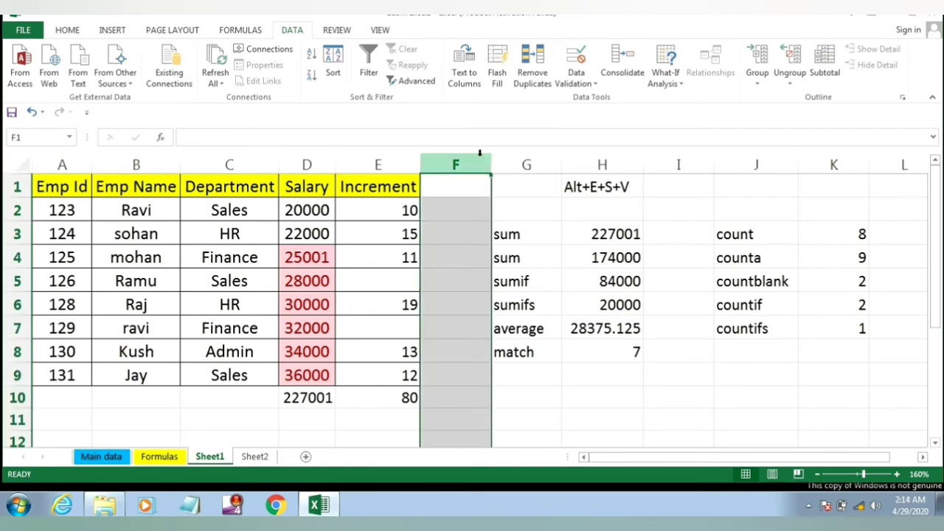
key("ctrl+shift+plus")
left_click(471, 232)
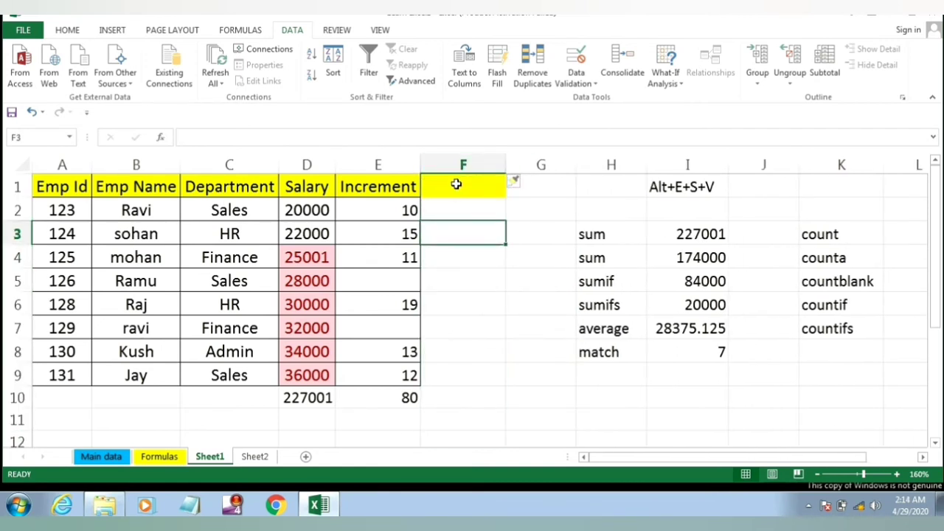
left_click(457, 185)
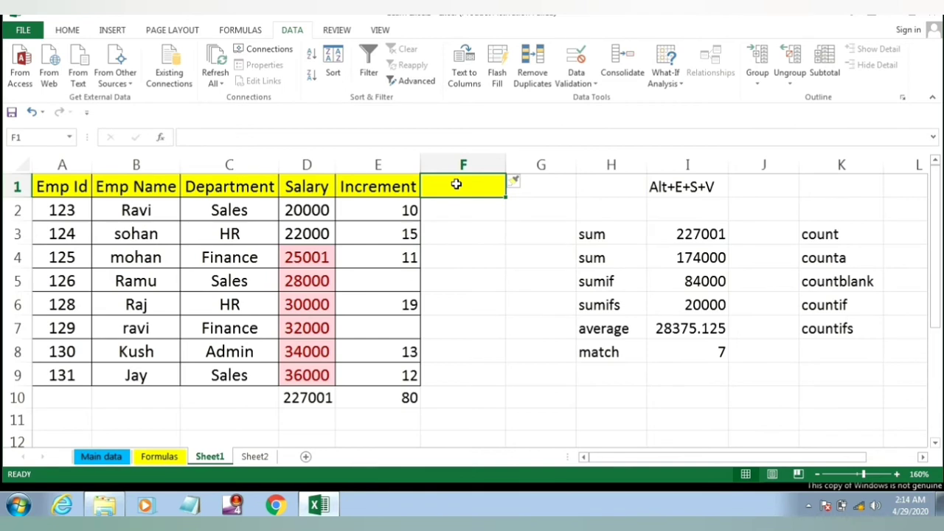
type("B&")
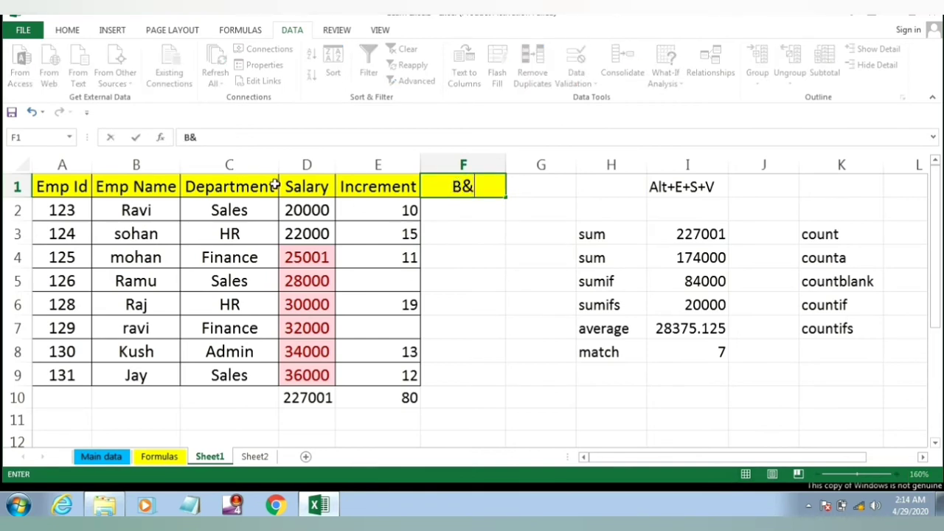
left_click(252, 186)
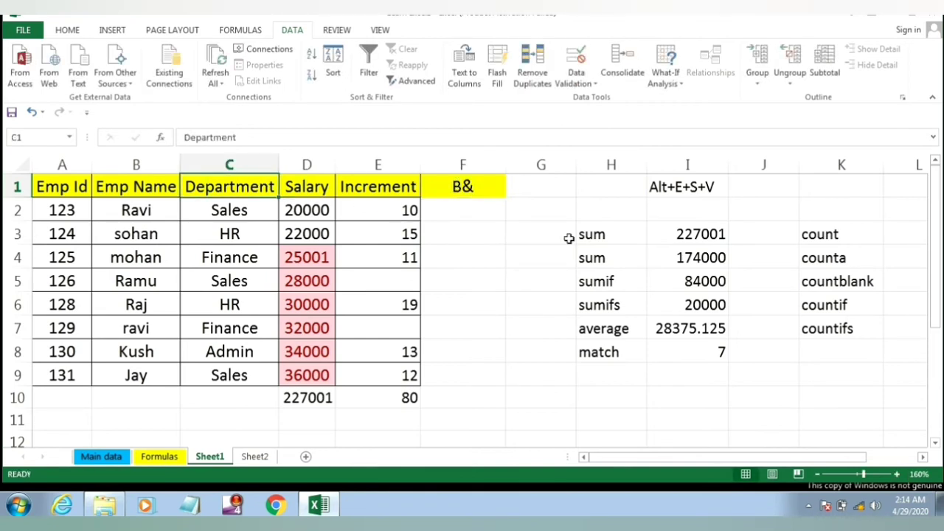
double_click(483, 181)
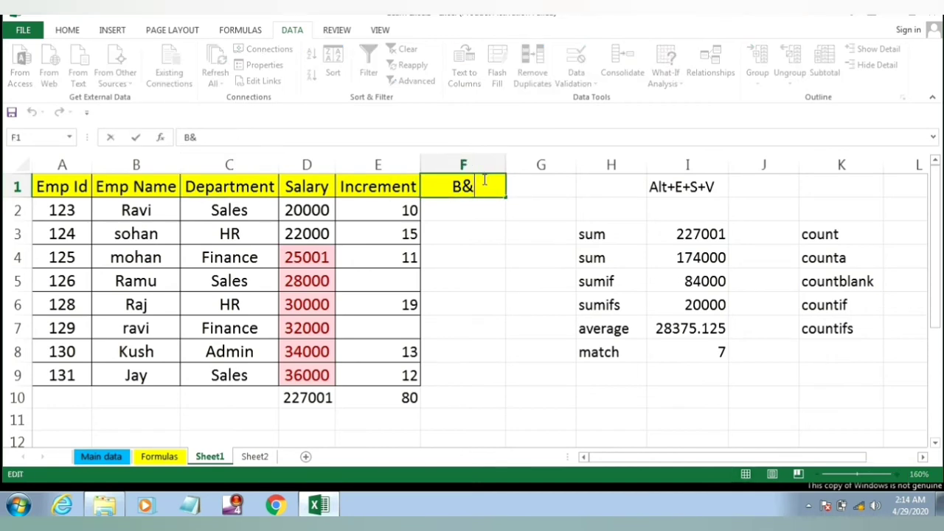
type("C")
key("Return")
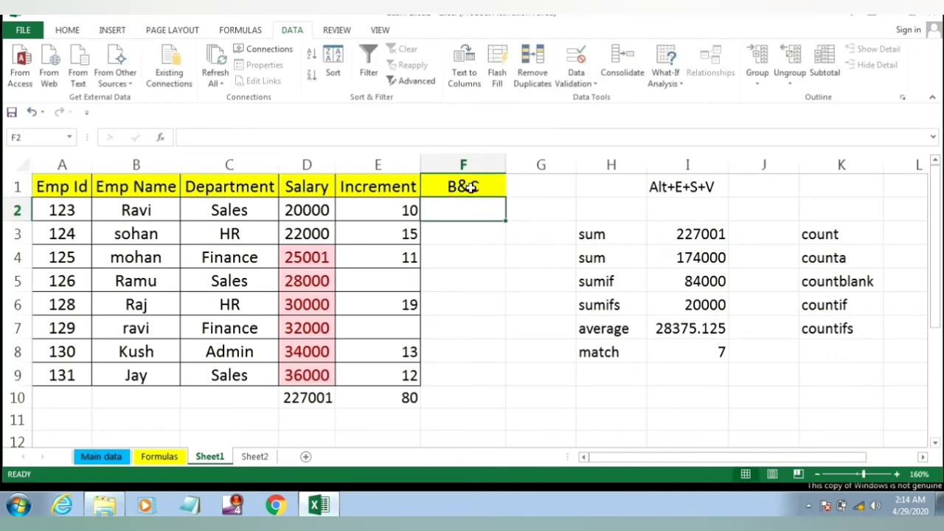
Step: Enter =B2&C2 in F2 to join the employee name and department
type("=")
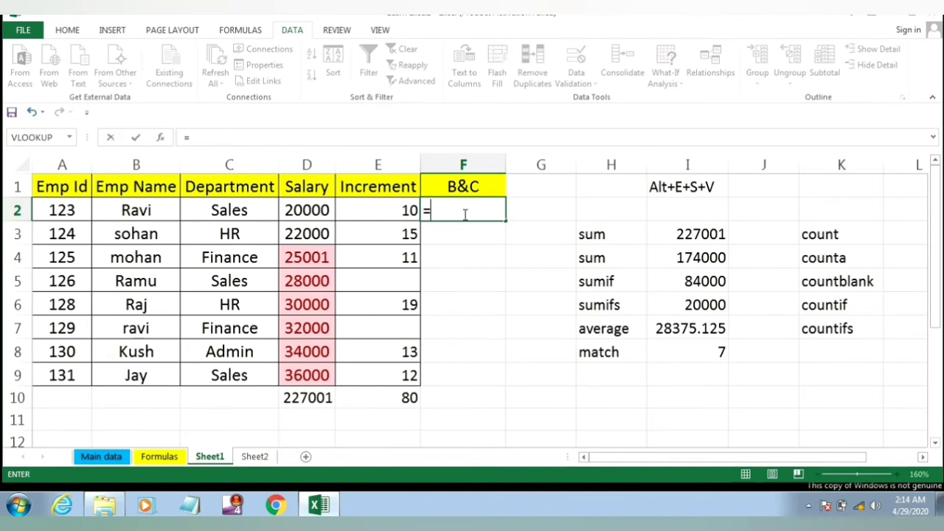
left_click(155, 213)
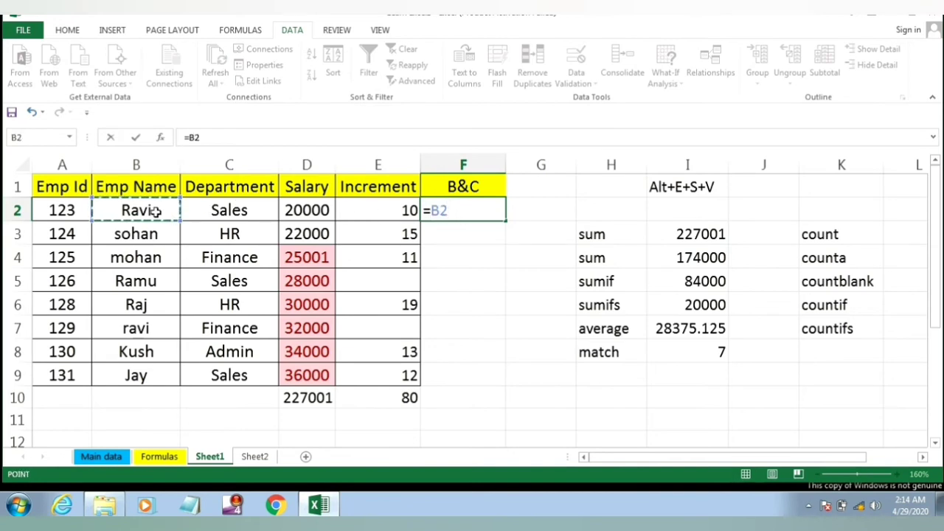
type("&")
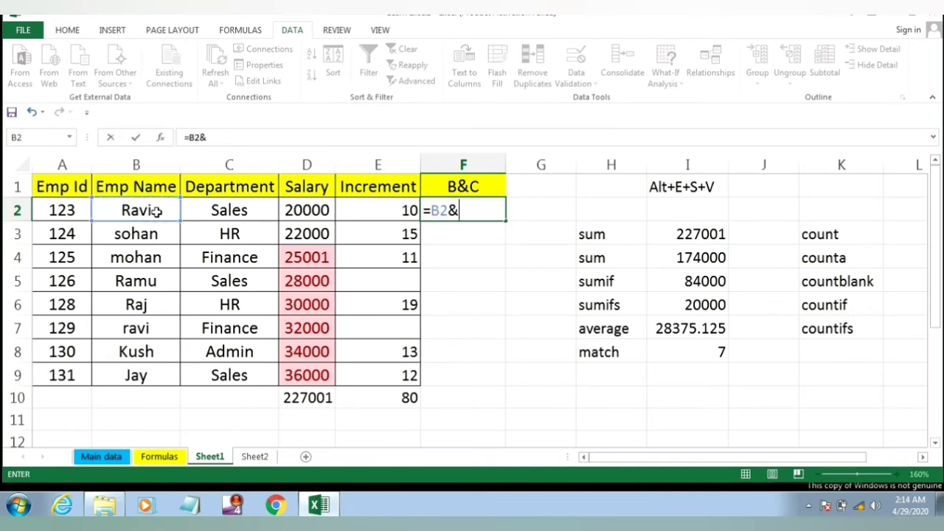
left_click(224, 212)
key("Return")
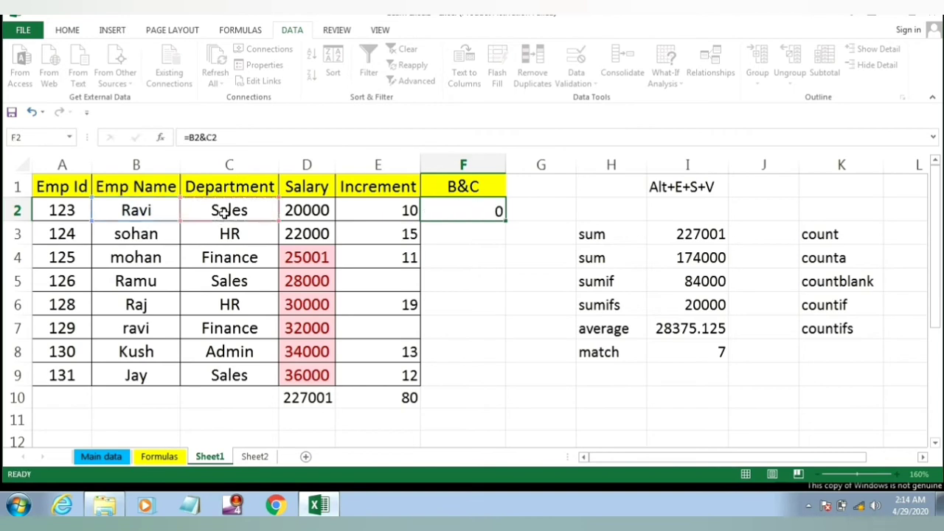
Step: Fill the F2 formula down through F9 with Ctrl+D and check the copied results
left_click(498, 214)
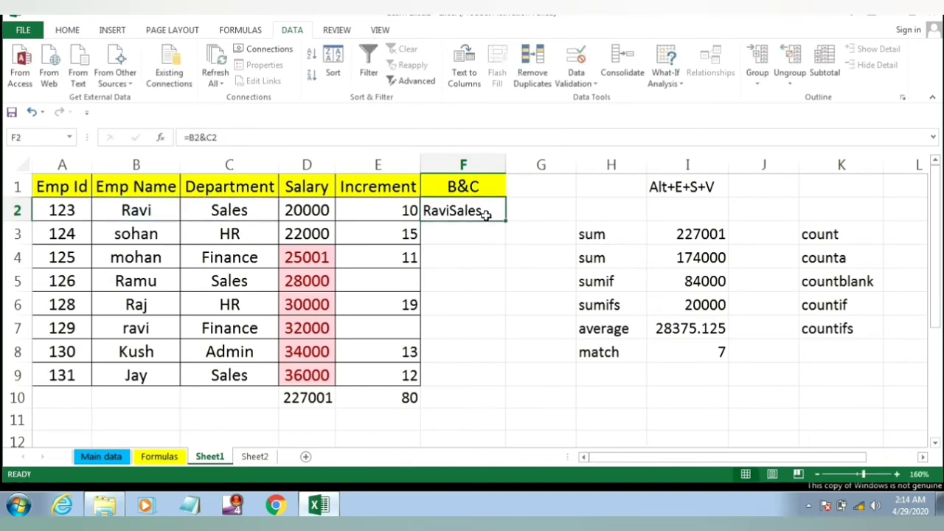
key("shift+Down")
key("shift+Down")
key("shift+Down")
key("shift+Down")
key("shift+Down")
key("shift+Down")
key("shift+Down")
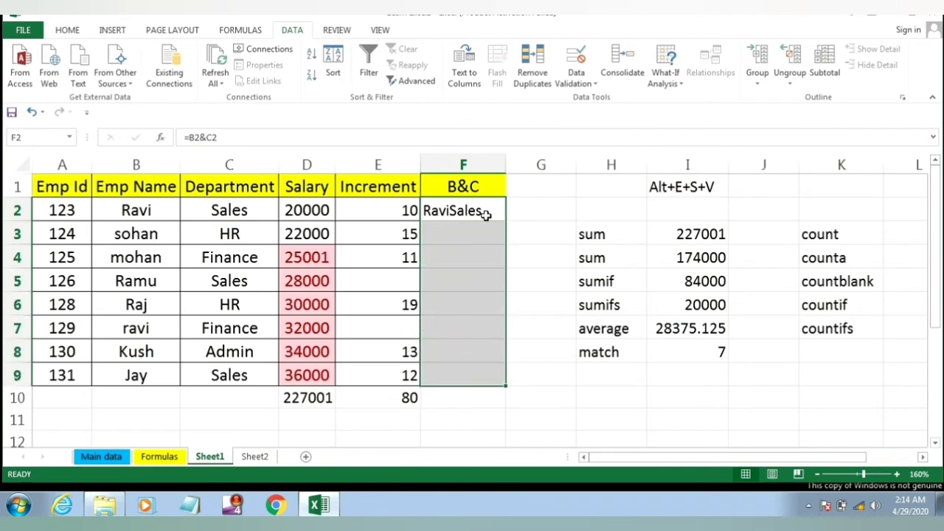
key("ctrl+d")
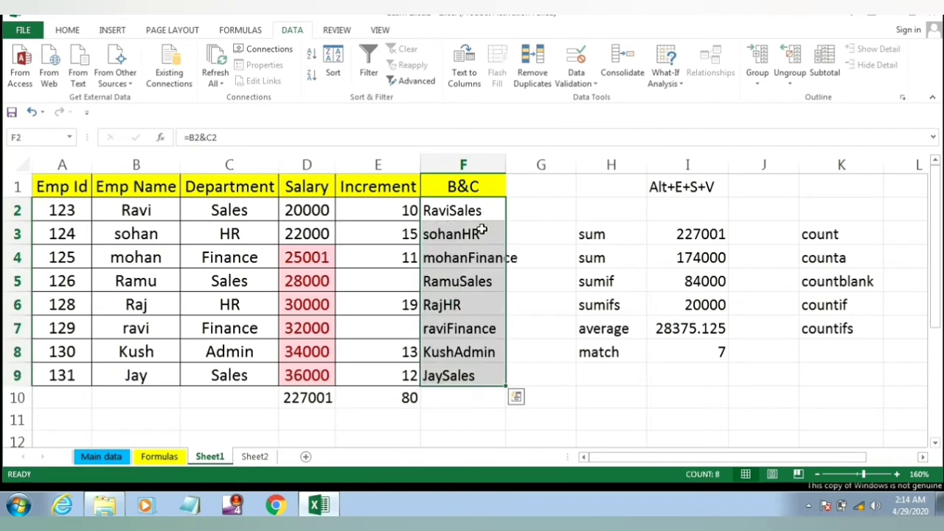
left_click(481, 231)
left_click(482, 255)
left_click(483, 280)
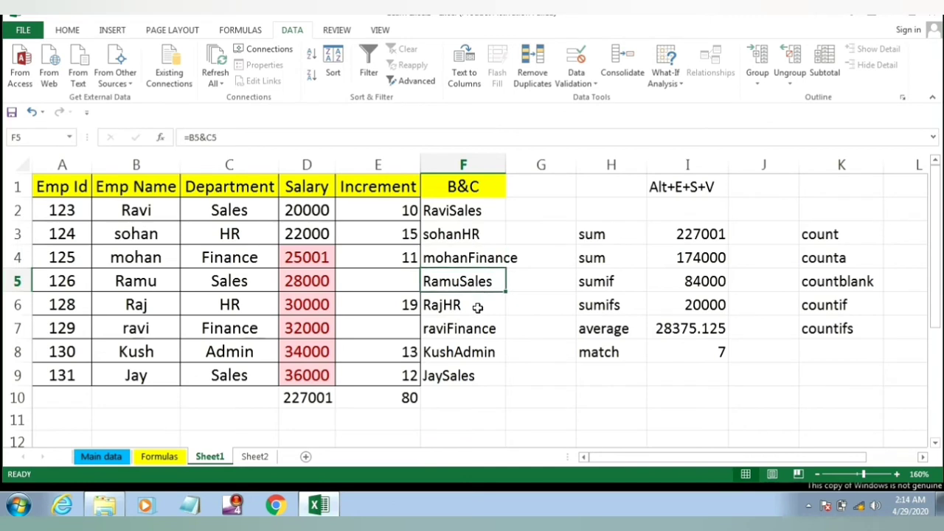
left_click(480, 308)
left_click(475, 327)
left_click(477, 210)
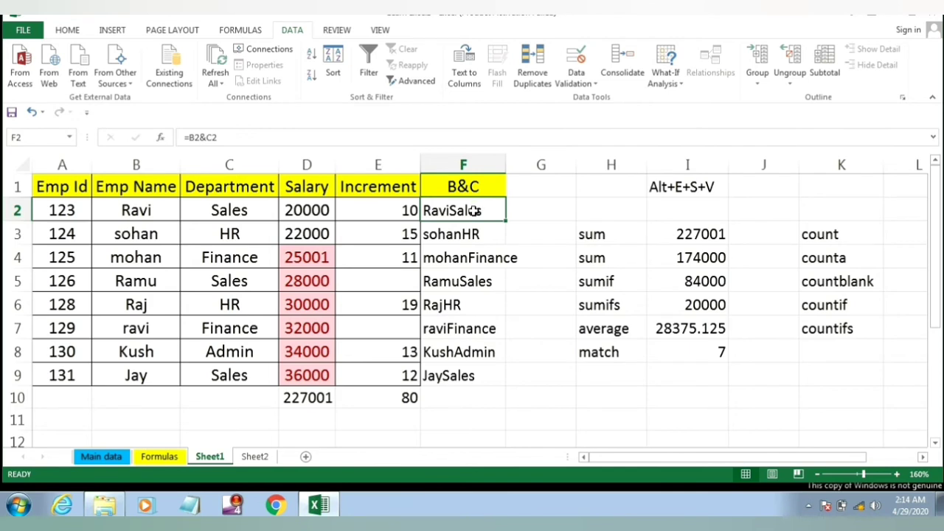
Step: Enter =CONCATENATE(B2,C2) in G2
left_click(523, 184)
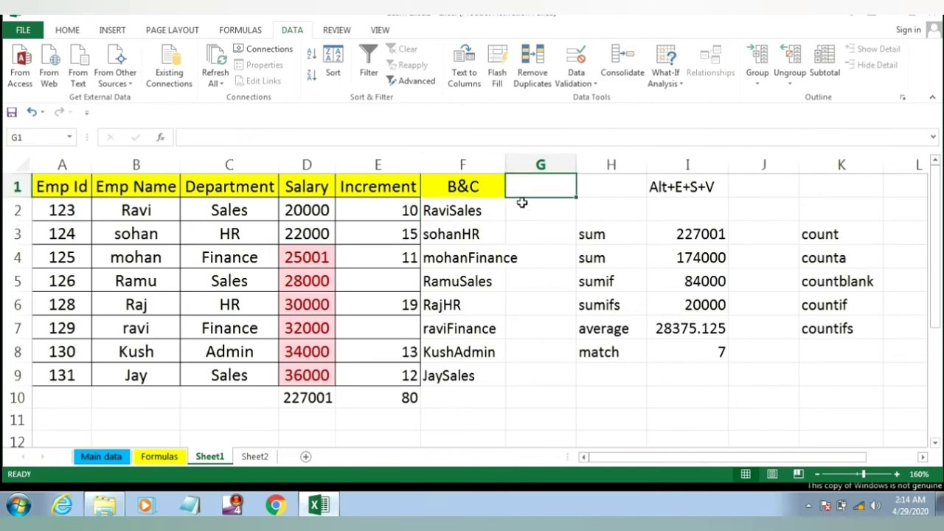
left_click(536, 210)
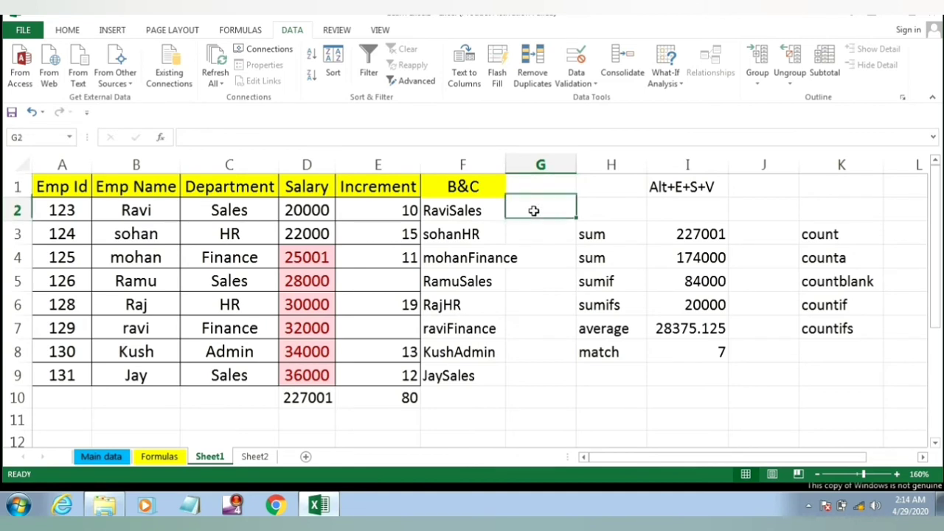
type("=con")
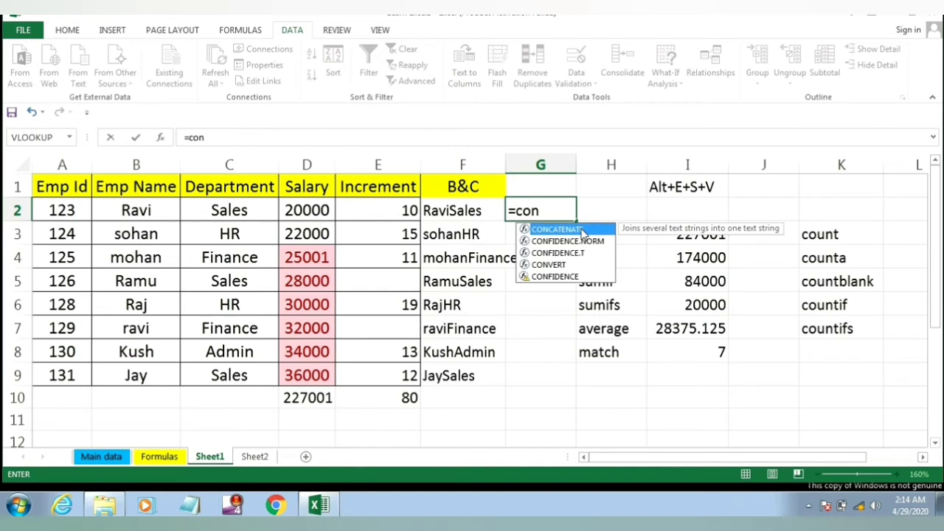
double_click(583, 233)
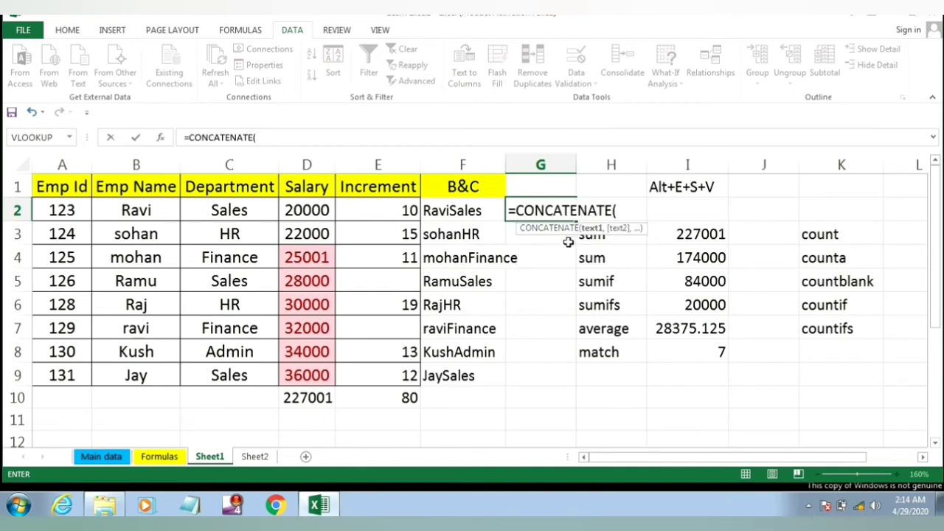
left_click(130, 213)
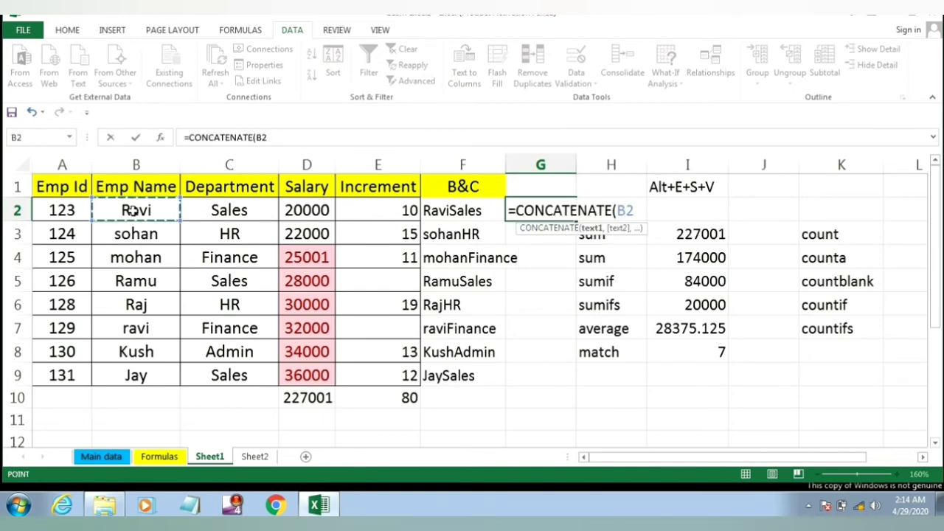
type(",")
left_click(219, 207)
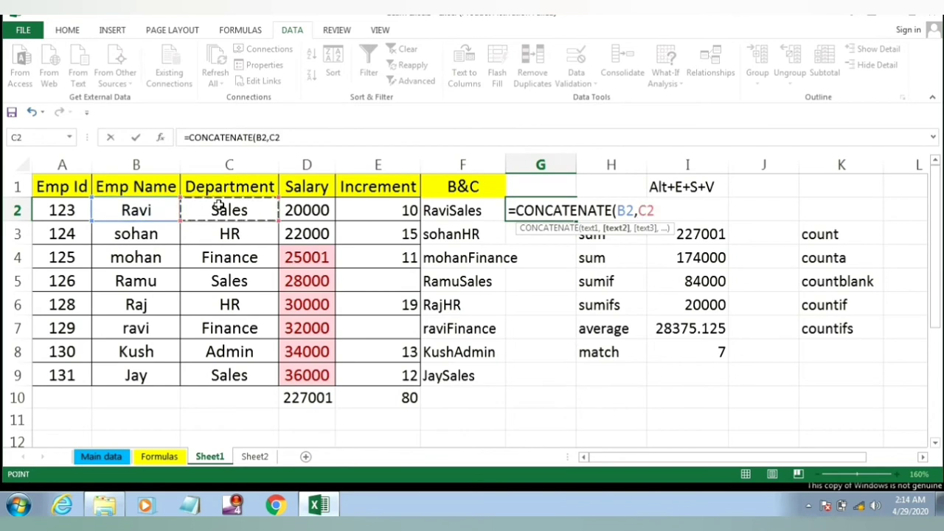
key("Return")
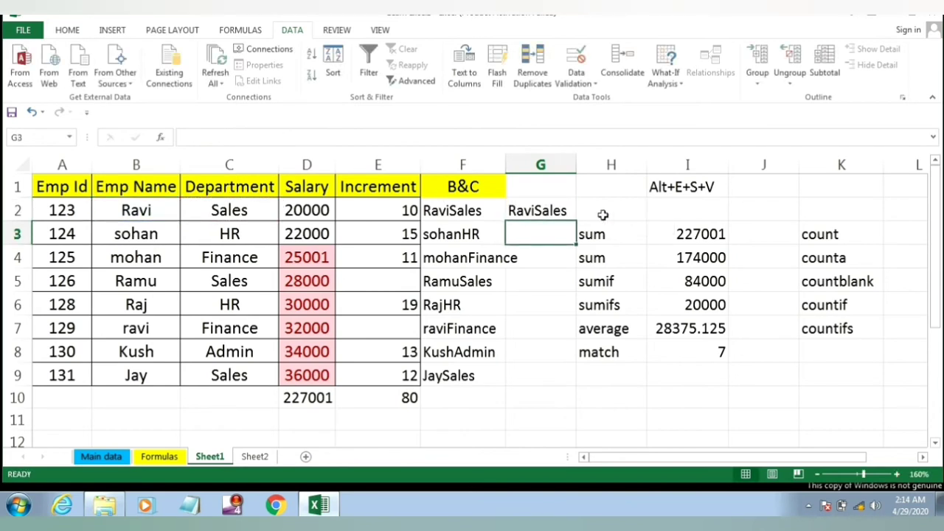
Step: Fill the G2 formula down to G9 and autofit column G
left_click(559, 212)
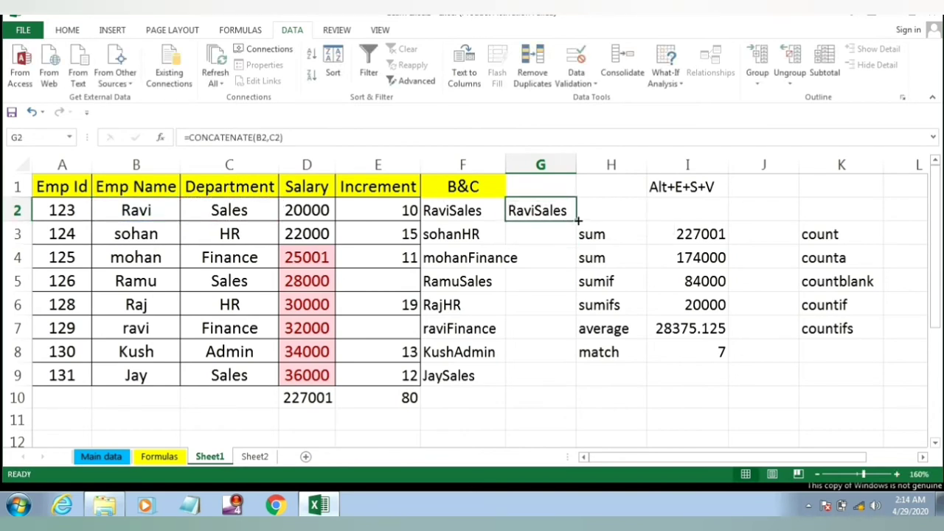
double_click(579, 220)
left_click(541, 305)
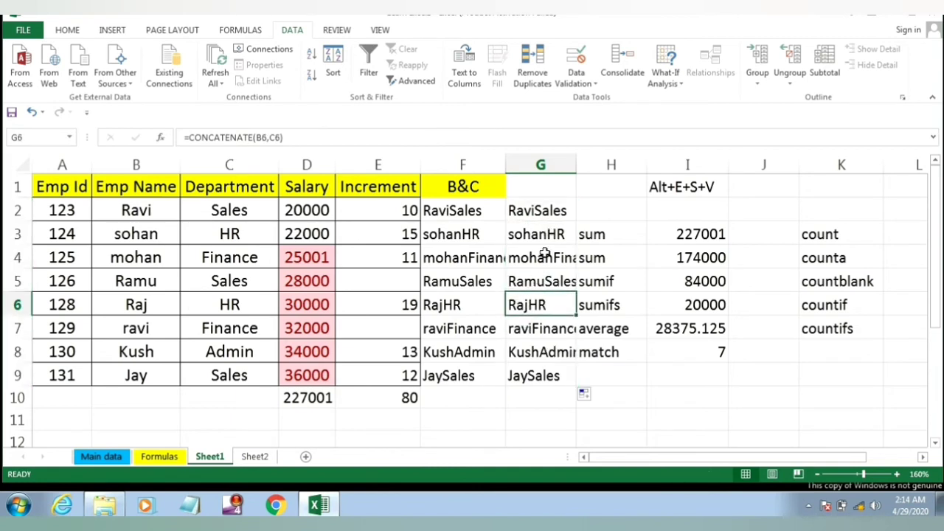
double_click(577, 164)
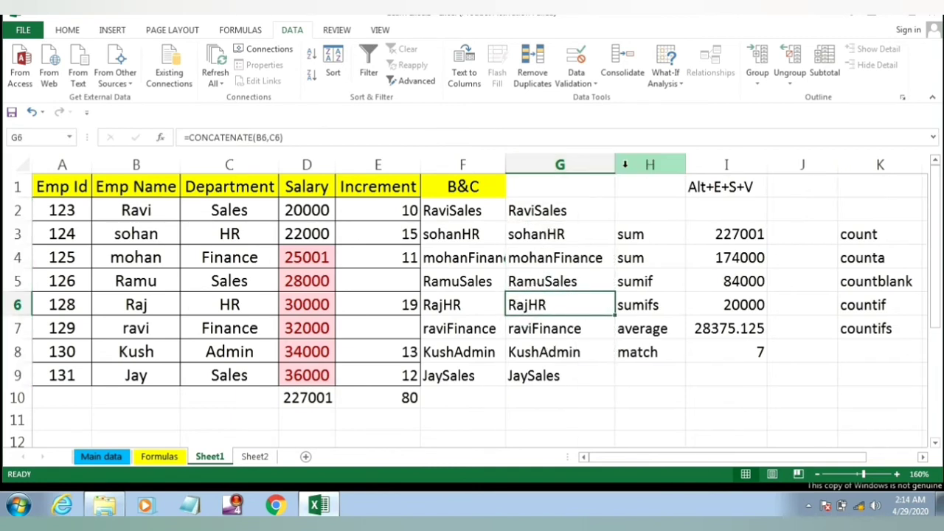
Step: Resize columns F, H, J and L so the count results 8, 9, 2, 2, 1 show beside their labels
left_click(552, 157)
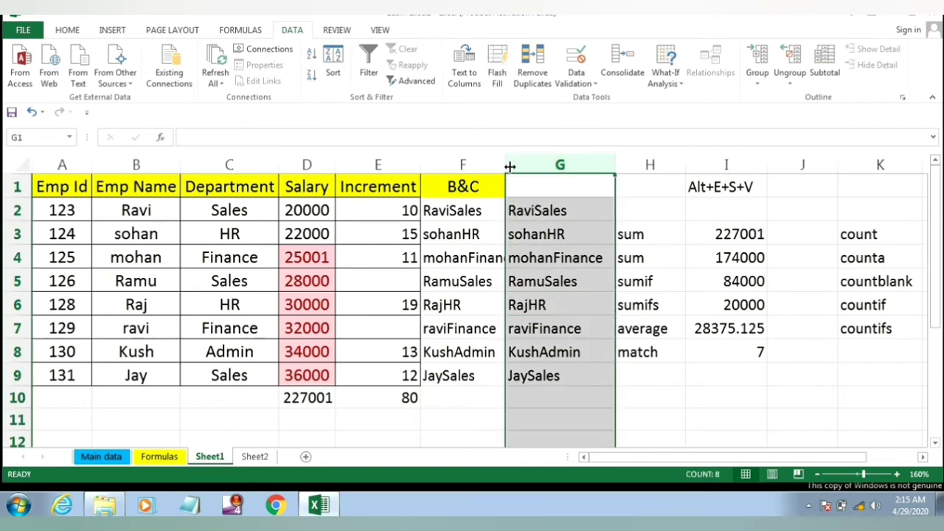
left_click_drag(509, 167, 479, 168)
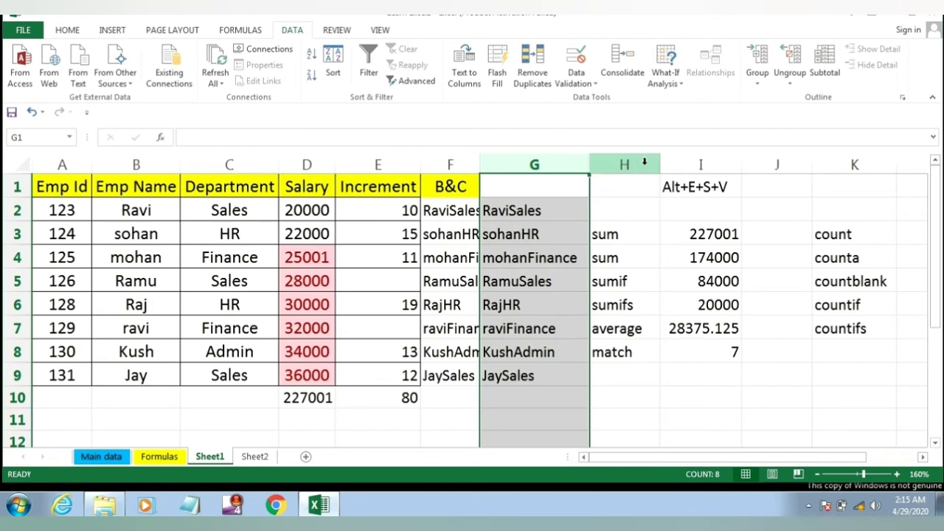
left_click_drag(659, 165, 640, 166)
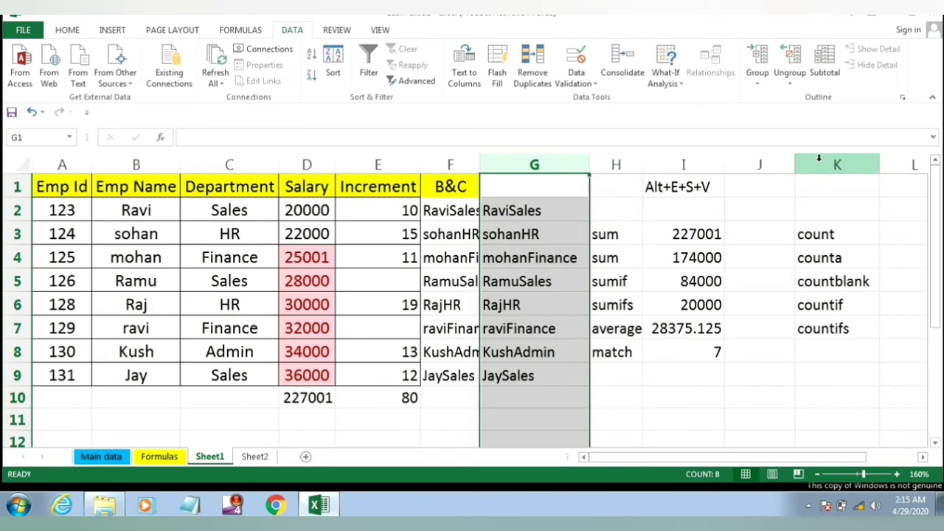
left_click_drag(797, 157, 739, 155)
left_click_drag(895, 165, 868, 165)
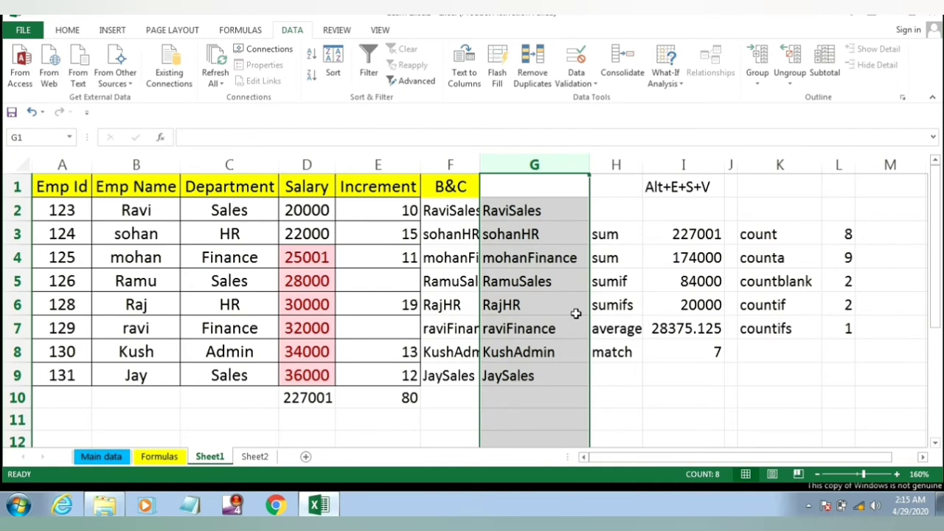
left_click(532, 211)
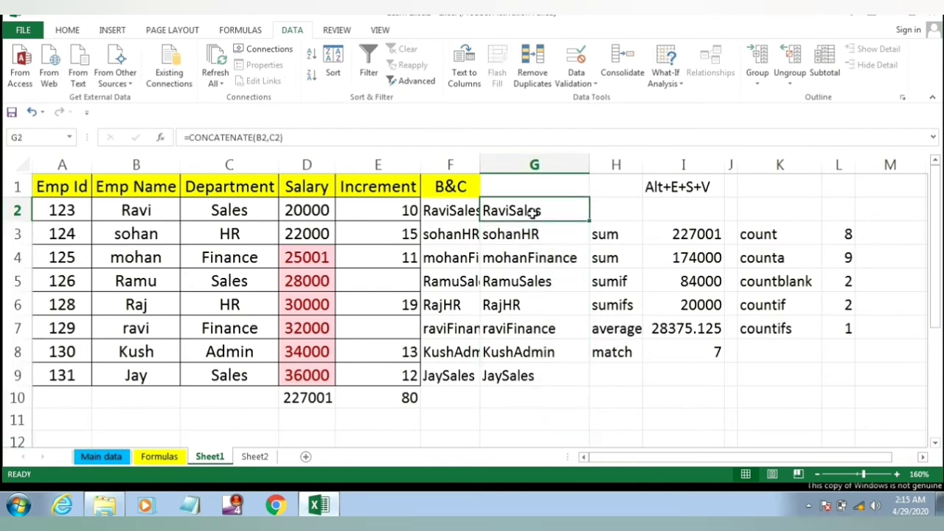
Step: Copy the function name CONCATENATE from G2's formula, leaving the formula unchanged
double_click(533, 211)
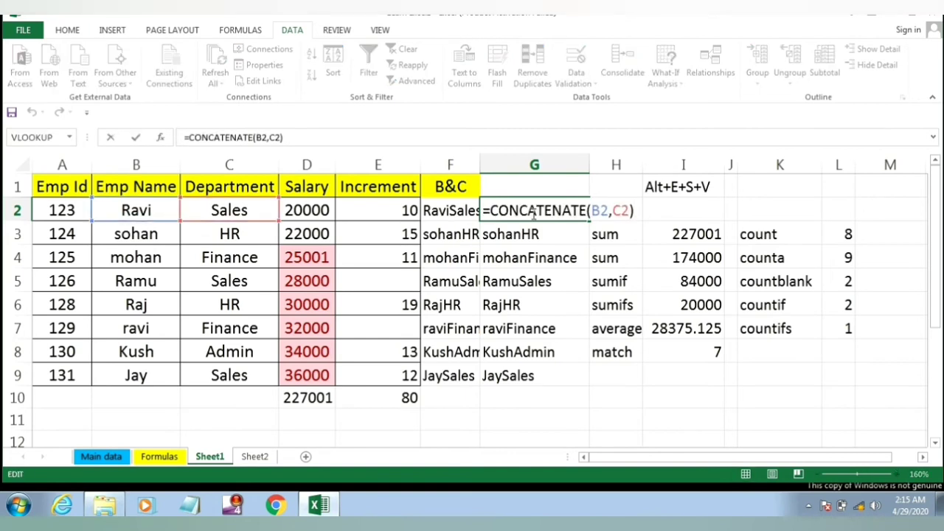
key("Left")
key("Left")
key("Left")
key("Left")
key("Left")
key("Left")
key("Left")
key("shift+Left")
key("shift+Left")
key("shift+Left")
key("shift+Left")
key("shift+Left")
key("shift+Left")
key("shift+Left")
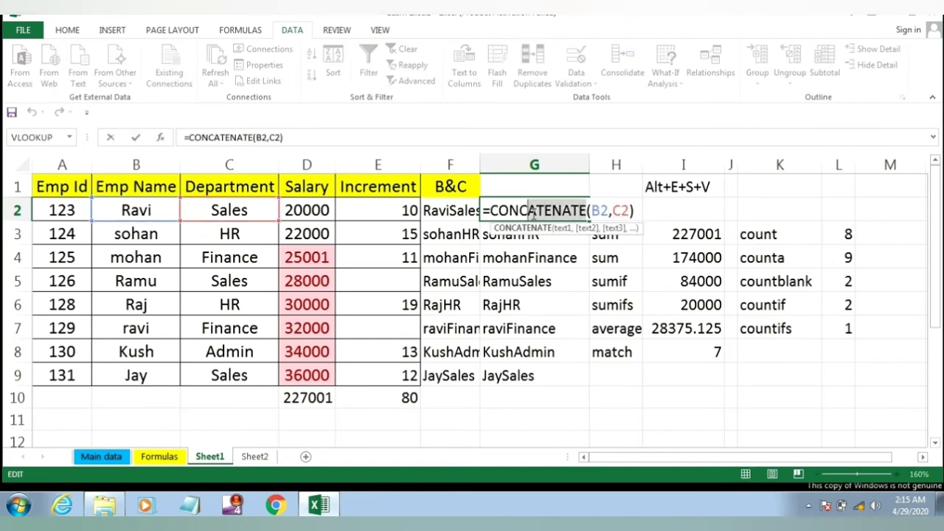
key("shift+Left")
key("shift+Left")
key("shift+Left")
key("shift+Left")
key("shift+Left")
key("shift+Right")
key("ctrl+c")
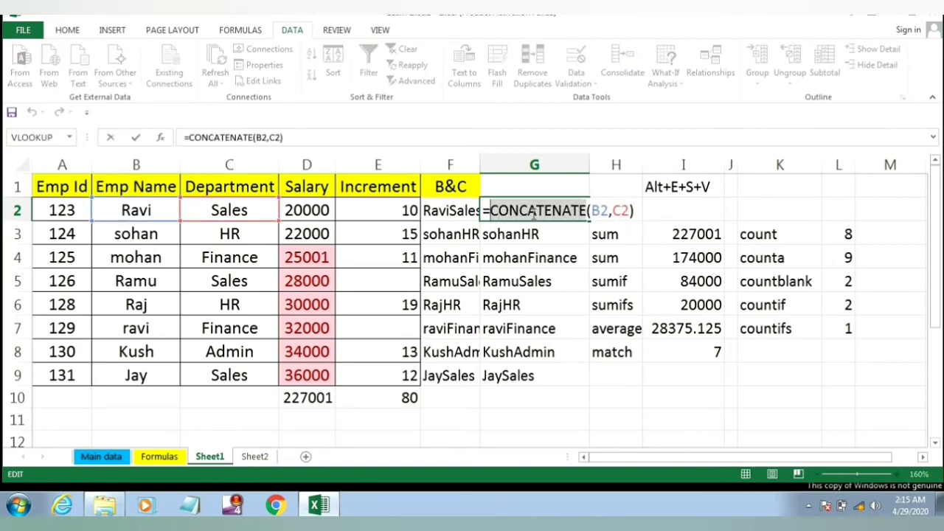
key("Return")
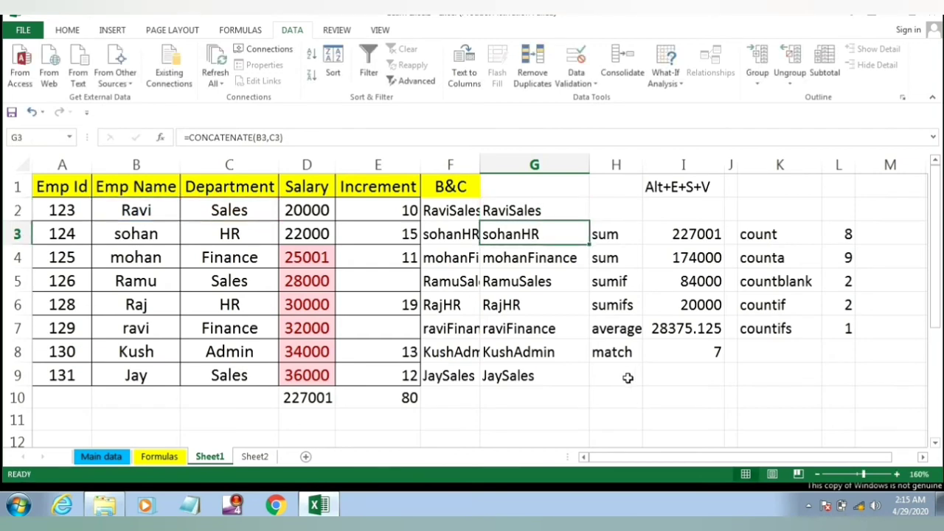
Step: Paste CONCATENATE as a note in H9, then switch to Sheet2
left_click(628, 376)
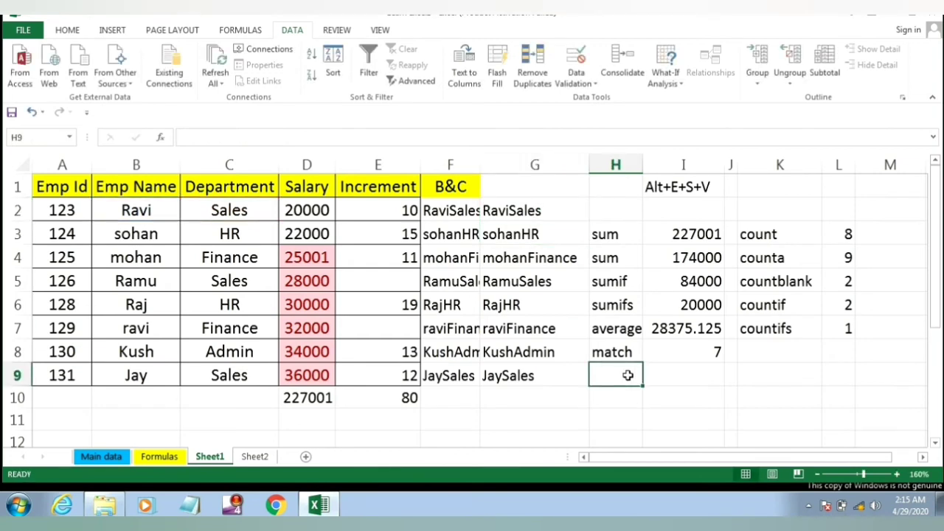
key("ctrl+v")
key("Return")
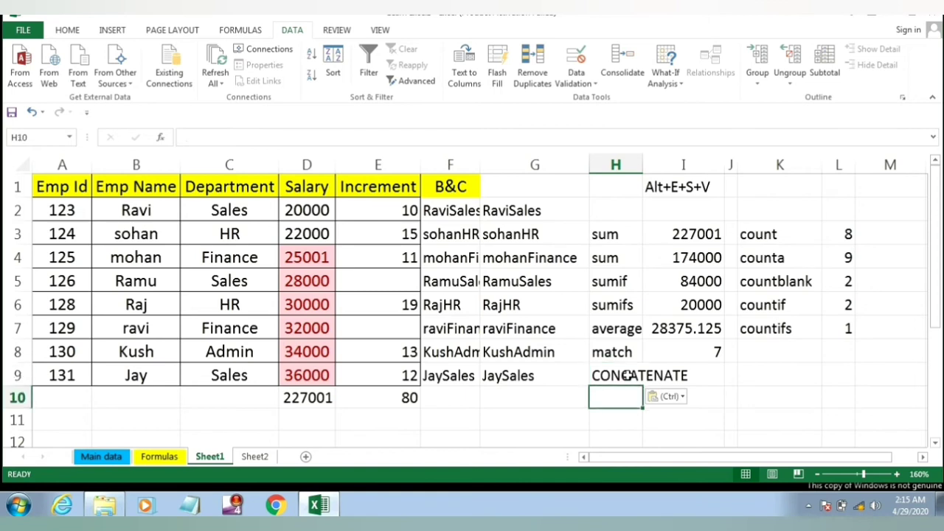
left_click(693, 377)
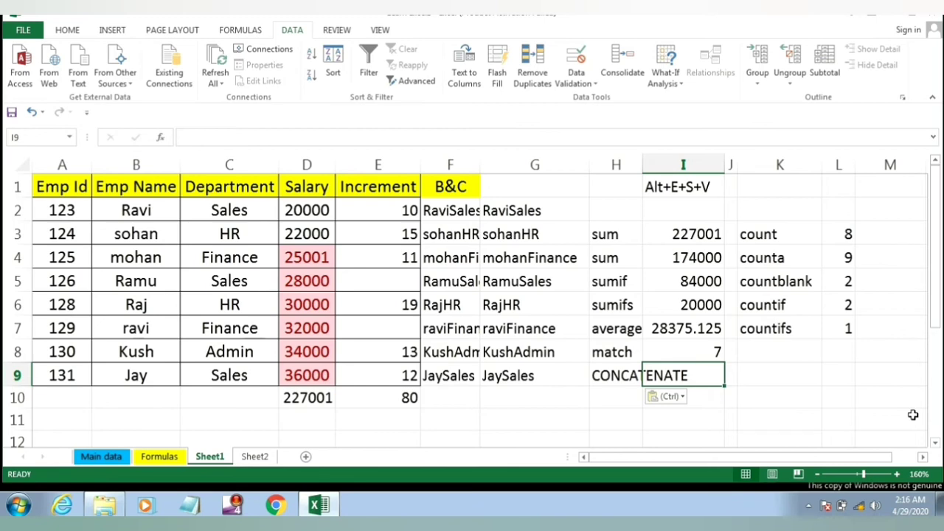
left_click(266, 457)
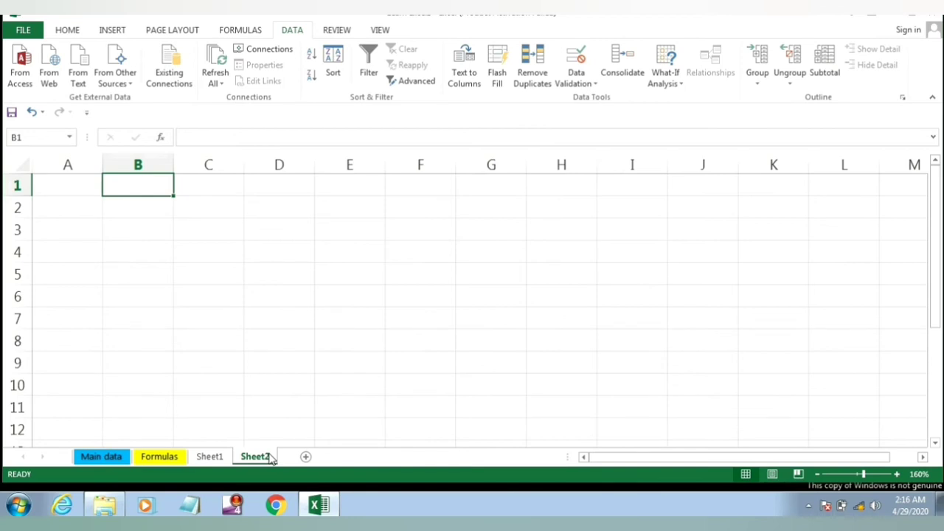
Step: Rename the Sheet2 tab to 'Vlookup'
double_click(267, 456)
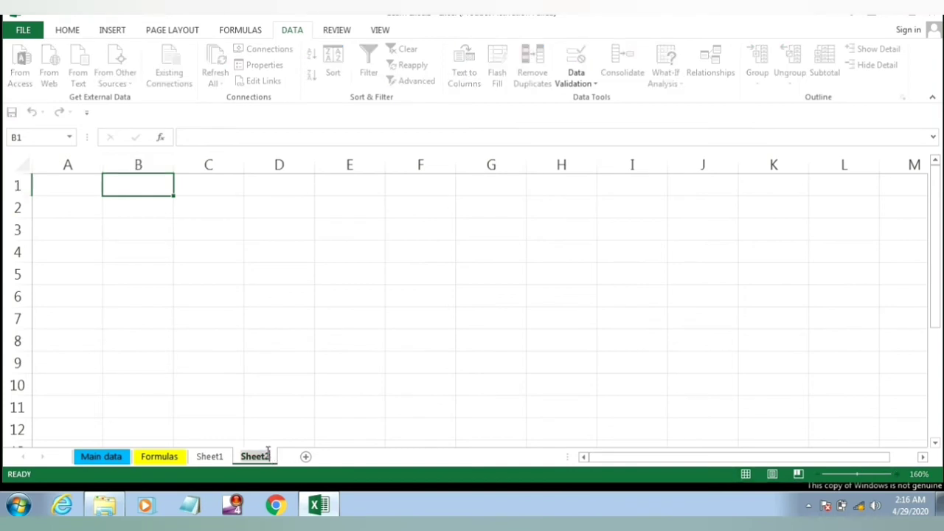
type("Vlook")
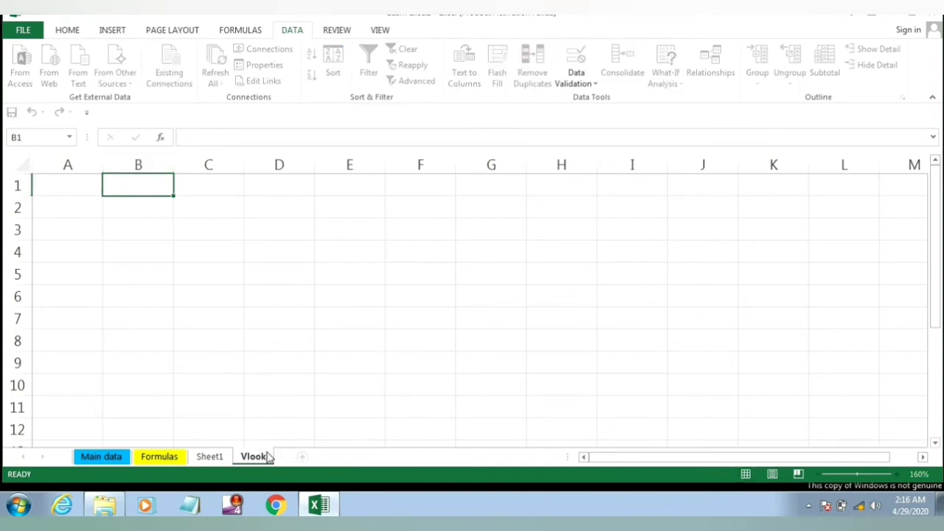
type("up")
key("Return")
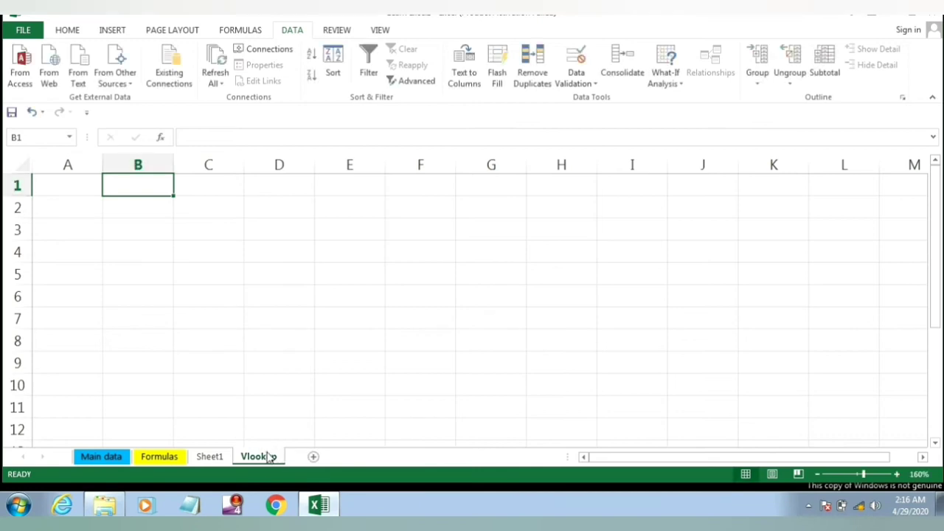
left_click(148, 212)
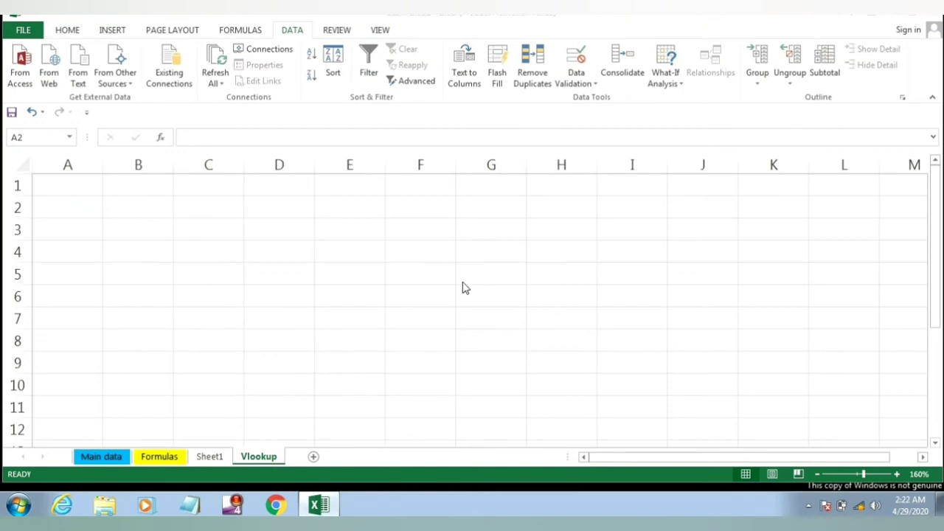
Step: Copy the employee table A1:E9 from Formulas to A1 and G1 on the Vlookup sheet
left_click(157, 460)
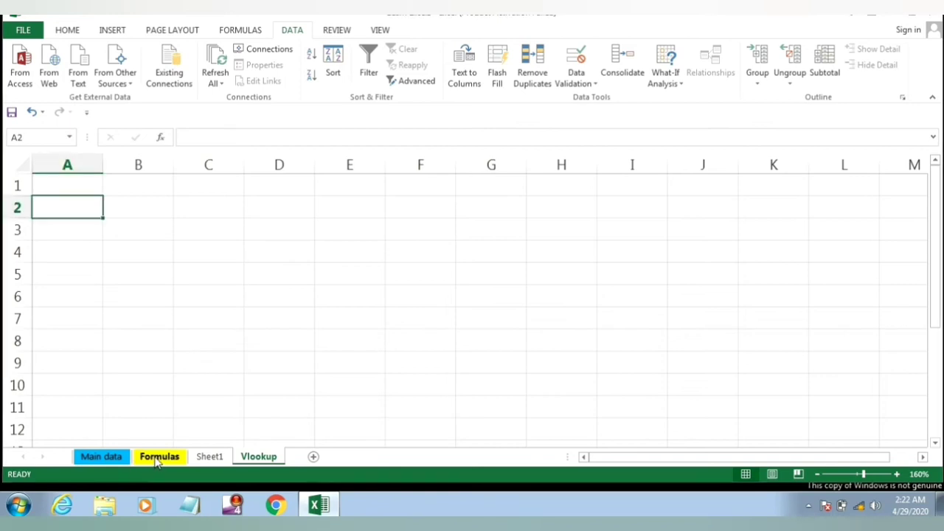
left_click_drag(81, 185, 344, 367)
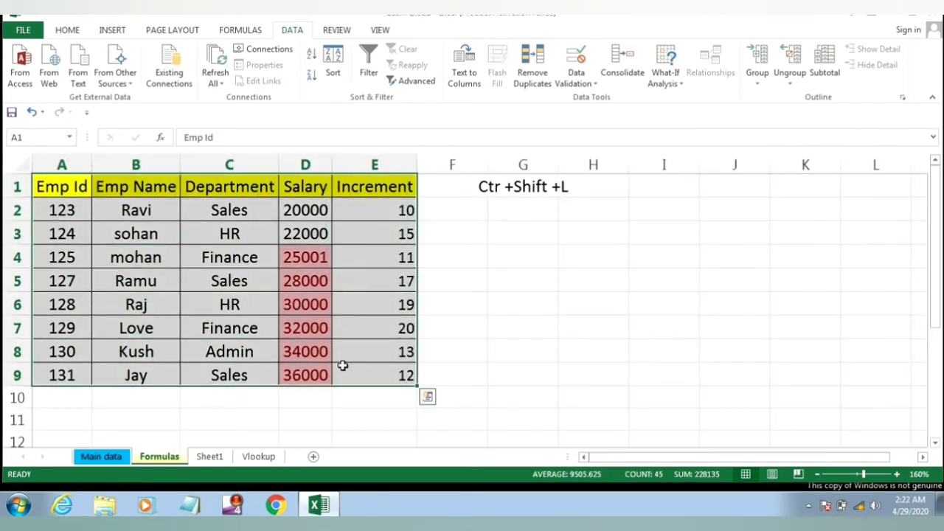
key("ctrl+c")
left_click(258, 456)
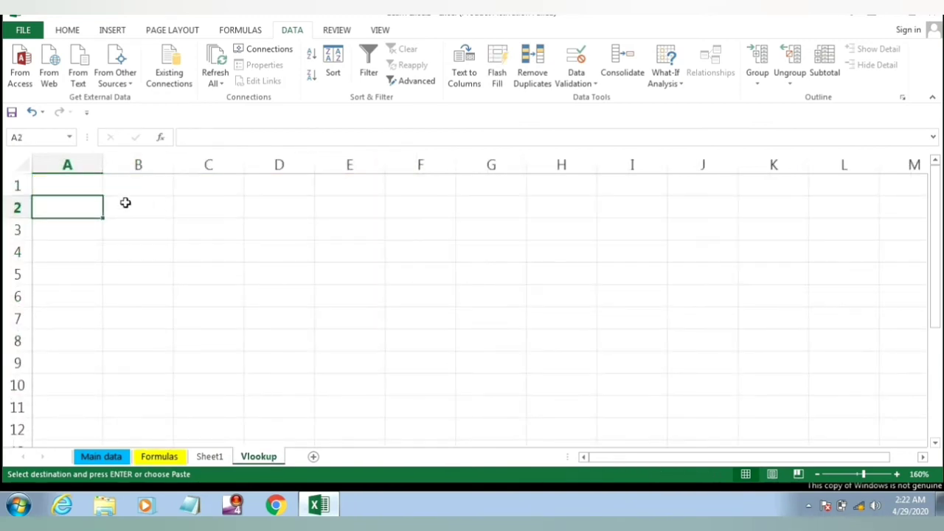
left_click(85, 184)
key("ctrl+v")
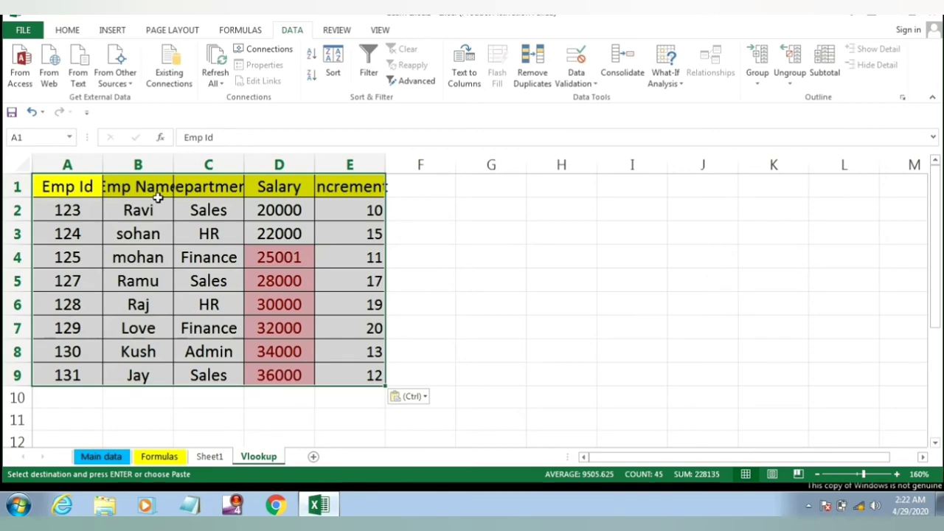
key("ctrl+c")
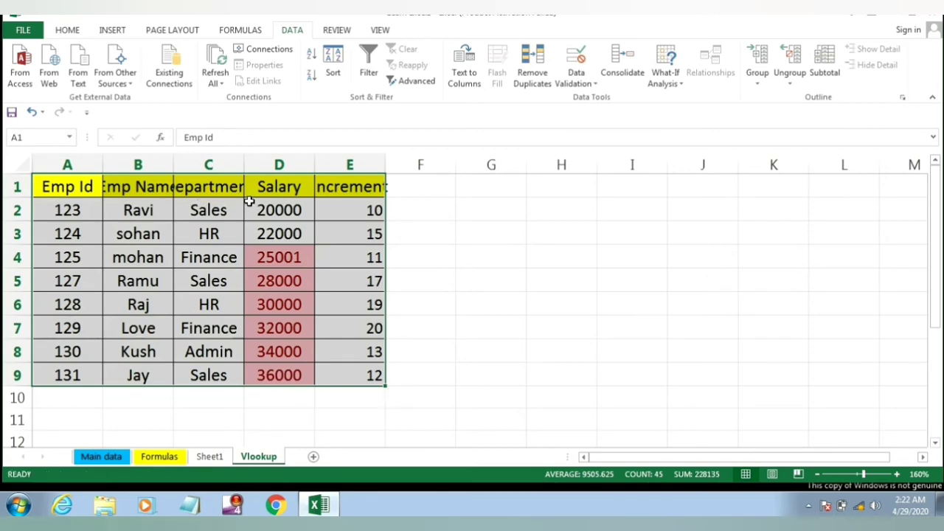
left_click(476, 185)
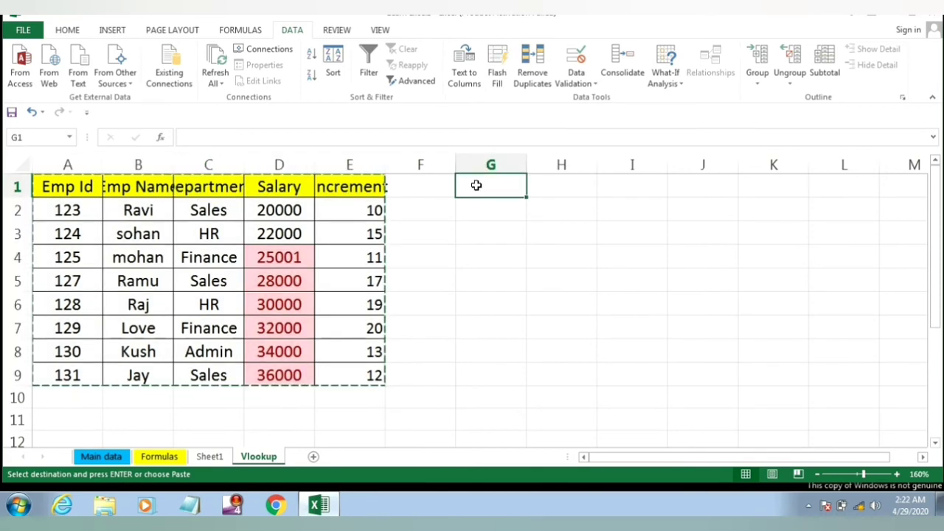
key("ctrl+v")
Step: Clear H2:K9 of the second copy, keeping the Emp Ids, and autofit columns H, I and K
left_click_drag(553, 212, 762, 375)
key("Delete")
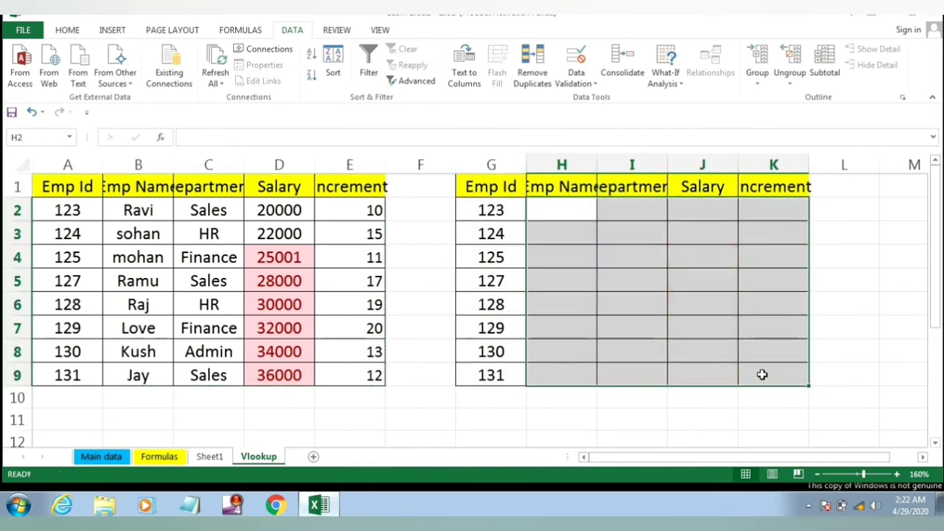
left_click(573, 209)
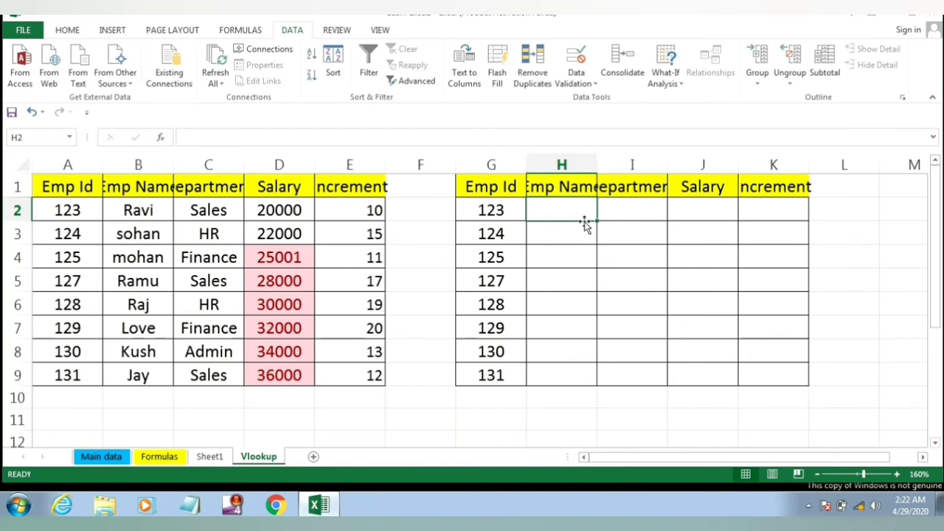
left_click_drag(552, 207, 755, 367)
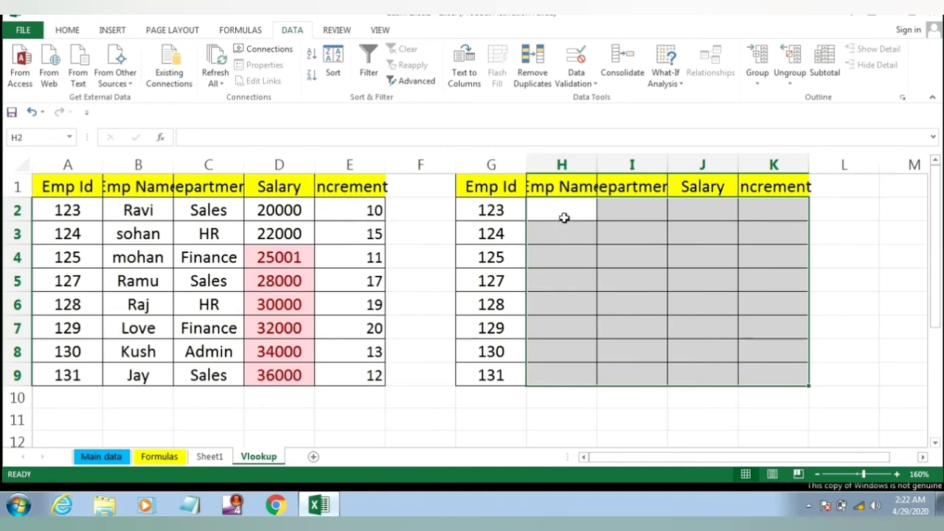
double_click(601, 164)
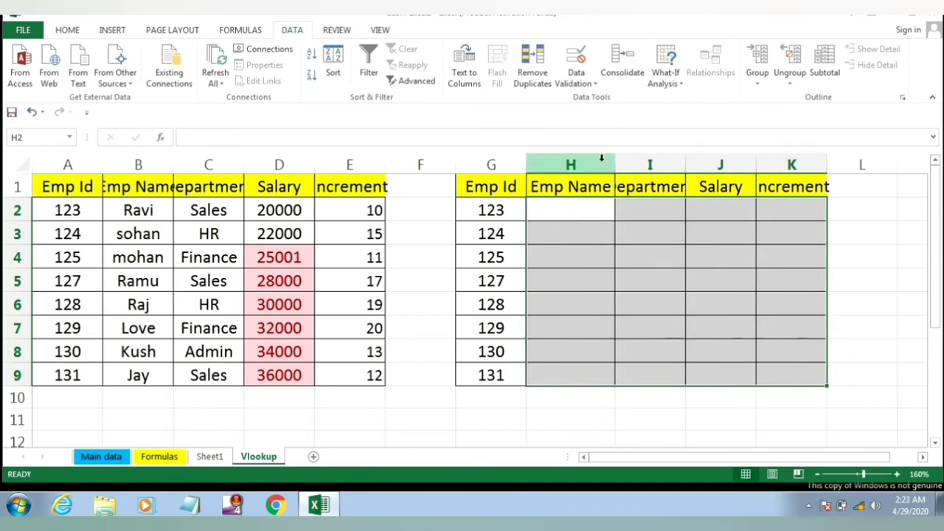
double_click(683, 163)
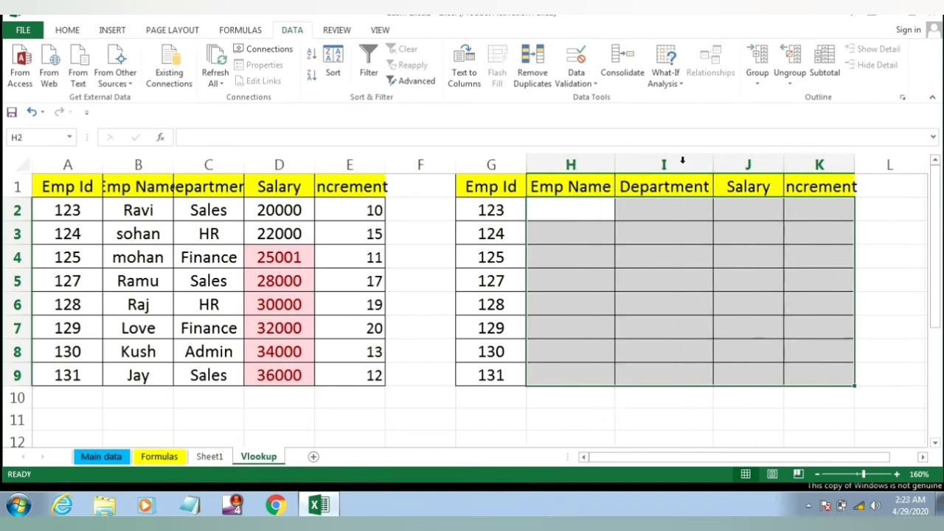
double_click(855, 161)
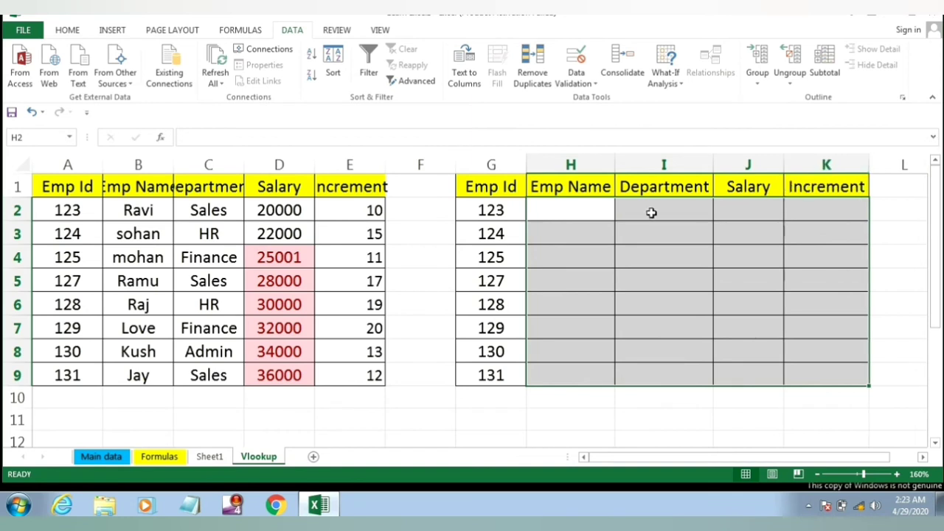
left_click(588, 210)
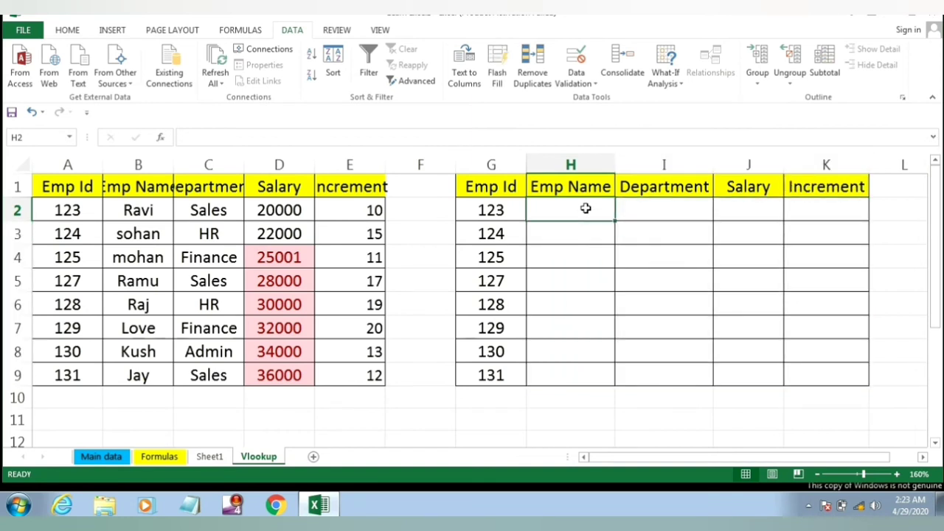
Step: Enter =VLOOKUP(G2,A1:E9,2,0) in H2 so Emp Id 123's name shows Ravi
type("=")
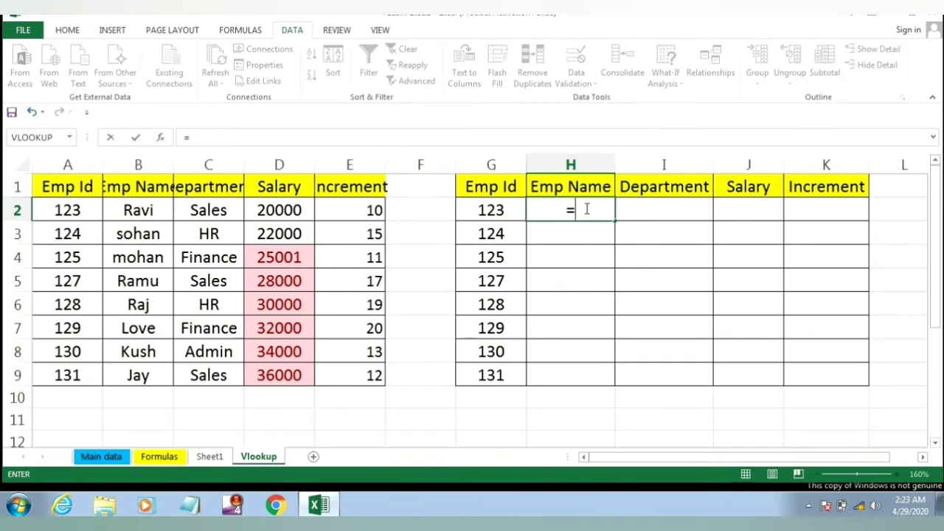
type("vl")
key("Tab")
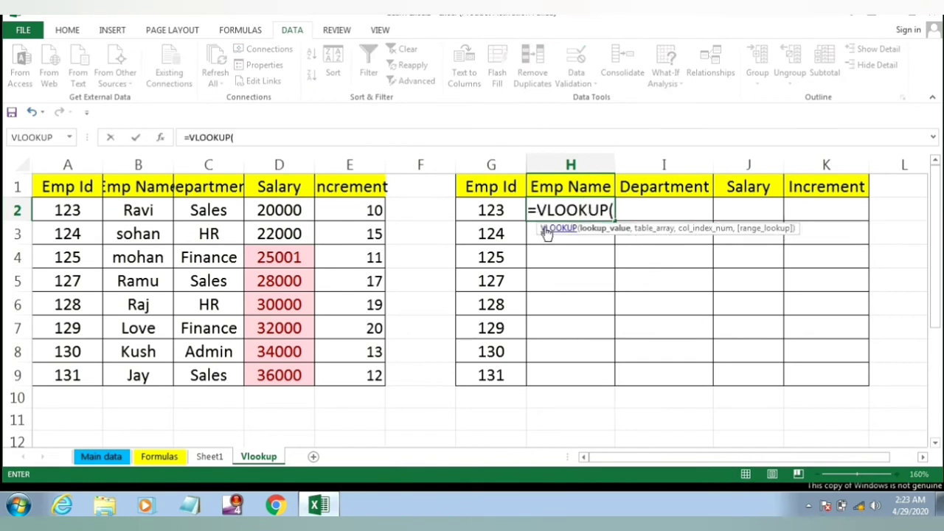
left_click(508, 209)
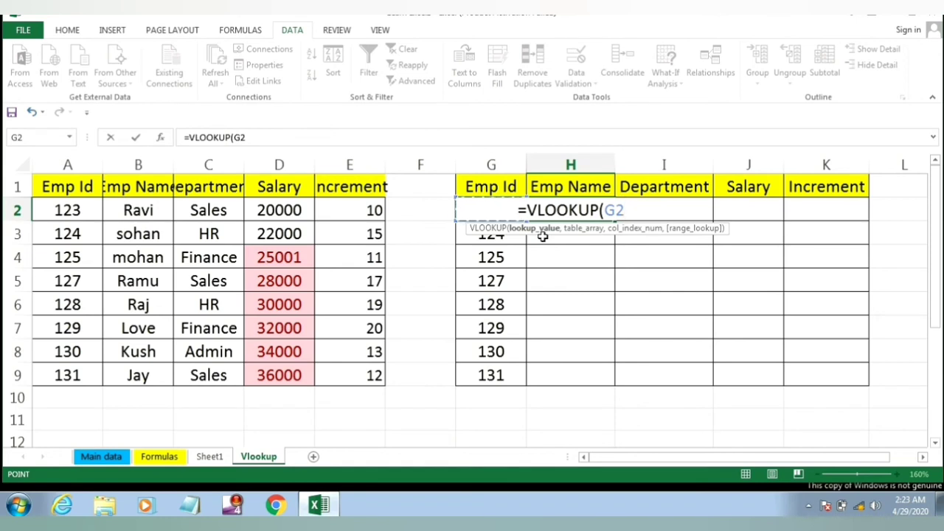
type(",")
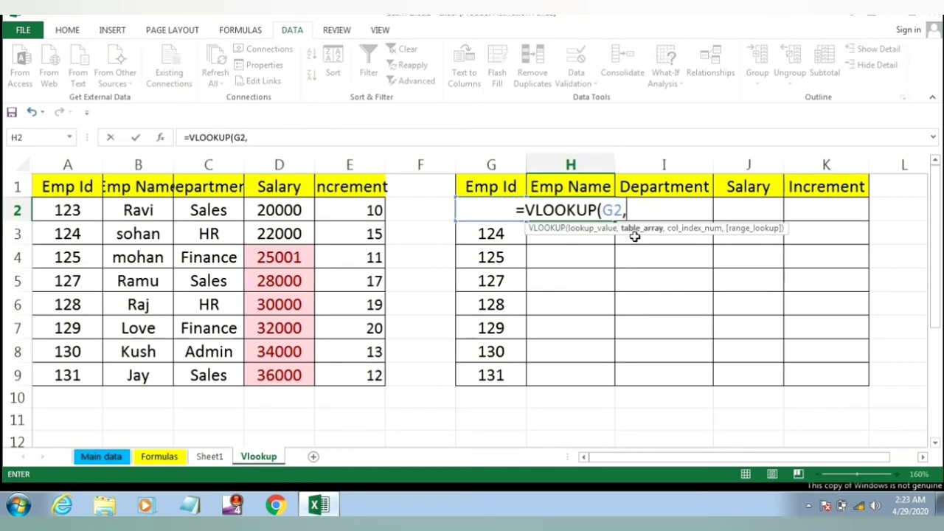
left_click_drag(47, 185, 366, 370)
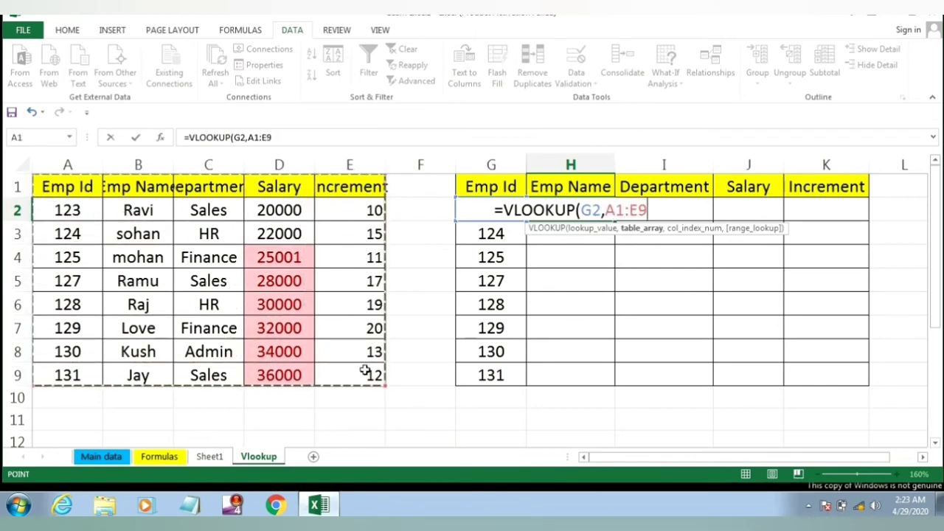
type(",")
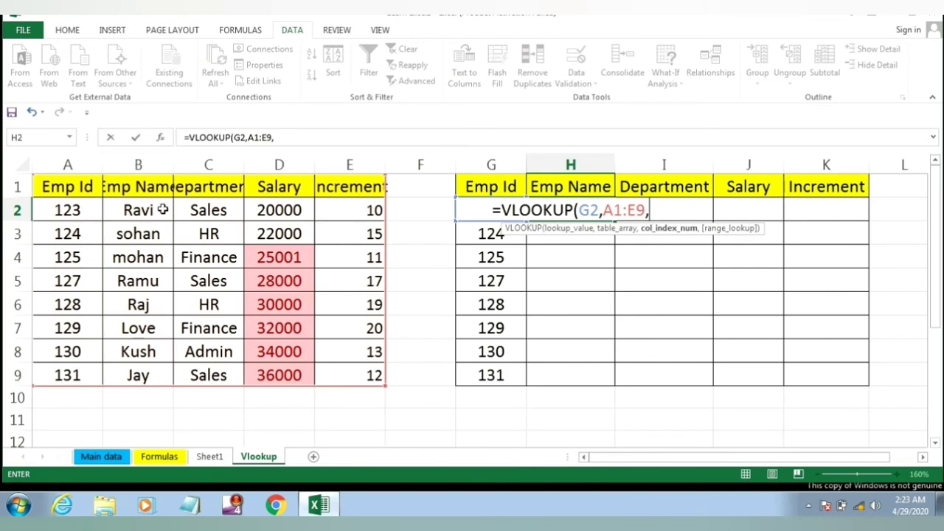
type("2")
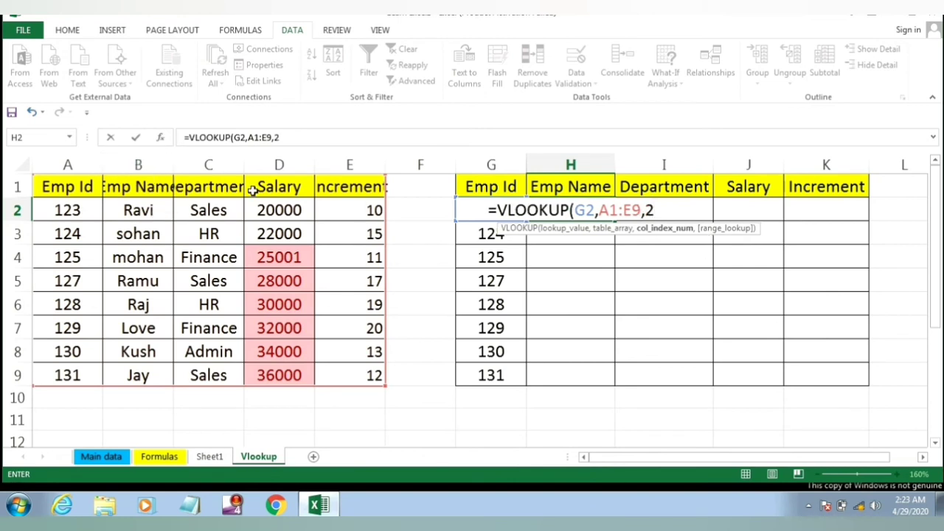
type(",")
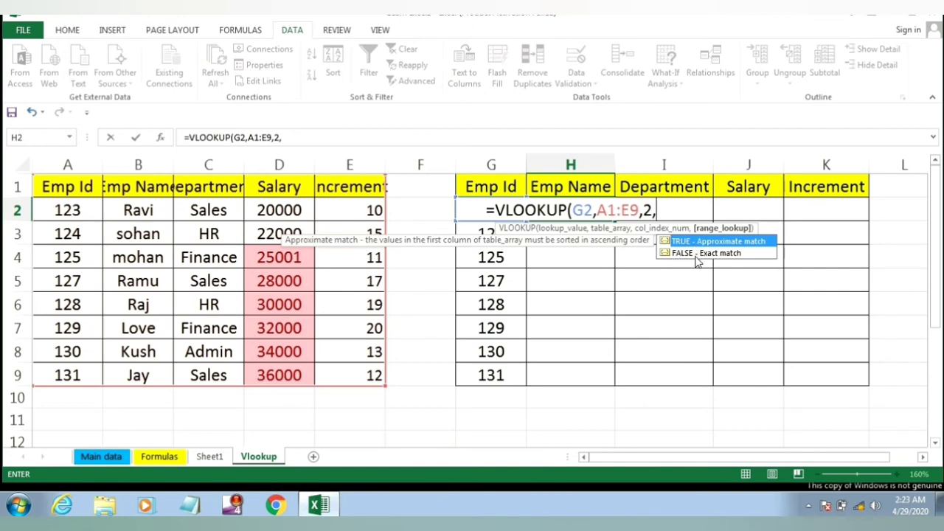
type("0")
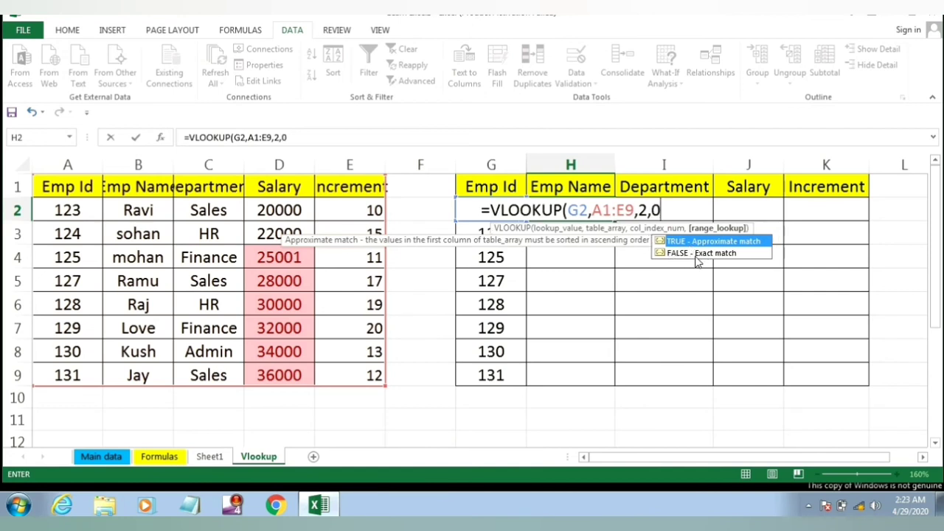
type(")")
key("Return")
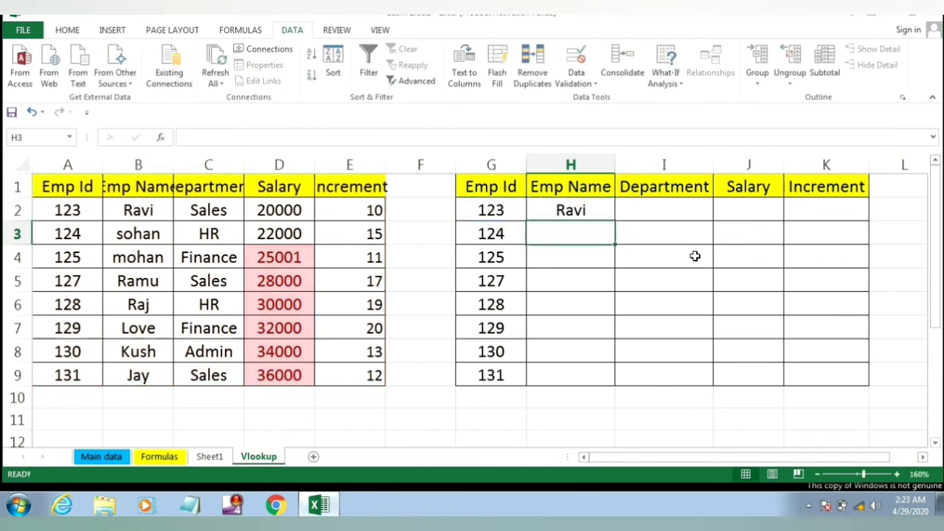
left_click(571, 210)
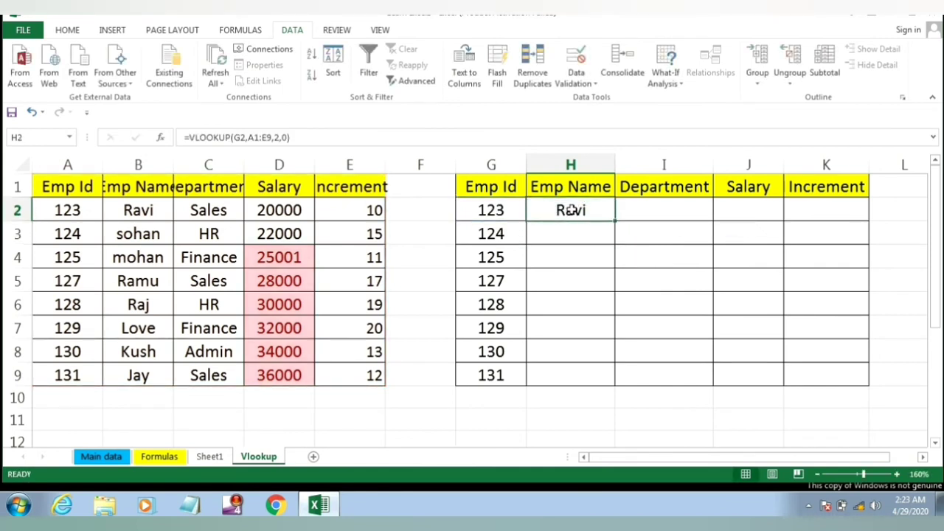
Step: Enter =VLOOKUP(G2,A1:E9,3,0) in I2 to return Sales as the department
left_click(653, 211)
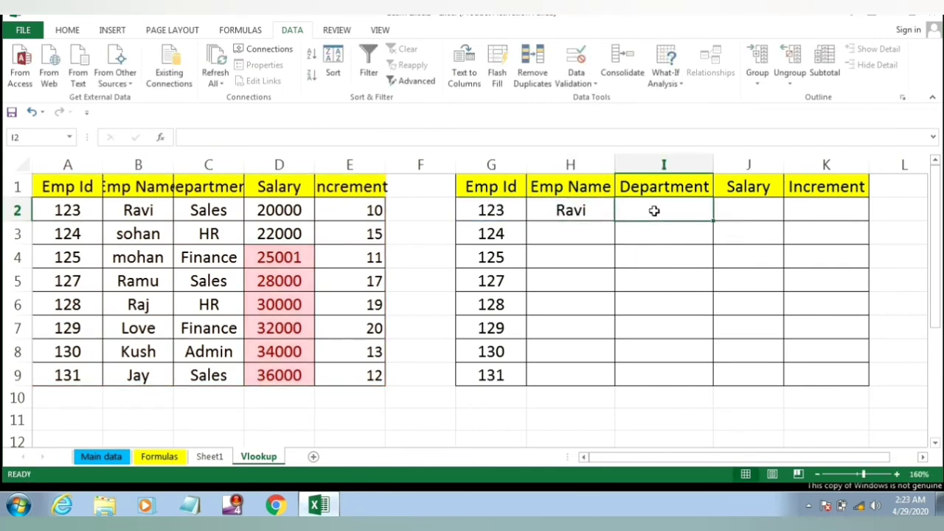
type("=vl")
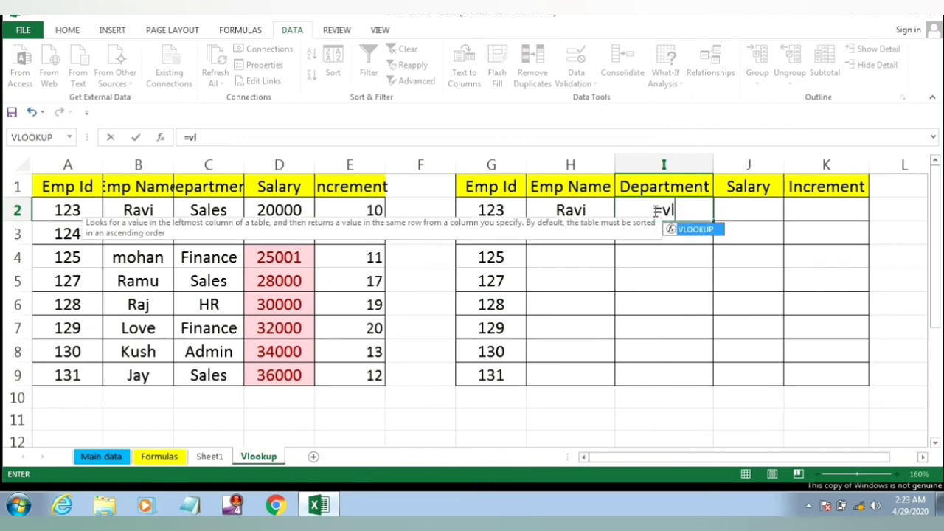
key("Tab")
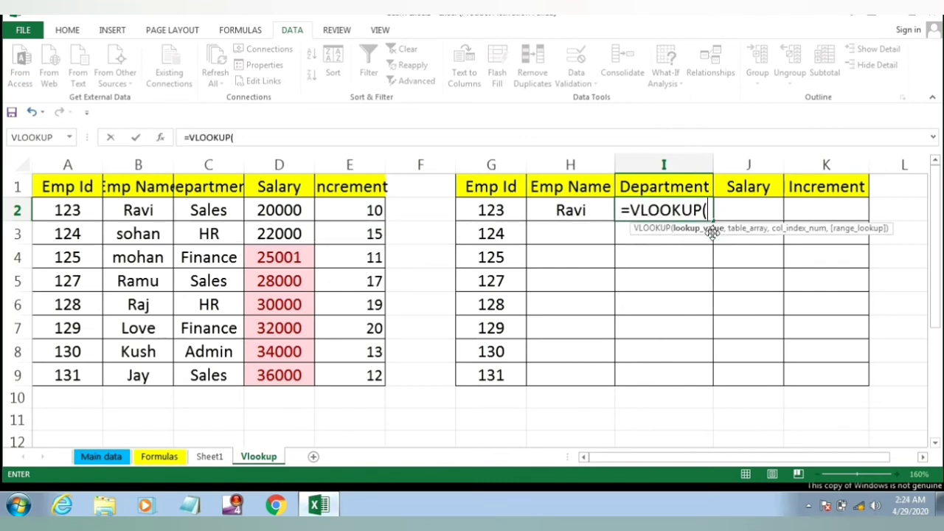
left_click(491, 211)
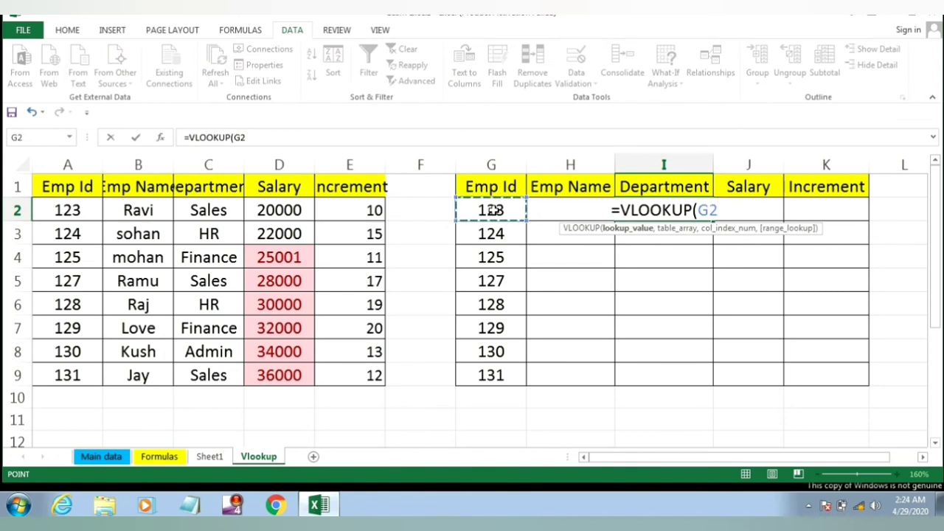
type(",")
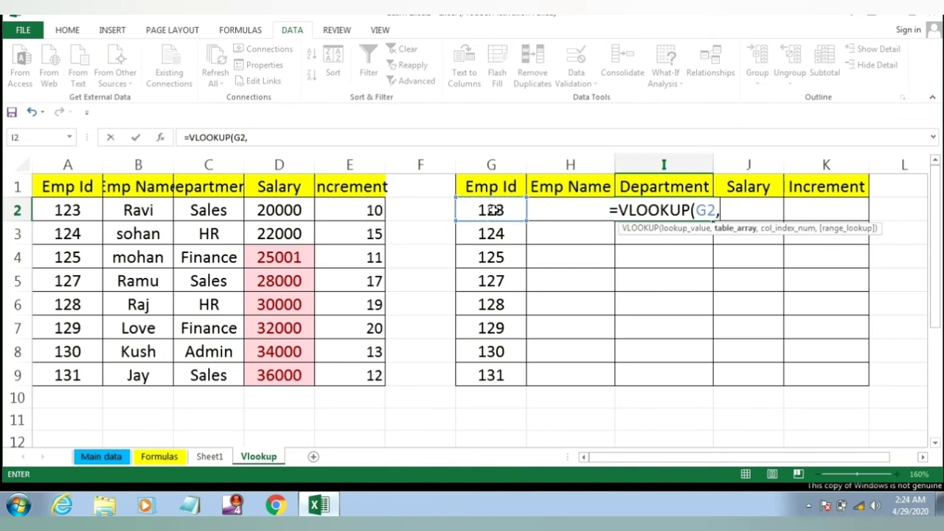
left_click_drag(81, 189, 357, 373)
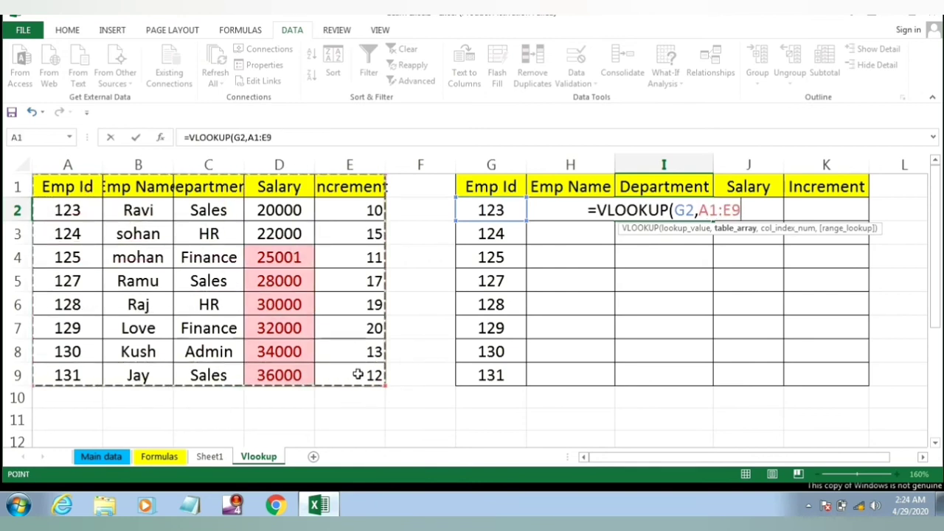
type(",")
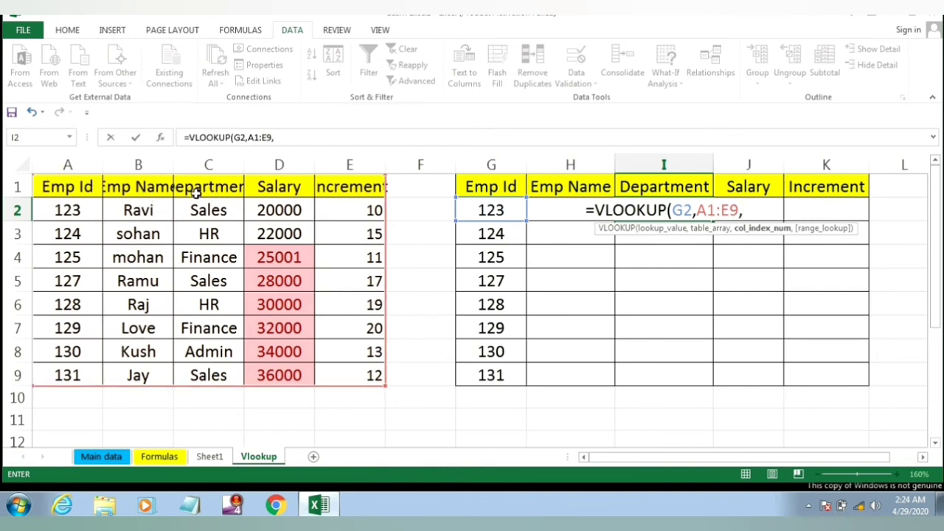
type("3,0")
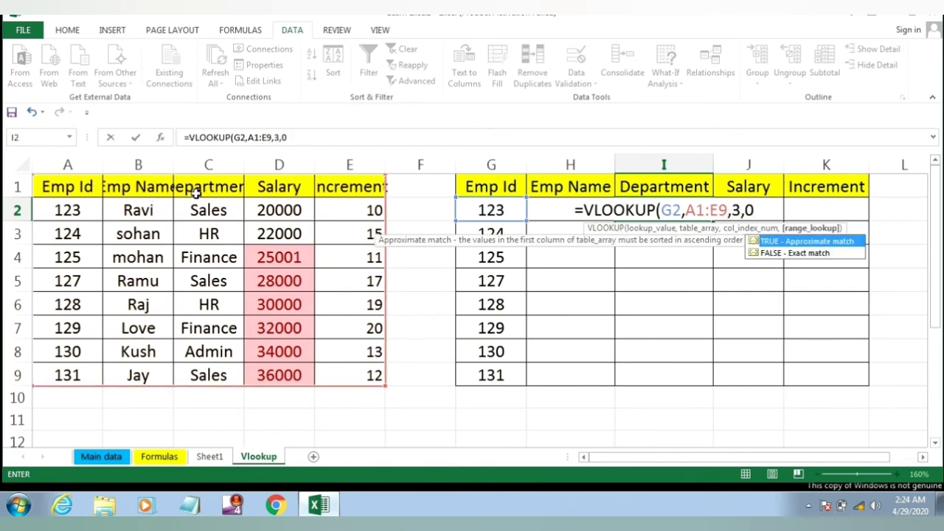
type(")")
key("Return")
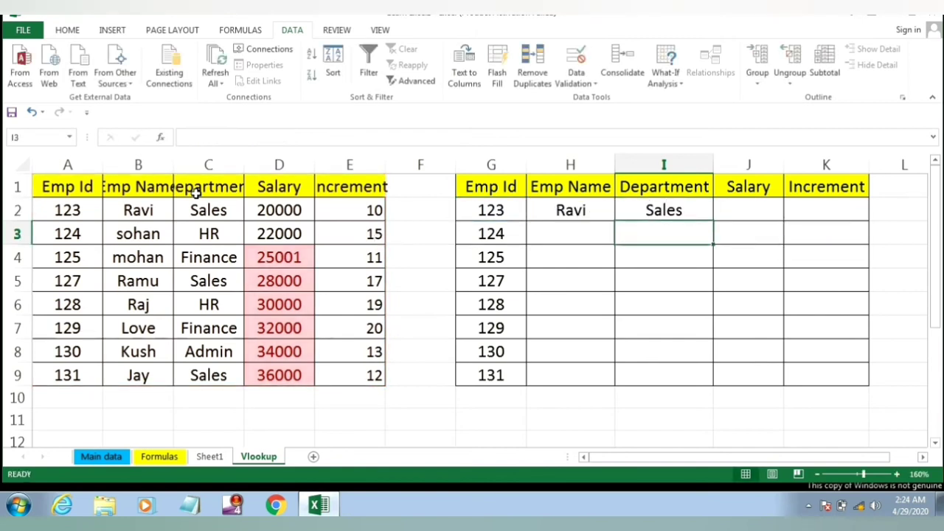
left_click(599, 208)
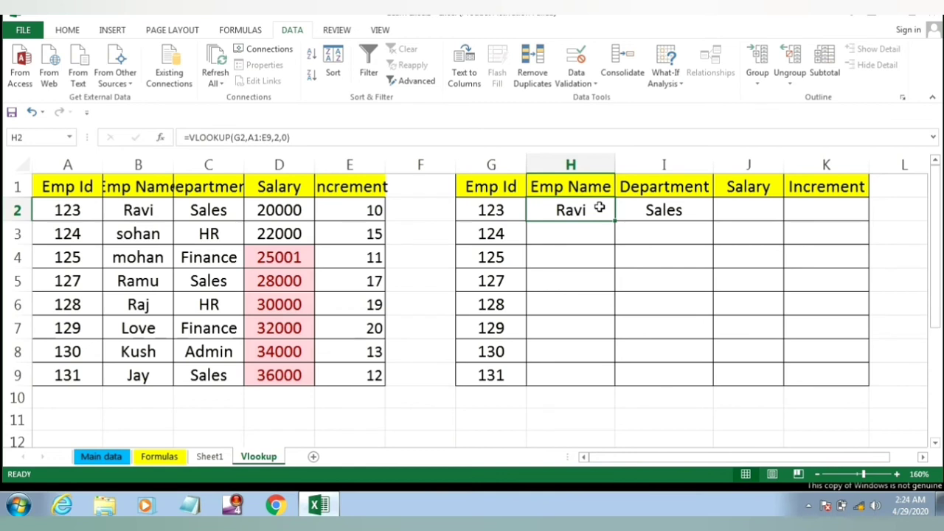
Step: Inspect H2's lookup formula without changing it
double_click(599, 208)
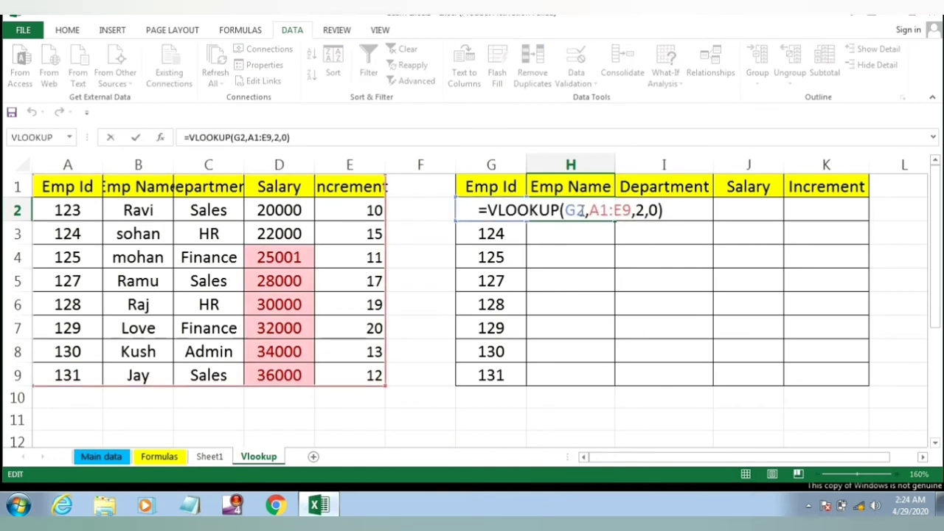
left_click(582, 211)
double_click(580, 211)
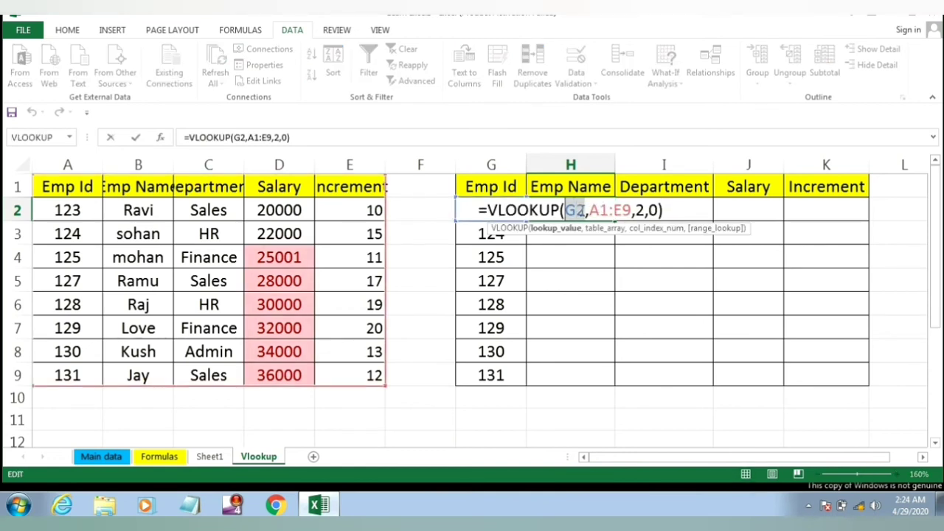
key("Escape")
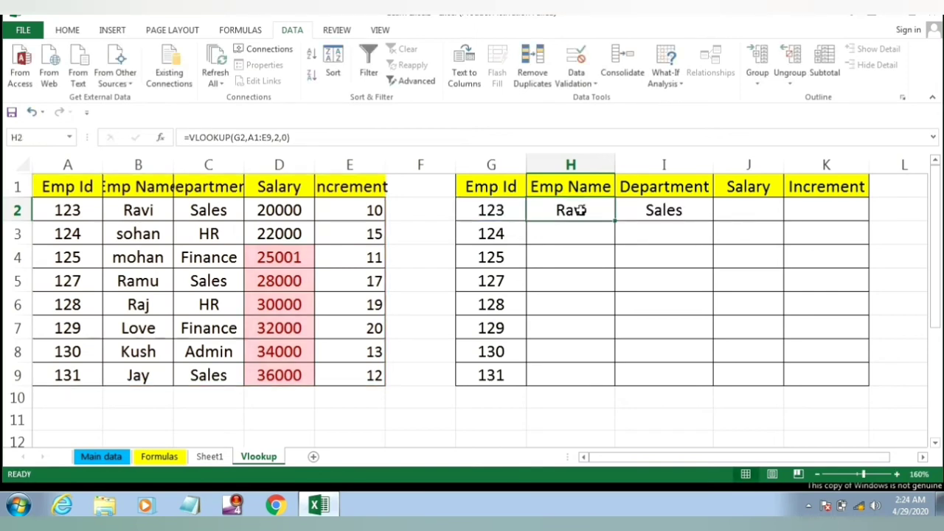
Step: Delete G3:K9 with cells shifted up, leaving only the ID 123 lookup row
key("Down")
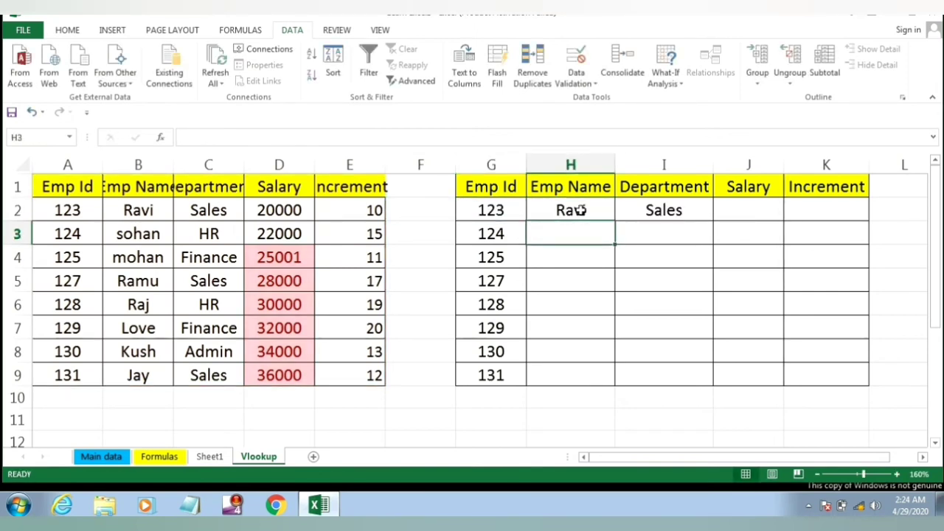
key("Left")
key("shift+Right")
key("shift+Right")
key("shift+Right")
key("shift+Right")
key("shift+Down")
key("shift+Down")
key("shift+Down")
key("shift+Down")
key("shift+Down")
key("shift+Down")
key("shift+Down")
key("shift+Down")
key("shift+Down")
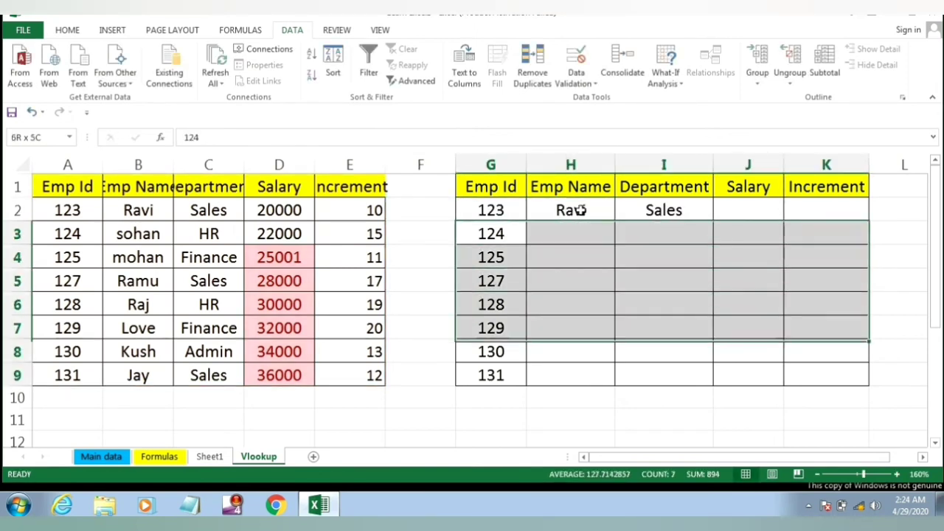
key("shift+Up")
key("shift+Up")
key("shift+Up")
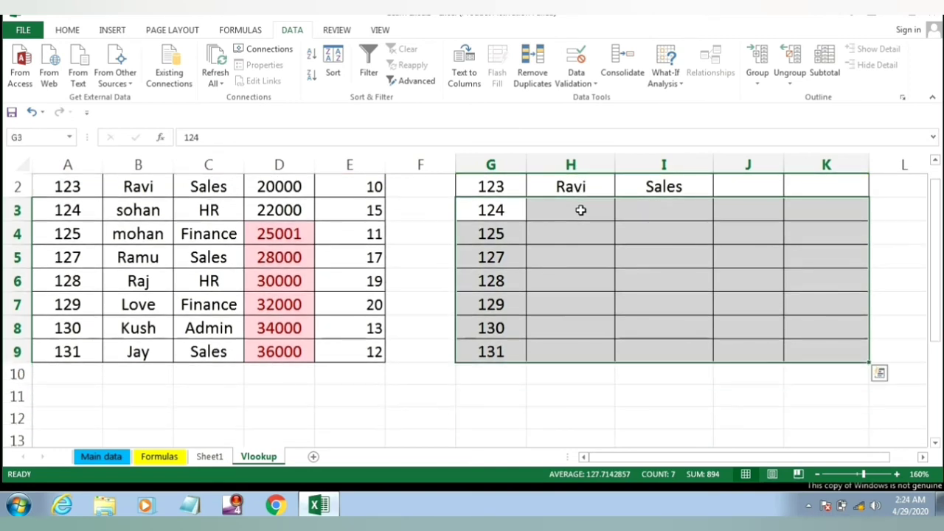
key("ctrl+minus")
key("Down")
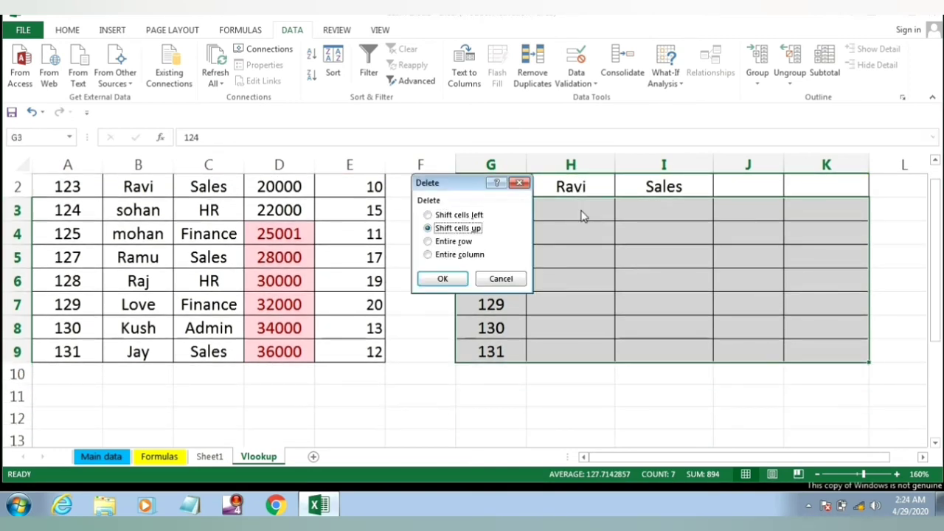
key("Return")
key("Up")
key("Up")
Step: Clear the Ravi and Sales results from H2:I2
left_click(581, 210)
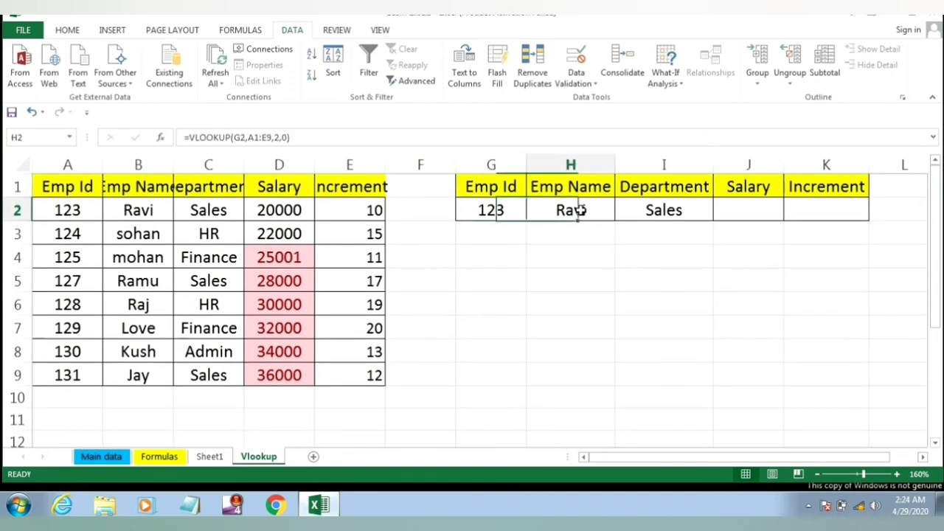
key("shift+Right")
key("Delete")
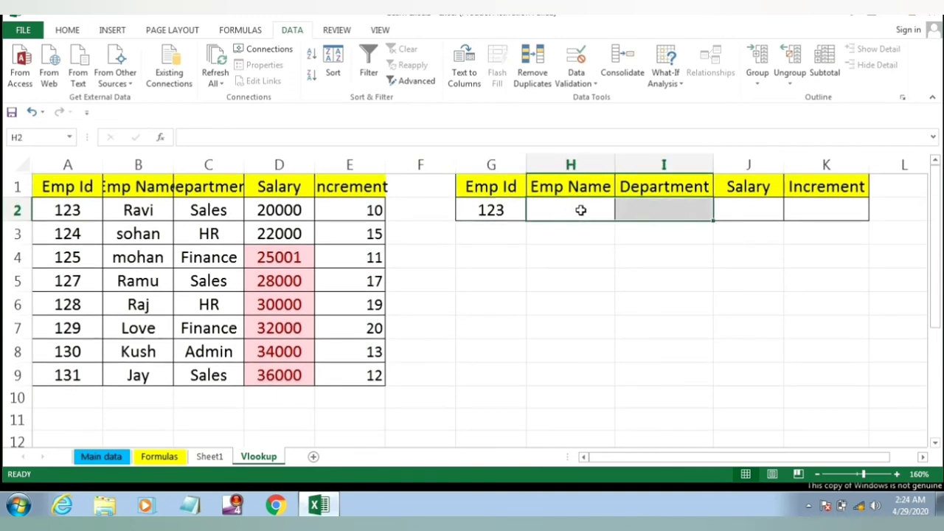
key("ctrl+Page_Up")
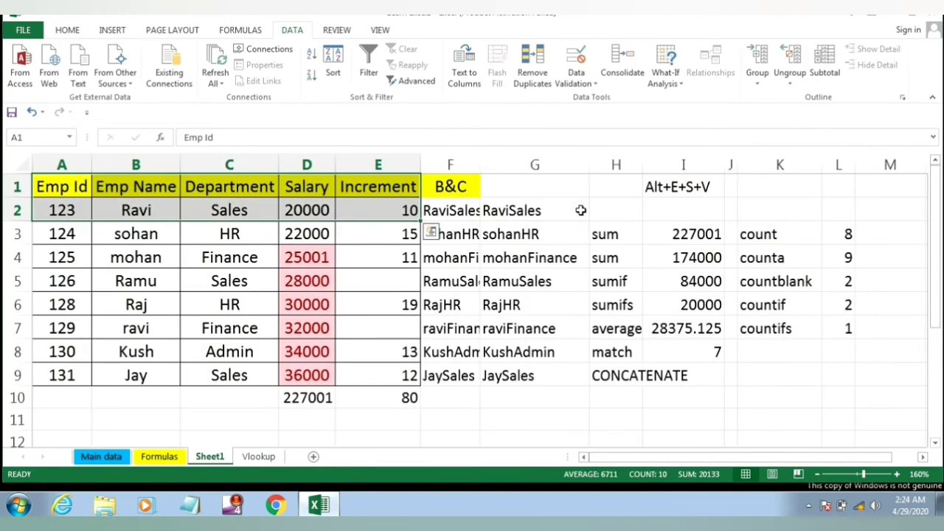
key("ctrl+Page_Down")
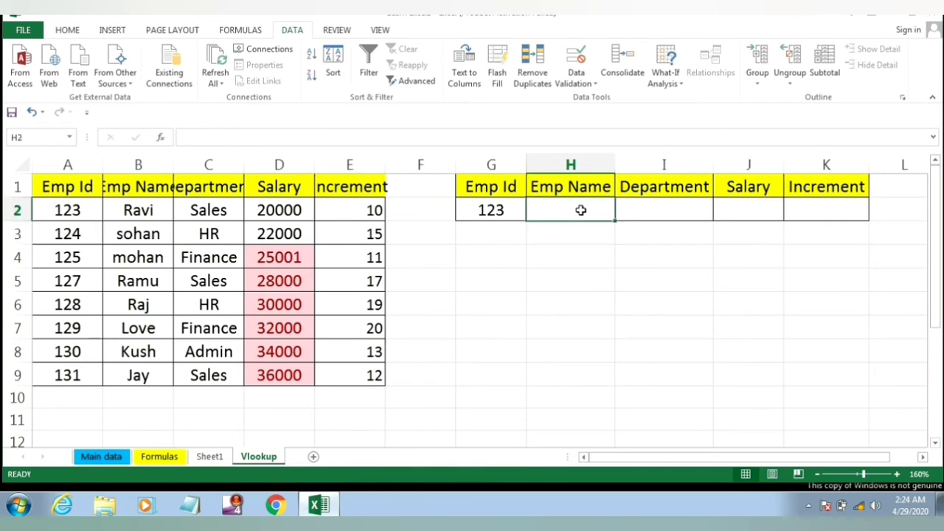
Step: Re-enter =VLOOKUP(G2,A1:E9,2,0) in H2 to show Ravi, then copy the cell
type("=vl")
key("Tab")
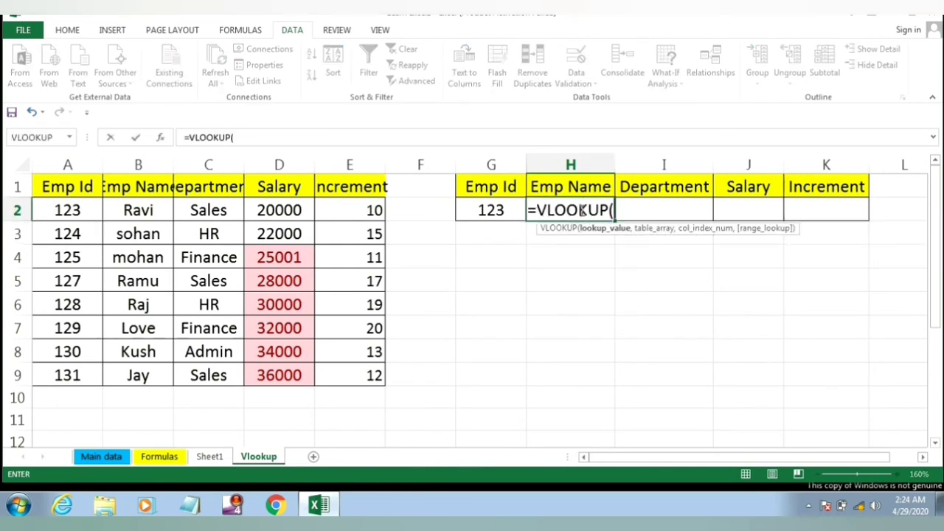
key("Left")
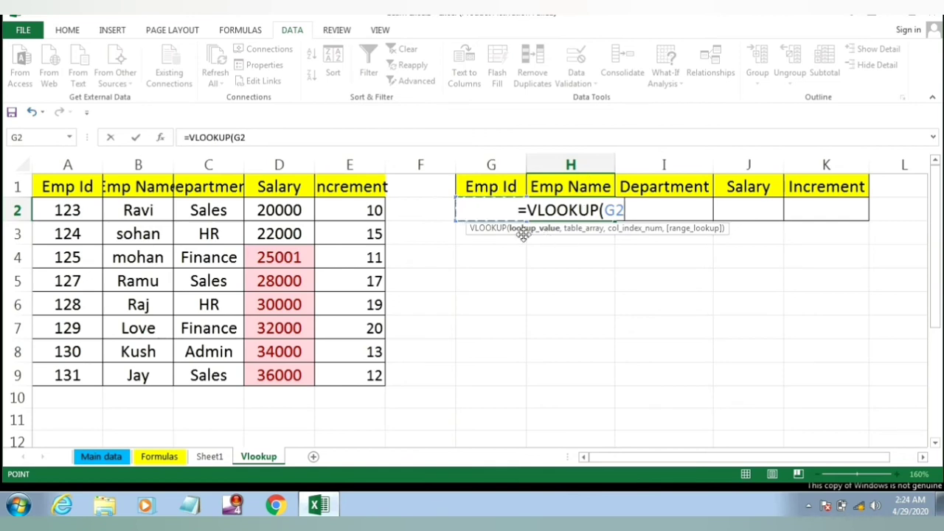
type(",")
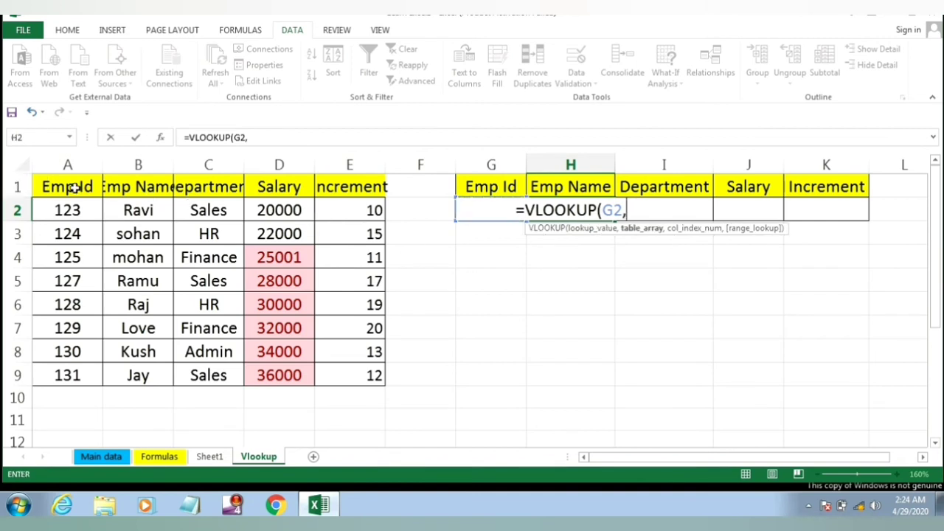
left_click_drag(70, 186, 341, 381)
left_click(341, 381)
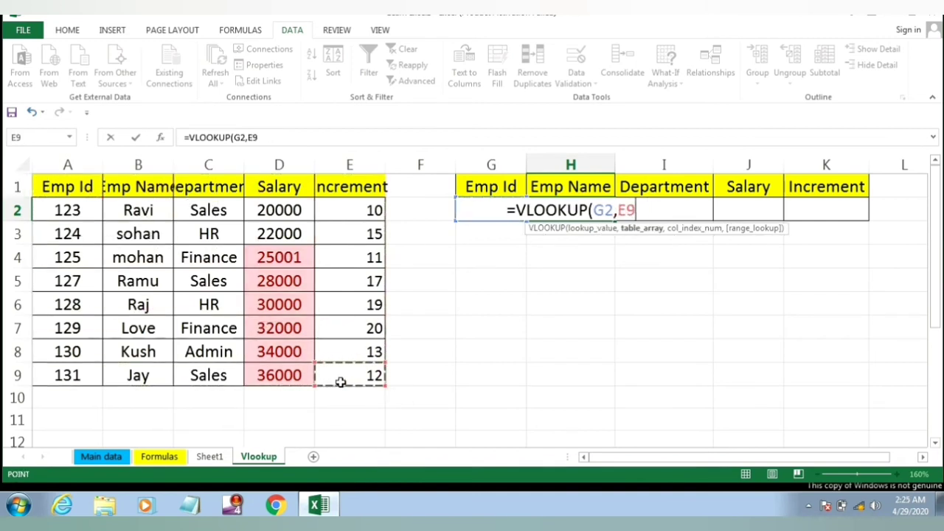
left_click_drag(65, 190, 363, 376)
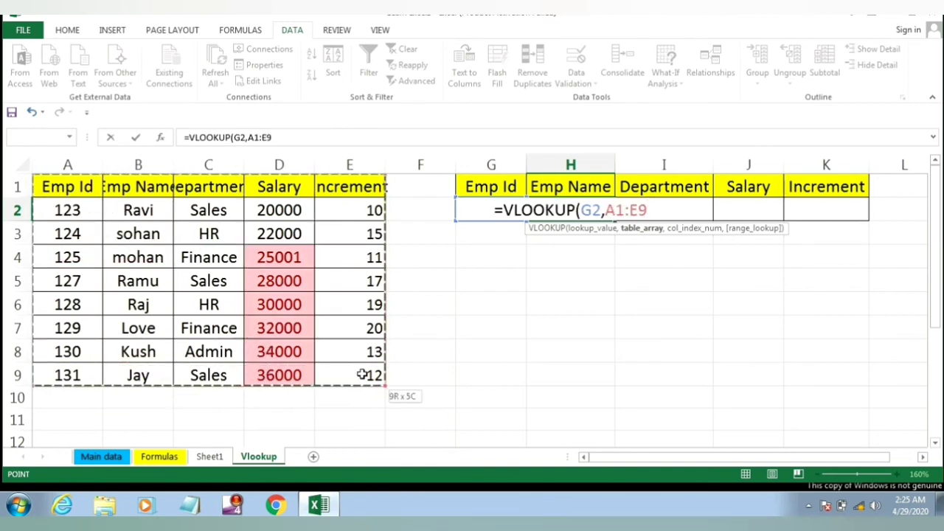
left_click(363, 376)
left_click_drag(46, 179, 355, 377)
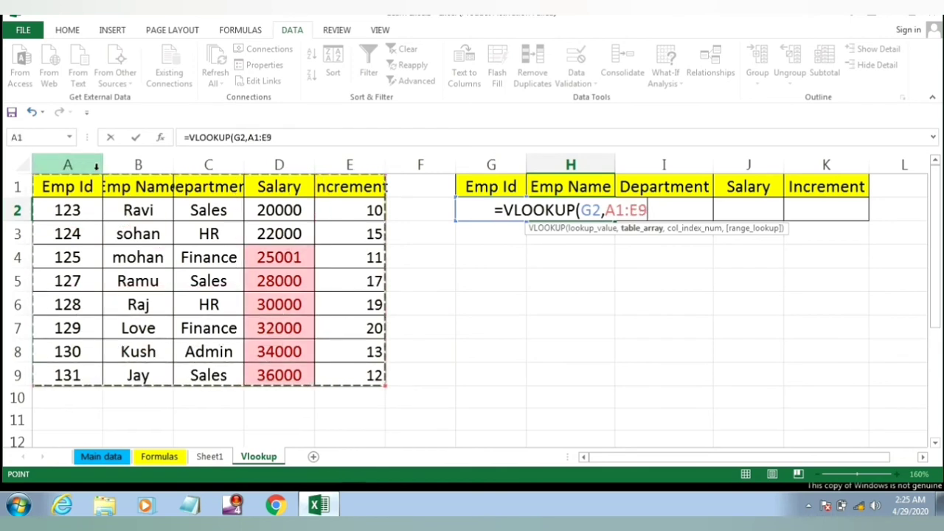
type(",")
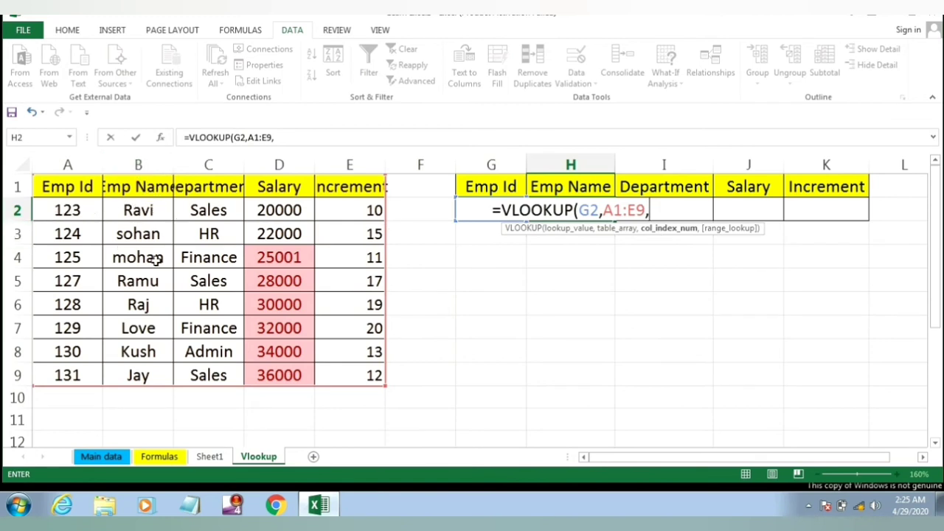
type("2,0")
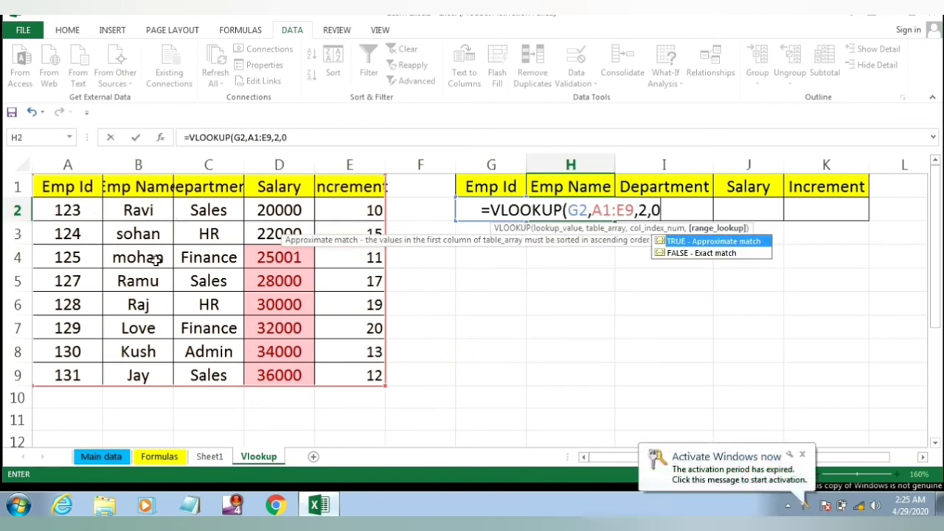
type(")")
key("Return")
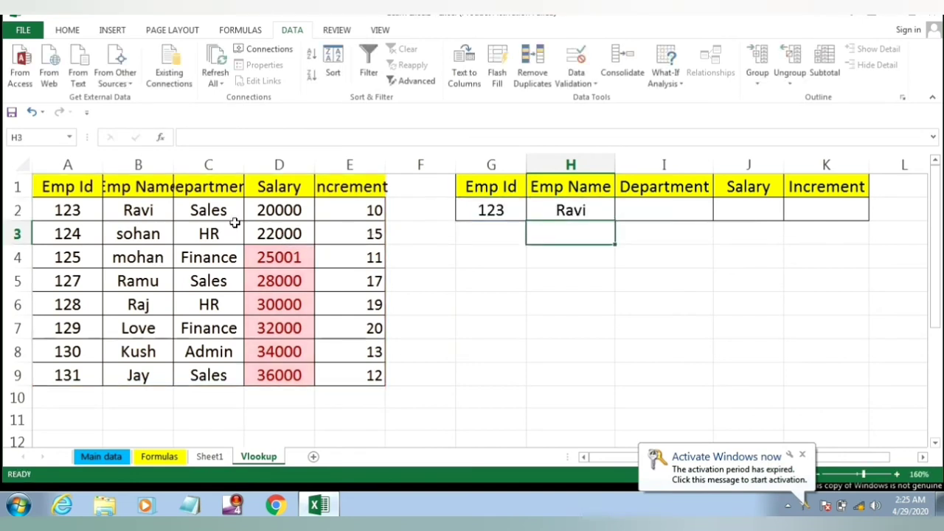
left_click(582, 212)
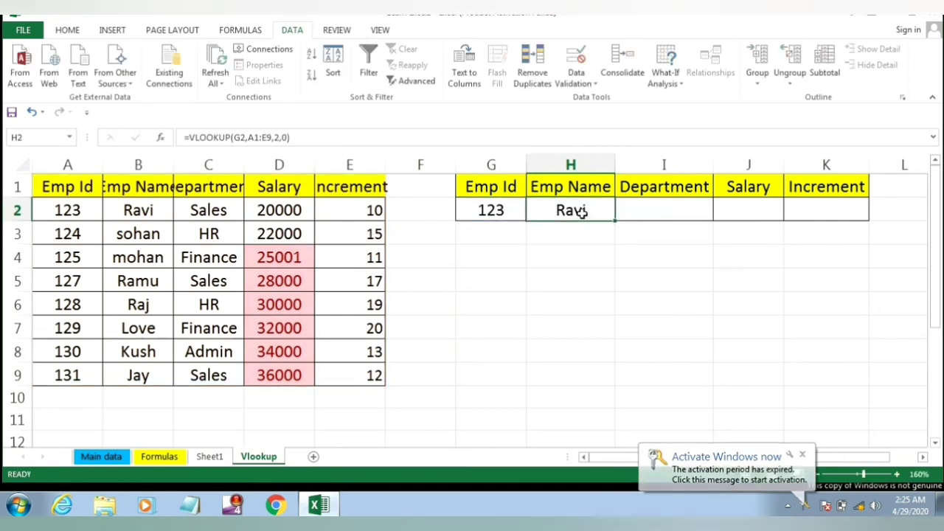
key("ctrl+c")
Step: Enter =VLOOKUP(G2,A1:E9,3,0) in I2 so it shows Sales for ID 123
left_click(637, 210)
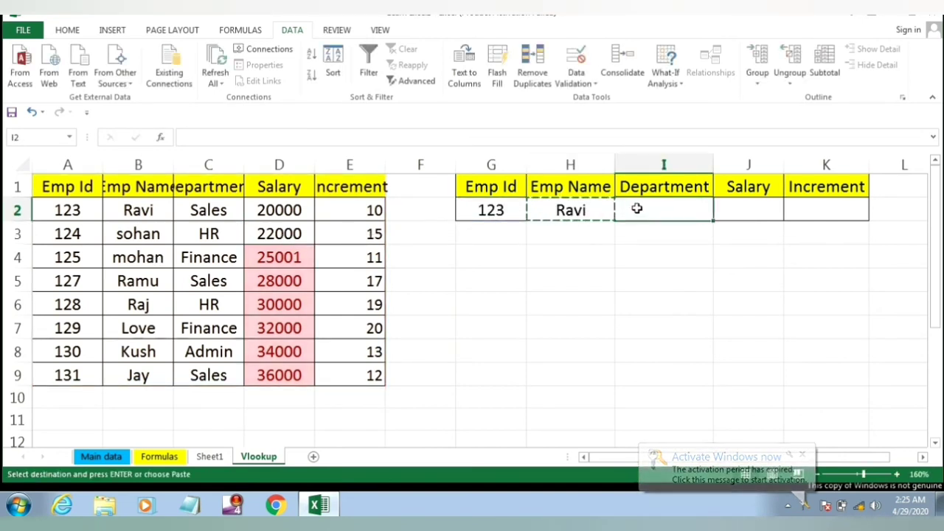
type("=vl")
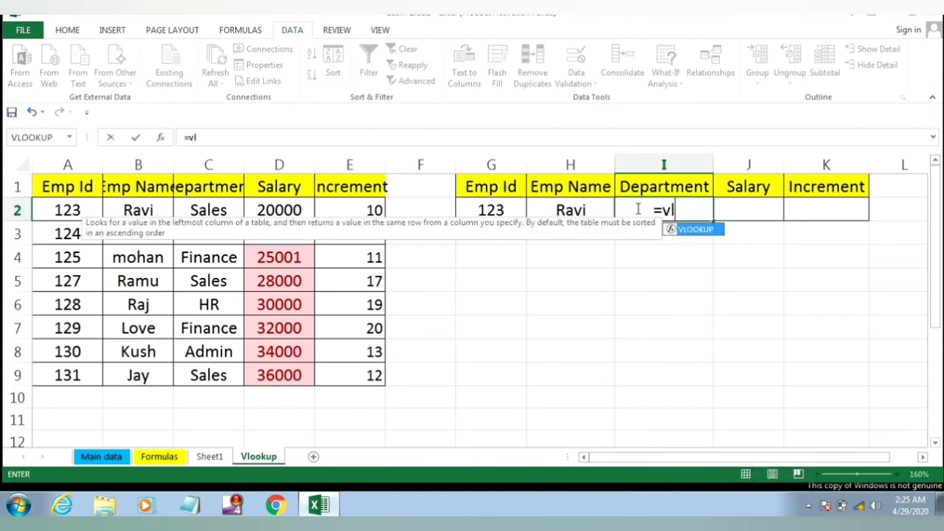
key("Tab")
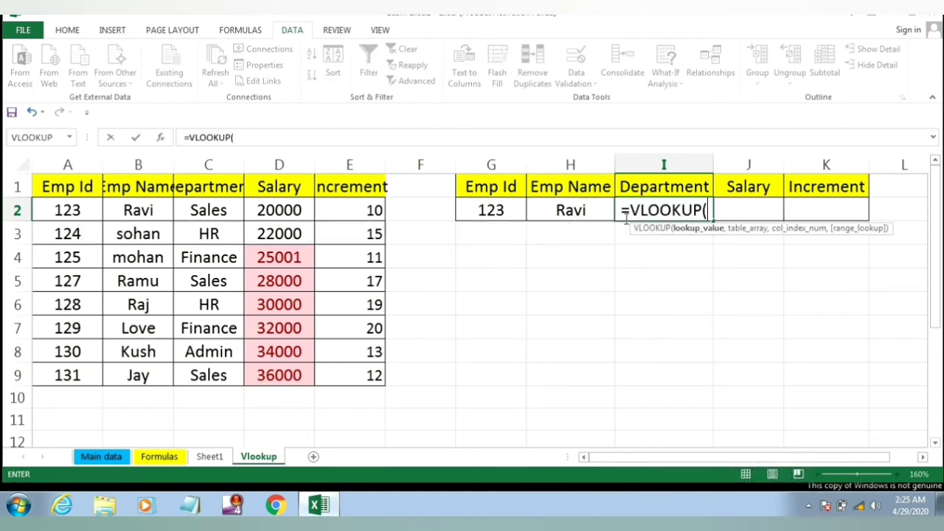
left_click(502, 213)
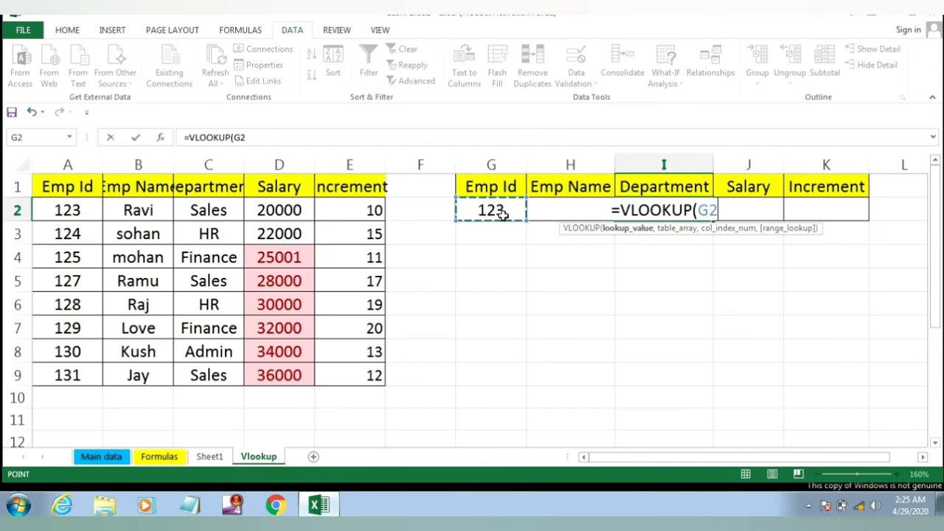
type(",")
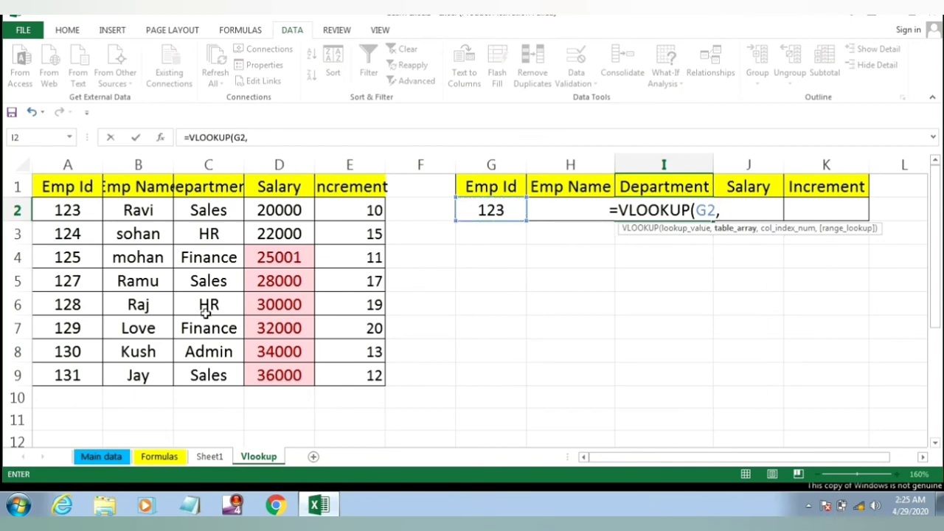
left_click_drag(76, 190, 337, 371)
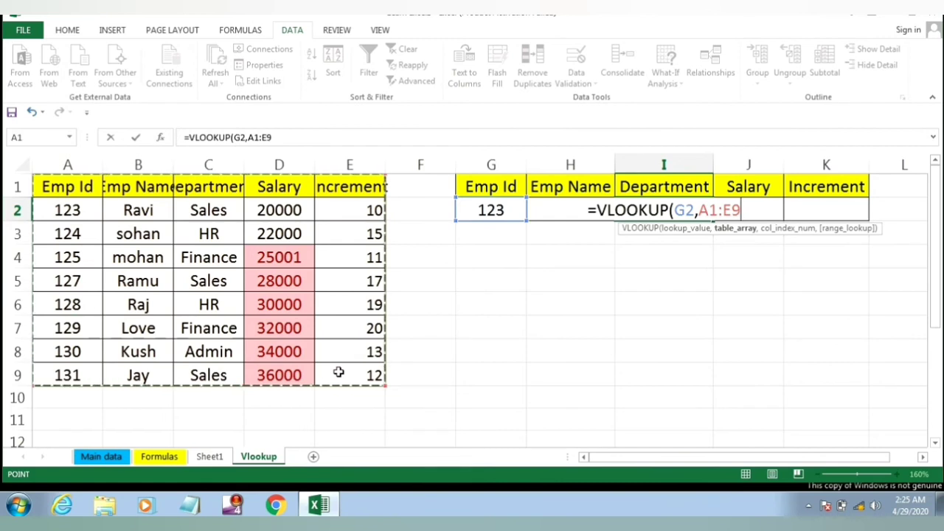
type(",3,0)")
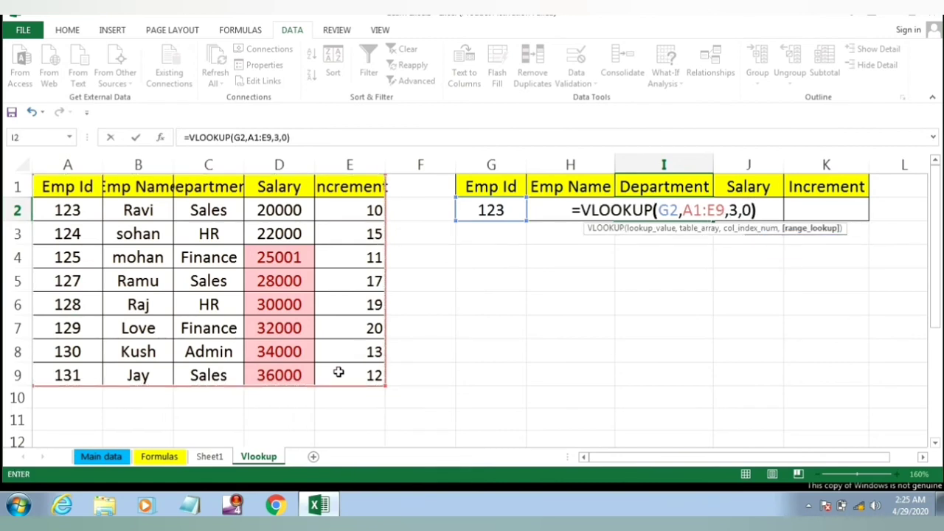
key("Return")
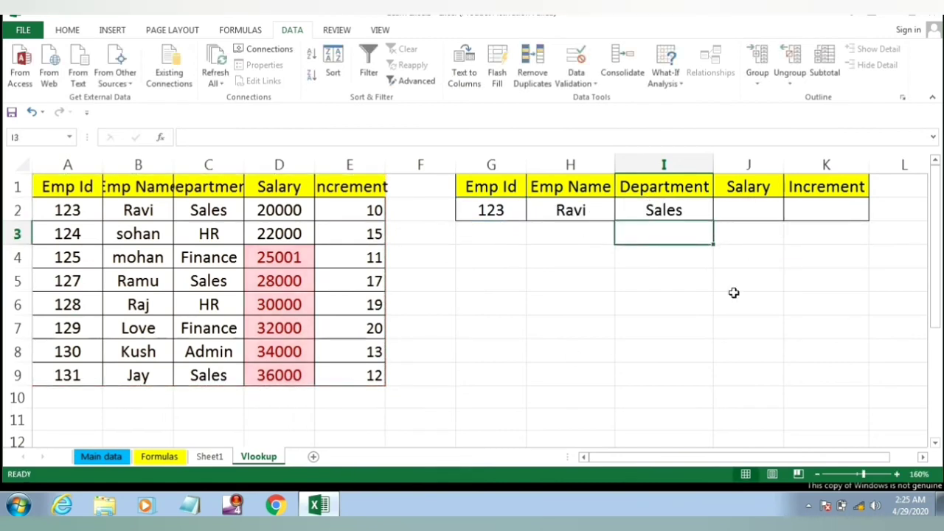
Step: Enter =VLOOKUP(G2,A1:E9,4,0) in J2 to return the salary 20000
left_click(752, 212)
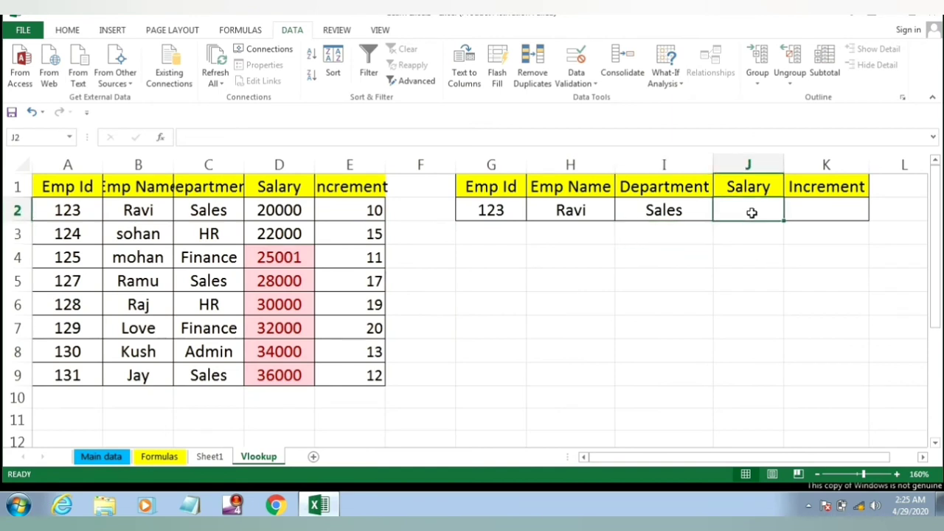
type("=vl")
key("Tab")
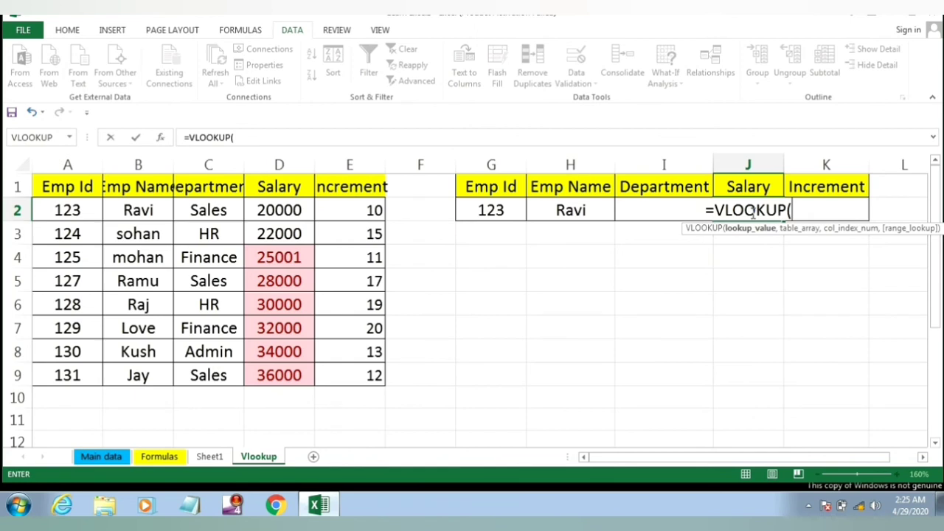
key("Left")
key("Left")
key("Left")
type(",")
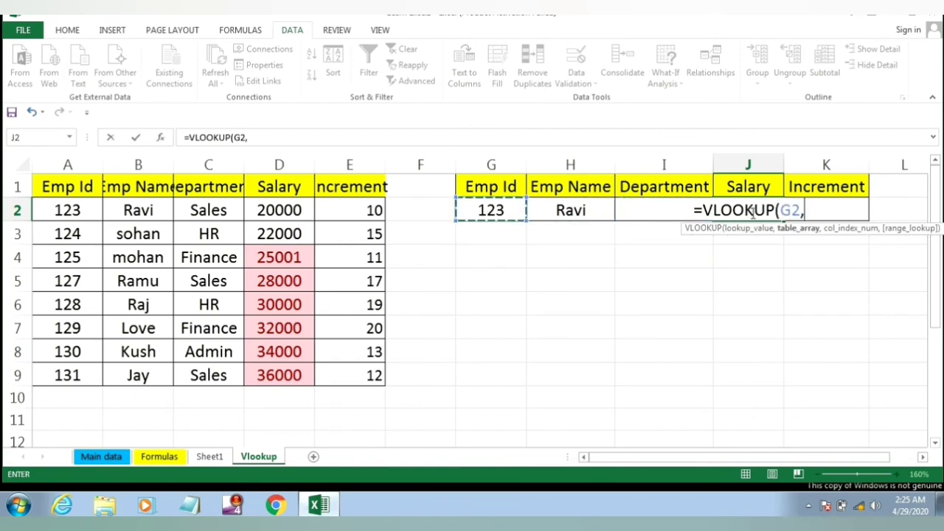
left_click_drag(78, 189, 306, 365)
left_click_drag(65, 190, 333, 375)
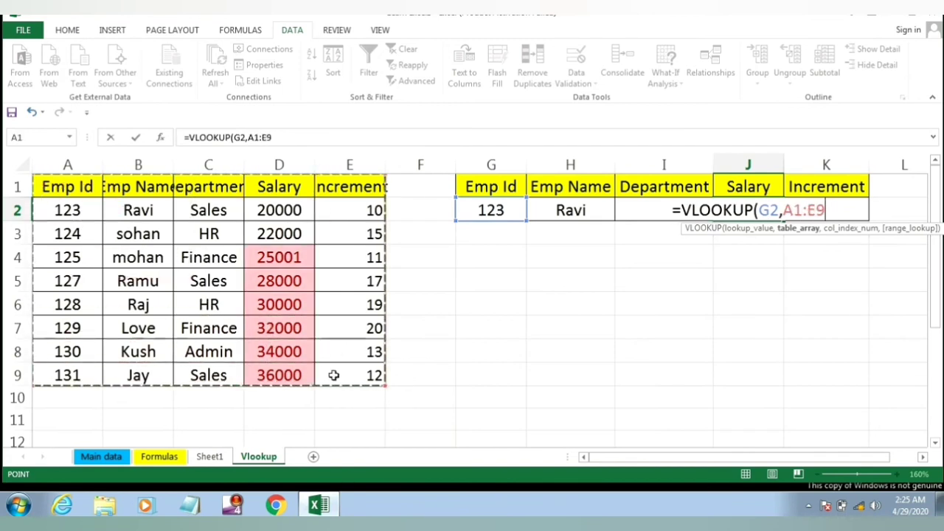
type(",")
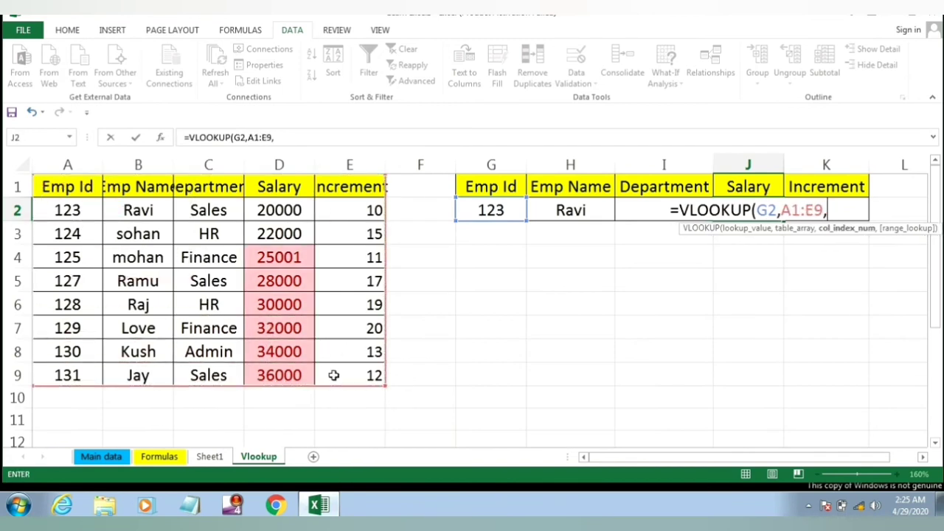
type("4,0)")
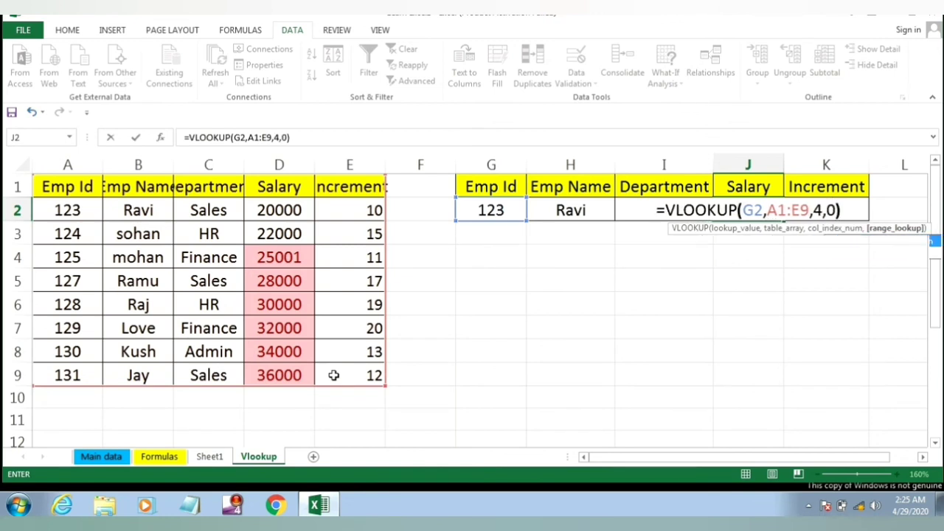
key("Return")
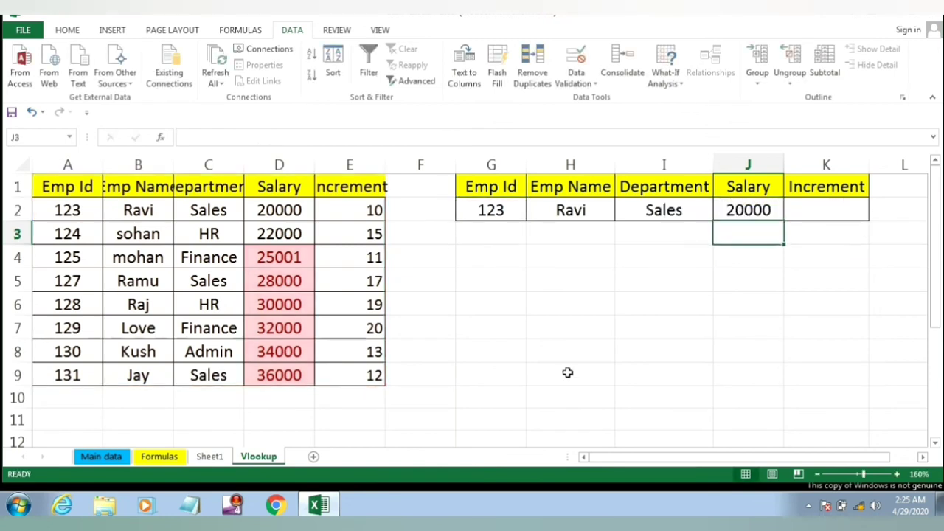
Step: Enter =VLOOKUP(G2,A1:E9,5,0) in K2 to return the increment 10
left_click(820, 209)
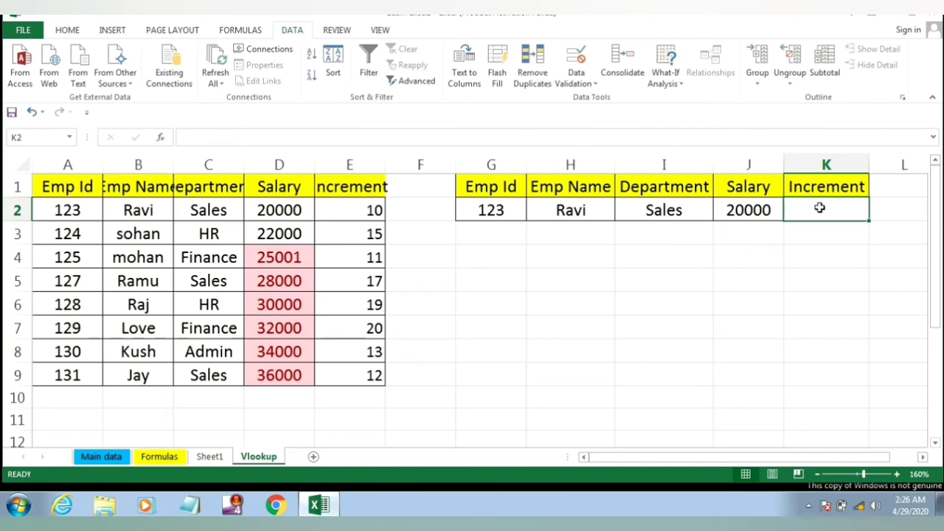
type("=vl")
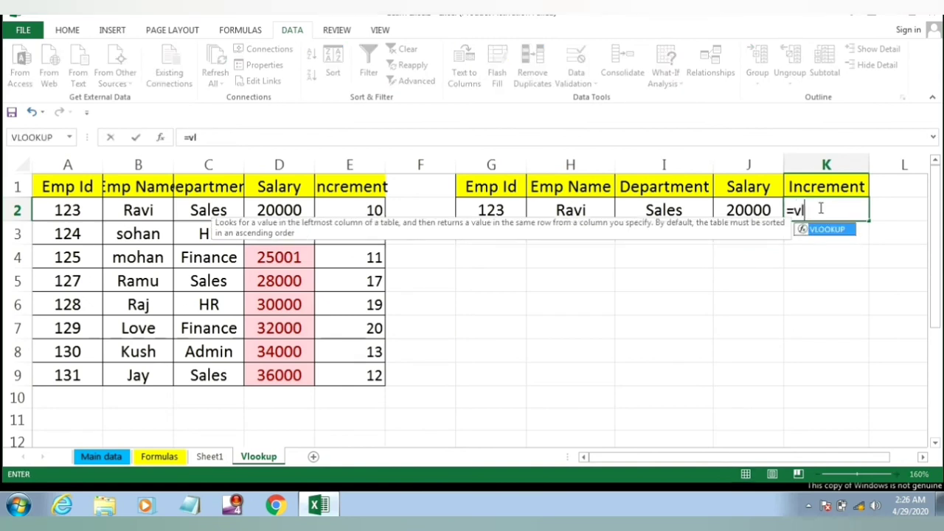
key("Tab")
left_click(511, 209)
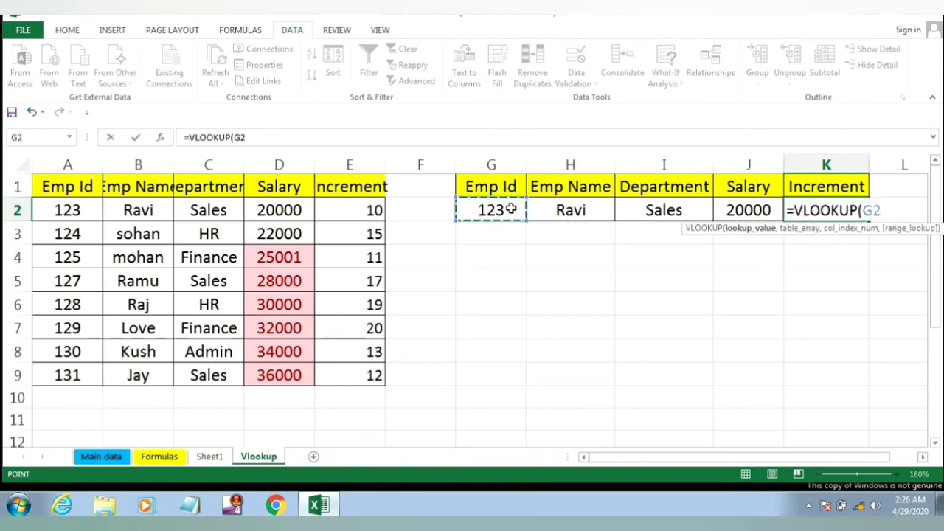
type(",")
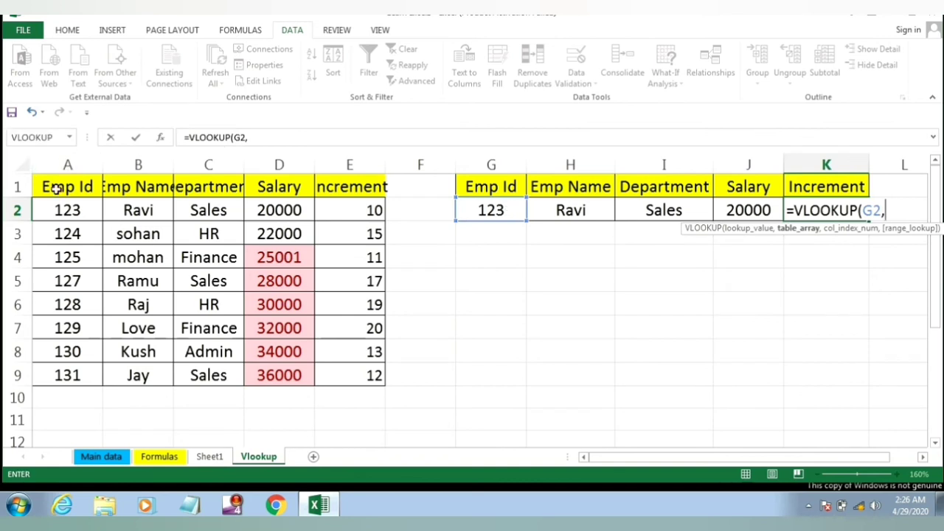
left_click_drag(56, 188, 362, 371)
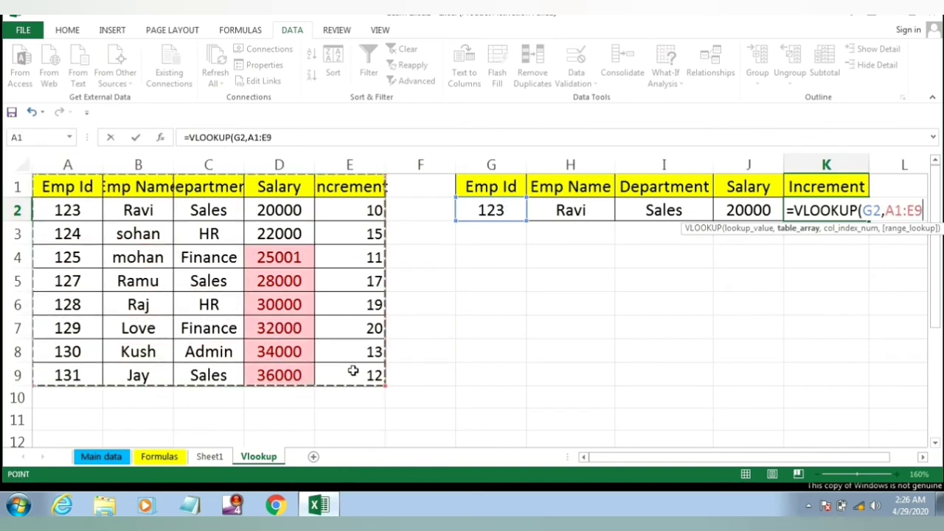
type(",")
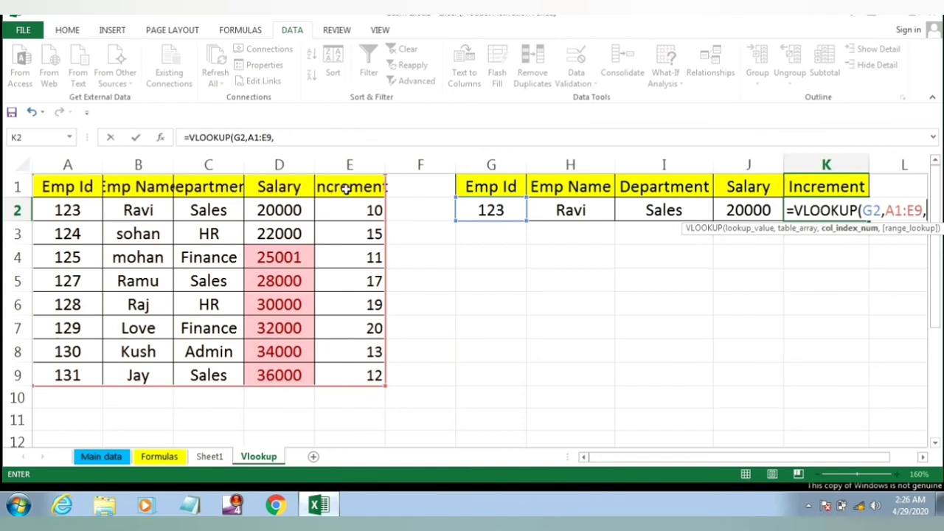
type("5,")
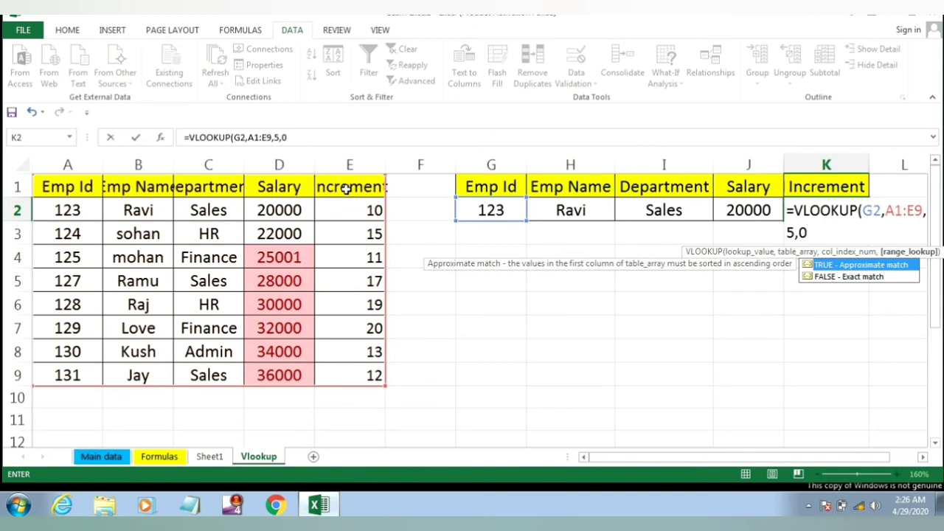
type("0)")
key("Return")
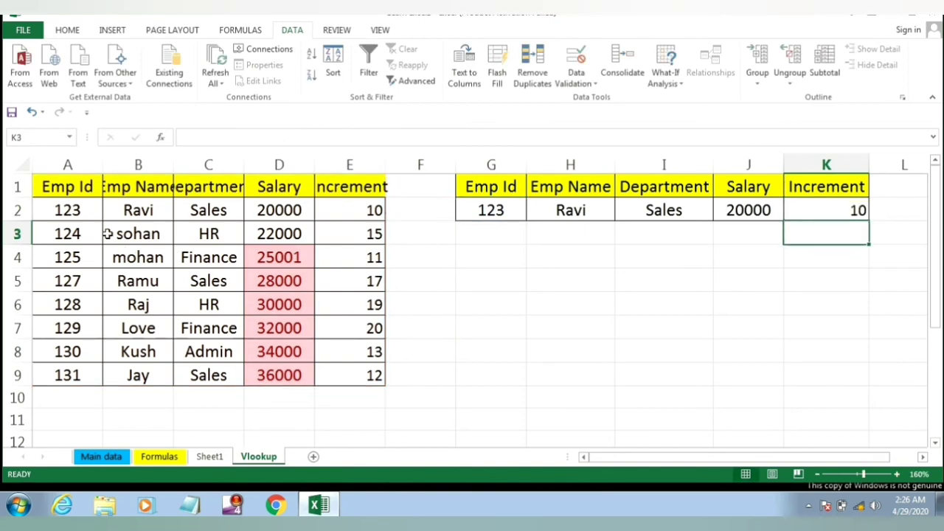
Step: Open H2's formula in edit mode and select its text
left_click(487, 212)
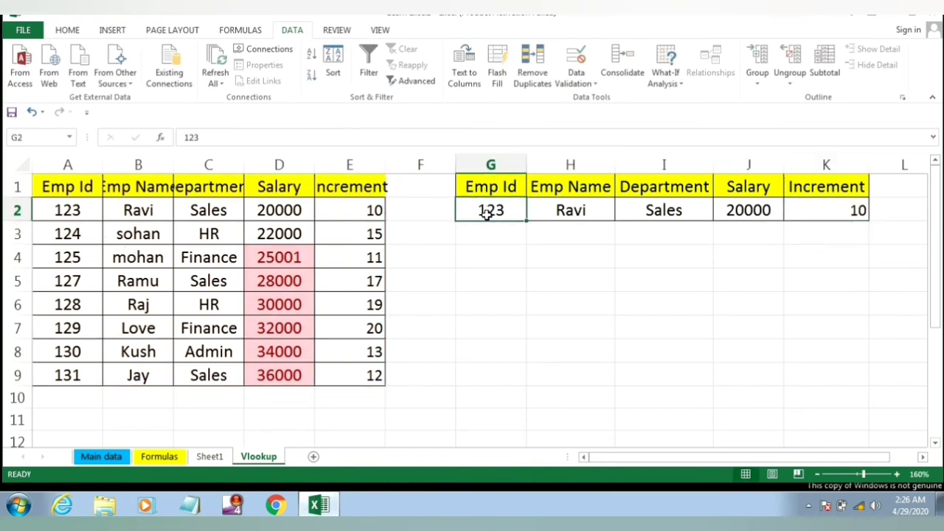
key("F2")
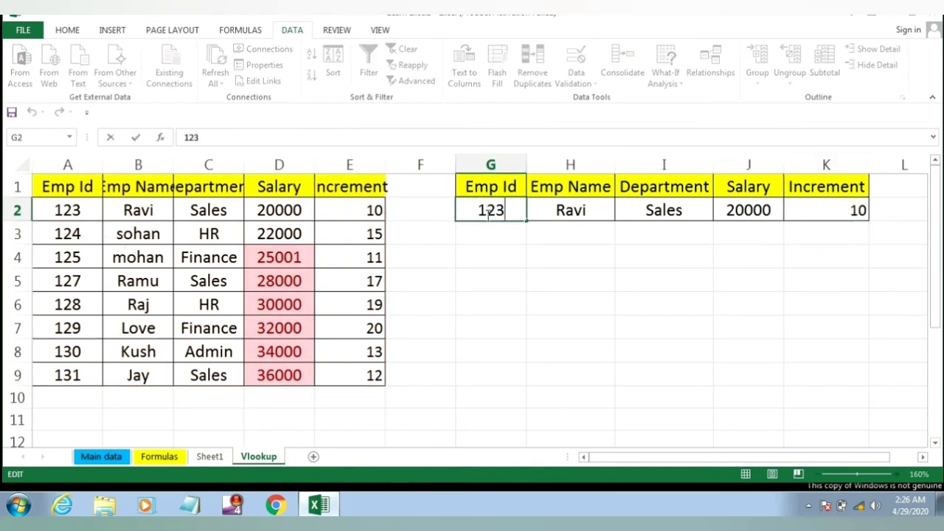
left_click(595, 217)
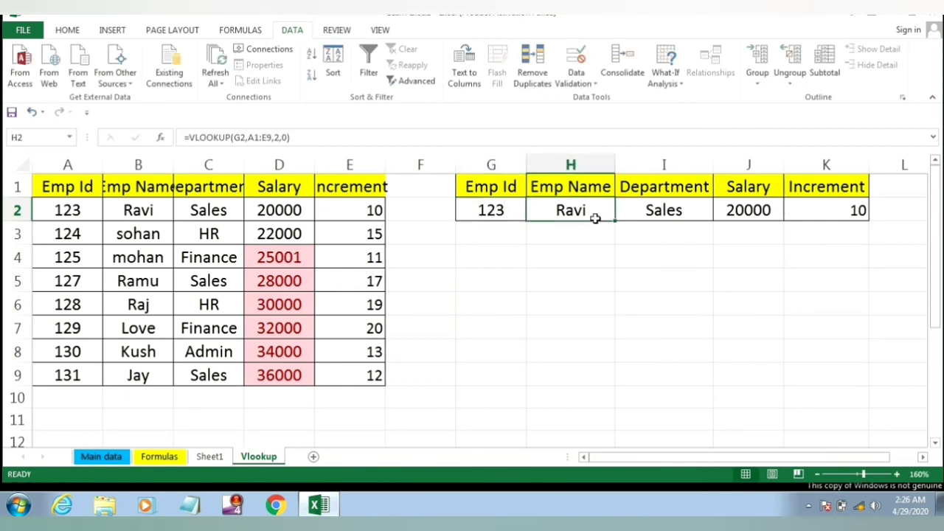
key("F2")
key("shift+Left")
key("shift+Left")
key("shift+Left")
key("shift+Left")
key("shift+Left")
key("shift+Left")
key("shift+Left")
key("shift+Left")
key("shift+Left")
key("shift+Left")
key("shift+Left")
key("shift+Left")
key("shift+Left")
key("shift+Left")
key("shift+Left")
key("shift+Left")
key("shift+Left")
key("shift+Left")
key("shift+Left")
key("shift+Left")
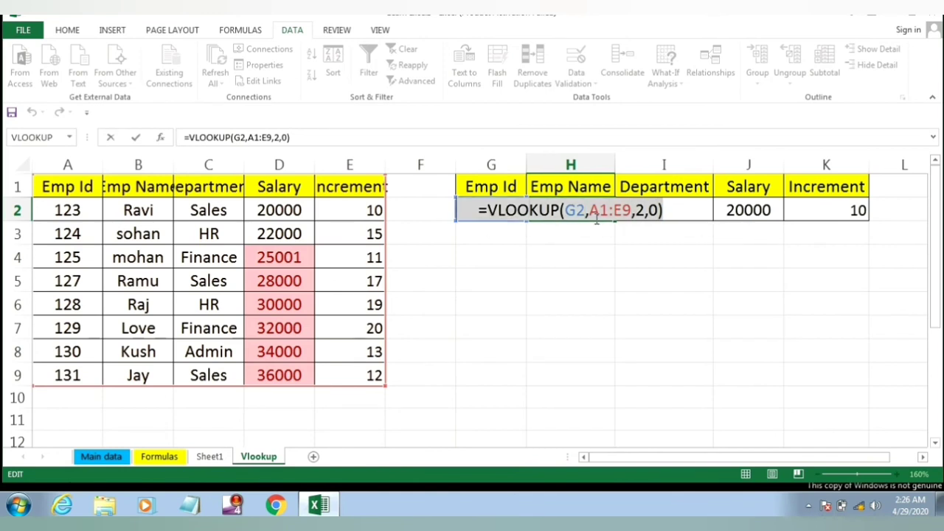
key("Return")
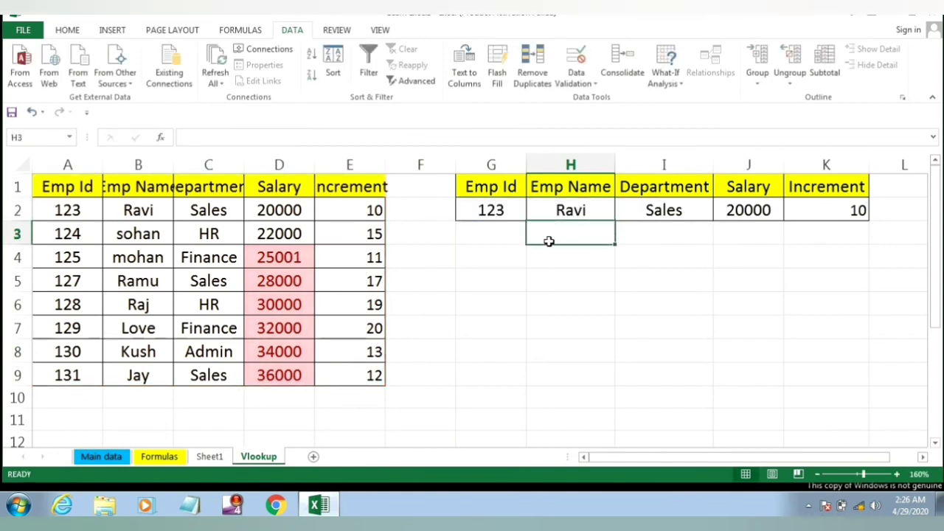
Step: Copy the text =VLOOKUP(G2,A1:E9,2,0) from H2 and paste it into H3
double_click(549, 241)
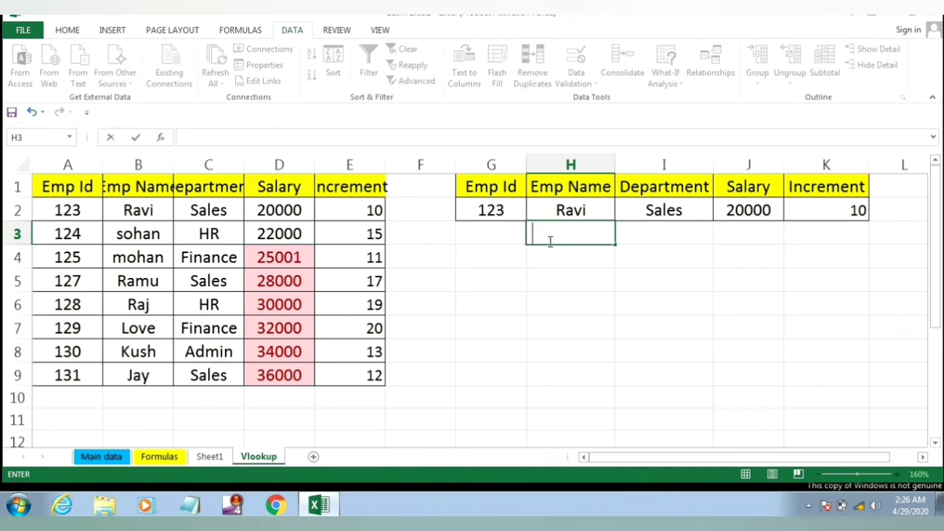
key("Escape")
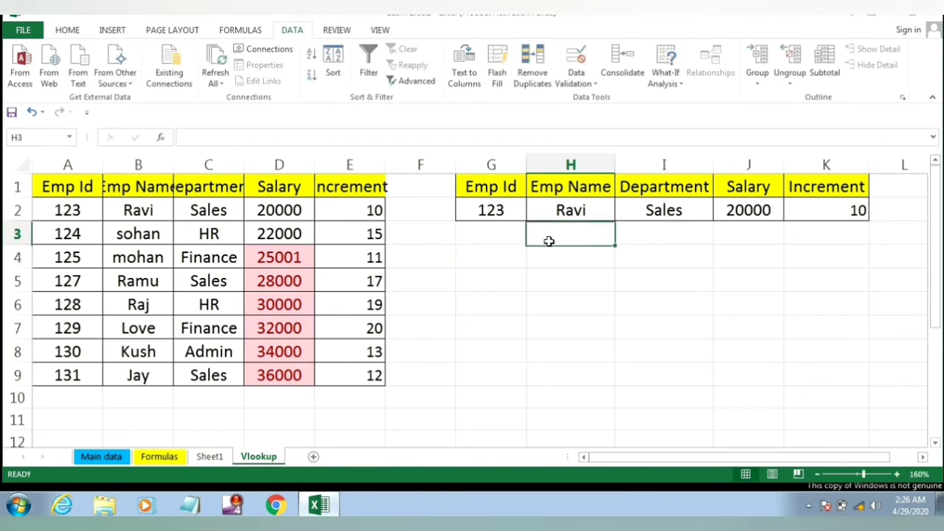
key("Up")
key("F2")
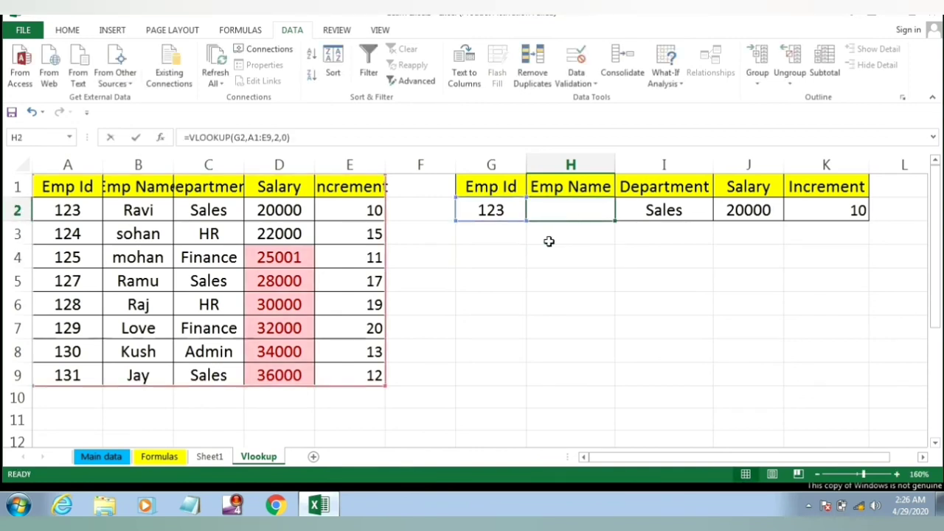
key("shift+Left")
key("shift+Left")
key("shift+Left")
key("shift+Left")
key("shift+Left")
key("shift+Left")
key("shift+Left")
key("shift+Left")
key("shift+Left")
key("shift+Left")
key("shift+Left")
key("shift+Left")
key("shift+Left")
key("shift+Left")
key("shift+Left")
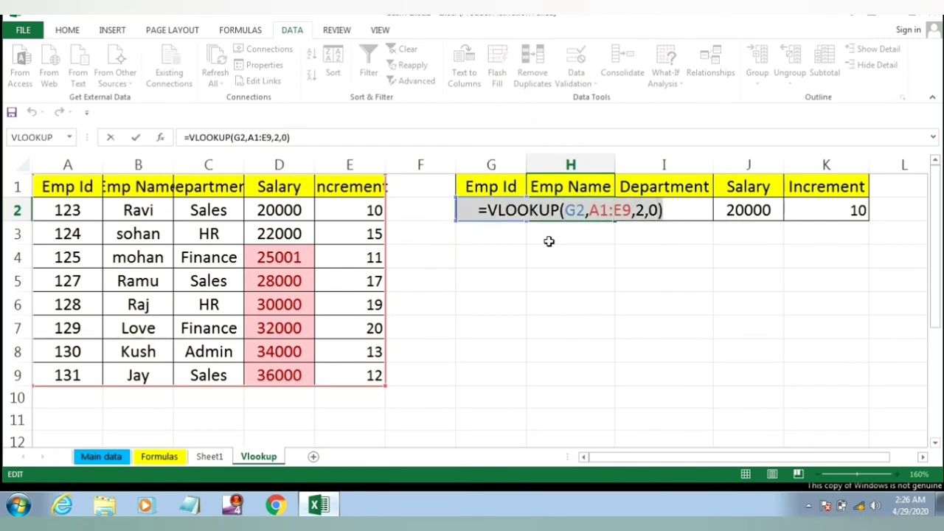
key("End")
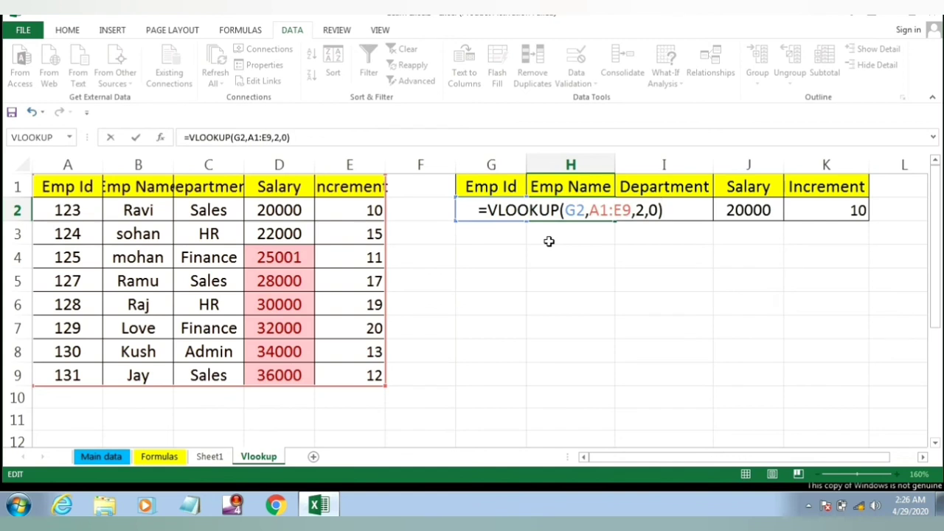
key("shift+Left")
key("shift+Left")
key("shift+Left")
key("shift+Left")
key("shift+Left")
key("shift+Left")
key("shift+Left")
key("shift+Left")
key("shift+Left")
key("shift+Left")
key("shift+Left")
key("shift+Left")
key("shift+Left")
key("shift+Left")
key("shift+Left")
key("shift+Left")
key("shift+Left")
key("shift+Left")
key("shift+Left")
key("shift+Left")
key("ctrl+c")
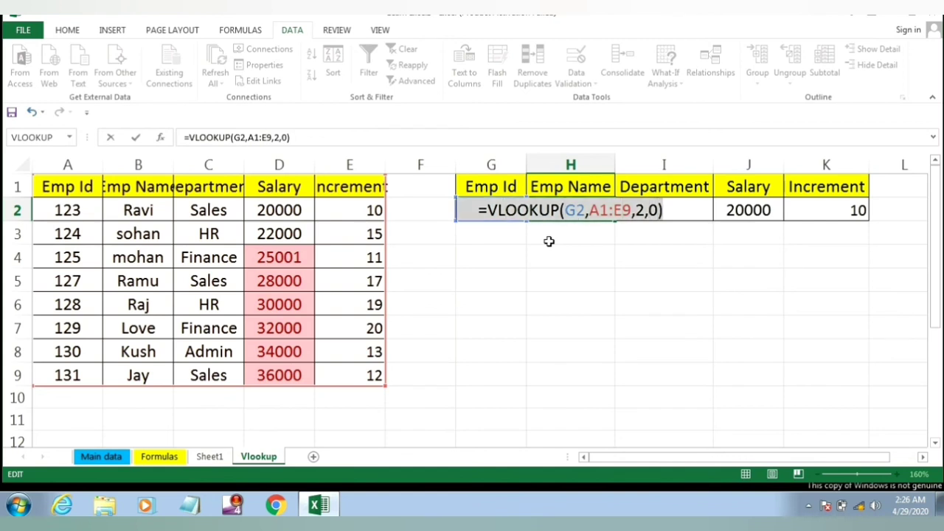
key("Return")
double_click(550, 241)
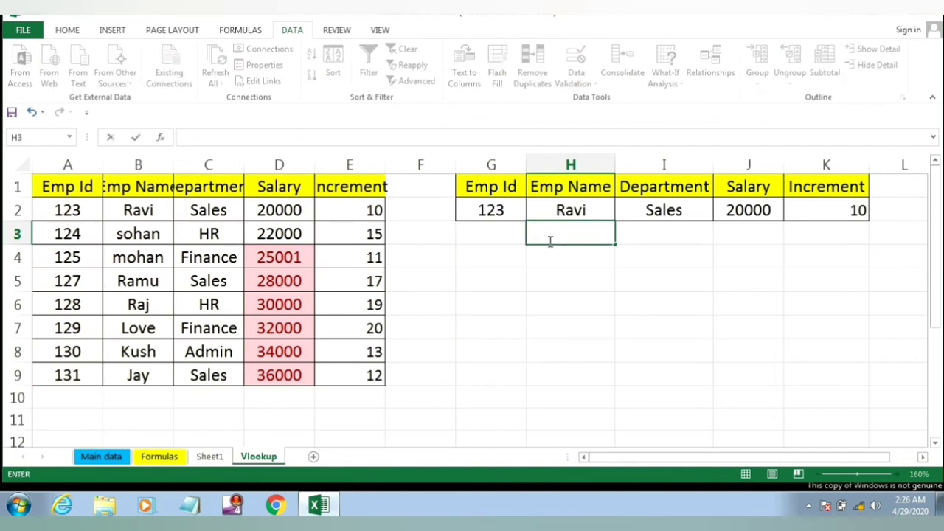
key("ctrl+v")
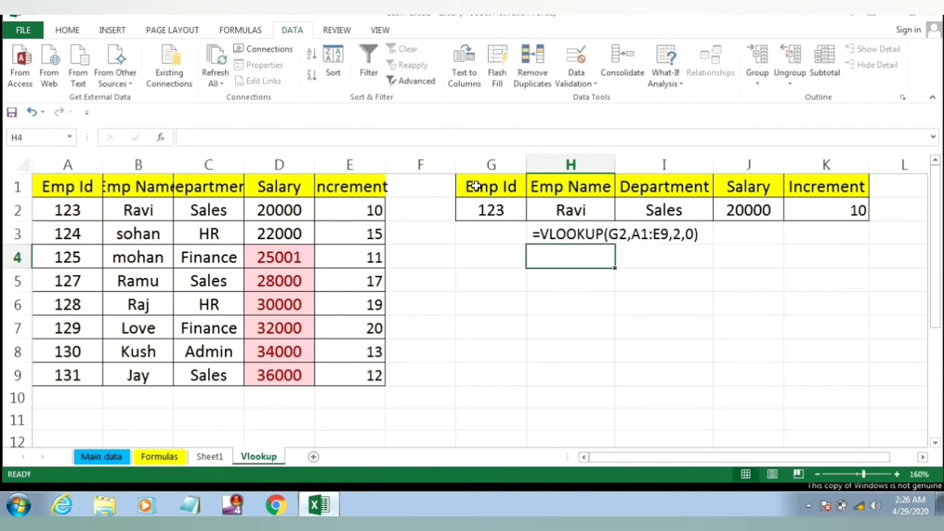
Step: Copy the lookup headers and ID 123 row from G1:K2 to G6, then select the #N/A results in H7:K7
left_click_drag(476, 186, 829, 210)
key("ctrl+c")
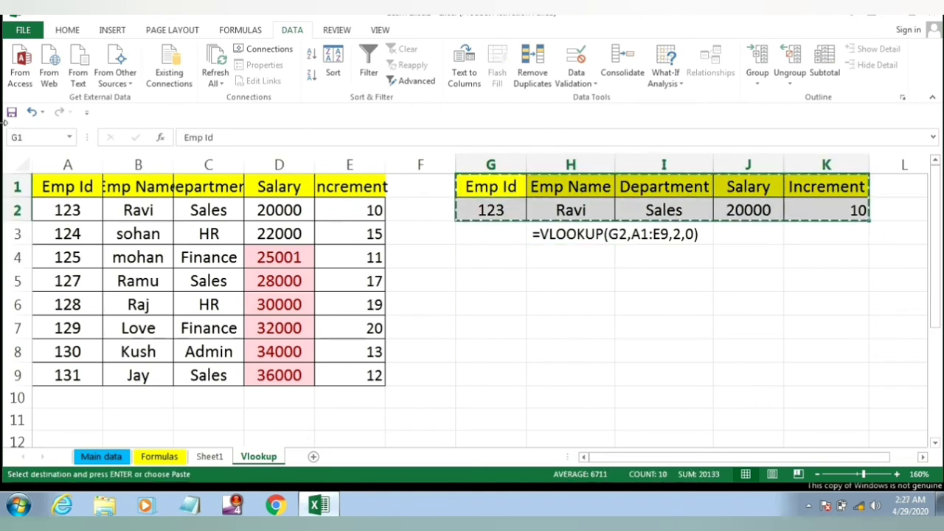
left_click(502, 308)
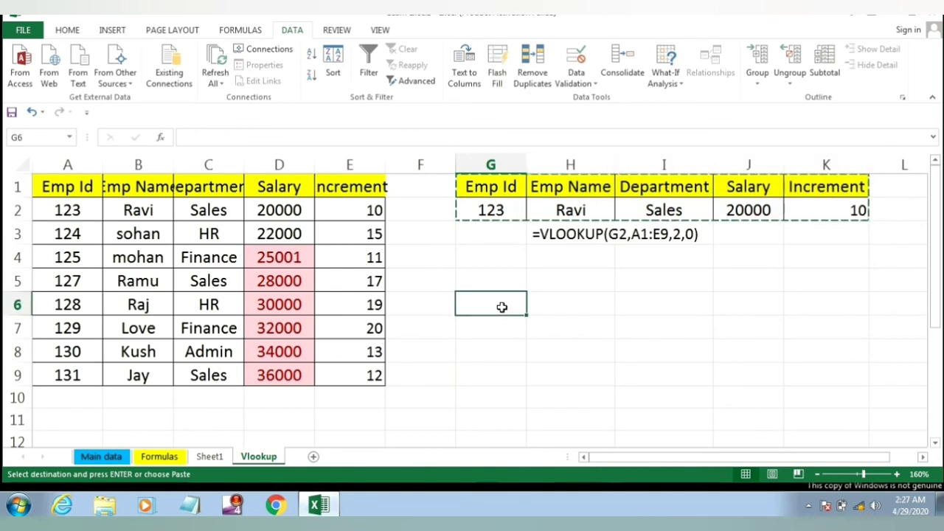
key("ctrl+v")
left_click_drag(537, 330, 798, 328)
Step: Clear the copied row 7 contents and move the formula note from H3 to H4
key("Delete")
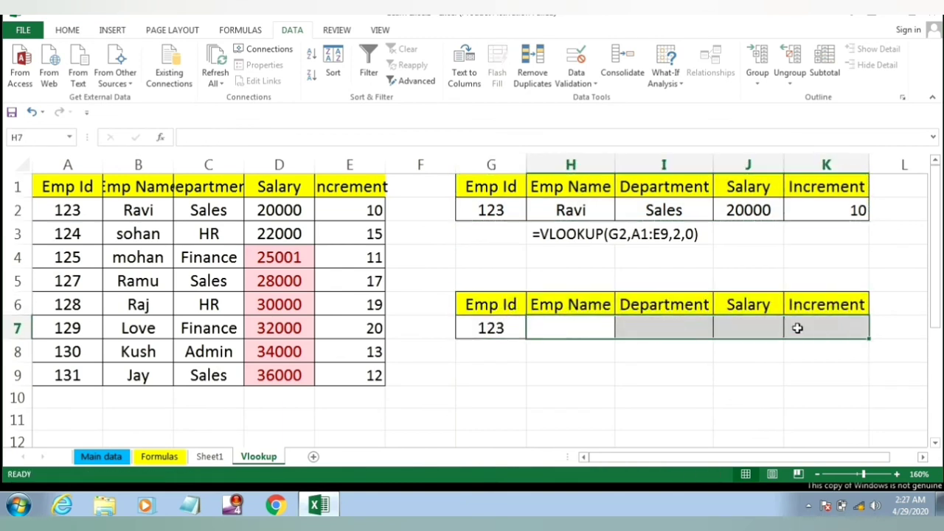
left_click(502, 332)
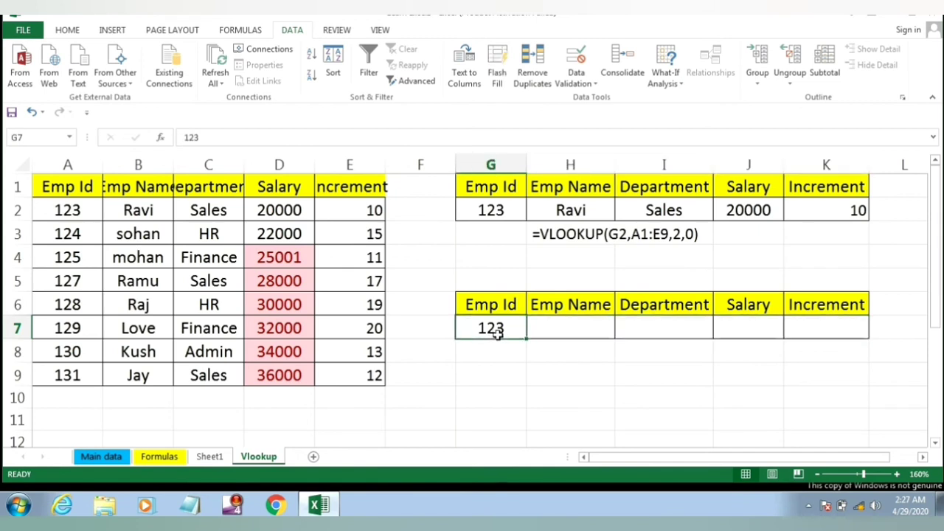
key("Delete")
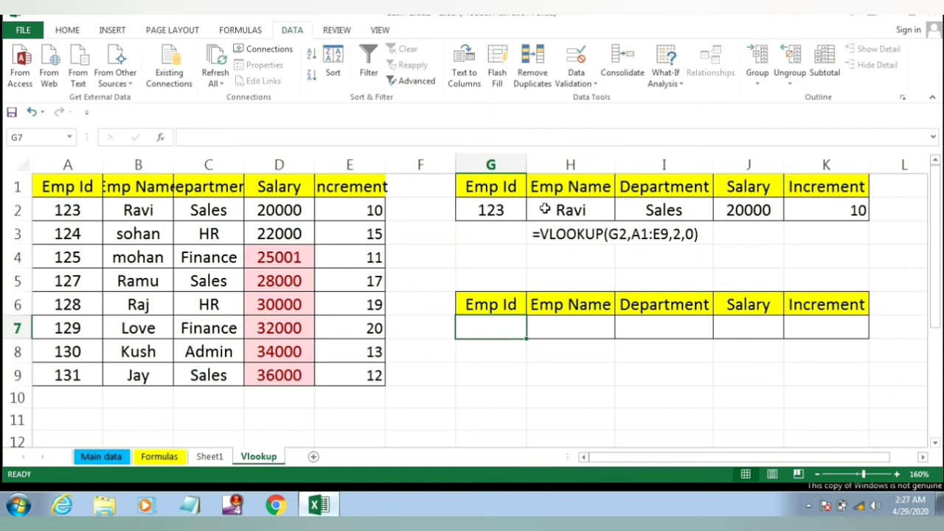
left_click(547, 235)
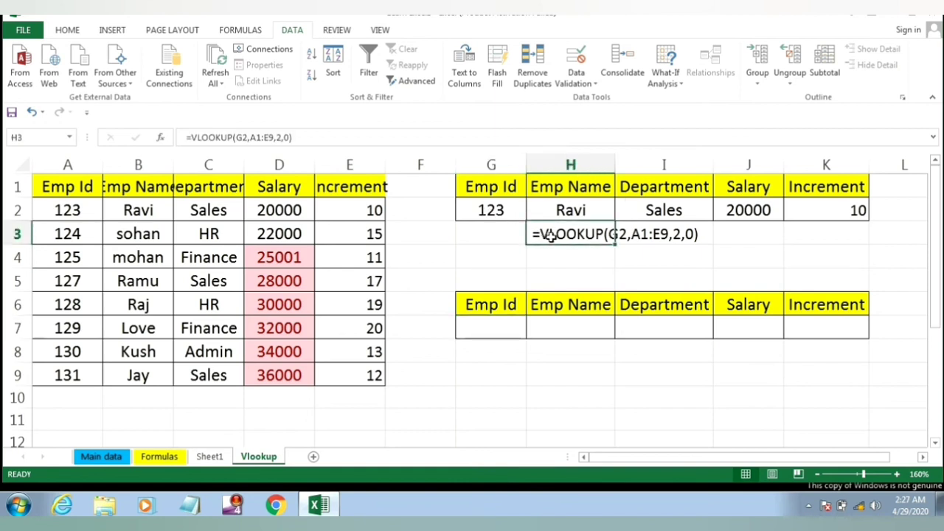
key("ctrl+x")
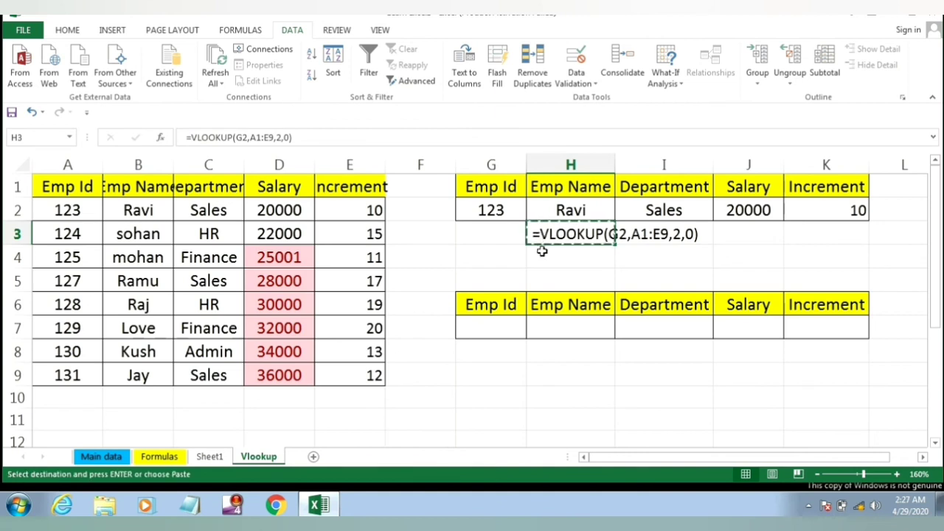
left_click(542, 257)
key("ctrl+v")
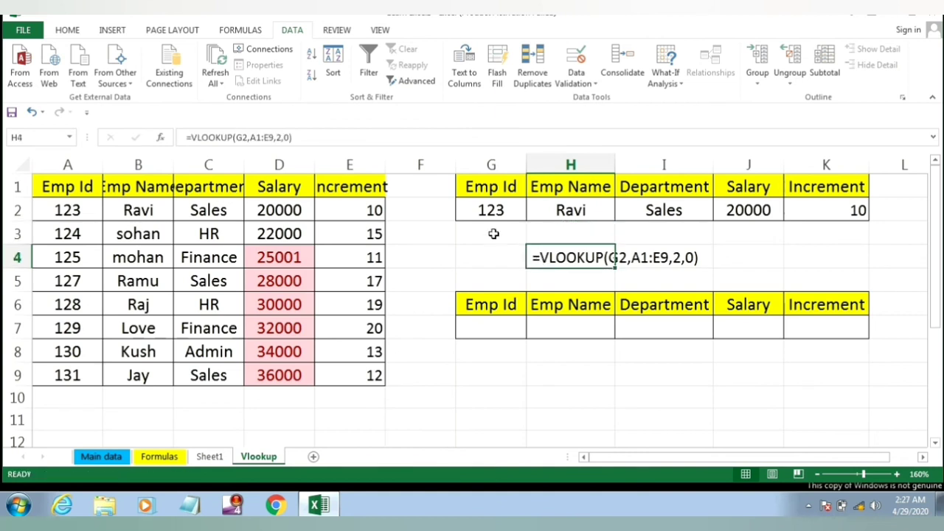
Step: Copy employee ID 127 from A5 into G3
left_click(76, 280)
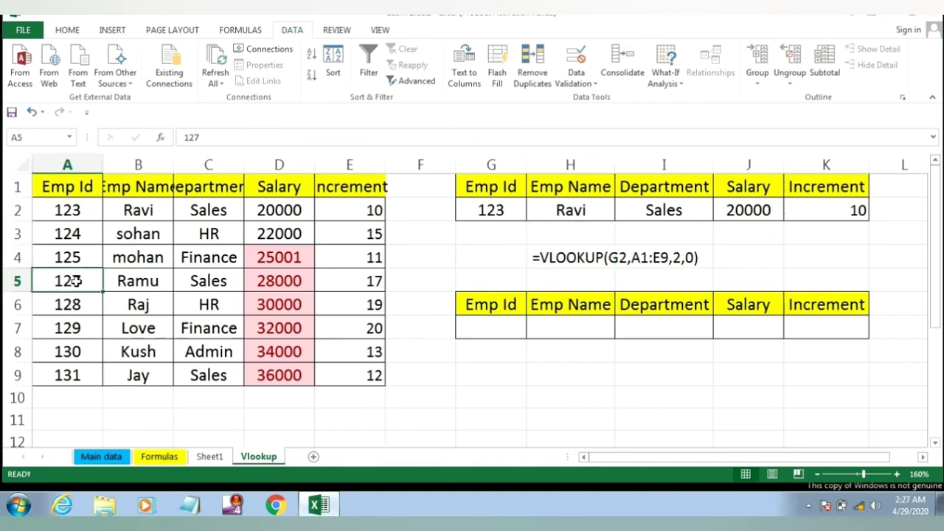
key("ctrl+c")
left_click(489, 234)
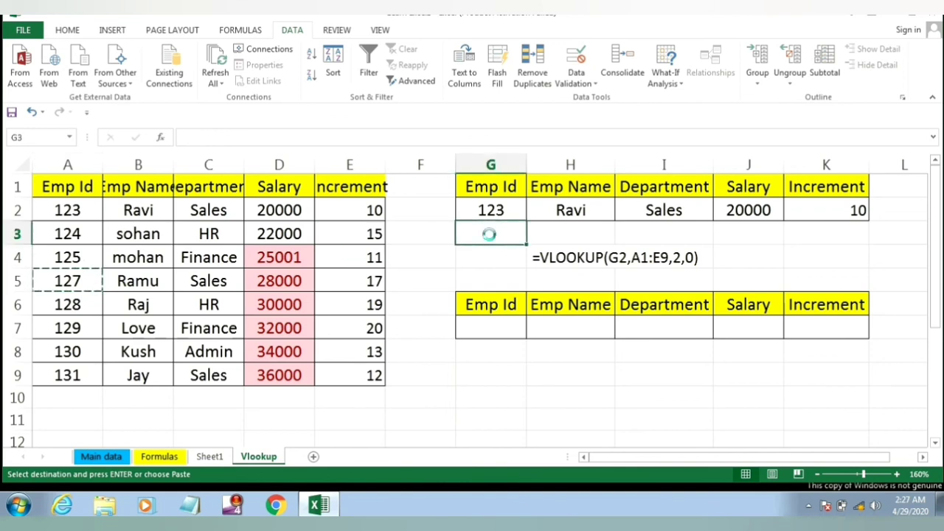
key("ctrl+v")
Step: Fill the H2:K2 lookup formulas down into row 3, returning Ramu, Sales, 28000 and 17
left_click(562, 212)
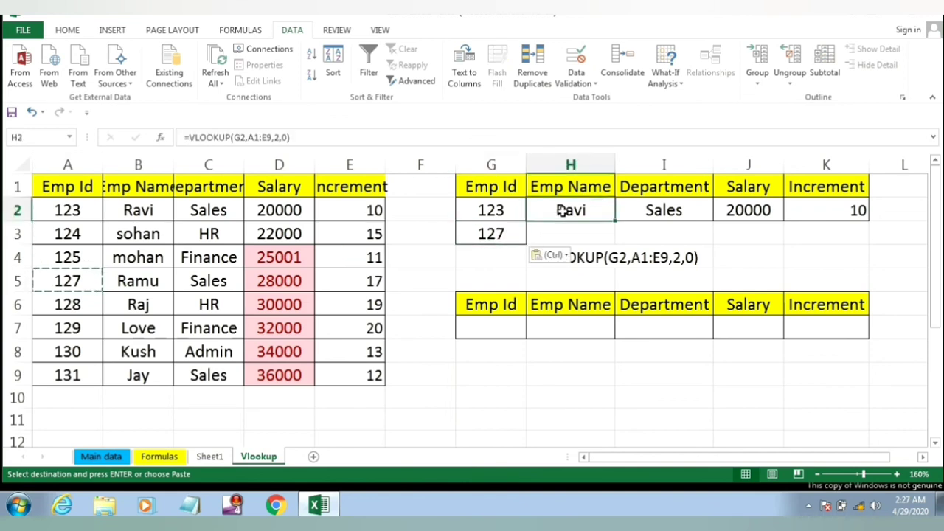
key("ctrl+Right")
key("Left")
key("Left")
key("Left")
key("shift+Right")
key("shift+Right")
key("shift+Right")
key("shift+Down")
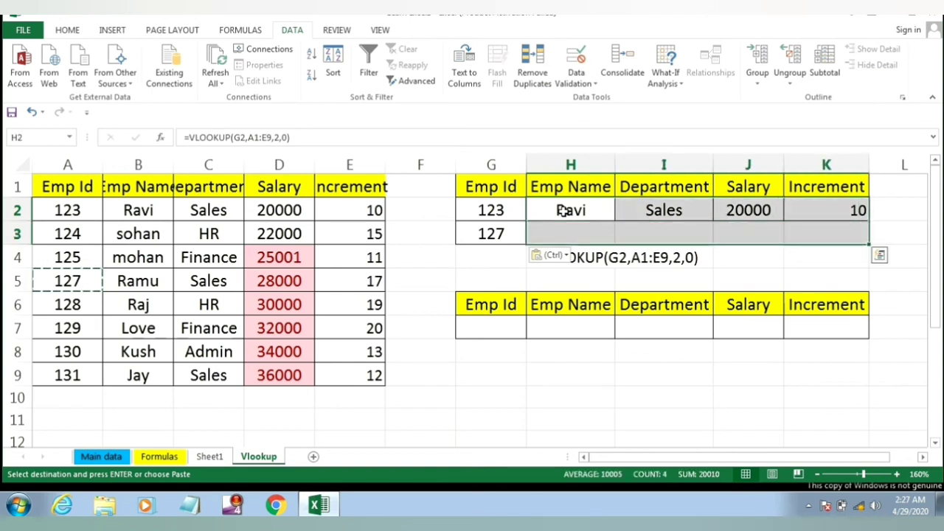
key("ctrl+d")
key("Down")
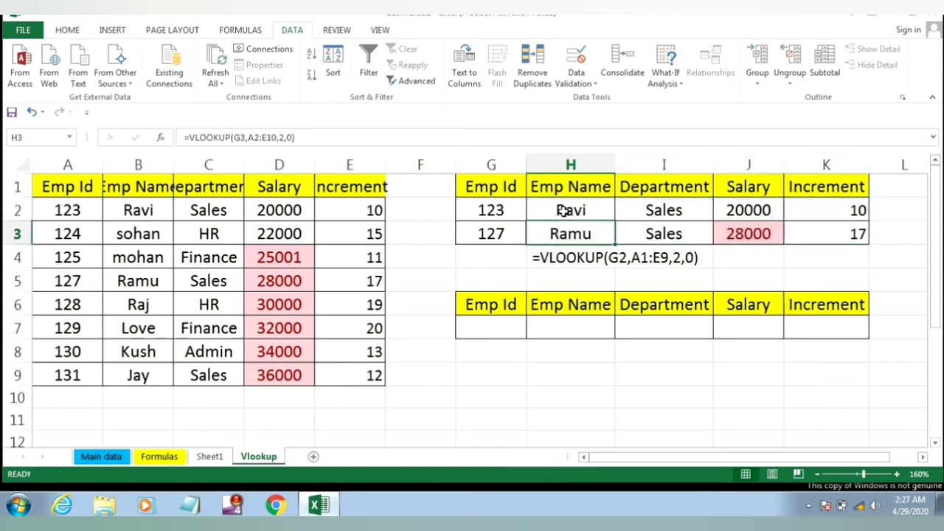
key("Right")
key("Right")
key("Right")
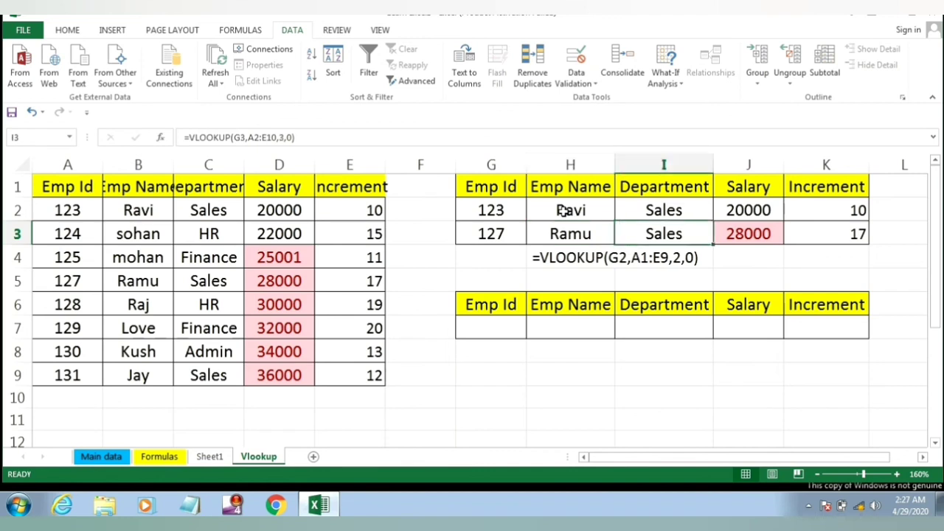
key("Left")
key("Left")
key("Left")
key("Up")
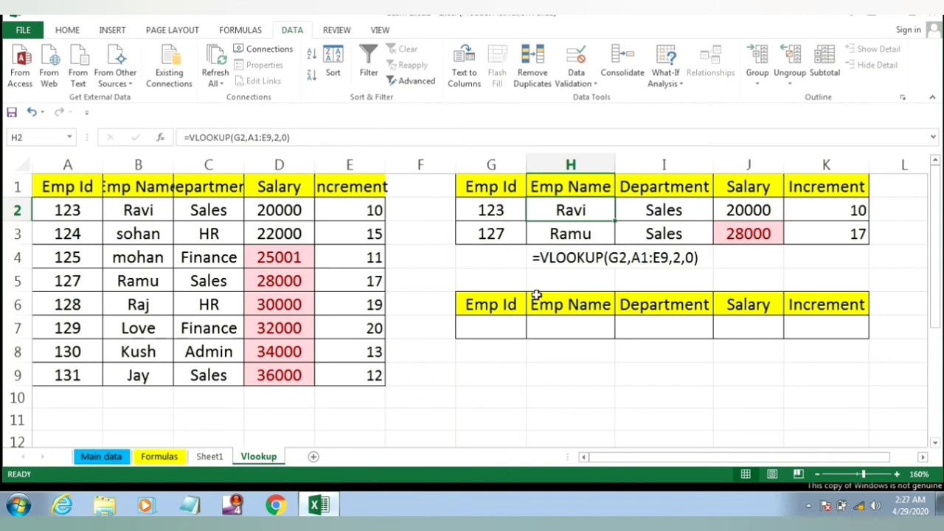
Step: Enter =HLOOKUP(G6,A1:E9,2,0) in G7
left_click(490, 323)
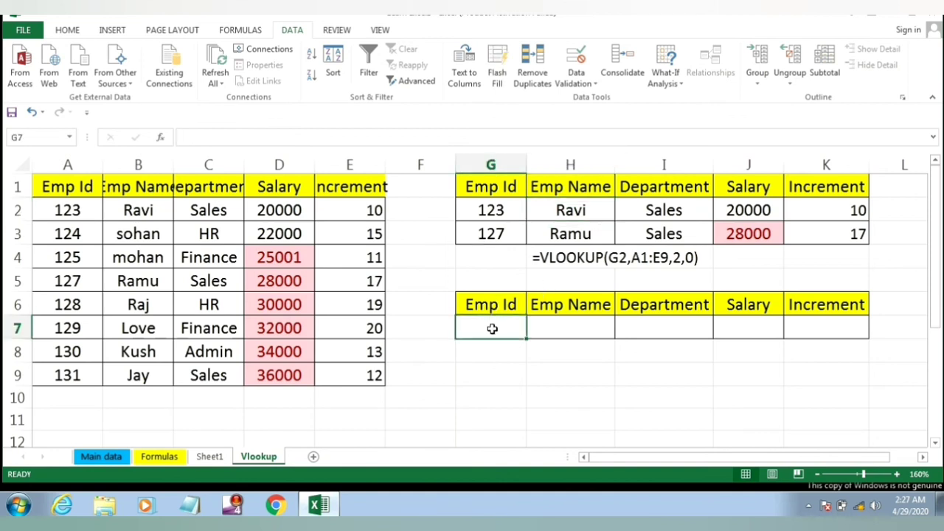
type("=")
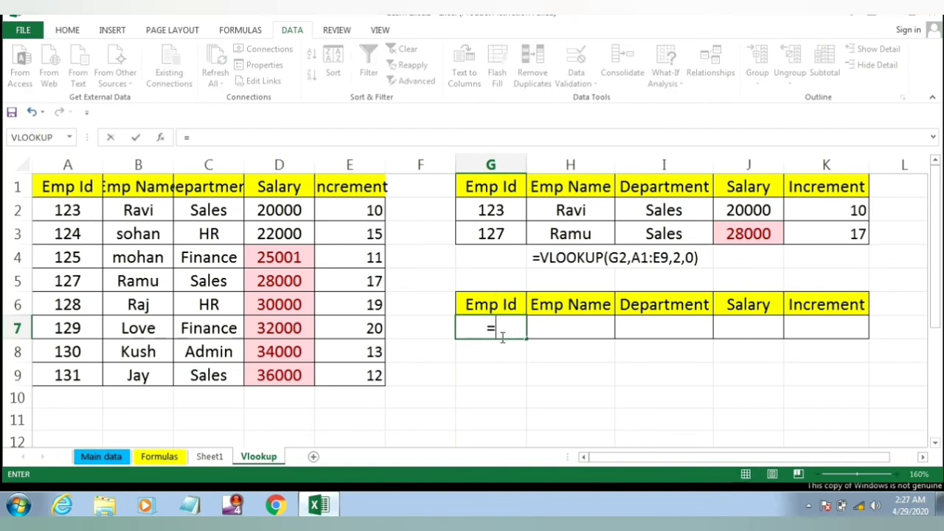
type("h")
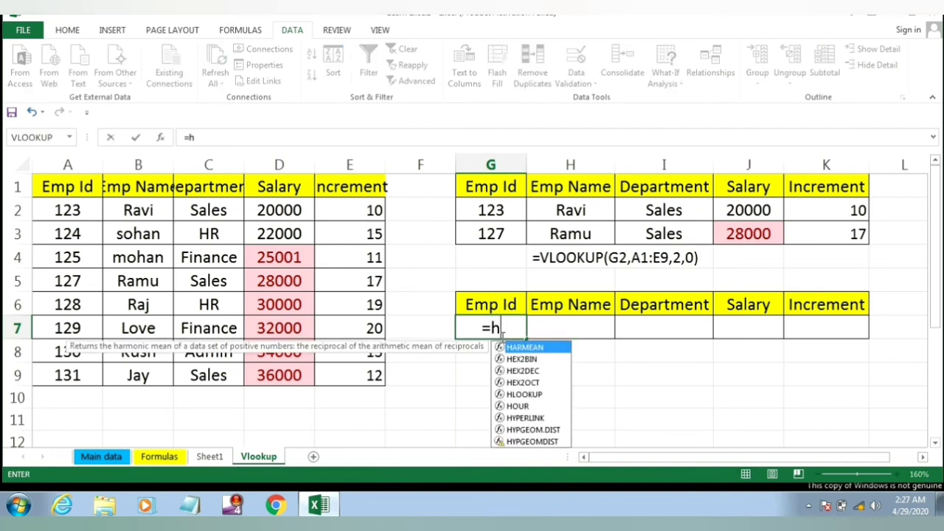
type("l")
double_click(521, 347)
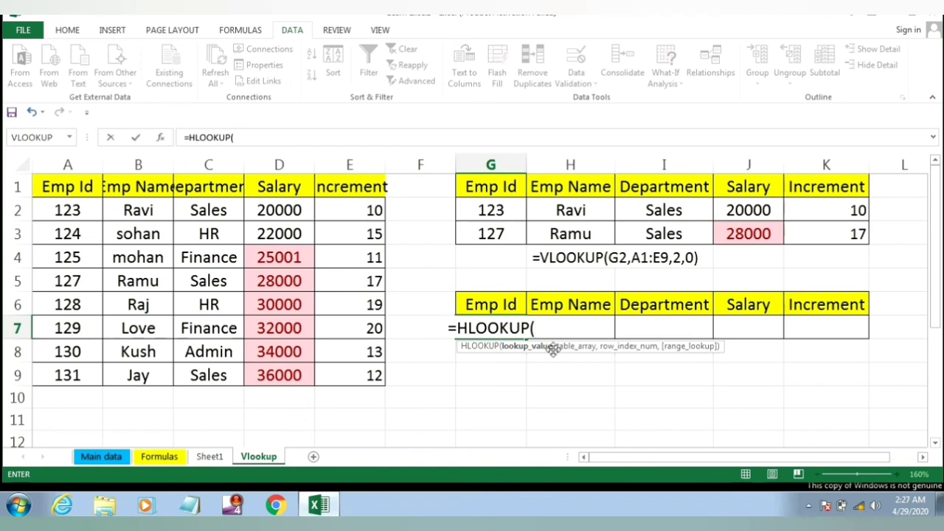
left_click(491, 304)
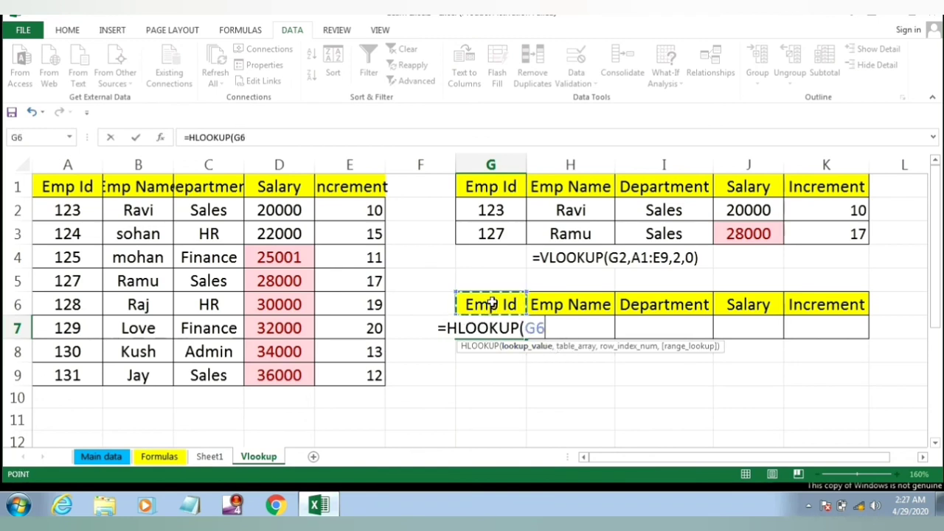
type(",")
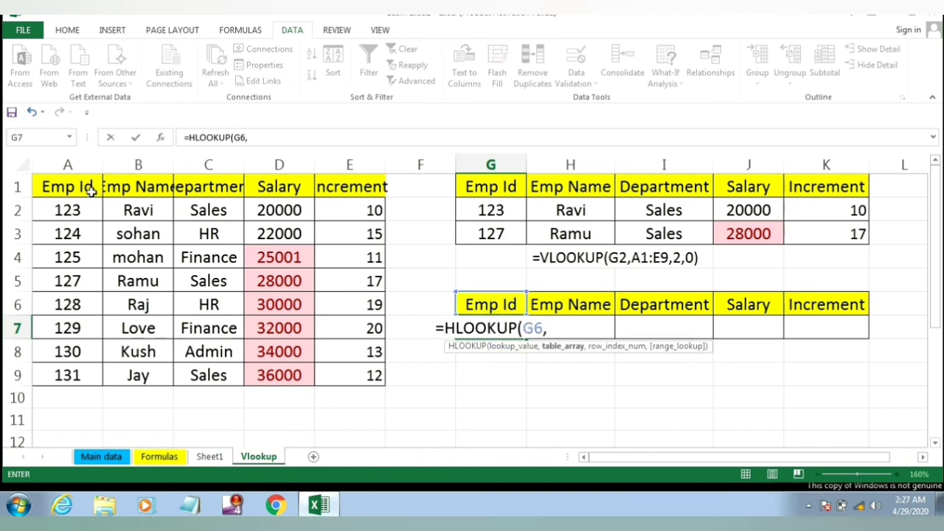
left_click_drag(82, 189, 346, 377)
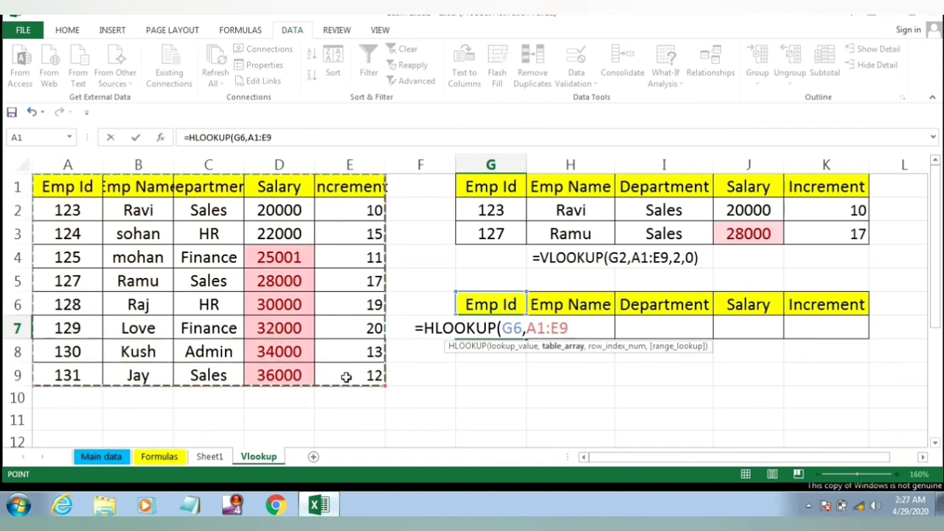
type(",")
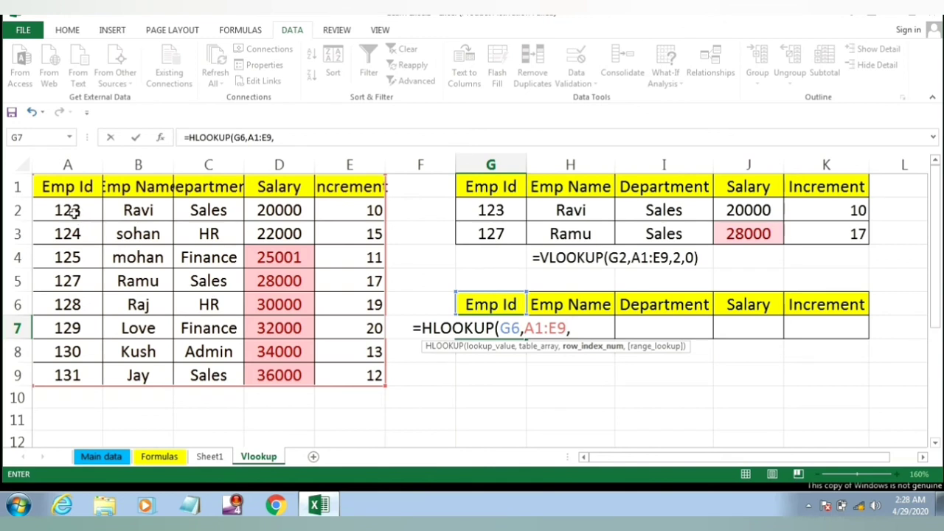
type("2,0)")
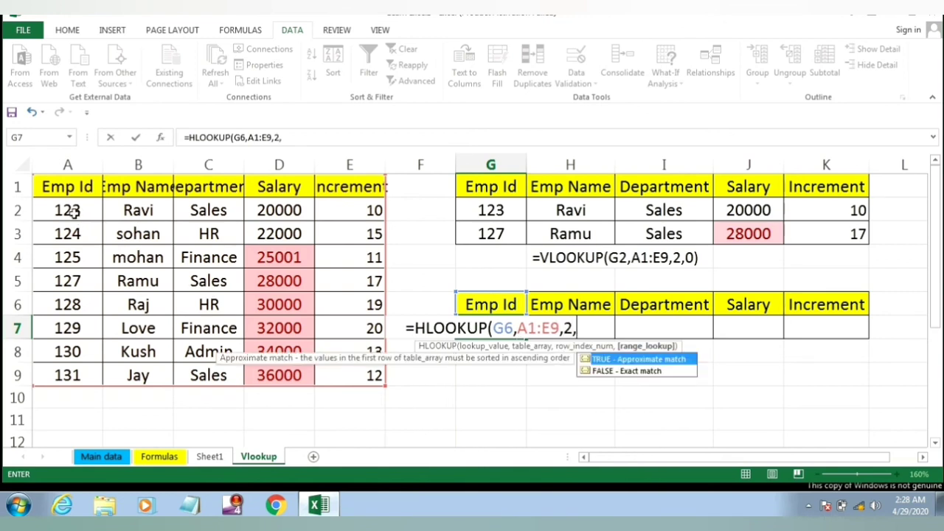
key("Return")
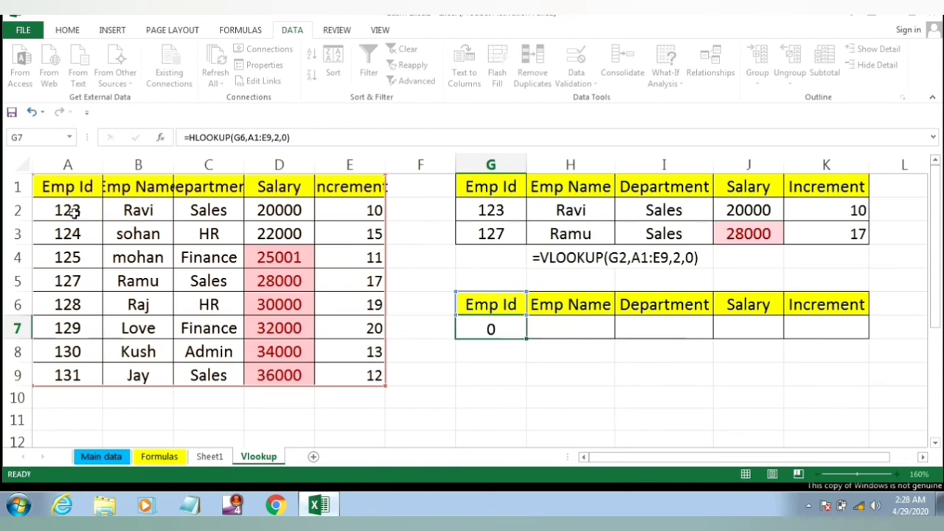
Step: Fill G7's HLOOKUP formula right across G7:K7 to return Ravi, Sales, 20000 and 10
key("Up")
key("shift+Right")
key("shift+Right")
key("shift+Right")
key("shift+Right")
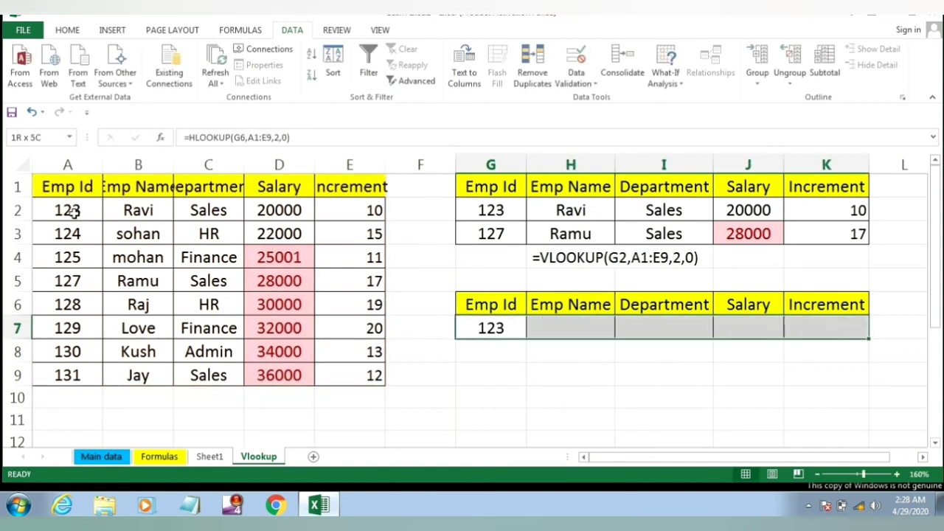
key("ctrl+r")
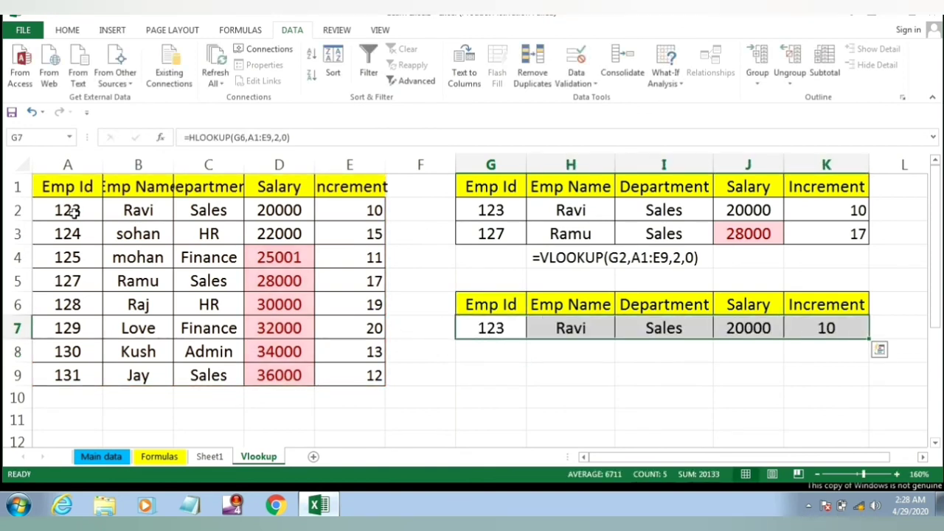
key("Right")
key("Left")
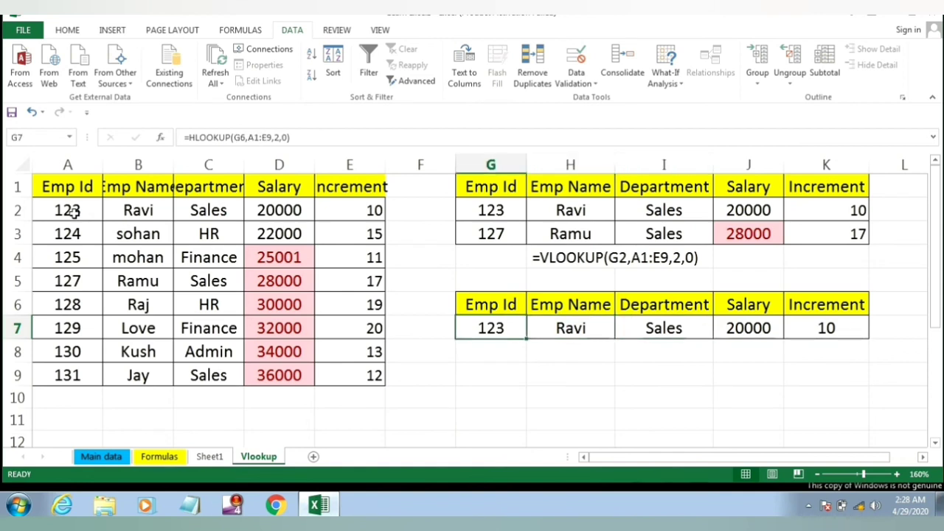
key("shift+Right")
key("shift+Right")
key("shift+Right")
key("shift+Right")
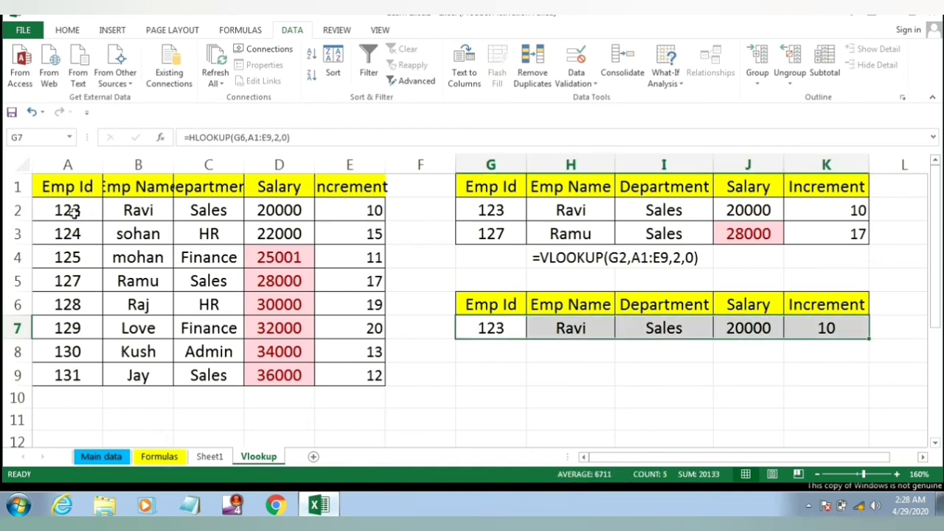
key("Right")
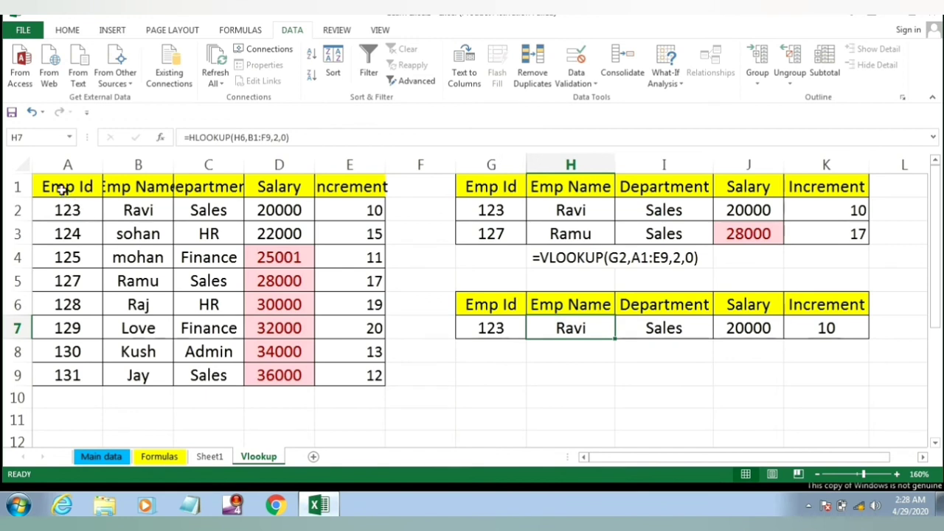
Step: Copy H7's formula text =HLOOKUP(H6,B1:F9,2,0) and paste it into H8
left_click(475, 328)
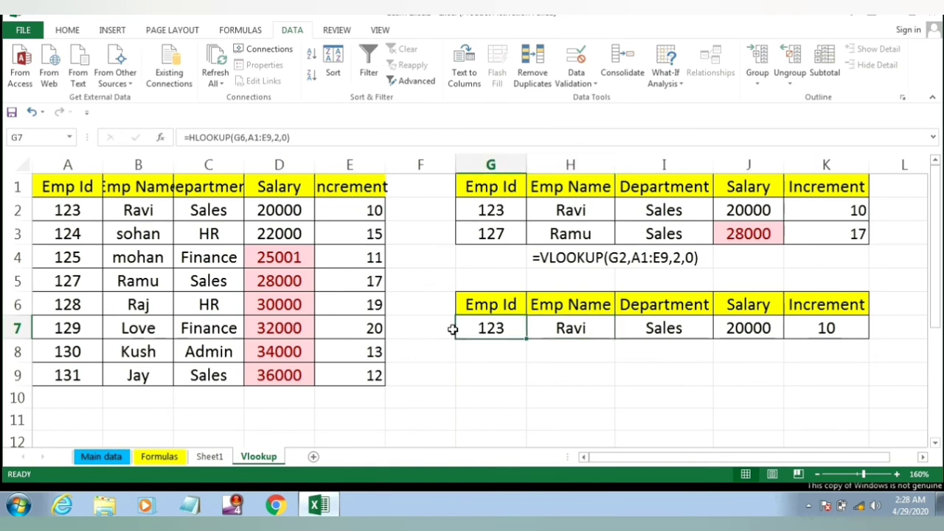
left_click(550, 317)
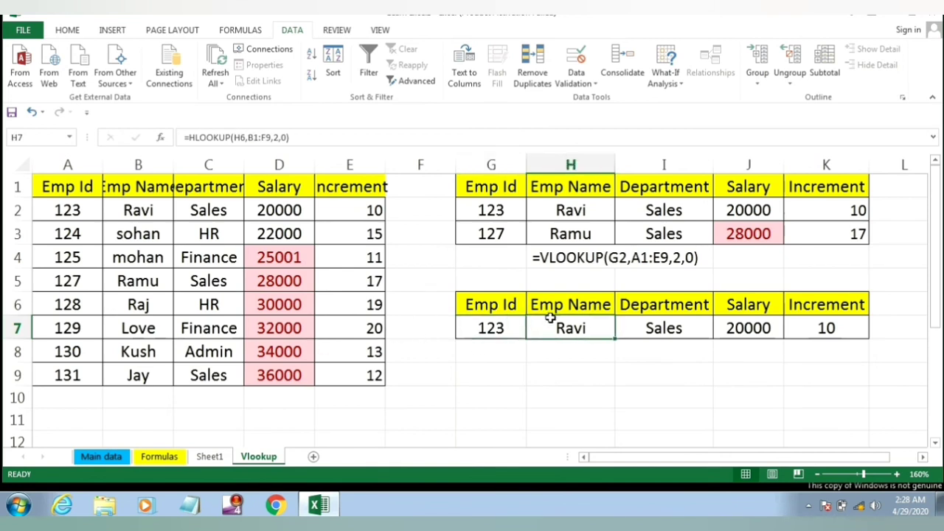
double_click(550, 318)
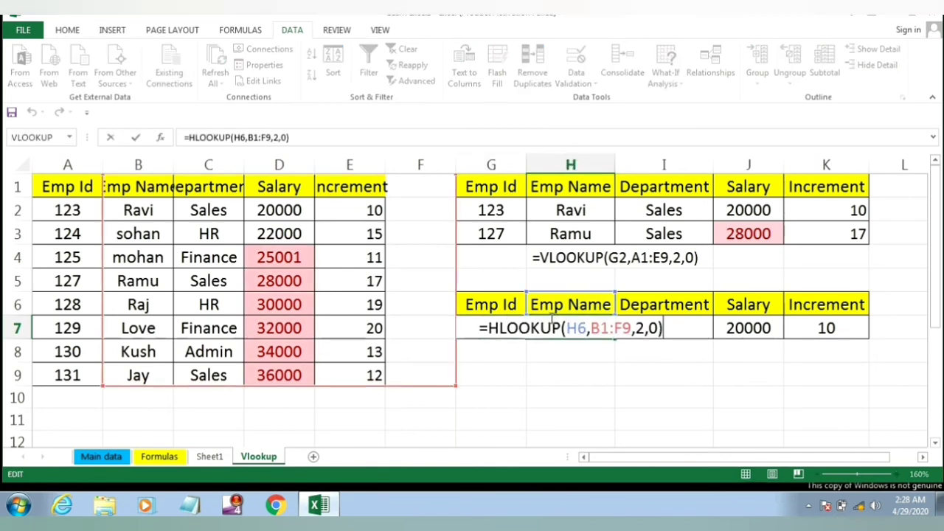
key("shift+Home")
key("ctrl+c")
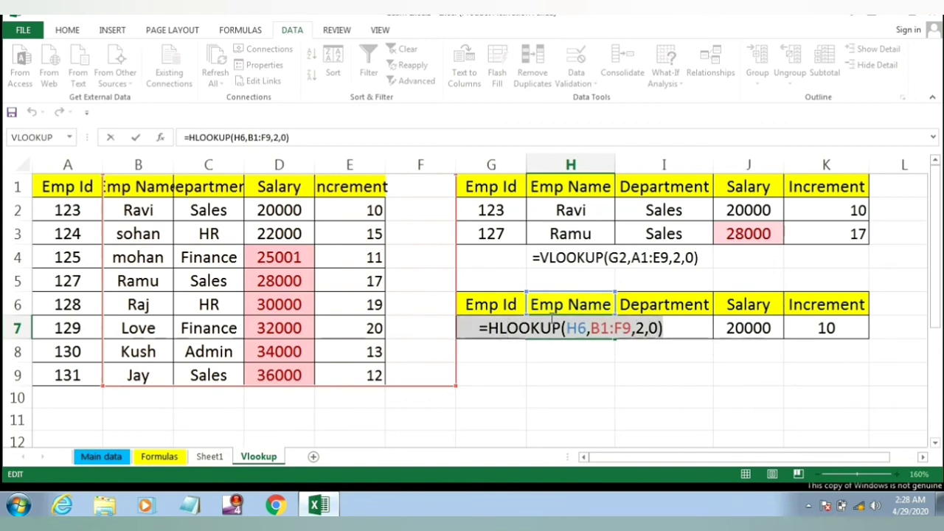
key("Return")
key("ctrl+v")
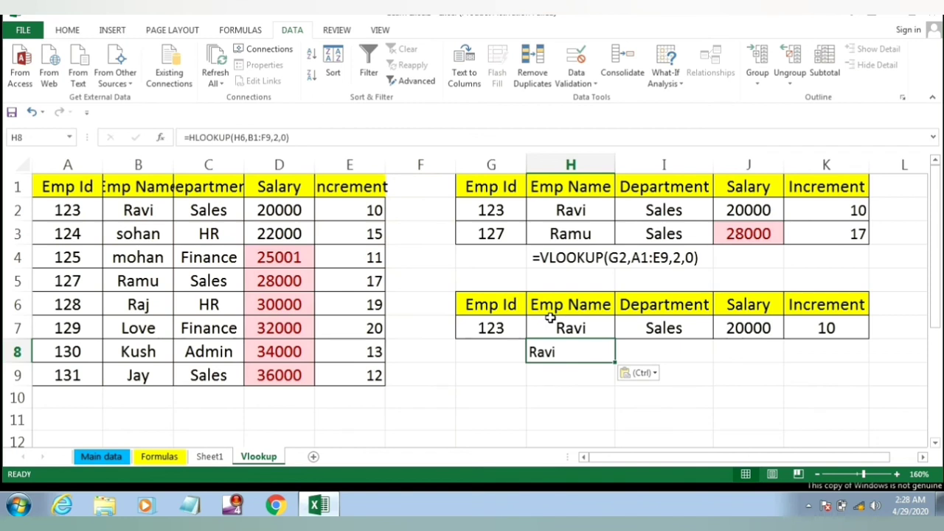
Step: Add a leading space to H8's formula so it displays as text
key("Down")
key("Up")
key("F2")
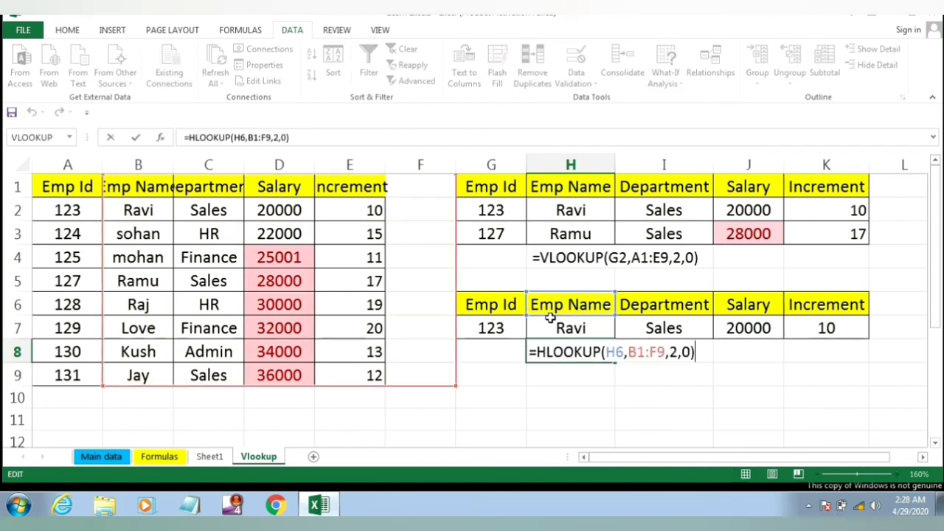
key("Left")
key("Left")
key("Left")
key("Left")
key("Left")
key("Left")
key("Left")
key("Left")
key("Left")
key("Left")
key("Left")
key("Left")
key("Left")
key("Left")
key("Left")
key("Left")
key("Left")
key("Left")
key("Left")
key("Left")
key("Return")
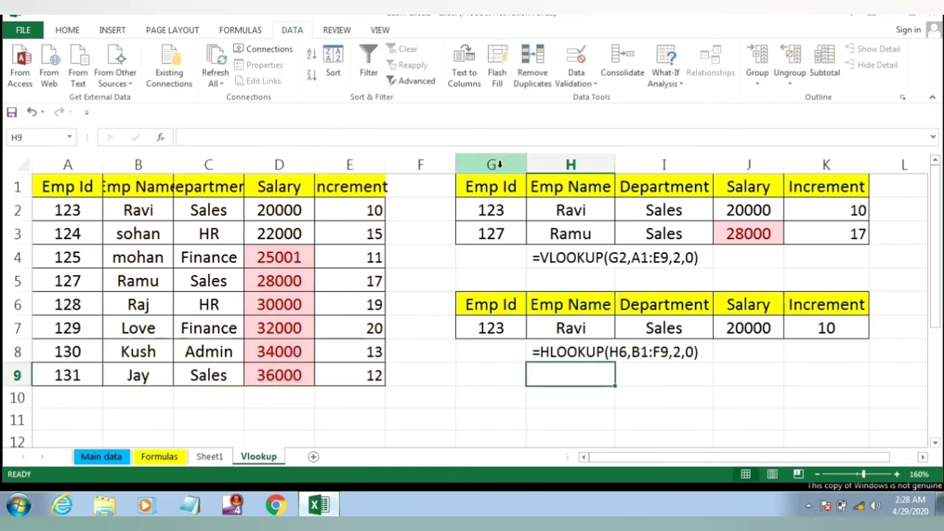
Step: Insert a new blank column F and narrow column G into a thin spacer
left_click(413, 162)
key("ctrl+shift+plus")
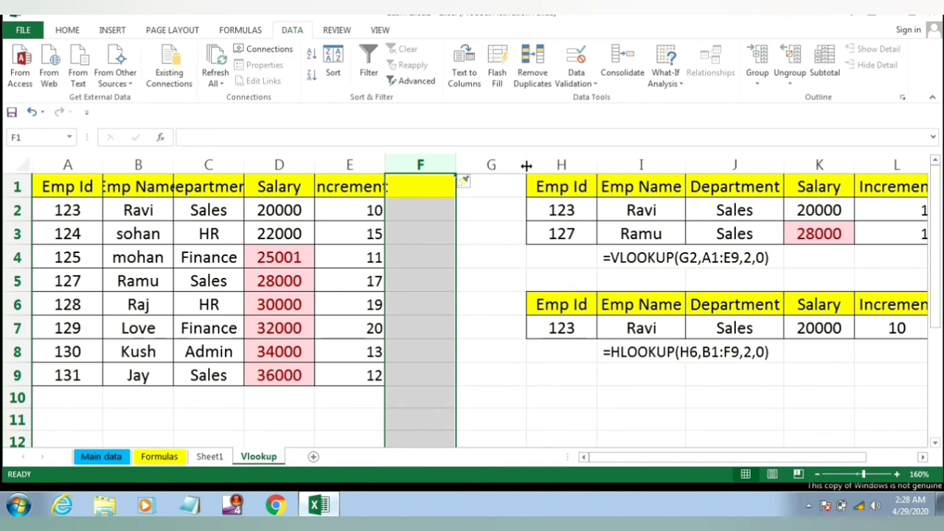
left_click_drag(527, 164, 479, 165)
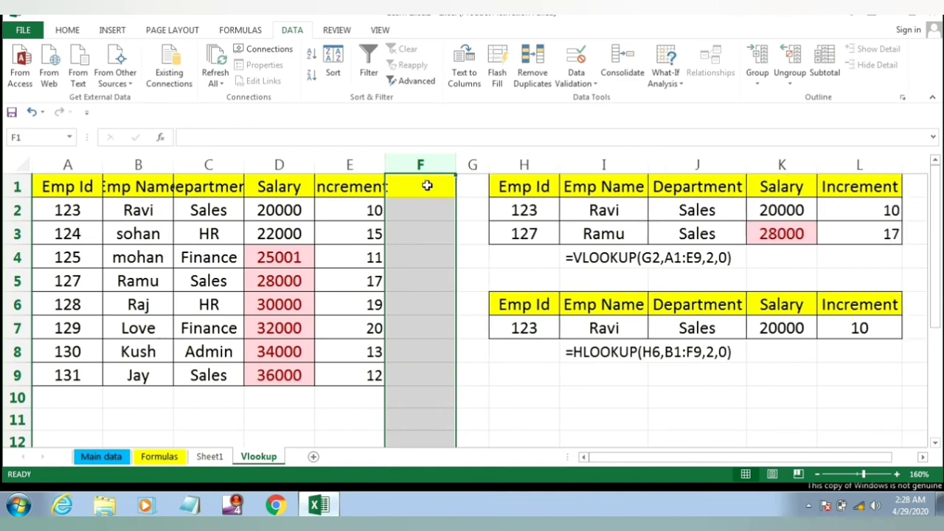
Step: Head column F with 'If' and start an IF formula in F2
left_click(427, 186)
type("If")
key("Return")
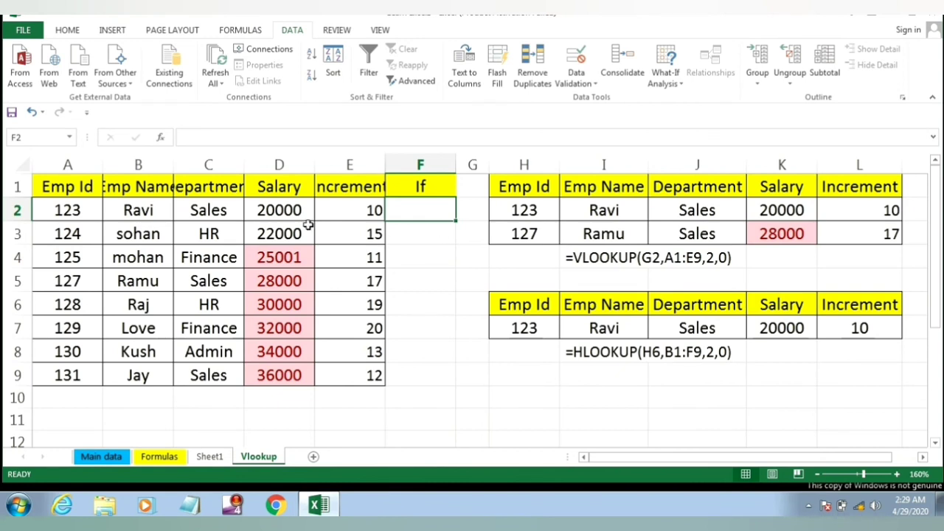
type("=if")
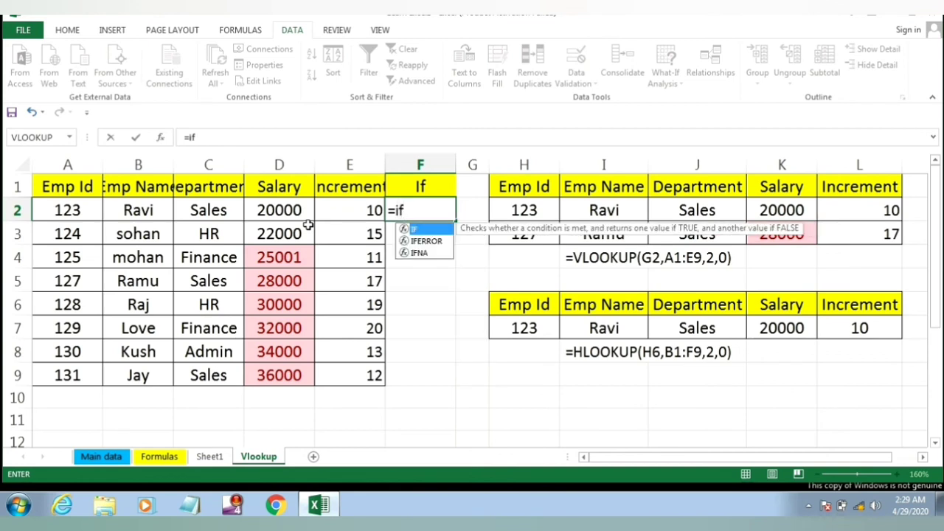
key("Tab")
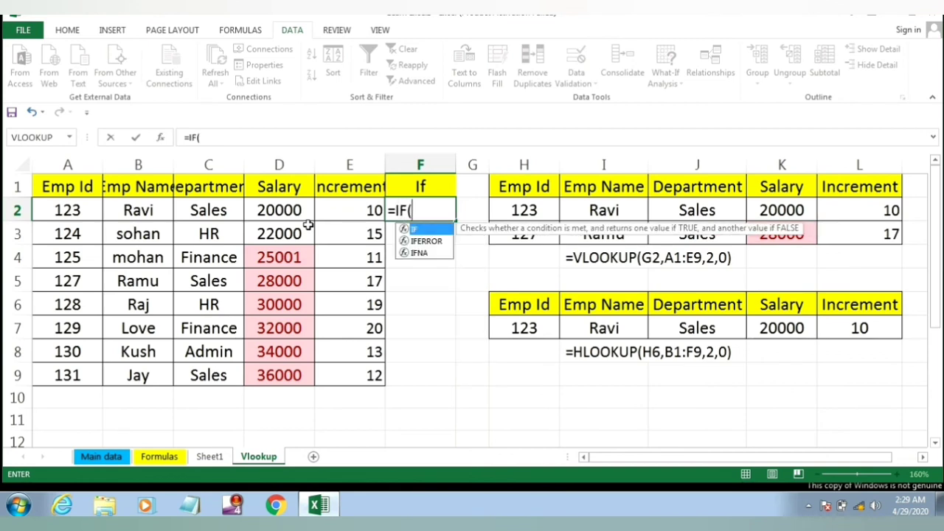
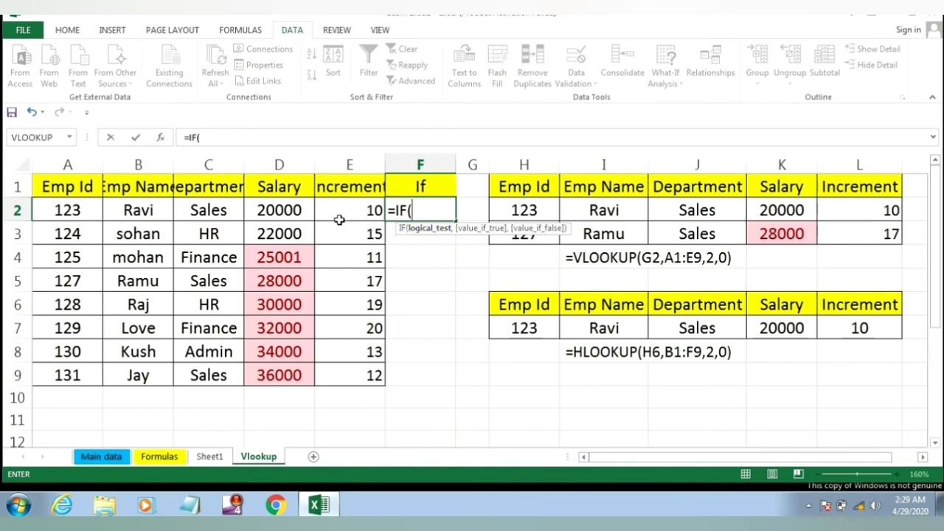
Step: Complete the F2 formula as =IF(D2>25000,1,0), using D2 as the salary test
left_click(284, 210)
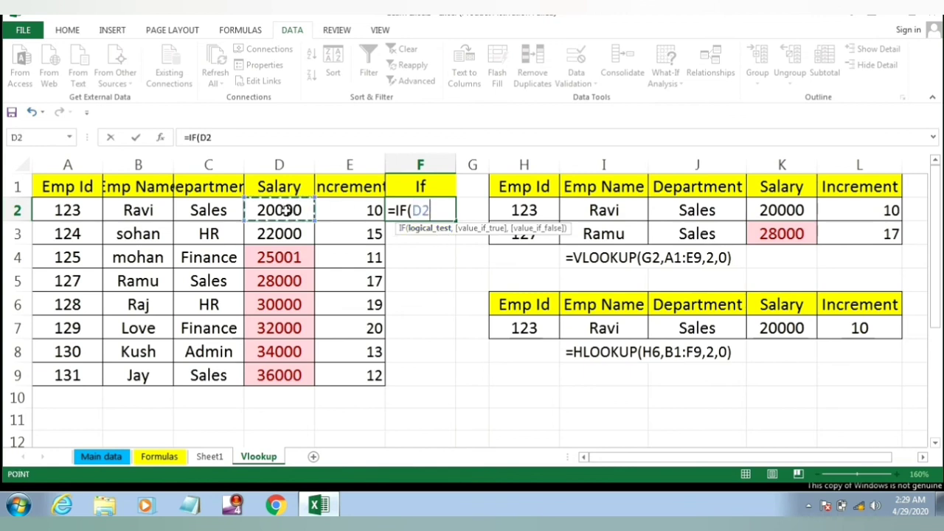
type(">")
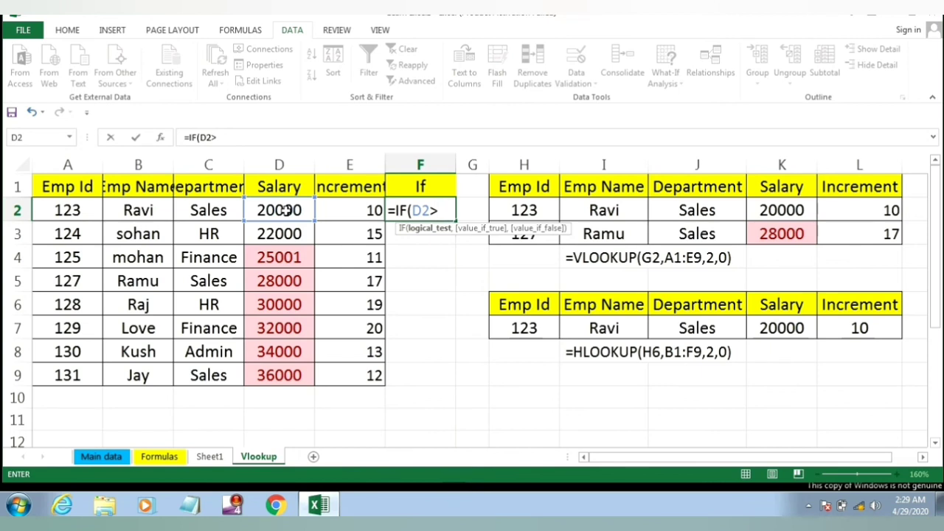
type("25000")
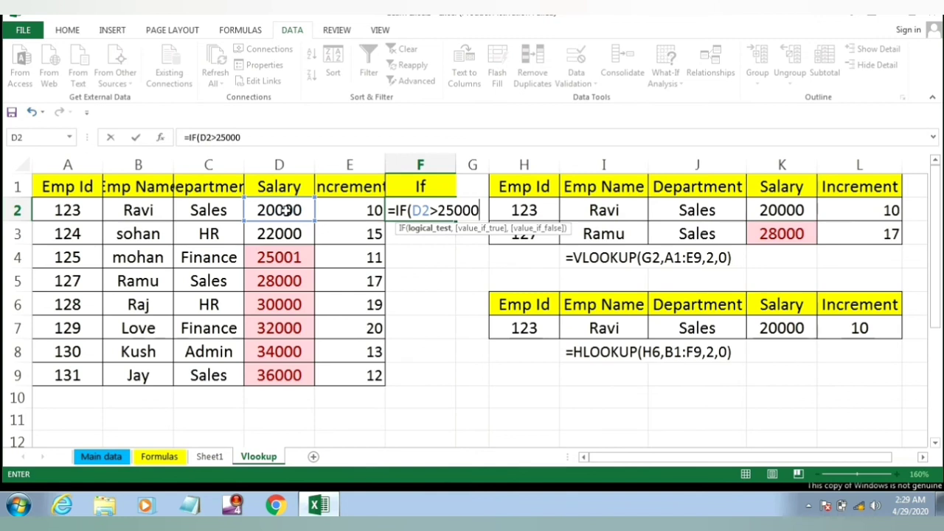
type(",")
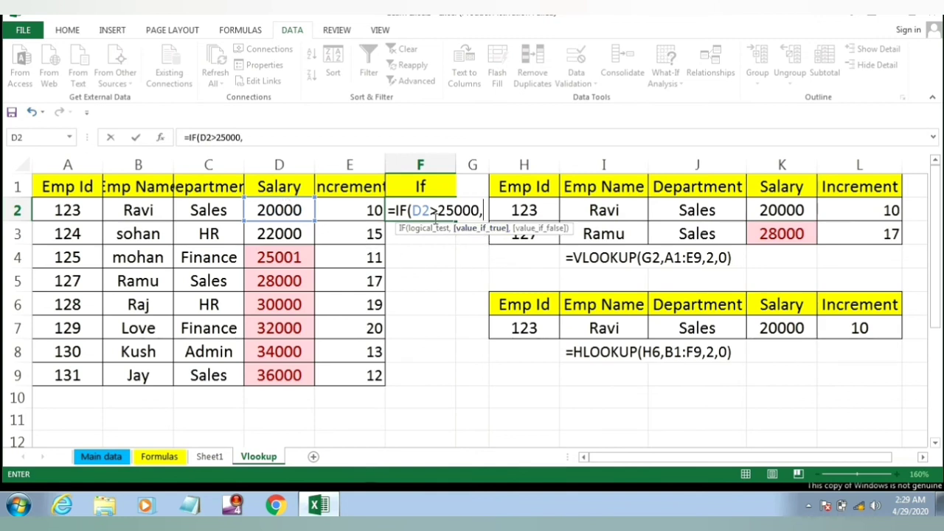
type("1")
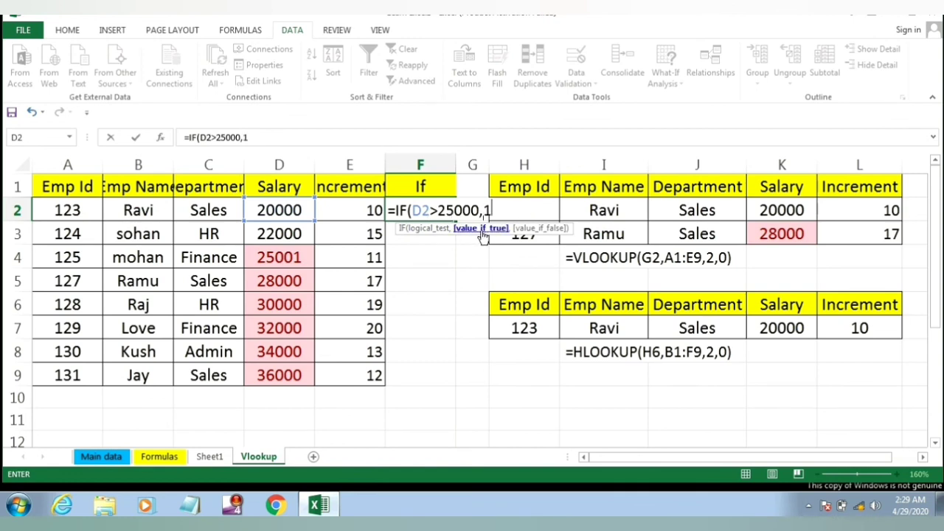
type(",")
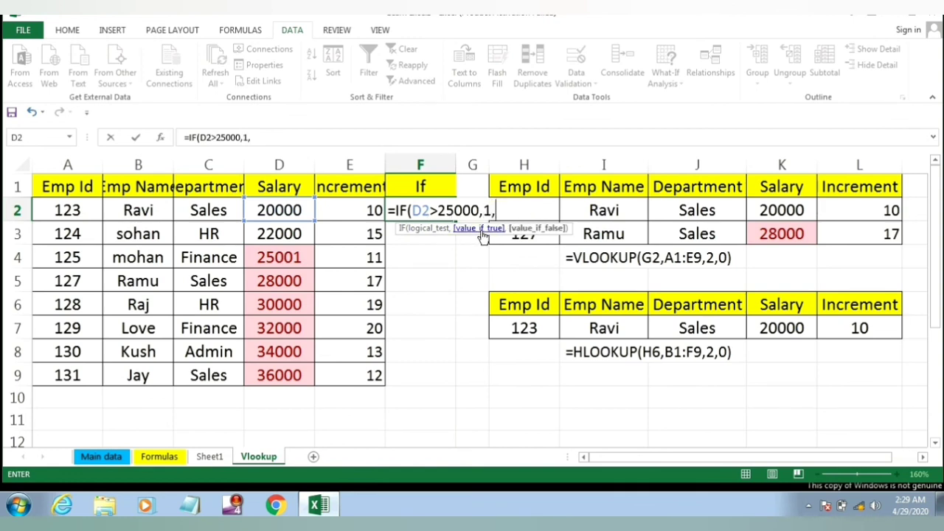
type("0)")
Step: Try to commit the IF formula in F2, then cancel it after Excel rejects it
key("Return")
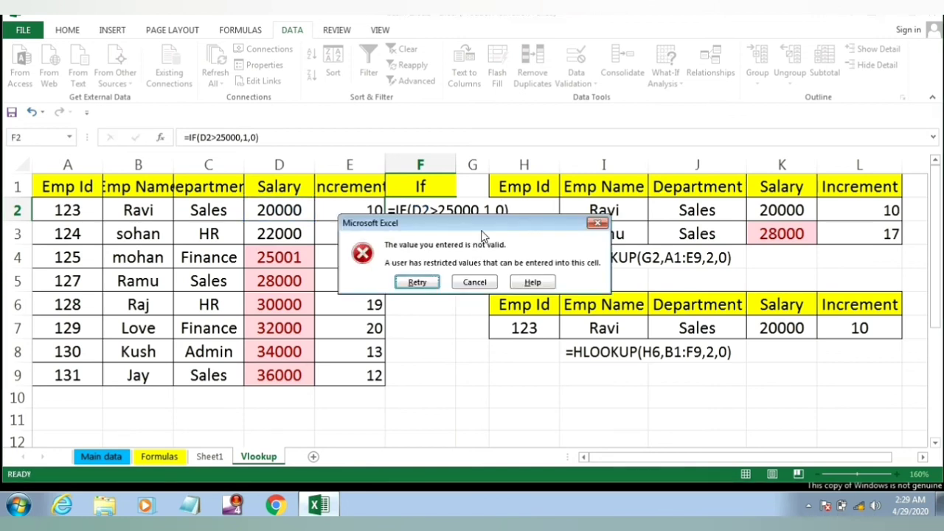
key("Return")
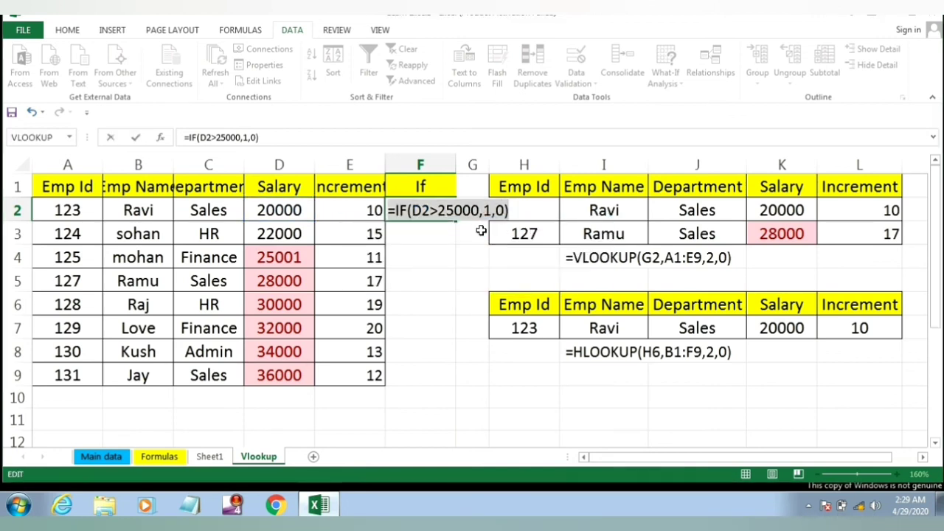
type("=")
left_click(472, 273)
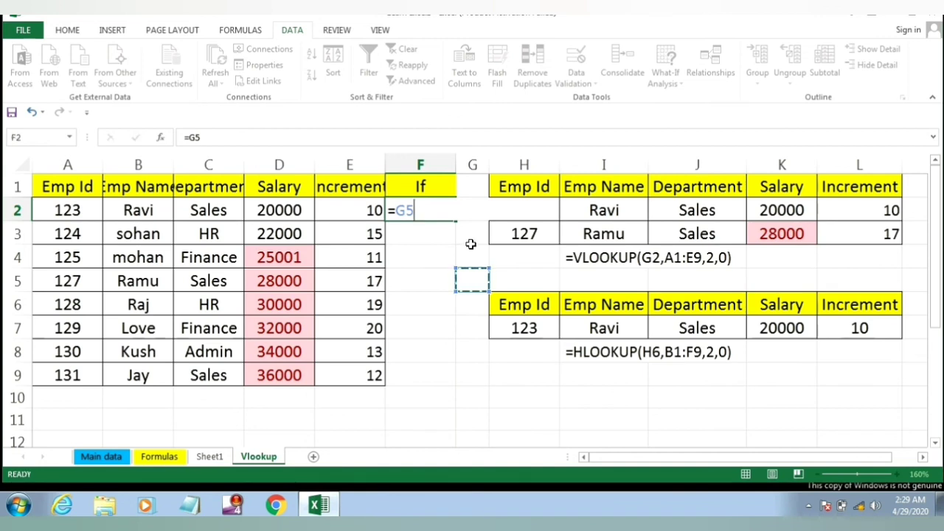
key("Escape")
Step: Select F2:F9, look at the Data Validation options without choosing, and return to F2
left_click(472, 250)
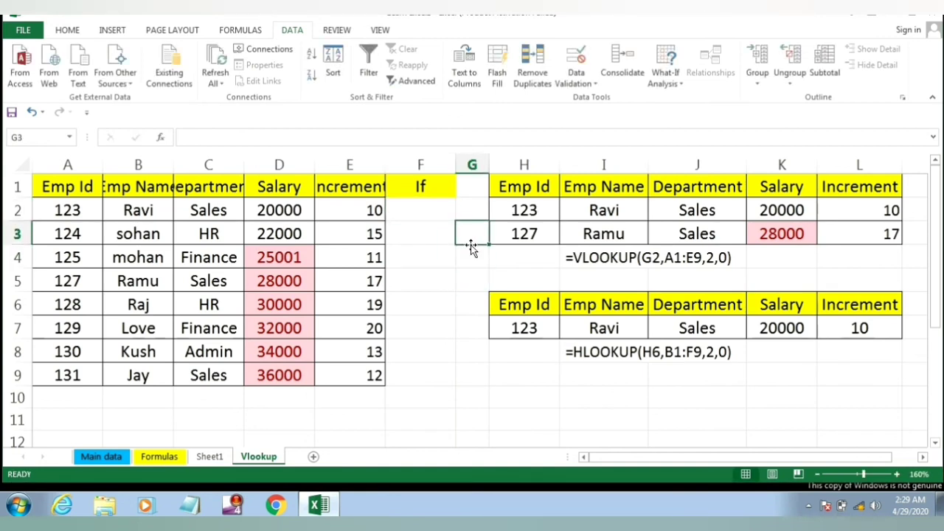
key("Up")
key("Up")
key("Left")
key("shift+Down")
key("shift+Down")
key("shift+Down")
key("shift+Down")
key("shift+Down")
key("shift+Down")
key("shift+Down")
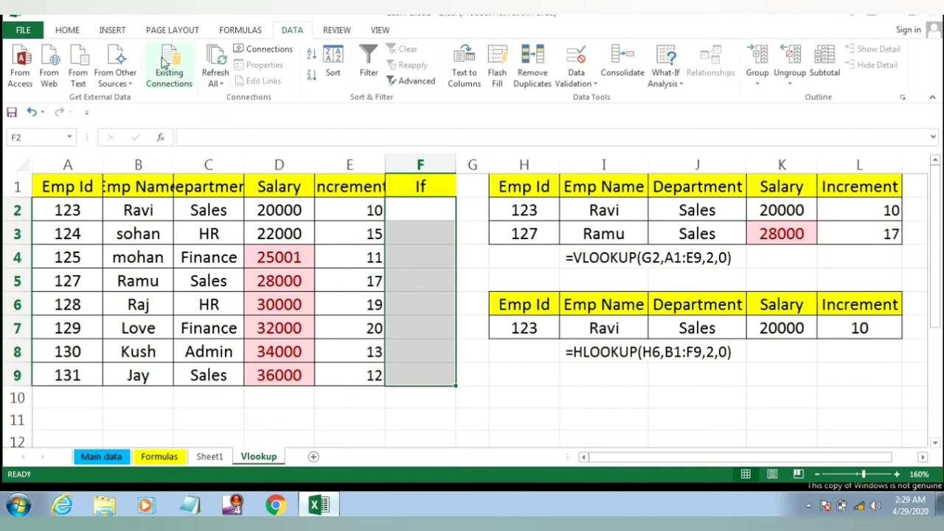
left_click(598, 79)
left_click(610, 128)
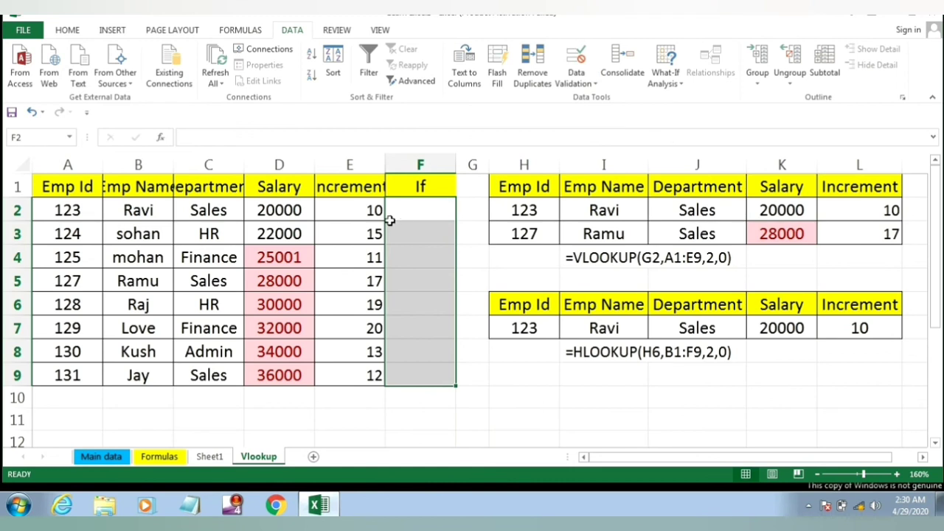
left_click(411, 210)
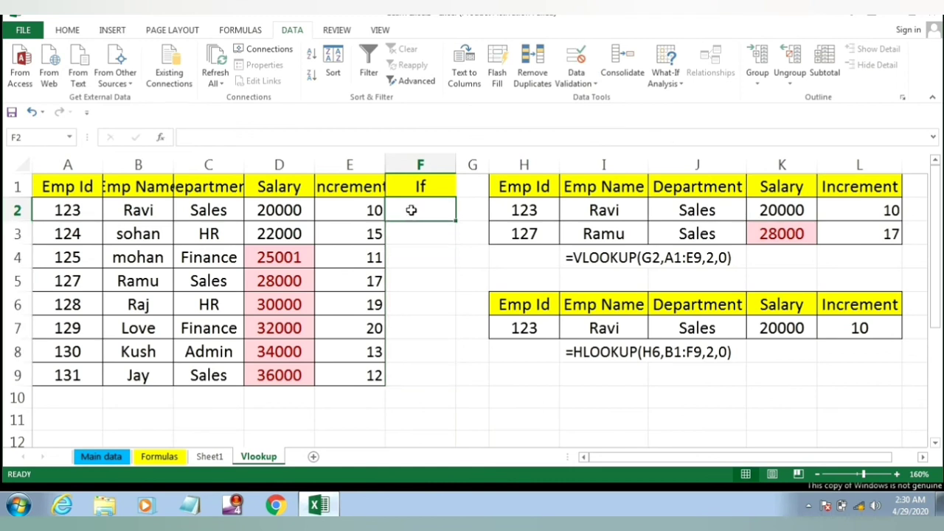
type("=if")
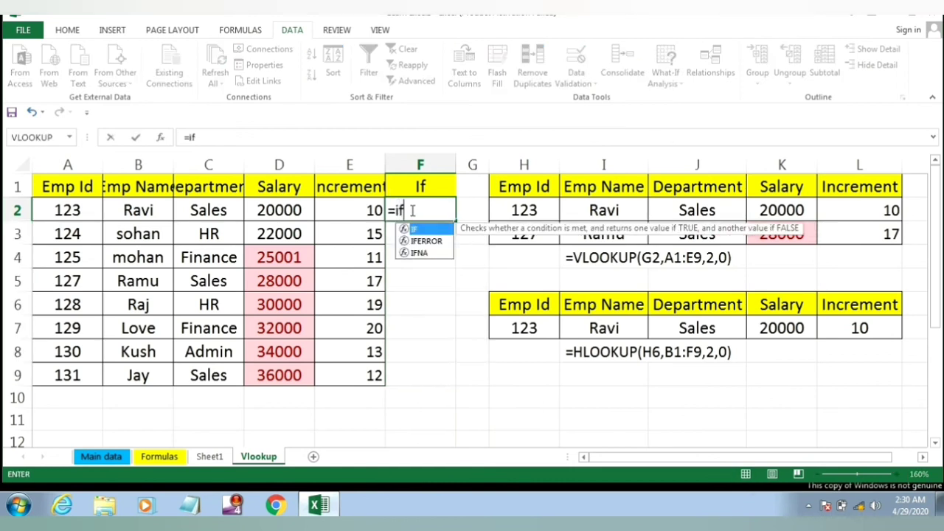
key("Tab")
key("Left")
key("Left")
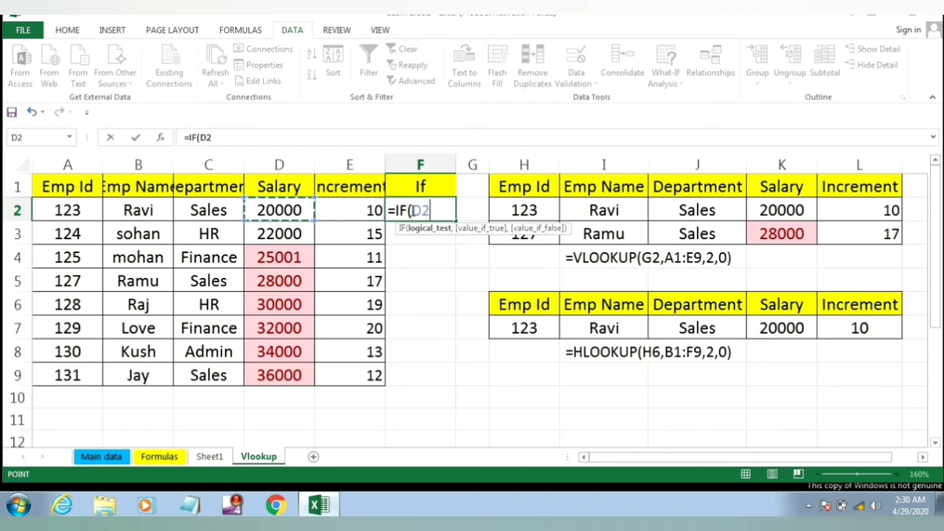
type(">")
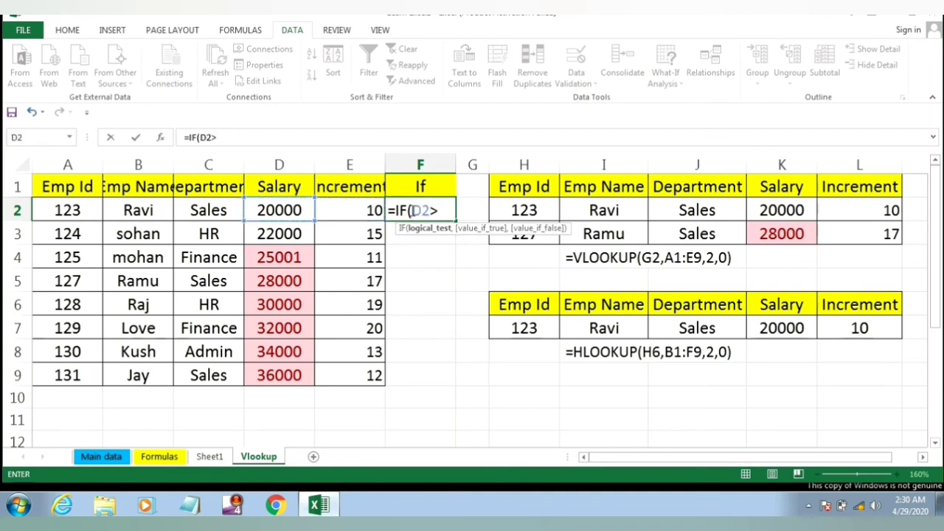
type("25000")
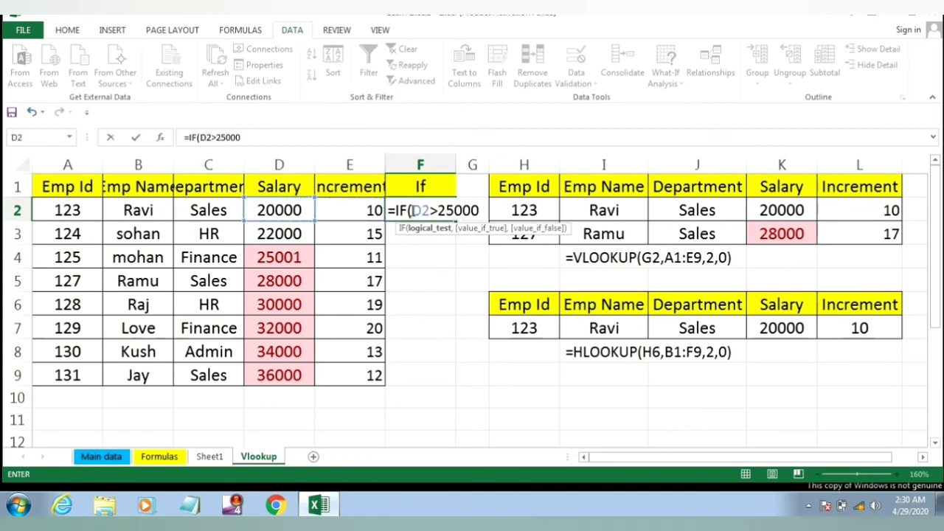
type(",1,0)")
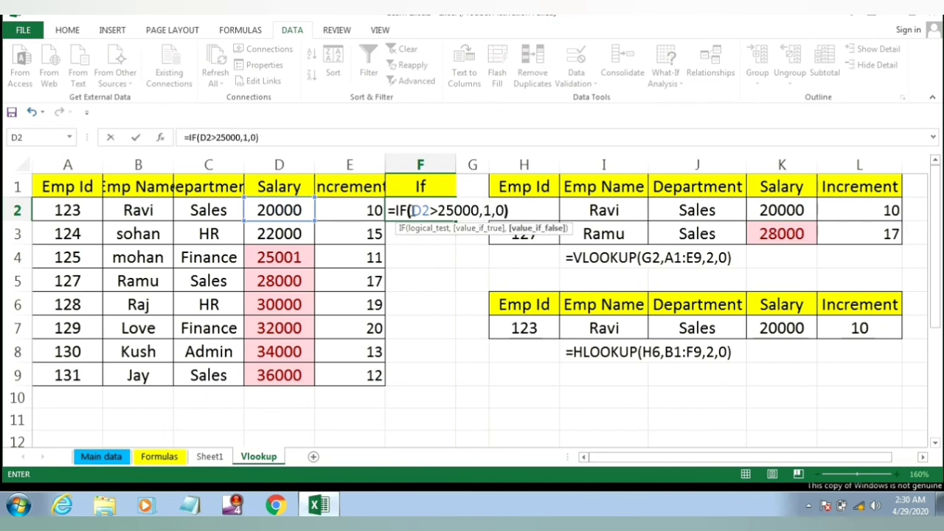
key("Return")
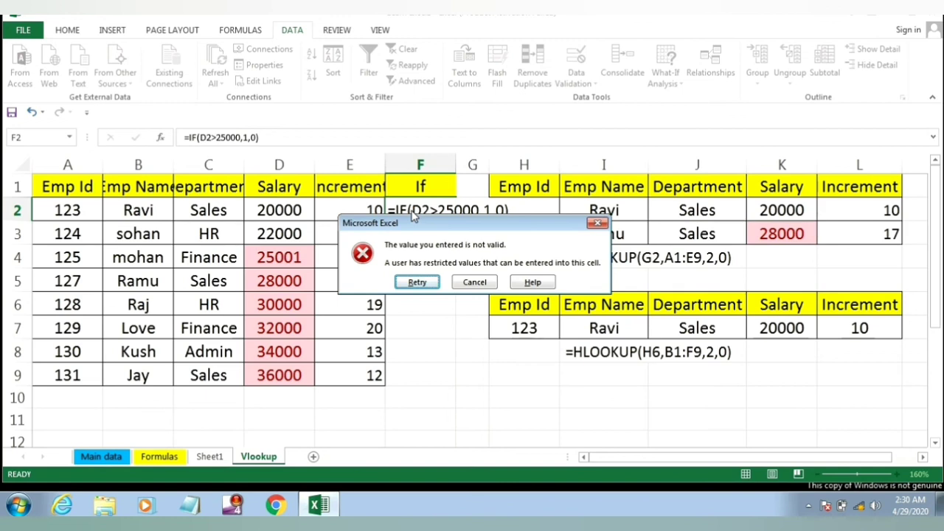
key("Return")
key("Return")
key("Escape")
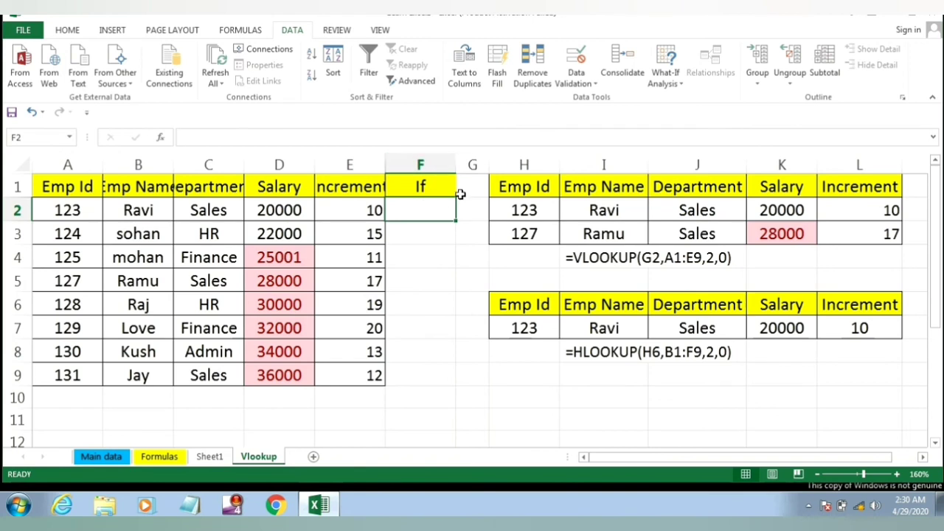
Step: Select the If column range F2:F9
left_click(195, 207)
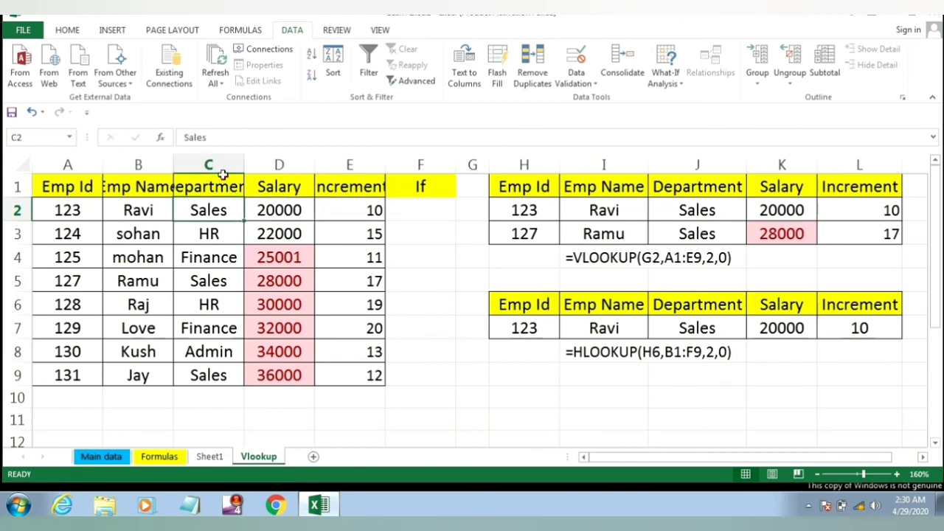
left_click(401, 211)
left_click(427, 335)
left_click_drag(427, 335, 427, 354)
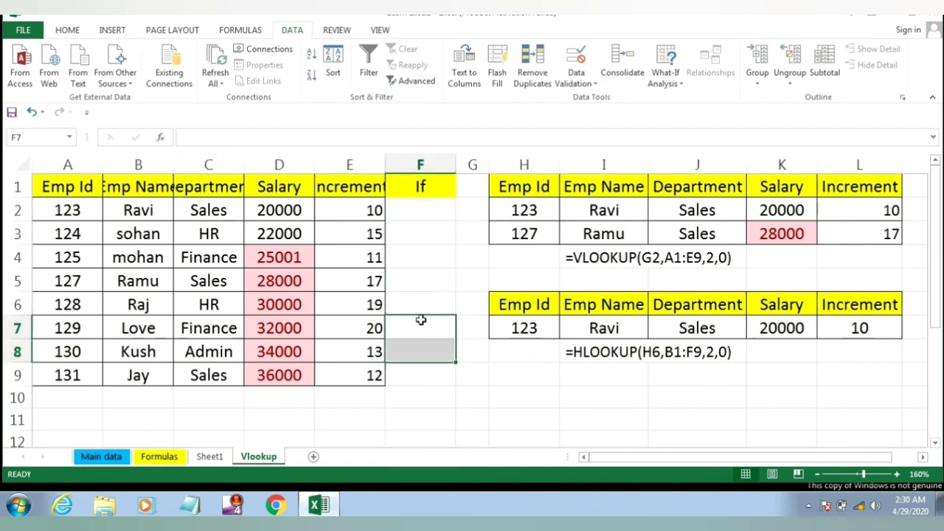
left_click_drag(421, 212, 429, 372)
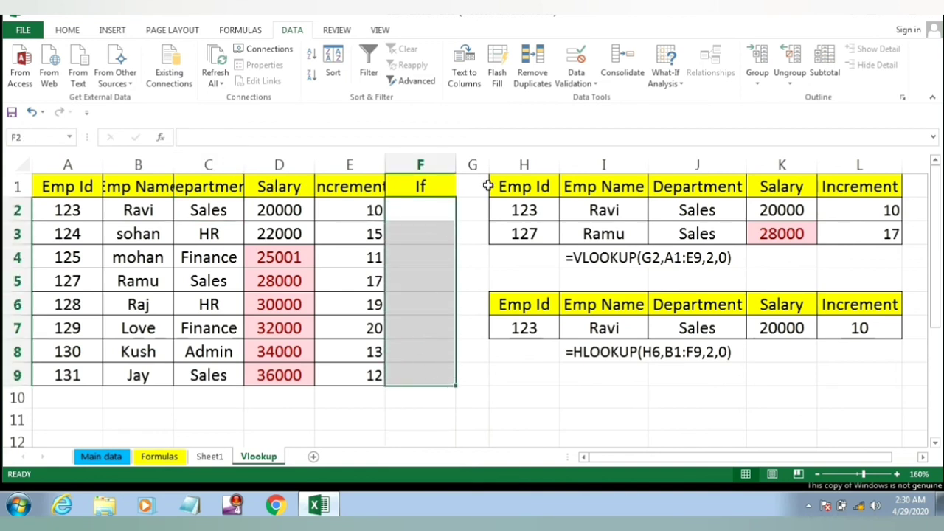
Step: In Data Validation settings for F2:F9, change Allow from whole number 10–20 to Any value
left_click(576, 74)
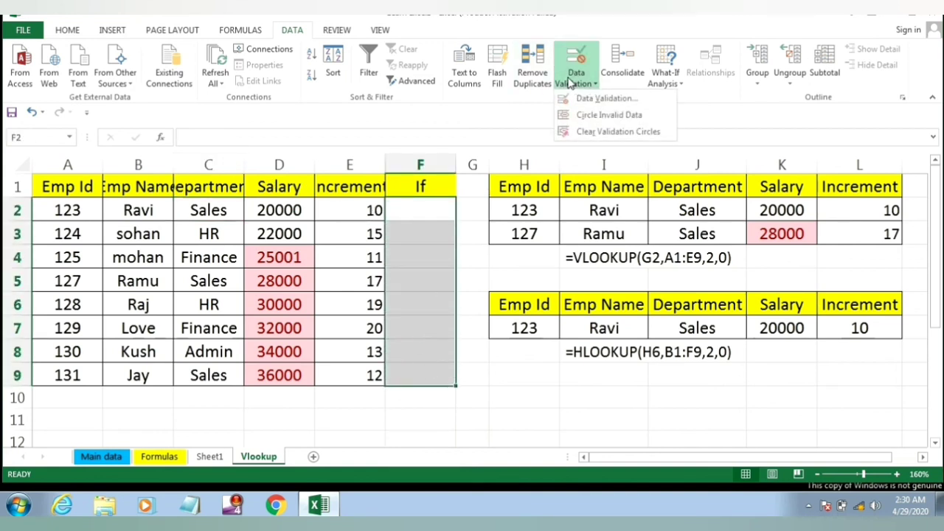
left_click(602, 131)
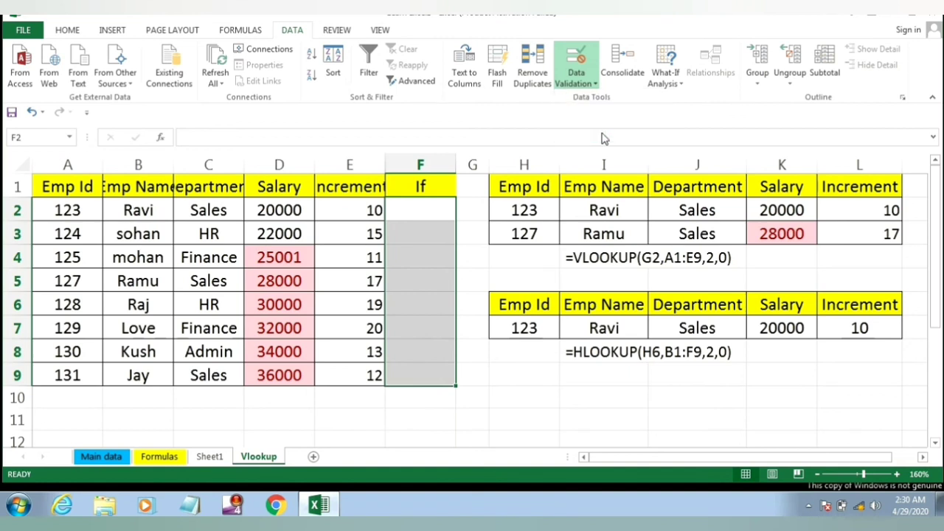
left_click(577, 77)
left_click(596, 103)
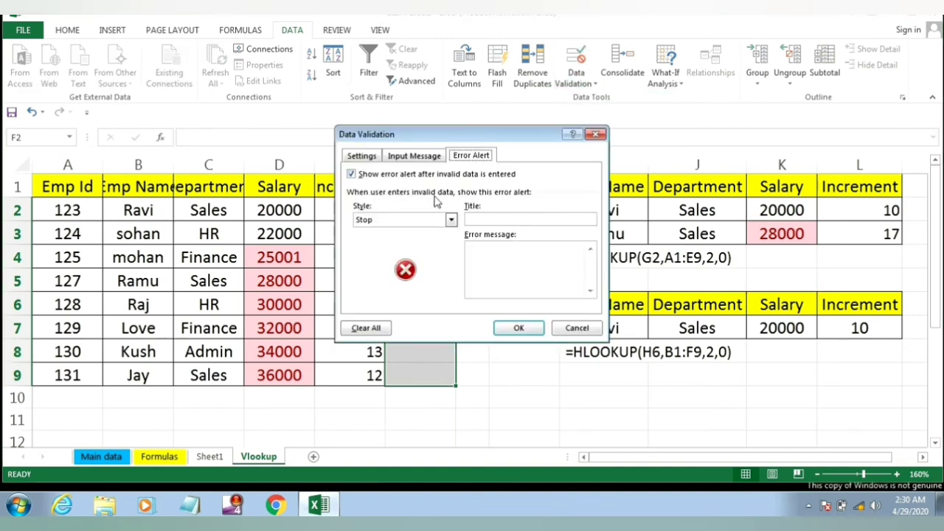
left_click(417, 156)
left_click(373, 157)
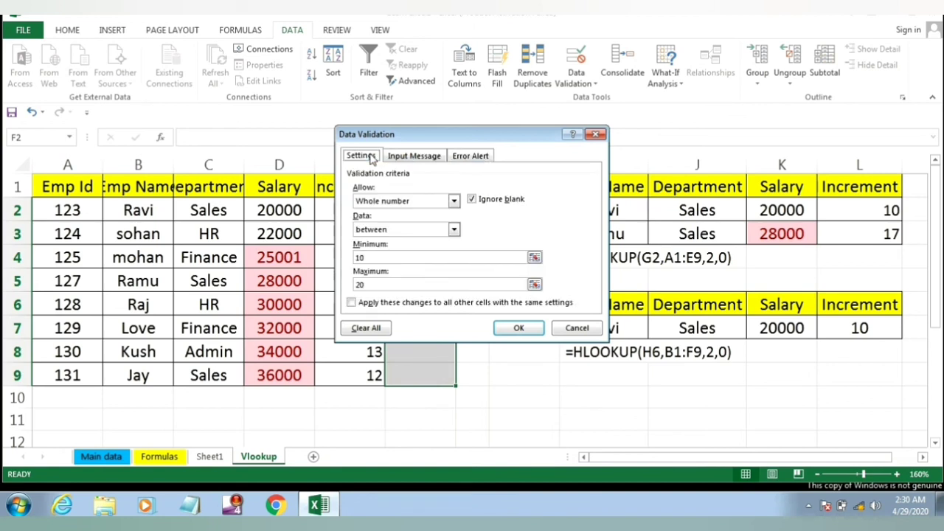
left_click(454, 201)
left_click(454, 200)
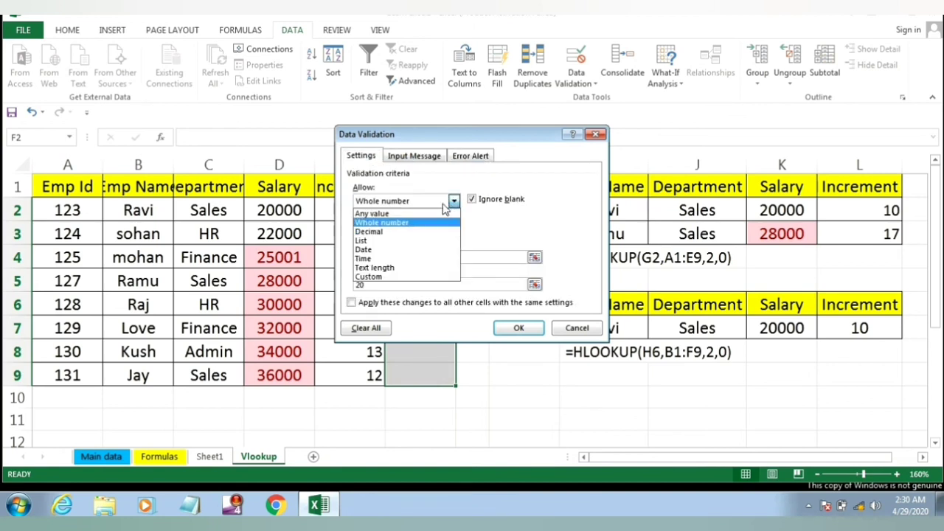
left_click(432, 211)
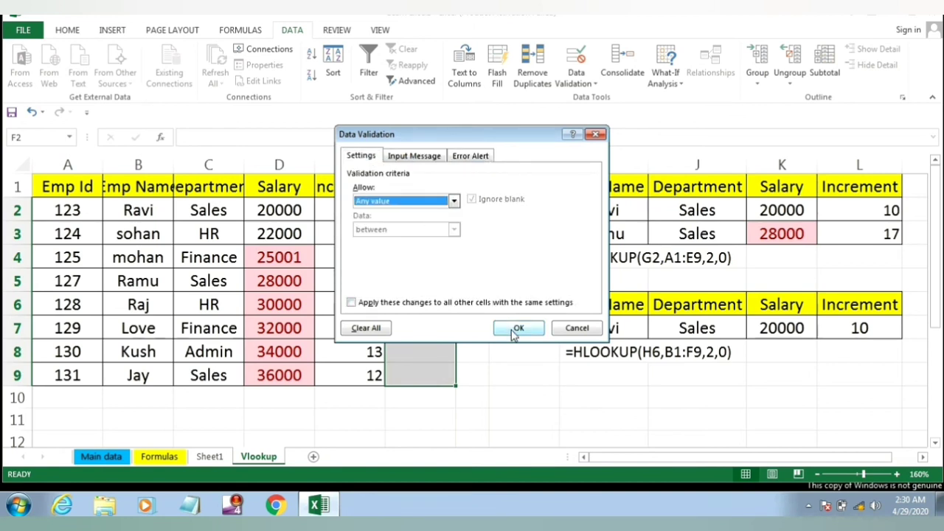
Step: Close Data Validation and enter =IF(D2>25000,1,0) in F2
left_click(509, 326)
left_click(420, 213)
type("=")
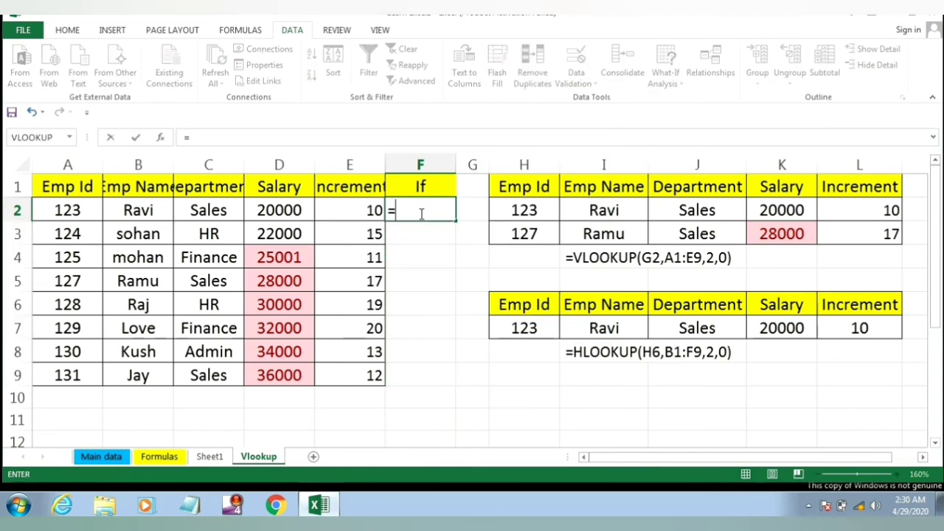
type("if")
key("Tab")
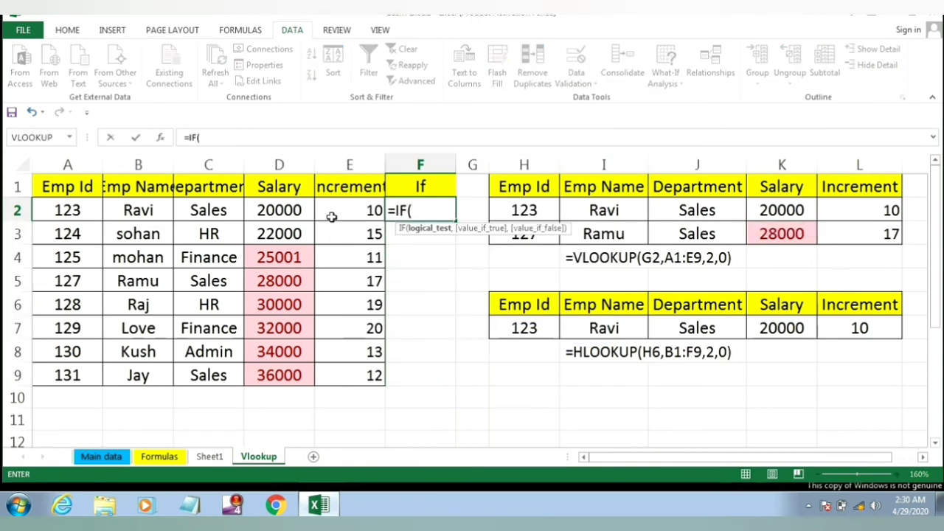
left_click(288, 211)
type(">")
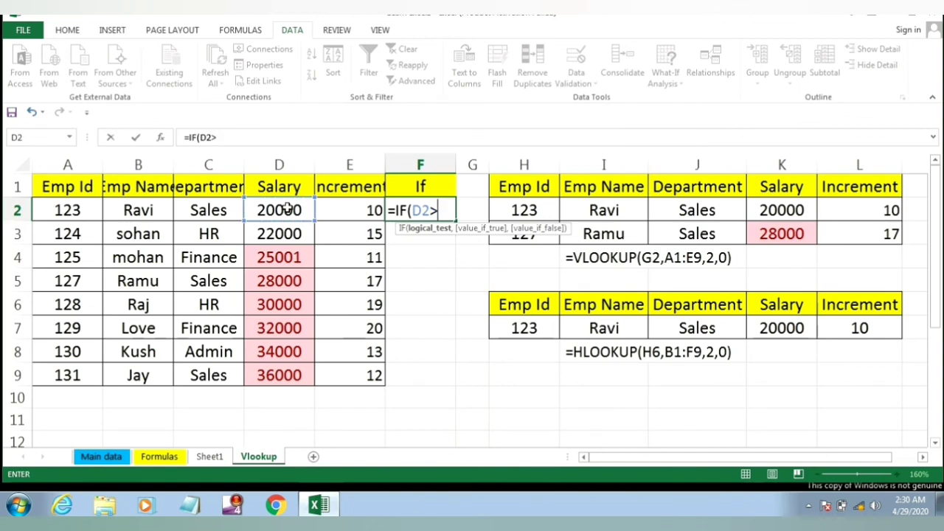
type("25000")
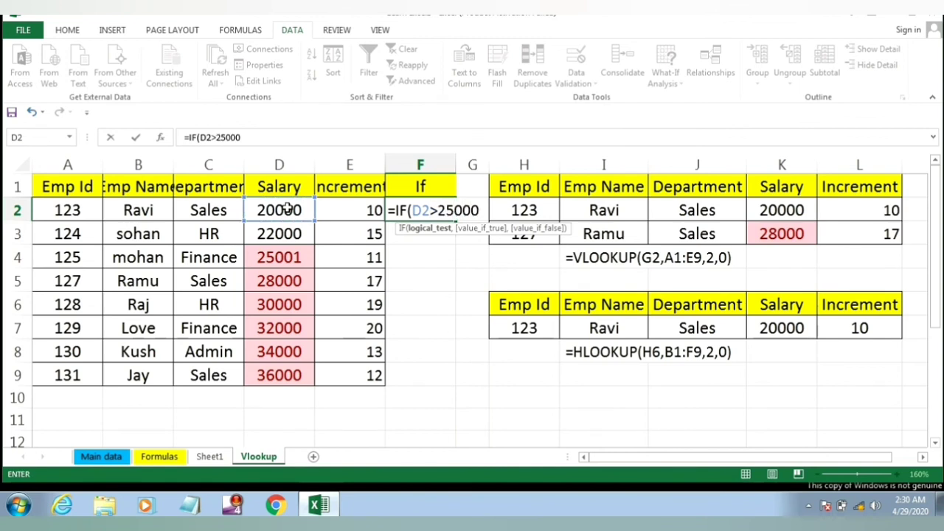
type(",1,0)")
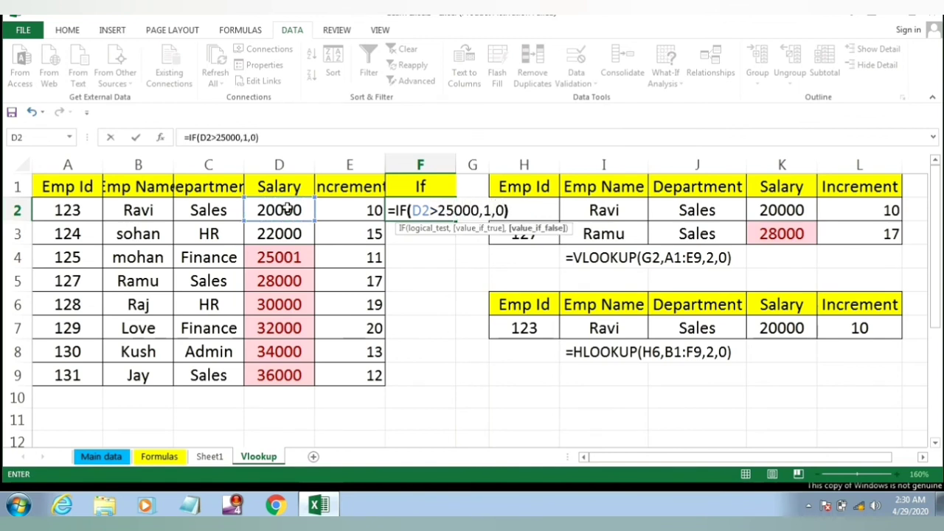
key("ctrl+Return")
Step: Fill the 1/0 salary formula down F2:F9 with Ctrl+D
key("shift+Down")
key("shift+Down")
key("shift+Down")
key("shift+Down")
key("shift+Down")
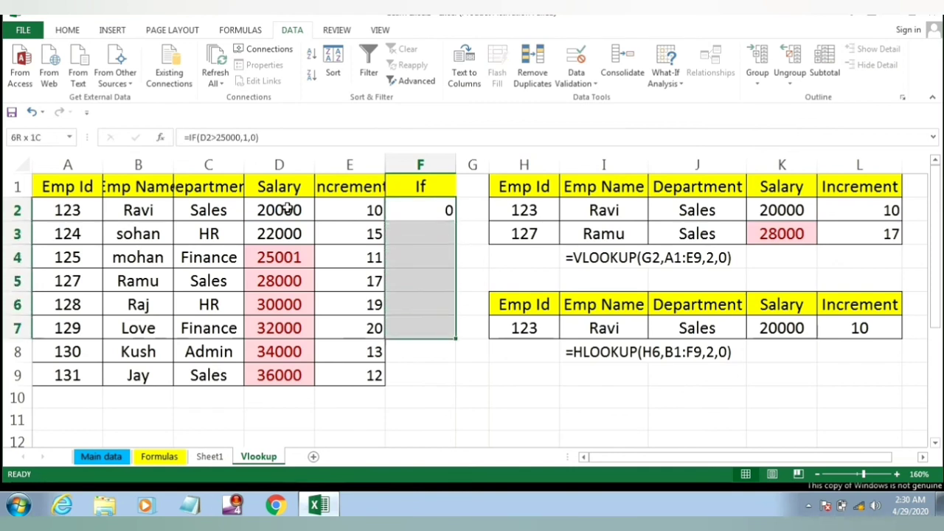
key("shift+Down")
key("shift+Down")
key("ctrl+d")
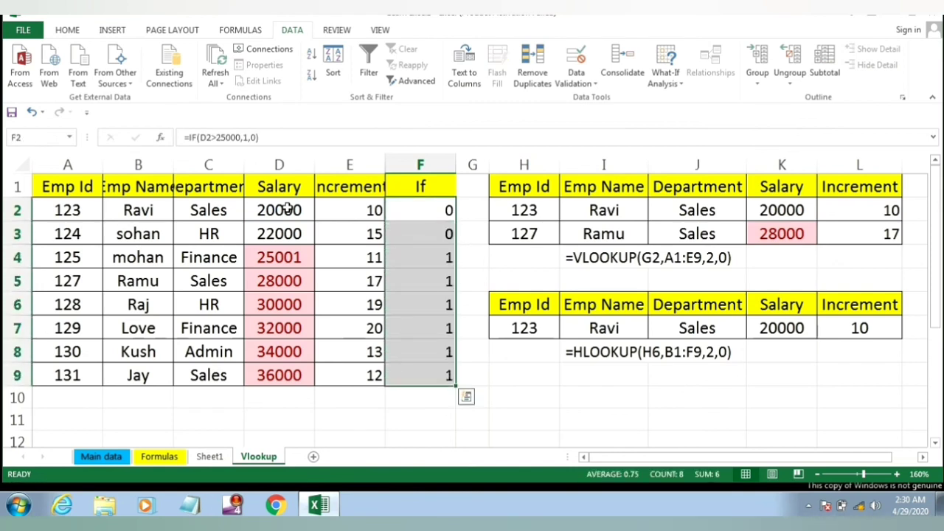
key("Up")
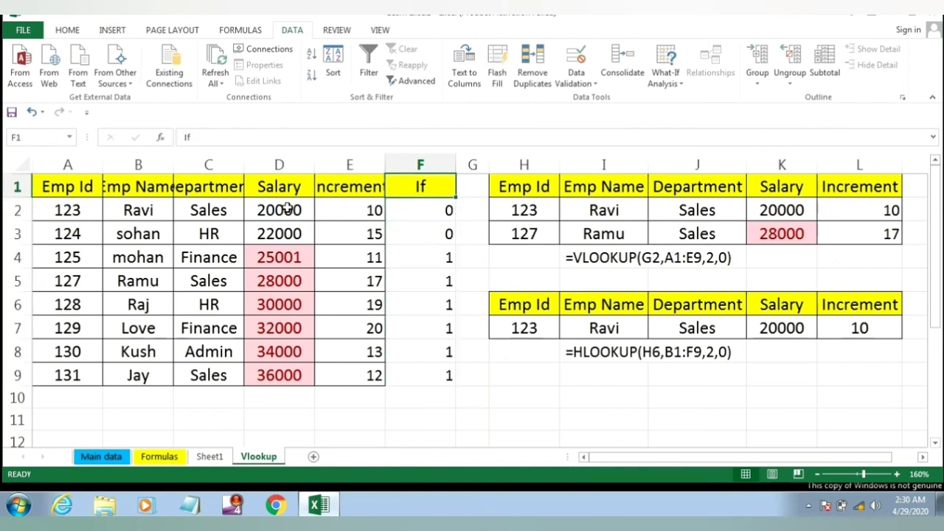
Step: Insert a new column G and give it the header 'If'
key("Down")
key("Right")
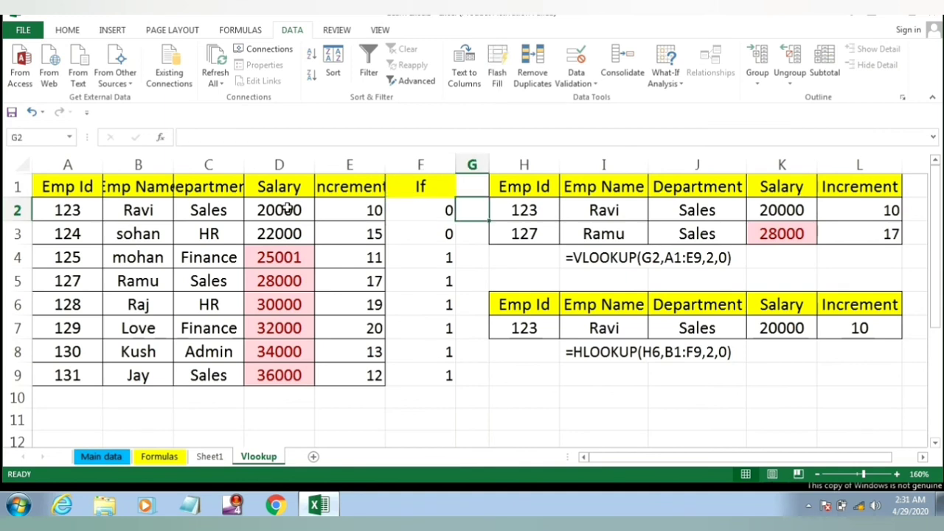
key("Up")
key("ctrl+space")
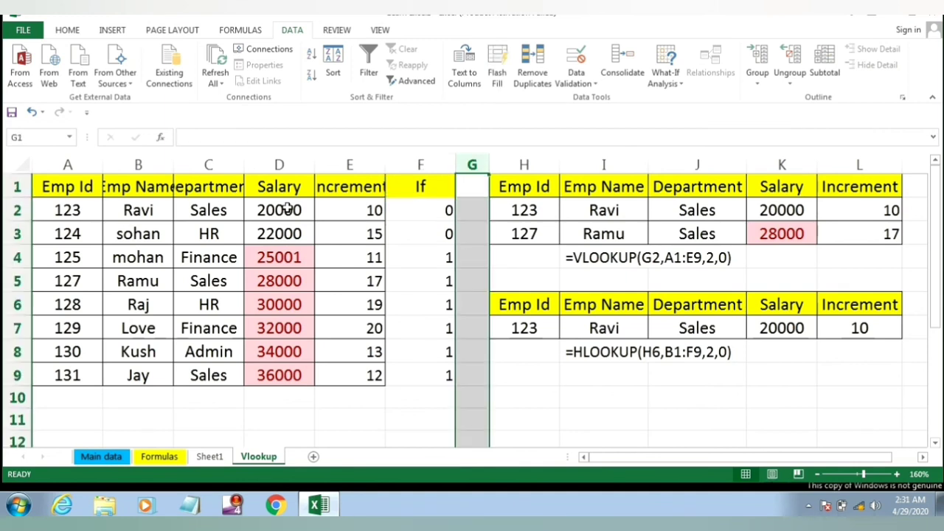
key("ctrl+shift+plus")
key("Up")
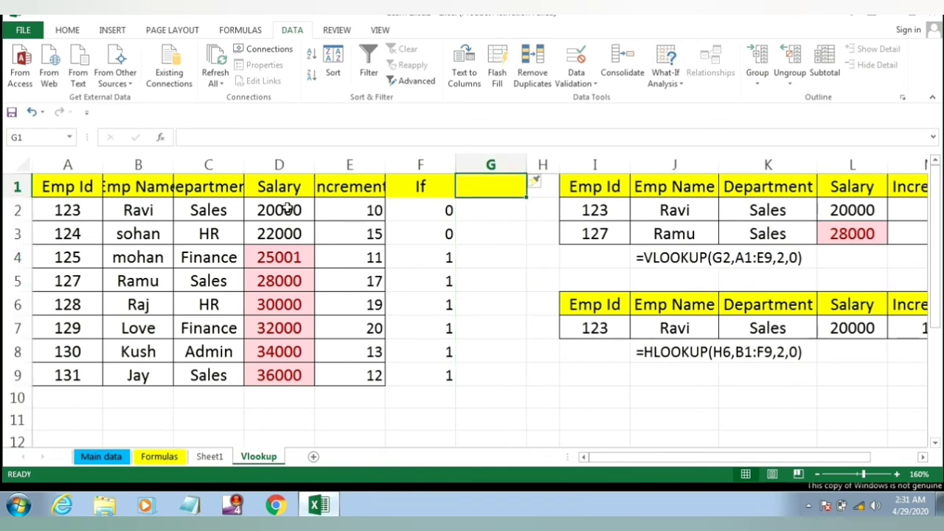
key("Down")
key("Up")
type("If")
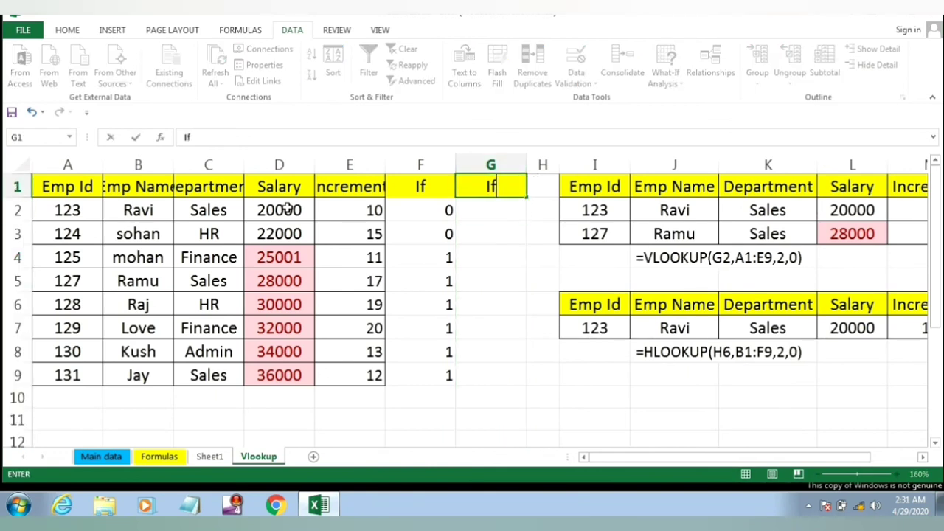
key("Return")
Step: Type =IF(D2>28000,"GT28K","LT28K") in G2, fixing the LT label typo
type("=if")
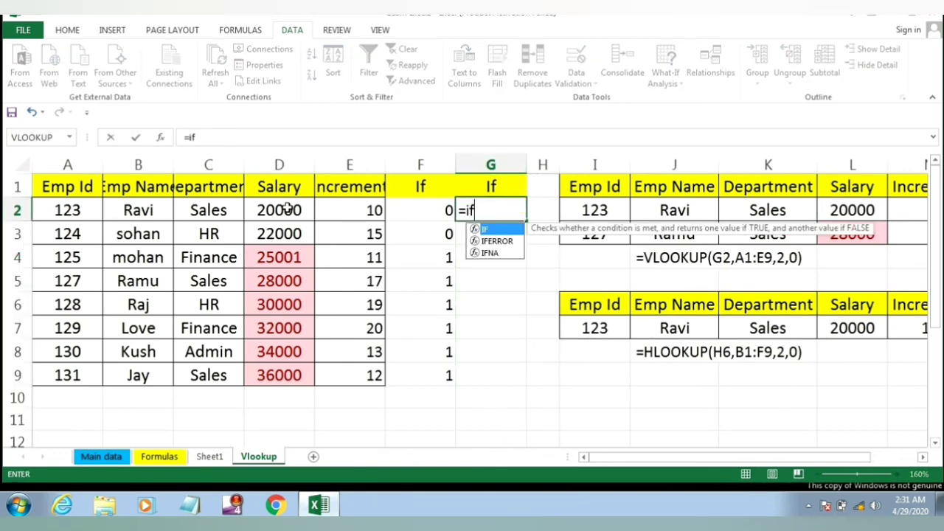
key("Tab")
left_click(274, 212)
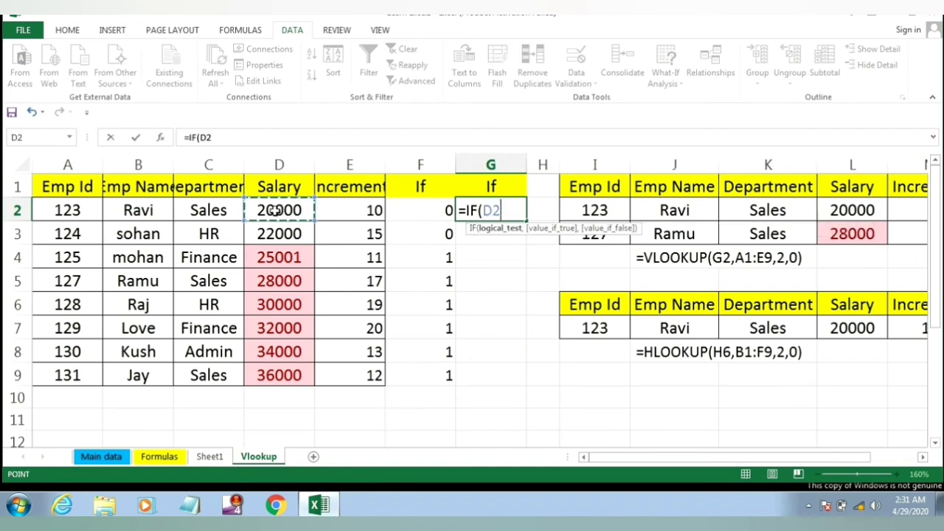
type(">")
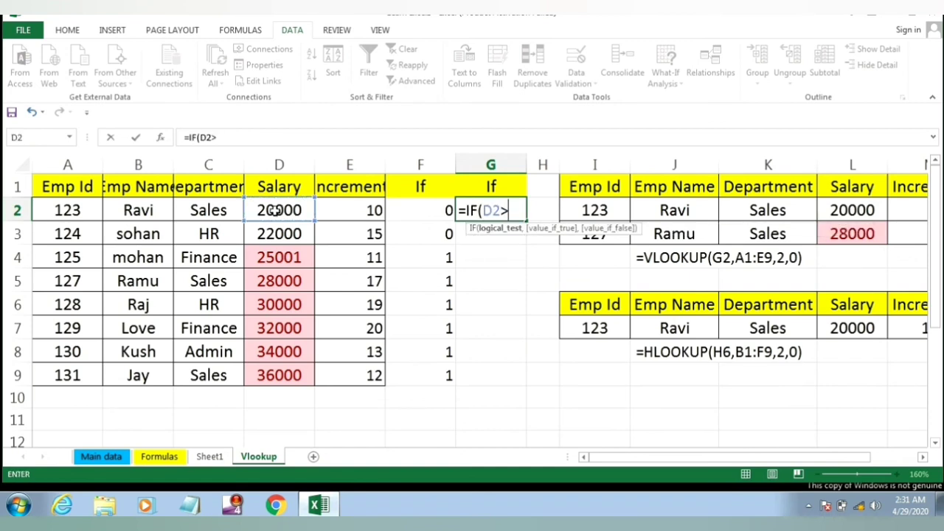
type("28000")
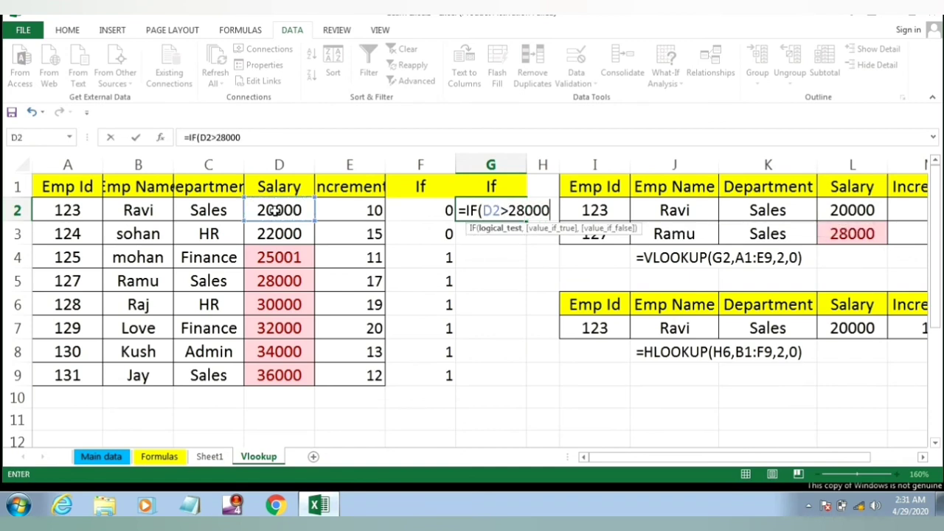
type(",\"")
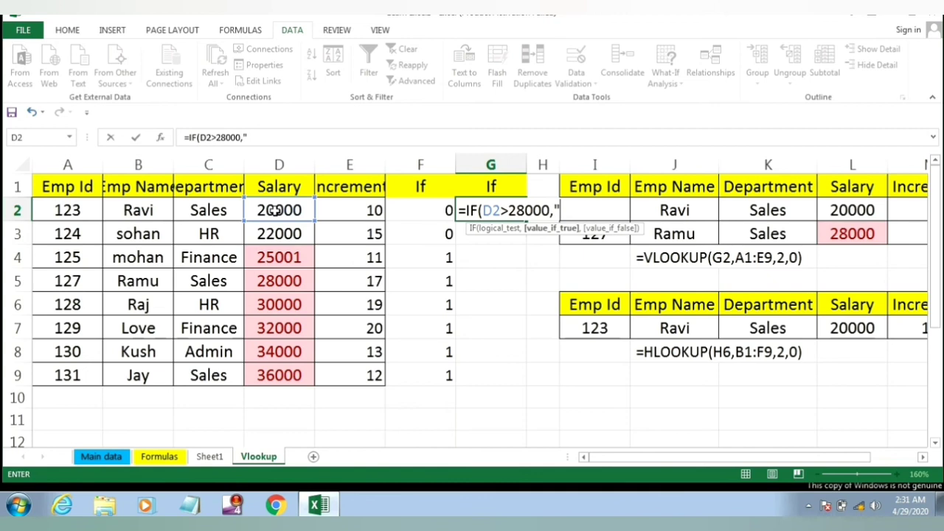
type("GT28K\"")
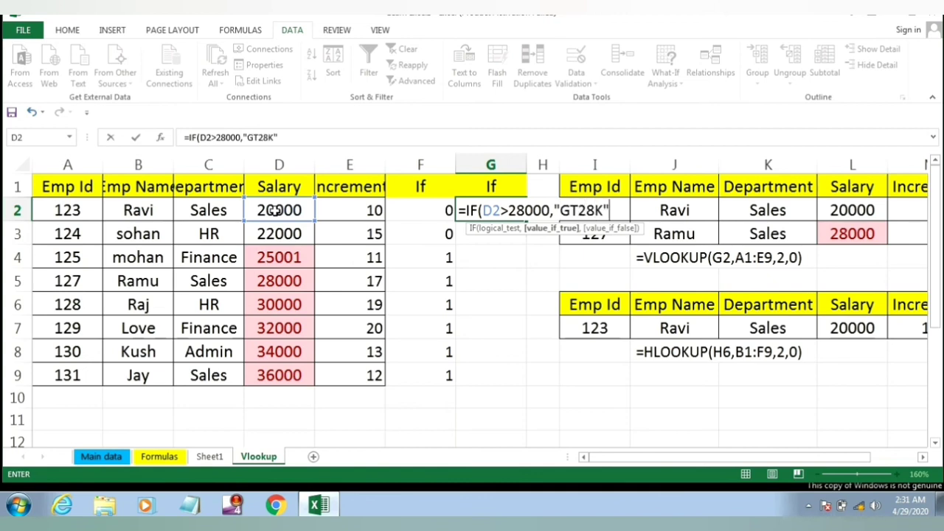
type(",")
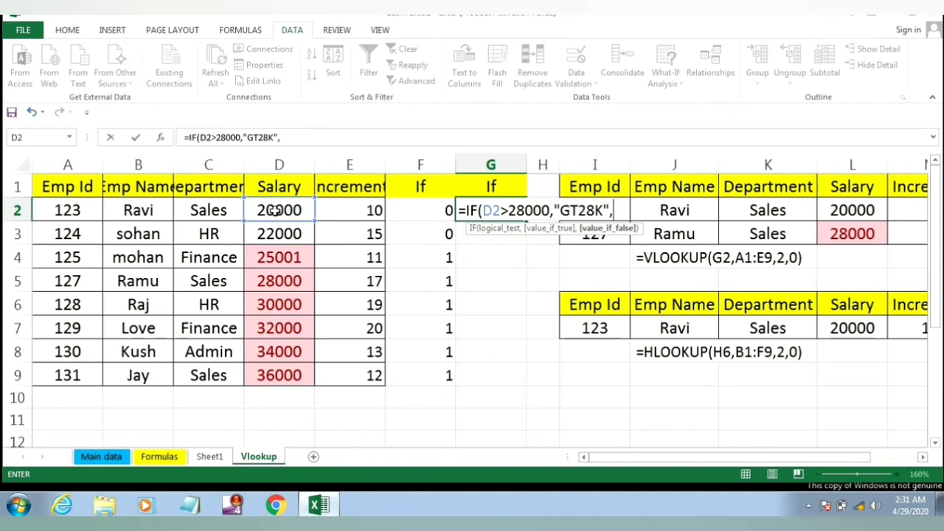
type("\"LT")
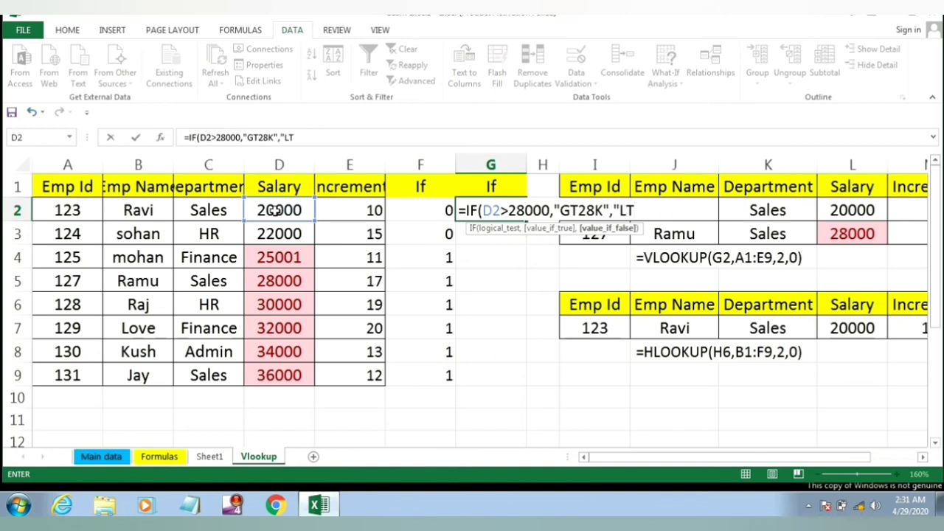
type("28K\")")
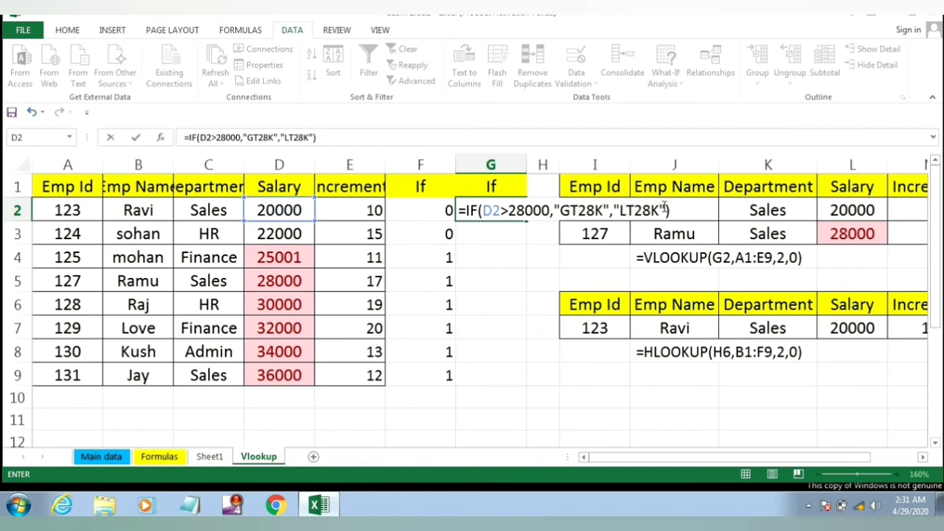
Step: Commit the G2 formula and fill it down G2:G9 with Ctrl+D
key("Return")
key("Left")
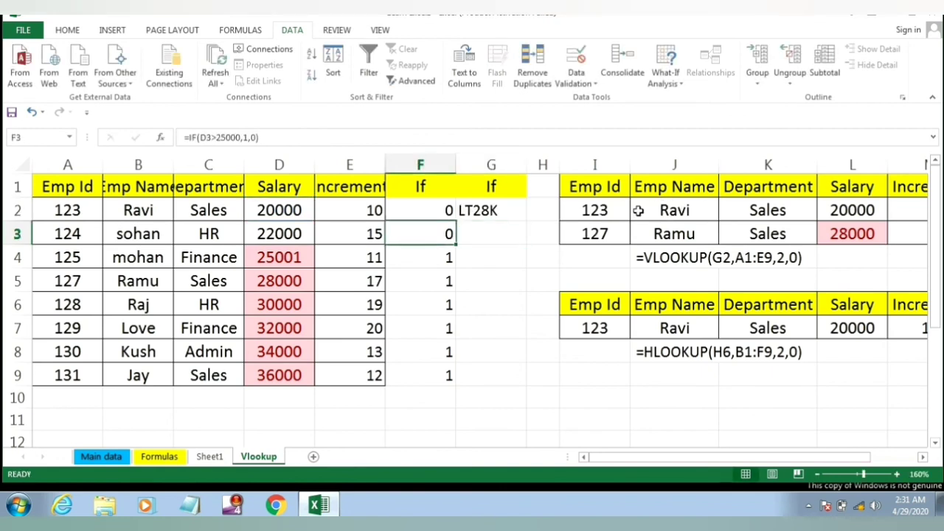
key("Down")
key("Right")
key("Down")
key("Down")
key("Left")
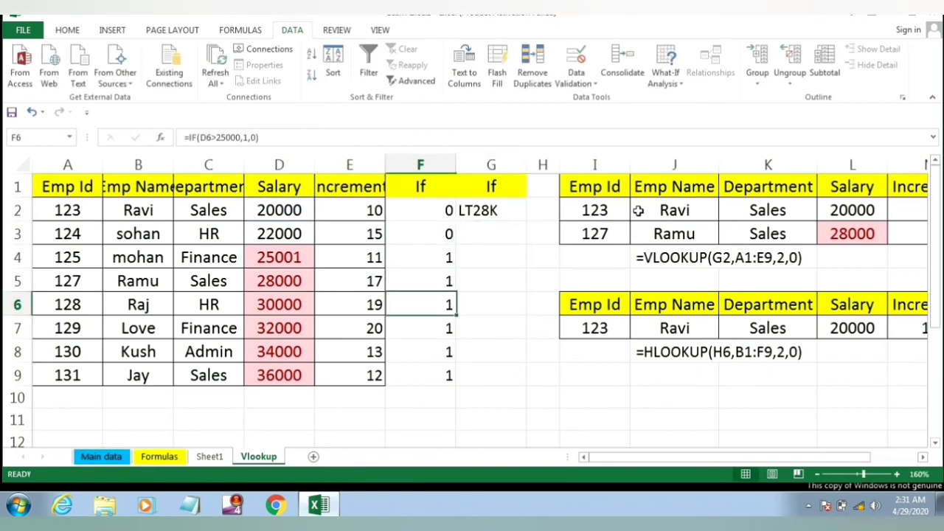
key("Down")
key("Down")
key("Down")
key("Right")
key("shift+Up")
key("shift+Up")
key("shift+Up")
key("shift+Up")
key("shift+Up")
key("shift+Up")
key("shift+Up")
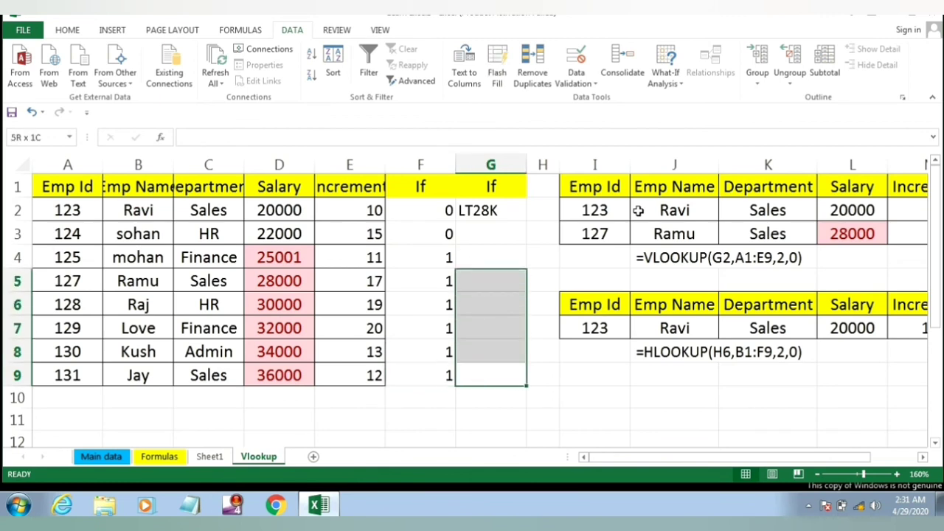
key("ctrl+d")
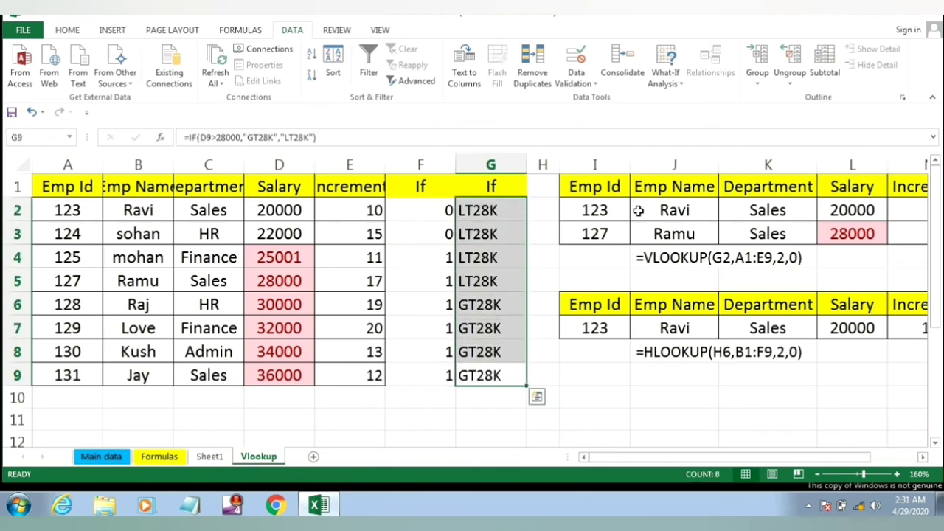
Step: Check the copied GT28K/LT28K formula in G4
key("Down")
key("Up")
key("Up")
key("Up")
key("Up")
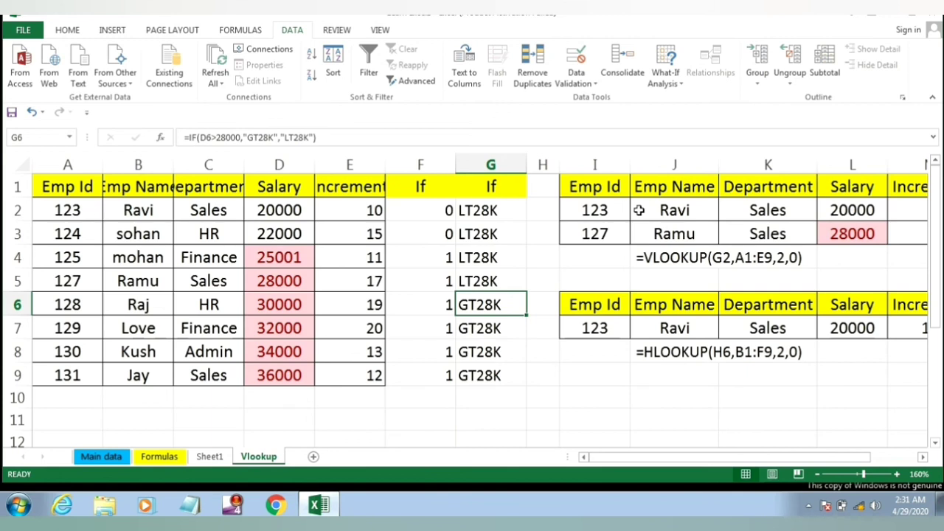
left_click(463, 258)
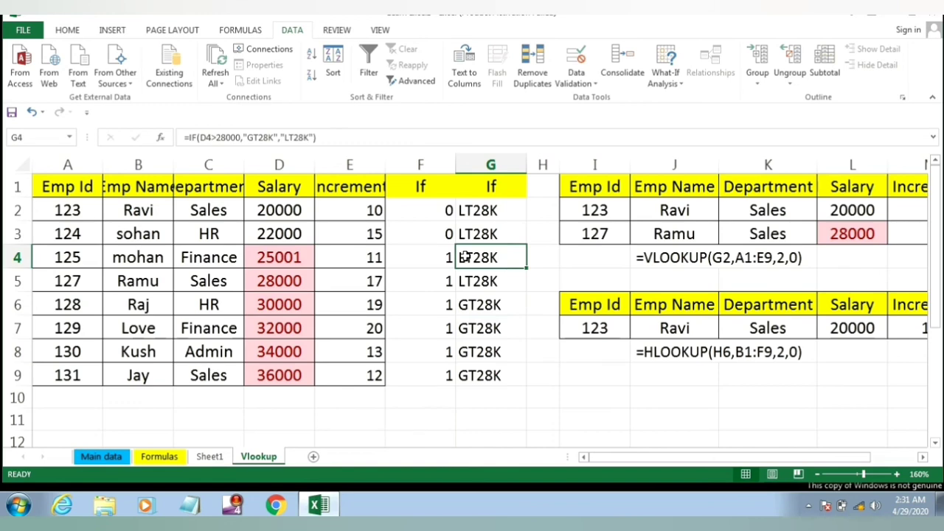